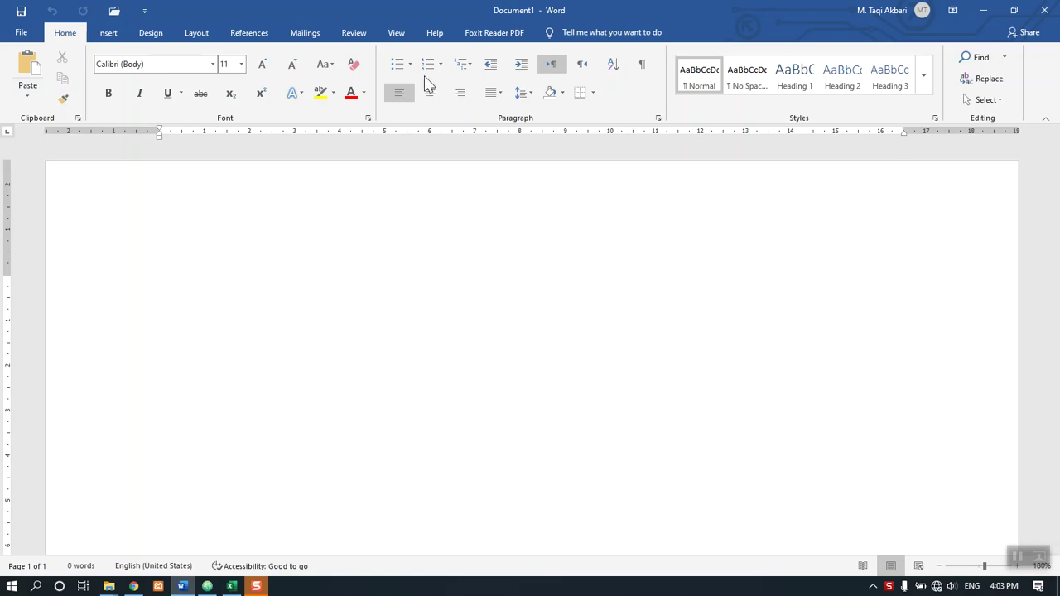
Zoom the screen to 300%, then type a few sample lines and delete them.
key(super+plus)
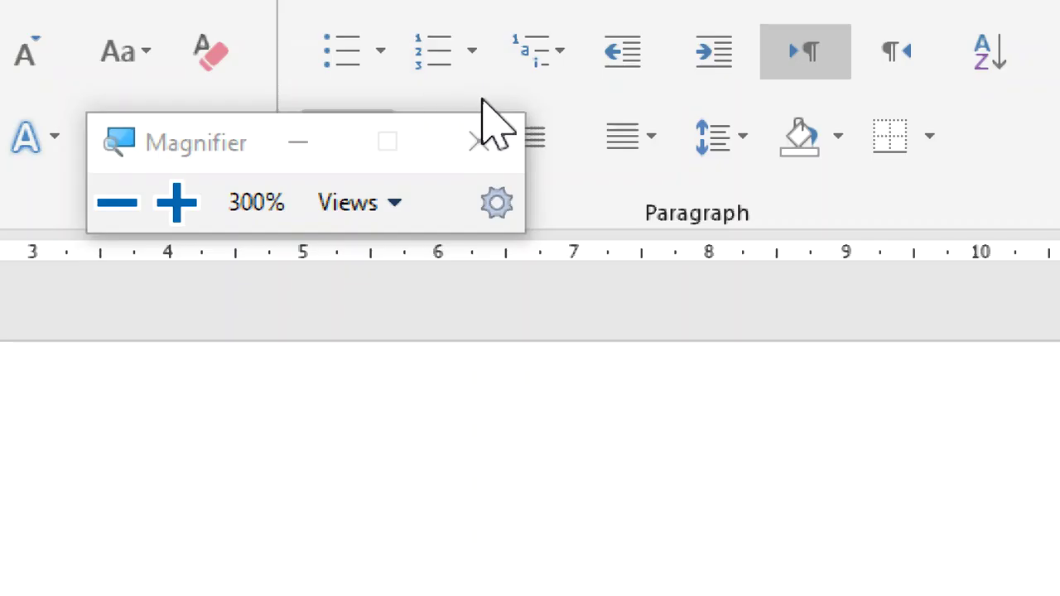
click(281, 139)
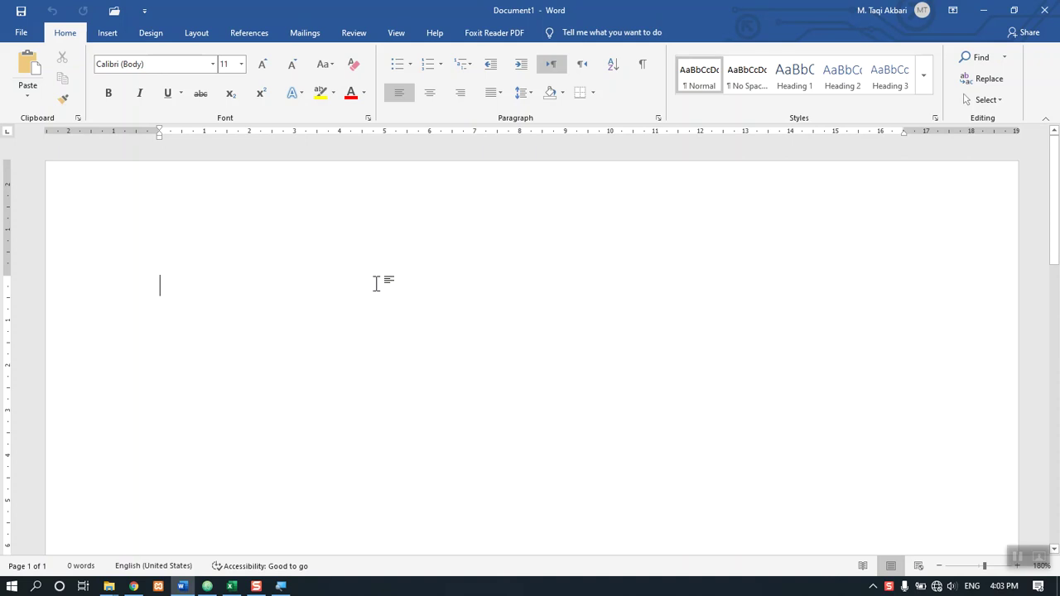
text(klsjfdlkdsf)
key(Return)
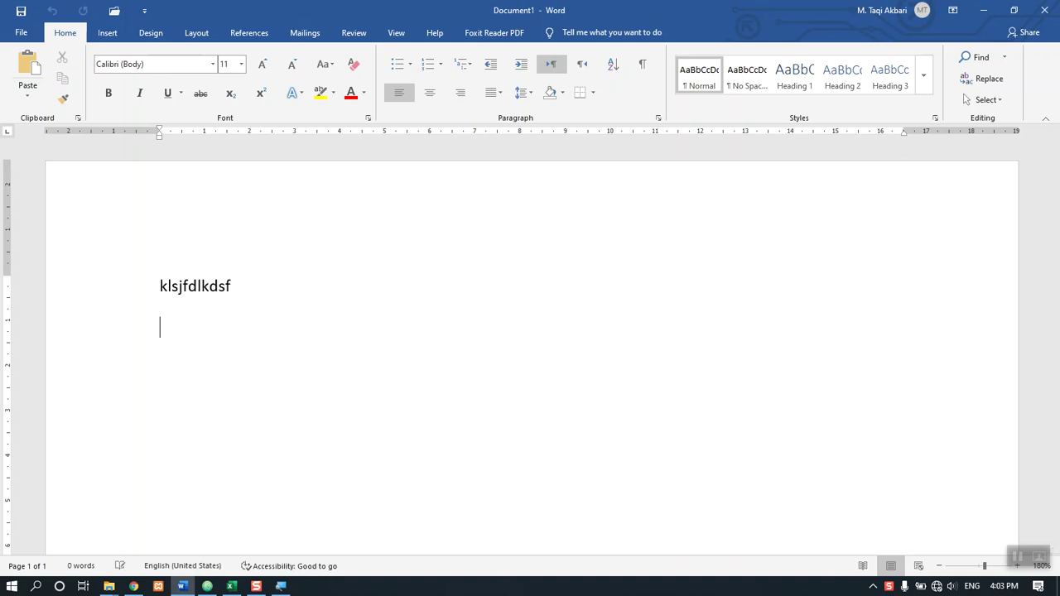
text(s)
key(Return)
text(df ds fd sf)
mouse_move(244, 516)
mouse_down()
mouse_move(86, 316)
mouse_move(83, 270)
mouse_up()
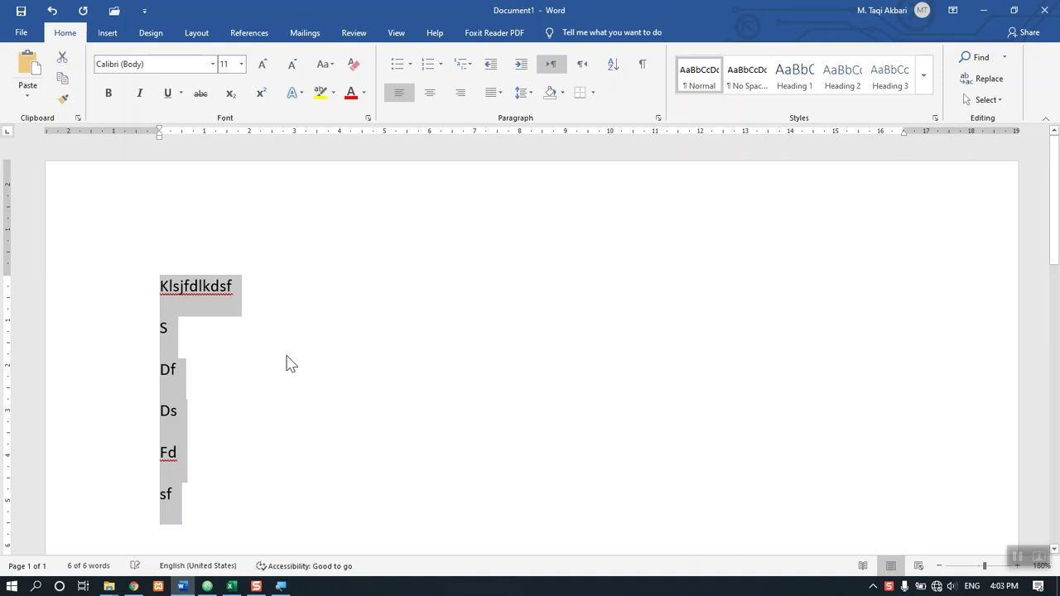
key(Delete)
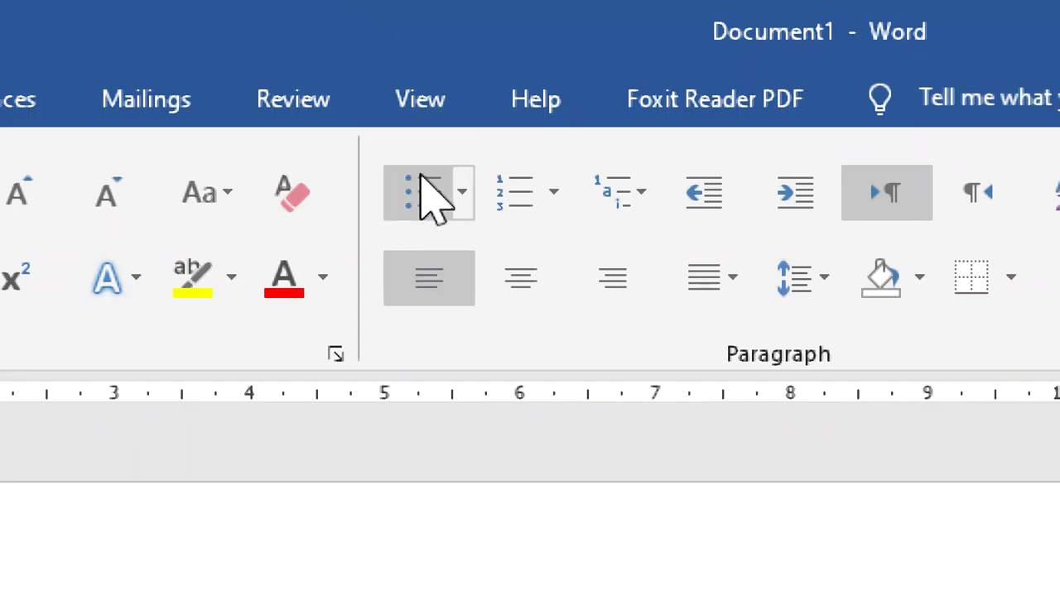
Try a bulleted list with two sample items, then delete it entirely.
click(420, 177)
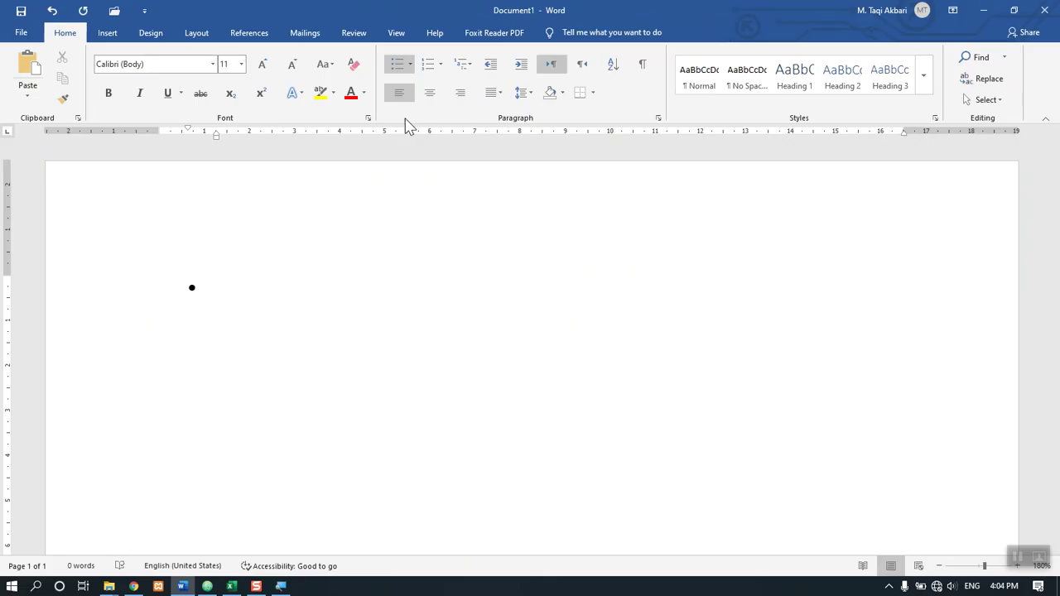
text(sjflkdsjfd)
key(Return)
text(skdfjldsf)
key(Return)
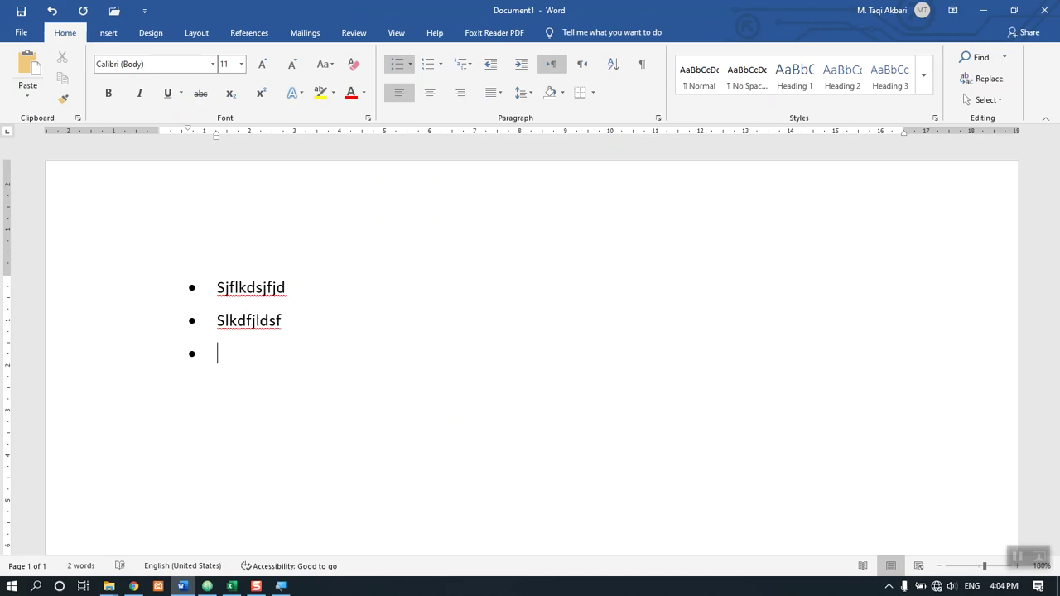
key(ctrl+a)
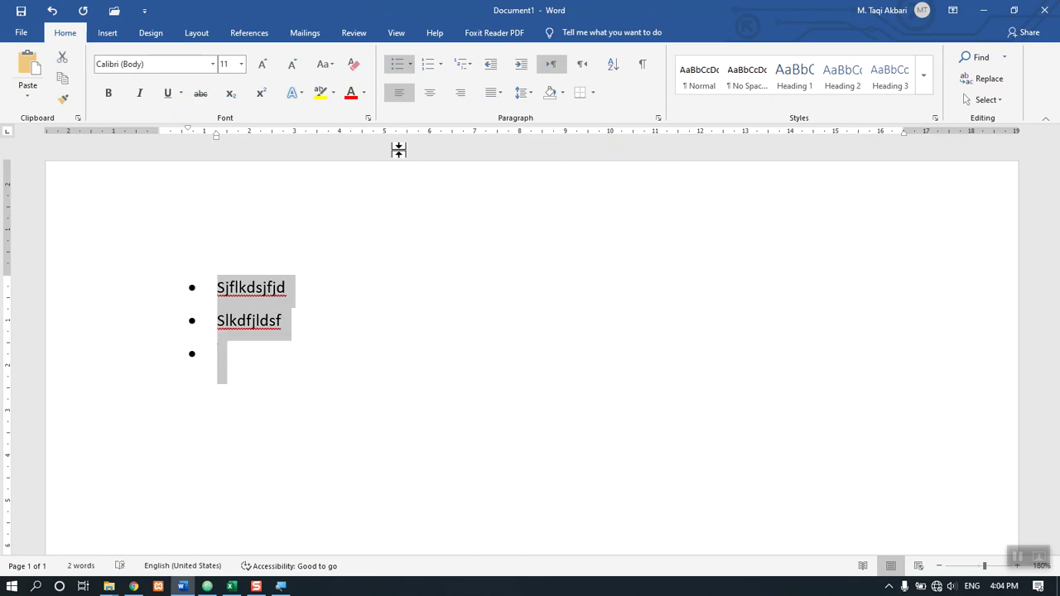
key(Delete)
key(BackSpace)
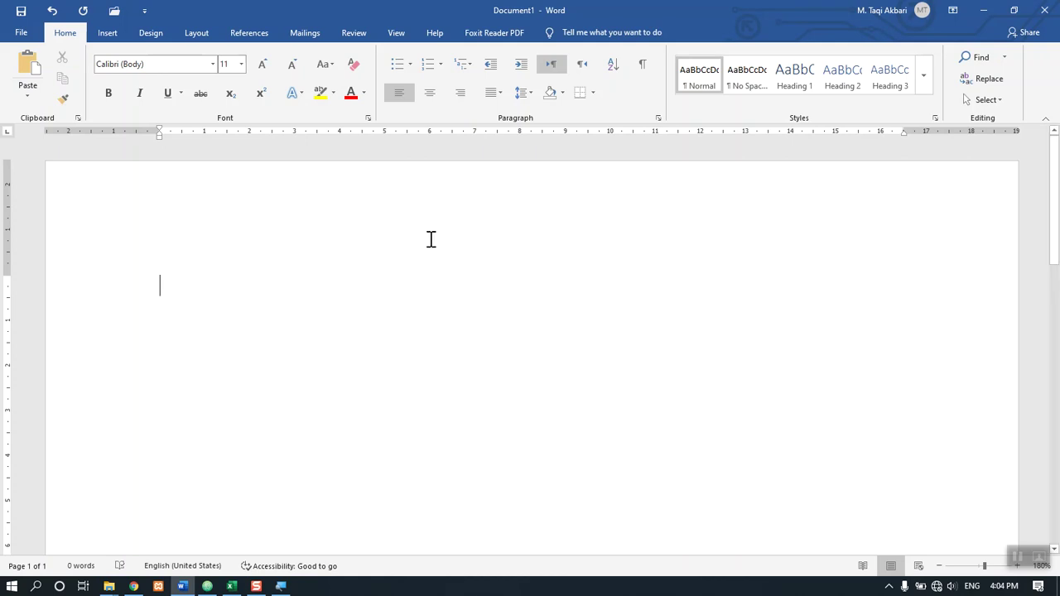
Type Afghanistan and make it numbered list item 1.
text(Ahmn)
key(BackSpace)
key(BackSpace)
key(BackSpace)
key(BackSpace)
key(BackSpace)
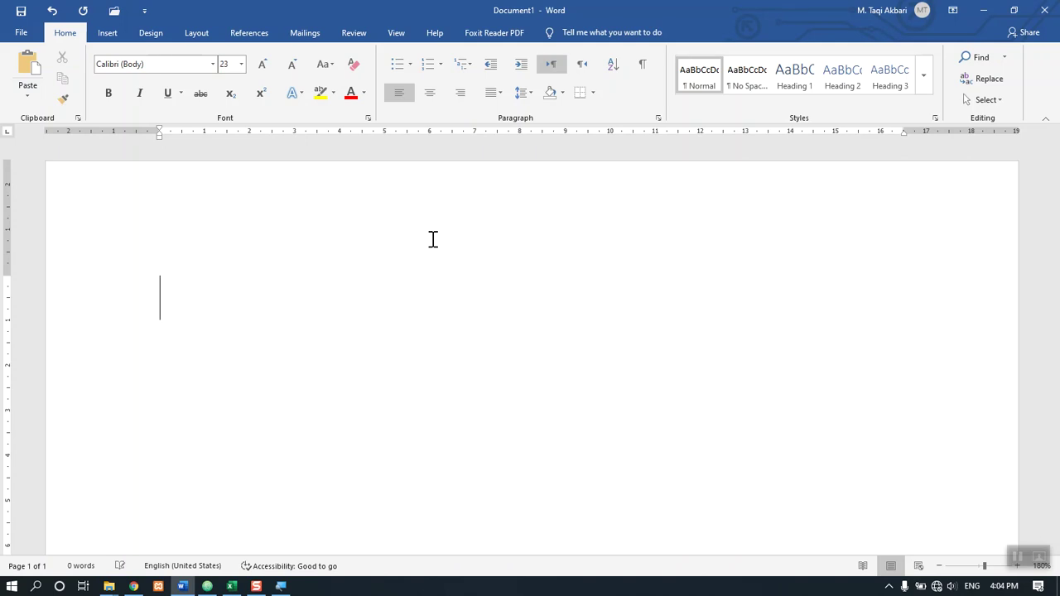
text(Afghab)
key(BackSpace)
key(BackSpace)
text(abist)
key(BackSpace)
key(BackSpace)
key(BackSpace)
key(BackSpace)
key(BackSpace)
text(nistan)
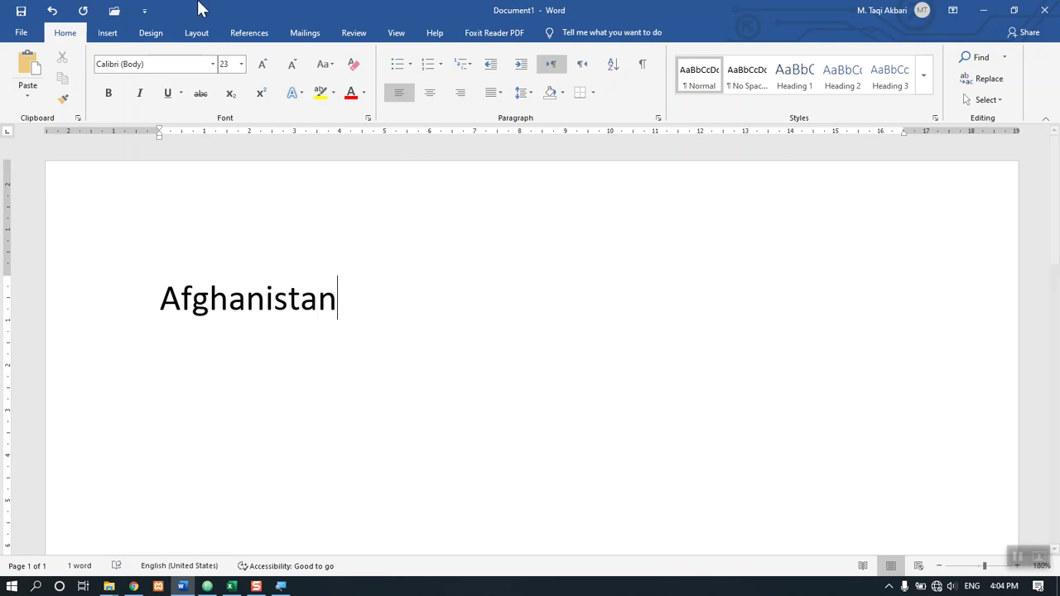
click(428, 64)
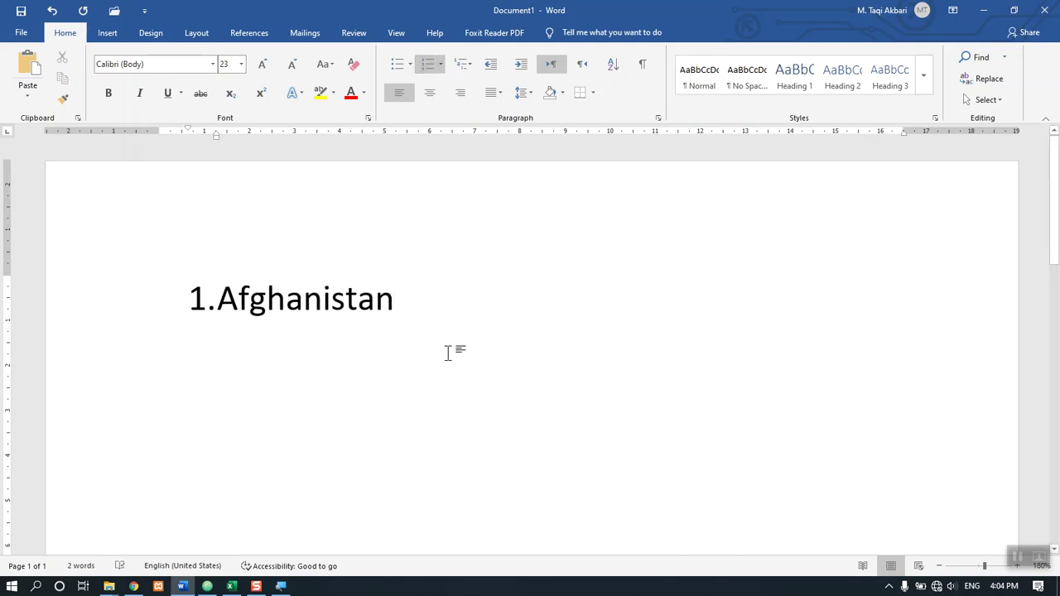
Add Kabul as numbered item 2 and select both list items.
click(229, 300)
click(212, 303)
click(409, 297)
key(Return)
click(160, 305)
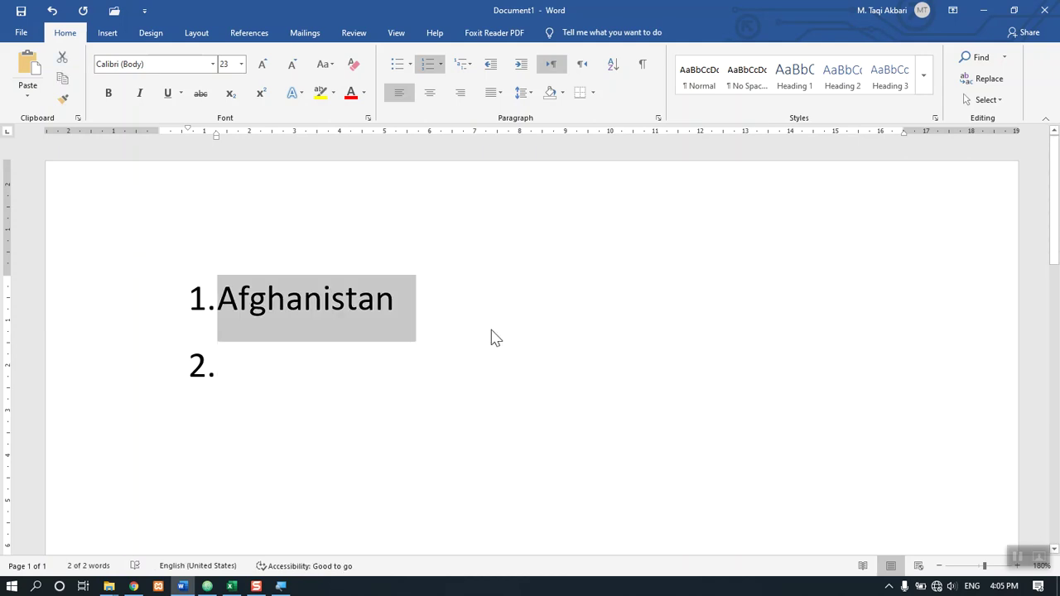
key(Right)
click(305, 381)
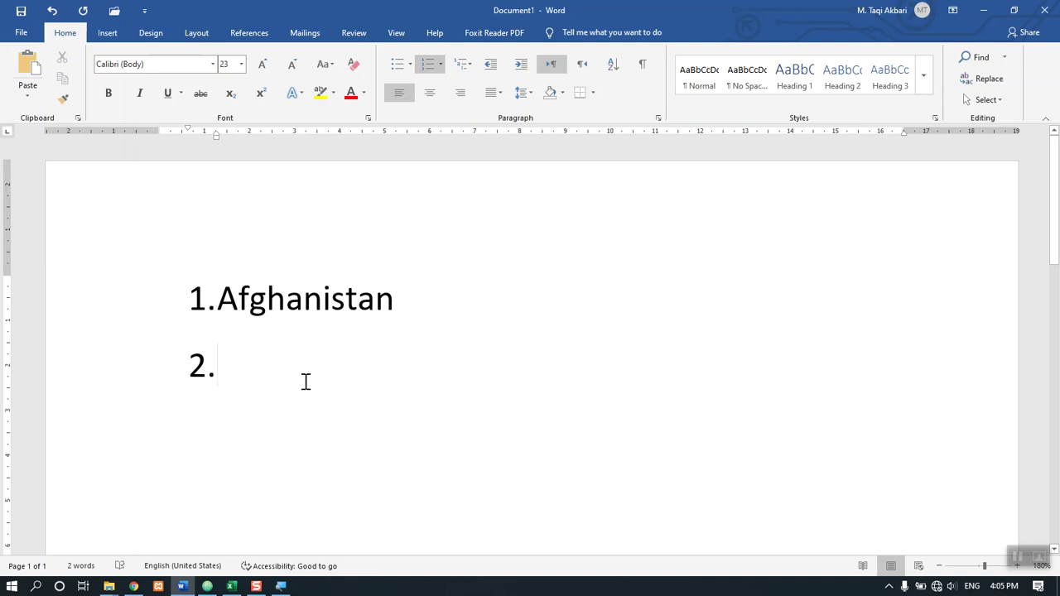
text(Kabyul)
key(BackSpace)
key(BackSpace)
text(ul)
key(ctrl+a)
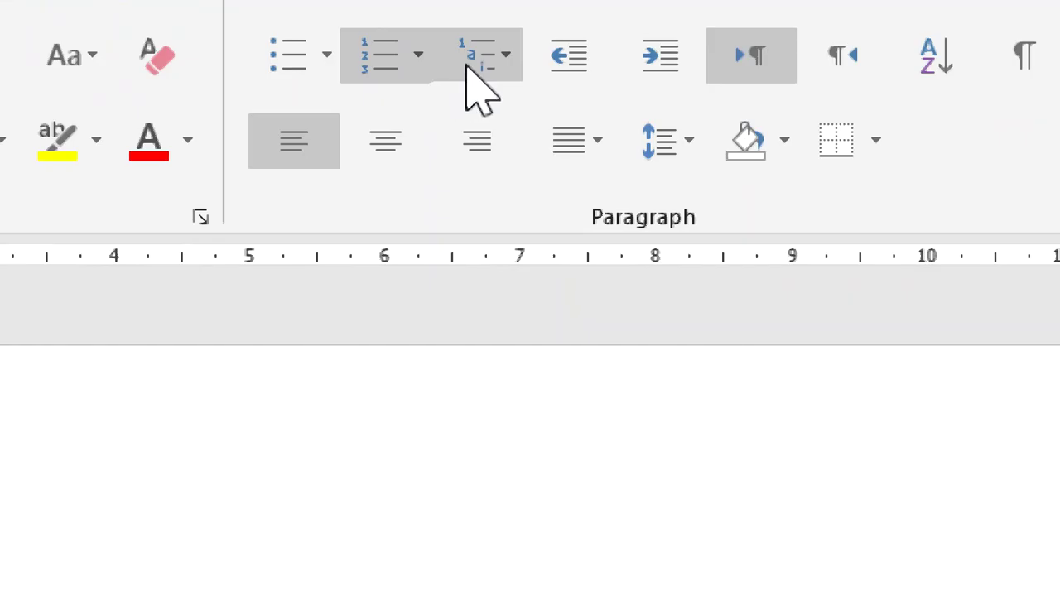
Apply the 1./1.1./1.1.1. multilevel style and demote Kabul to sub-item 1.1.
click(466, 67)
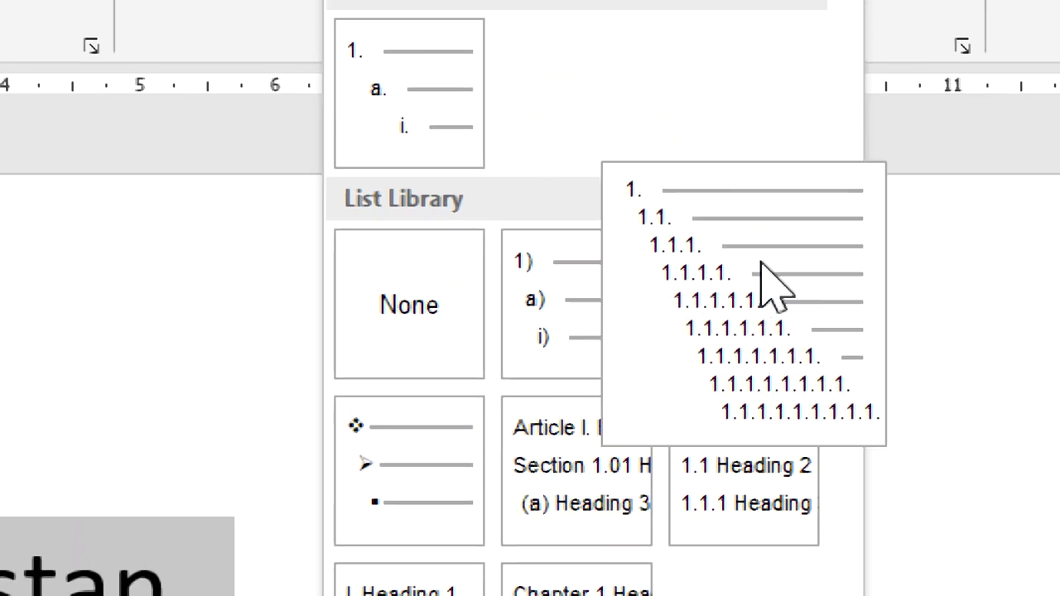
click(718, 311)
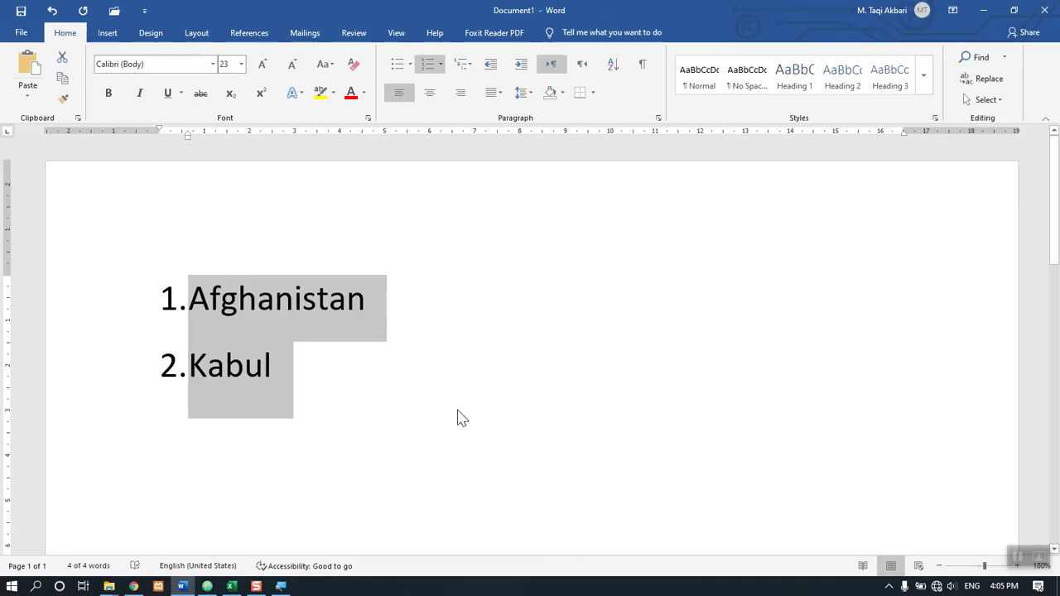
click(341, 466)
click(195, 370)
key(Tab)
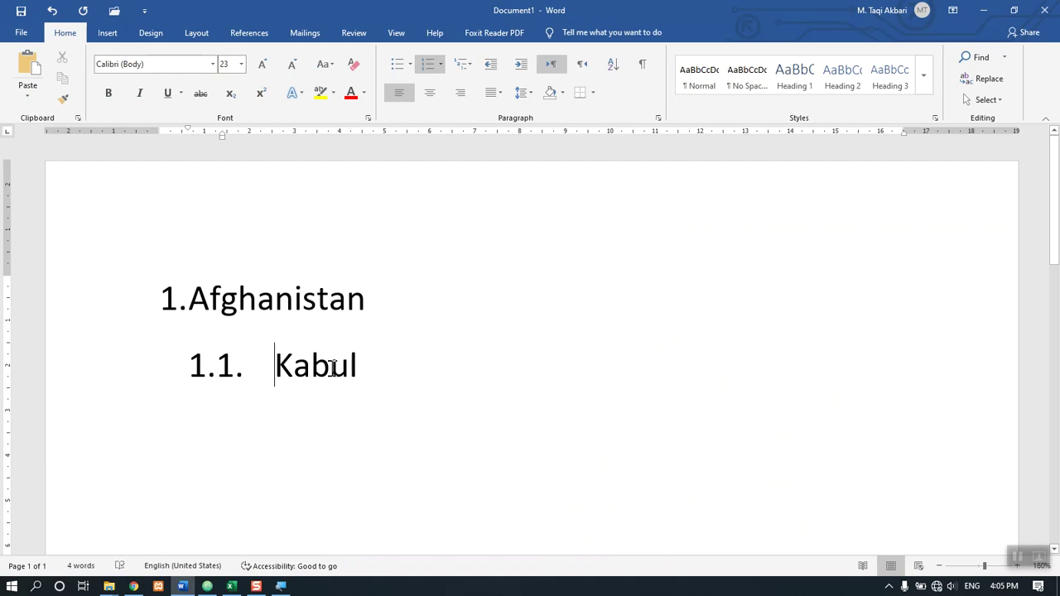
Add Balkh as sub-item 1.2 under Afghanistan.
click(209, 380)
click(390, 367)
key(Return)
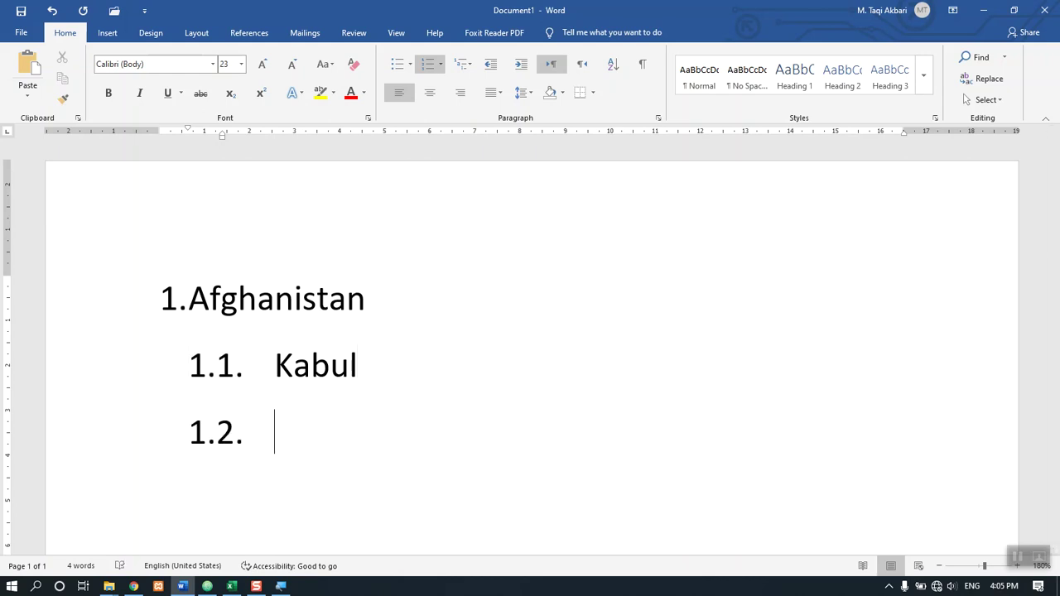
click(207, 438)
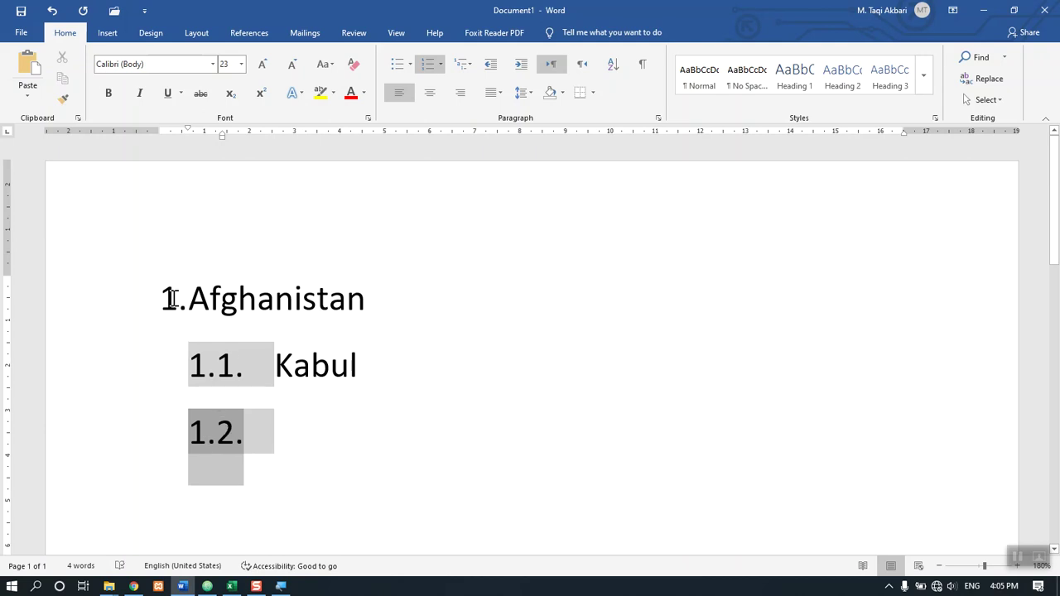
click(199, 315)
click(217, 430)
click(281, 430)
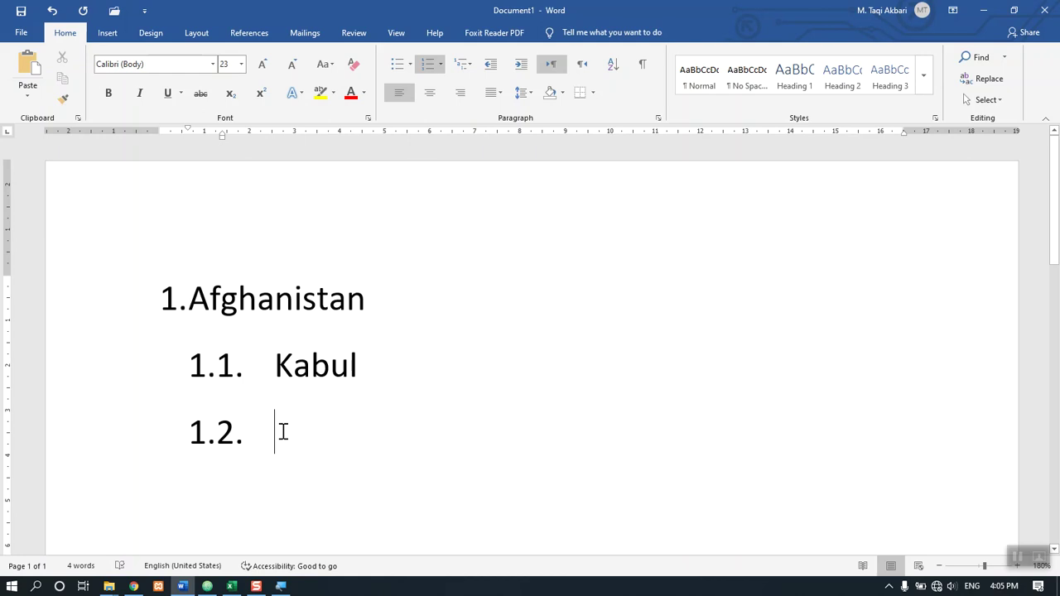
text(Ba)
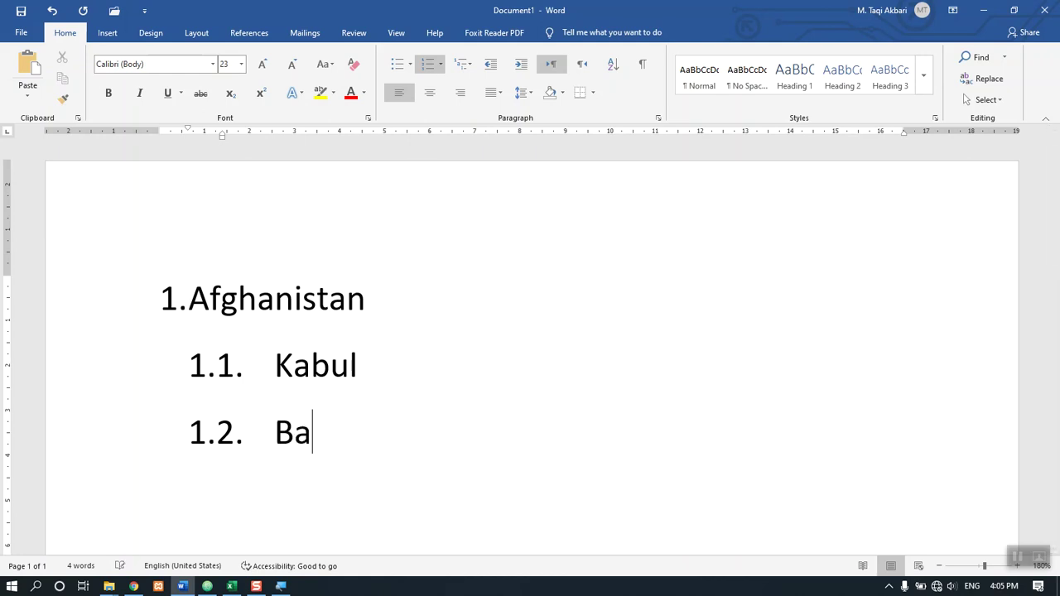
text(kl)
key(BackSpace)
key(BackSpace)
text(lkh)
key(Return)
Add Herat as sub-item 1.3, leaving an empty 1.4 line.
text(Hre)
key(BackSpace)
key(BackSpace)
text(et)
key(BackSpace)
key(BackSpace)
text(ar)
key(BackSpace)
key(BackSpace)
text(rat)
key(Return)
text(\)
key(BackSpace)
key(BackSpace)
key(BackSpace)
key(BackSpace)
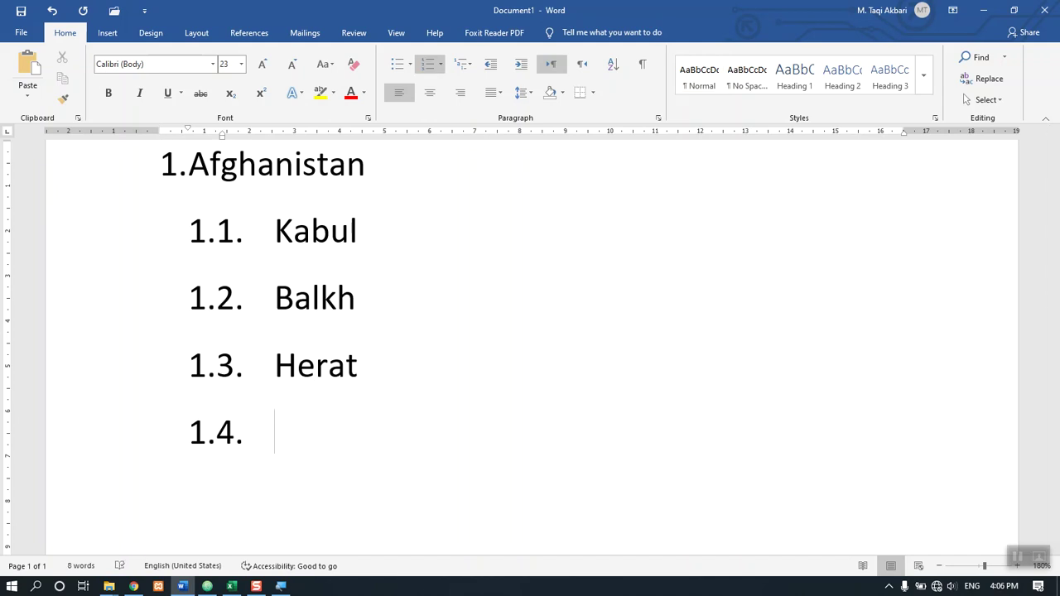
click(373, 239)
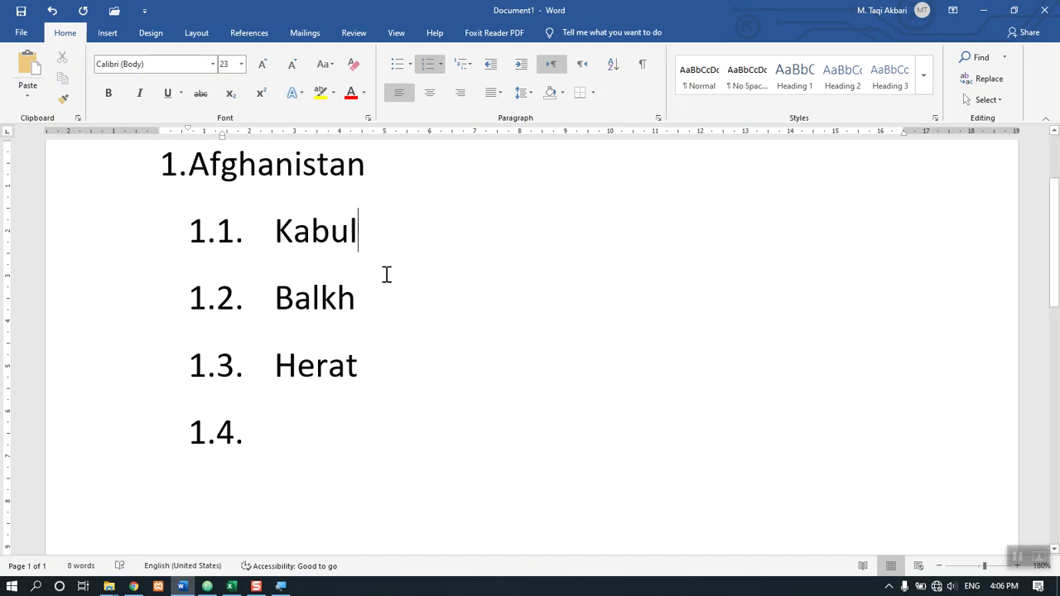
Insert Darulaman as level-3 item 1.1.1 under Kabul, with an empty 1.1.2 below.
key(Return)
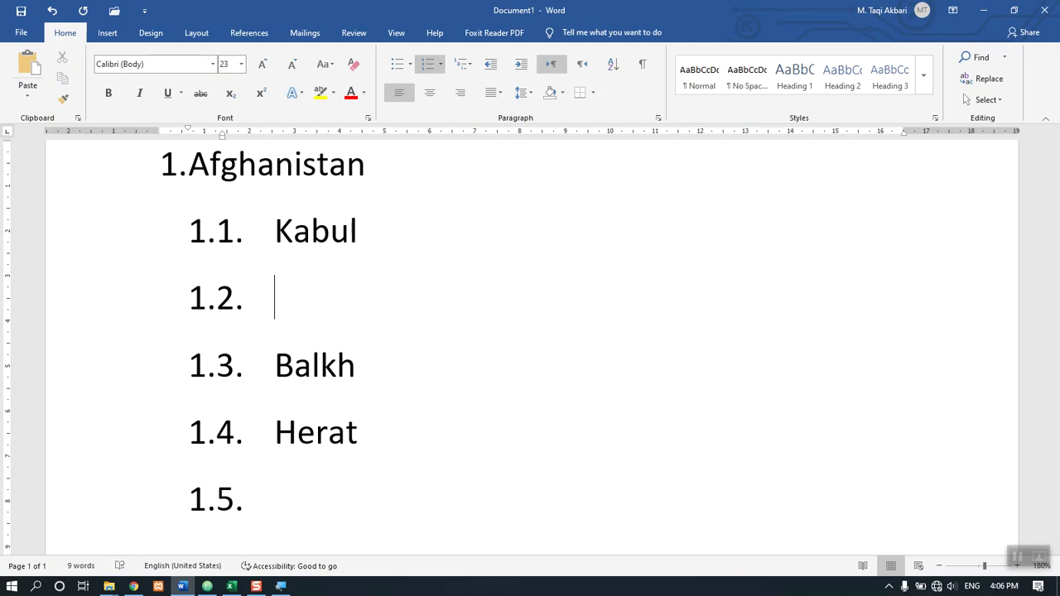
key(Tab)
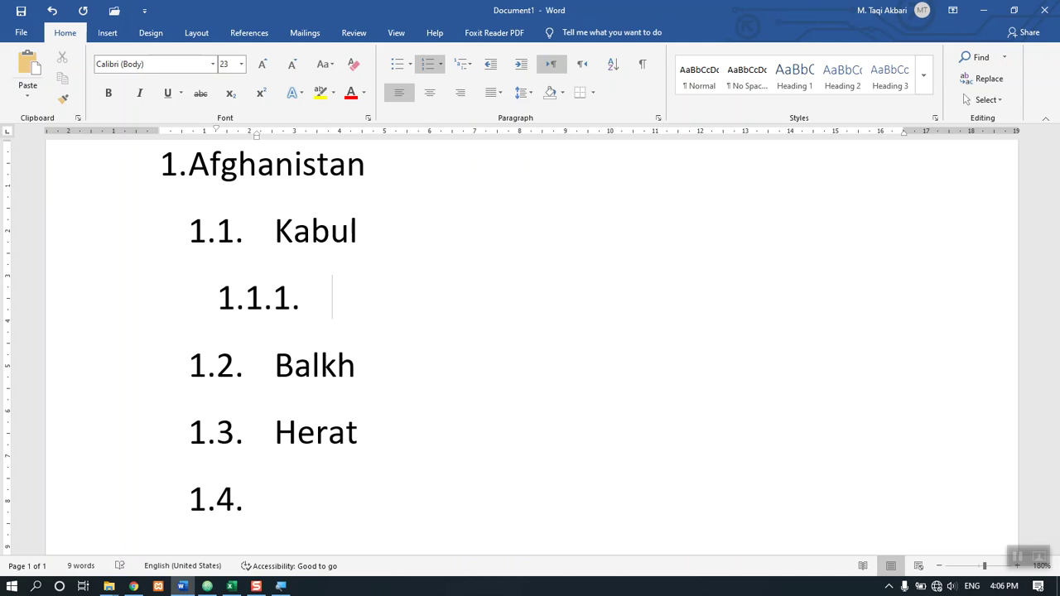
click(230, 303)
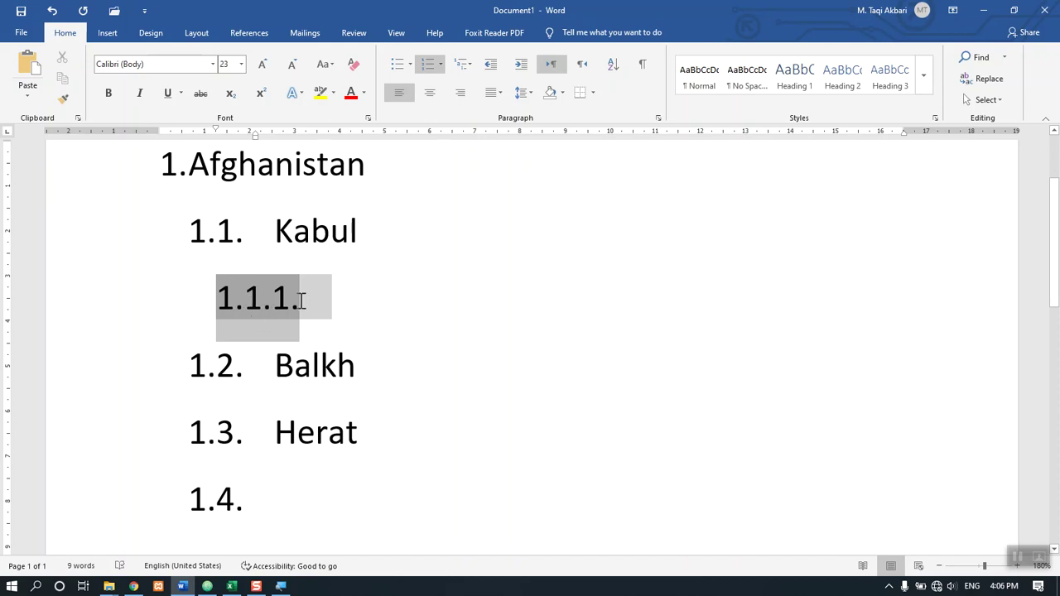
click(332, 298)
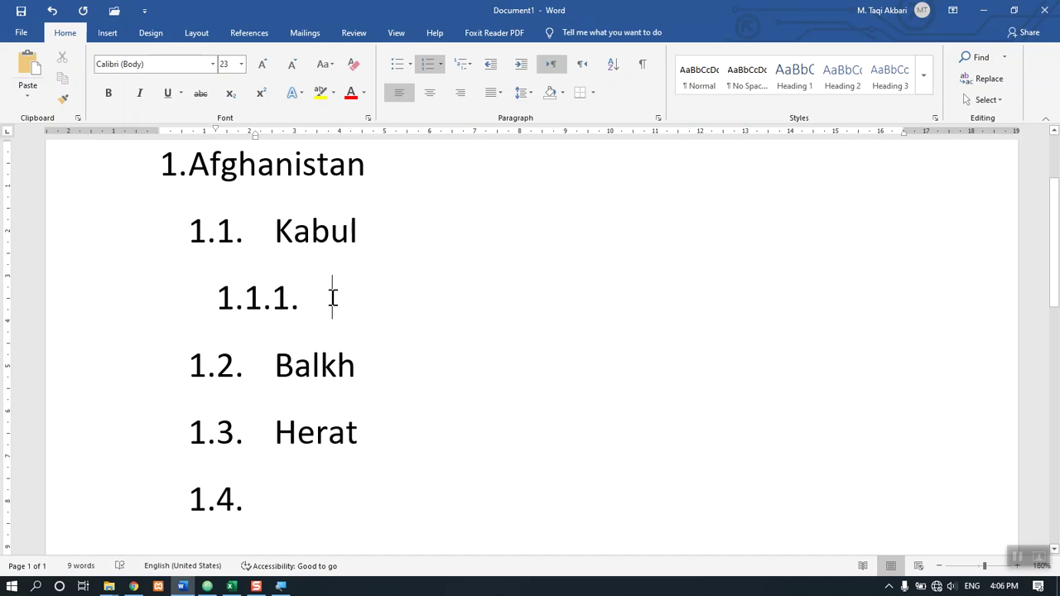
text(Darulaman)
key(Return)
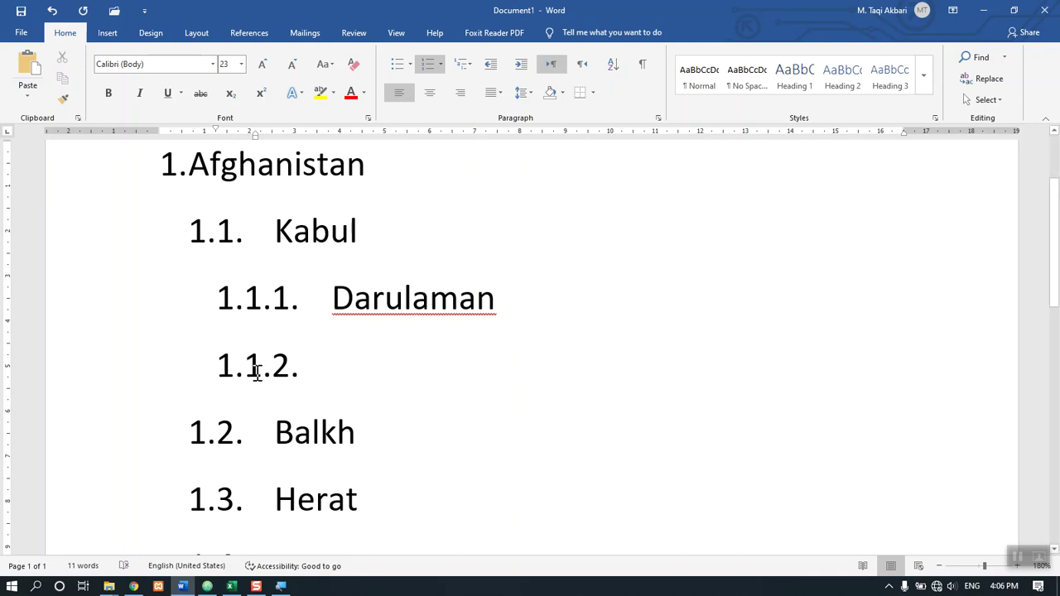
Indent the level-3 items one step further right and select all text.
click(224, 371)
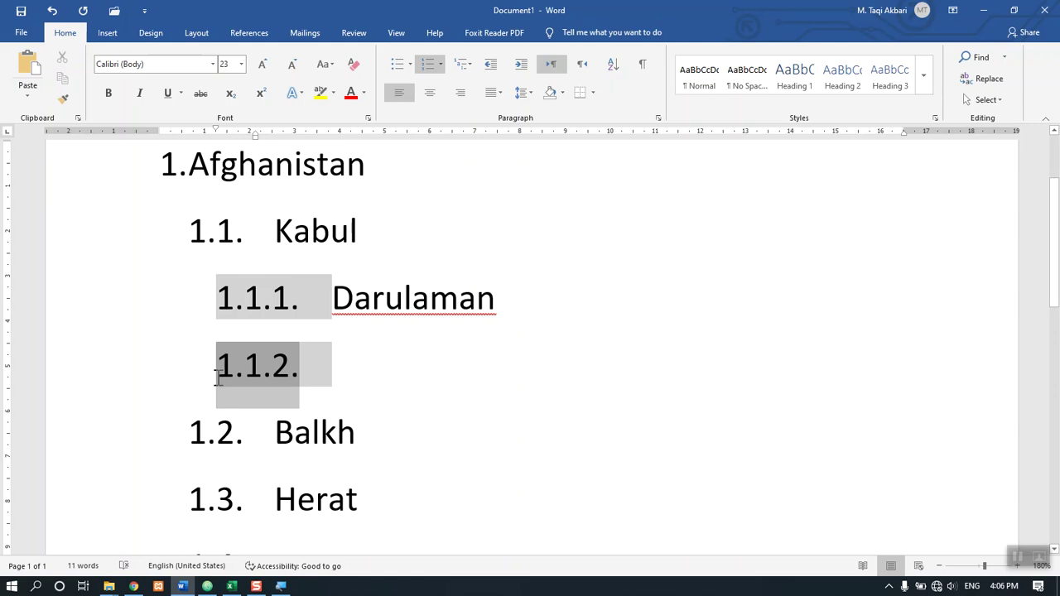
click(239, 164)
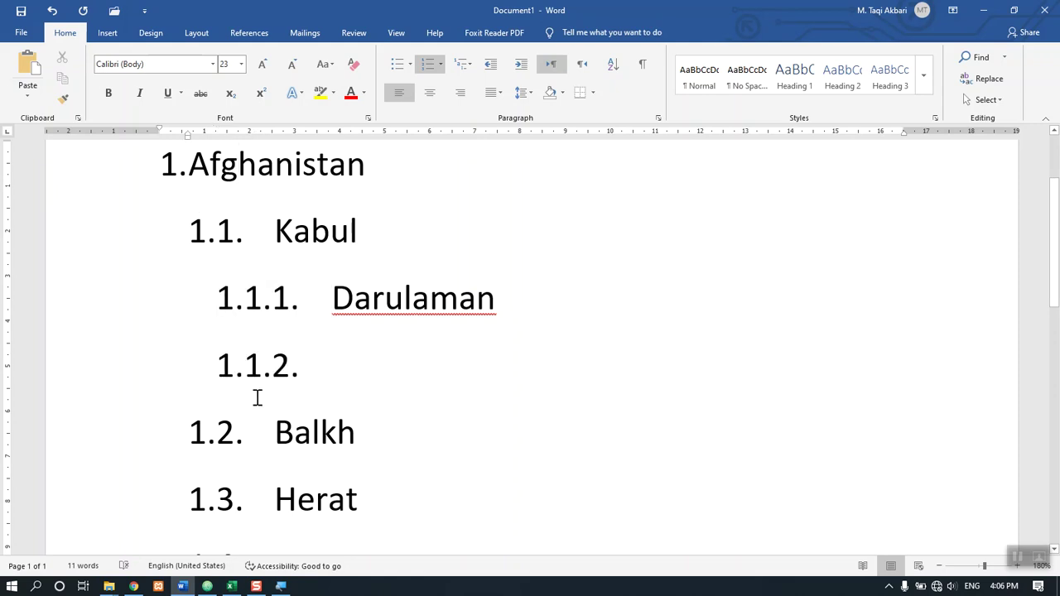
click(257, 374)
key(Tab)
click(360, 374)
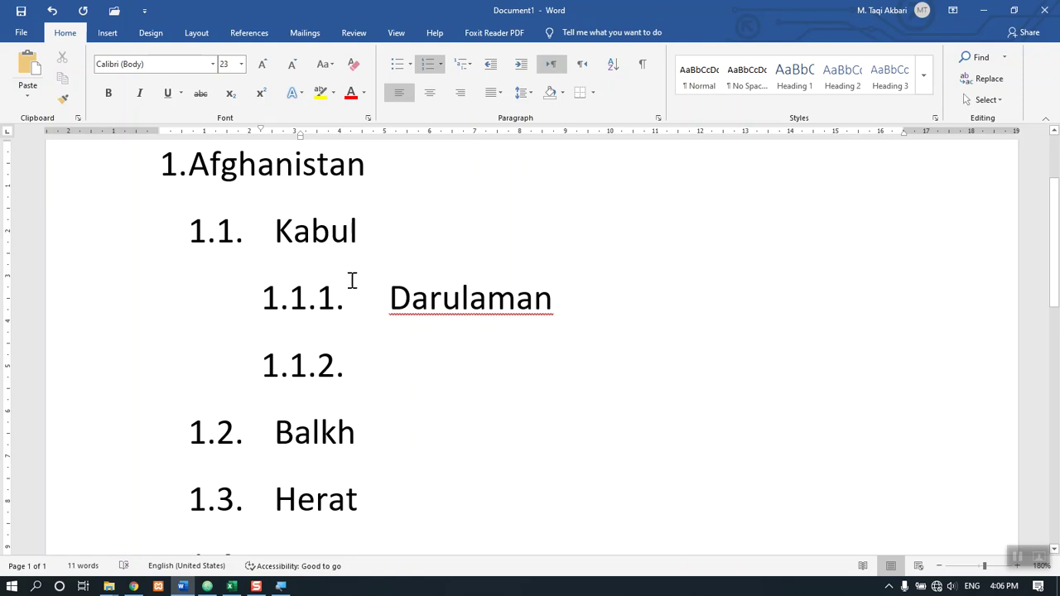
click(274, 228)
key(ctrl+a)
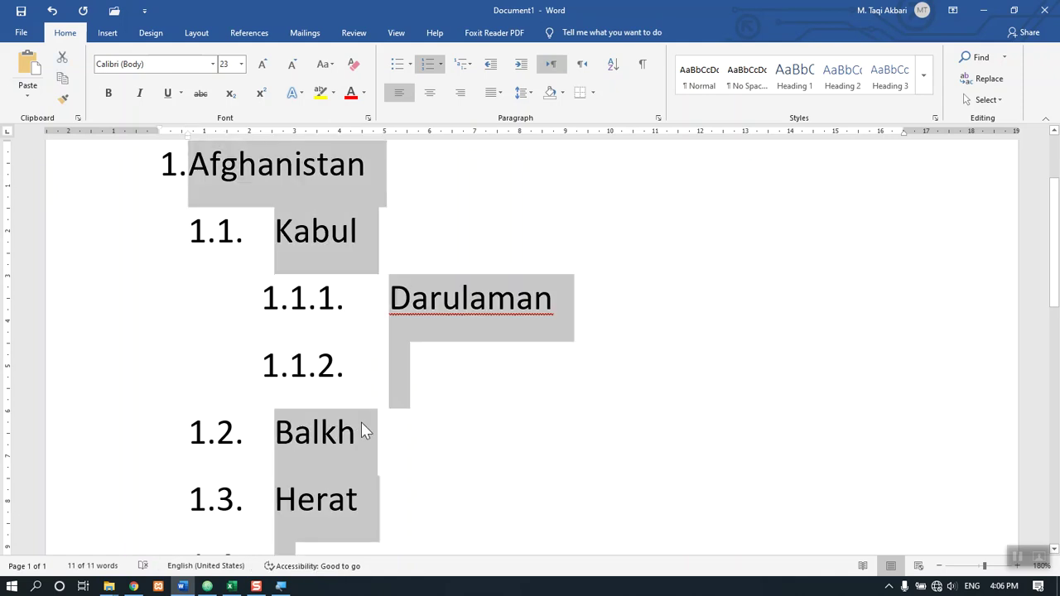
Apply the I./A./1. heading-based list style and check each item's heading level.
click(461, 65)
mouse_move(530, 315)
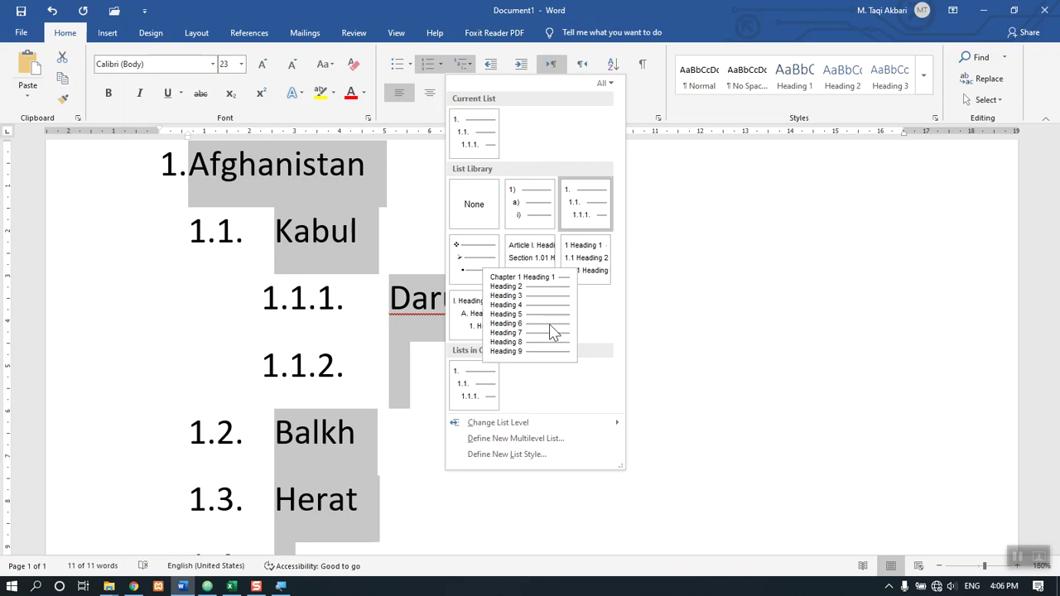
click(467, 326)
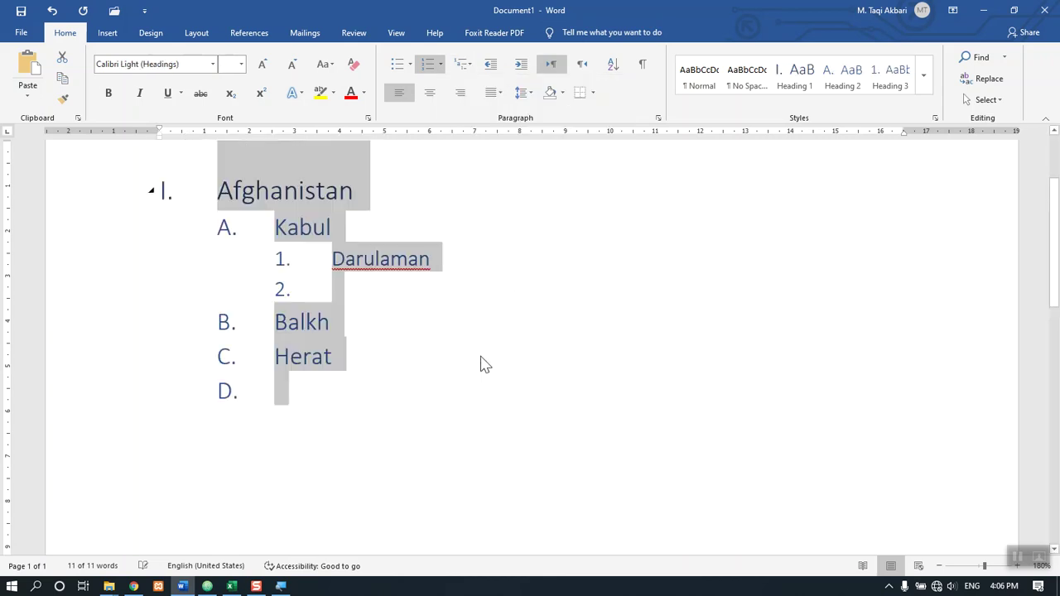
click(406, 322)
click(267, 189)
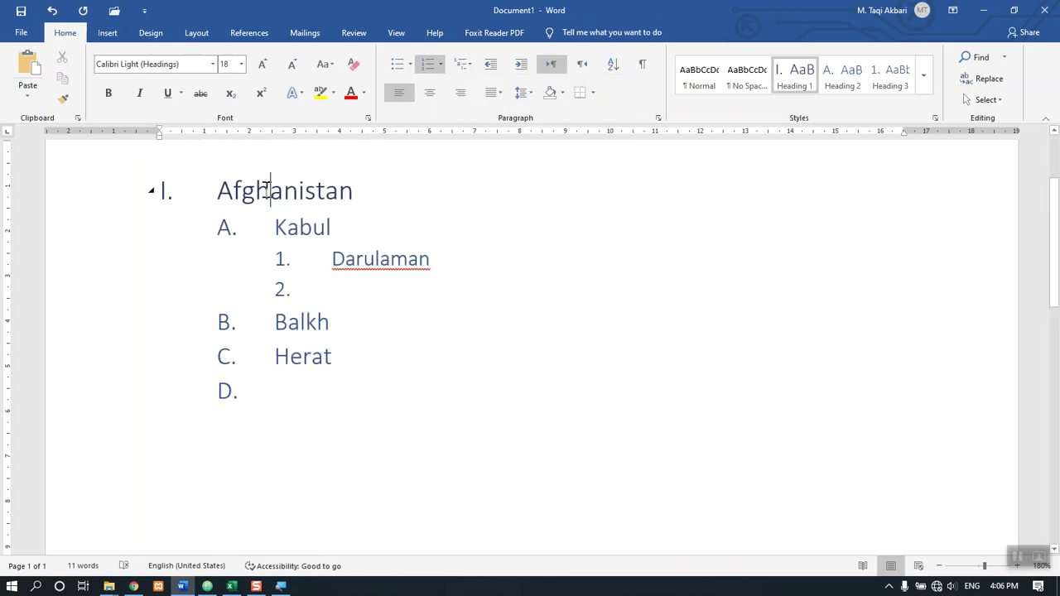
click(290, 231)
click(370, 260)
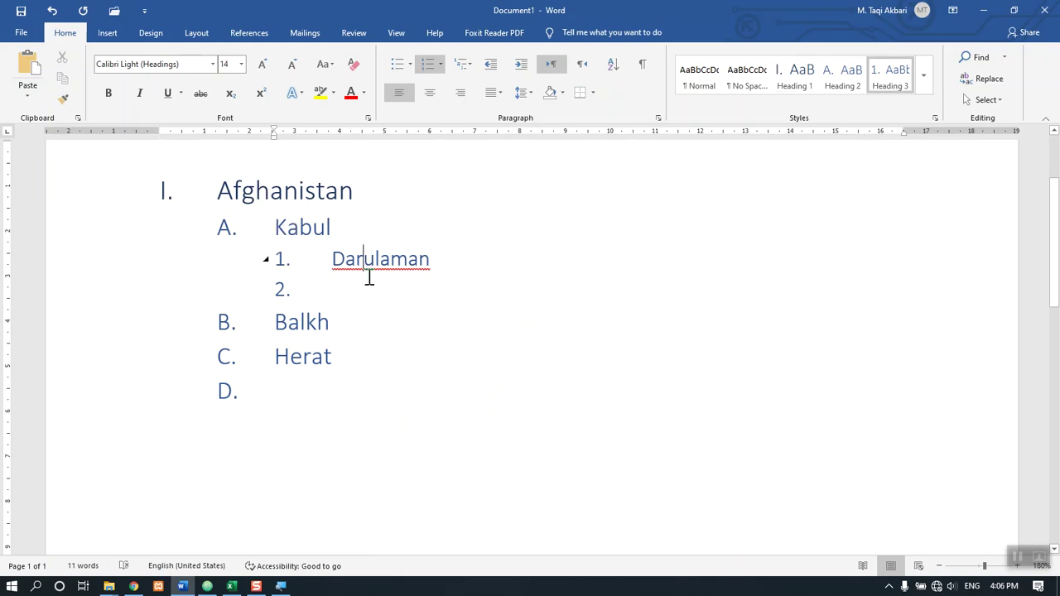
key(ctrl+a)
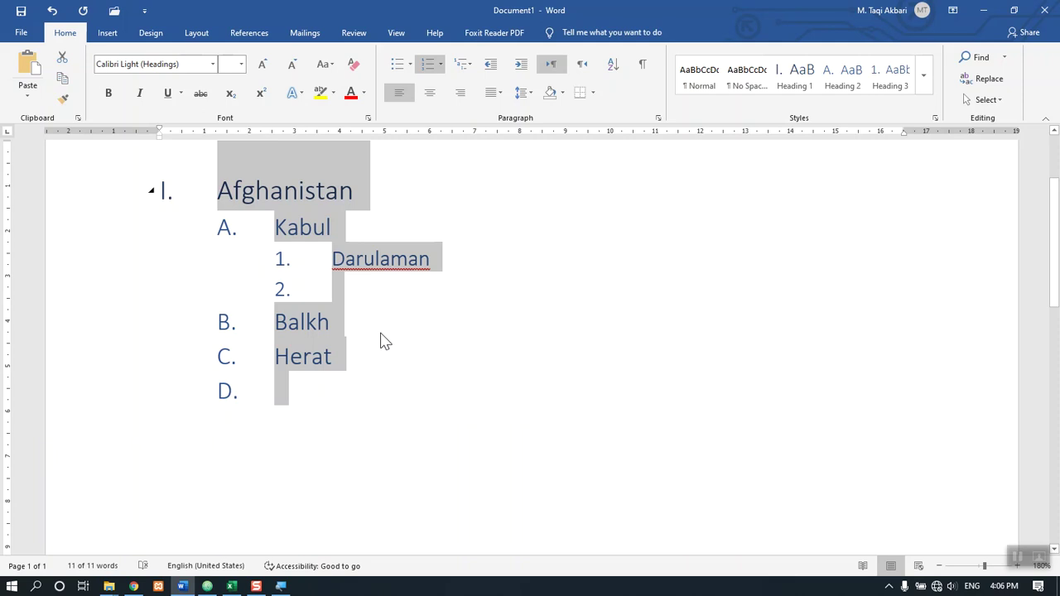
Switch the whole list to the Article I./Section 1.01/(a) list style.
click(464, 63)
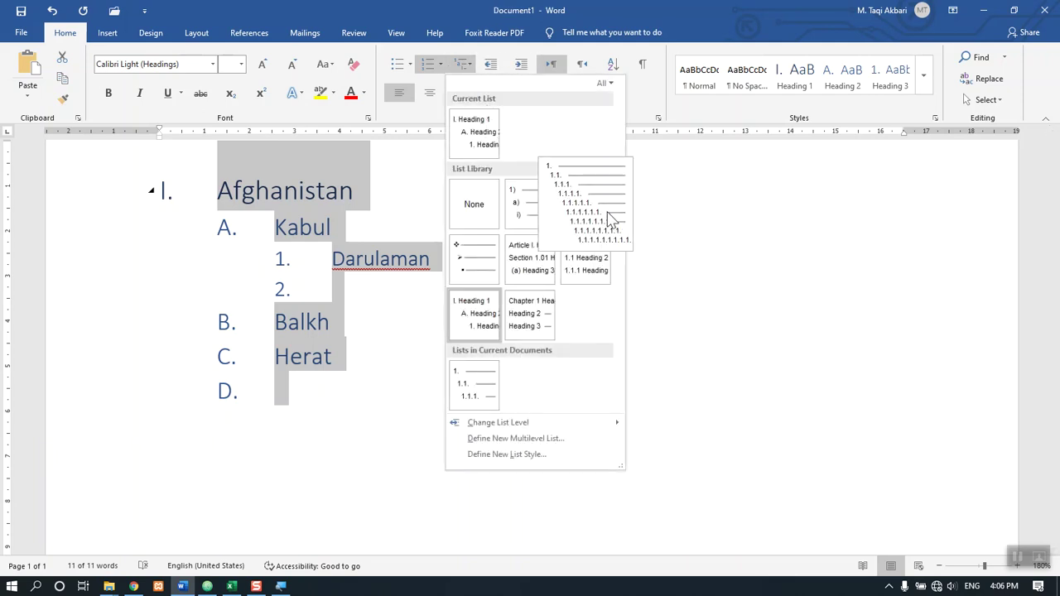
click(535, 281)
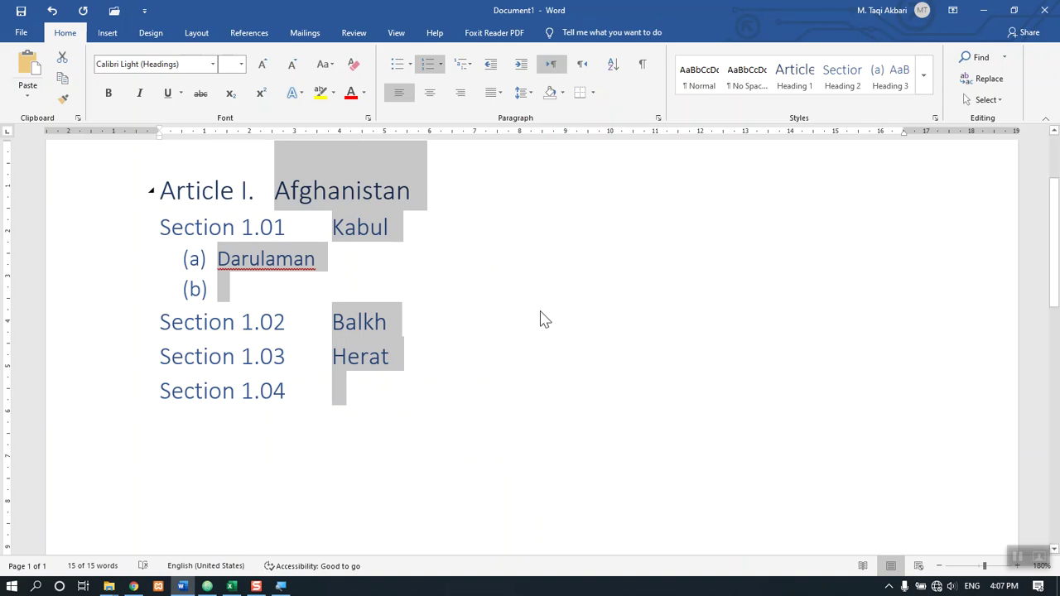
click(232, 253)
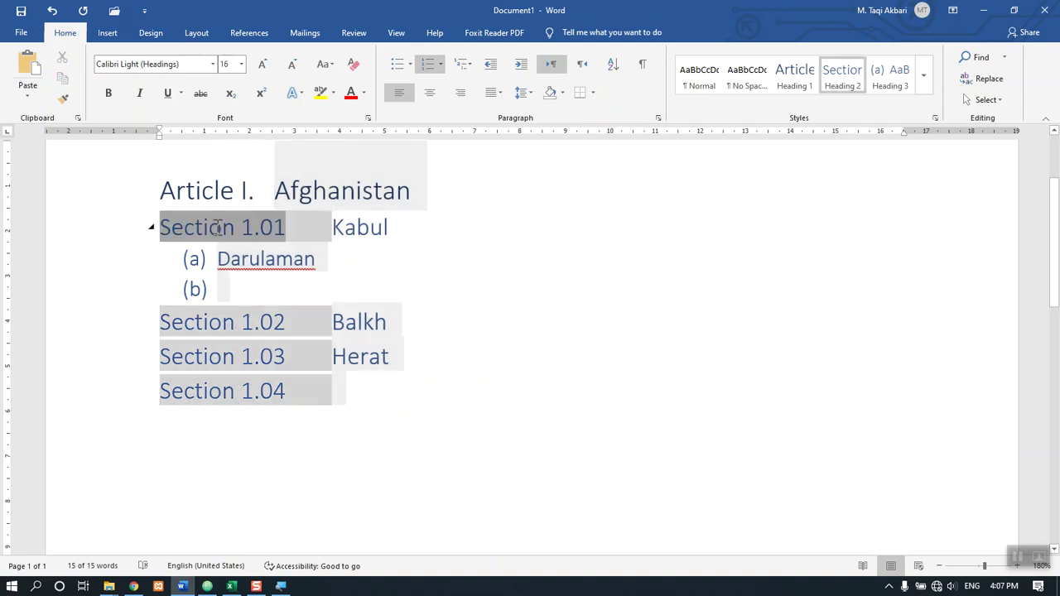
click(262, 258)
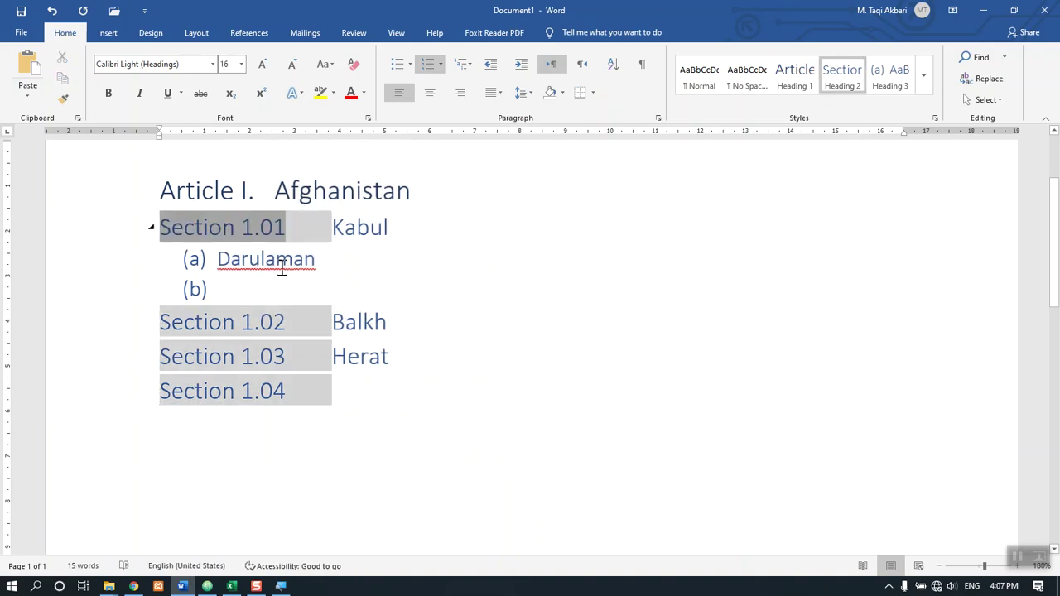
click(354, 275)
double_click(226, 258)
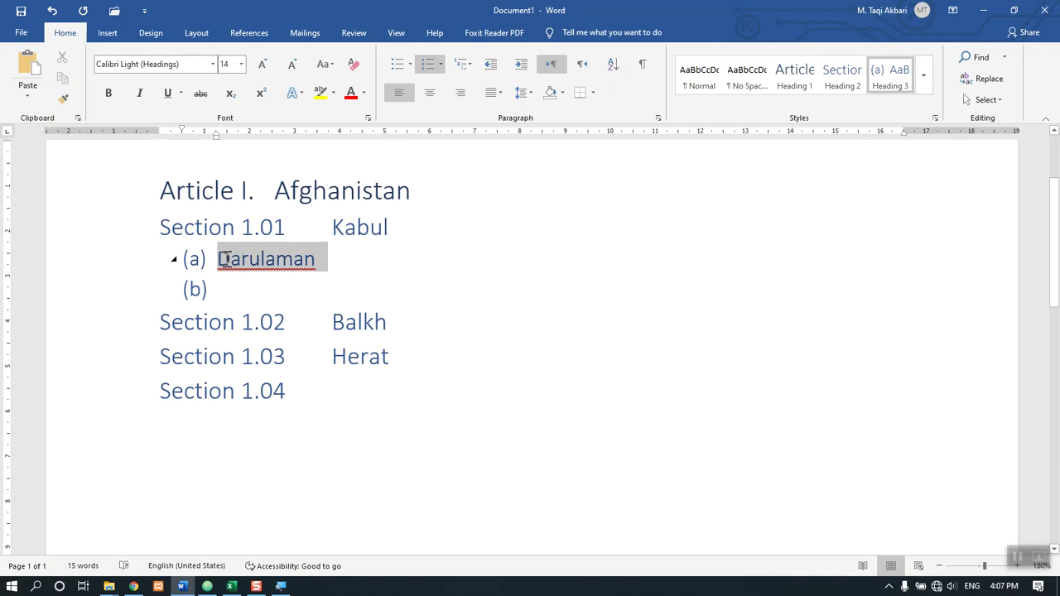
click(225, 291)
click(317, 408)
key(ctrl+a)
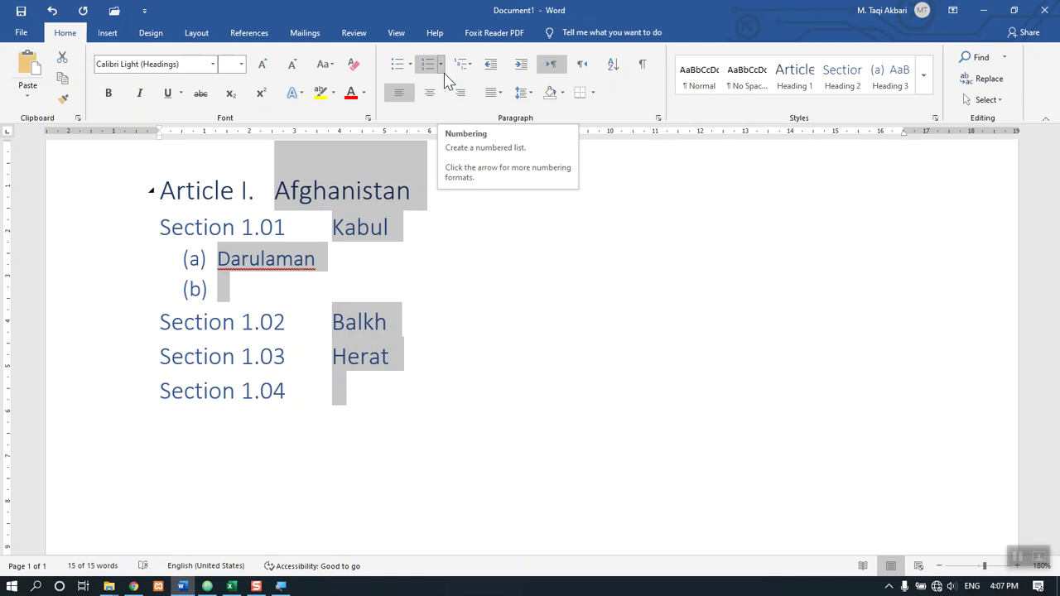
Start defining a new multilevel list with Arabic-letter numbering for level 1.
click(469, 71)
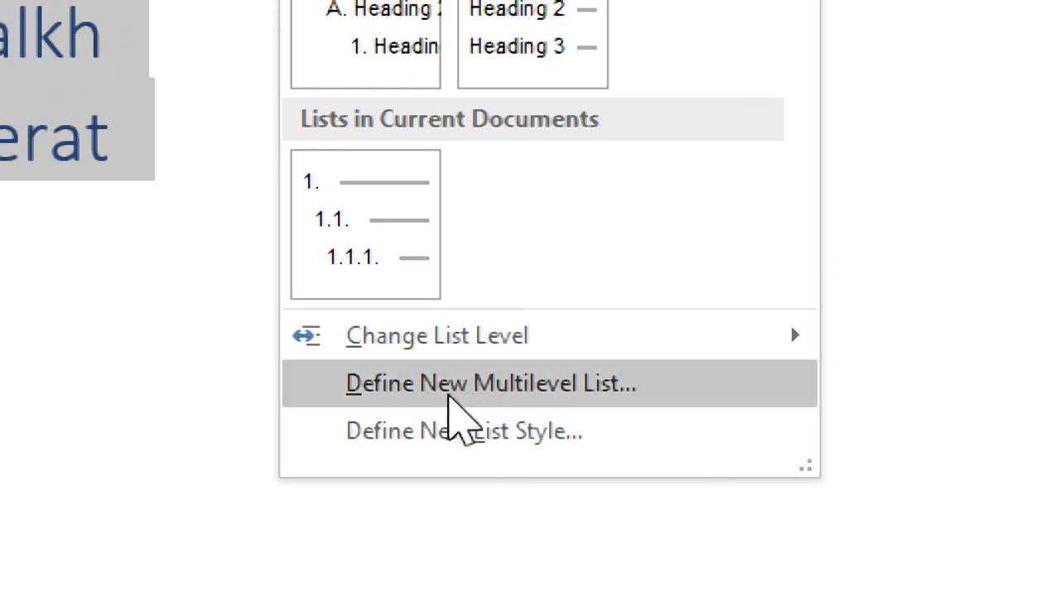
click(449, 397)
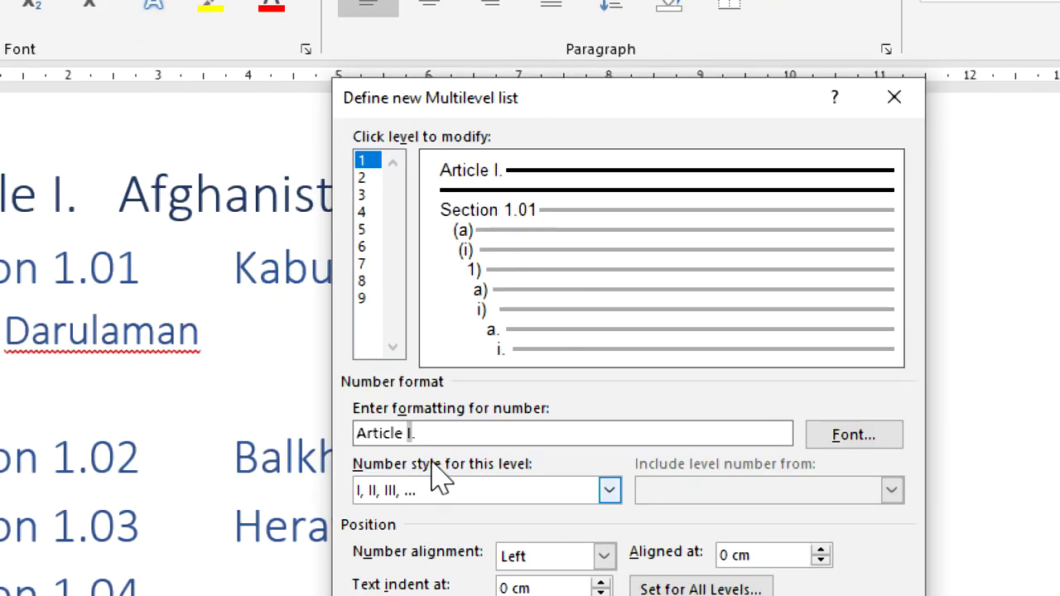
key(BackSpace)
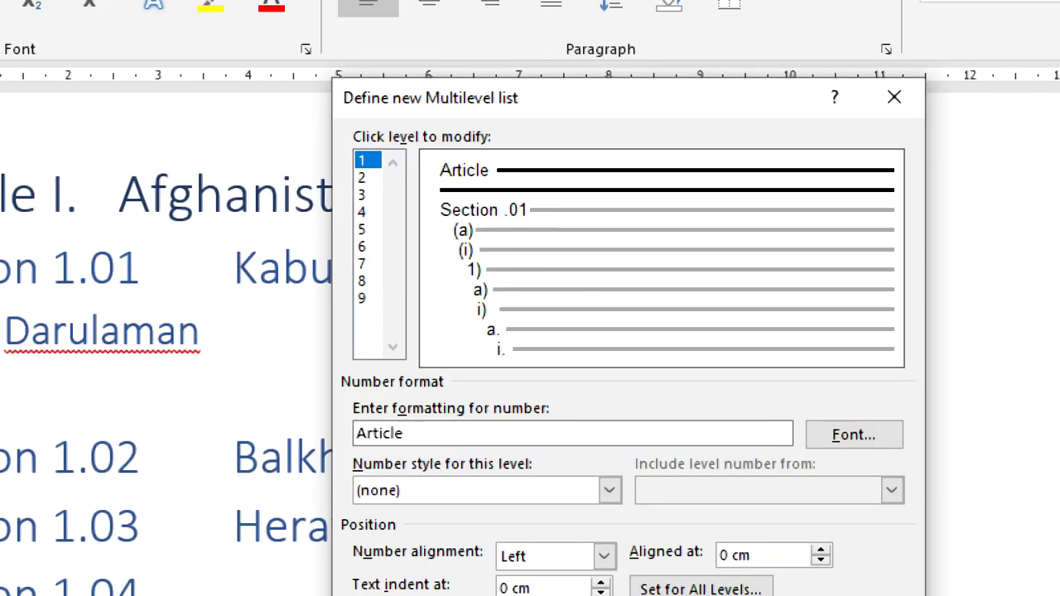
key(BackSpace)
key(BackSpace)
key(BackSpace)
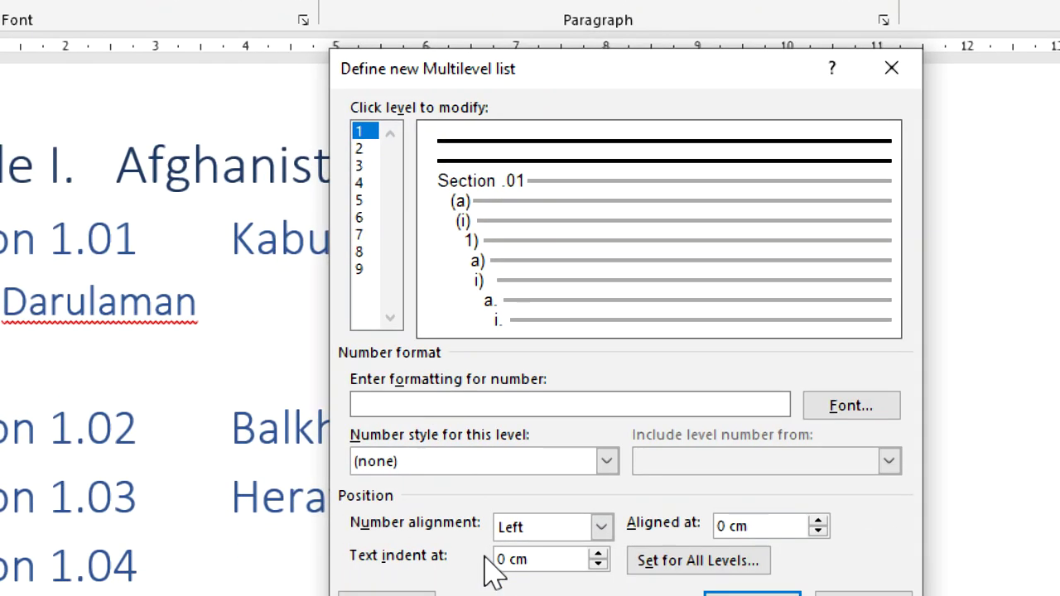
text(a)
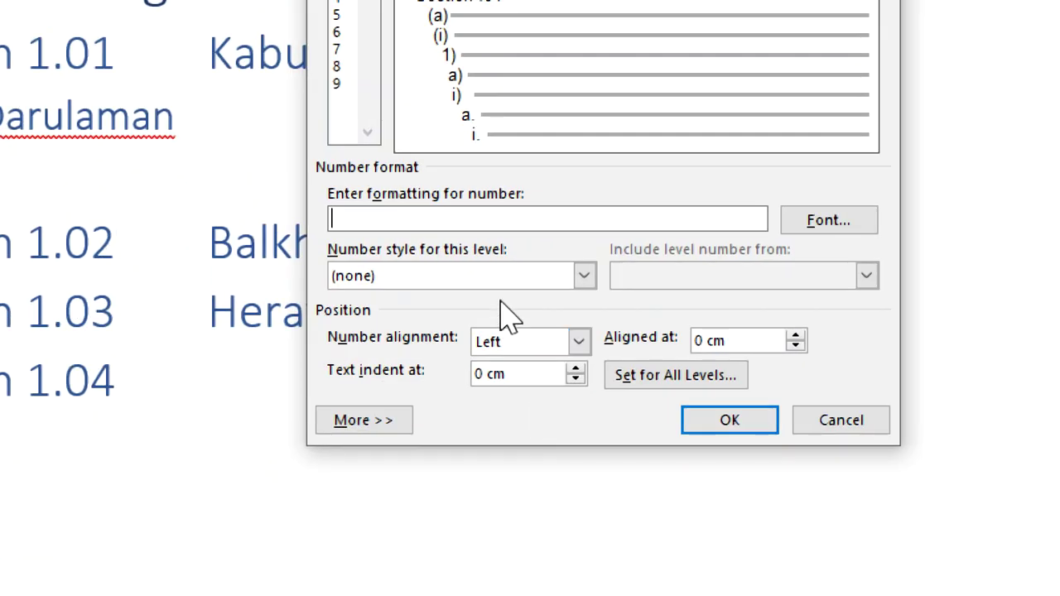
click(547, 439)
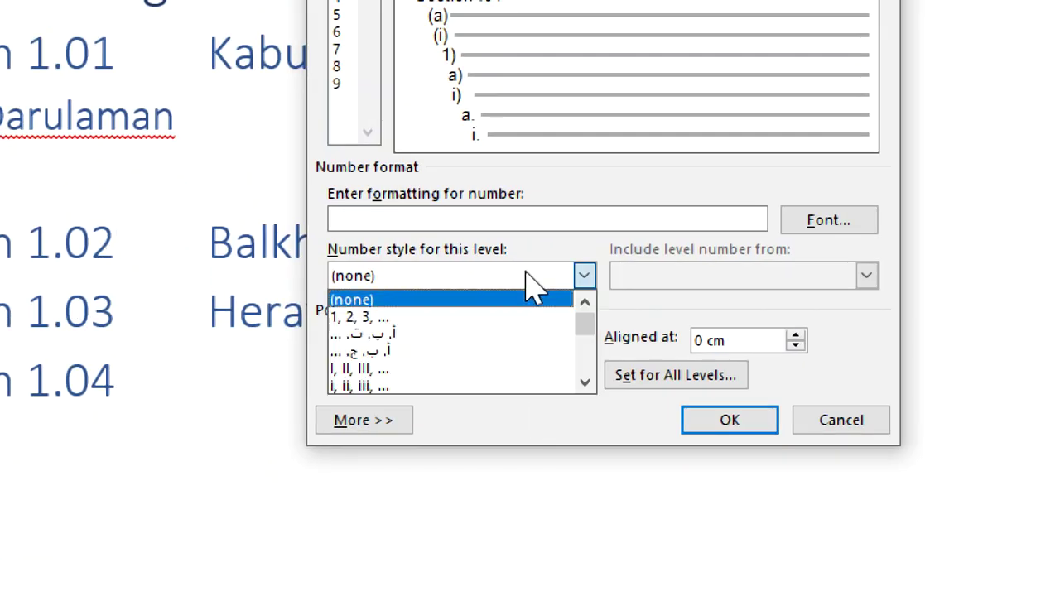
click(382, 336)
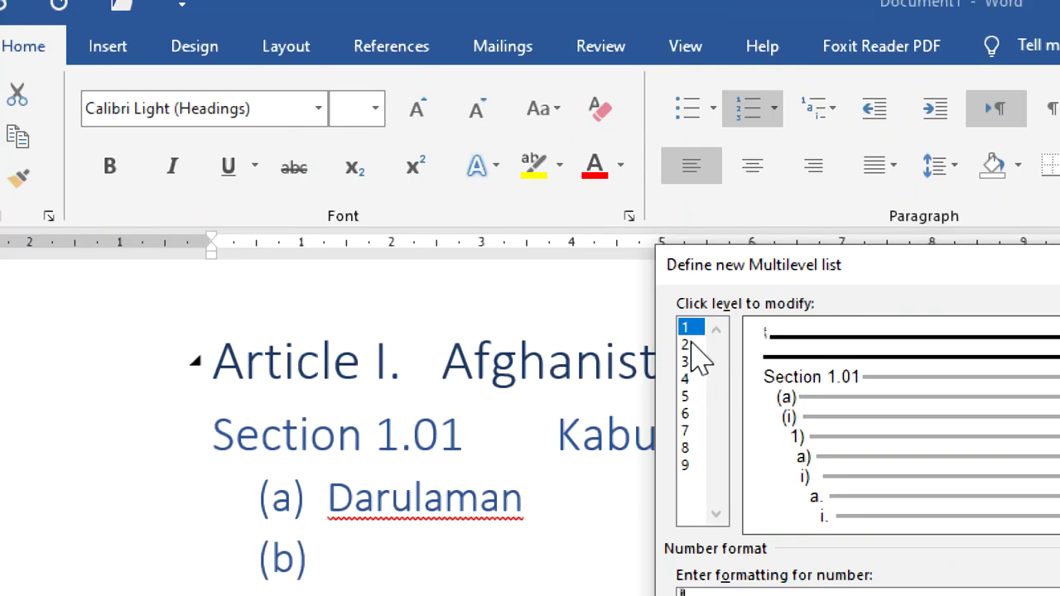
Set the level-2 number format to 1.
click(688, 344)
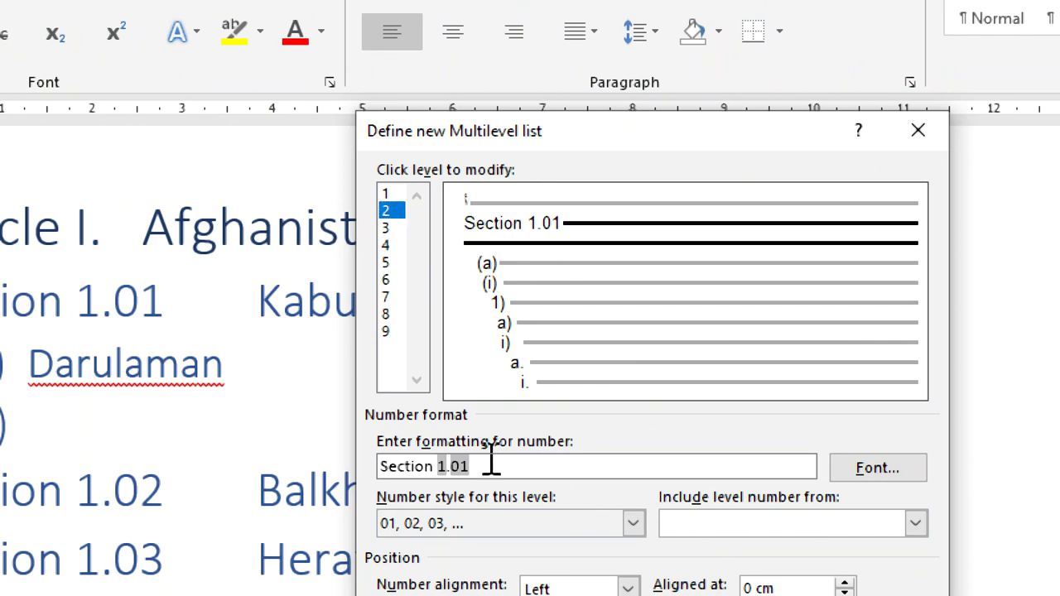
drag(489, 466, 298, 467)
key(Delete)
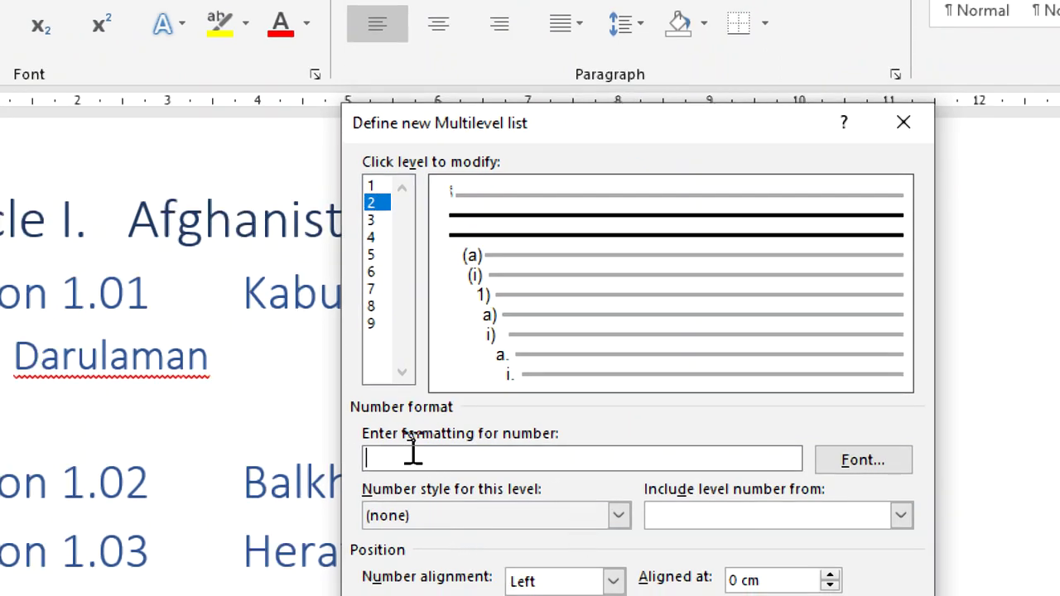
text(1)
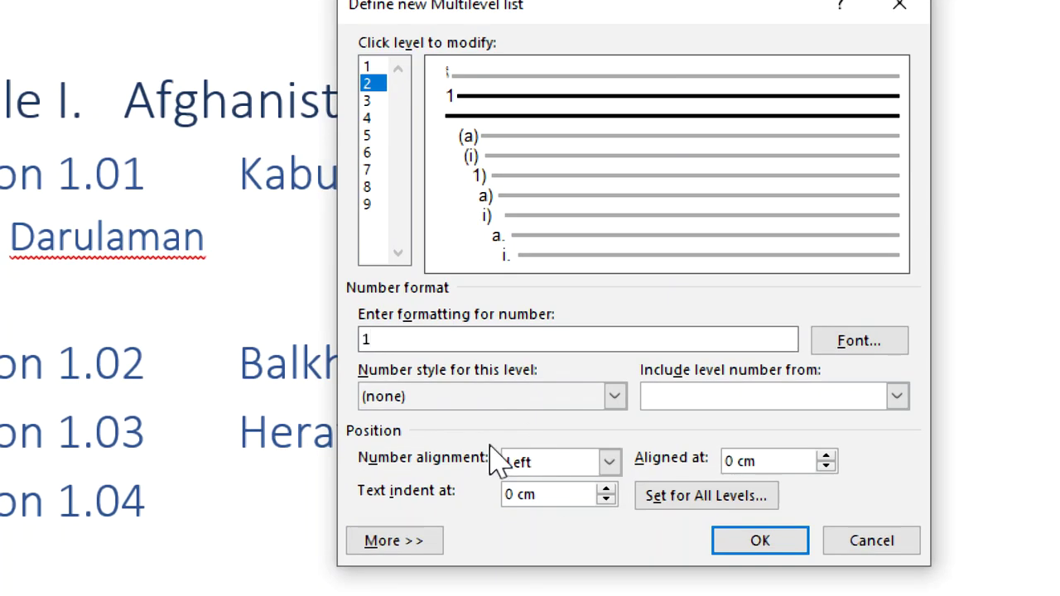
Give level 3 Arabic-letter numbering and apply the new list definition.
click(373, 102)
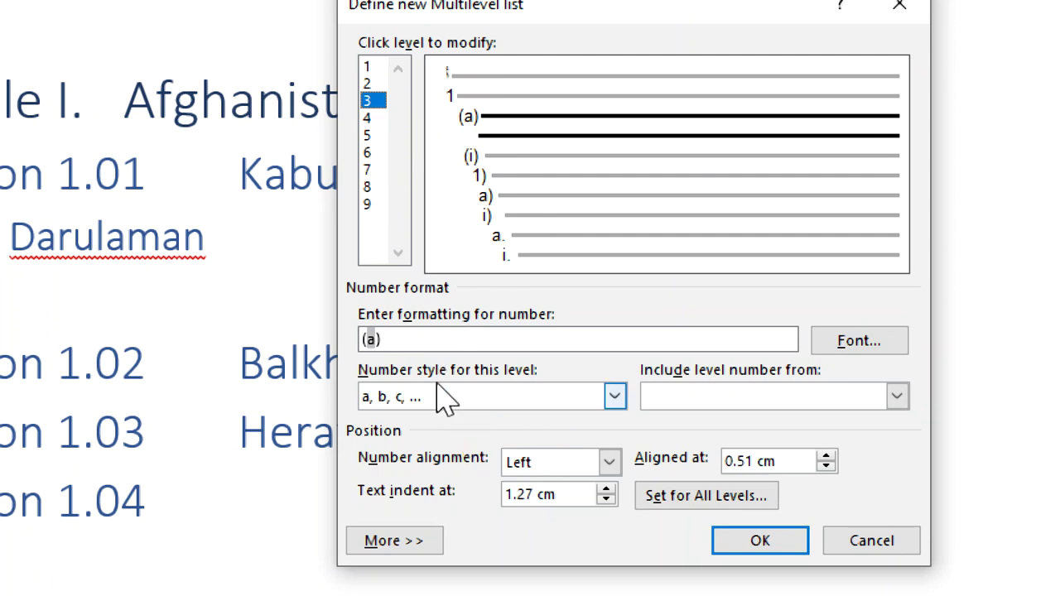
drag(409, 340, 363, 340)
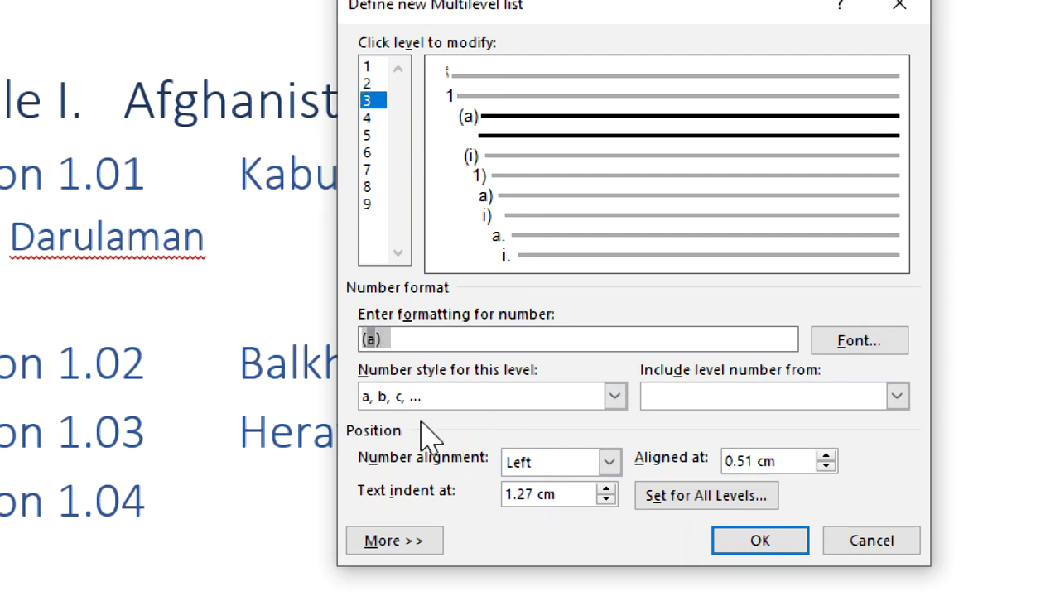
key(Delete)
click(615, 396)
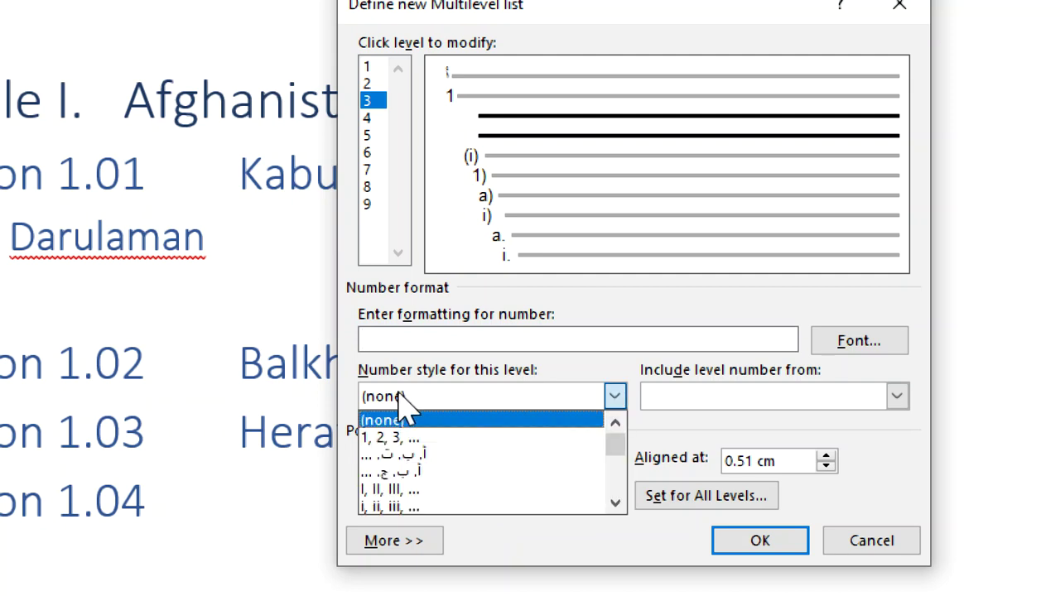
click(425, 457)
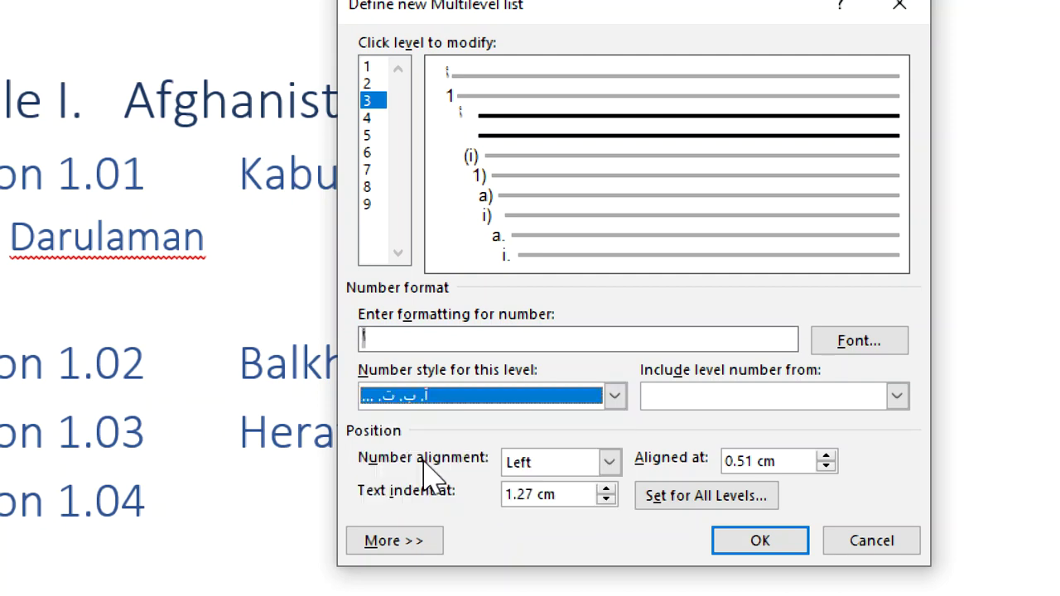
click(404, 340)
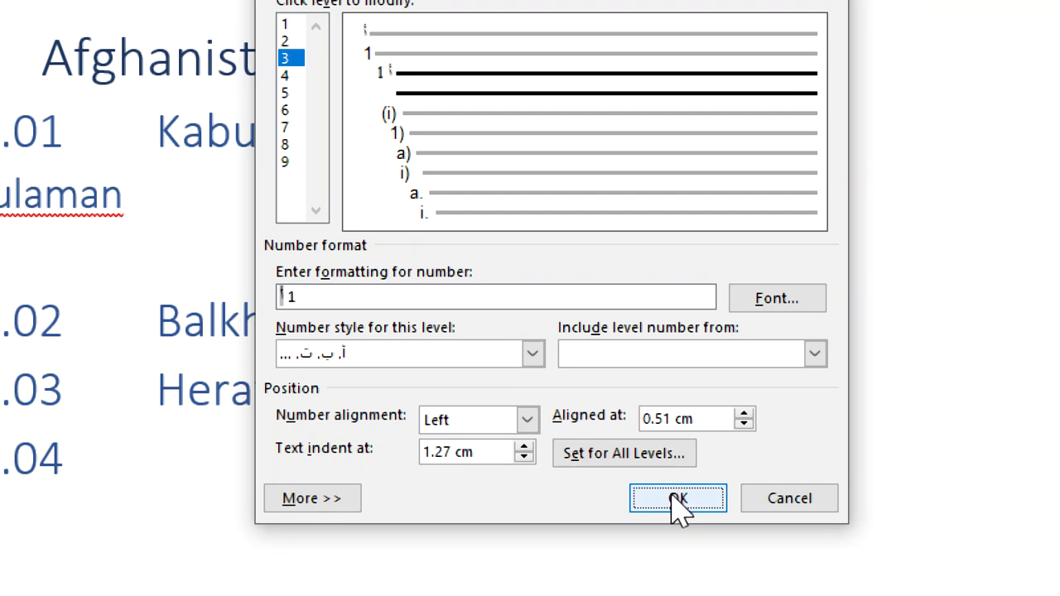
click(760, 543)
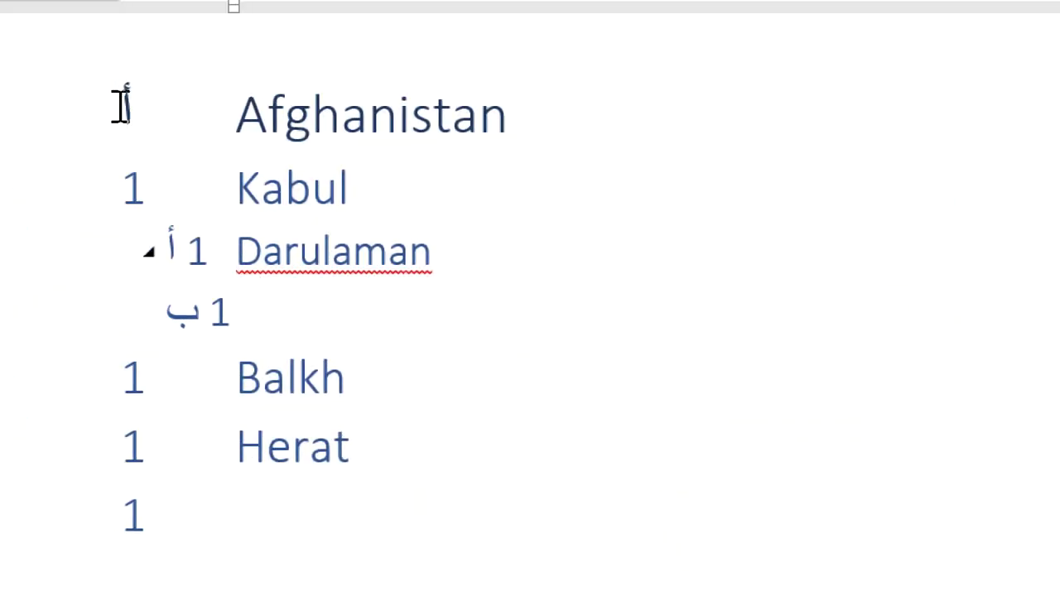
Delete all the Arabic-lettered list text and set the blank paragraph to Normal style.
click(137, 189)
click(203, 253)
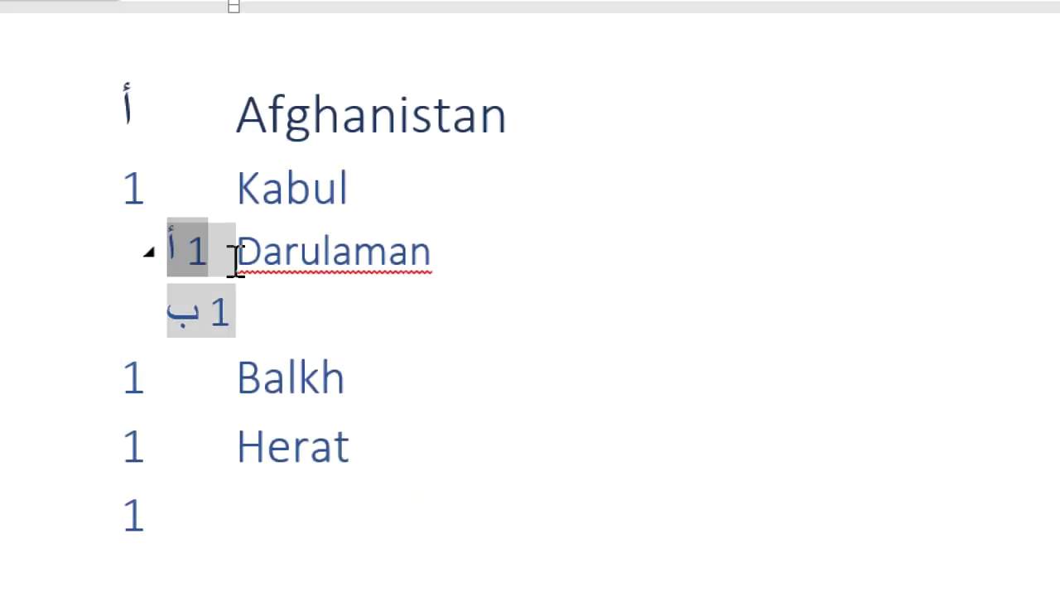
click(278, 326)
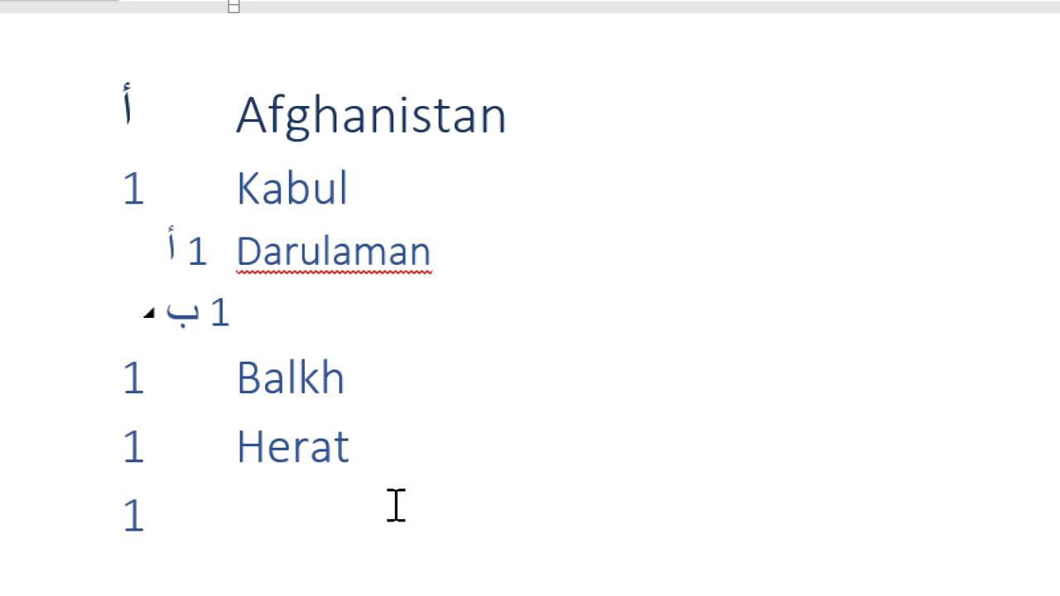
key(ctrl+a)
key(BackSpace)
key(BackSpace)
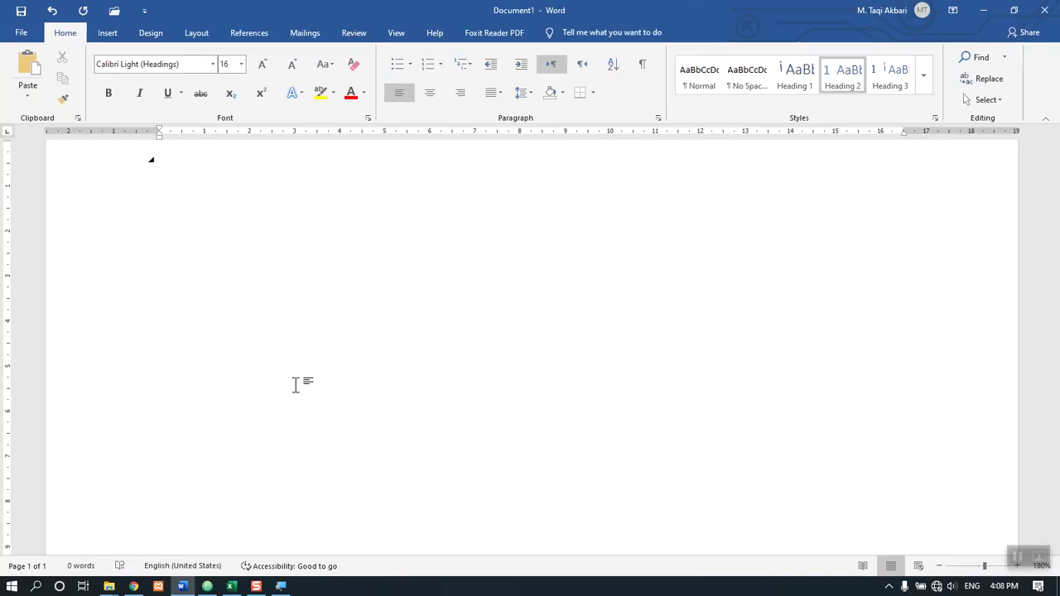
click(692, 81)
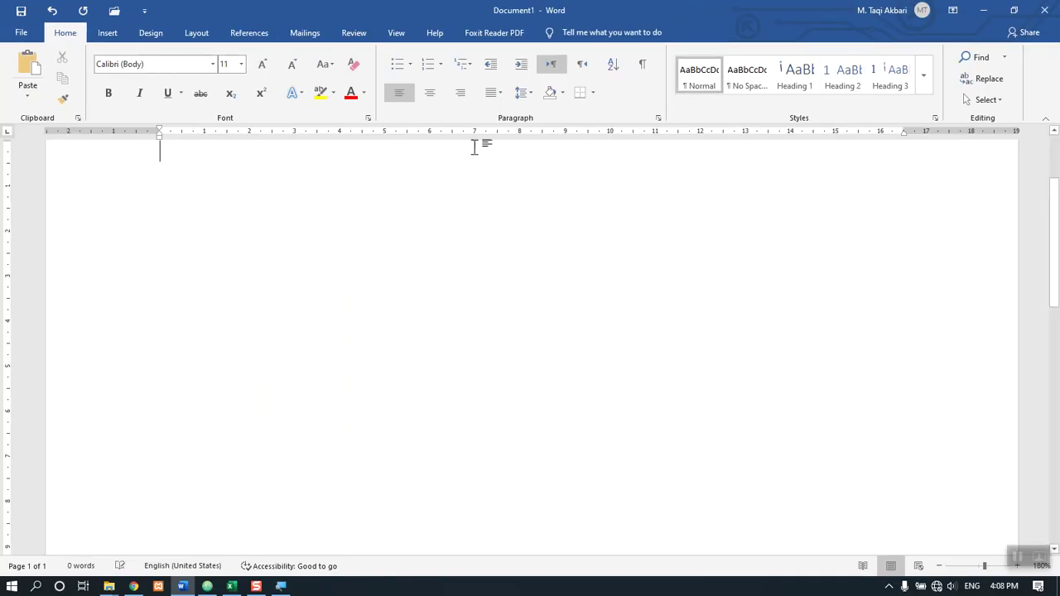
Type six short sample lines and number them with the 1./1.1./1.1.1. style.
text(sfjsdlkf)
key(Return)
text(sd)
key(Return)
text(f)
key(Return)
key(ctrl+a)
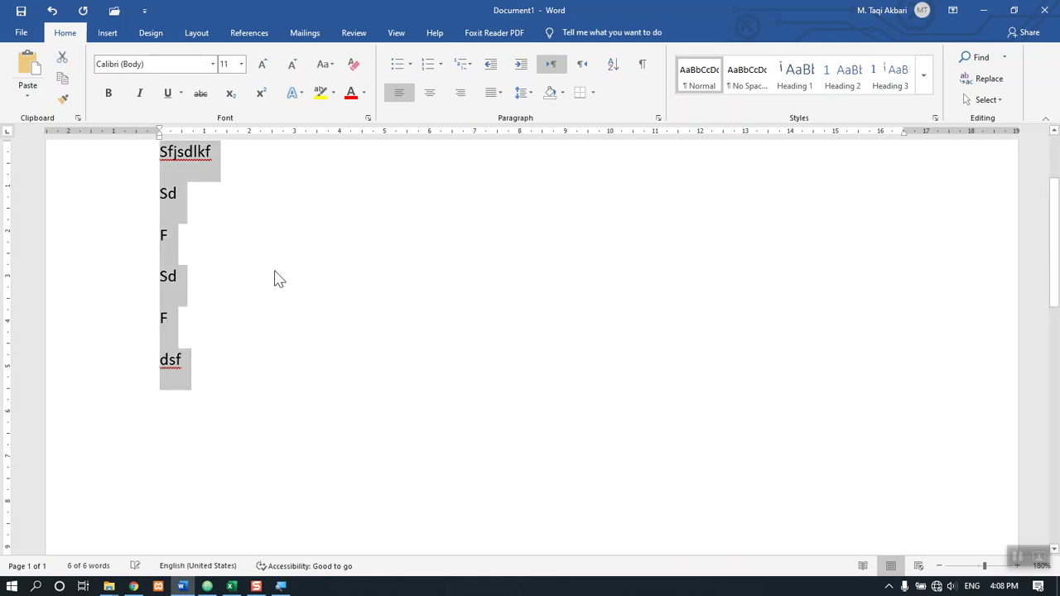
click(277, 276)
key(ctrl+a)
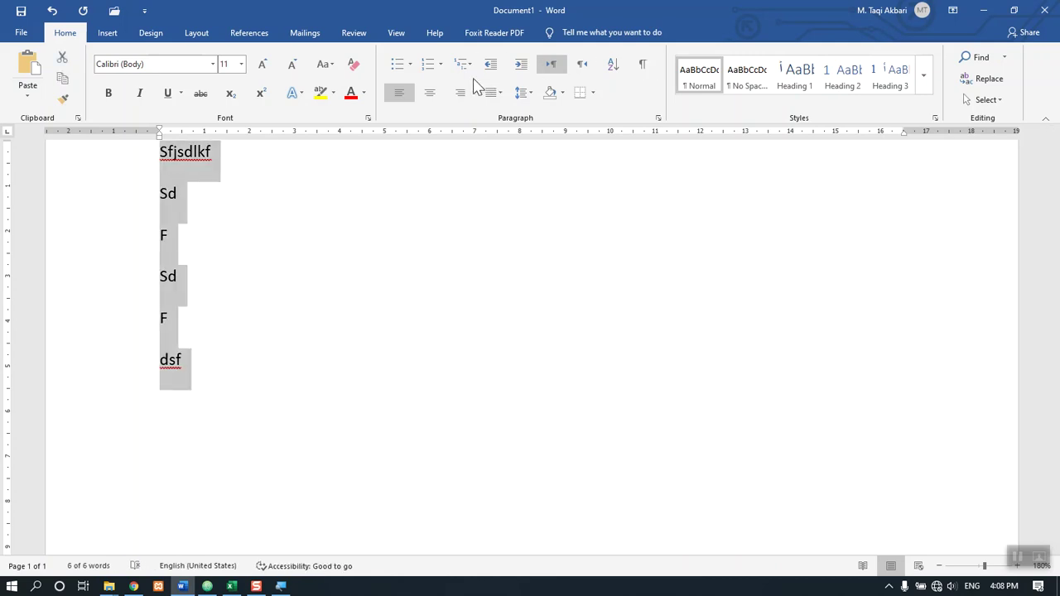
click(462, 66)
click(587, 203)
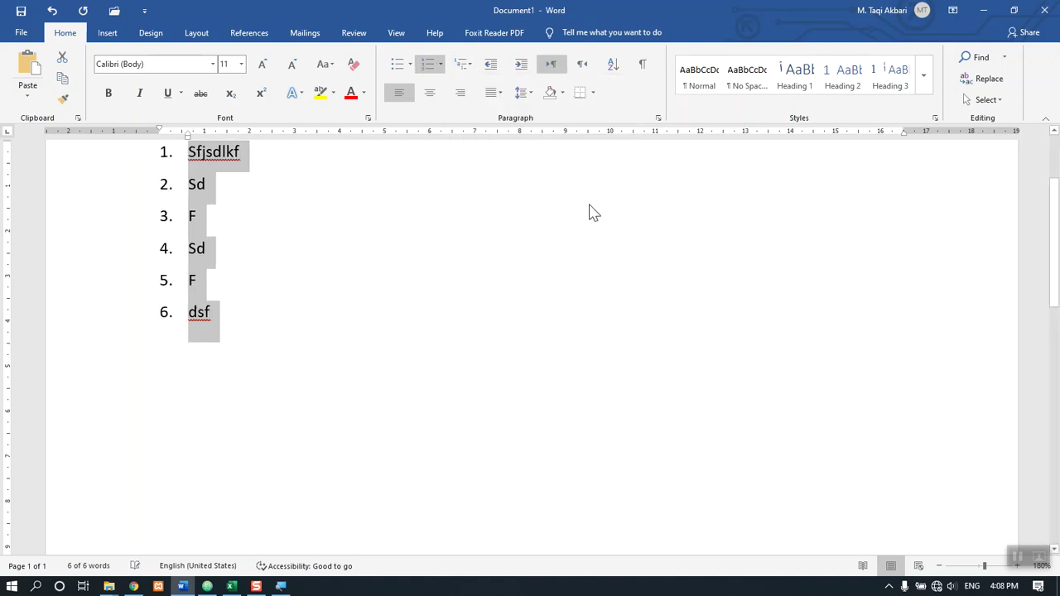
click(389, 250)
key(ctrl+a)
Demote Sd to 1.1, F to 1.2 and the next Sd to 1.2.1.
click(197, 184)
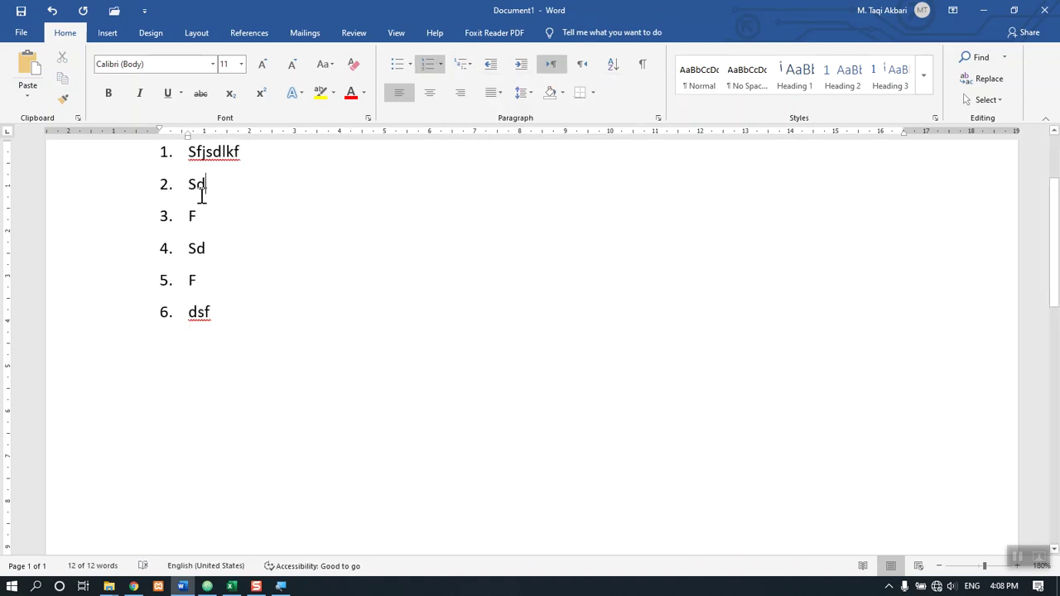
key(Left)
key(Tab)
key(Left)
key(Tab)
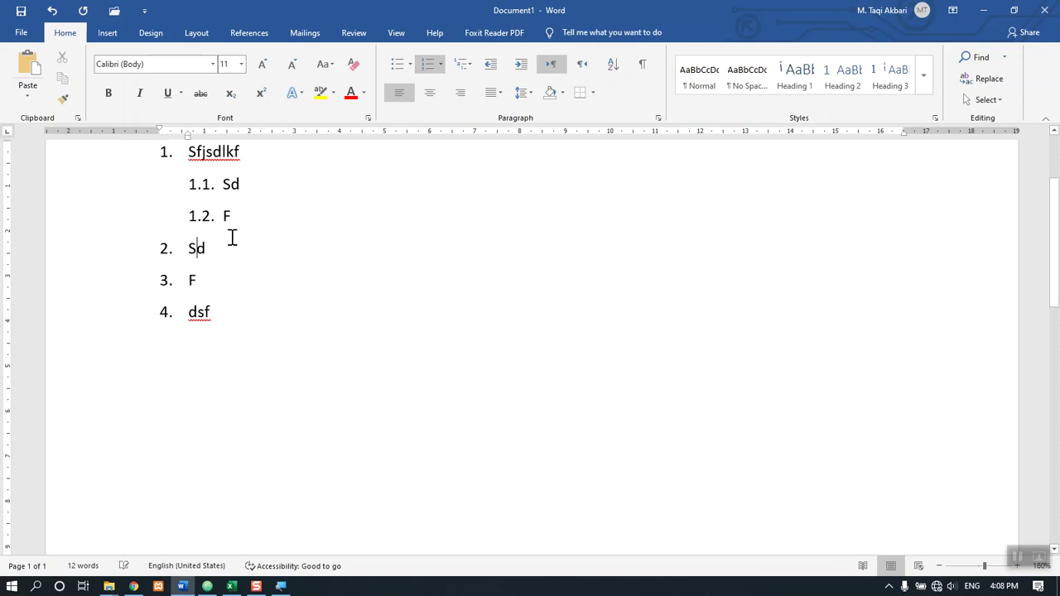
key(Tab)
key(ctrl+a)
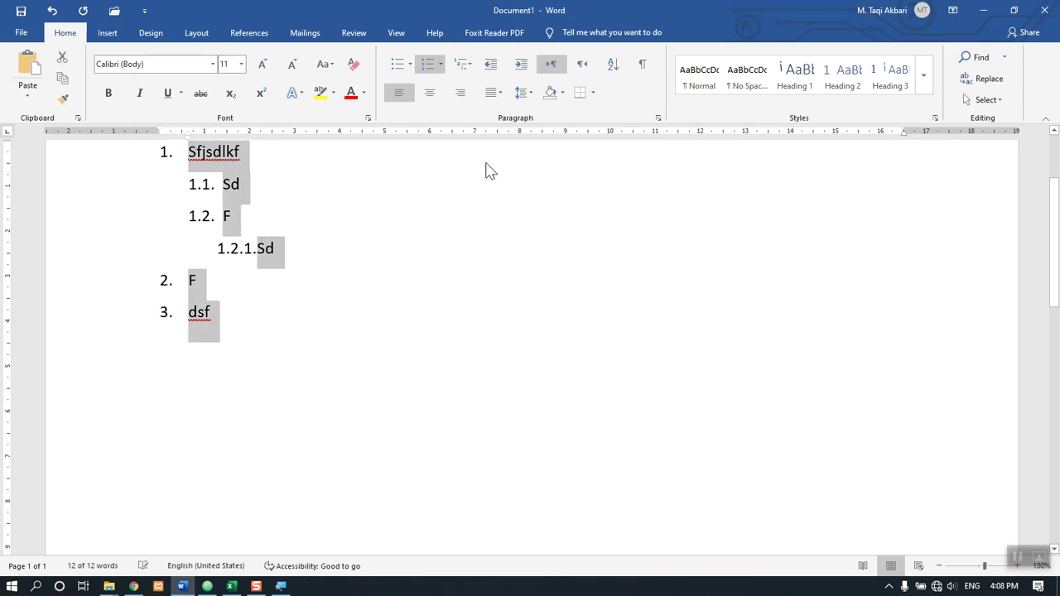
Start a new multilevel list definition and give level 1 Arabic-letter numbering.
click(464, 63)
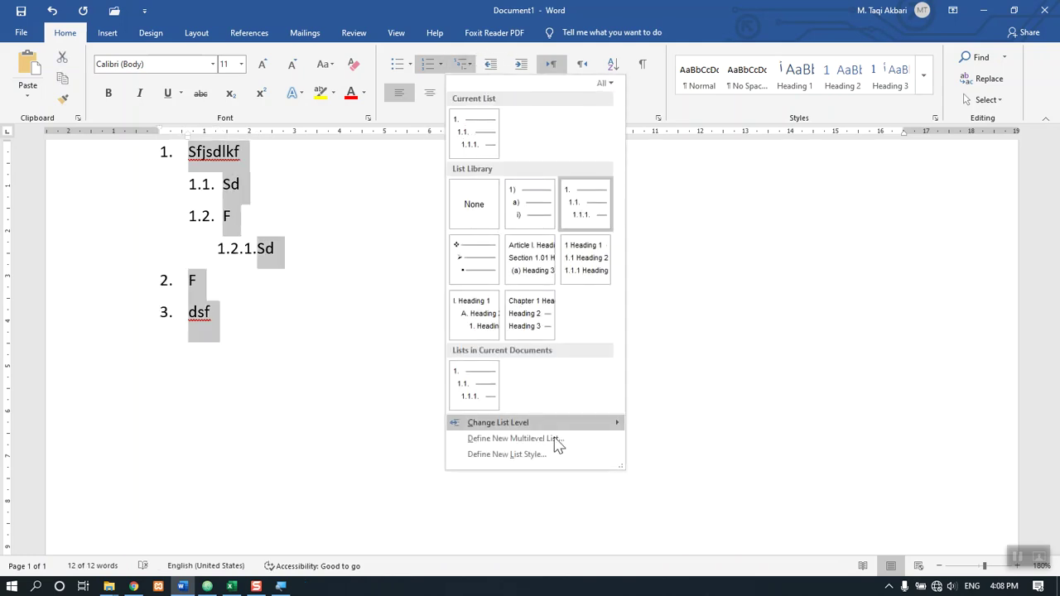
click(477, 439)
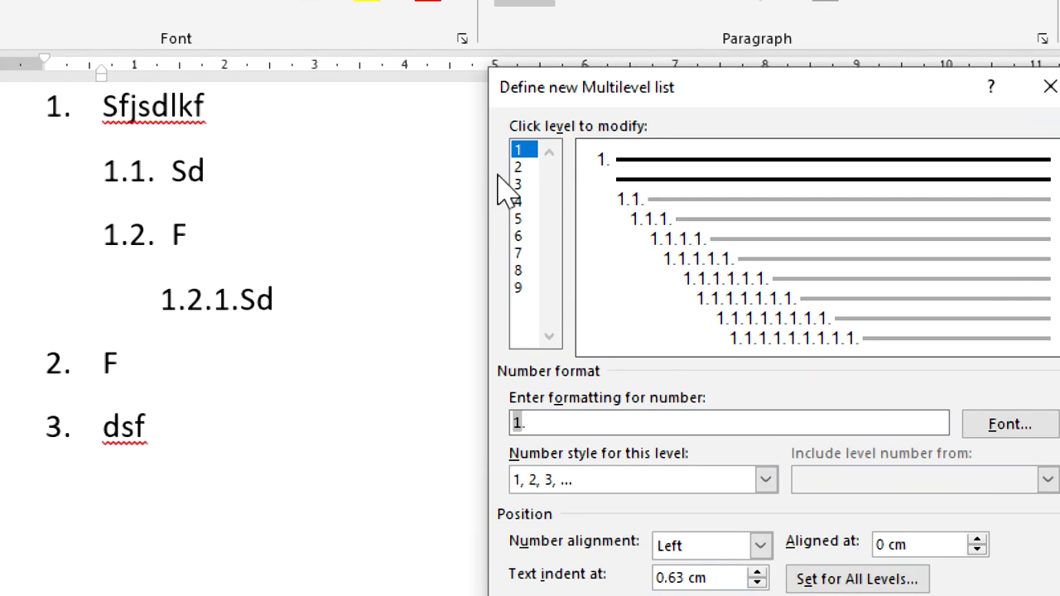
click(521, 167)
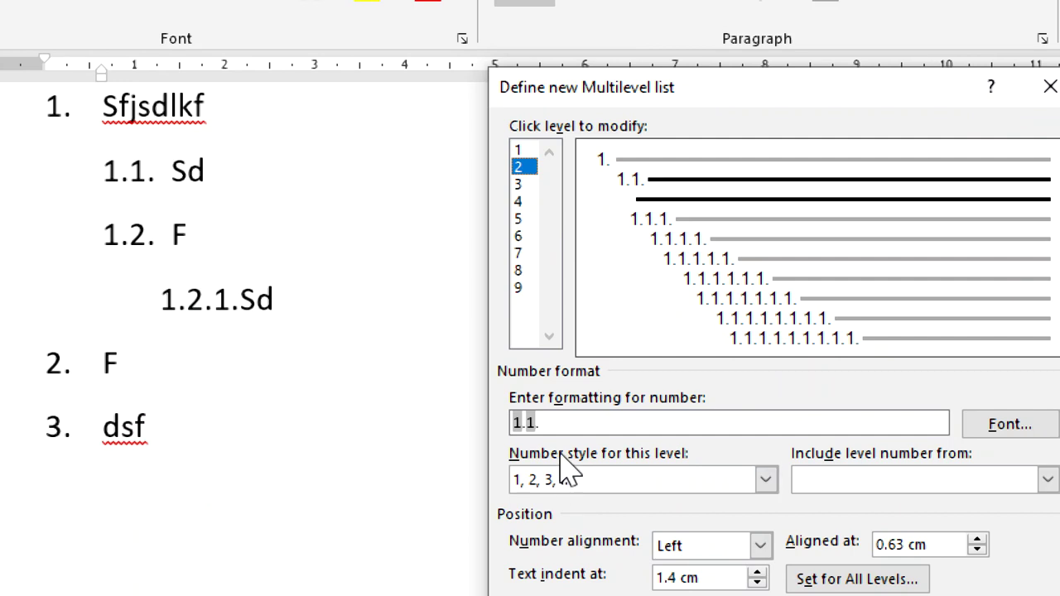
click(522, 150)
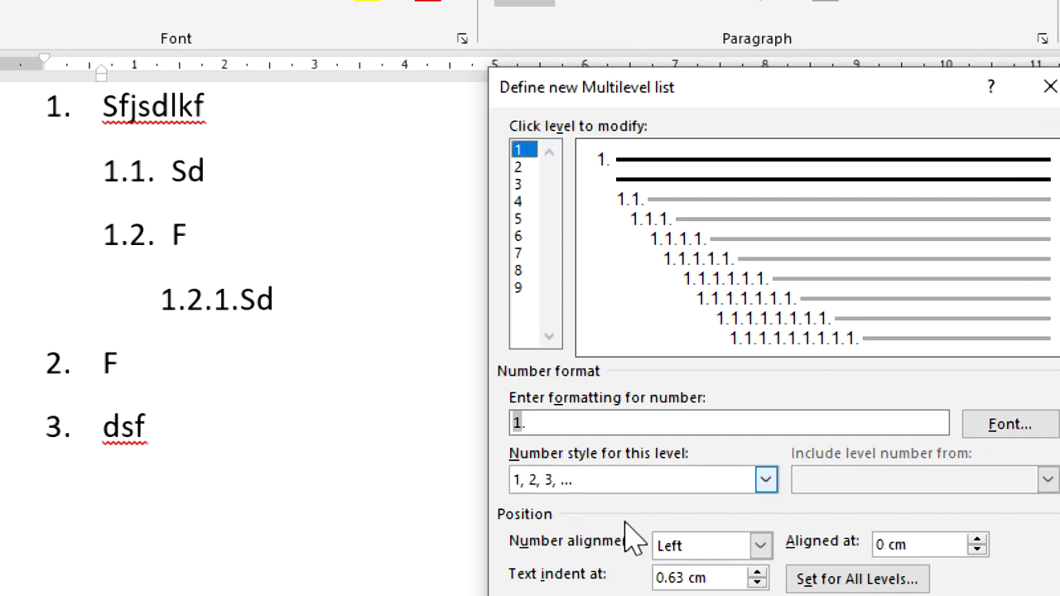
click(505, 374)
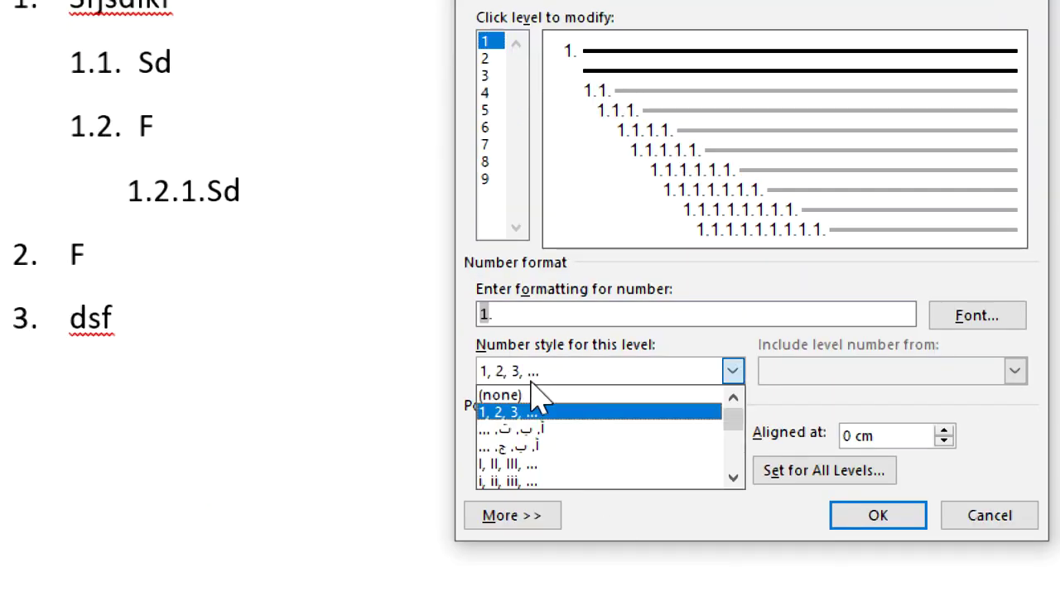
click(534, 430)
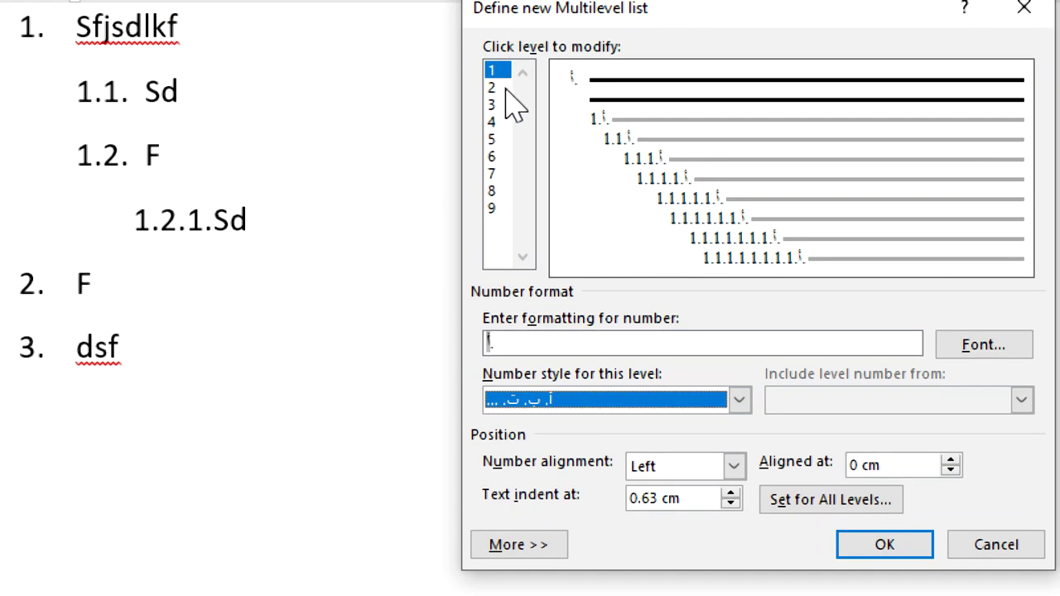
Give levels 2, 3 and 4 Arabic-letter numbering and apply the new list definition.
click(497, 87)
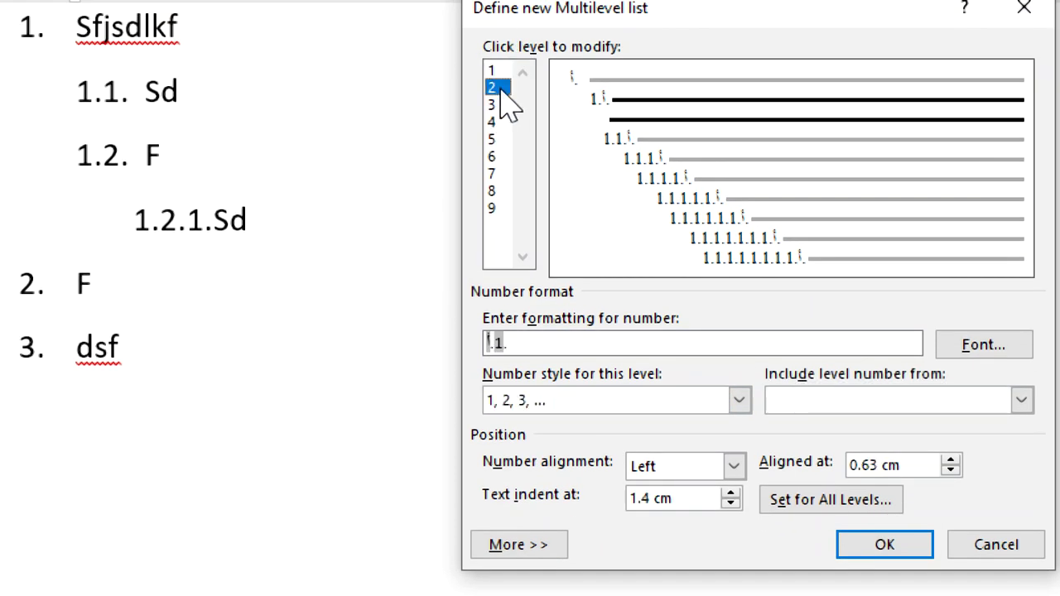
click(571, 400)
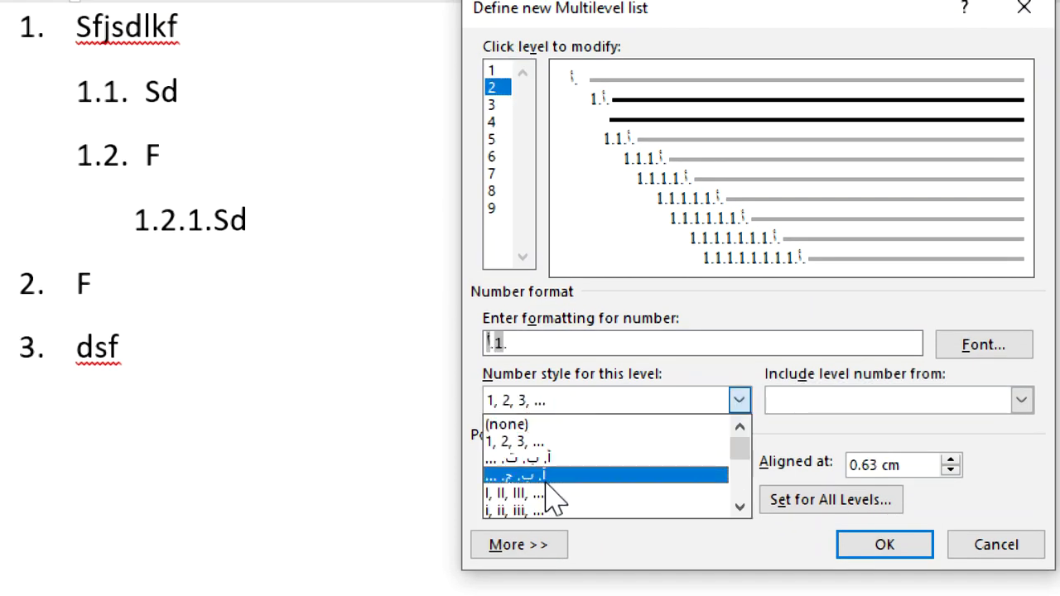
click(531, 460)
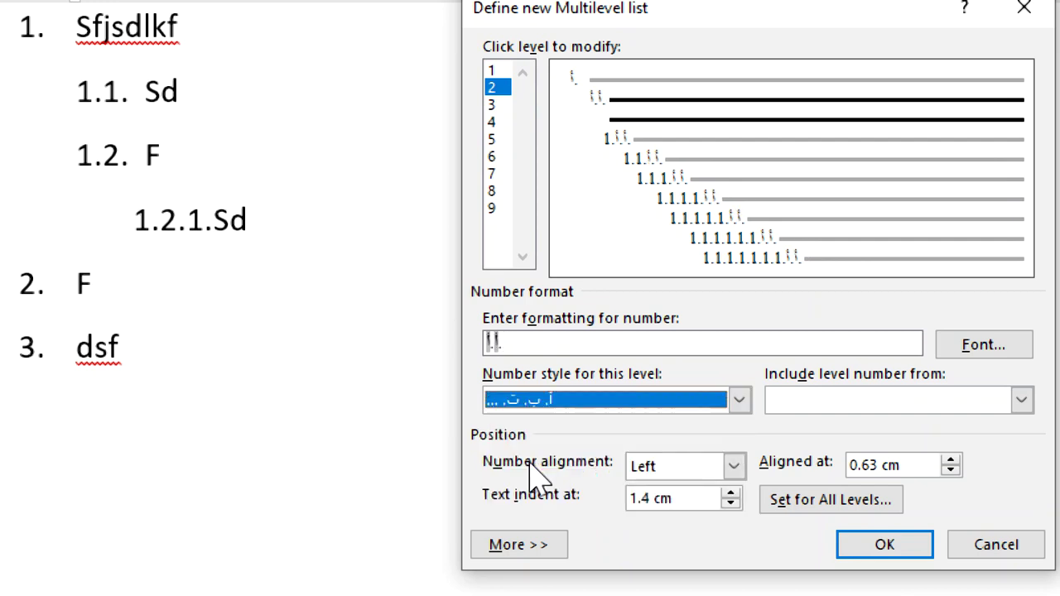
click(492, 104)
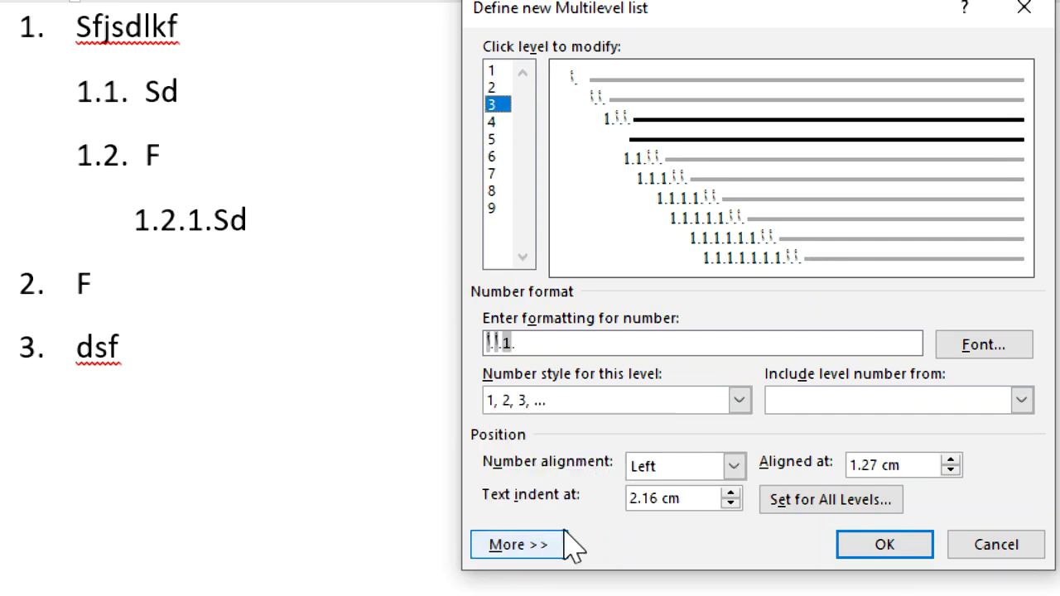
click(563, 404)
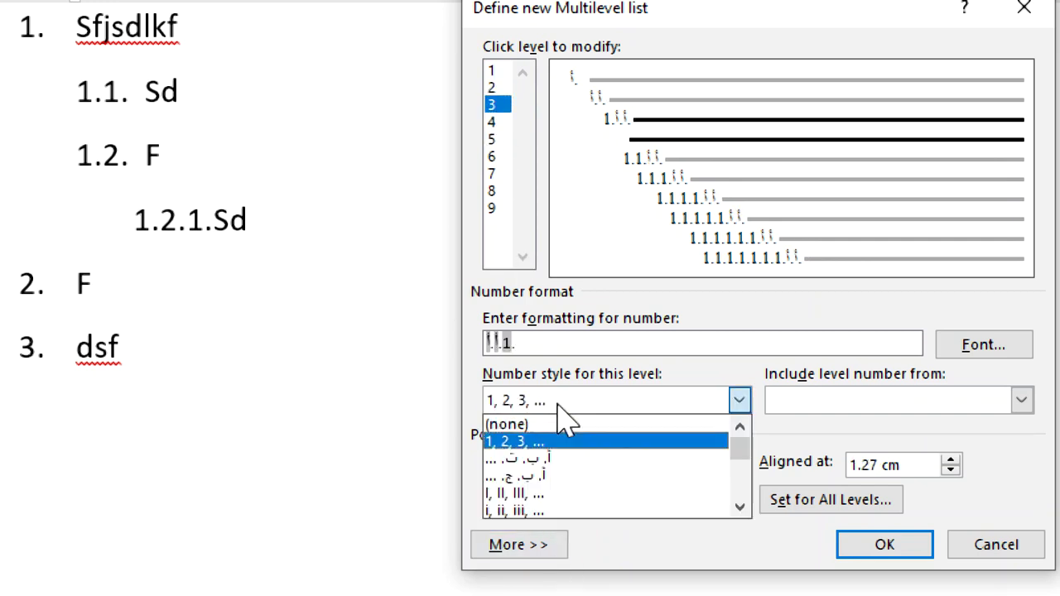
click(544, 461)
click(492, 122)
click(543, 402)
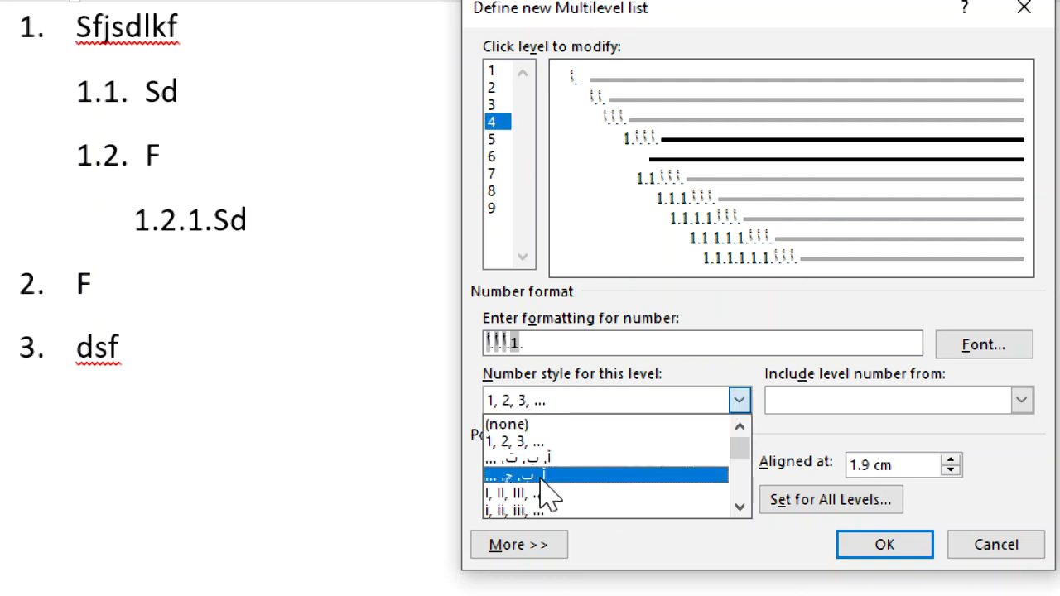
click(547, 460)
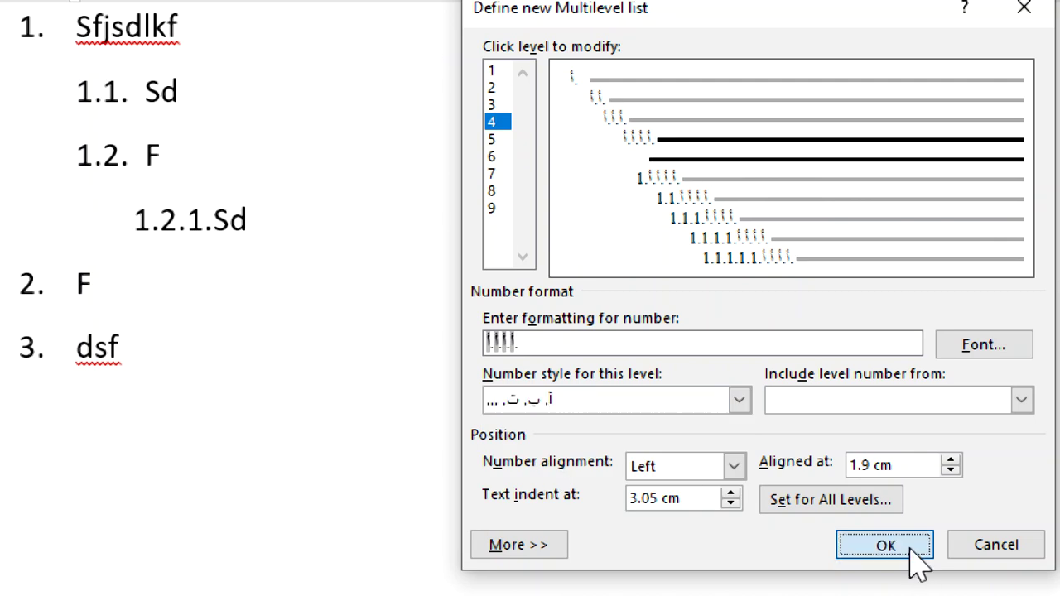
click(911, 548)
click(556, 251)
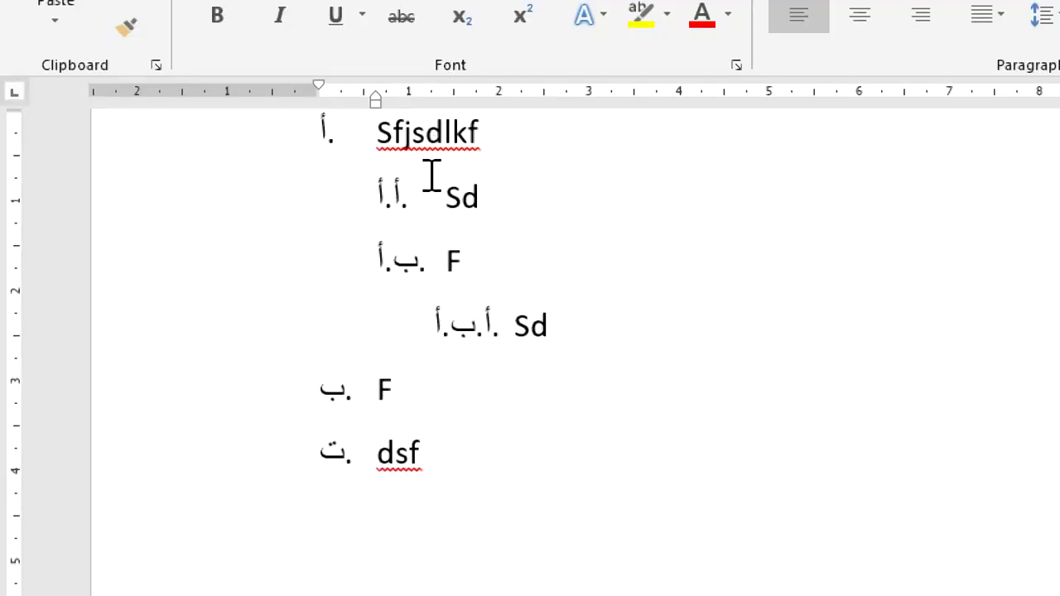
Add a new empty third-level list item below the Sd item.
click(329, 131)
click(401, 197)
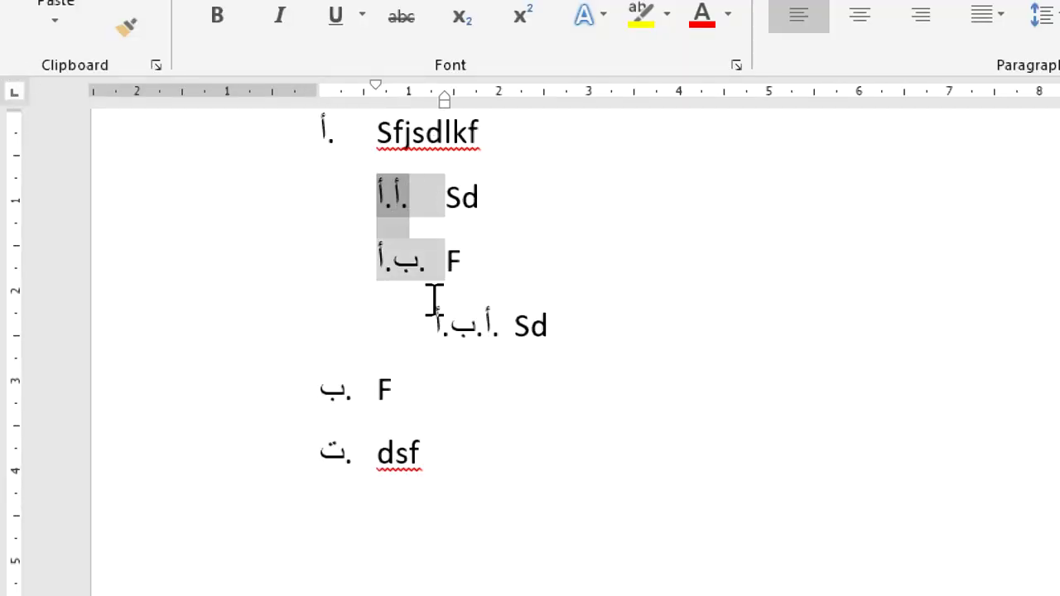
click(467, 324)
click(580, 336)
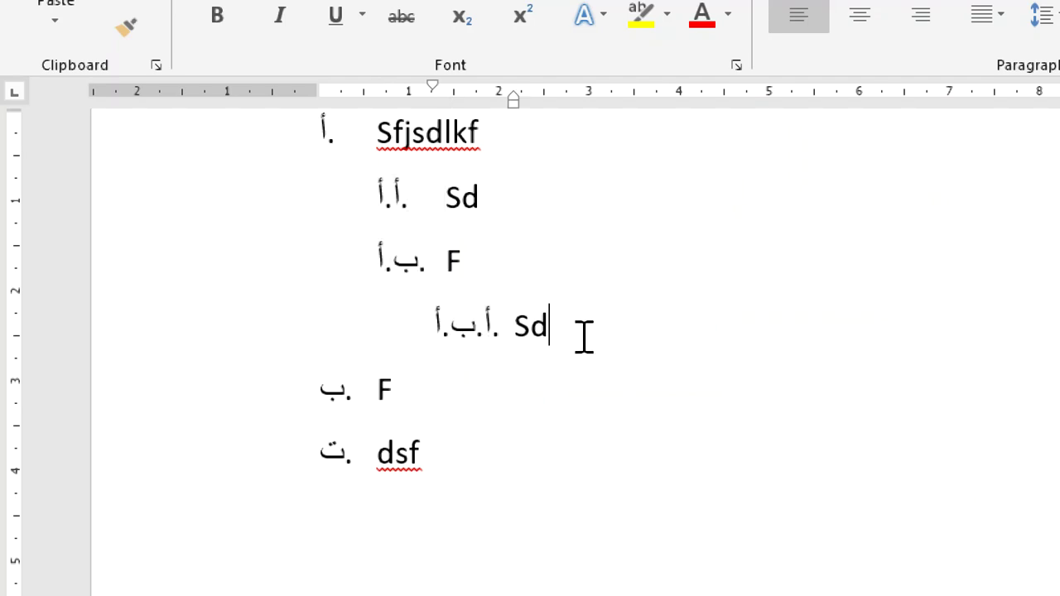
key(Return)
key(Return)
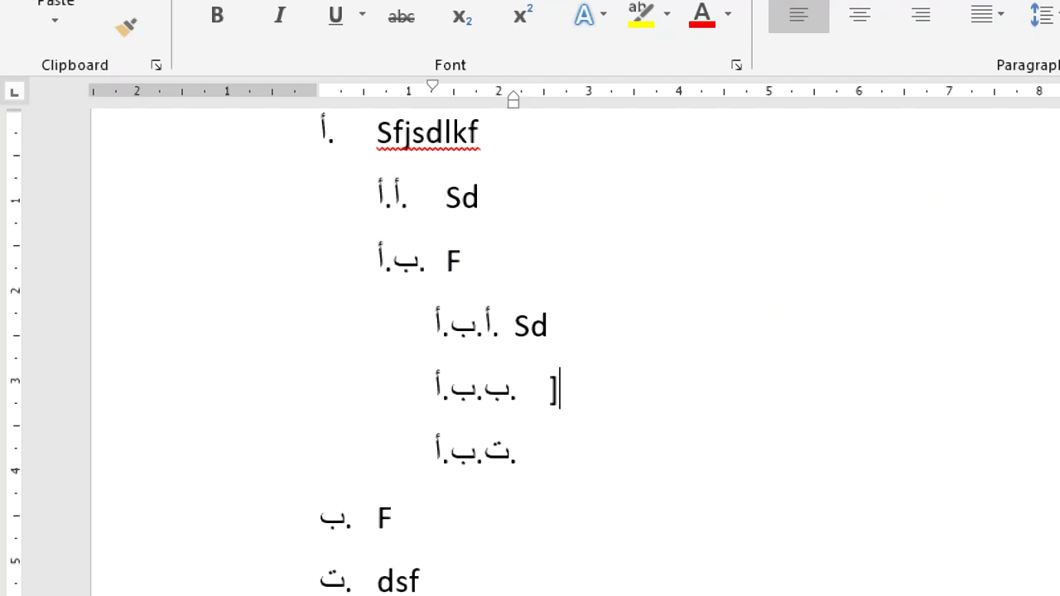
key(shift+Tab)
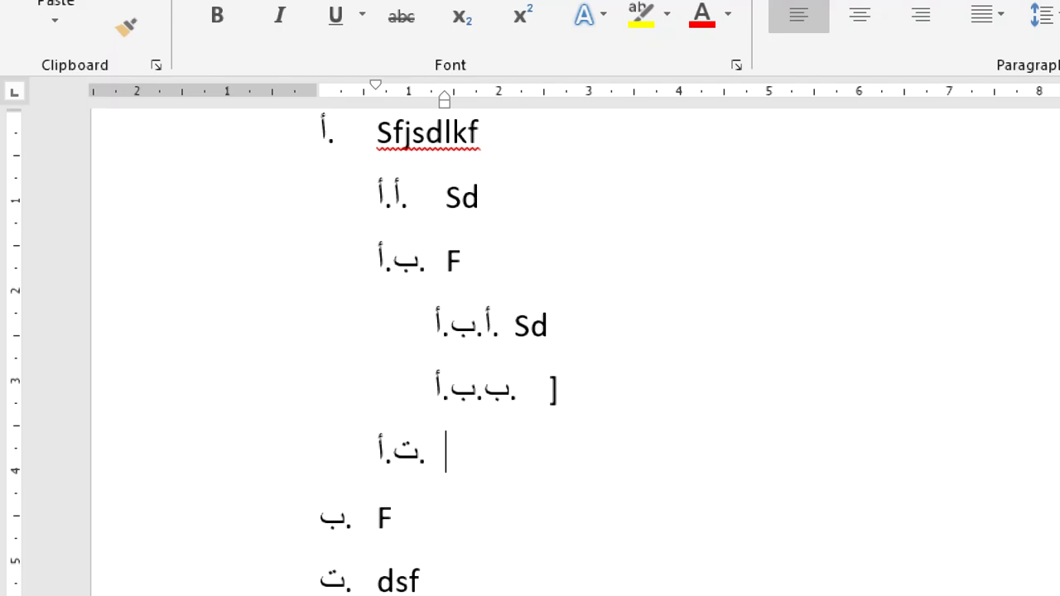
key(Tab)
Type Dsfds, then add fourth-level items S, Df and s beneath it.
text(dsfds)
key(Return)
key(Tab)
text(s)
key(Return)
text(df)
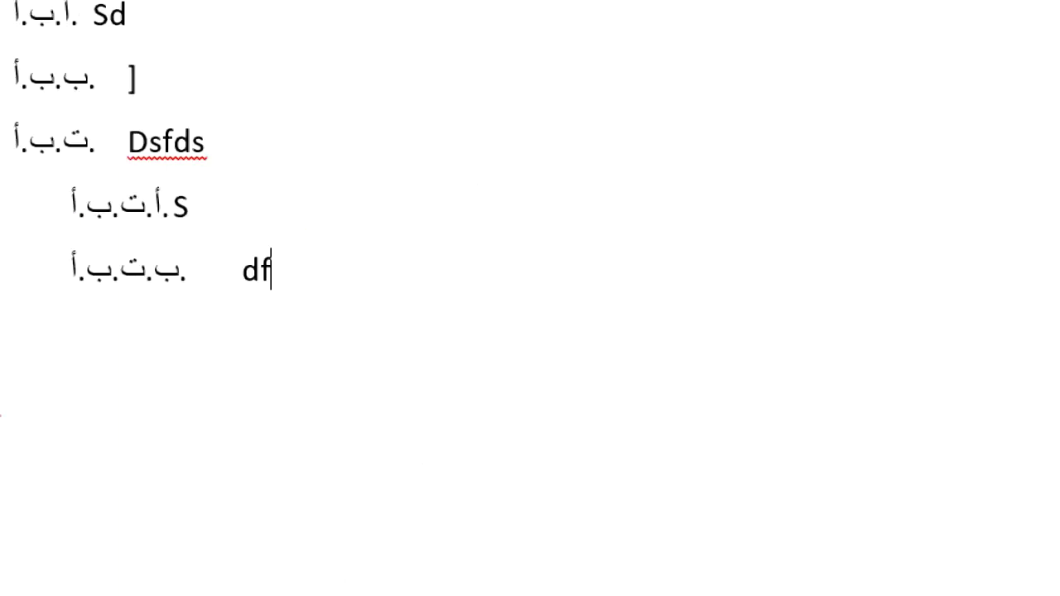
key(Return)
text(s)
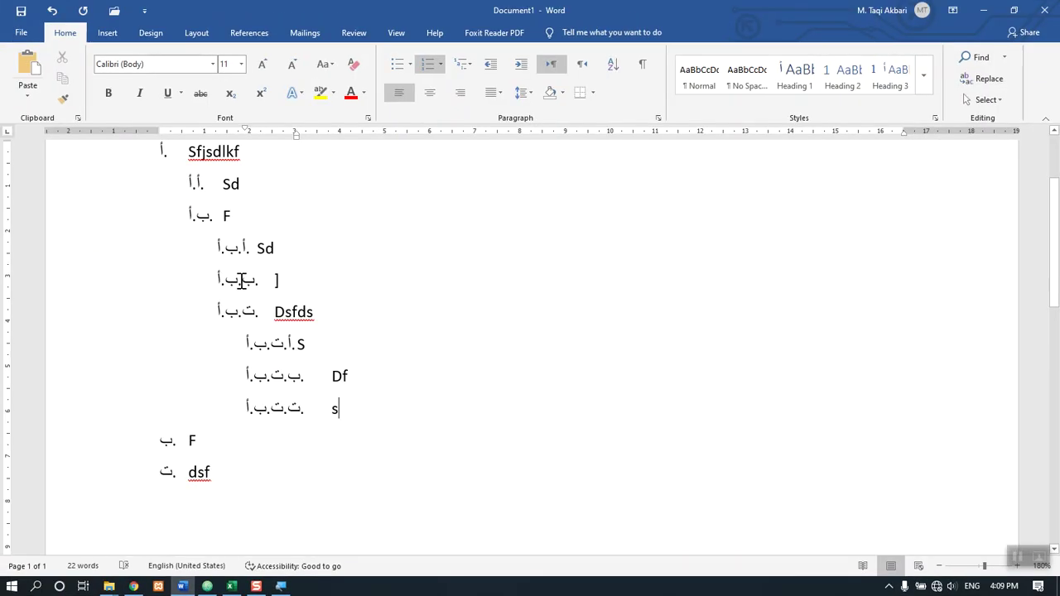
key(ctrl+a)
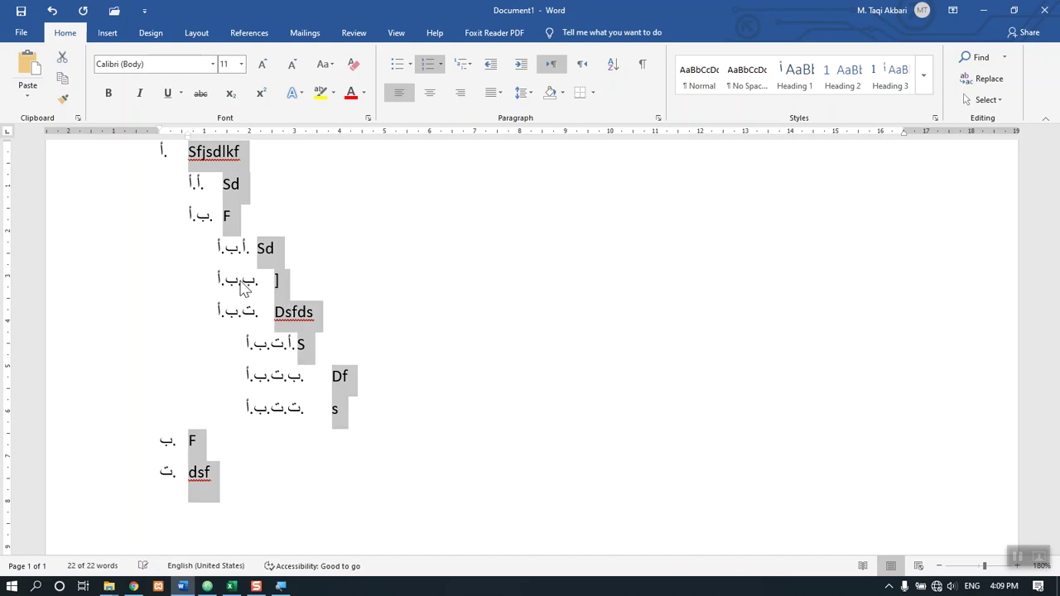
Delete the list and its numbering, type sjkfkldsjf in 25 pt, and select that line.
key(Delete)
key(BackSpace)
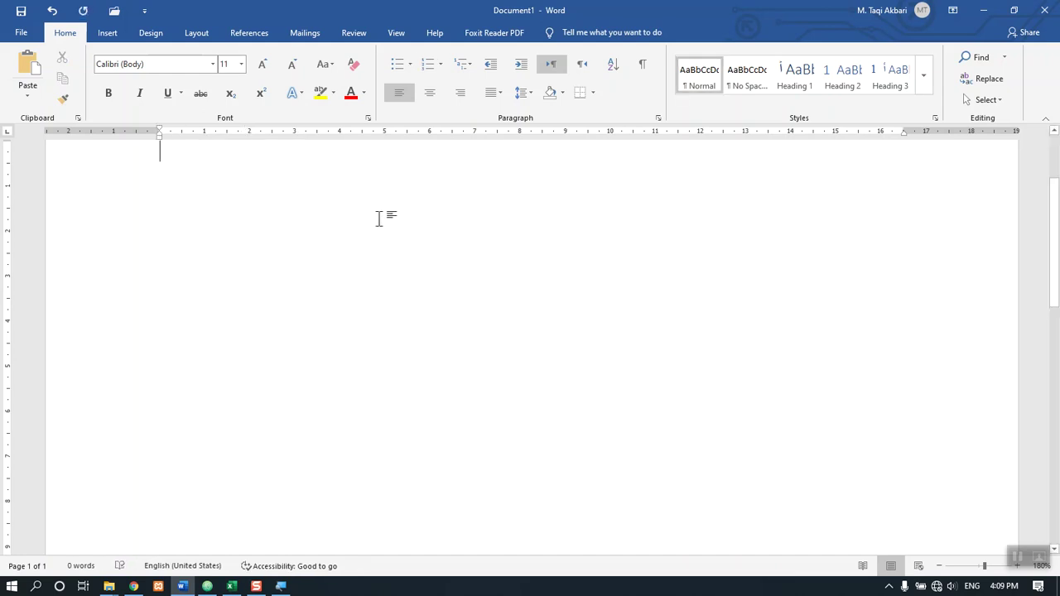
scroll(397, 191, up, 1)
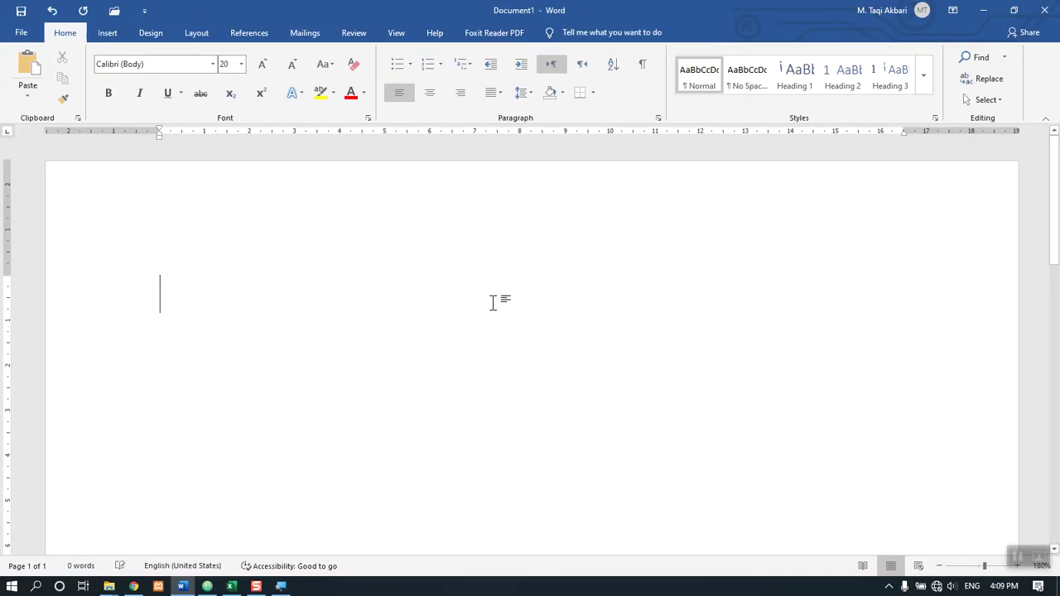
text(sjkfkldsjf)
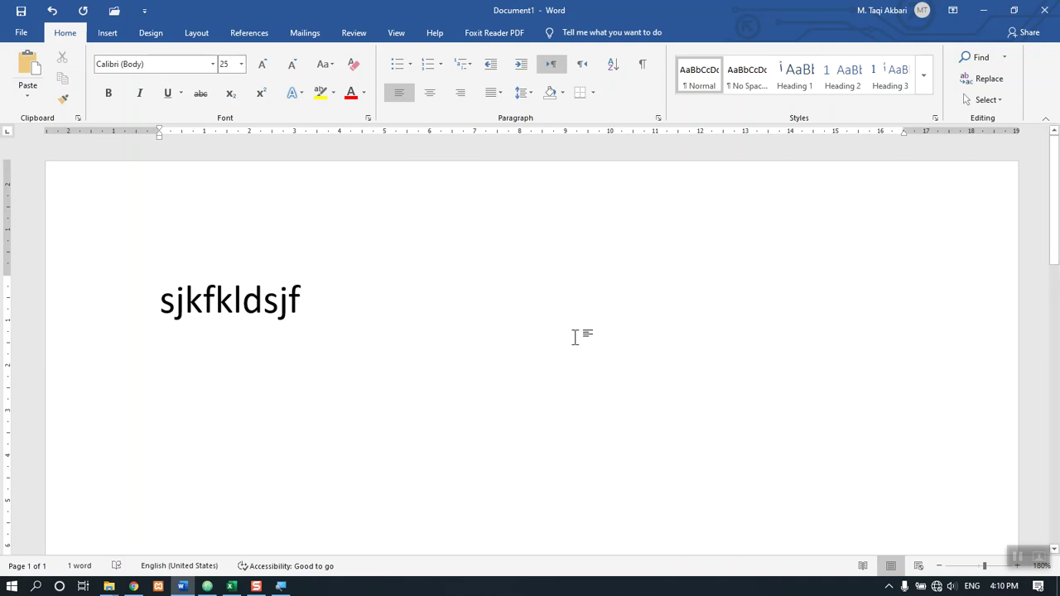
click(100, 290)
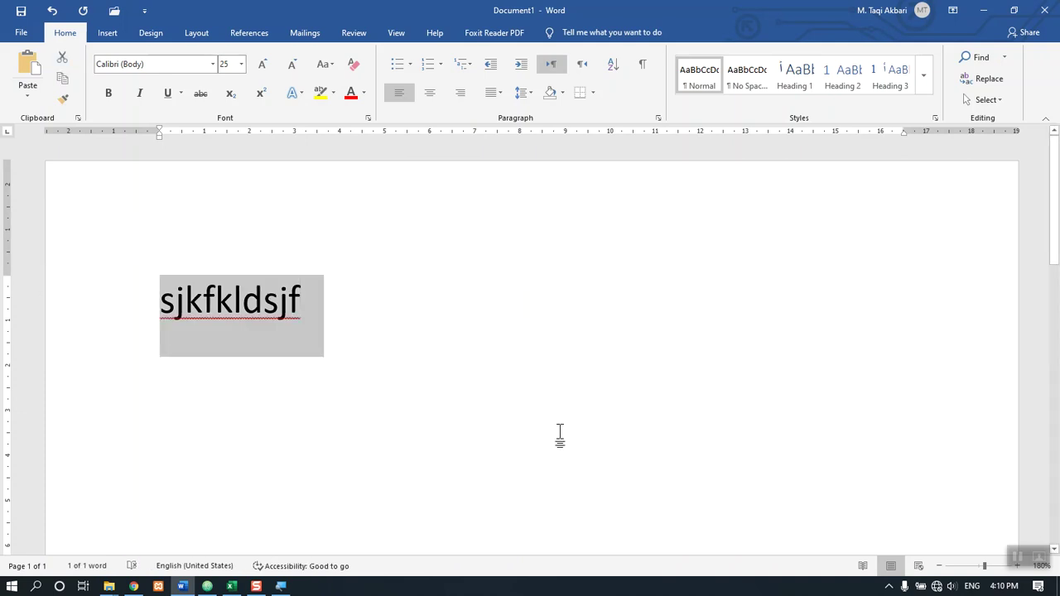
drag(455, 365, 118, 282)
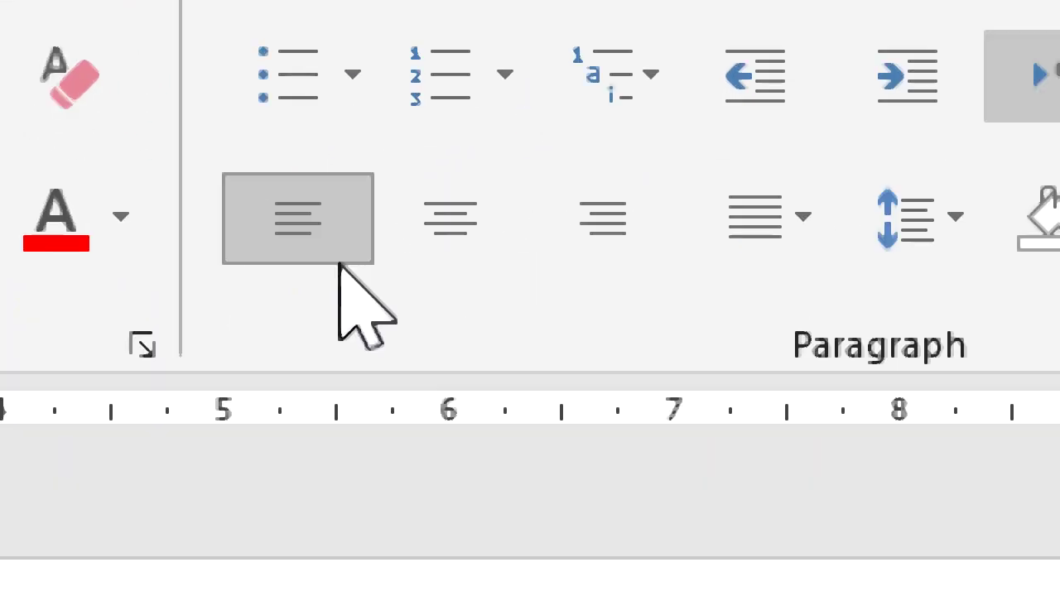
Try right and left alignment on the line, finishing with it centred.
click(402, 231)
click(647, 236)
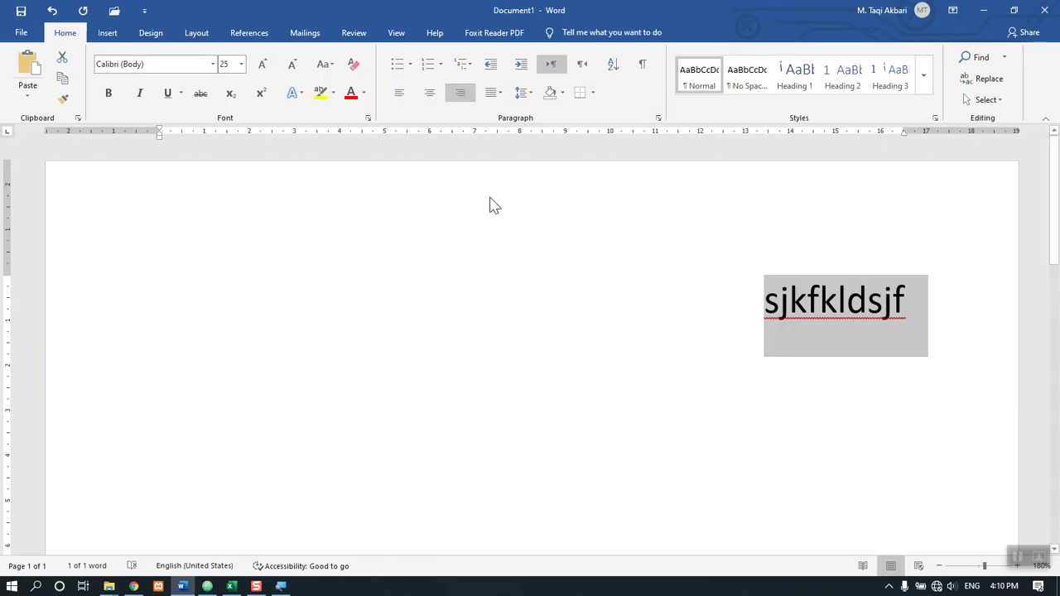
click(430, 97)
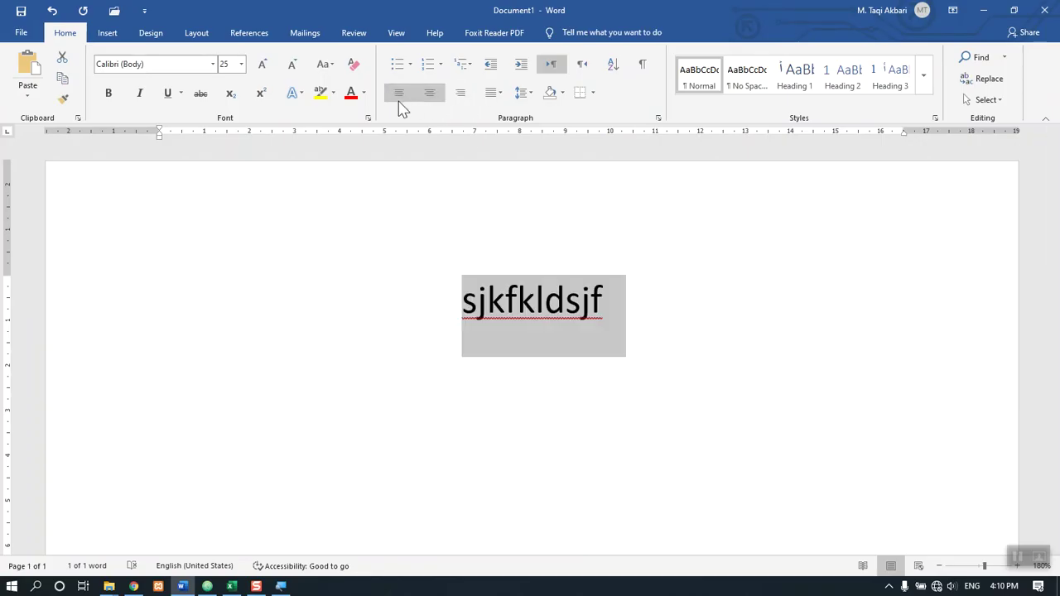
click(399, 101)
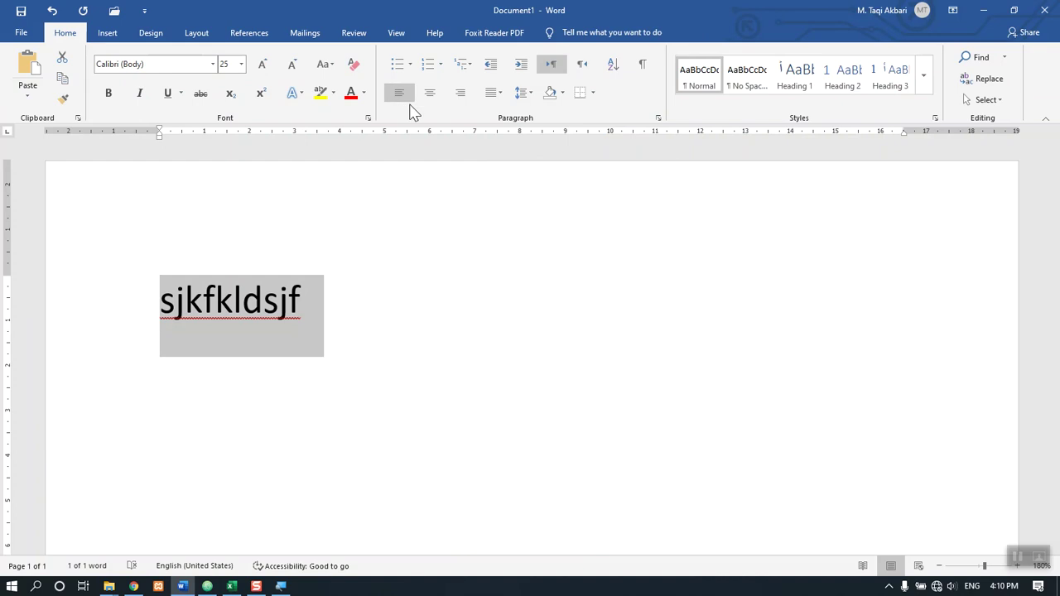
click(430, 98)
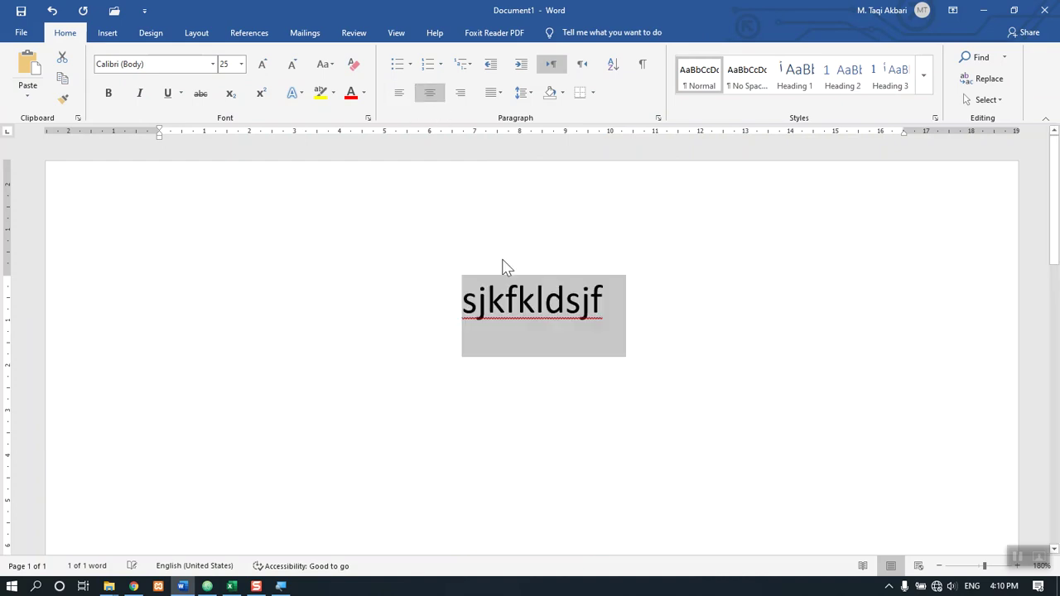
Extend the line to 'Sjkfkldsjfkjfkdsjfl sdfdfsdf fdgf', then select all and delete it.
click(673, 305)
text(k)
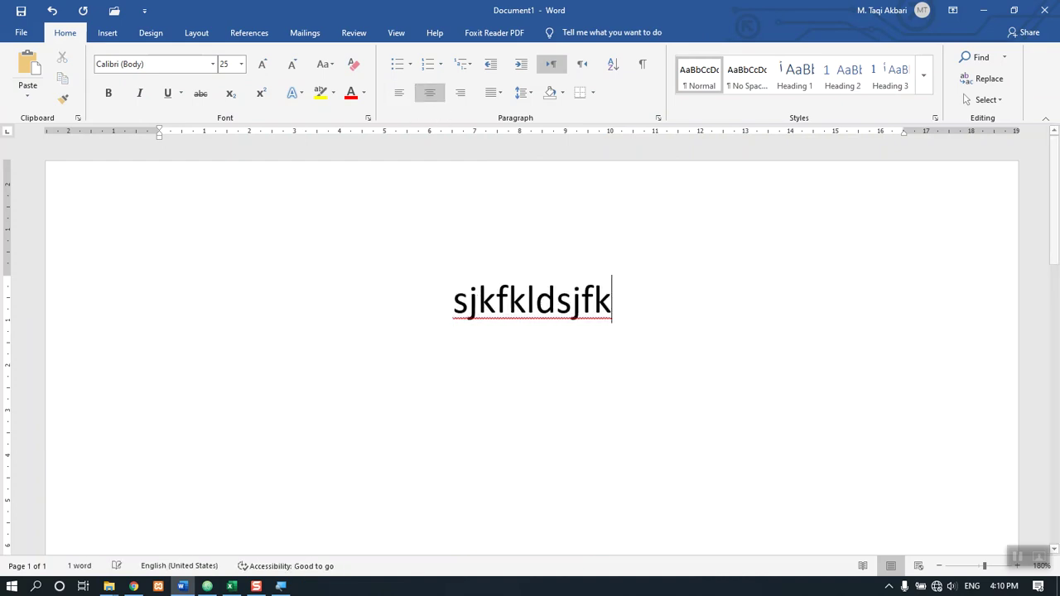
text(jfkdsjfl)
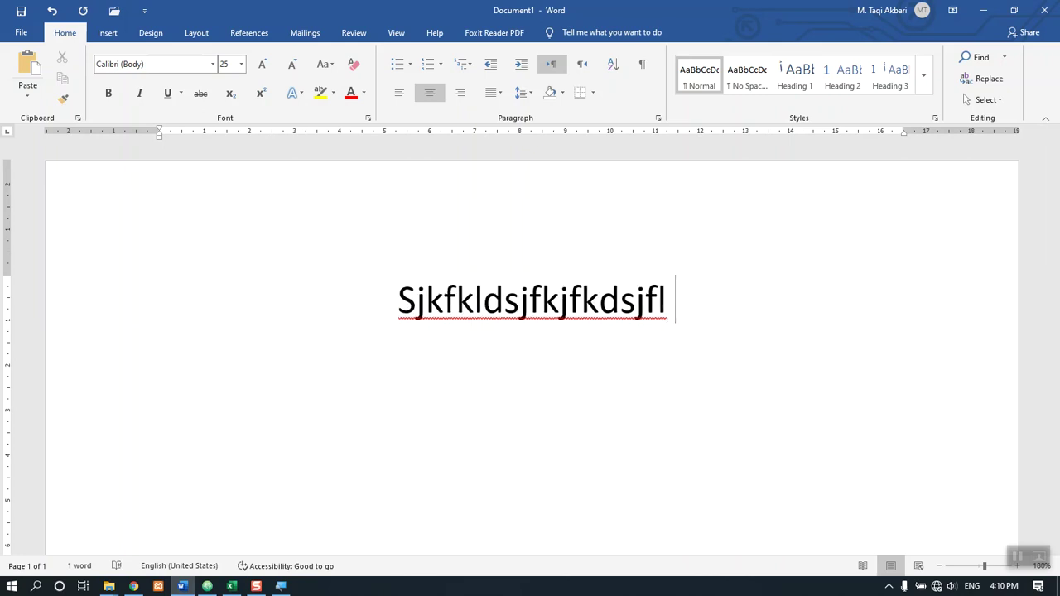
text( sdfdfsdf)
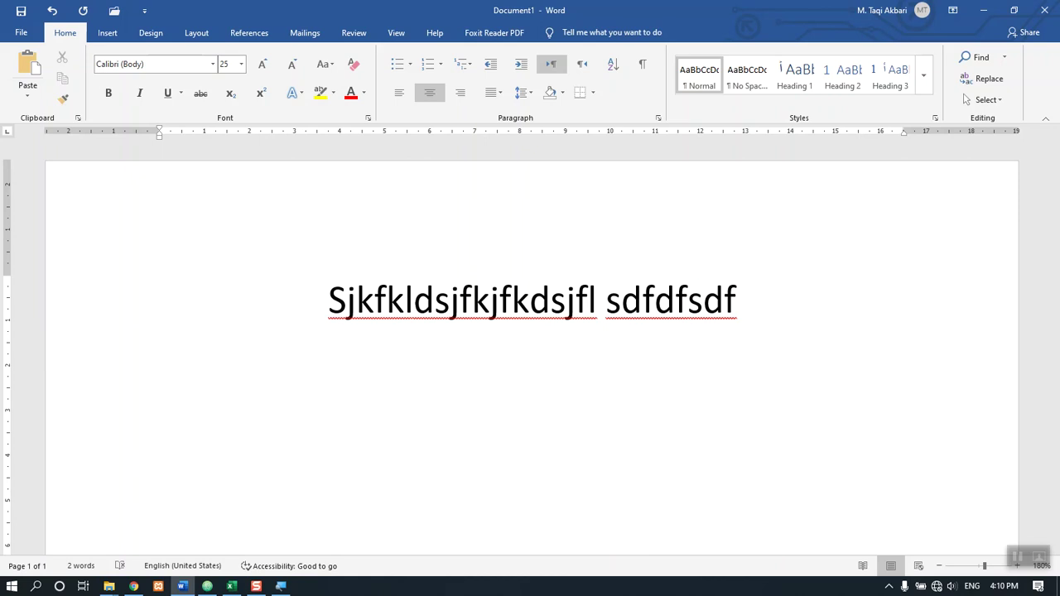
text(fdgf)
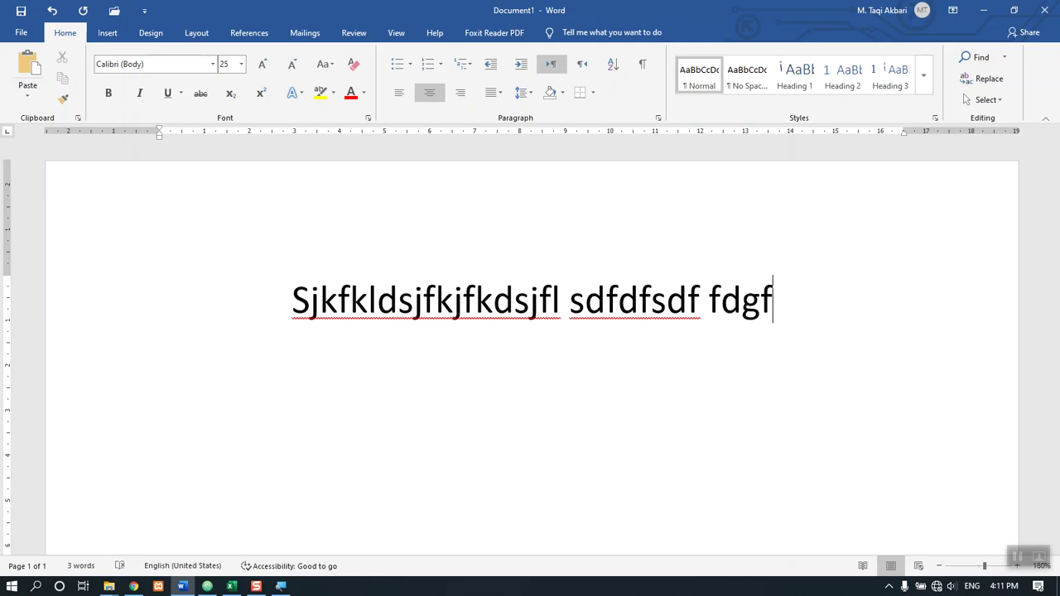
key(ctrl+a)
key(BackSpace)
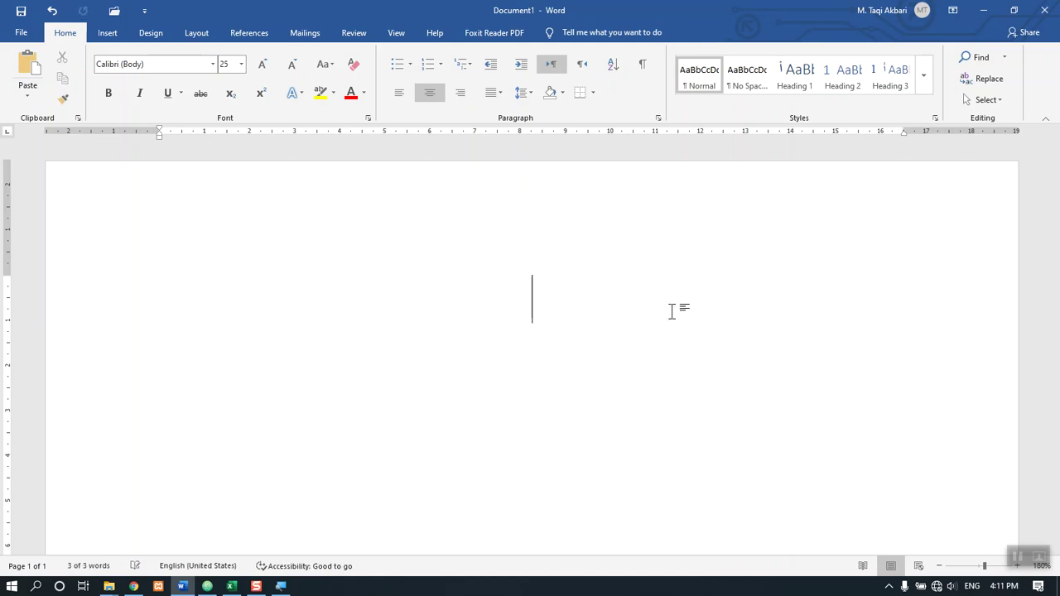
Clear the line and cycle the empty paragraph through left, centre and right alignment.
key(BackSpace)
key(ctrl+l)
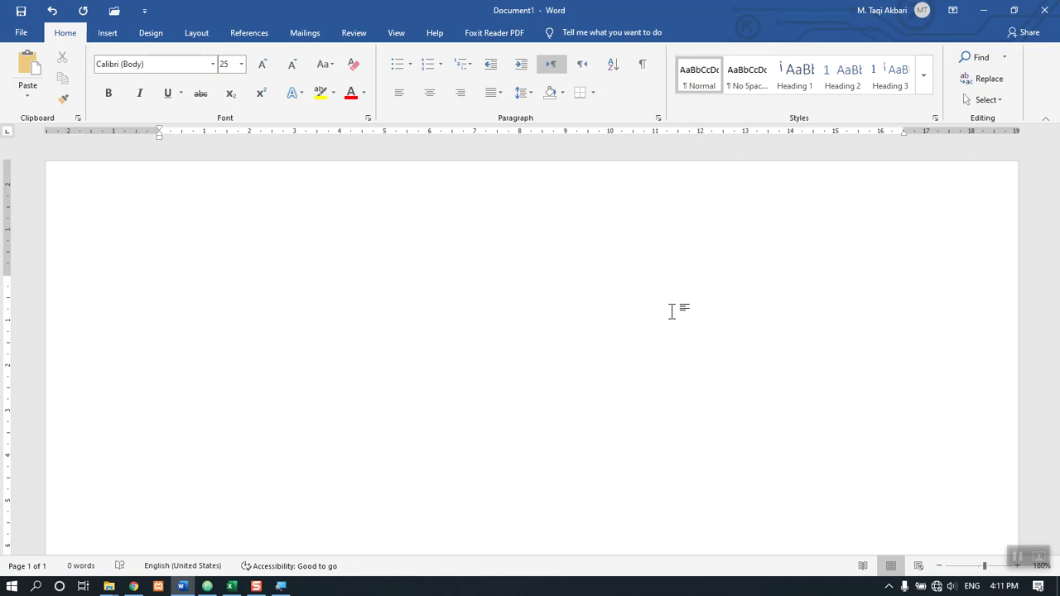
key(ctrl+l)
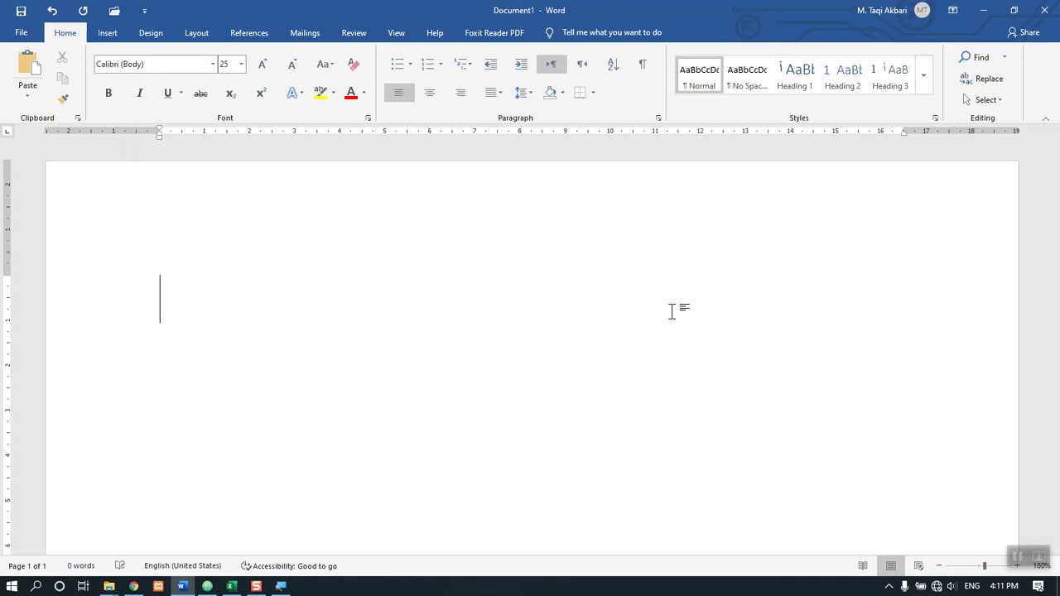
key(ctrl+l)
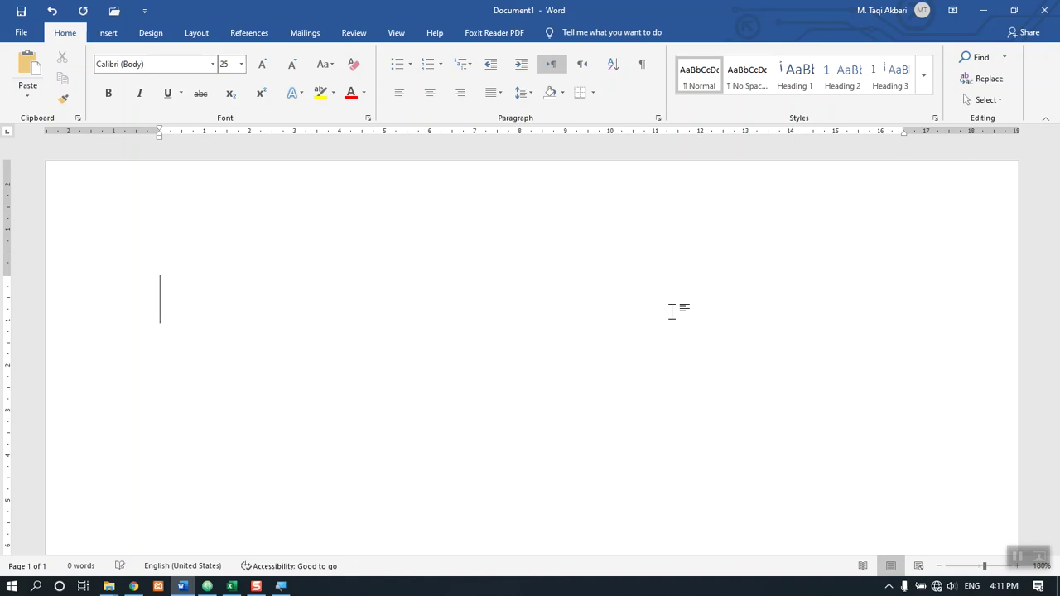
key(ctrl+e)
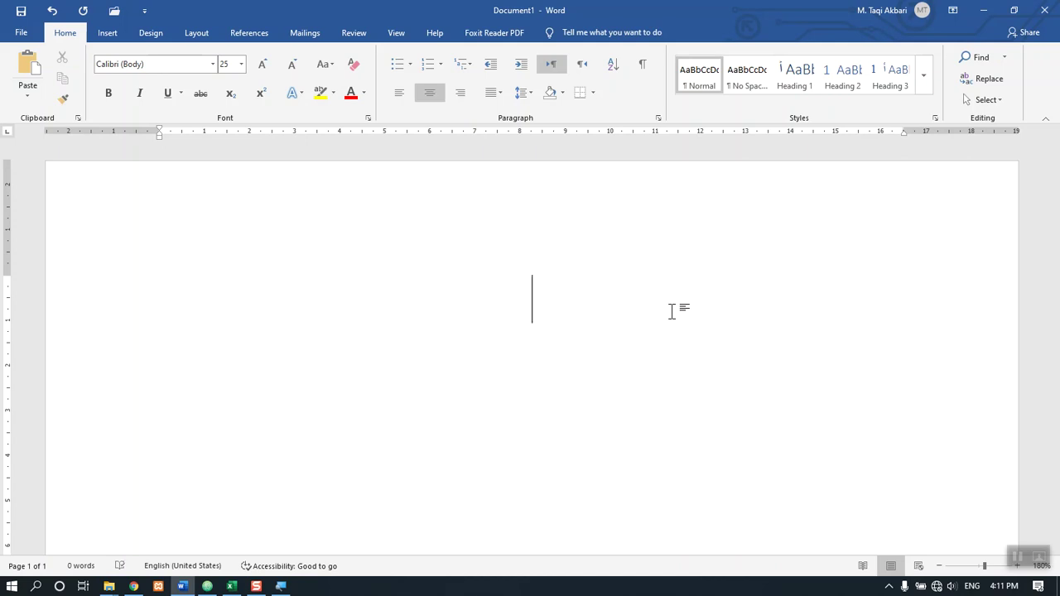
key(ctrl+r)
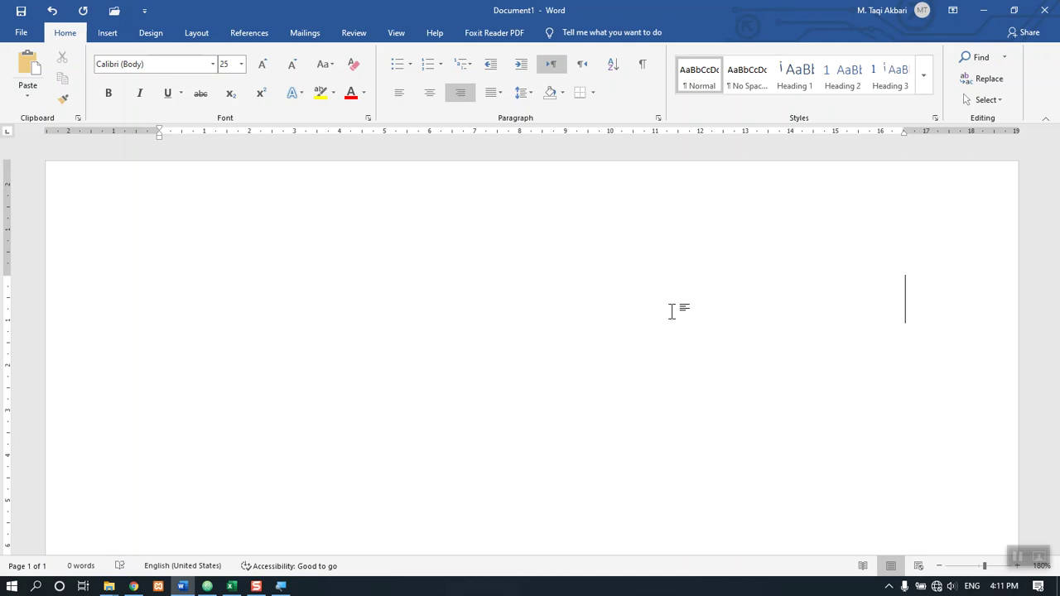
Type sdfds and try centre, left and right alignment, ending left-aligned.
text(sdfds)
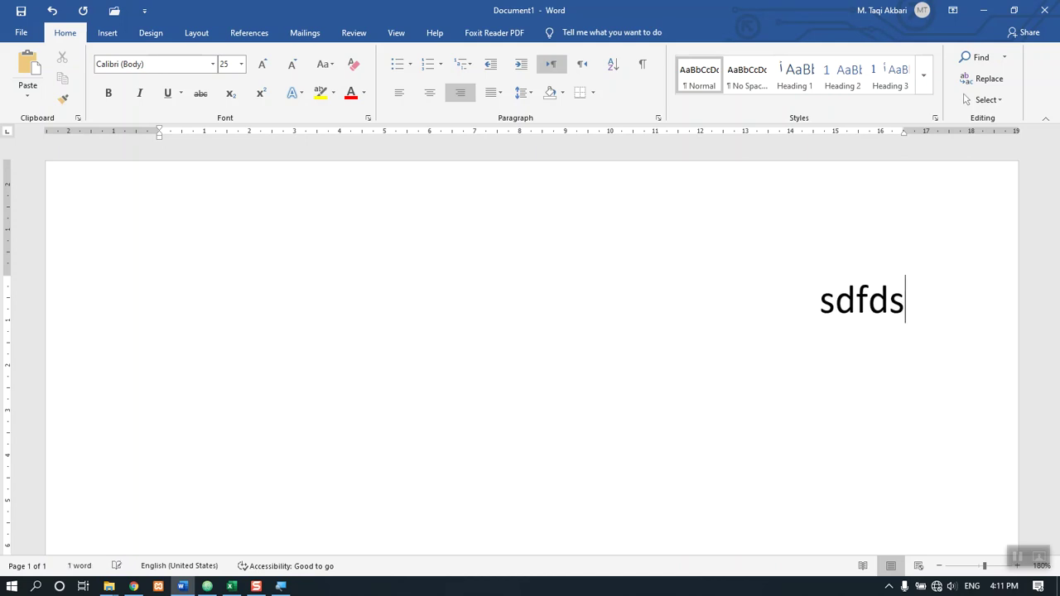
key(ctrl+e)
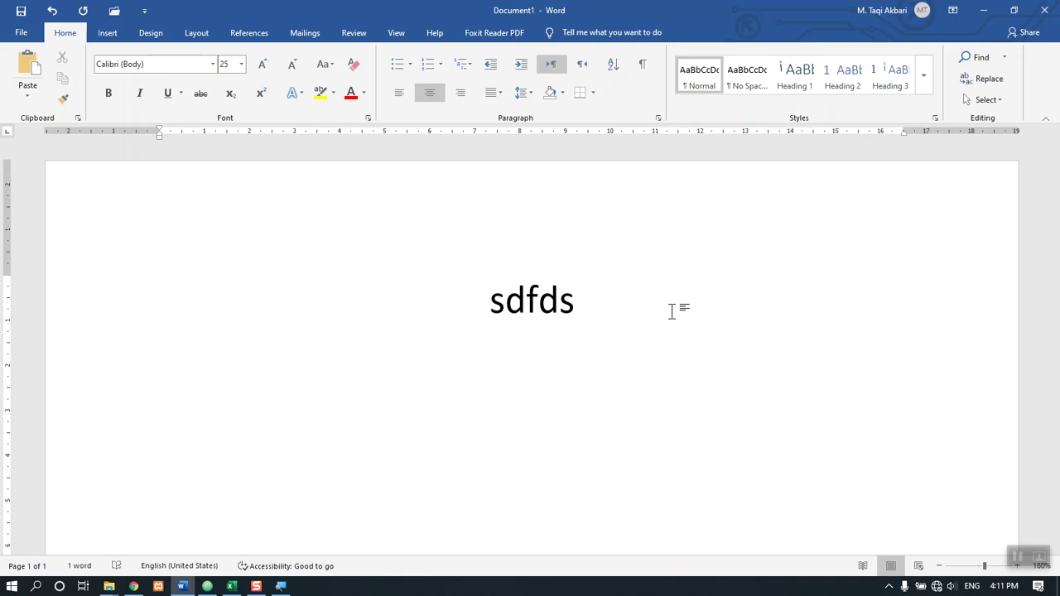
key(ctrl+l)
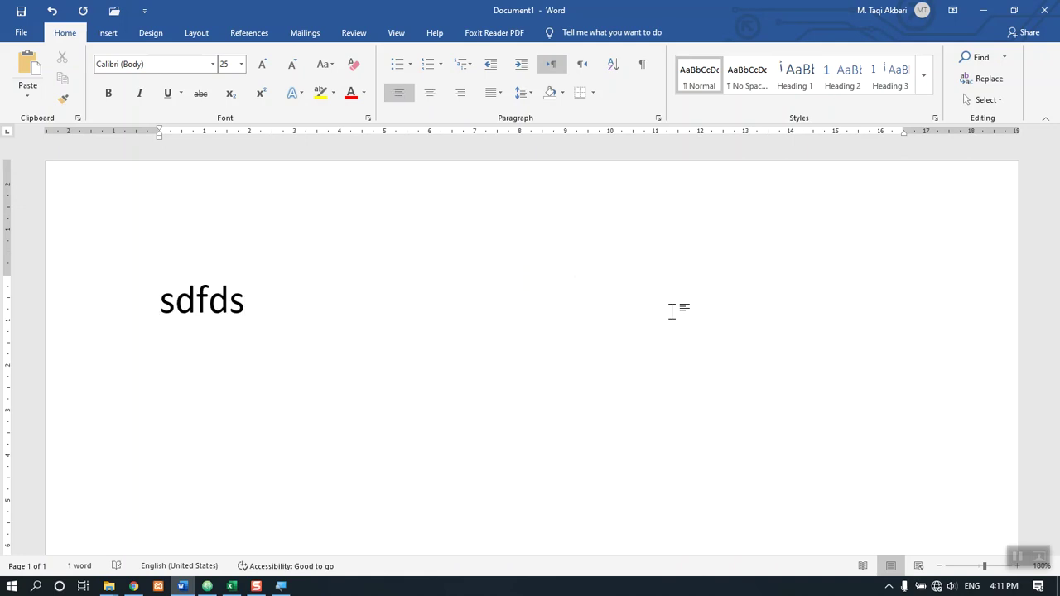
key(ctrl+r)
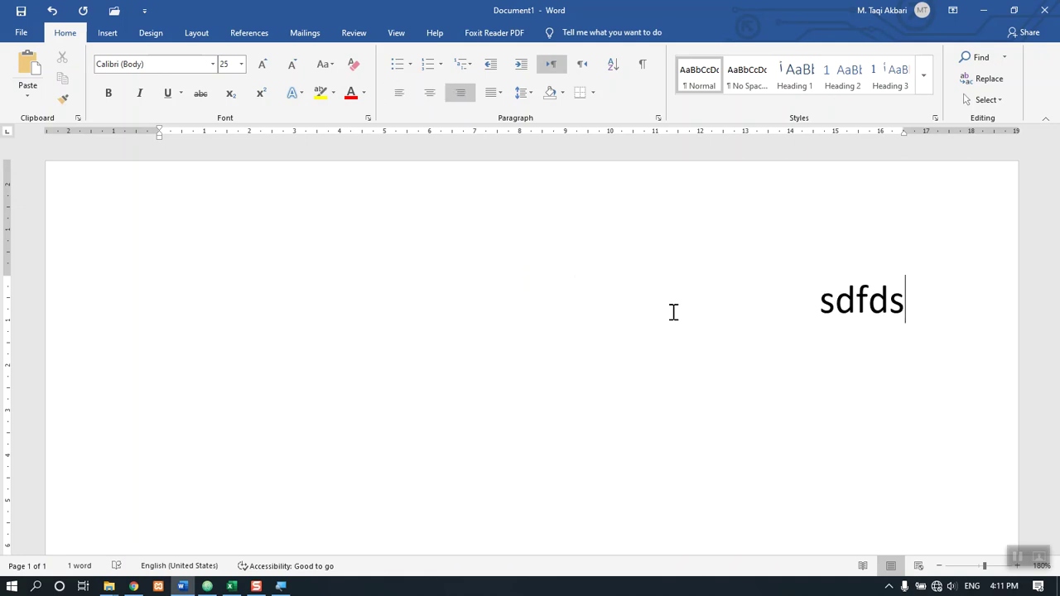
key(ctrl+l)
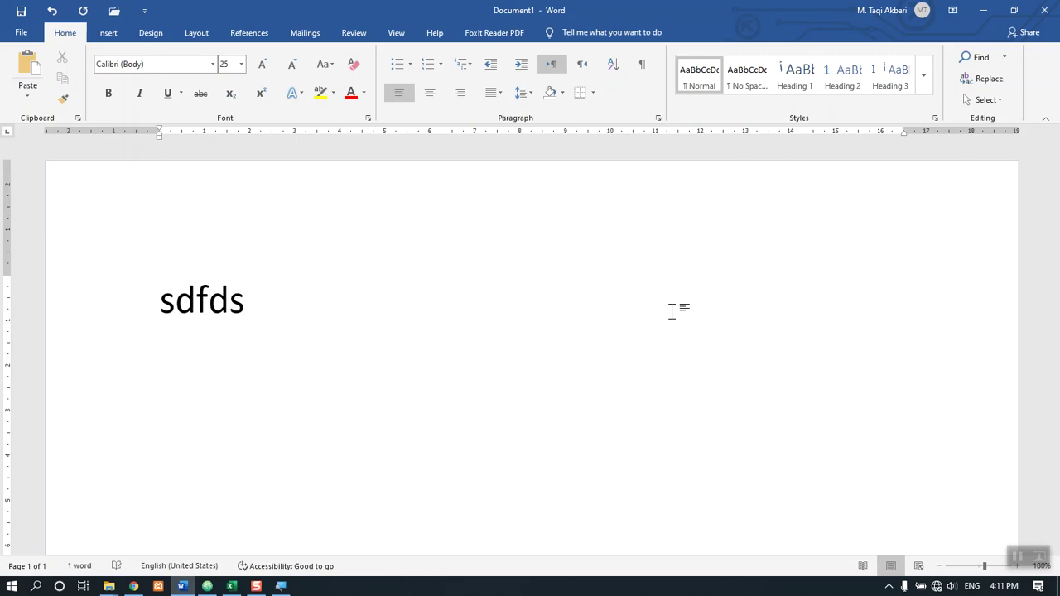
Add the Persian word 'ستبمنیتسب' and English 's sdfjk', then delete all the text.
key(alt+shift)
text(ستبمنیتسب)
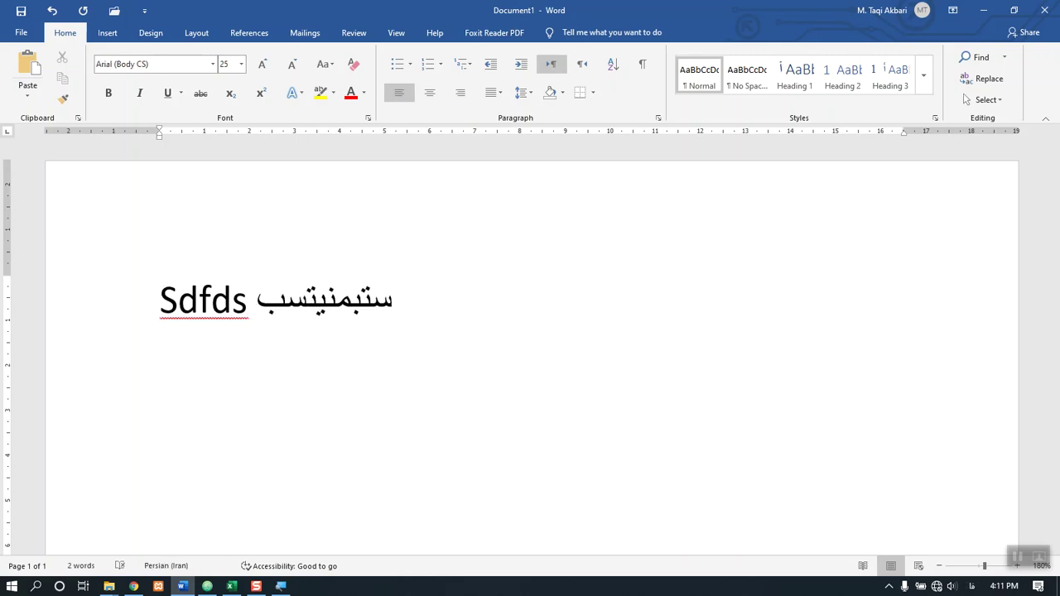
key(alt+shift)
text(s sdfjk)
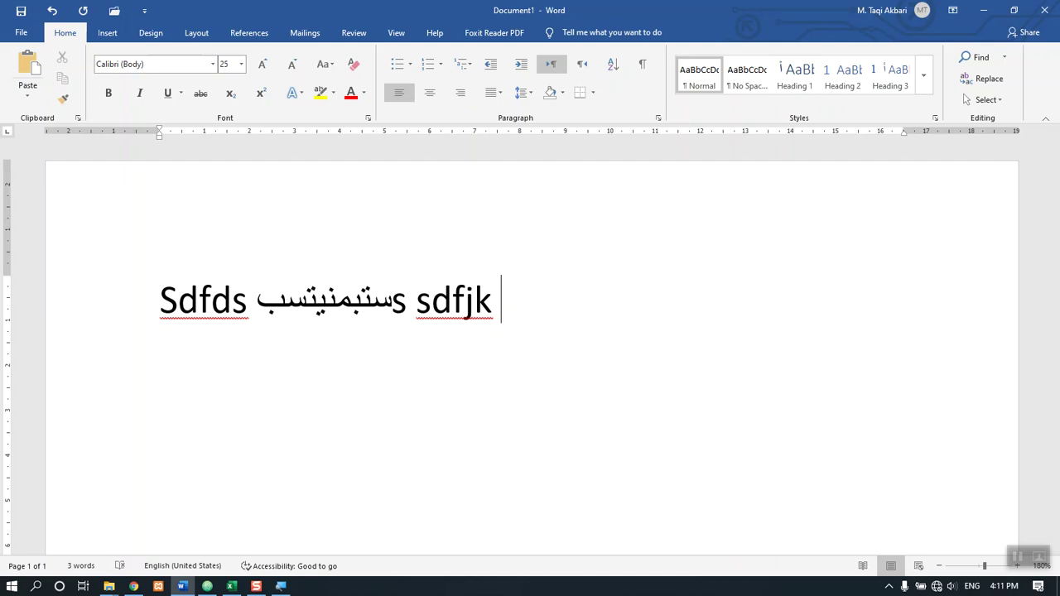
key(ctrl+a)
key(Delete)
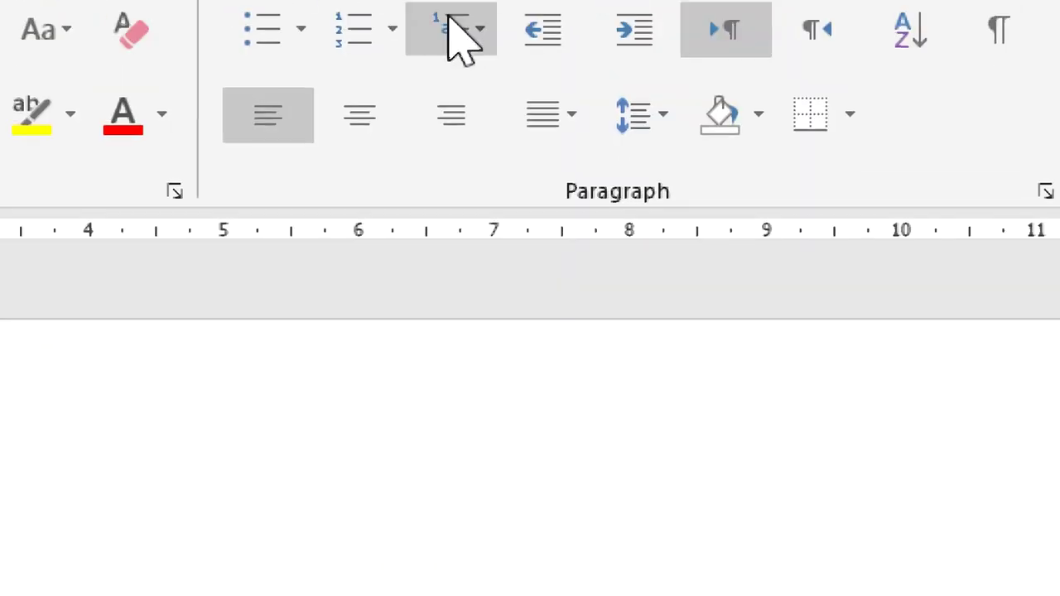
Right-align the empty paragraph and type the Persian greeting 'سلام صبح بخیر'.
click(465, 135)
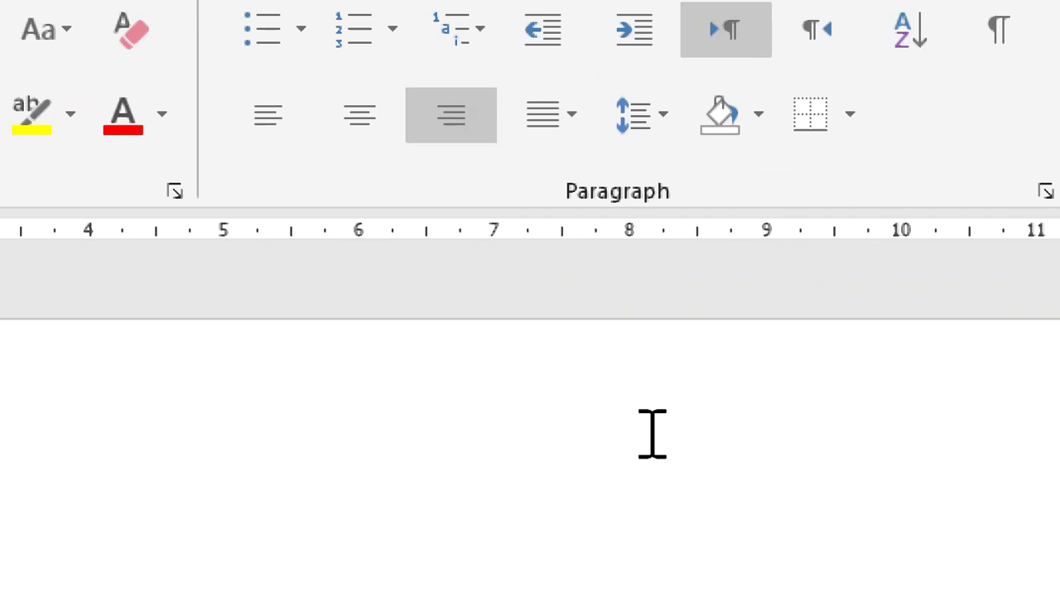
key(alt+shift)
text(سس)
key(BackSpace)
text(لام صبح بخیر)
Add a person's first name in English, followed by the Persian letters 'سیبیستبن'.
key(alt+shift)
text(A)
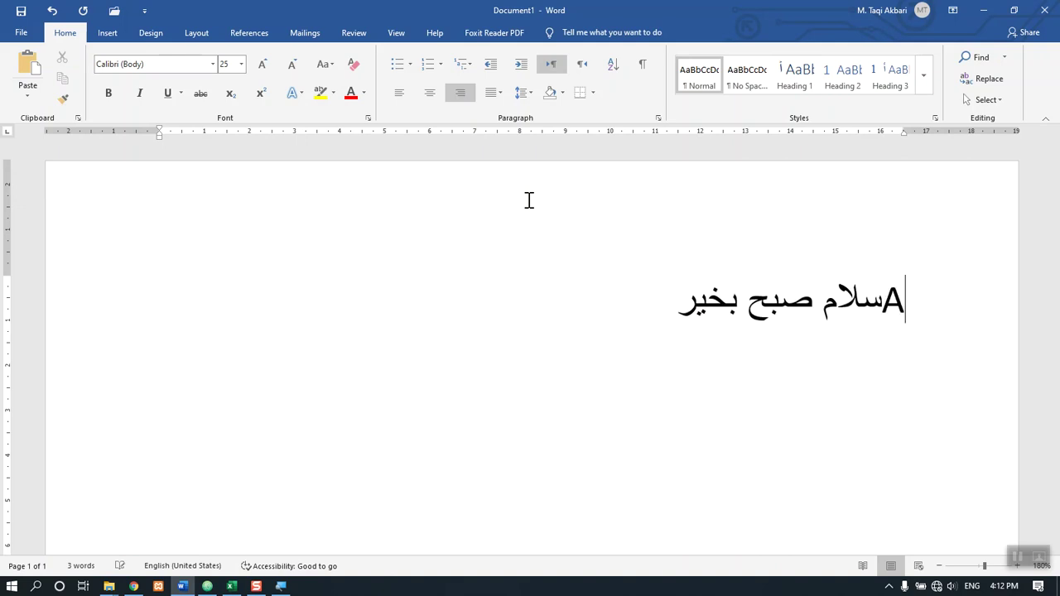
text(hmad)
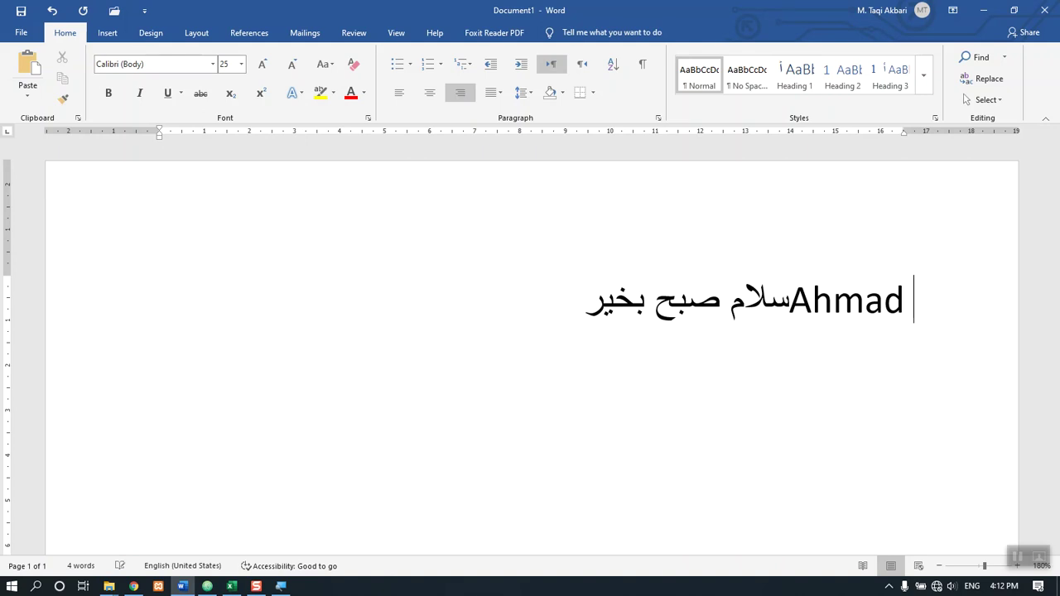
key(alt+shift)
text(سیبیستبن)
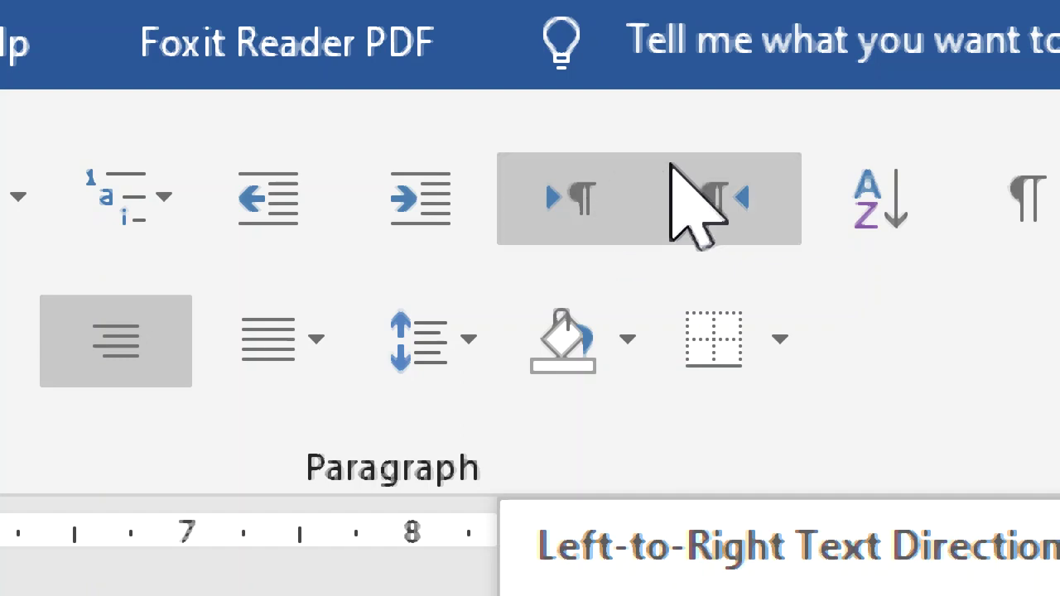
Clear the page and make the empty paragraph right-to-left and right-aligned.
click(746, 215)
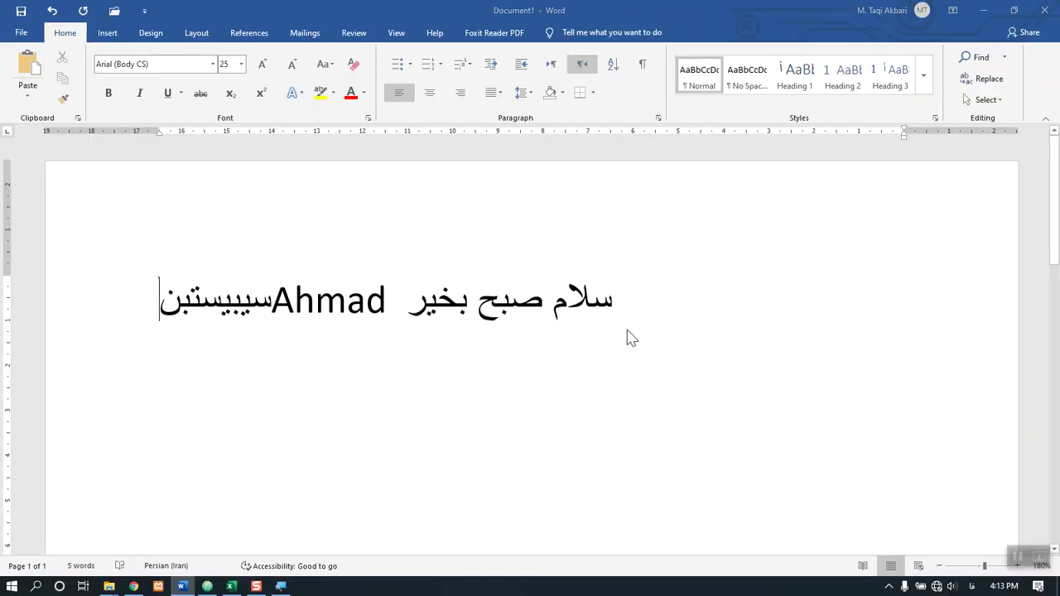
key(ctrl+s)
click(662, 374)
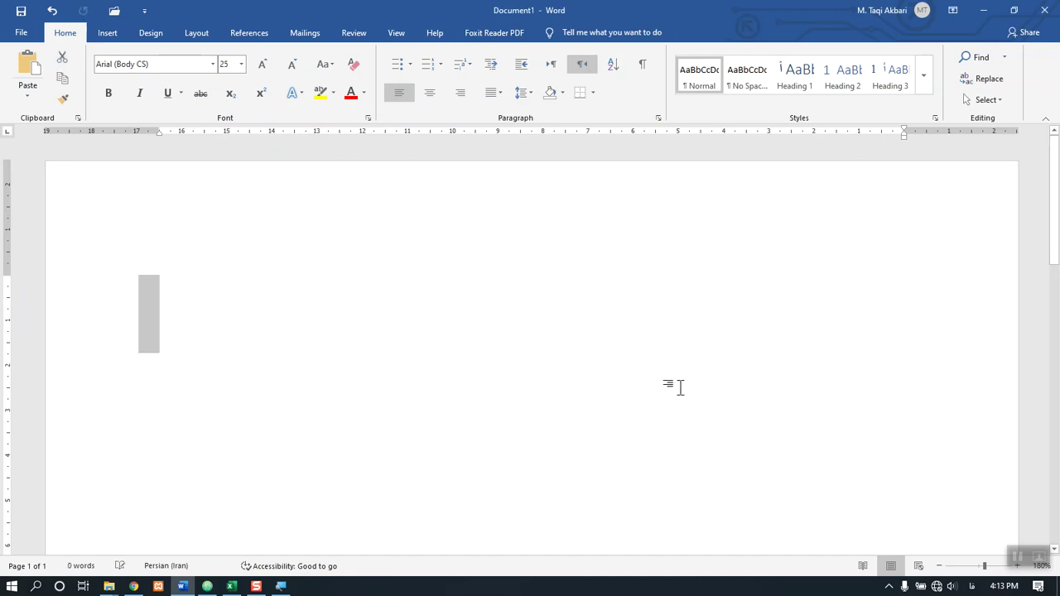
key(ctrl+z)
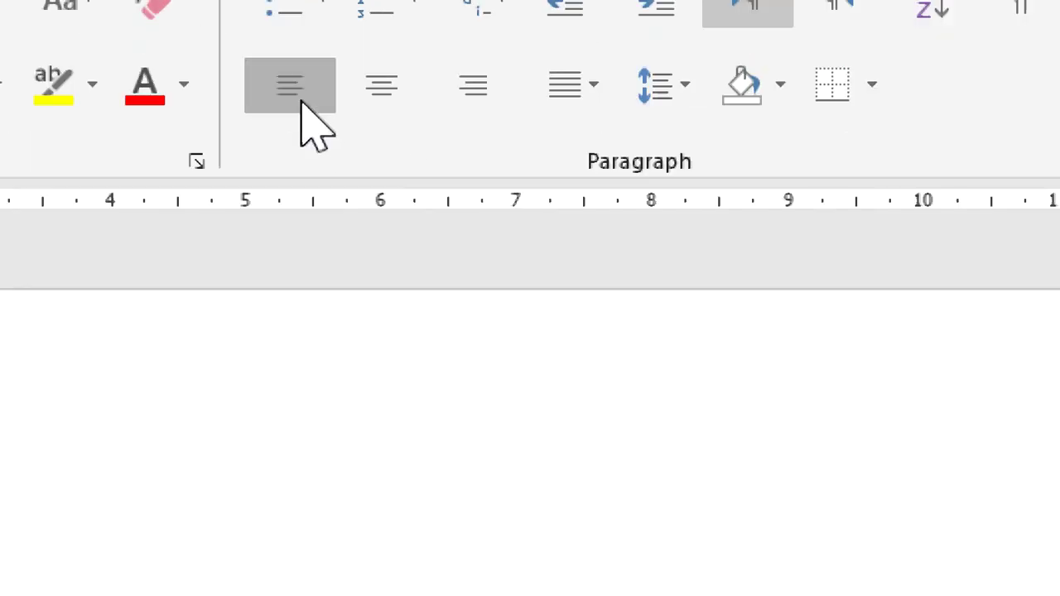
click(403, 99)
click(377, 96)
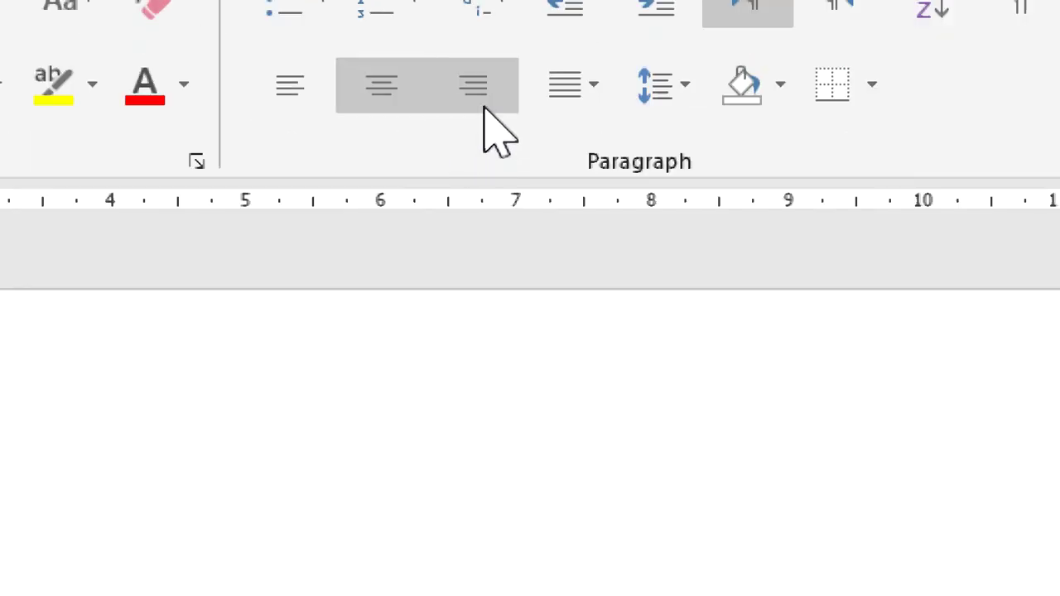
click(484, 106)
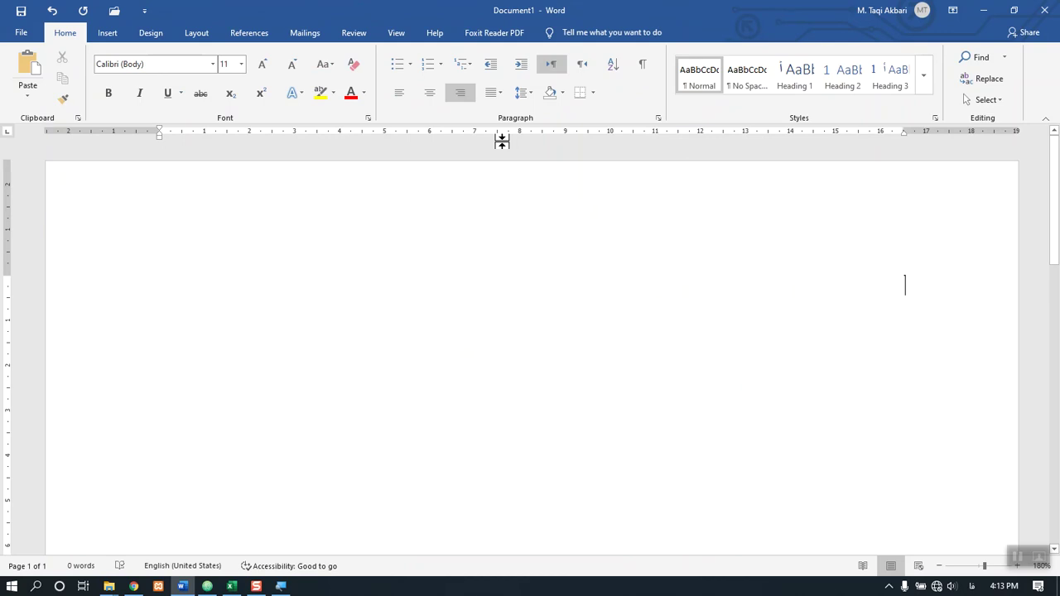
click(583, 65)
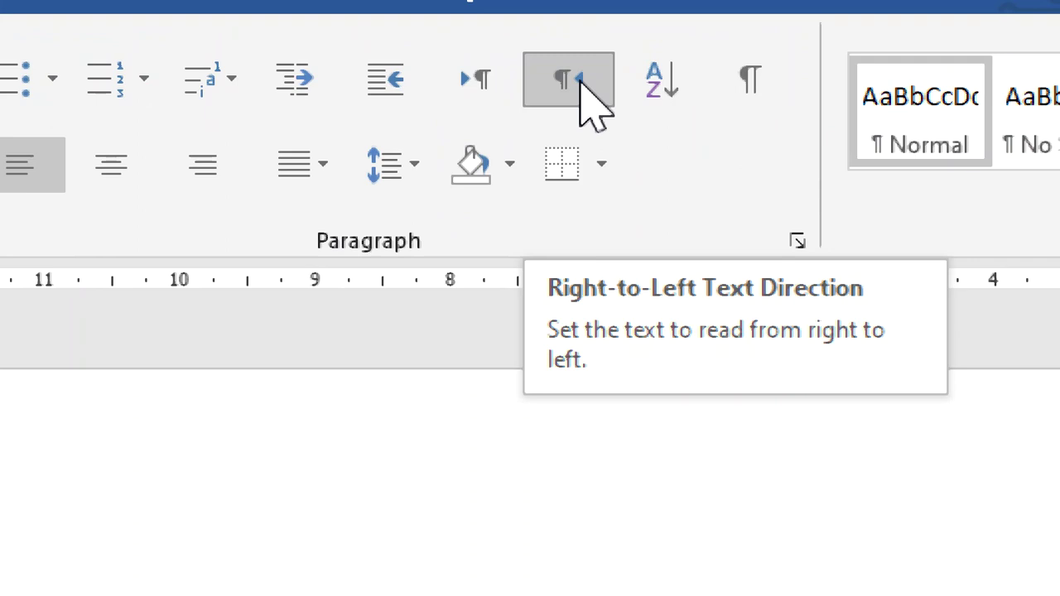
click(207, 187)
Type 'سلام صبح بخیر', a first name in English, and the Persian letters 'سنیبتن'.
key(alt+shift)
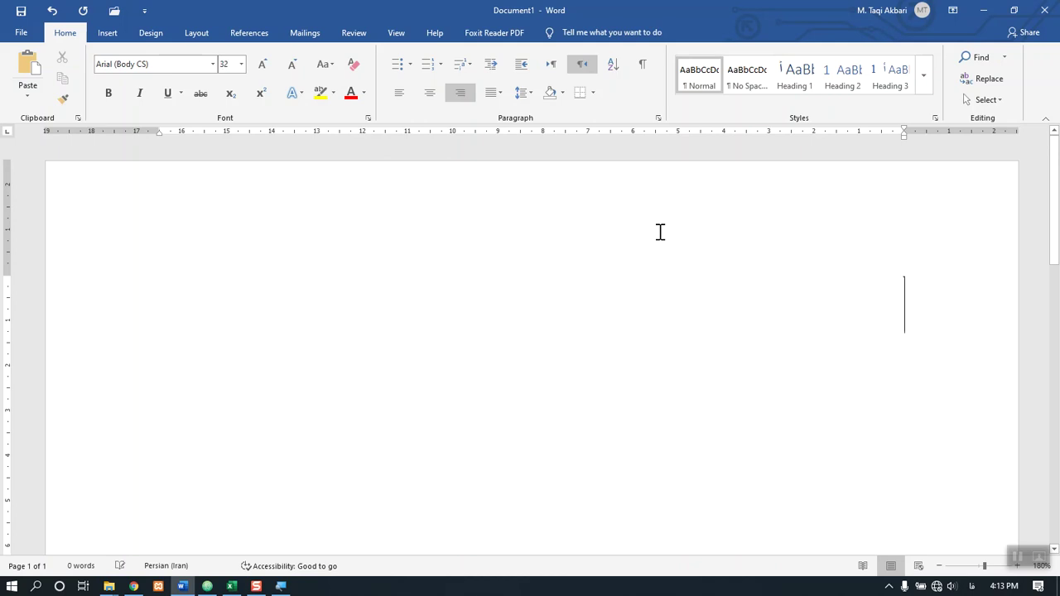
text(سلام مص)
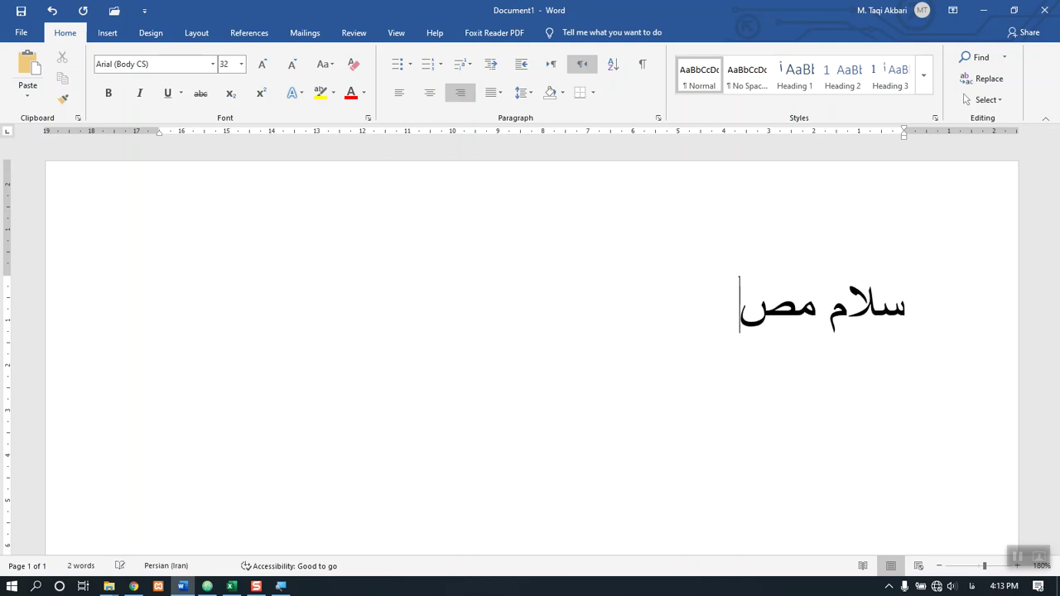
key(BackSpace)
key(BackSpace)
text(صبح بخیر)
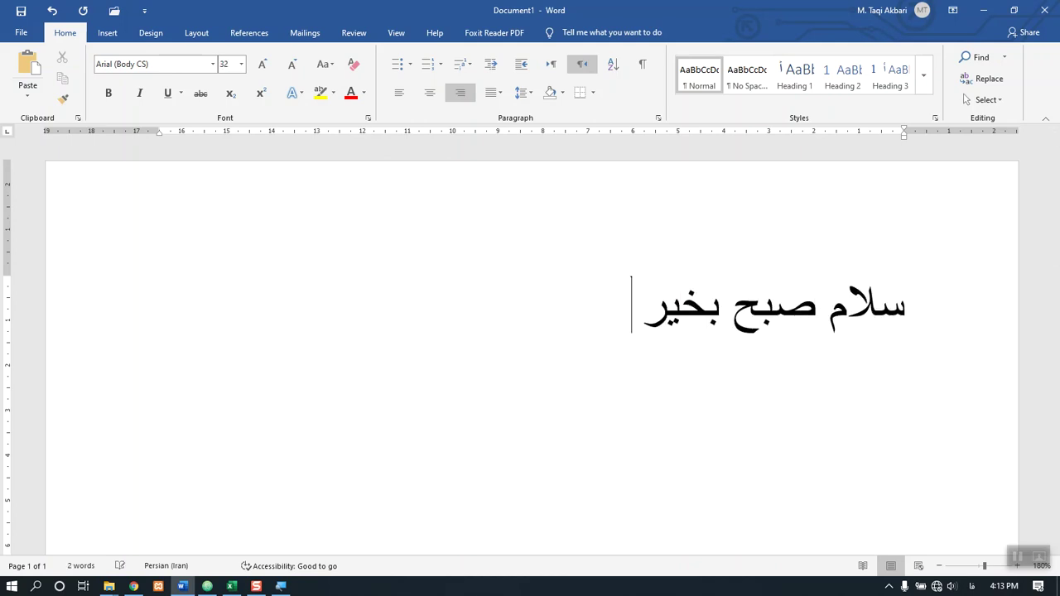
key(alt+shift)
text(Ahmad)
key(alt+shift)
text(سنیبتن)
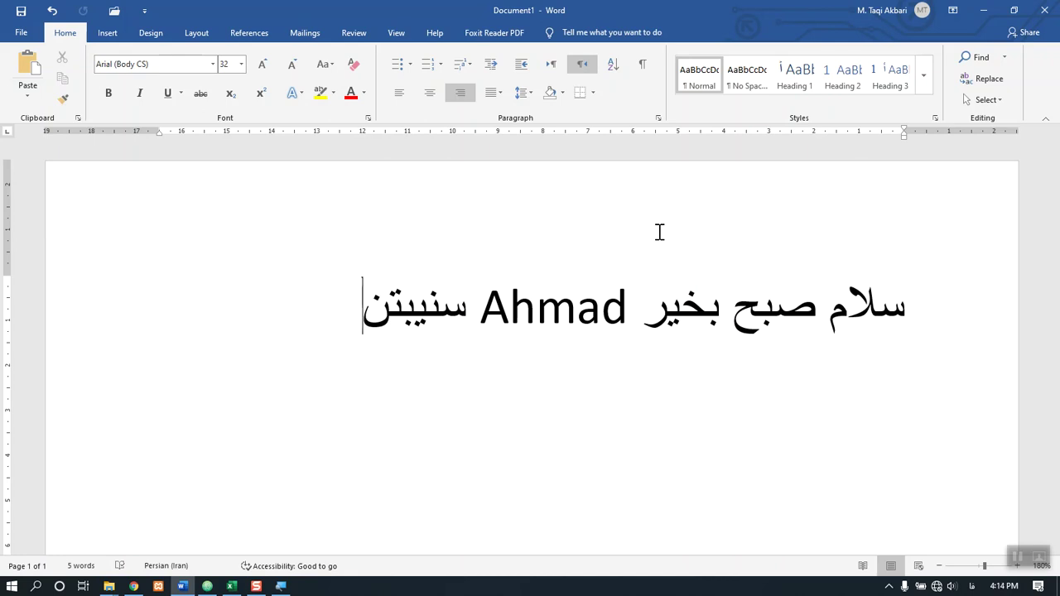
Delete all the text and left-align the right-to-left paragraph.
key(ctrl+a)
key(Delete)
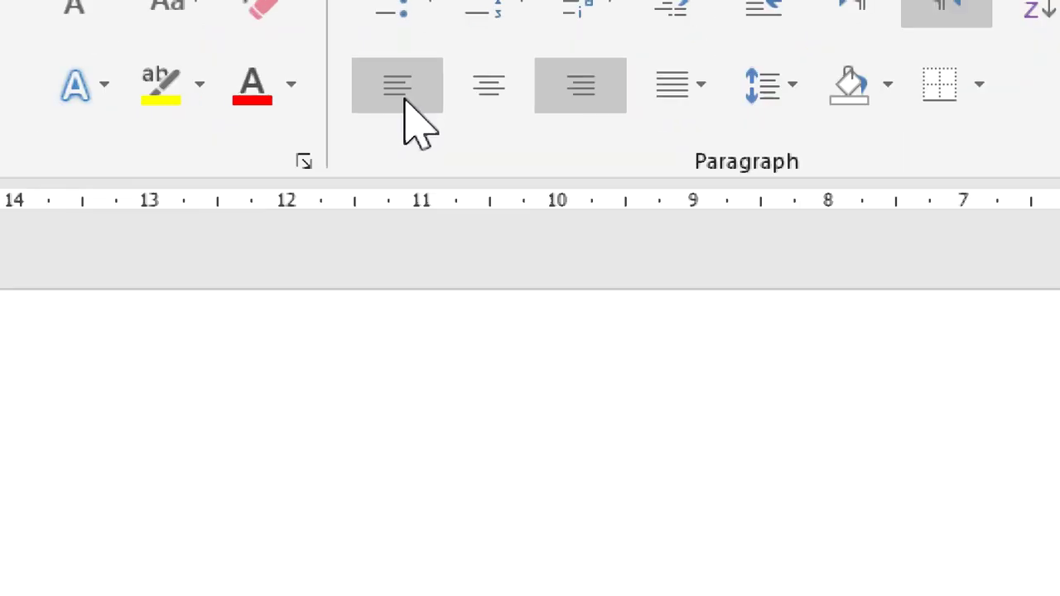
click(407, 103)
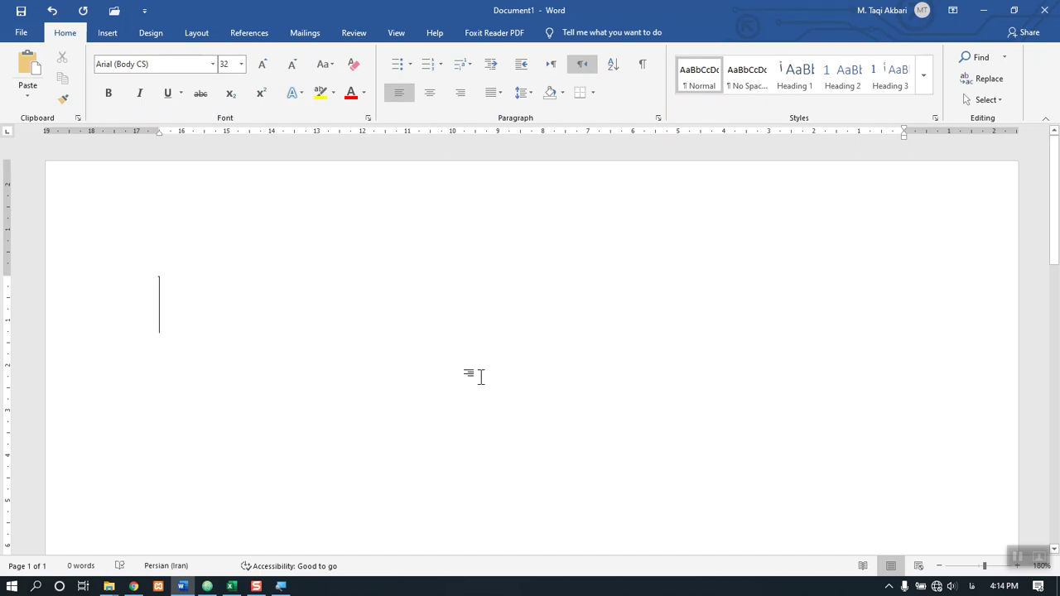
Type Hello, a Persian first name, and sdkfjlds into the right-to-left paragraph.
key(alt+shift)
text(He)
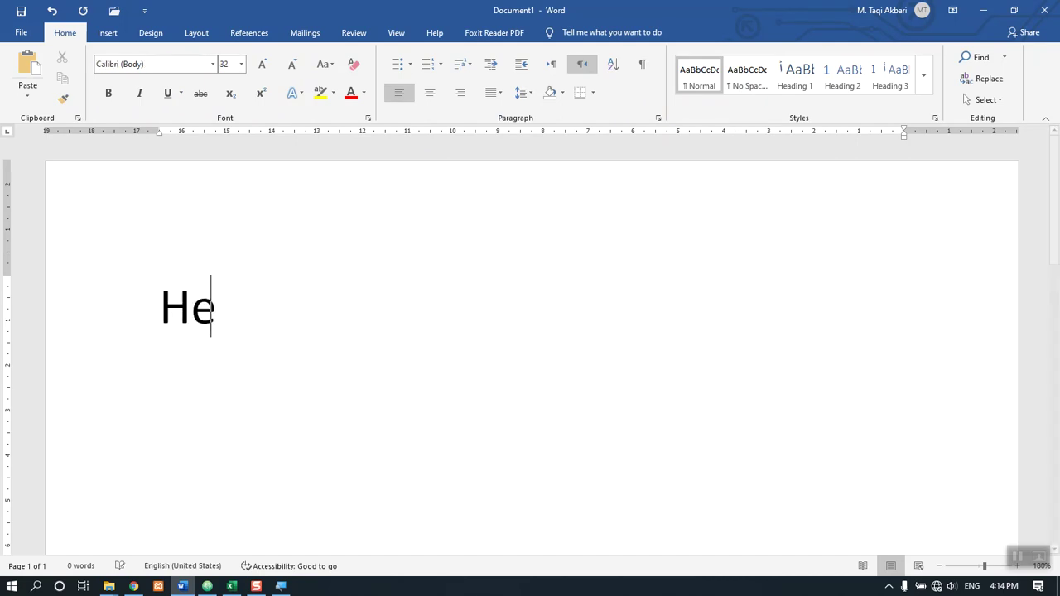
text(llo)
key(alt+shift)
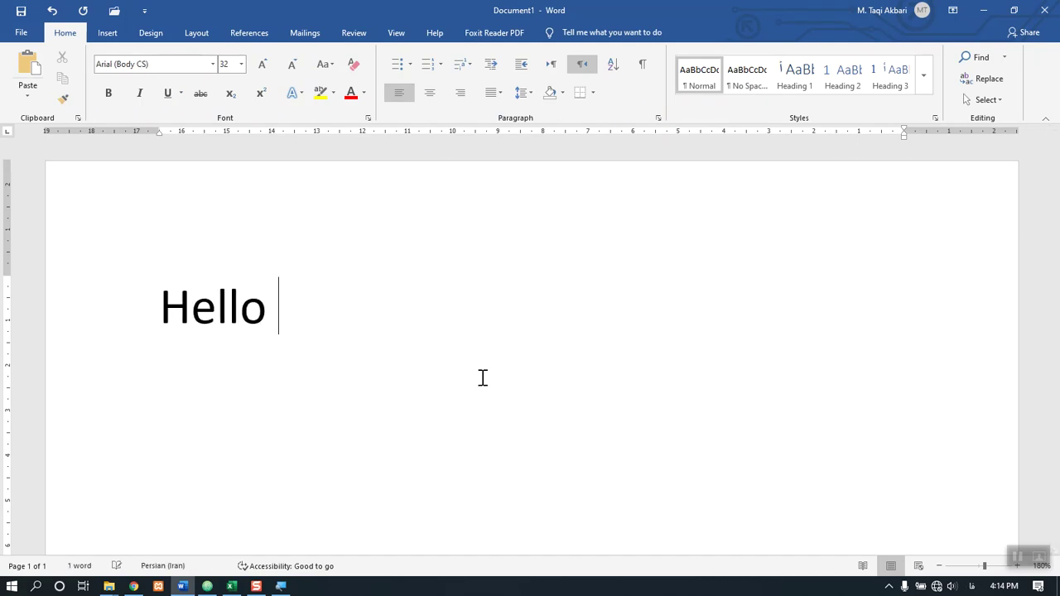
text(احمد)
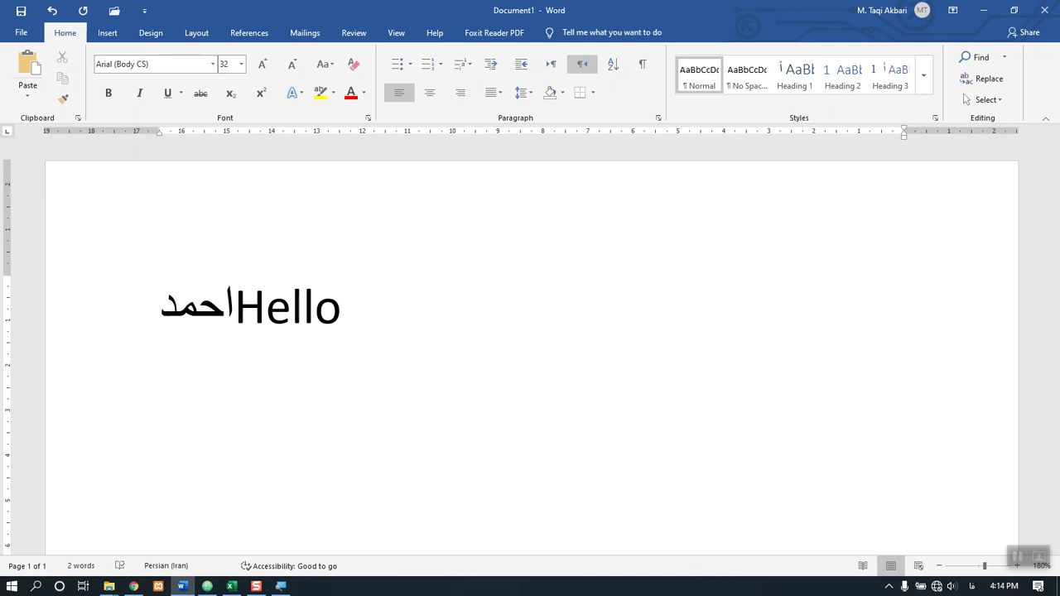
key(alt+shift)
text(sdkfjlds)
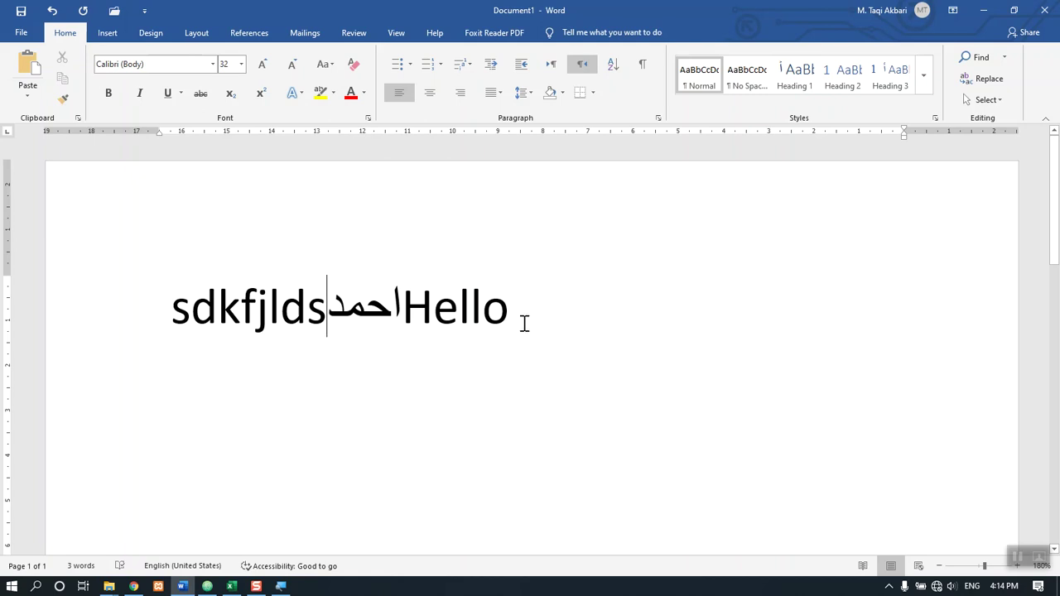
click(242, 318)
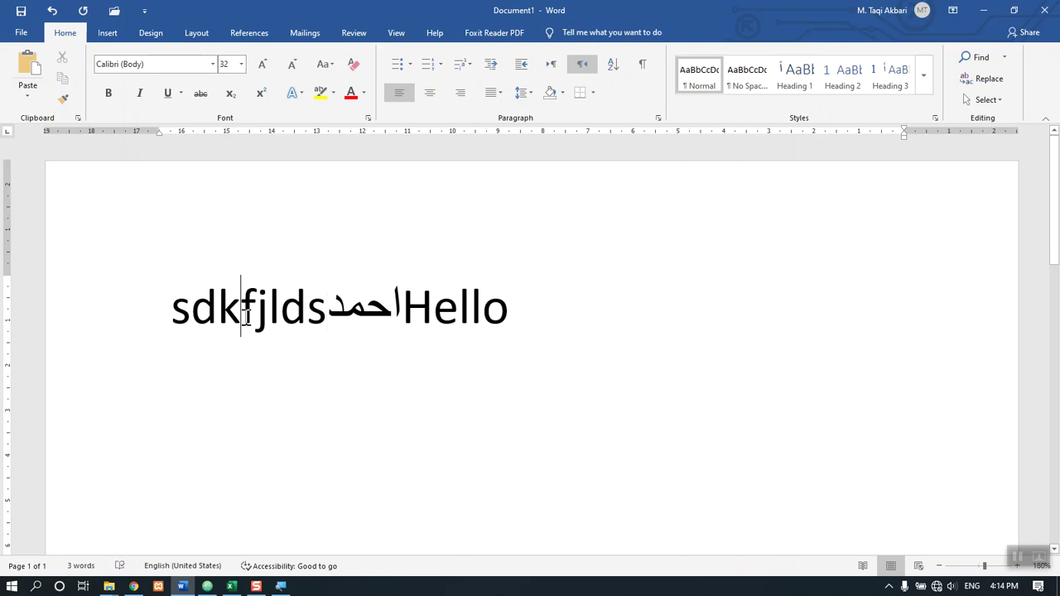
Make the mixed-language line left-to-right and left-aligned.
triple_click(287, 326)
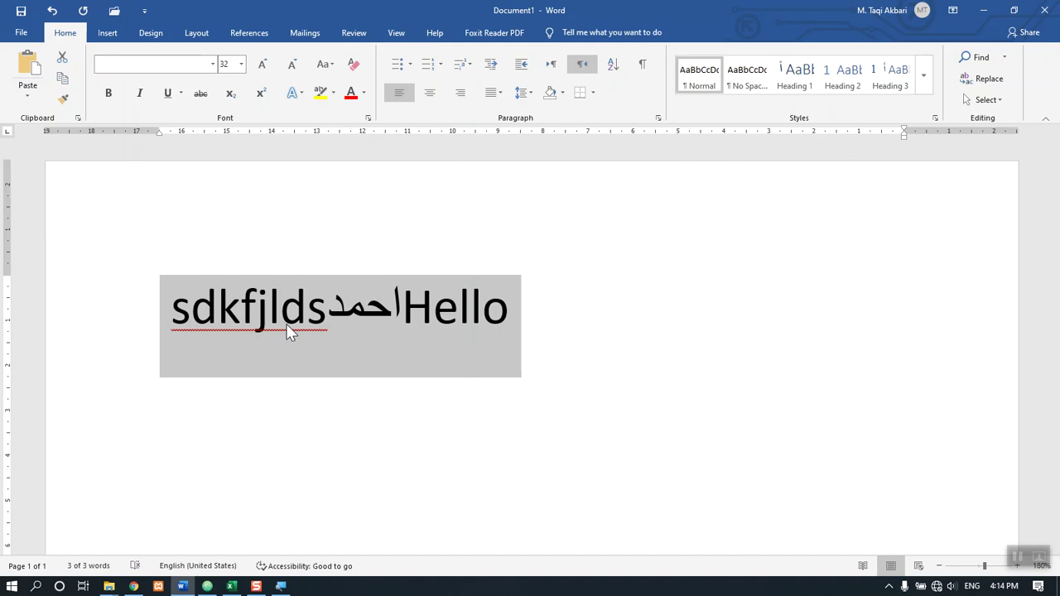
click(551, 66)
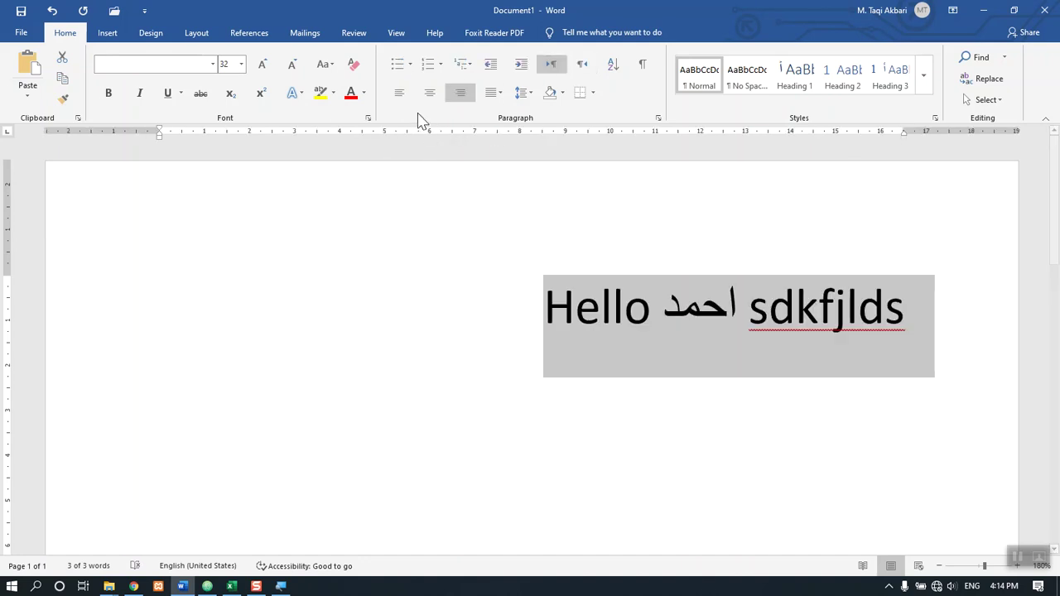
click(398, 92)
click(365, 348)
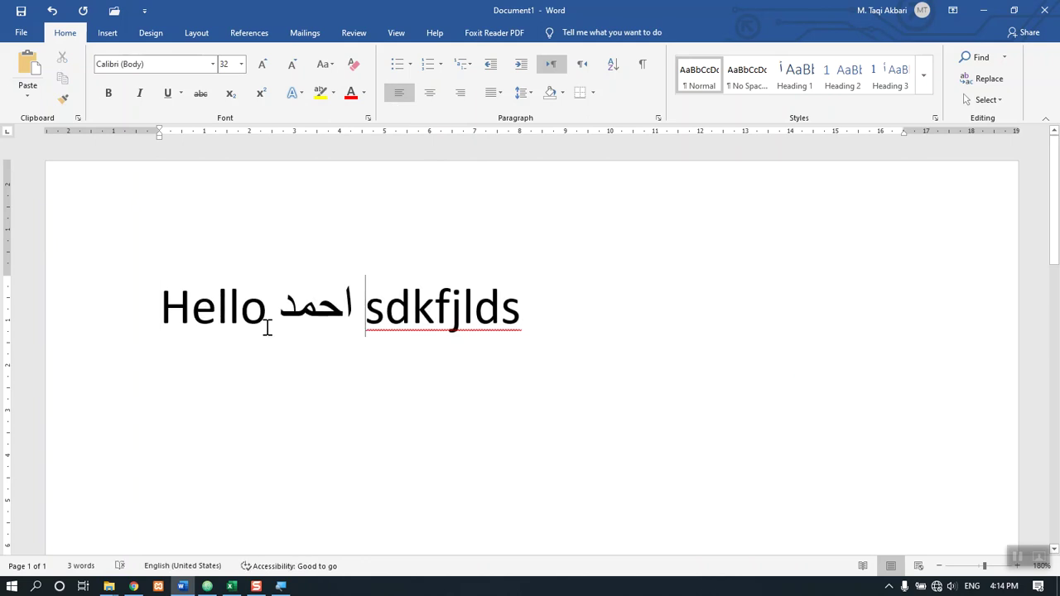
double_click(233, 326)
click(323, 337)
click(447, 329)
Delete all the text, then toggle the empty paragraph to right-to-left and back to left-to-right.
key(ctrl+a)
key(BackSpace)
key(BackSpace)
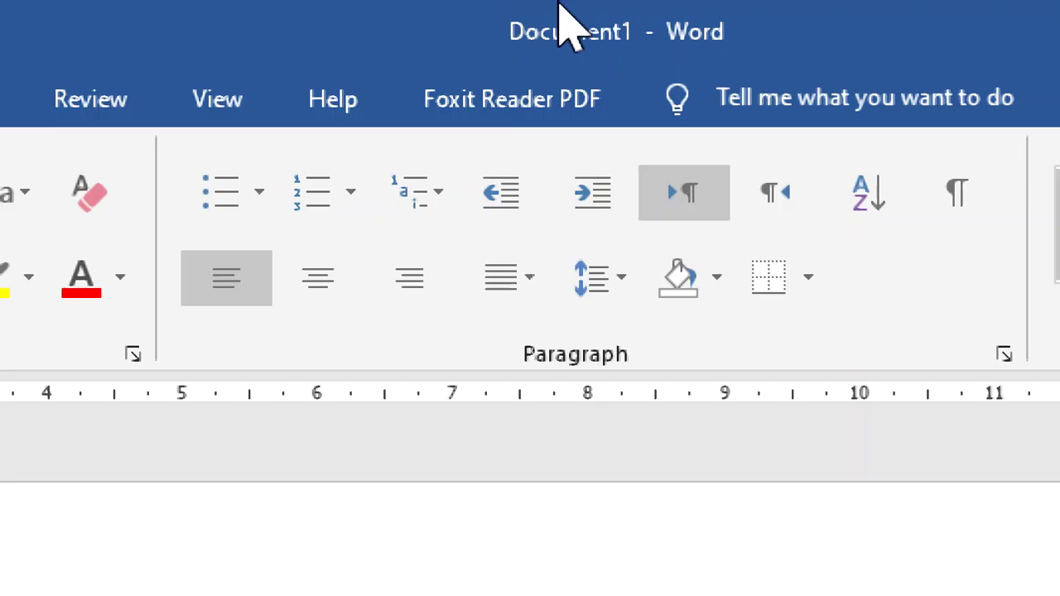
click(777, 195)
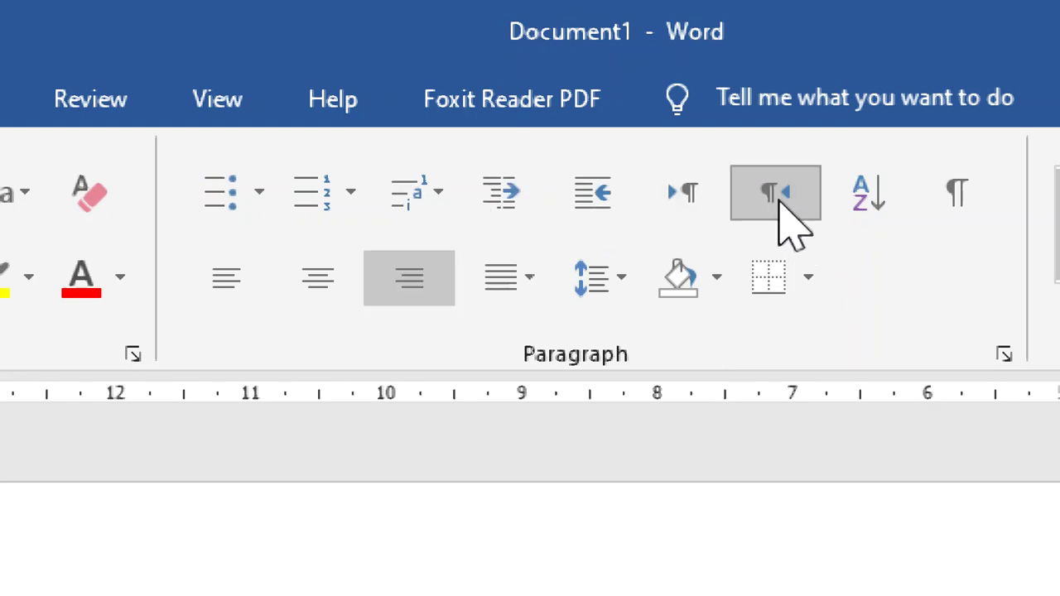
click(684, 195)
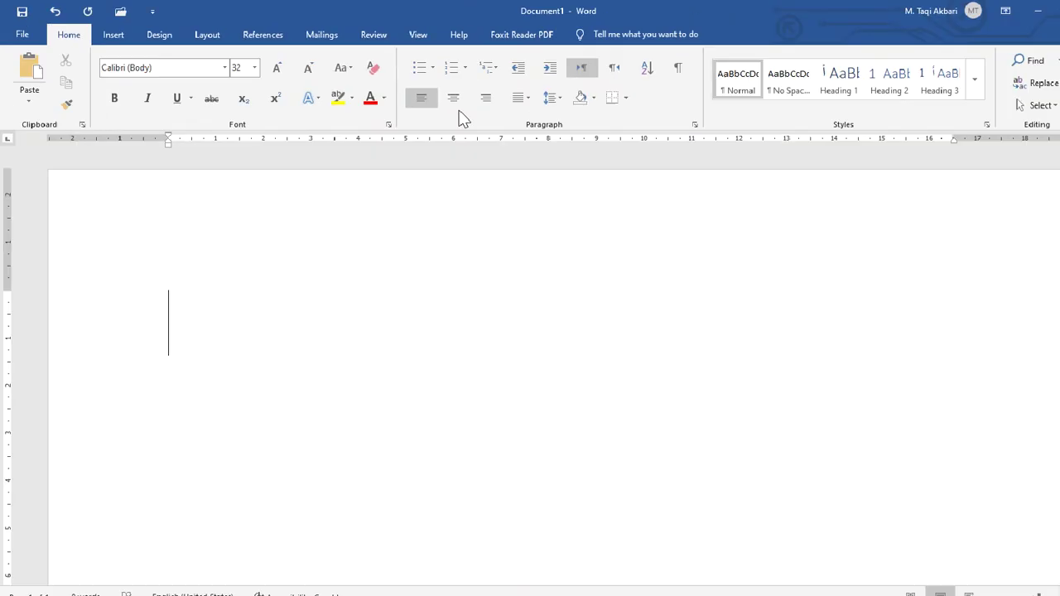
Try centred and right alignment on sdkfjkdsljf, then replace it with a centred =rand().
text(sdkfjkdsljf)
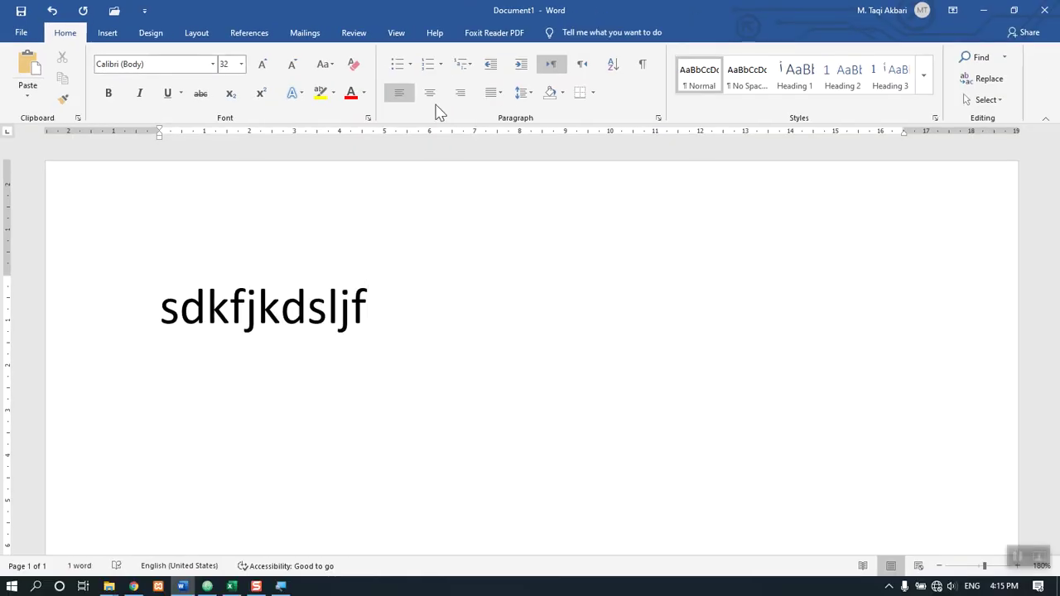
key(ctrl+e)
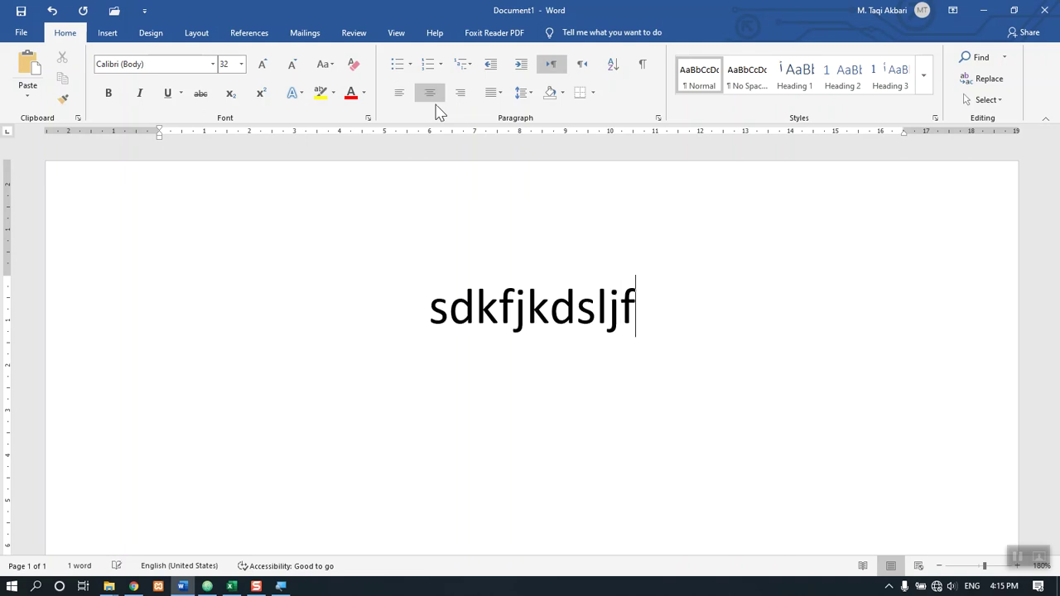
key(ctrl+r)
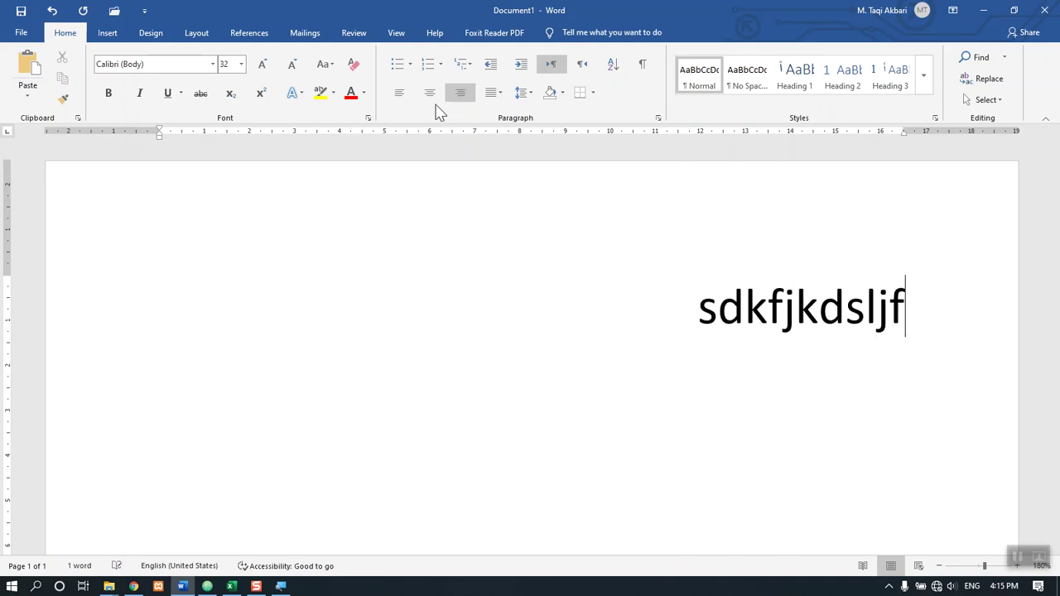
key(ctrl+e)
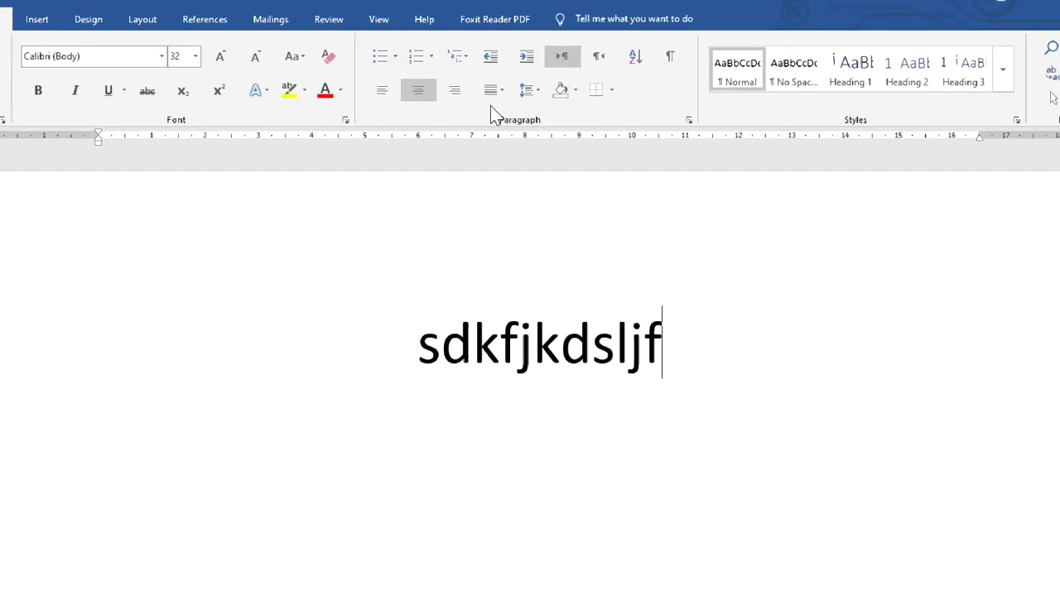
key(ctrl+a)
text(=rand())
key(Left)
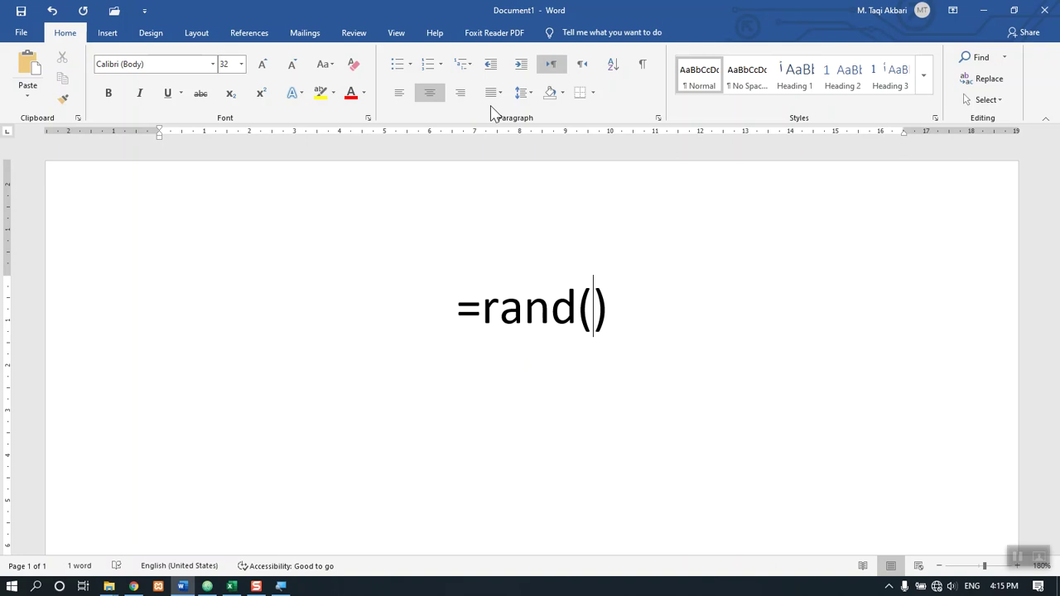
Generate sample paragraphs with =rand(20), then left-align all the text at 17 pt.
text(20)
key(Return)
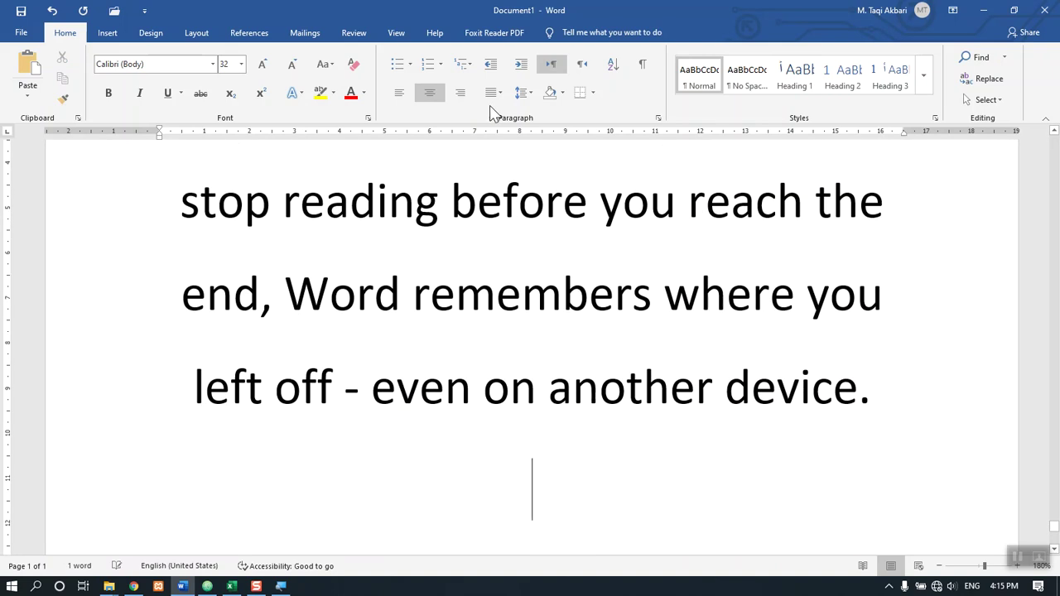
key(ctrl+a)
key(Delete)
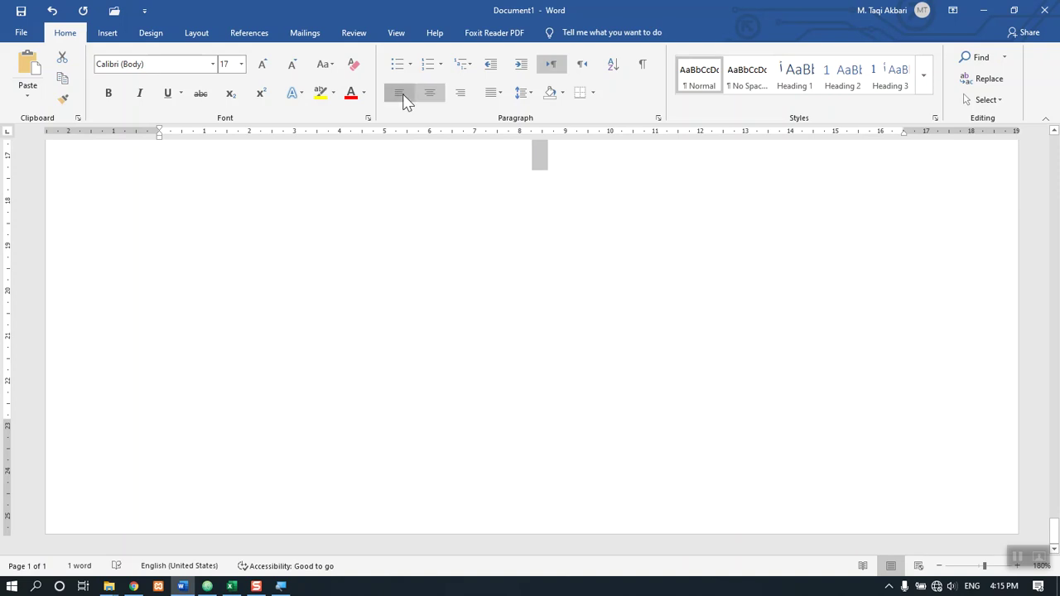
click(401, 96)
Review the left-aligned text, pointing out the first paragraph's end and the ragged line endings.
scroll(494, 278, up, 5)
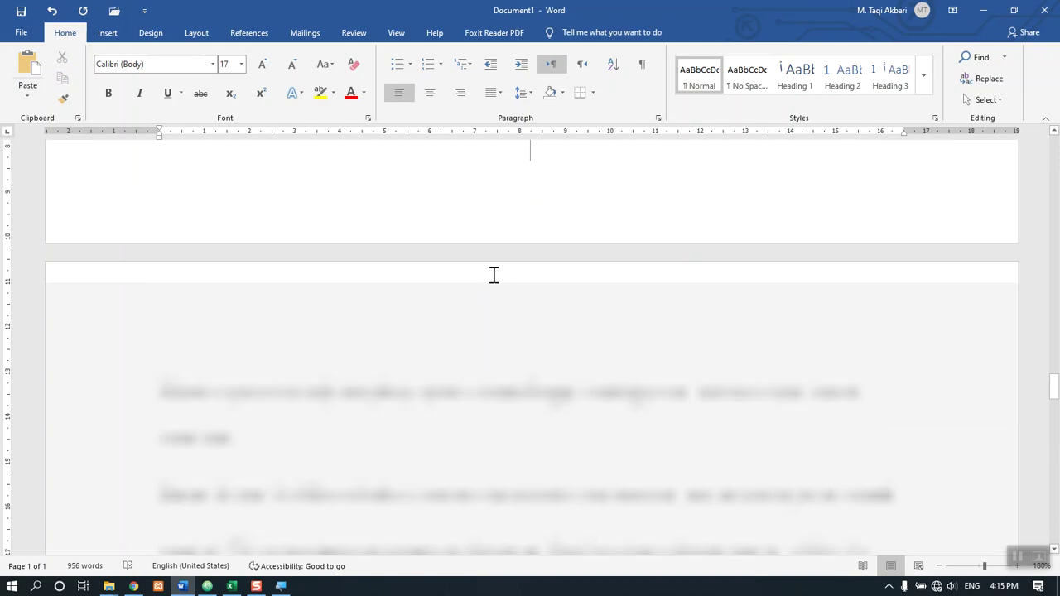
key(ctrl+Home)
click(737, 342)
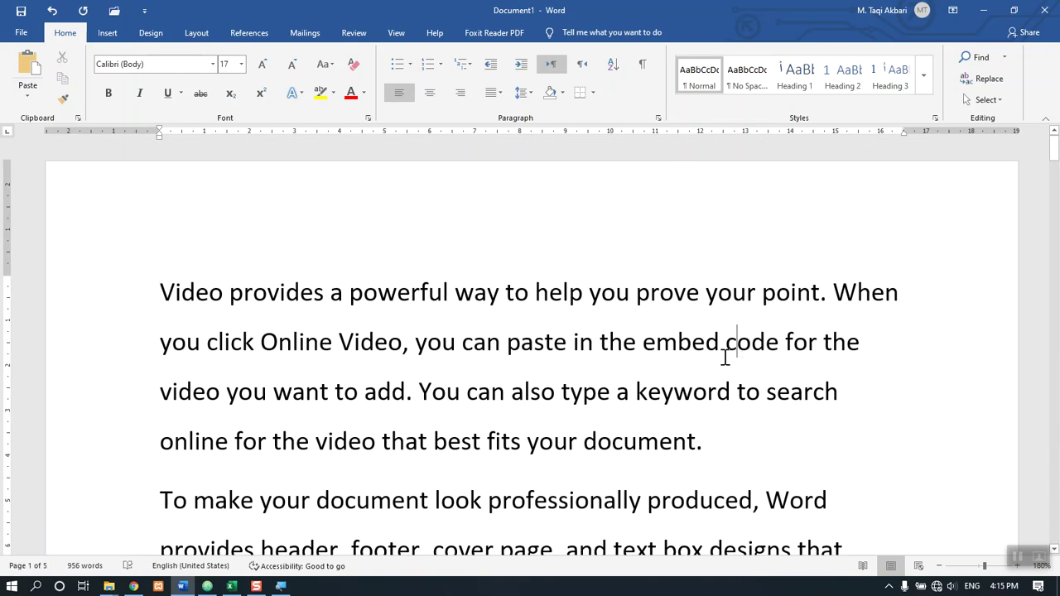
click(140, 279)
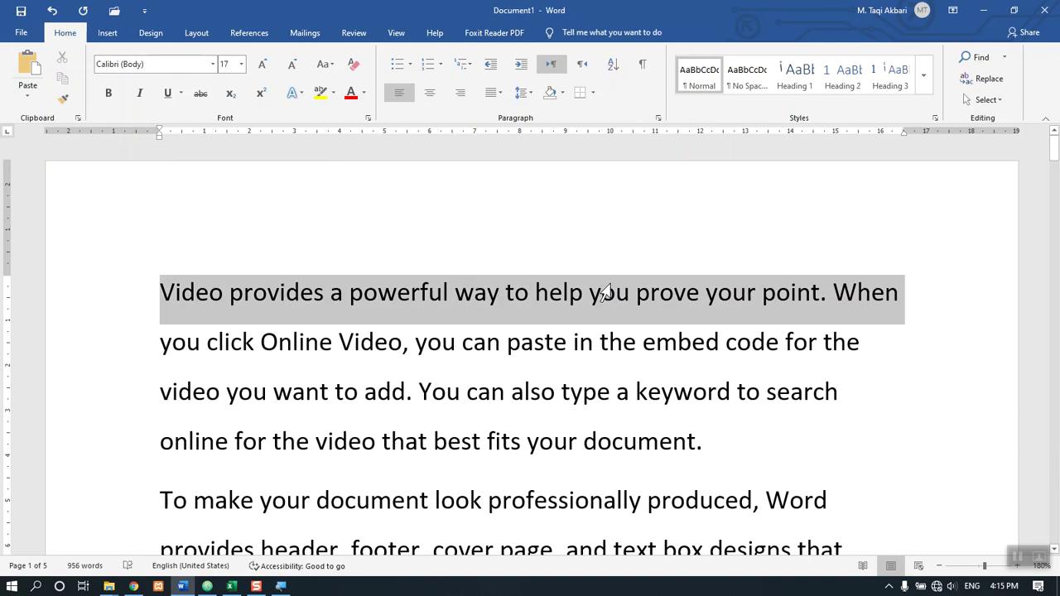
click(906, 306)
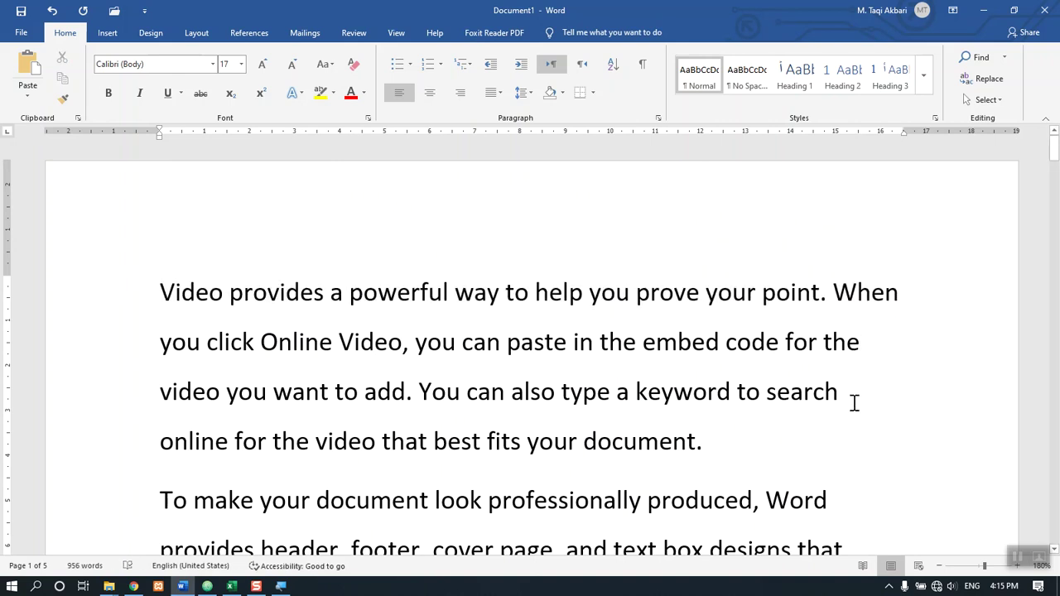
click(710, 442)
scroll(742, 452, down, 3)
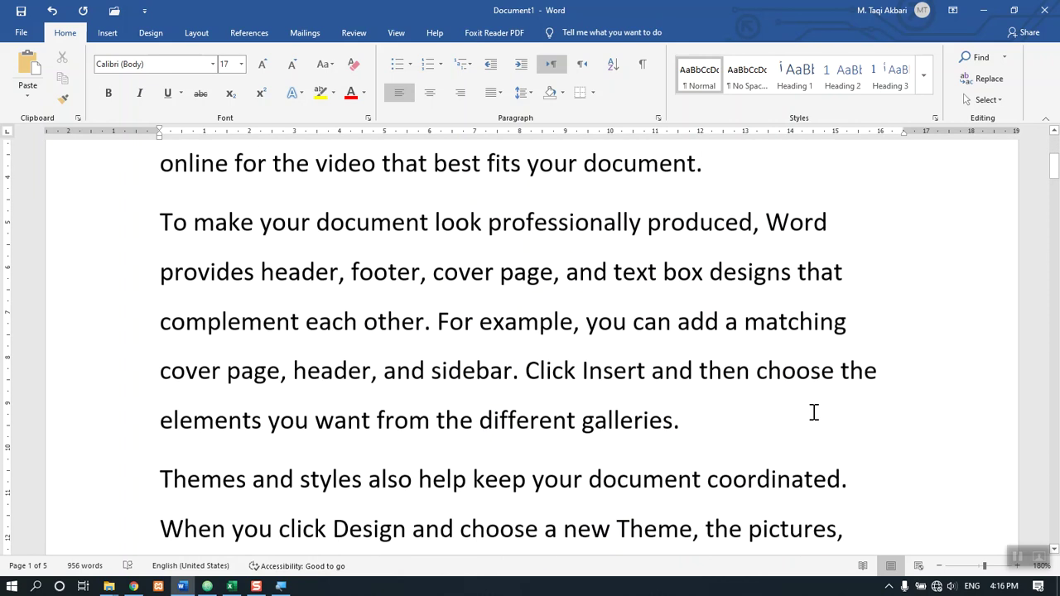
click(850, 273)
click(853, 323)
click(884, 383)
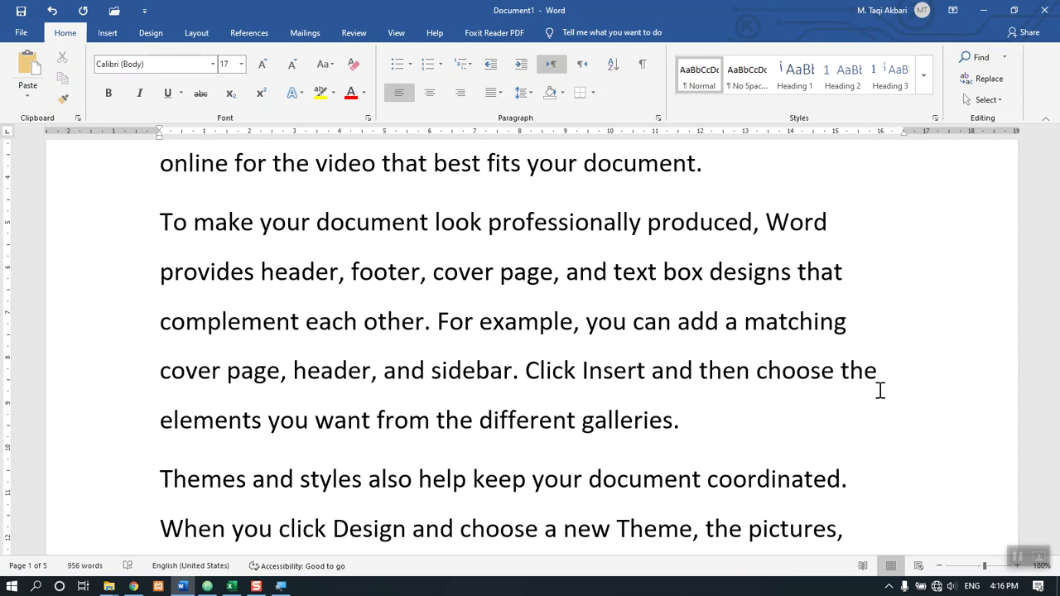
Apply Justify alignment to the whole document.
key(ctrl+a)
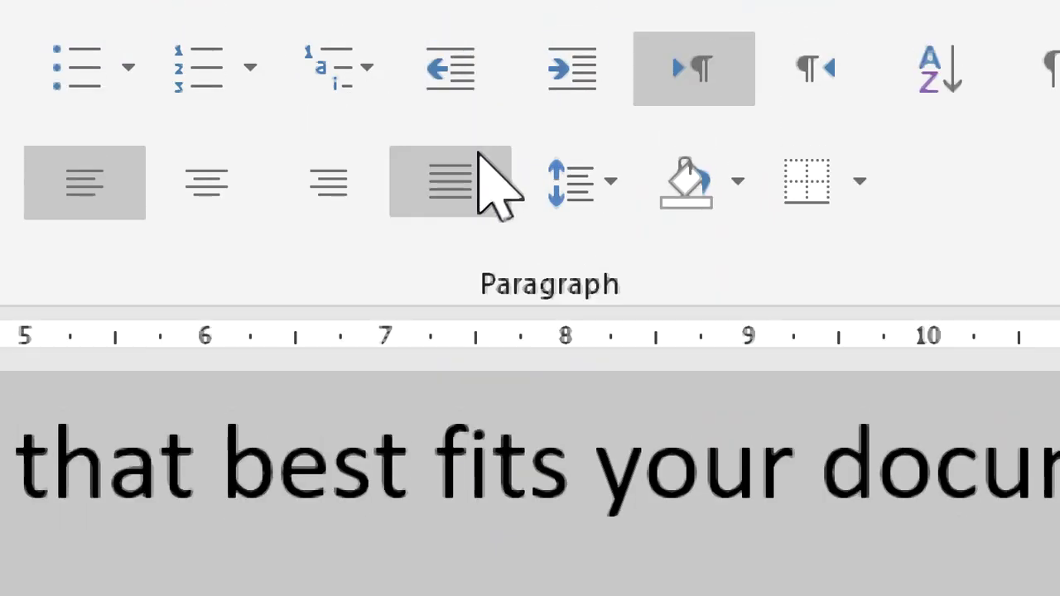
click(489, 199)
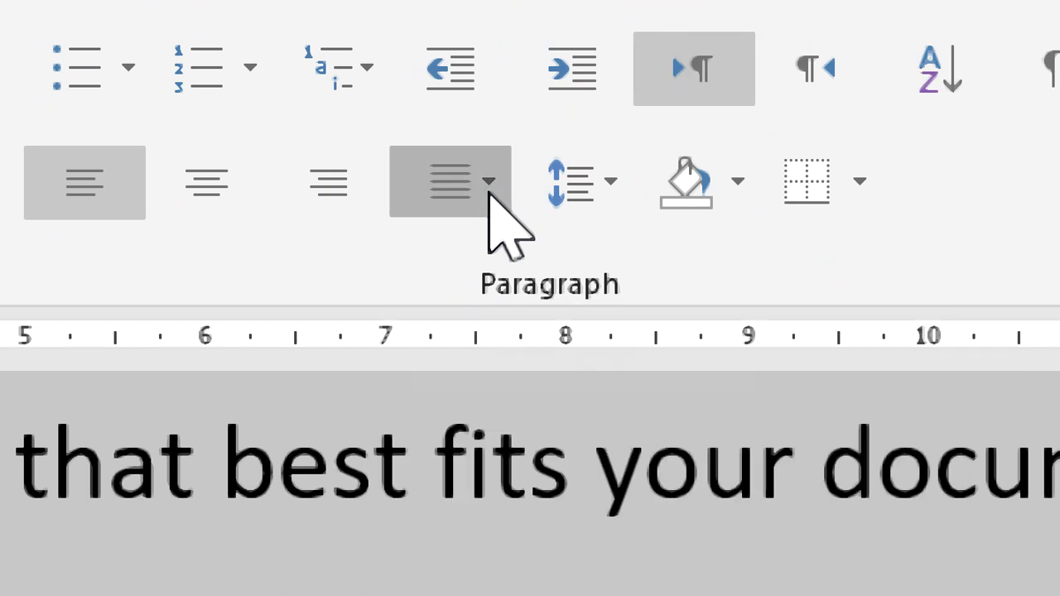
click(582, 278)
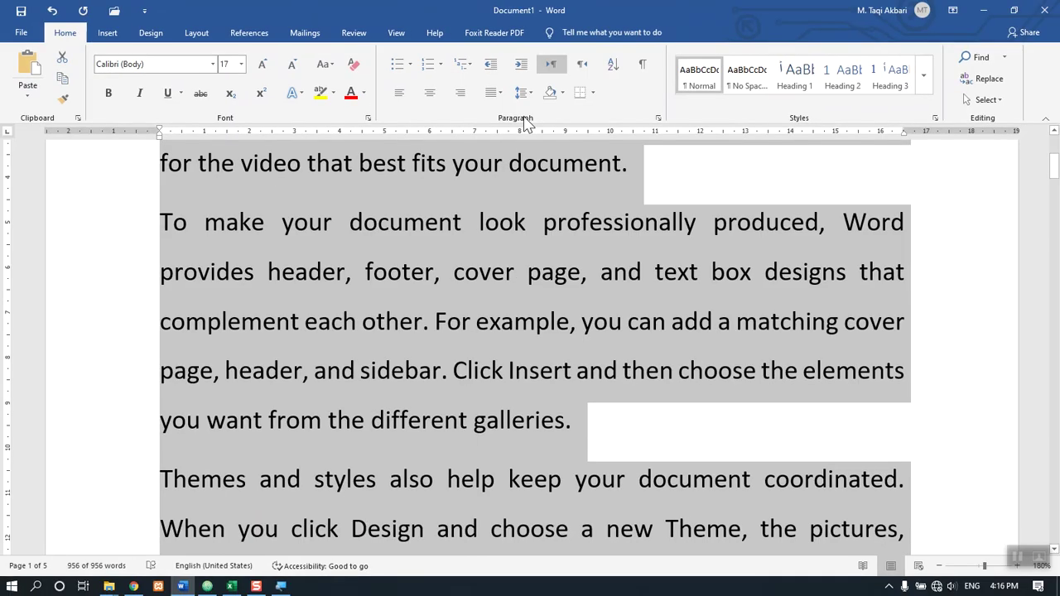
click(660, 224)
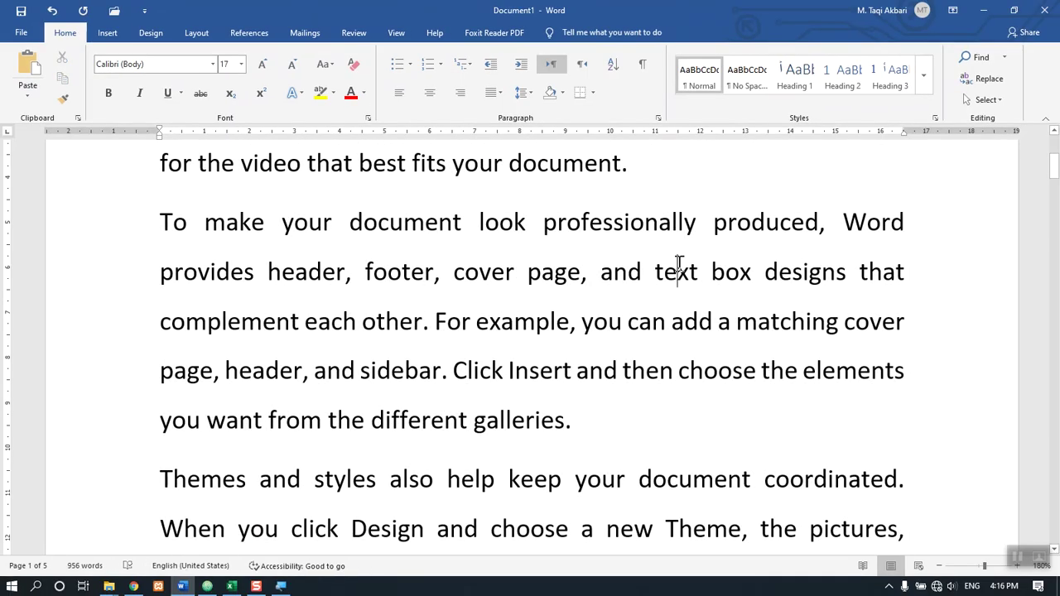
key(ctrl+Home)
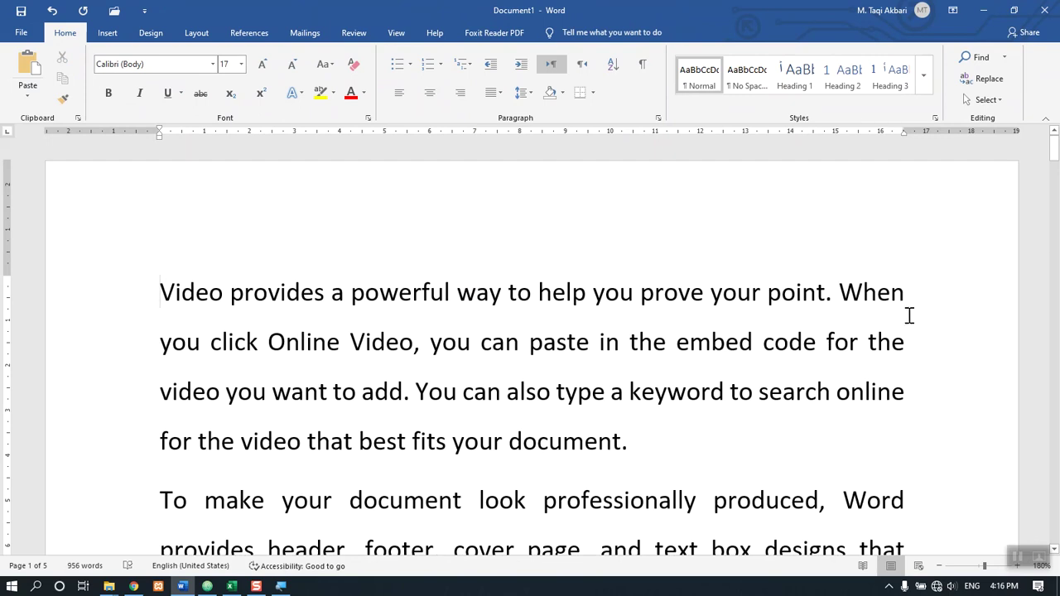
Inspect the justified lines, including the first paragraph's short last line, then reselect everything.
drag(910, 292, 767, 292)
click(856, 329)
scroll(908, 492, down, 1)
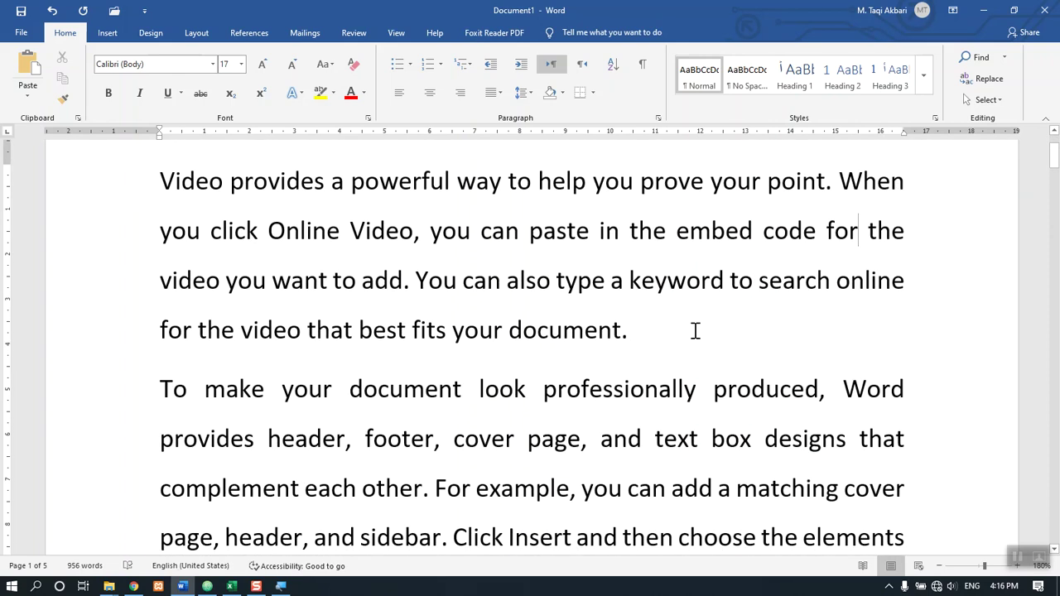
drag(627, 330, 158, 332)
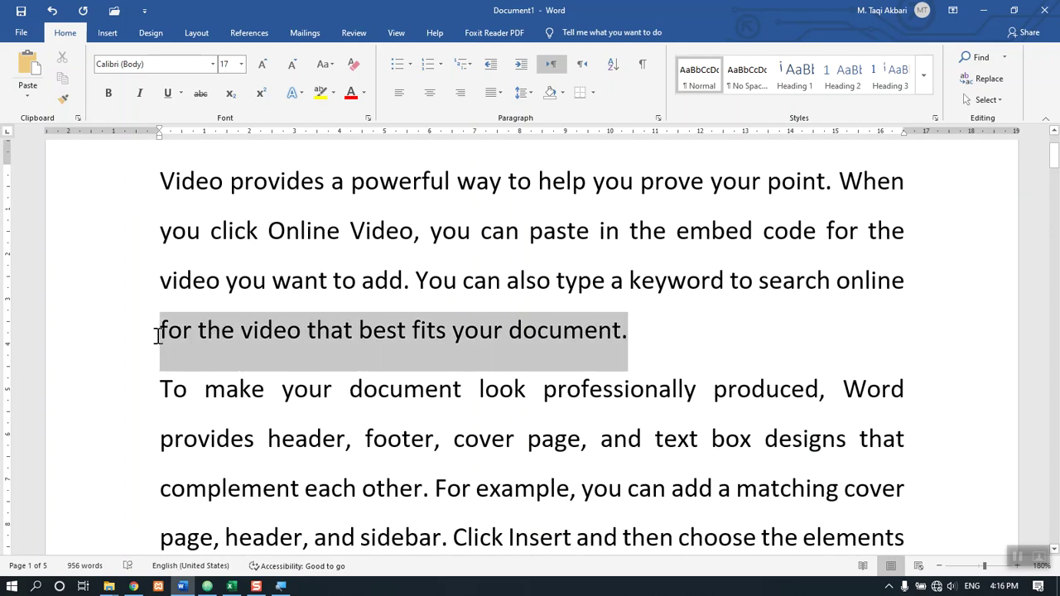
click(466, 399)
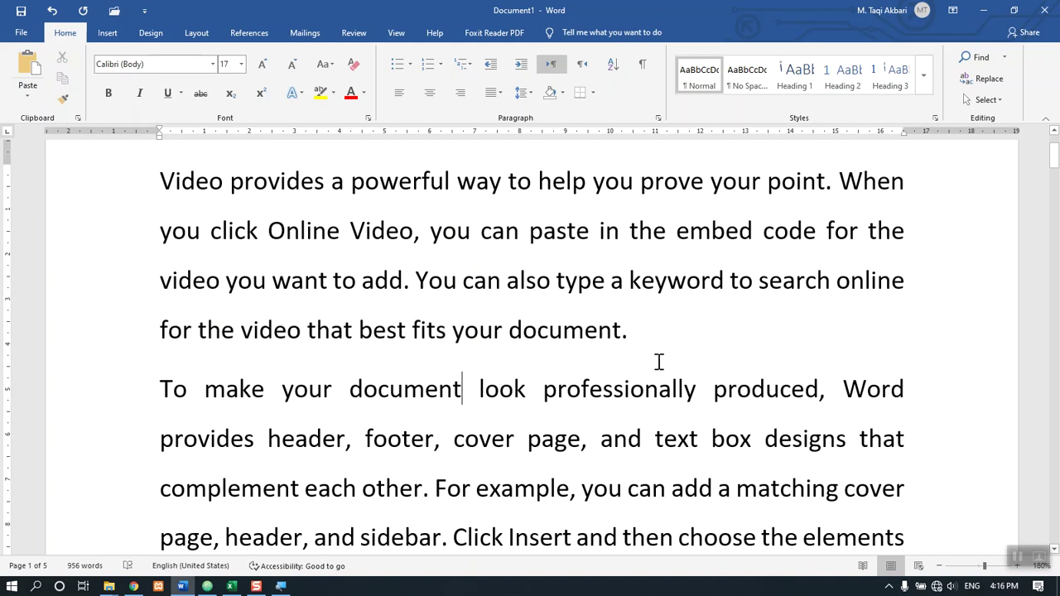
scroll(857, 387, down, 3)
scroll(880, 367, down, 3)
scroll(883, 375, down, 2)
scroll(883, 375, down, 2)
scroll(893, 393, down, 3)
key(ctrl+a)
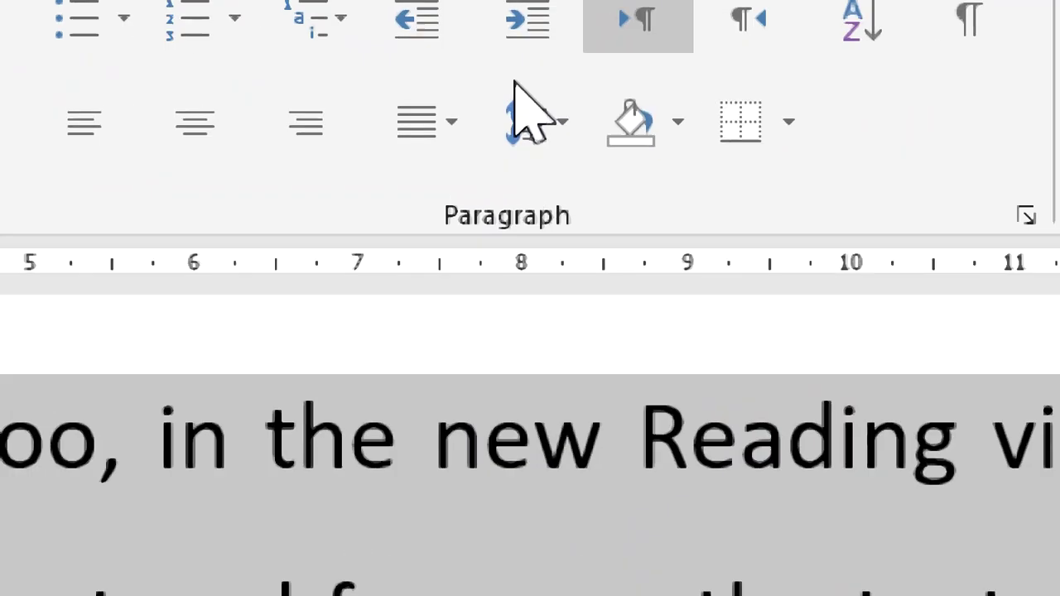
Try the Justify Low and then the Justify Medium variants on the text.
click(522, 125)
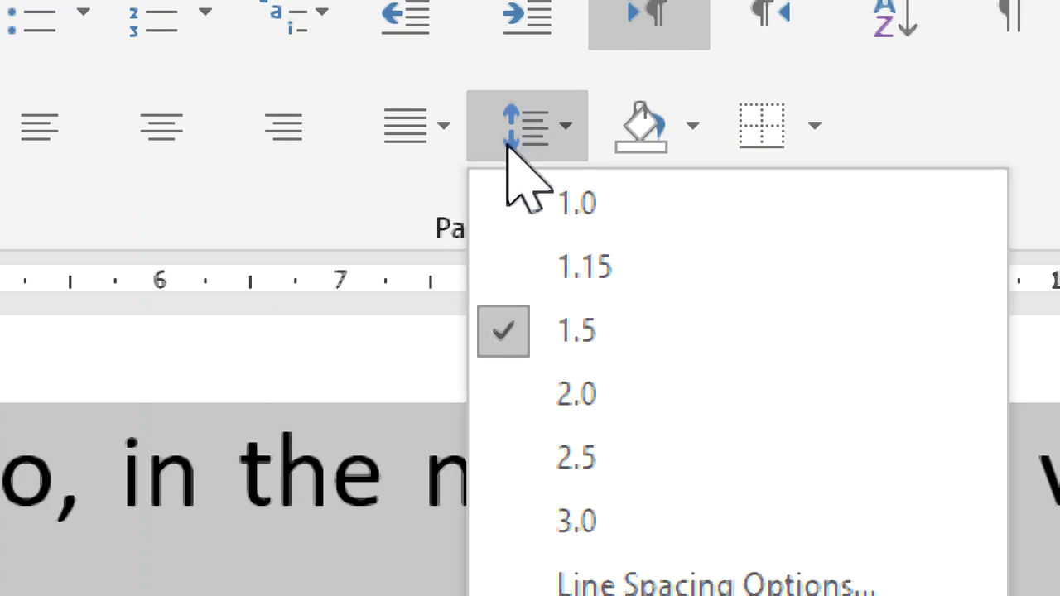
click(439, 126)
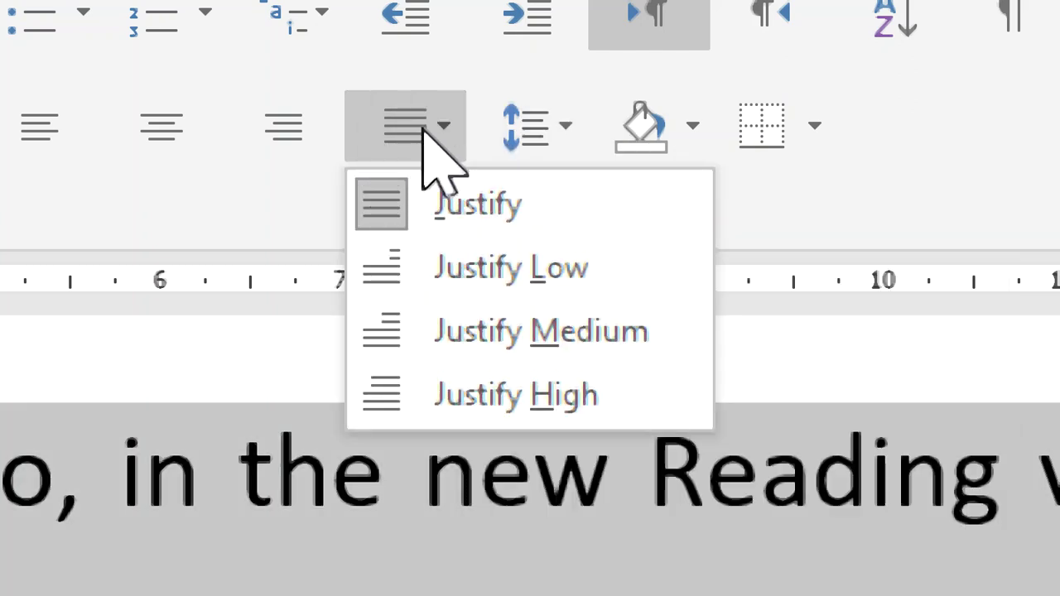
click(514, 270)
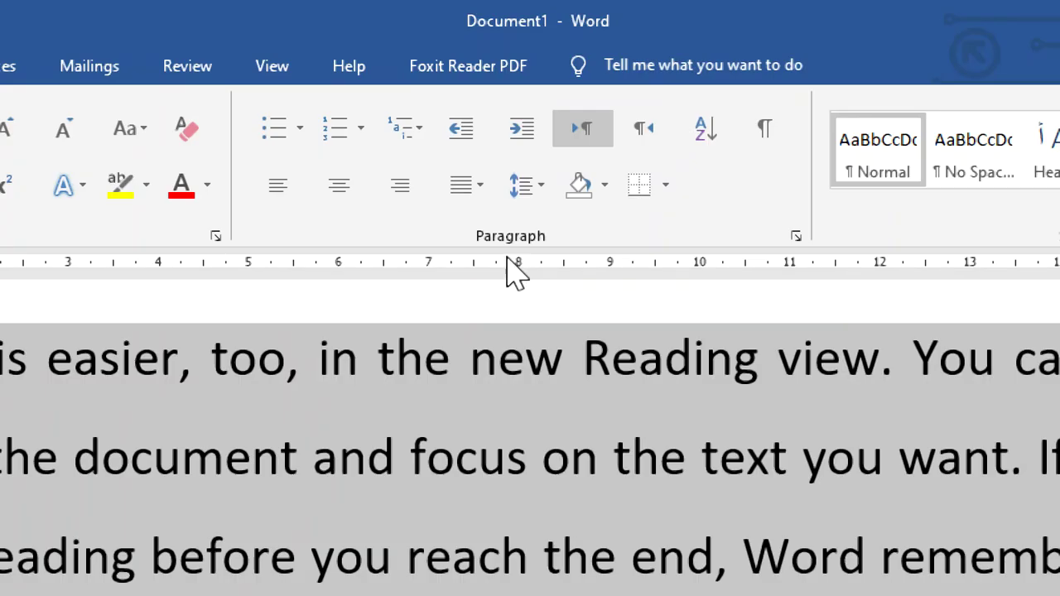
click(481, 185)
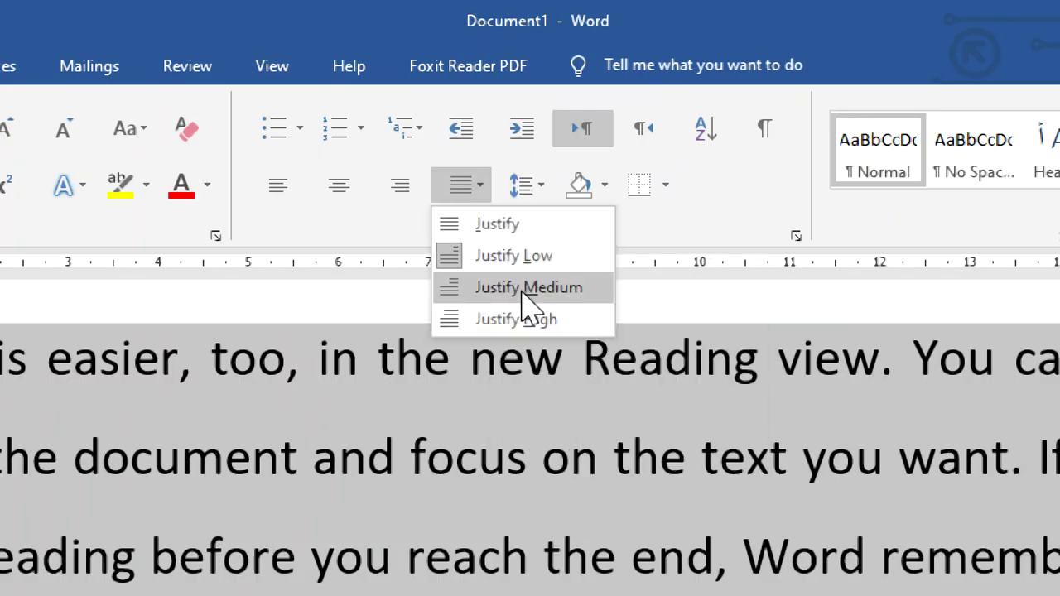
click(524, 290)
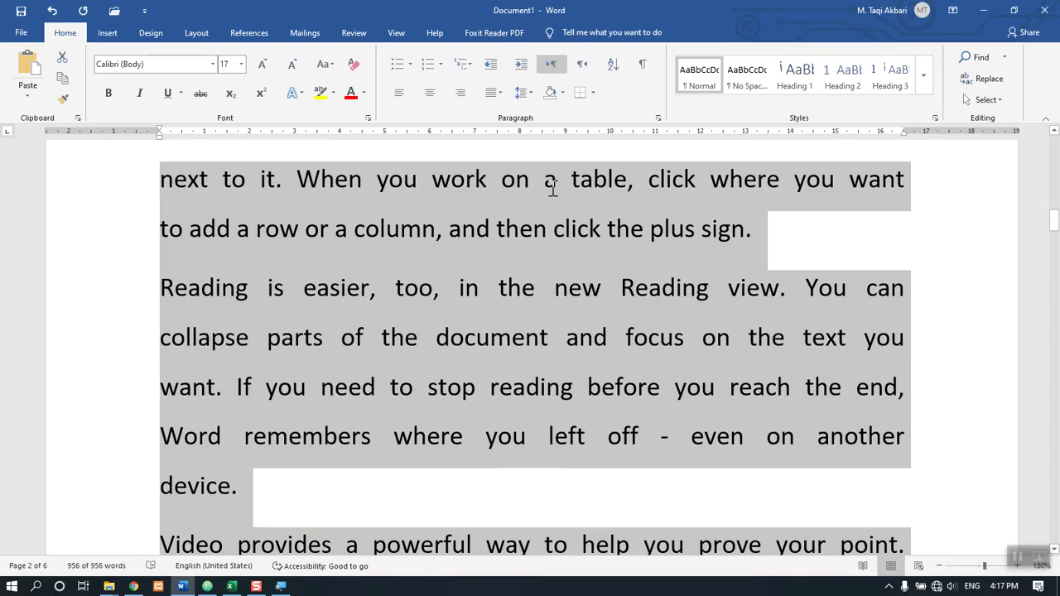
click(551, 179)
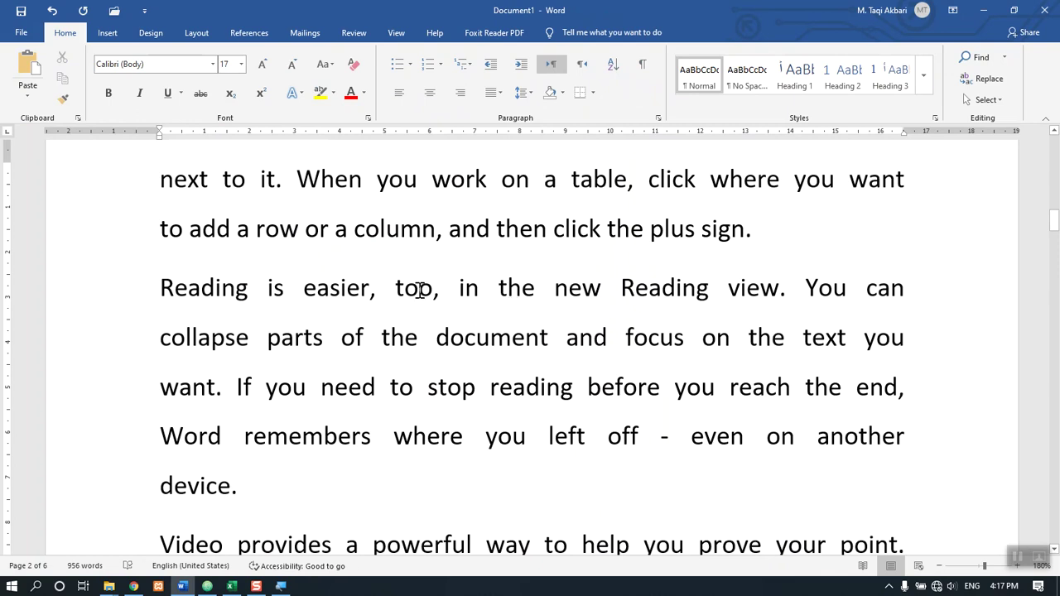
Apply Justify High to the whole document and scroll to review it.
key(ctrl+a)
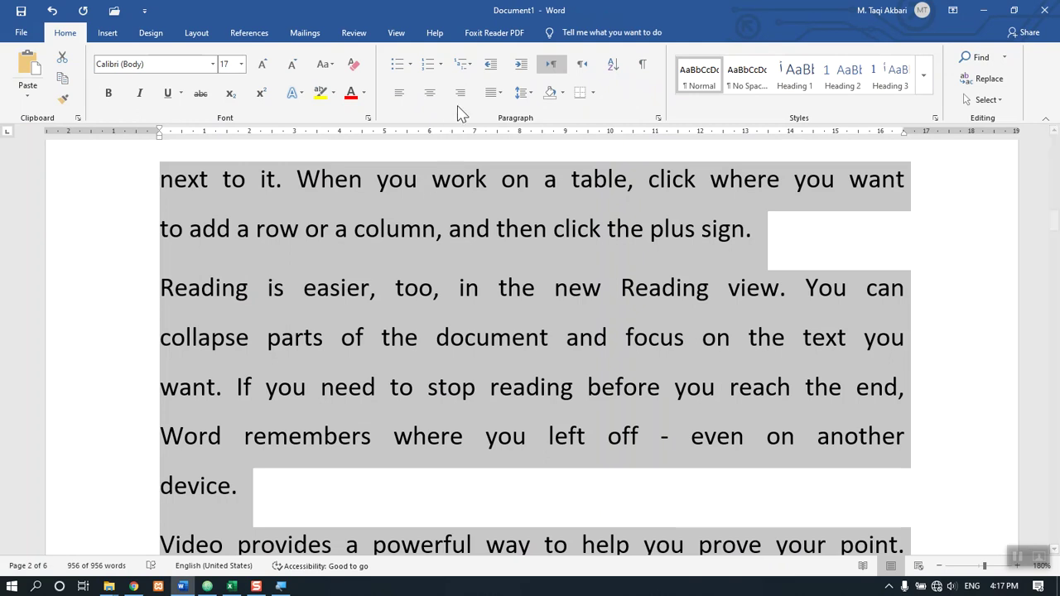
click(498, 93)
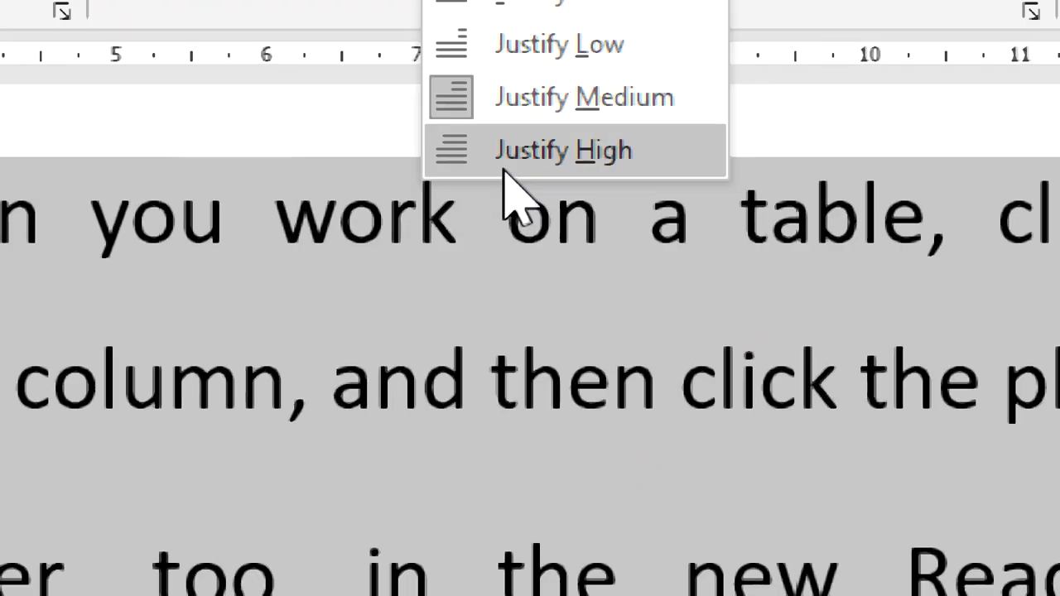
click(500, 172)
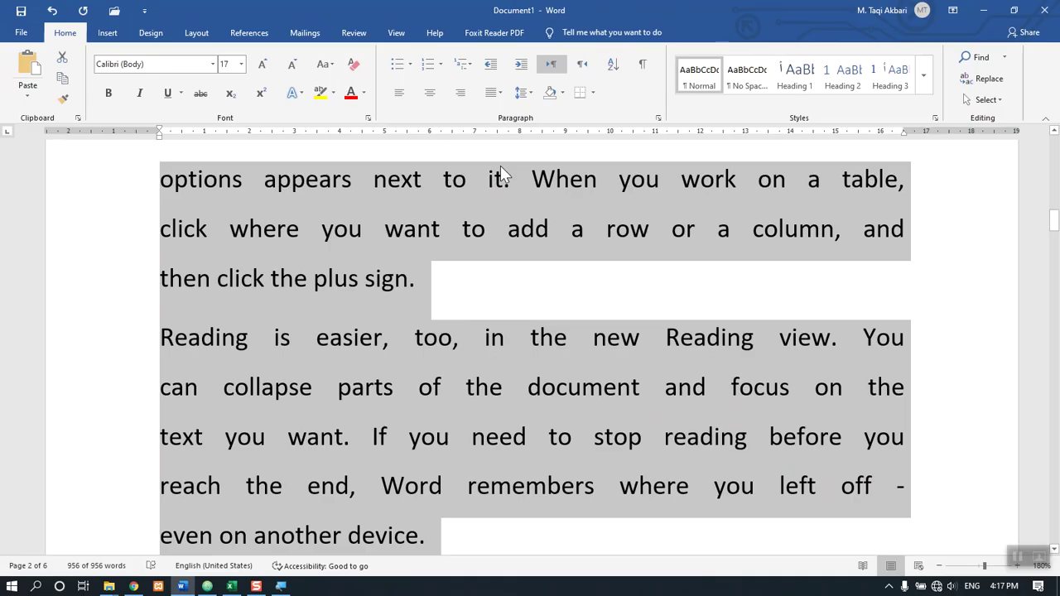
click(501, 165)
click(575, 274)
scroll(580, 296, up, 2)
scroll(610, 343, down, 3)
scroll(630, 340, down, 1)
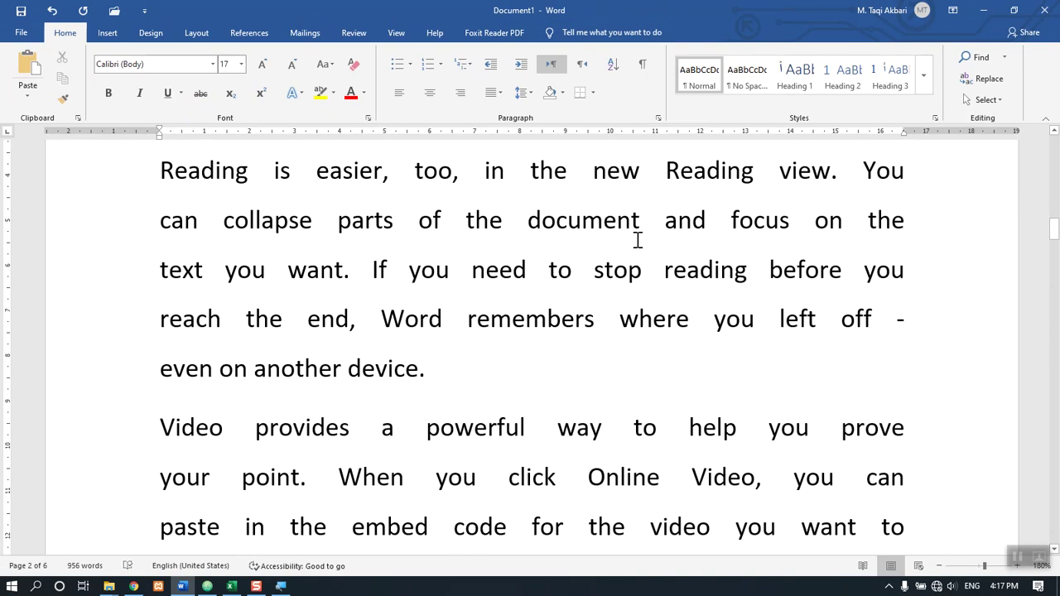
scroll(660, 323, up, 1)
scroll(662, 323, up, 6)
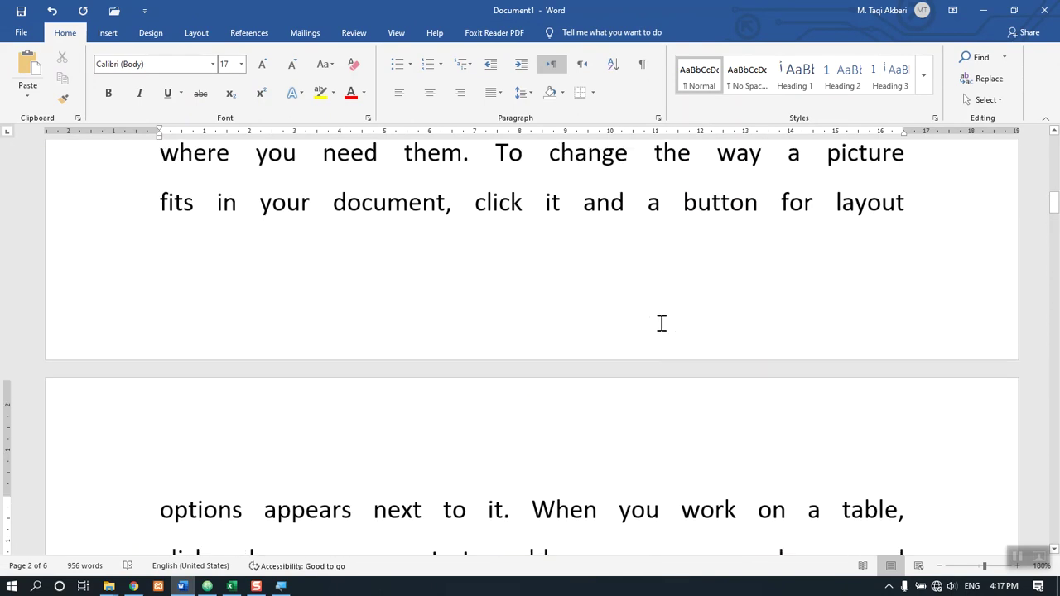
Return all the text to standard Justify and reselect the document.
key(ctrl+a)
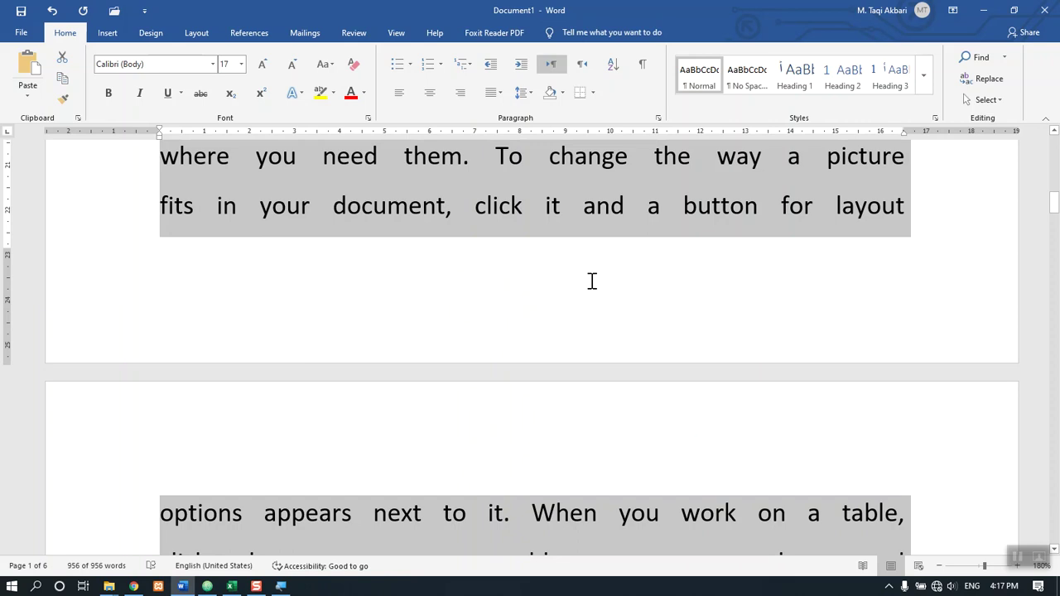
click(497, 92)
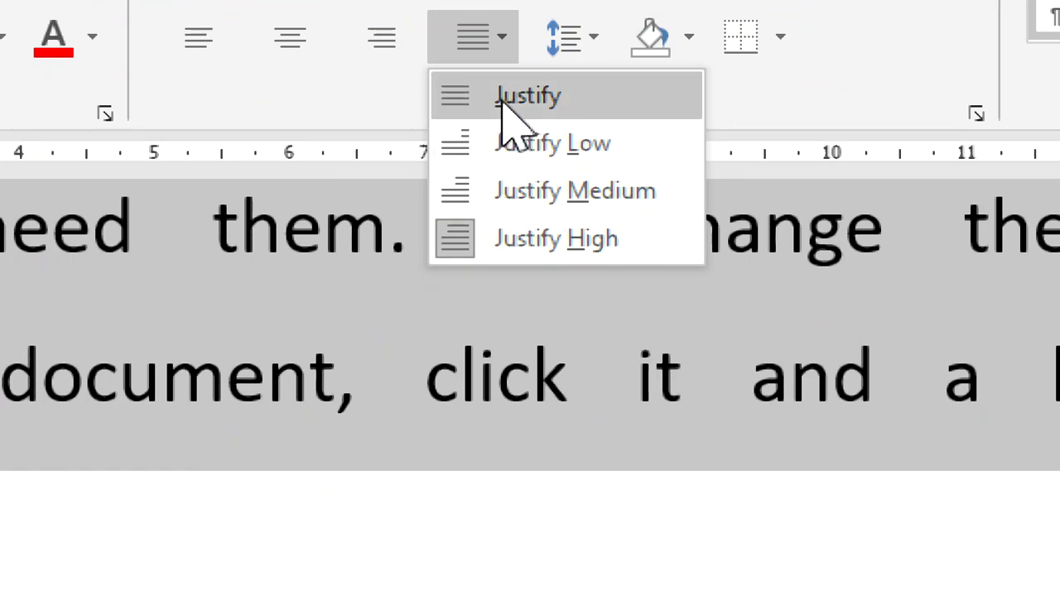
click(504, 96)
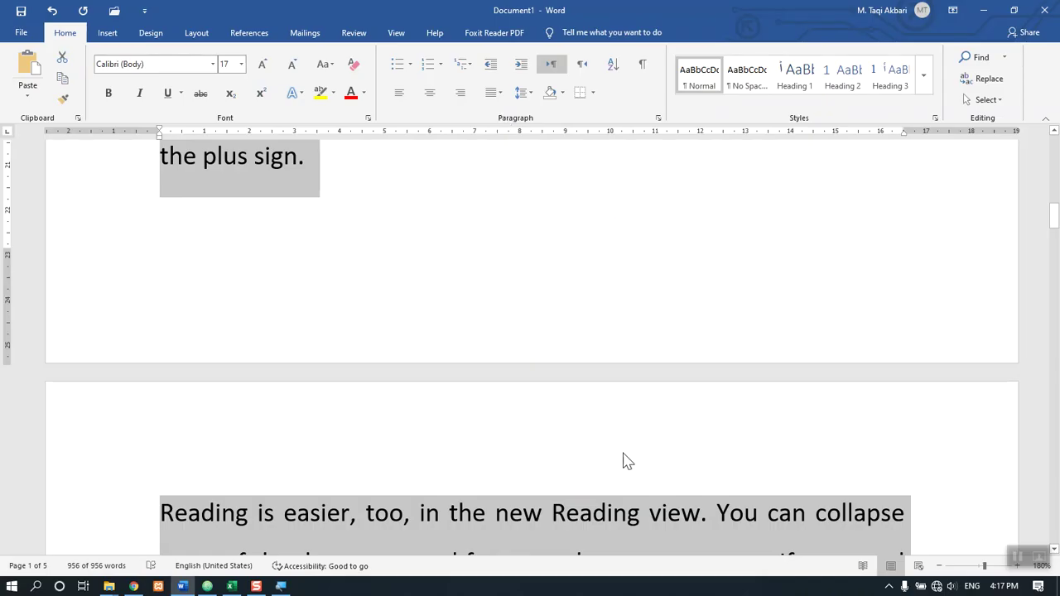
click(625, 454)
scroll(625, 458, up, 5)
scroll(625, 454, up, 4)
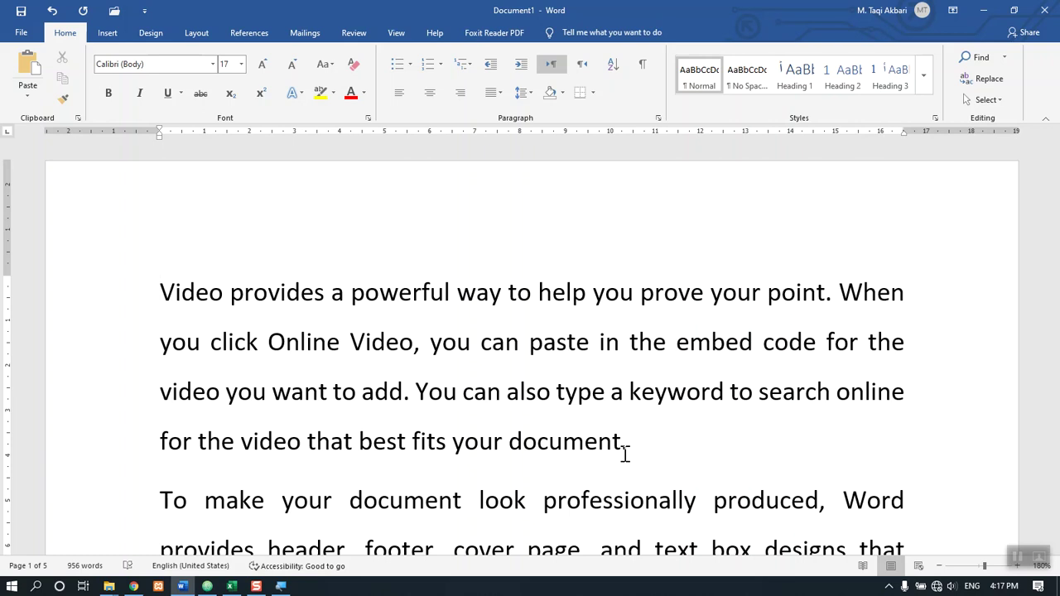
click(605, 317)
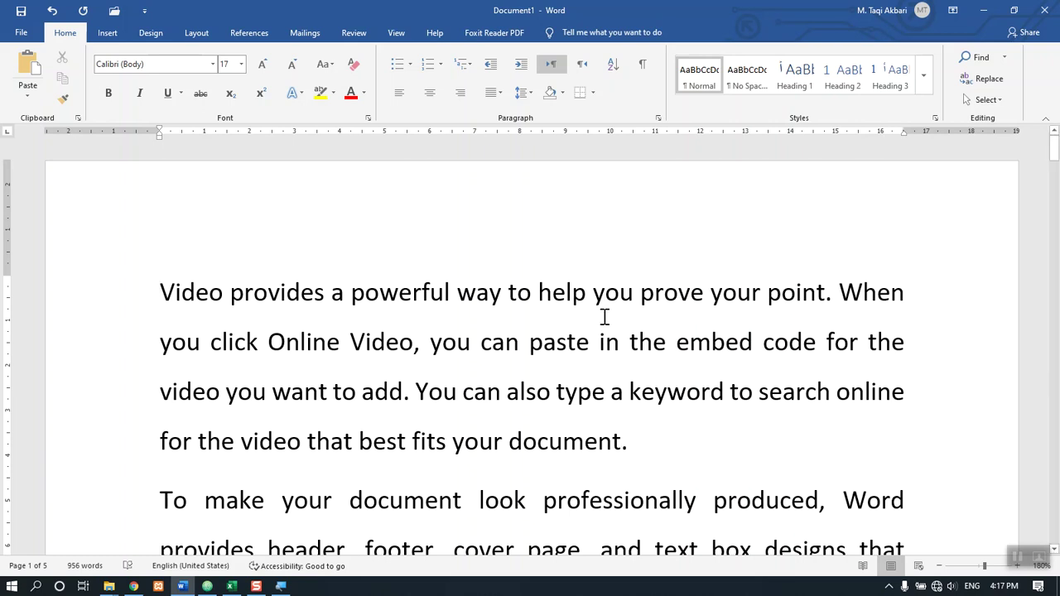
key(ctrl+a)
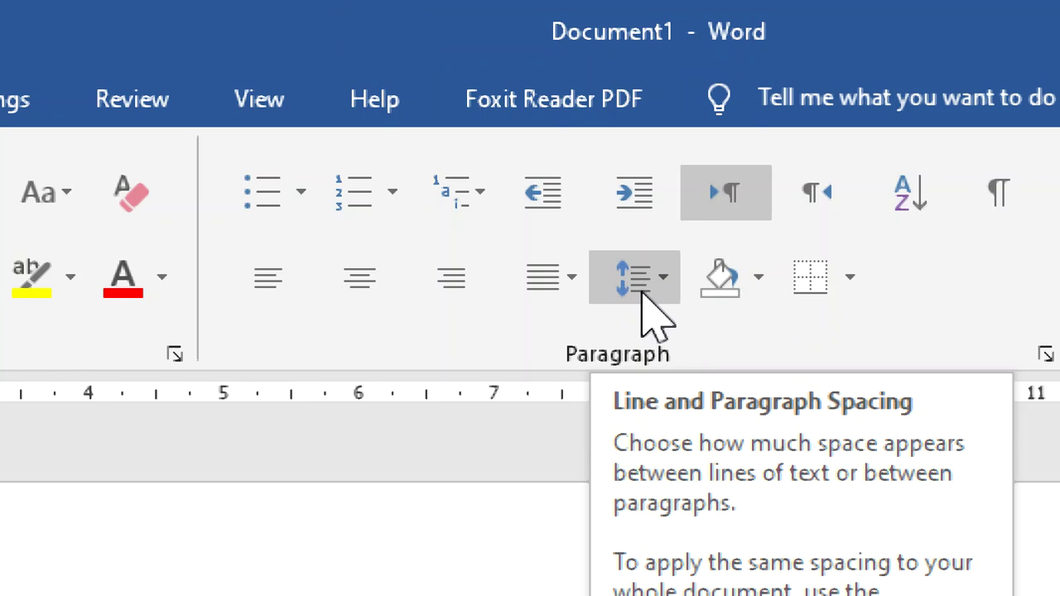
Set the whole document's line spacing to 1.0.
click(644, 292)
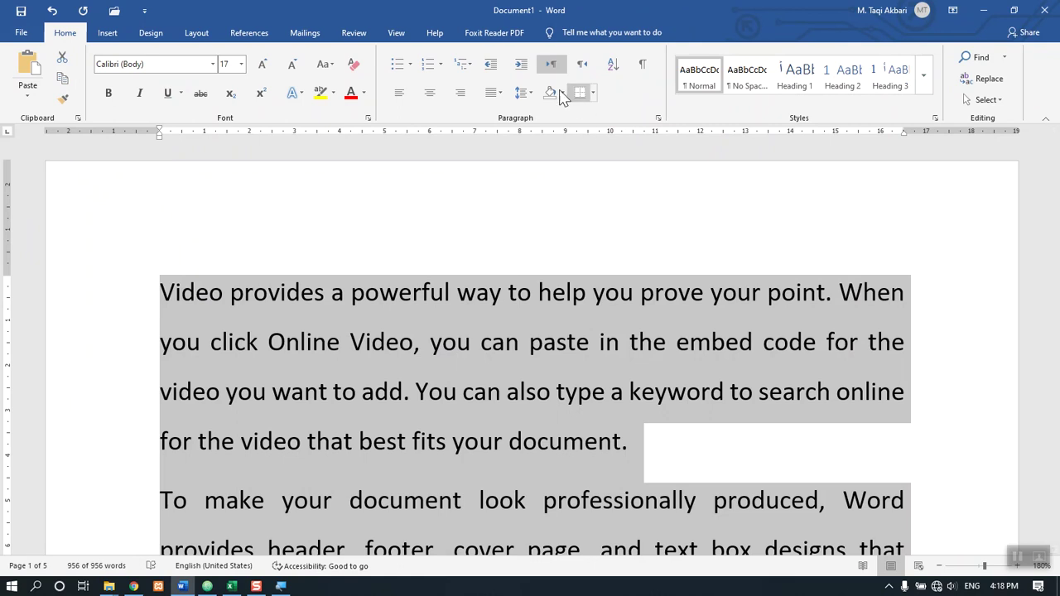
click(521, 93)
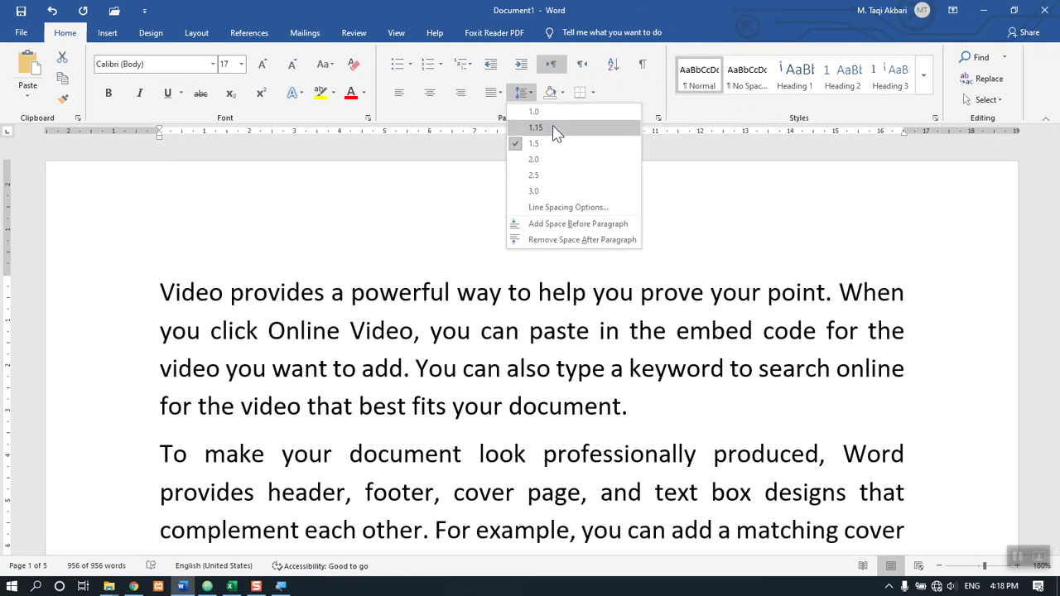
click(548, 116)
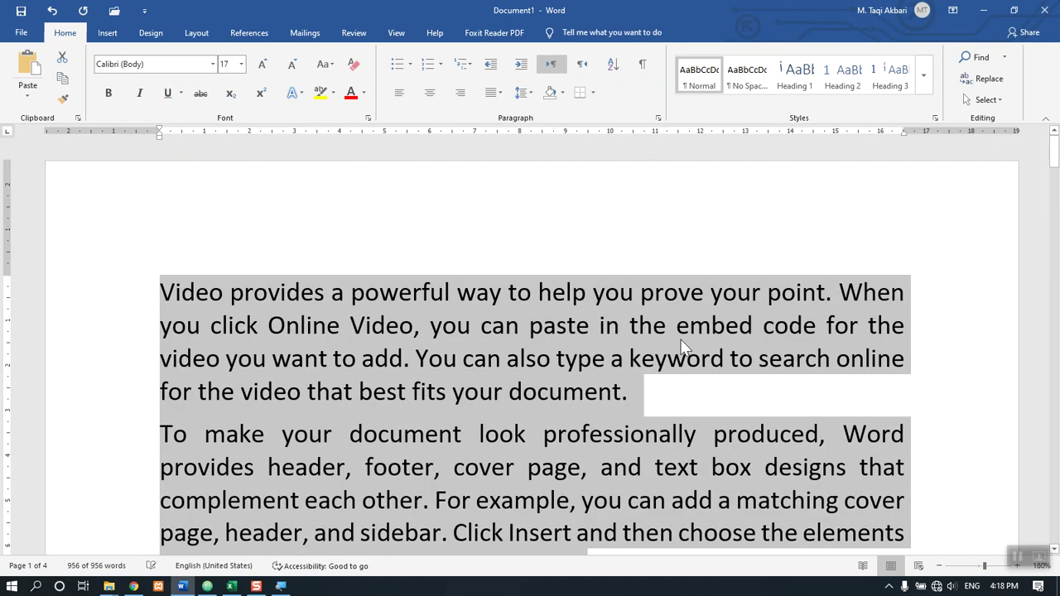
click(696, 389)
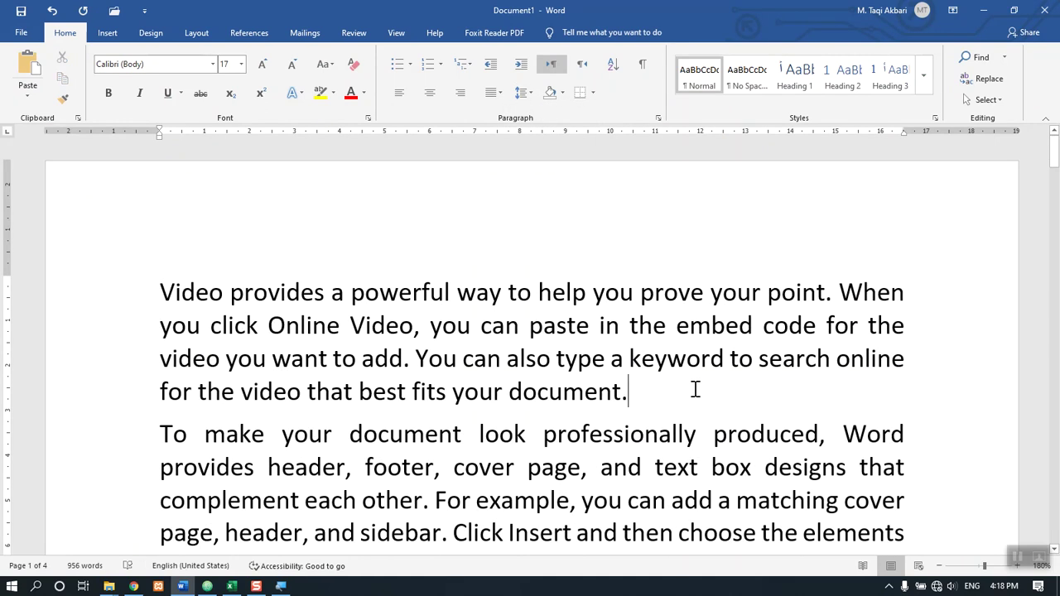
Widen the line spacing of all text to 3.0.
key(ctrl+a)
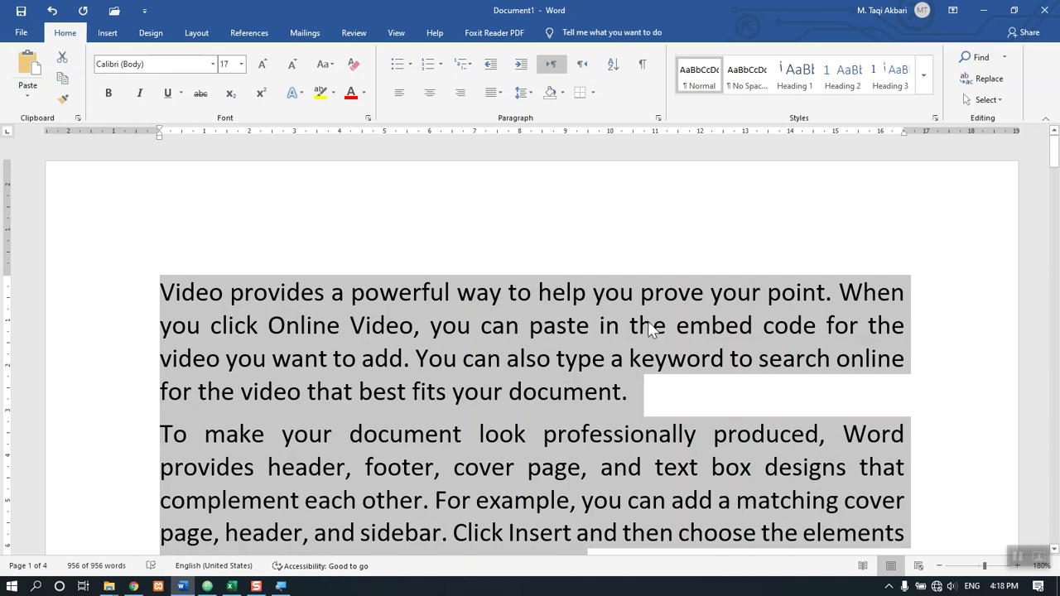
click(524, 92)
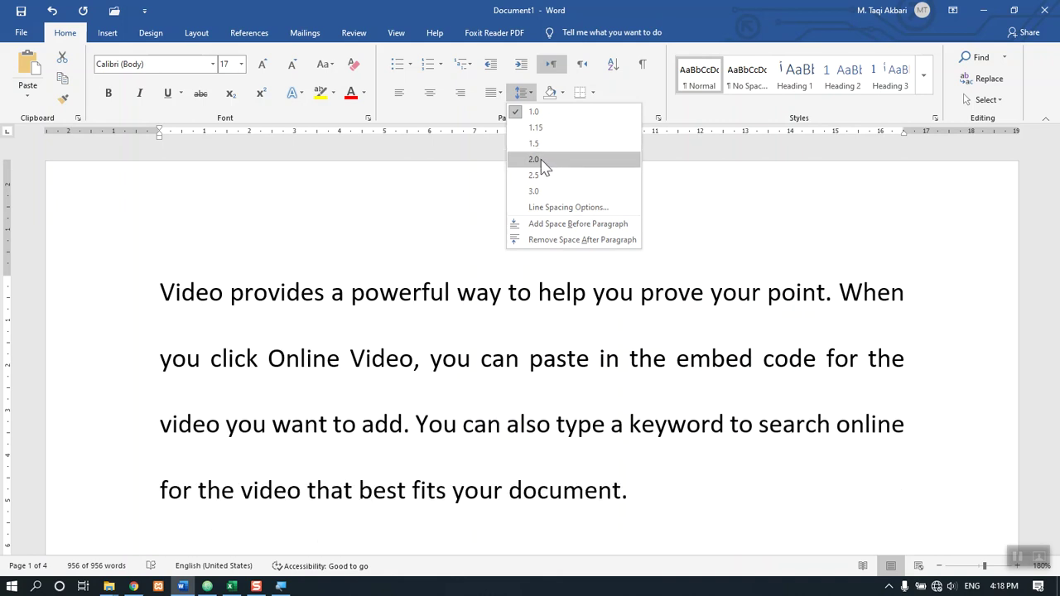
click(535, 191)
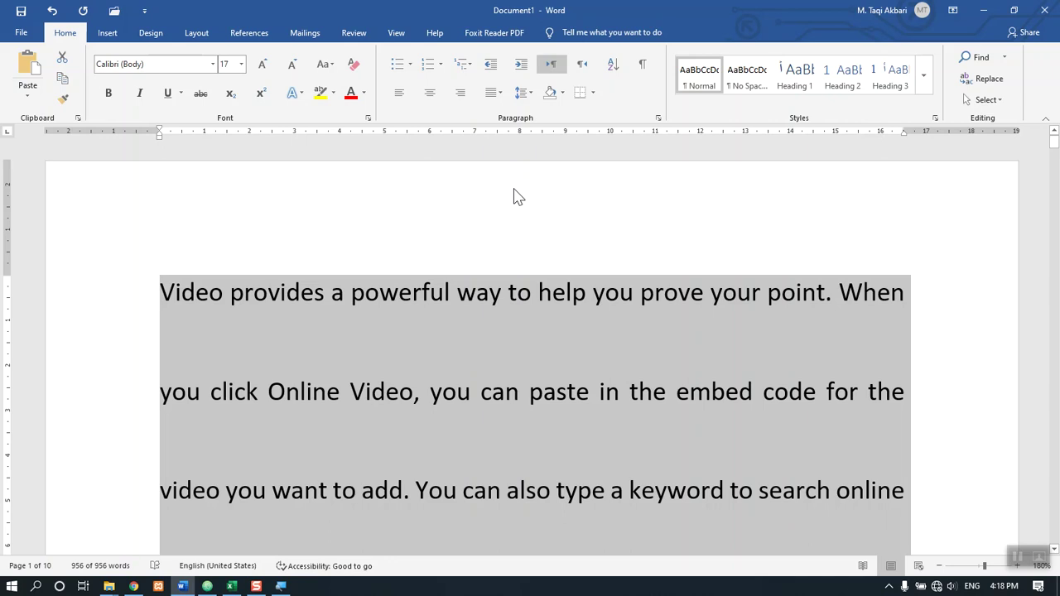
click(520, 95)
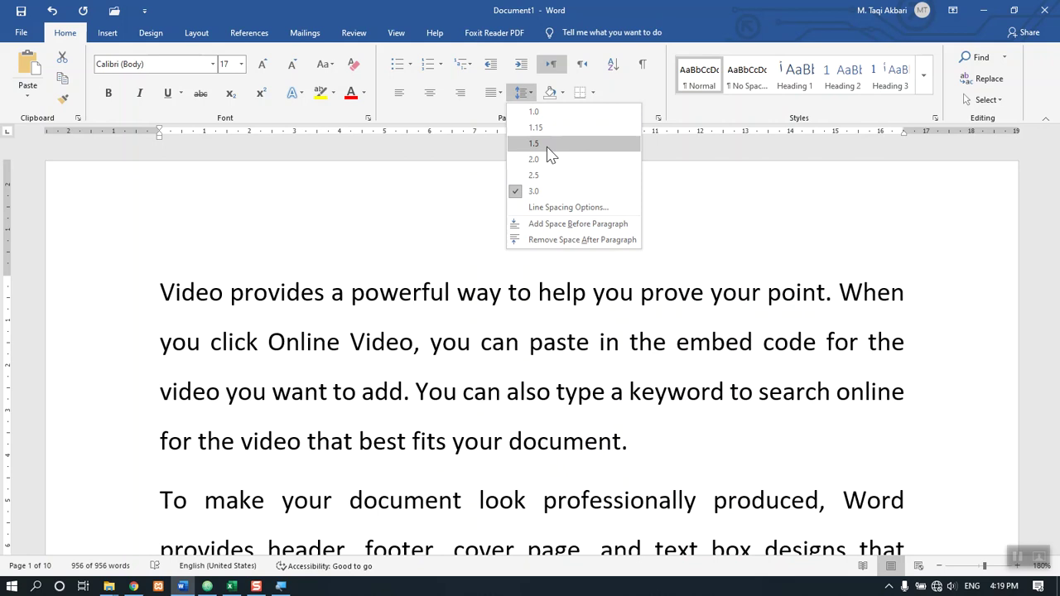
Change line spacing from 3.0 to 1.5 and confirm 1.5 is checked for all text.
key(Escape)
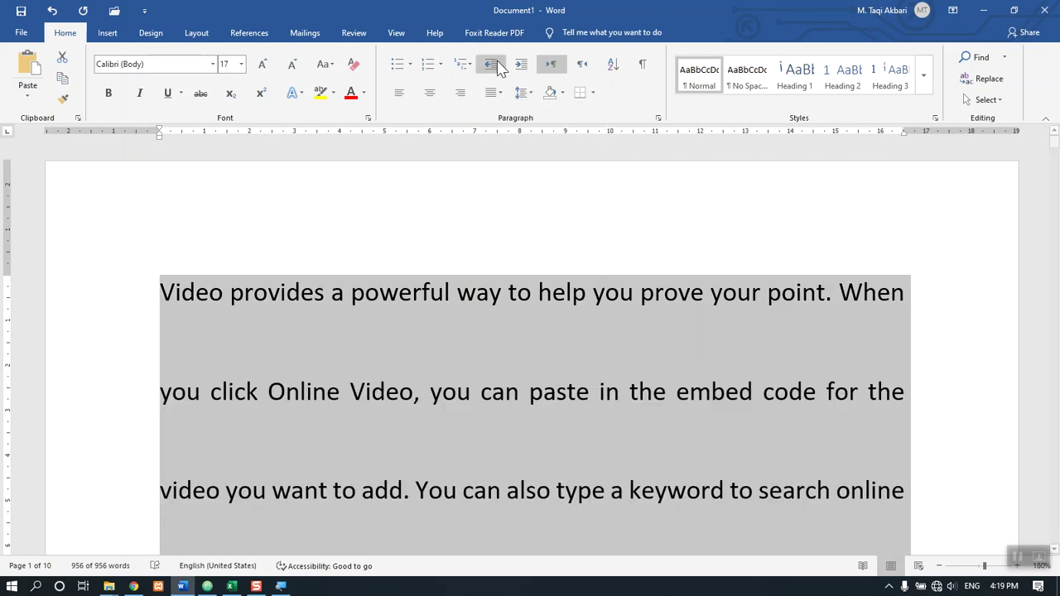
click(522, 93)
click(555, 144)
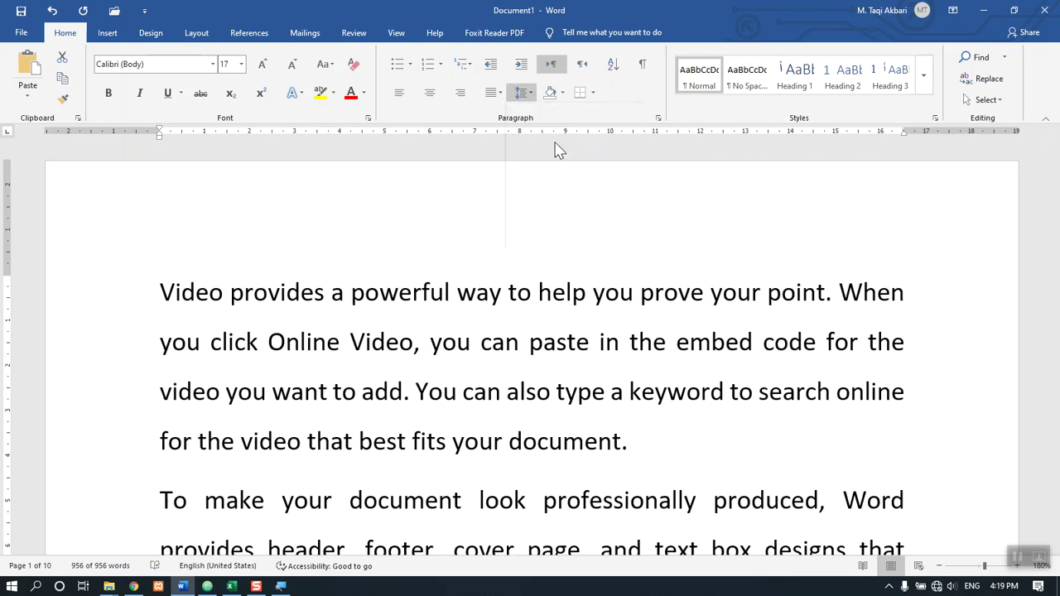
click(605, 346)
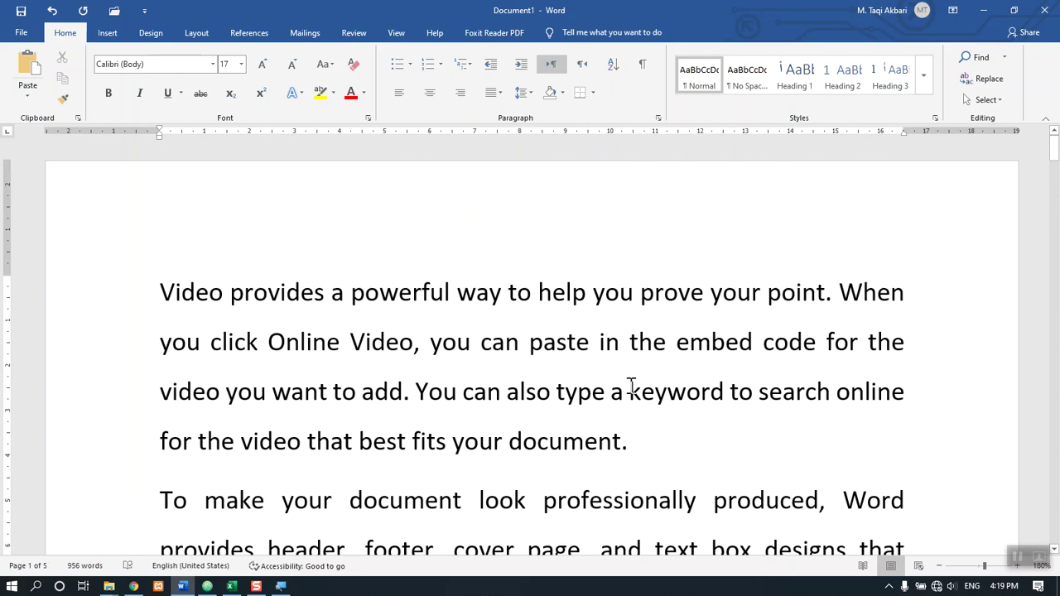
key(ctrl+a)
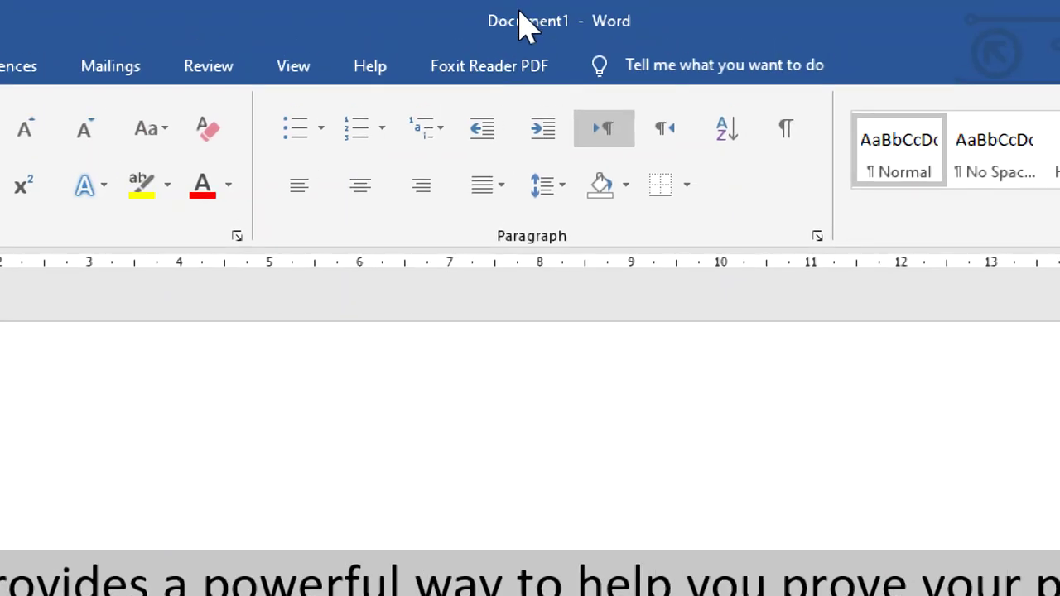
click(547, 189)
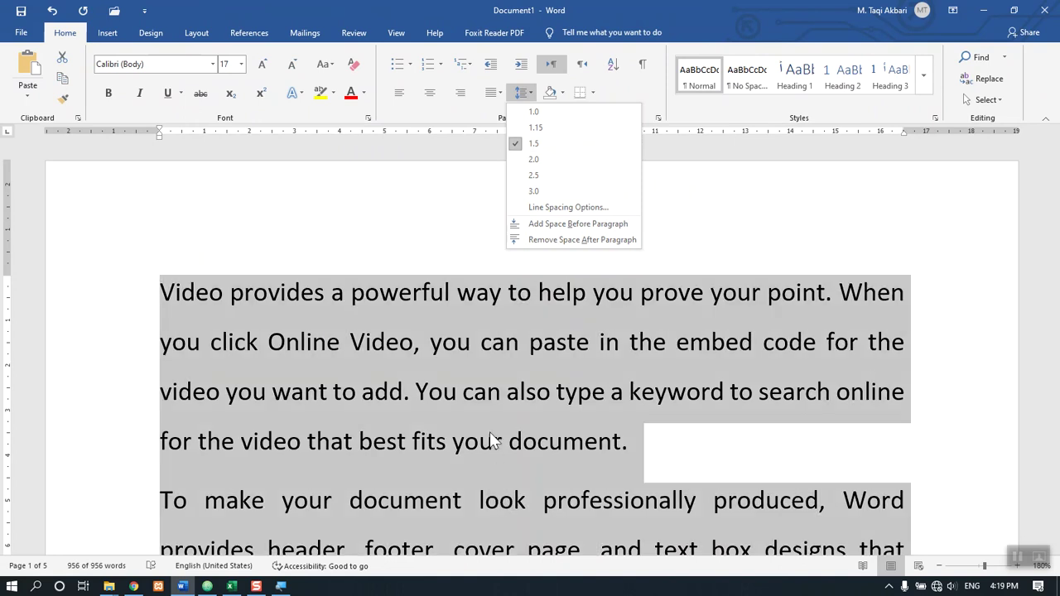
click(490, 431)
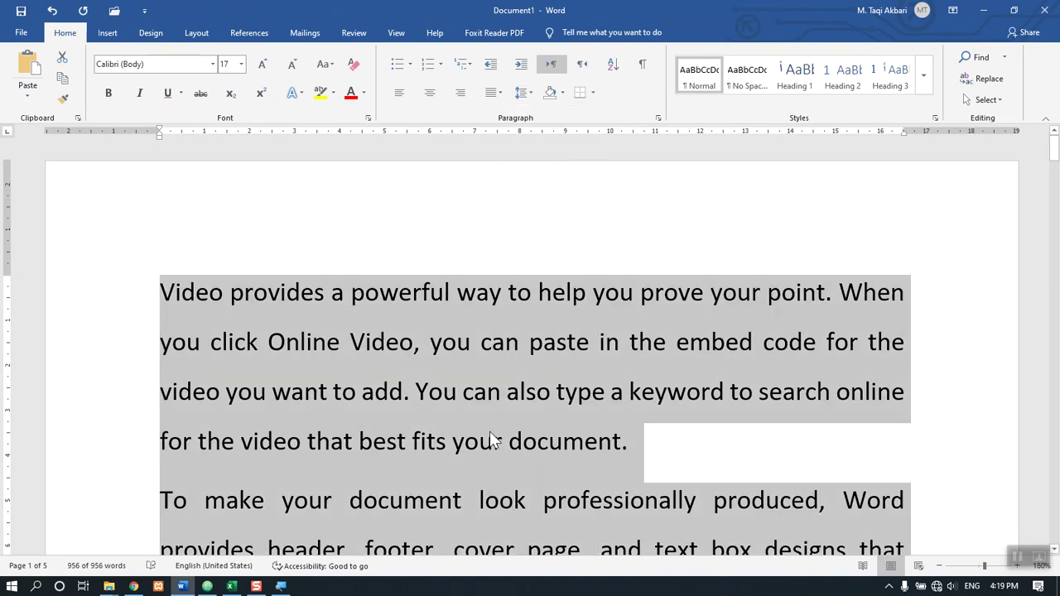
Add space before each paragraph, scroll through the now 6-page result, then select all.
click(521, 92)
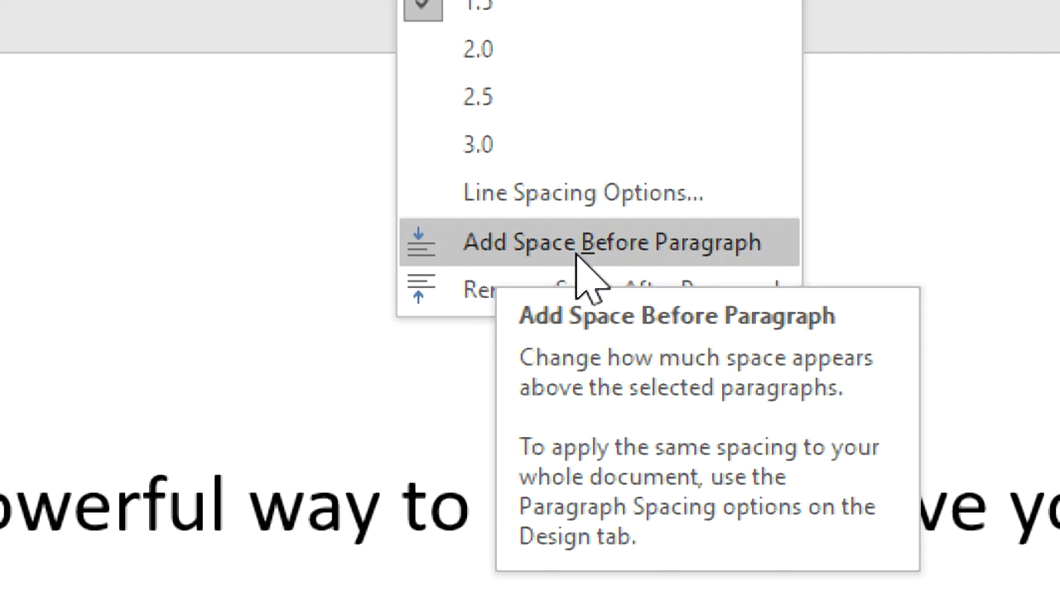
click(576, 253)
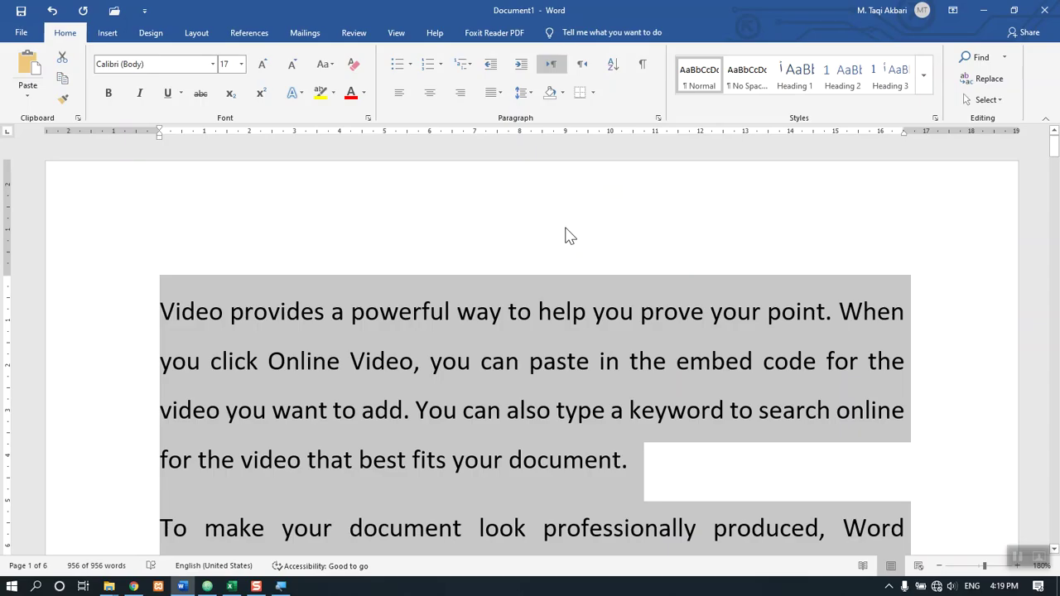
scroll(652, 461, down, 2)
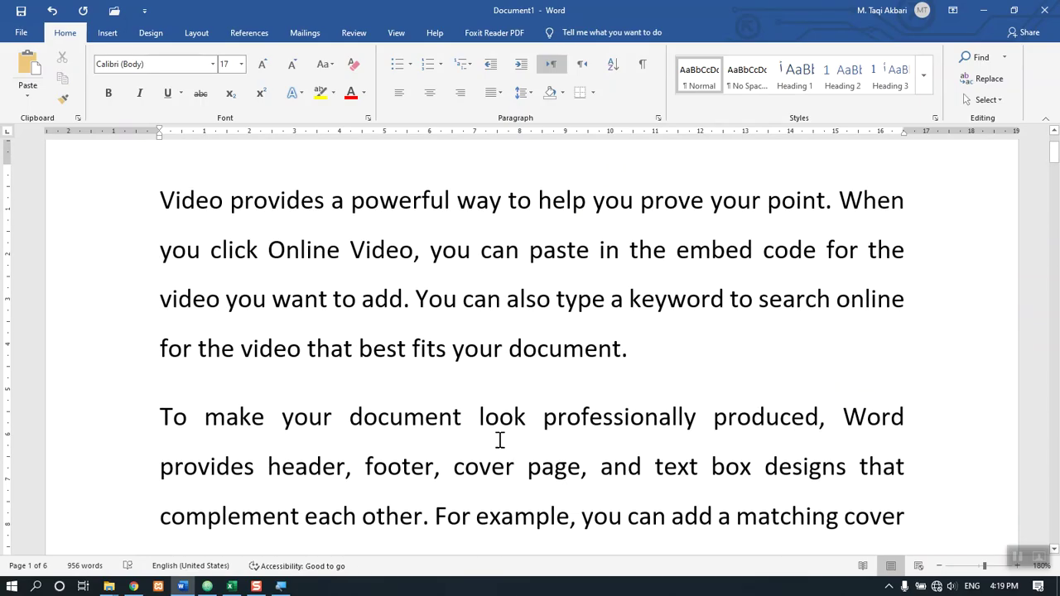
scroll(505, 440, down, 2)
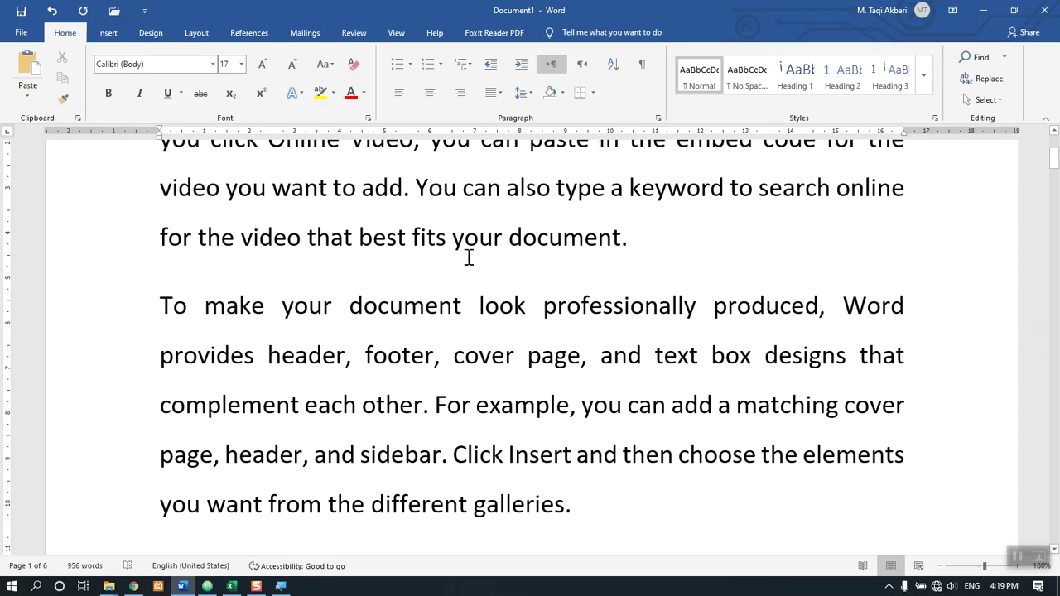
scroll(514, 411, down, 2)
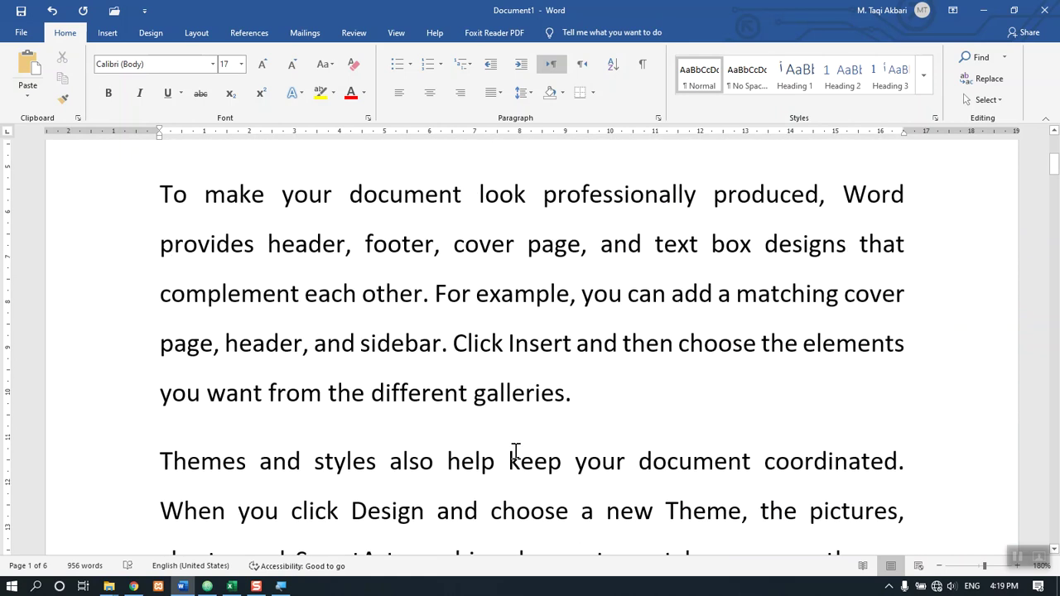
scroll(514, 452, down, 1)
scroll(495, 467, down, 2)
scroll(469, 390, down, 3)
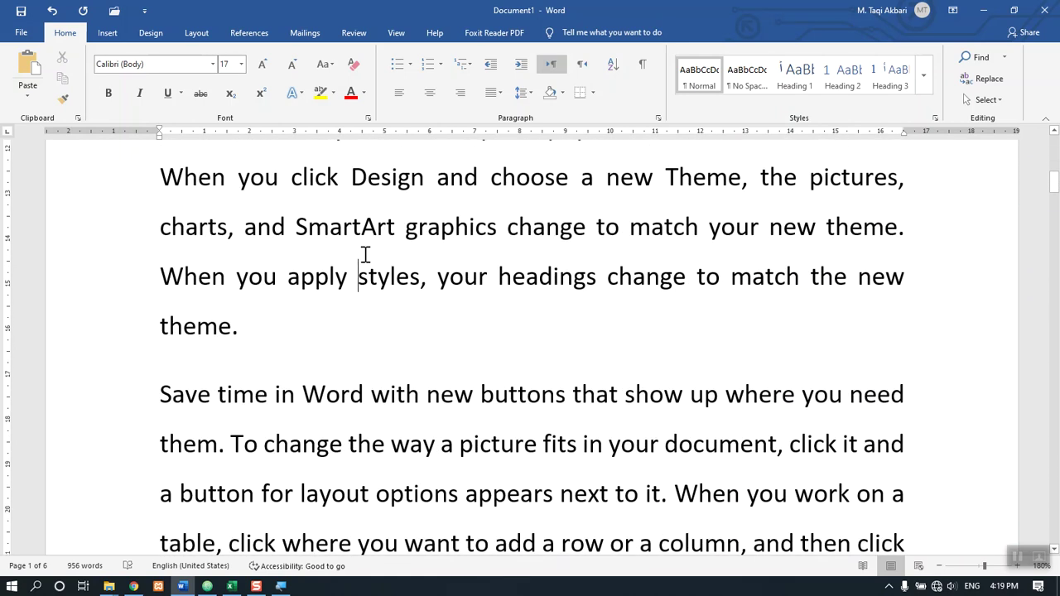
key(ctrl+a)
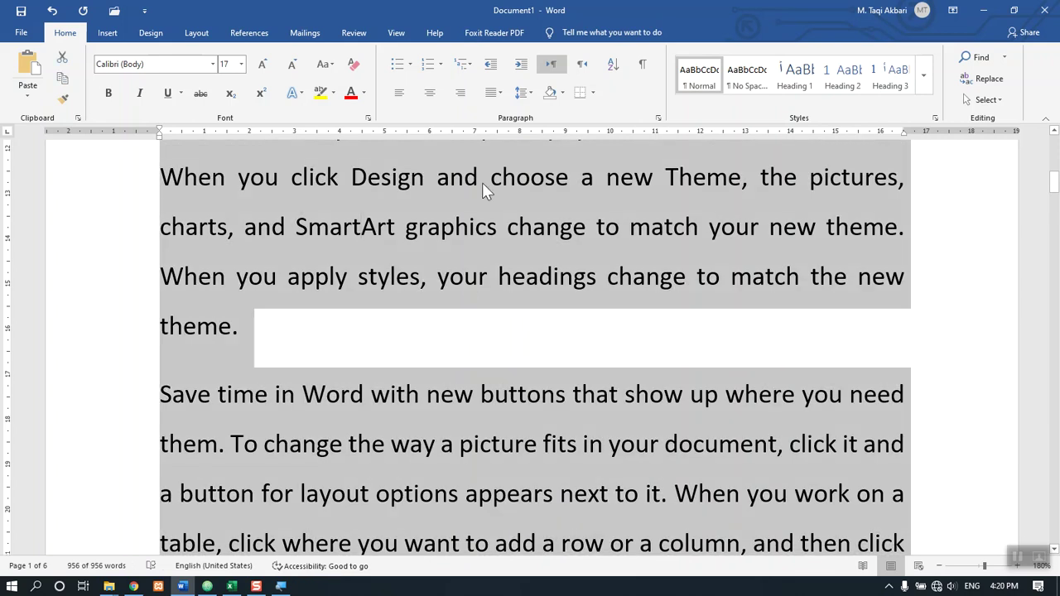
Remove both the space before and the space after every paragraph, then reselect all.
click(524, 96)
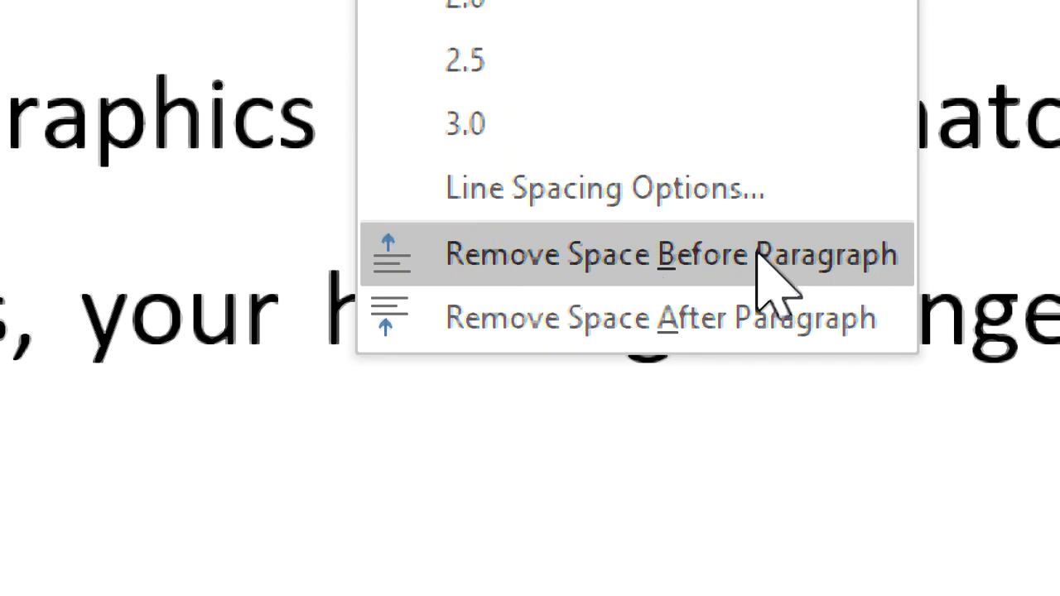
click(757, 253)
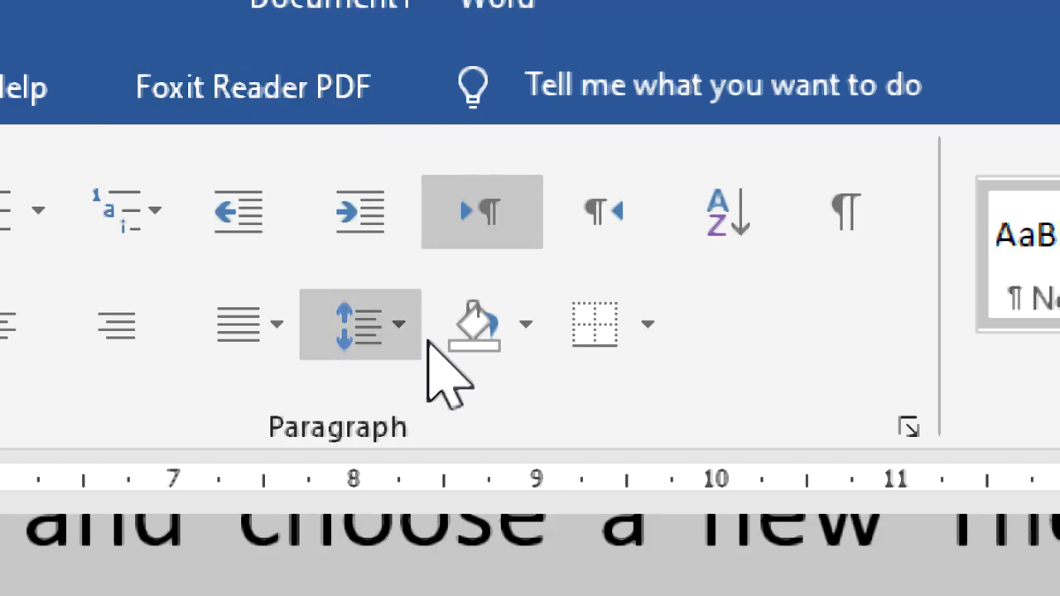
click(360, 324)
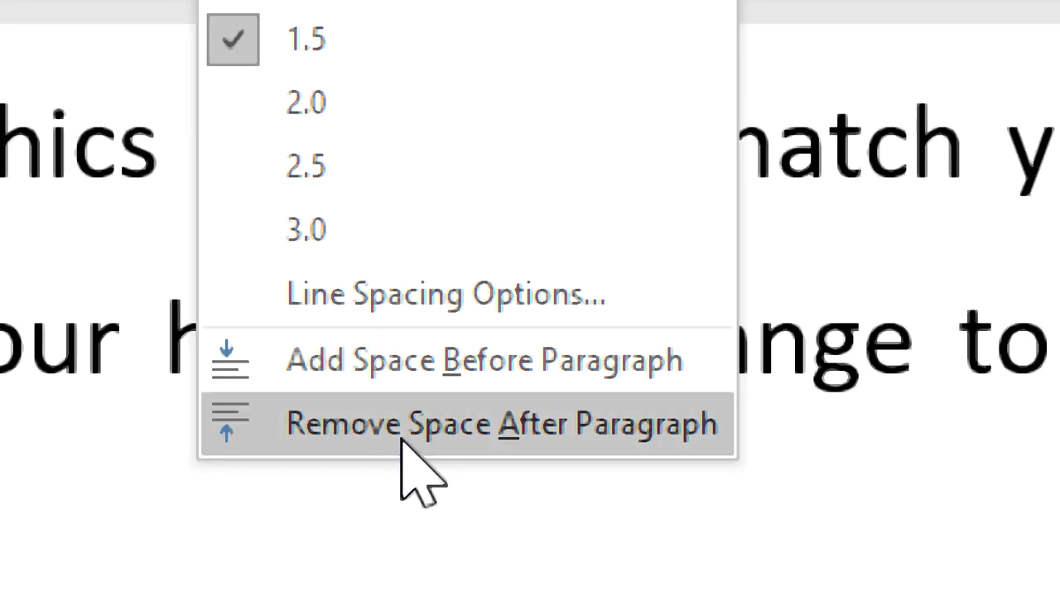
click(402, 440)
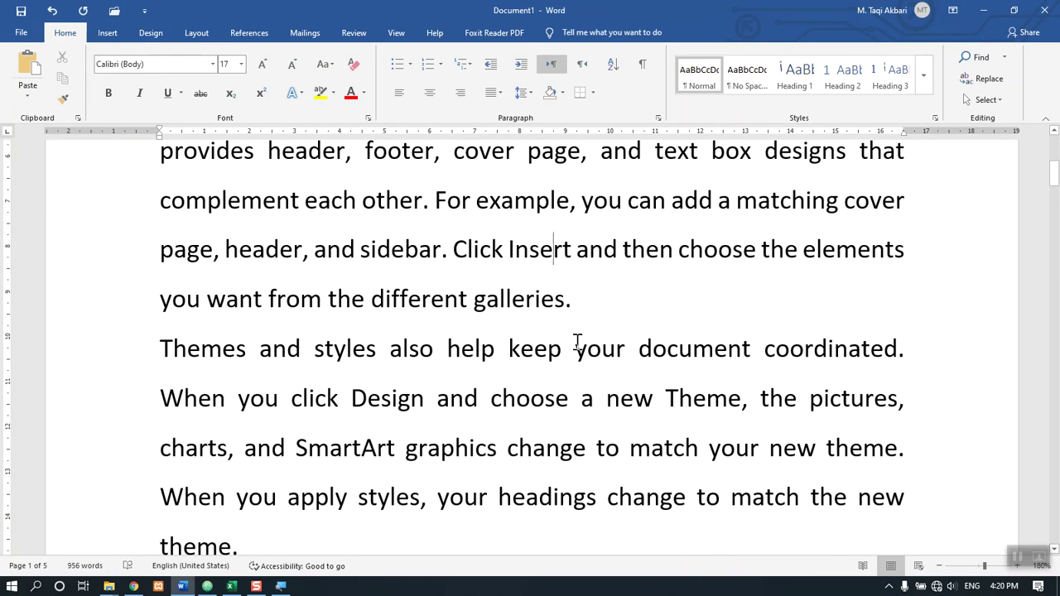
drag(564, 350, 640, 352)
click(372, 298)
key(ctrl+a)
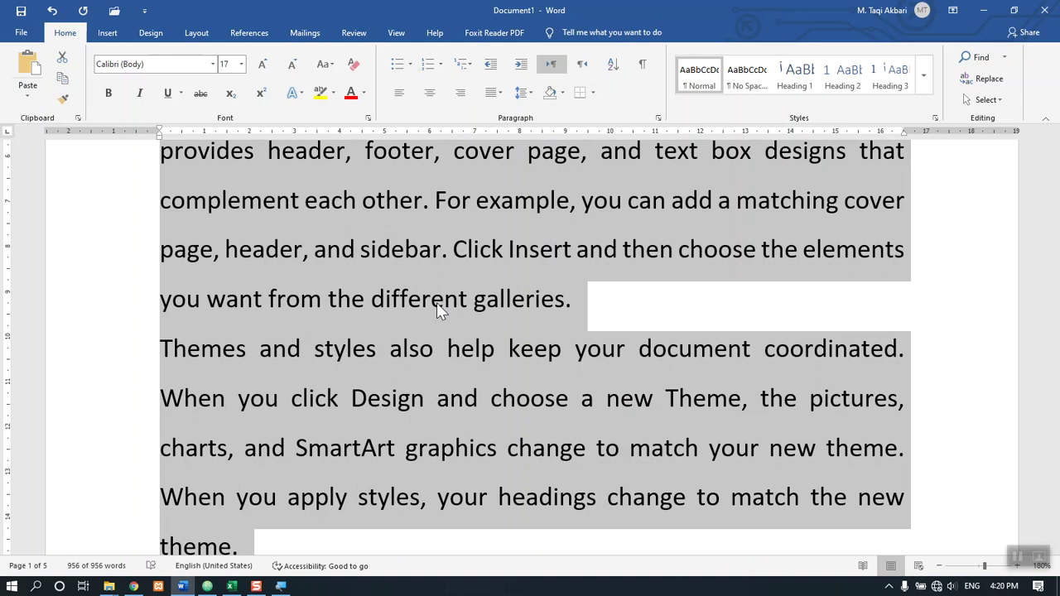
In the Paragraph dialog, keep Justified and Body Text, and raise Spacing Before to 24 pt.
click(524, 93)
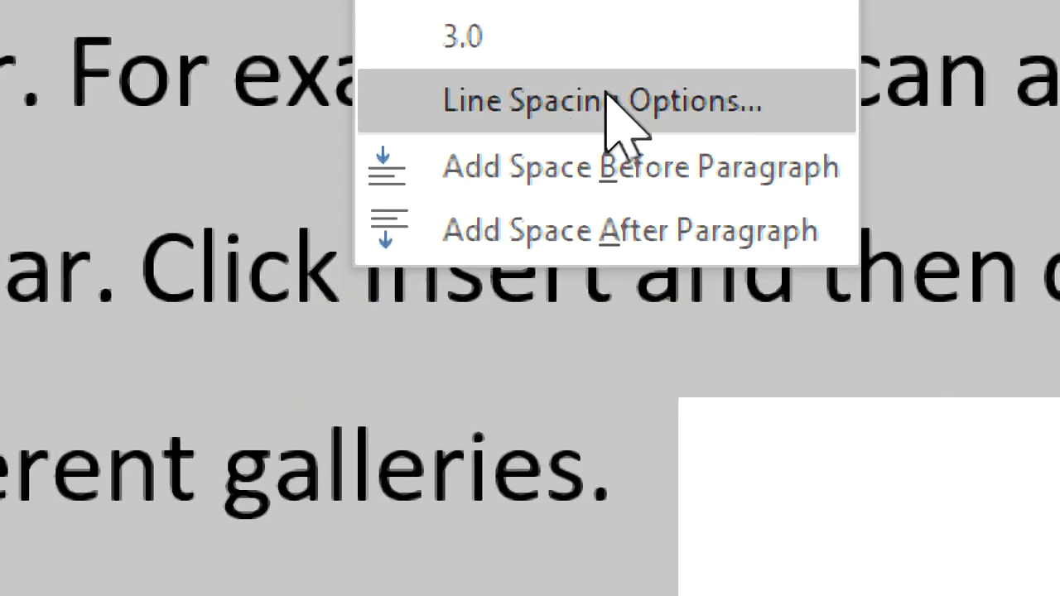
click(607, 96)
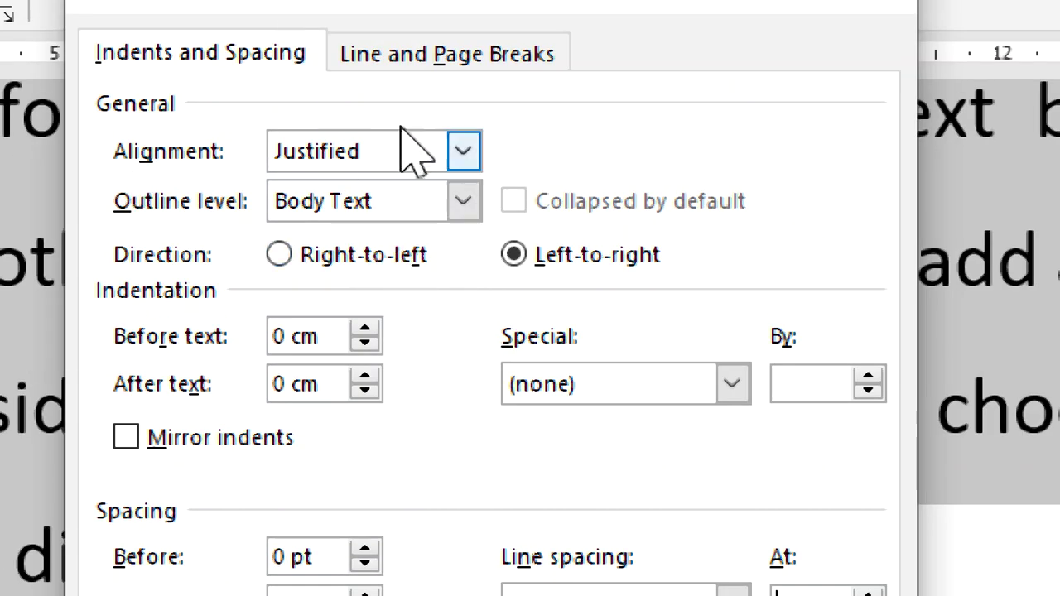
click(365, 153)
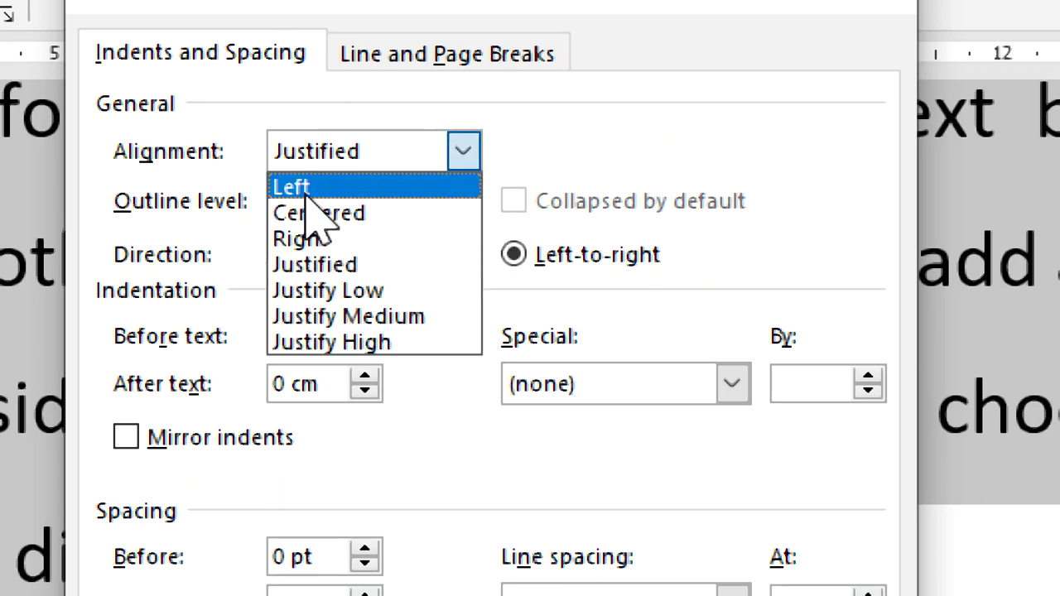
click(665, 128)
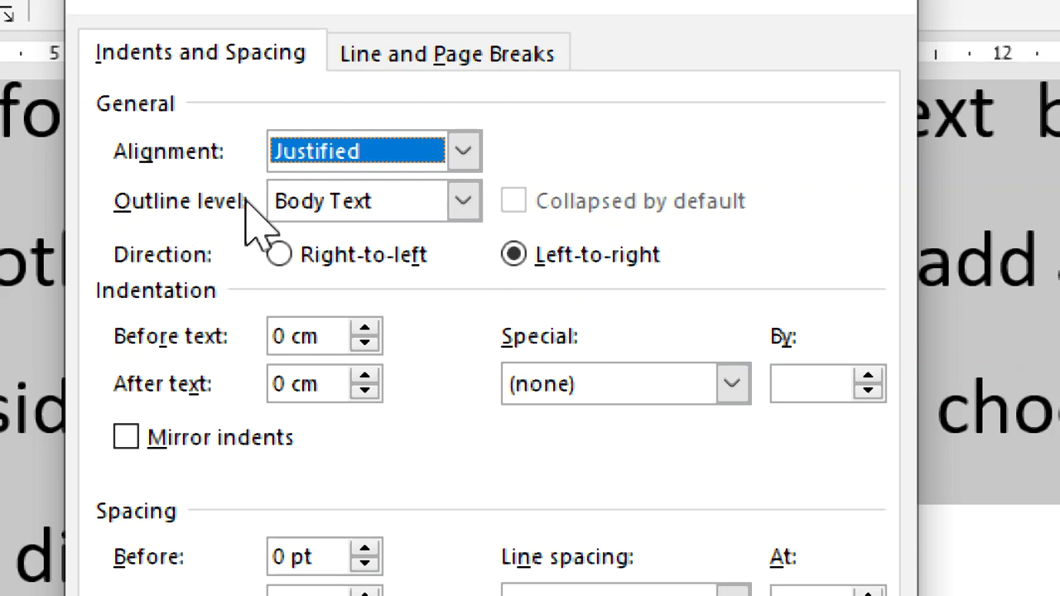
click(331, 203)
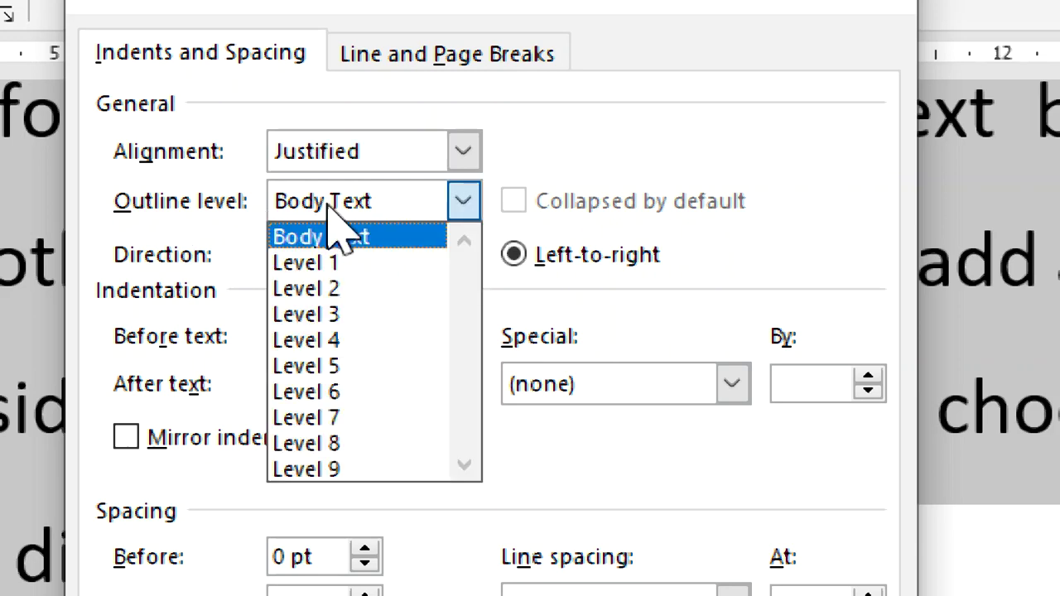
click(336, 232)
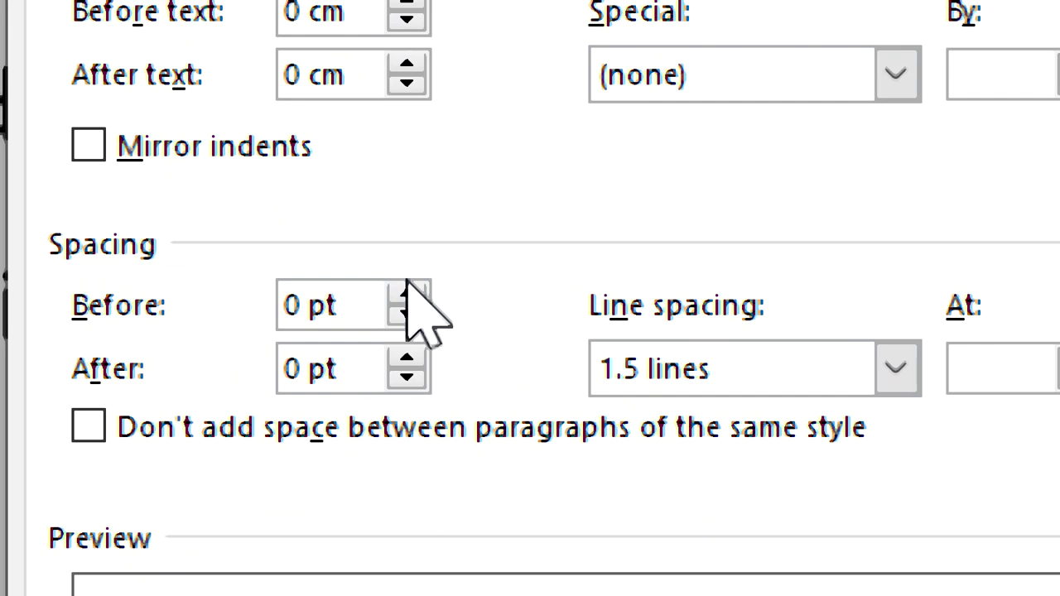
click(406, 294)
click(406, 294)
click(405, 294)
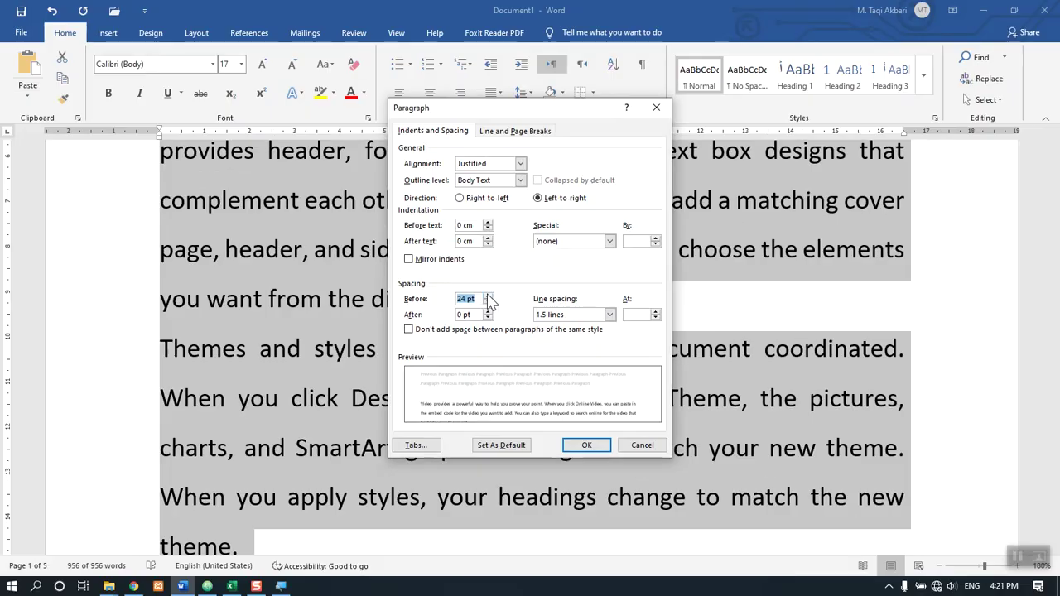
click(586, 445)
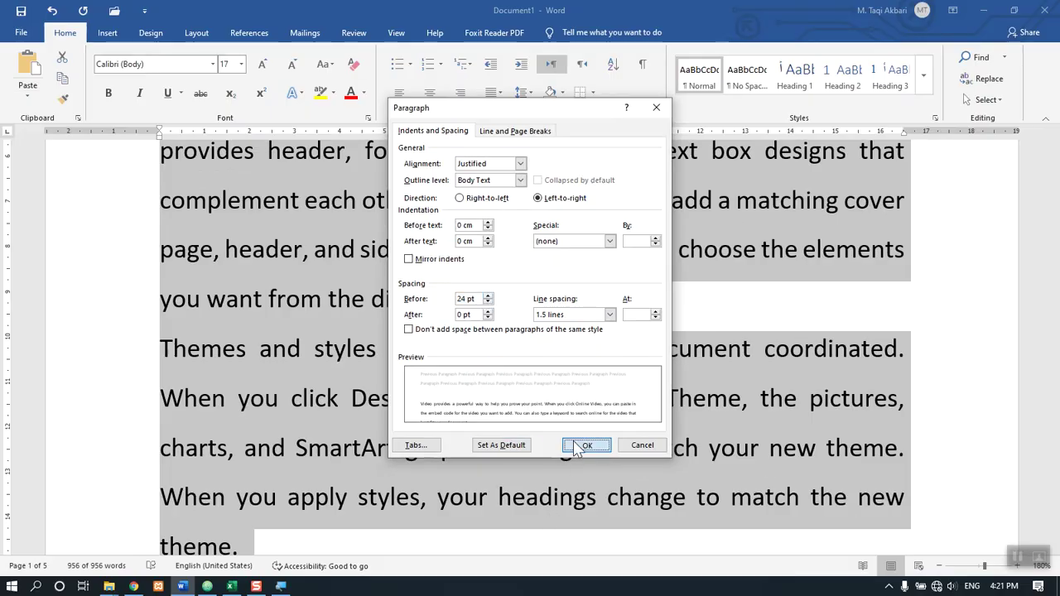
Check the new 24 pt gaps by selecting paragraphs' first lines, then select all.
scroll(558, 403, up, 5)
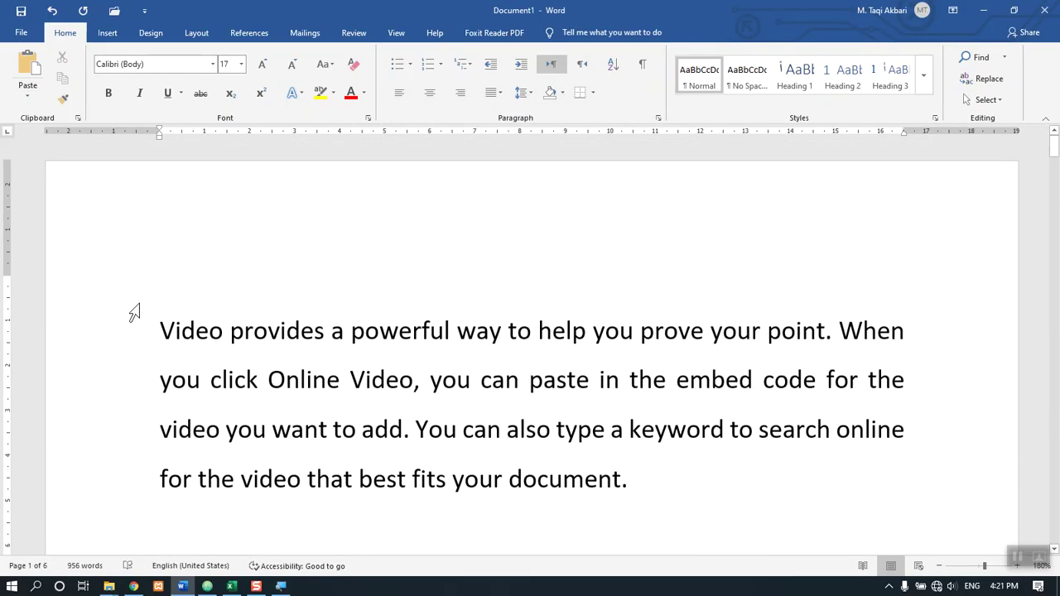
click(133, 313)
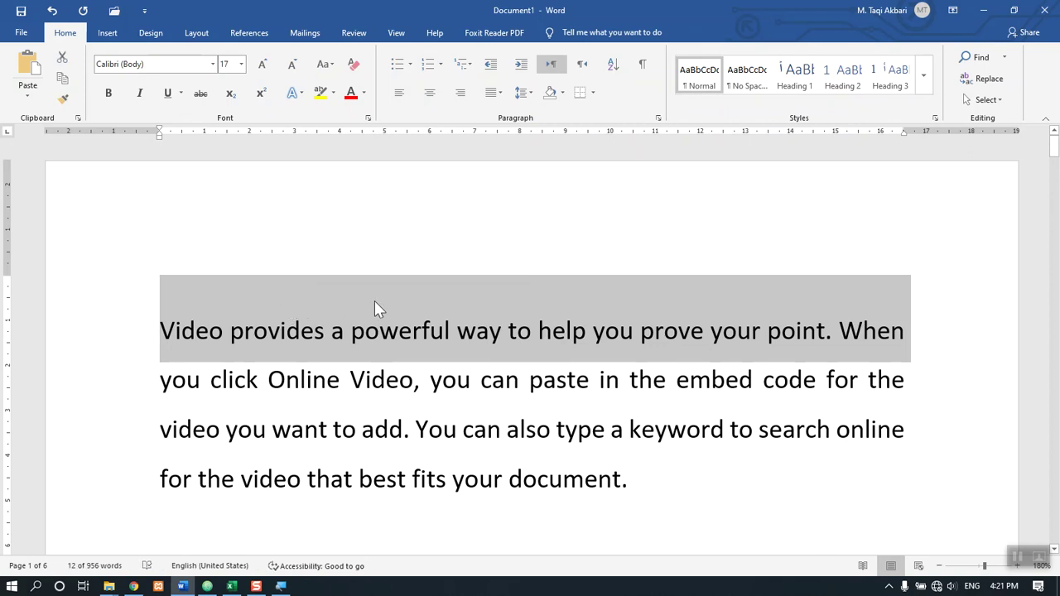
scroll(480, 389, down, 2)
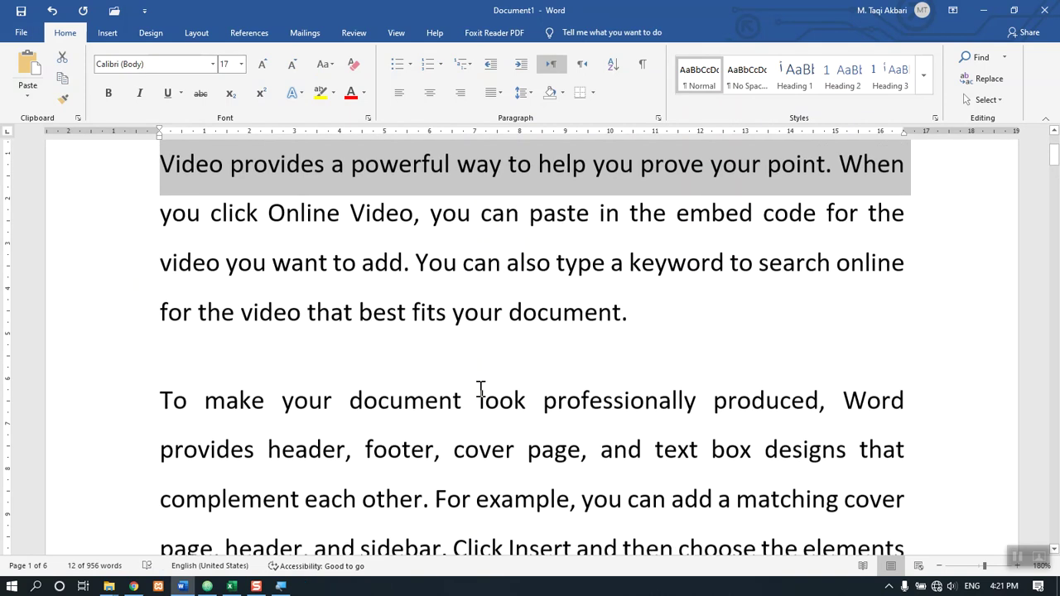
click(227, 401)
click(142, 402)
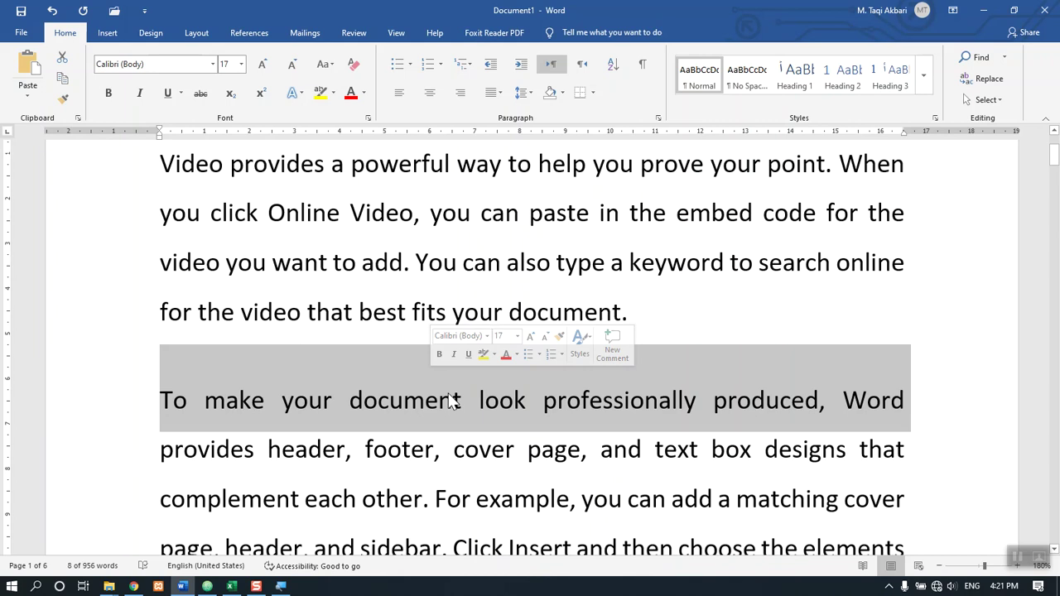
scroll(524, 409, down, 1)
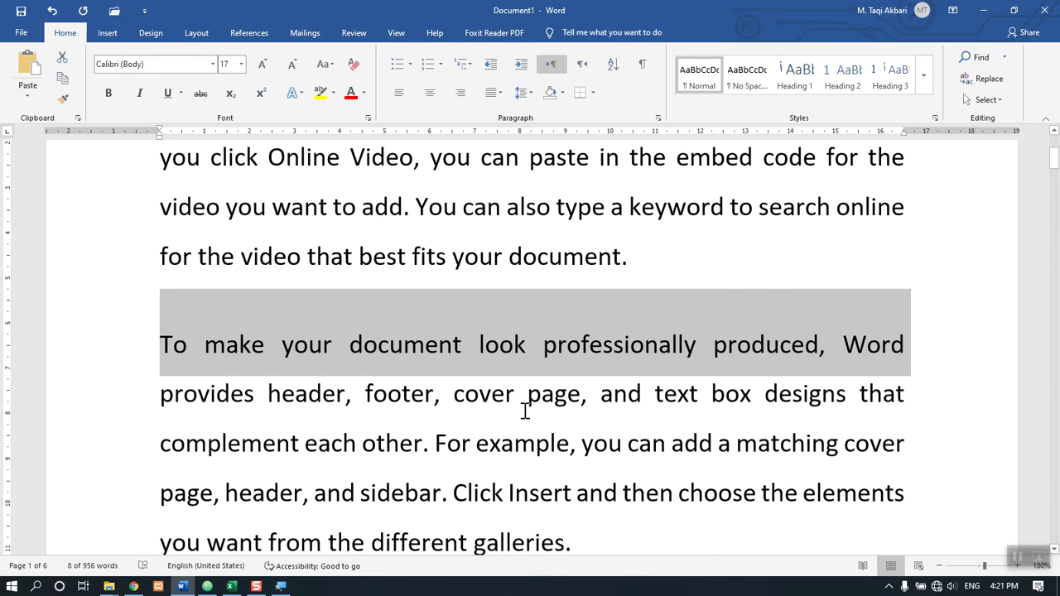
scroll(524, 411, down, 1)
click(524, 378)
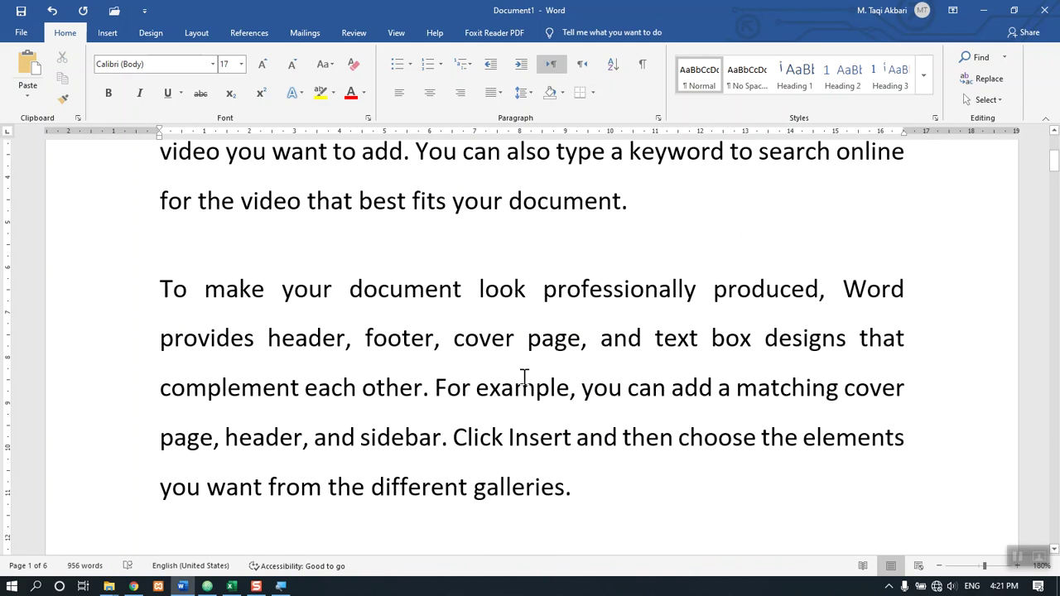
key(ctrl+a)
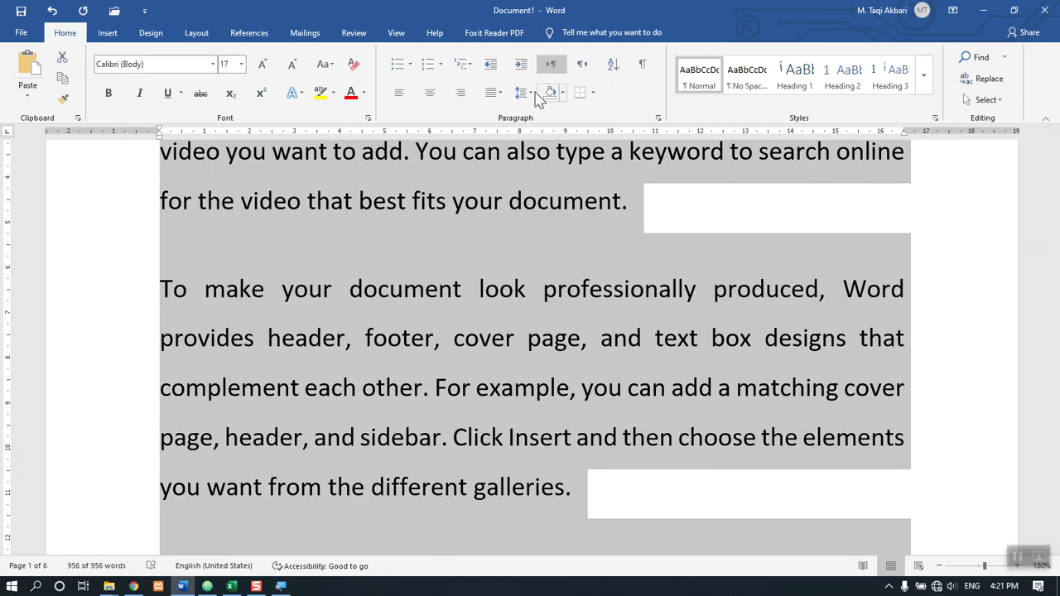
In the Paragraph dialog, set Spacing Before to 0 and Spacing After to 50 pt.
click(529, 93)
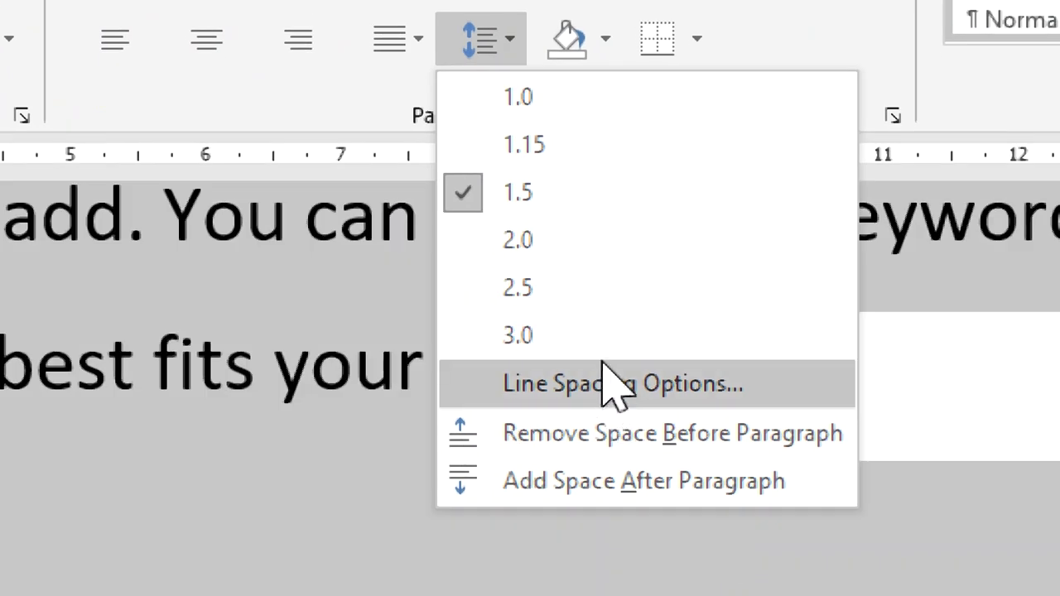
click(606, 386)
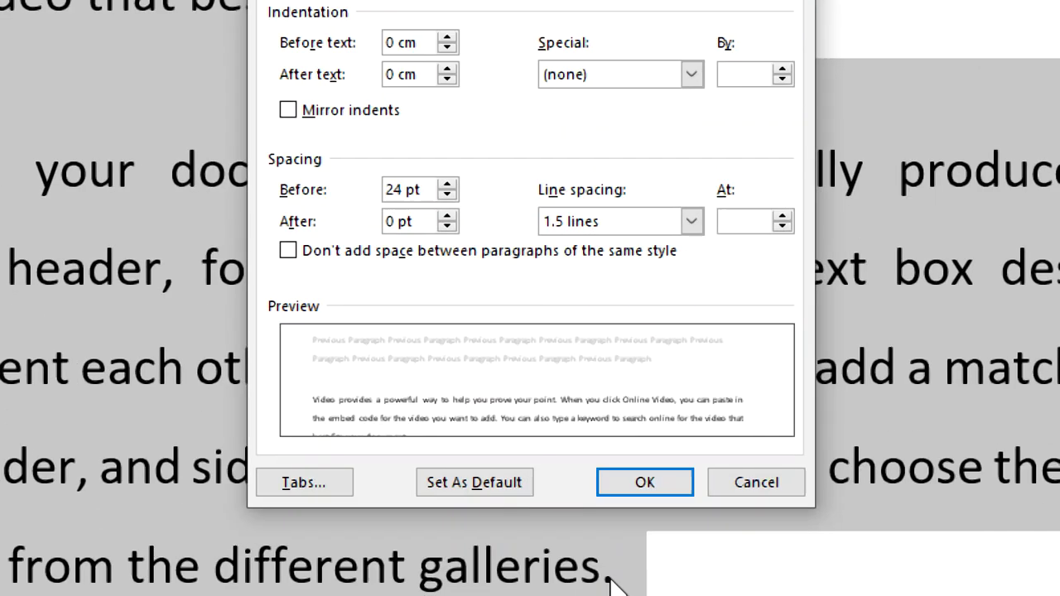
drag(432, 185, 387, 186)
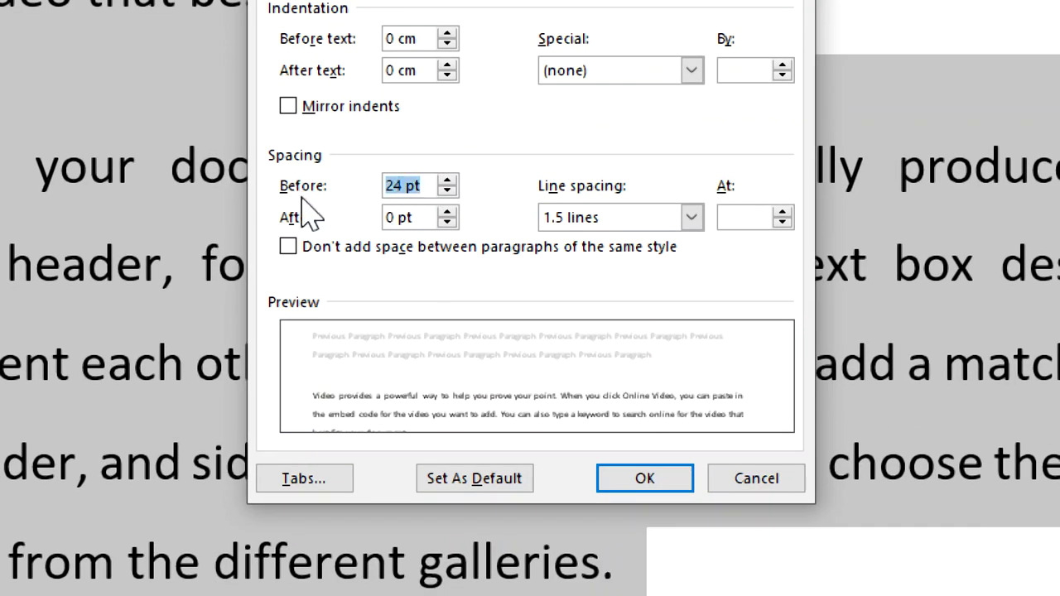
text(0)
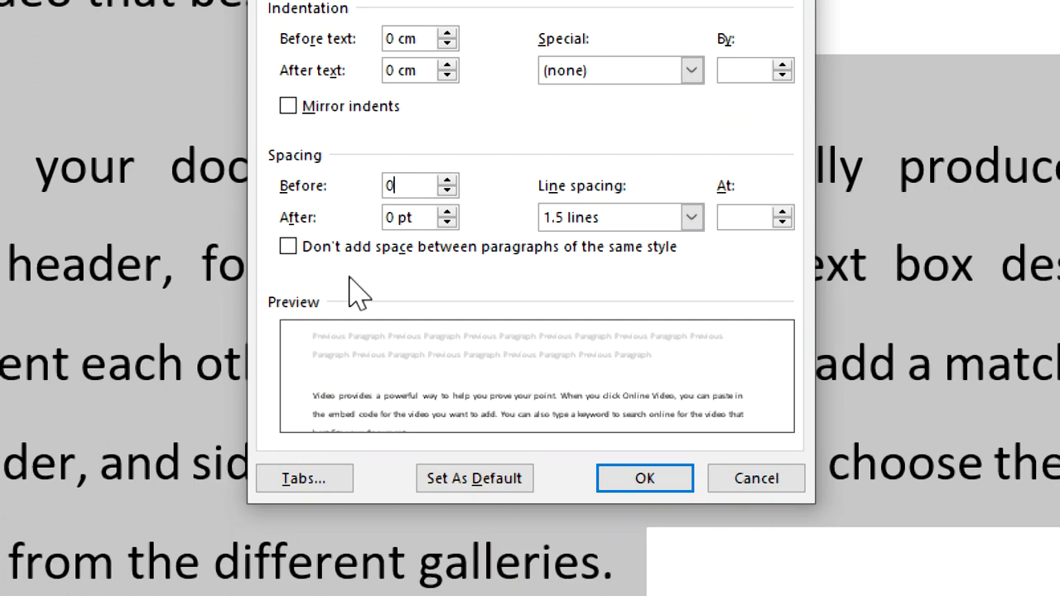
click(422, 217)
text(36)
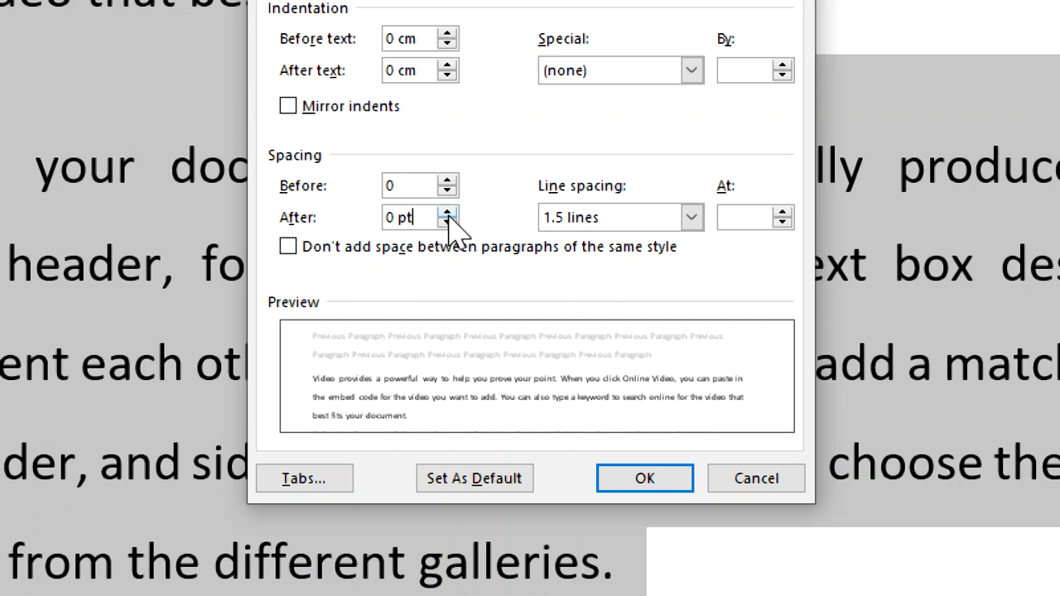
click(406, 217)
key(BackSpace)
key(BackSpace)
key(Return)
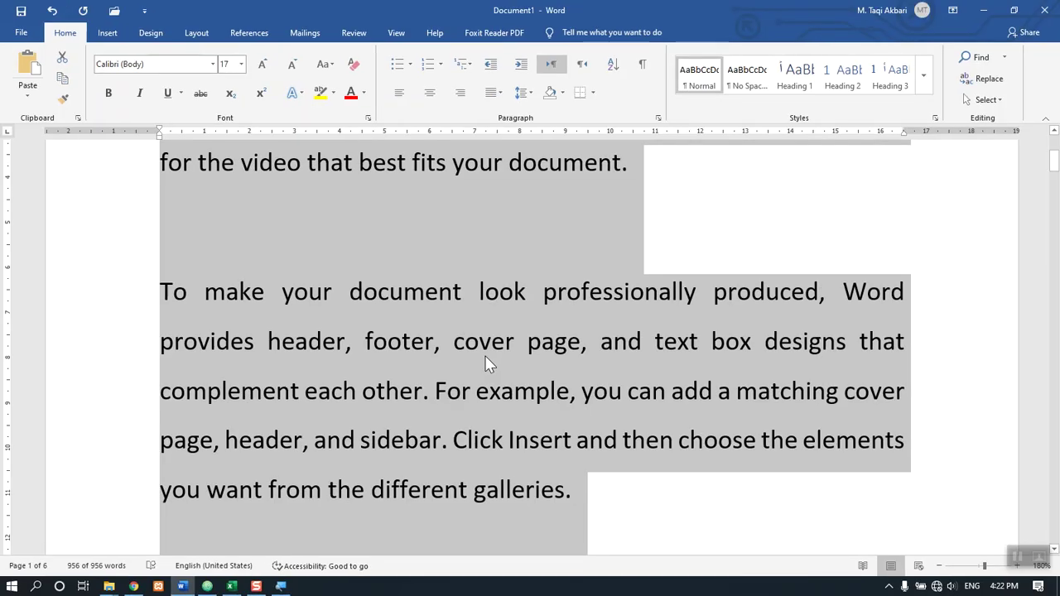
click(486, 357)
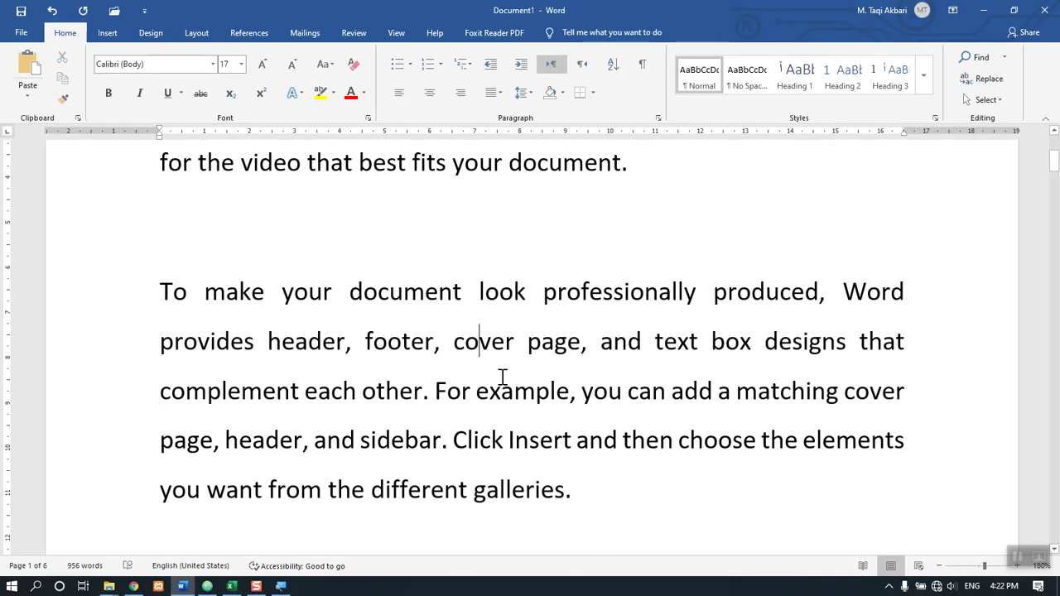
Scroll through the document and select text around an empty paragraph to inspect the 50 pt gaps.
scroll(539, 373, up, 3)
scroll(727, 489, down, 2)
mouse_move(687, 372)
mouse_down()
mouse_move(202, 360)
mouse_move(196, 370)
mouse_up()
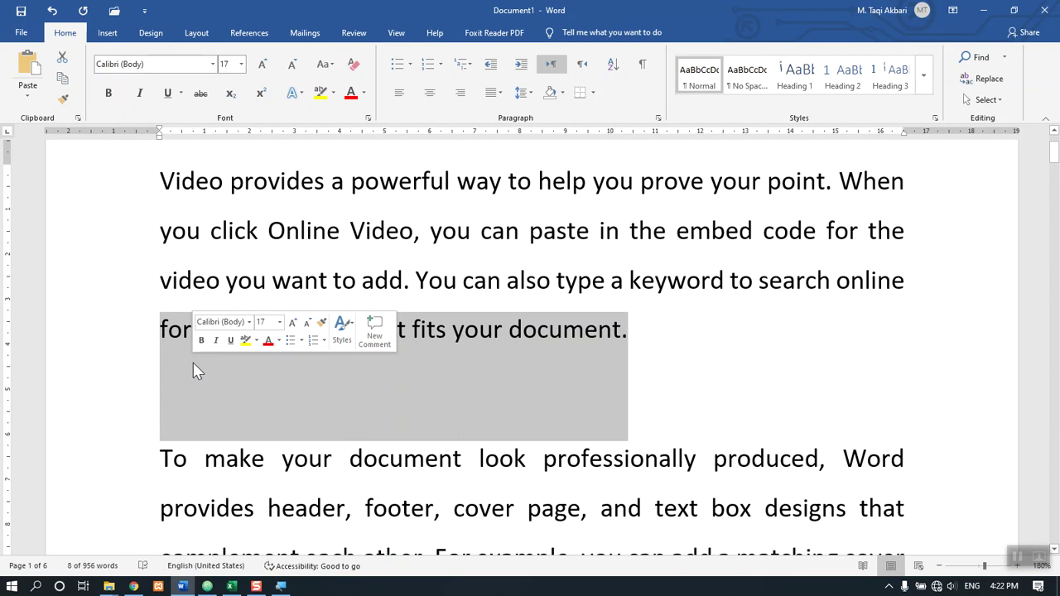
scroll(194, 362, down, 4)
scroll(555, 350, down, 4)
scroll(509, 273, down, 3)
scroll(501, 333, down, 5)
scroll(501, 334, up, 1)
scroll(511, 346, down, 5)
scroll(560, 331, down, 1)
click(607, 382)
drag(616, 413, 220, 384)
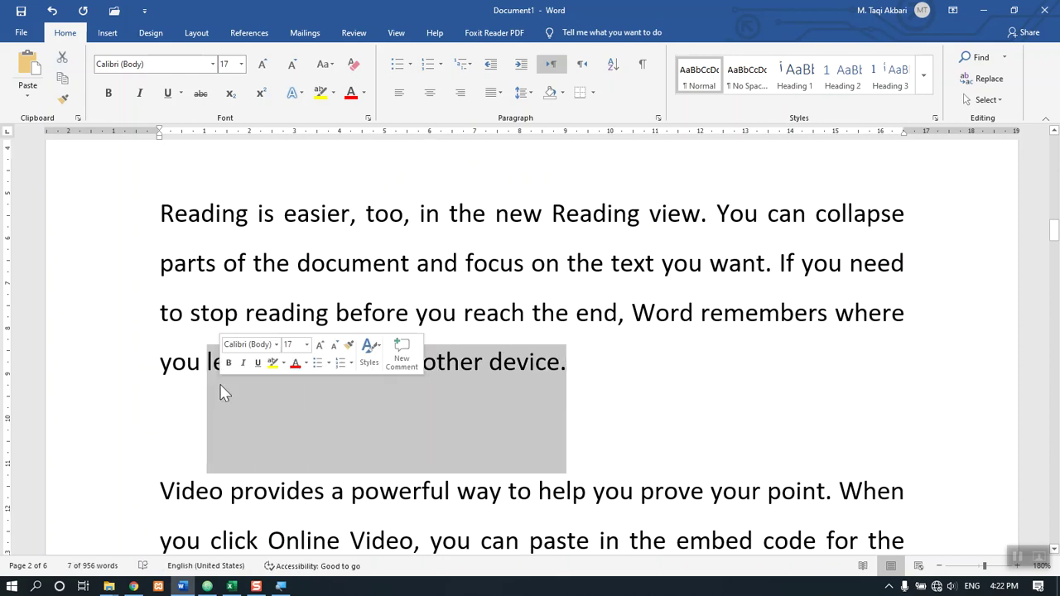
Reduce the Spacing After of all paragraphs from 50 pt to Auto in the Paragraph dialog.
key(ctrl+a)
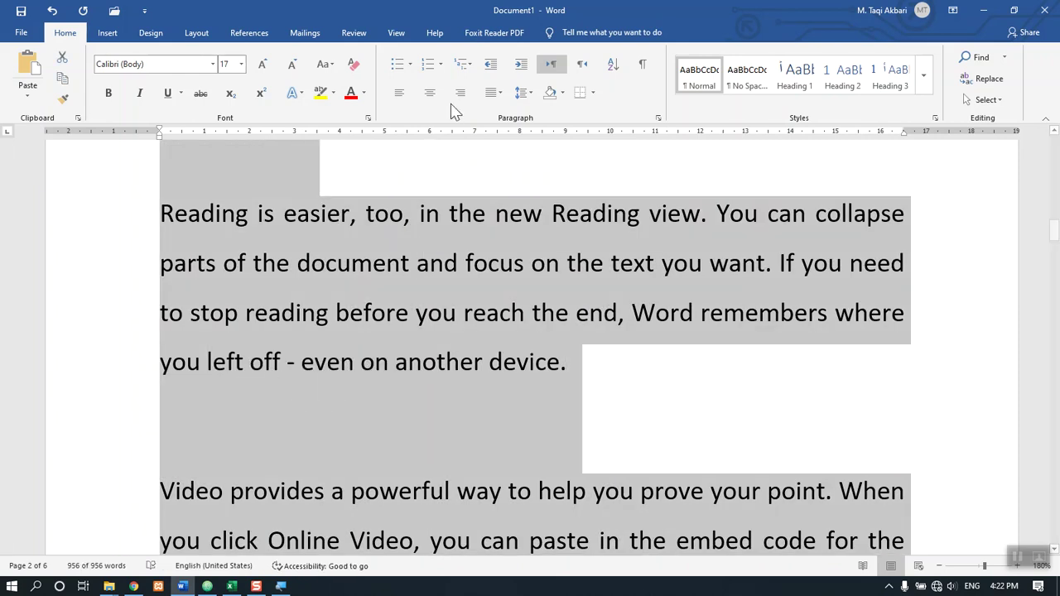
click(522, 93)
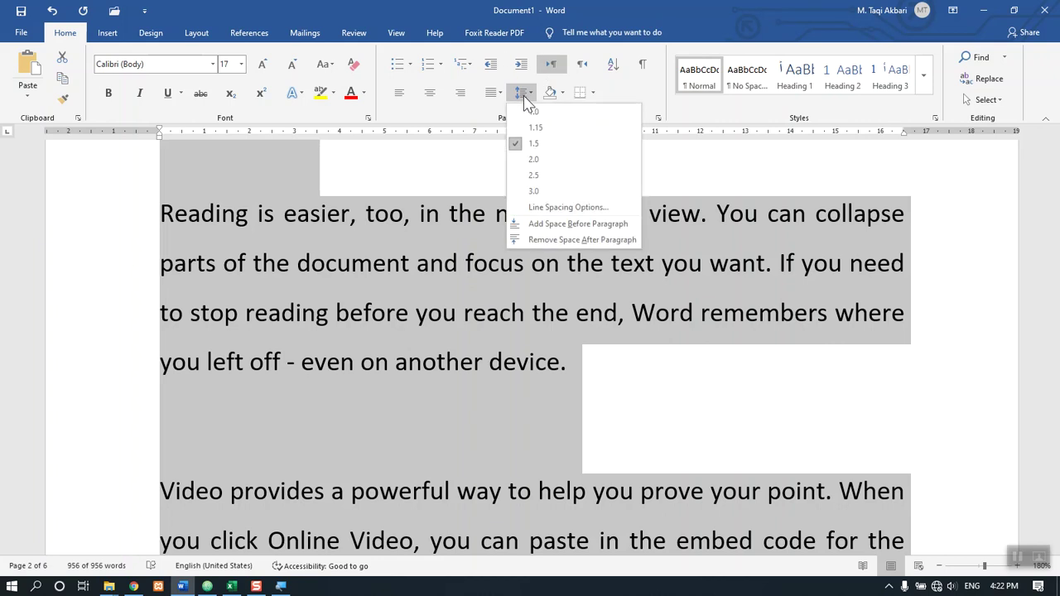
click(547, 207)
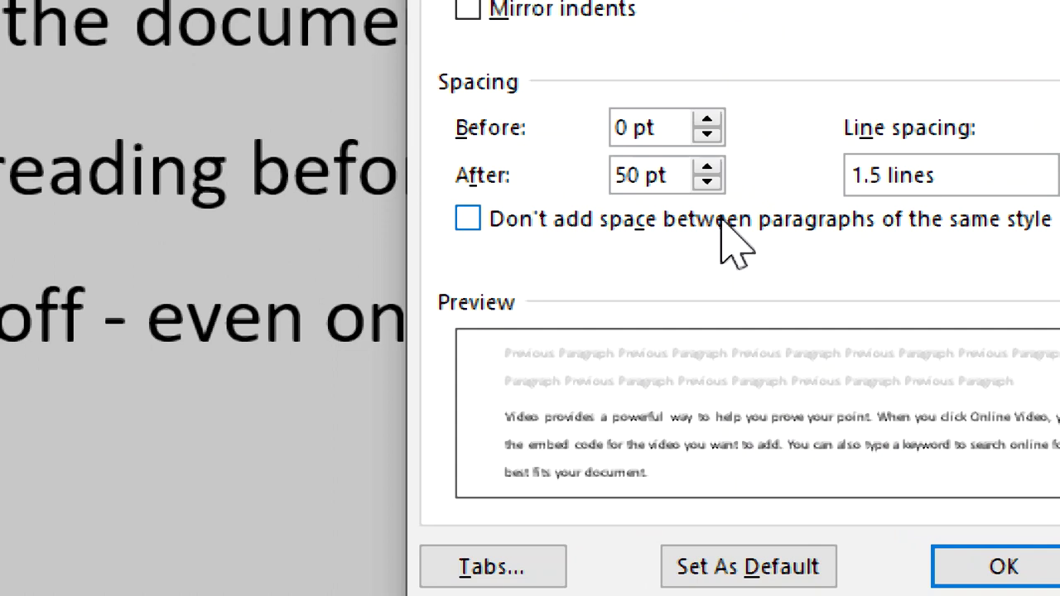
click(707, 189)
click(707, 189)
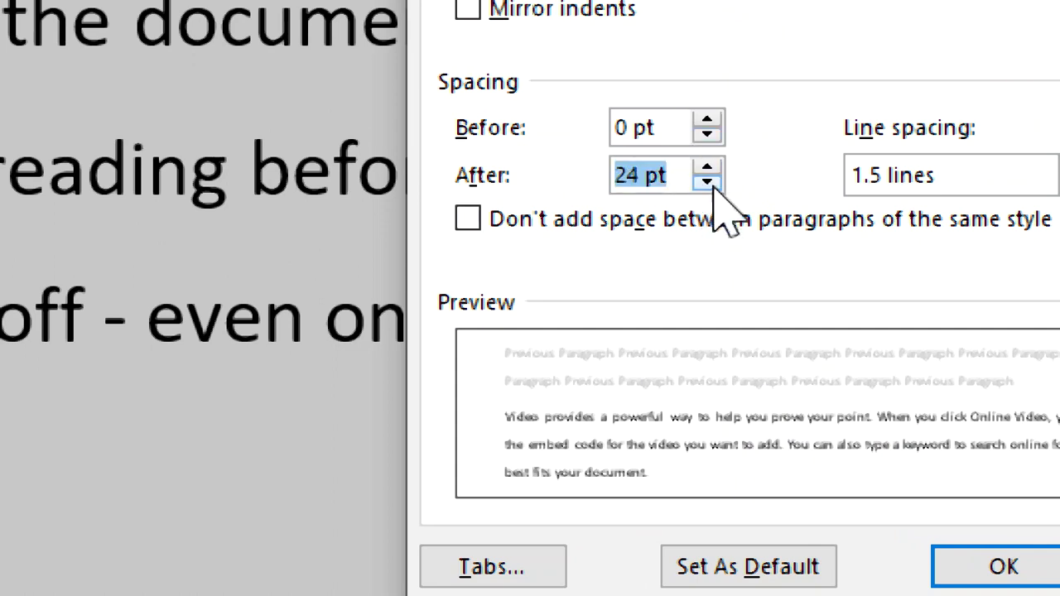
click(711, 184)
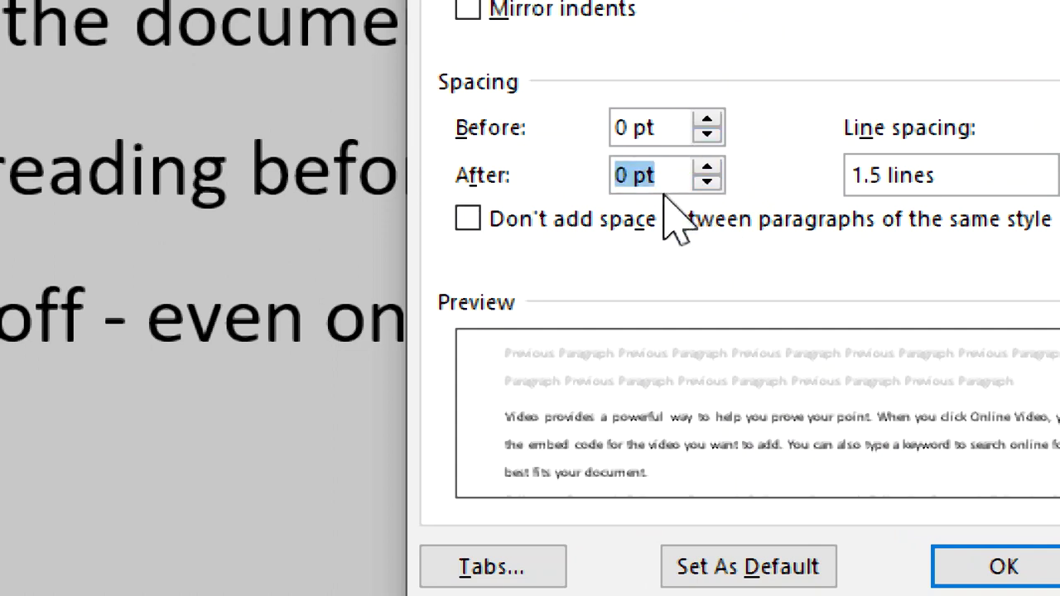
click(706, 173)
click(708, 184)
click(703, 188)
click(669, 184)
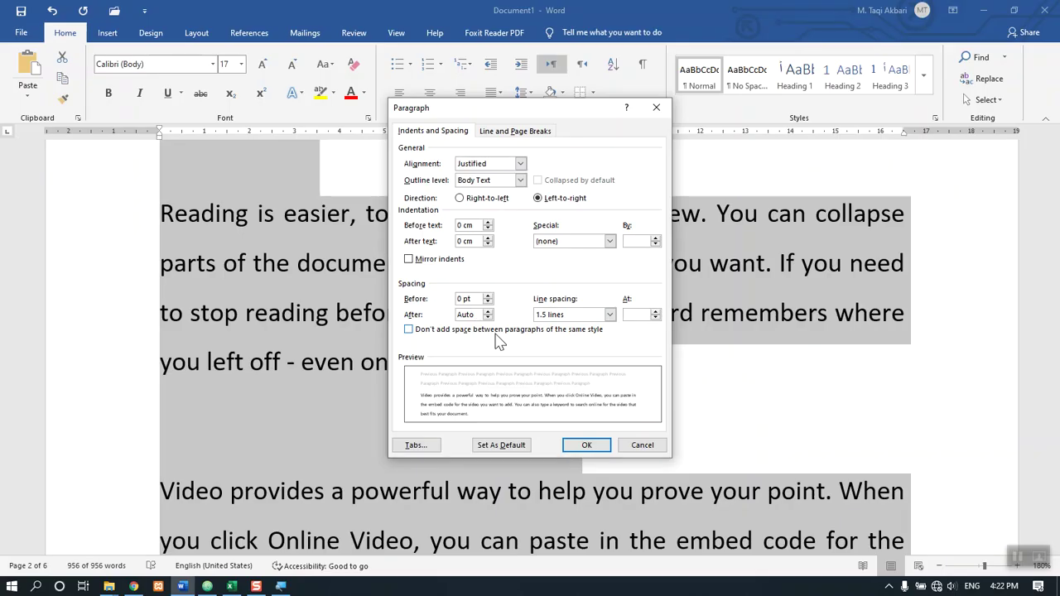
key(Return)
click(499, 329)
scroll(505, 327, up, 2)
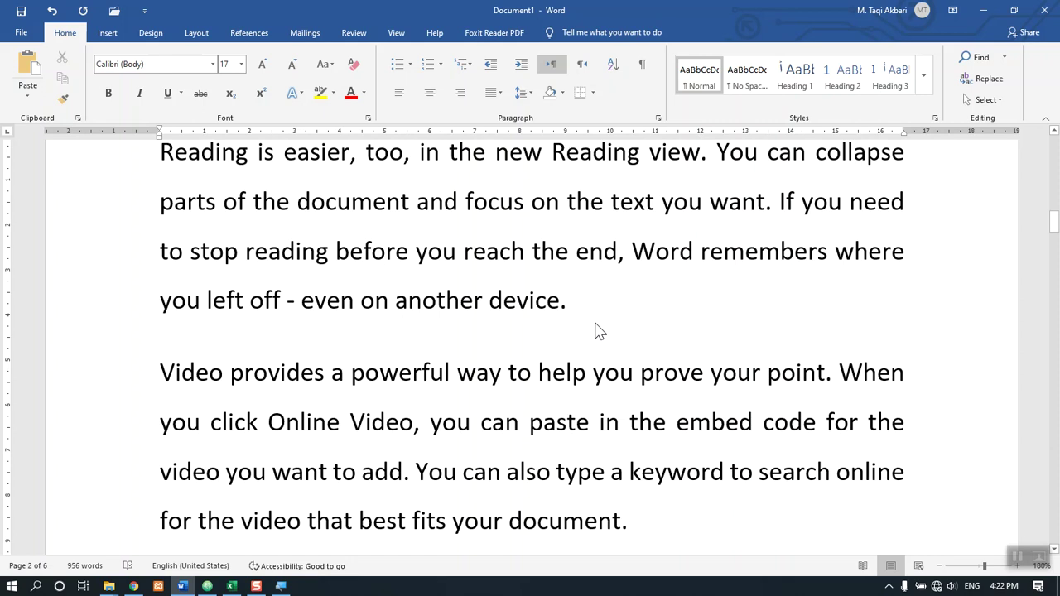
Set the whole document's line spacing to Multiple at 5 in Line Spacing Options.
key(ctrl+a)
click(521, 92)
click(558, 208)
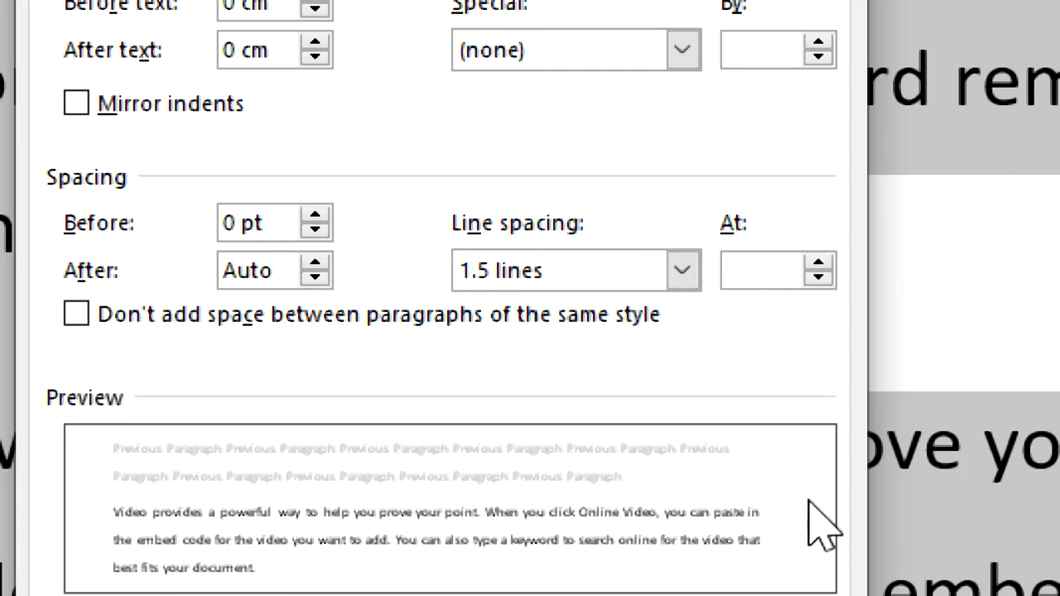
text(4)
key(BackSpace)
text(5)
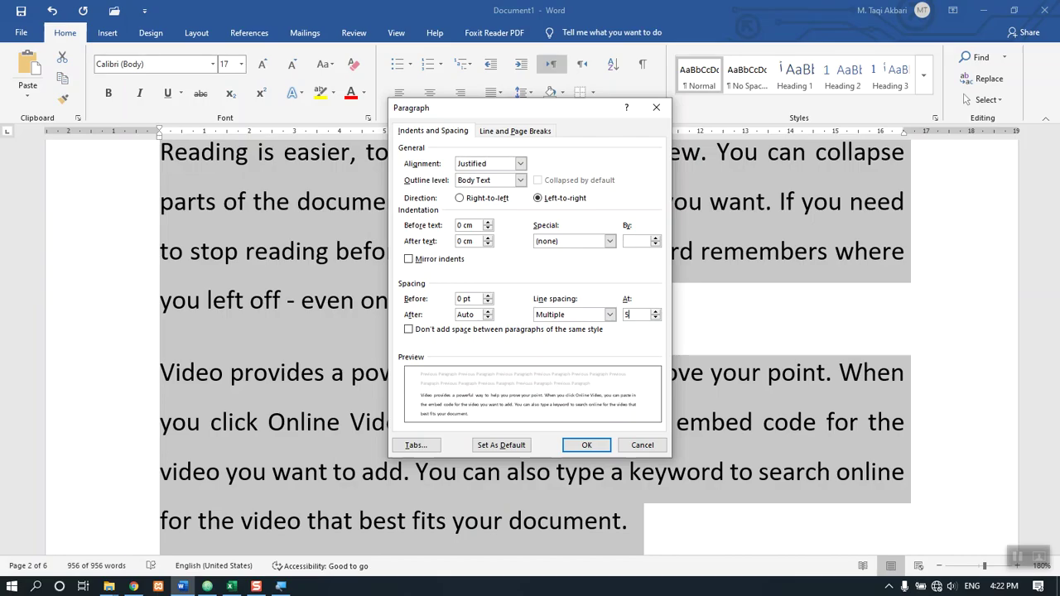
key(Return)
Scroll back to the top and reselect the whole document to change its line spacing again.
click(627, 358)
scroll(627, 357, up, 3)
scroll(627, 358, up, 3)
scroll(627, 358, up, 3)
scroll(627, 357, up, 3)
scroll(628, 354, up, 3)
scroll(628, 354, up, 1)
key(ctrl+a)
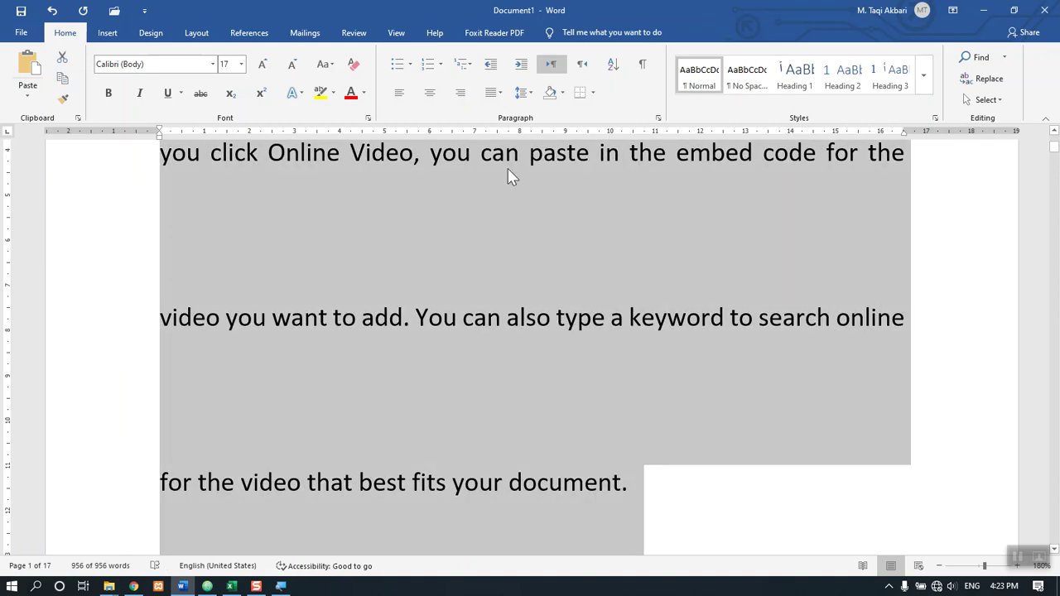
click(519, 92)
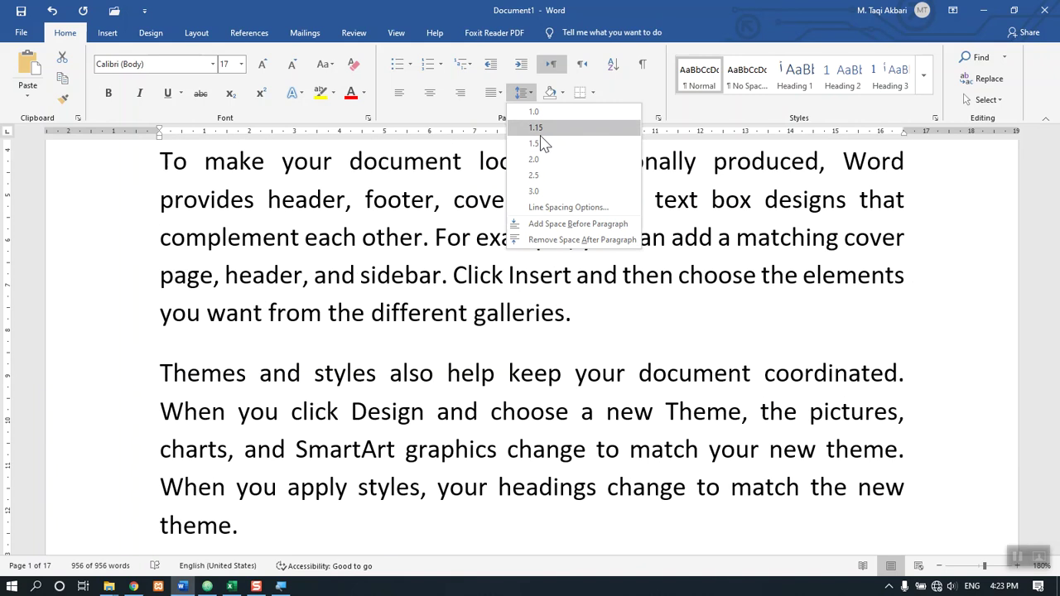
Apply 1.15 line spacing to the whole document and inspect the result.
click(536, 127)
click(607, 265)
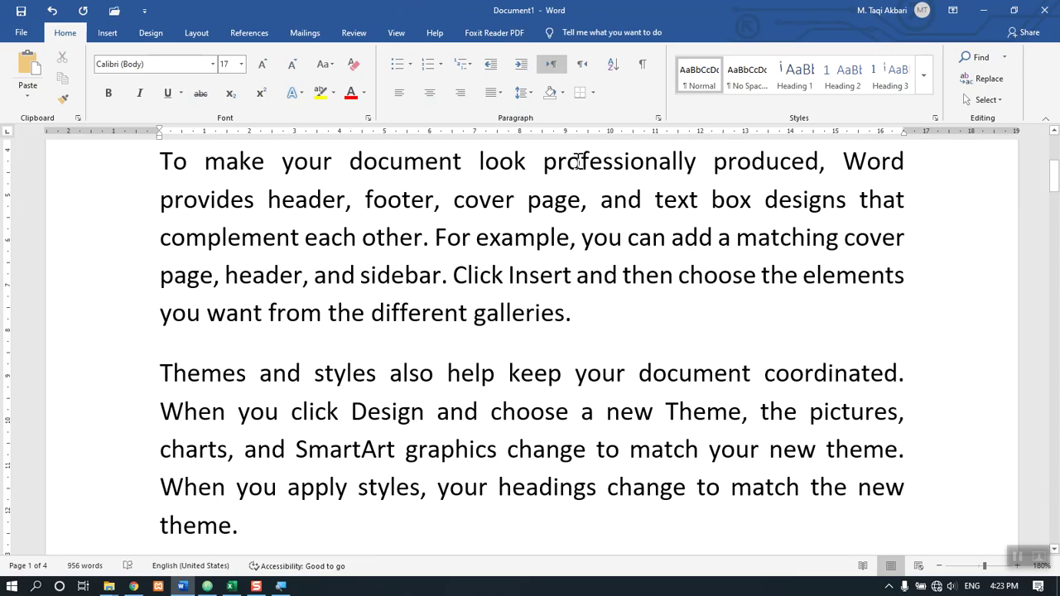
scroll(599, 350, up, 1)
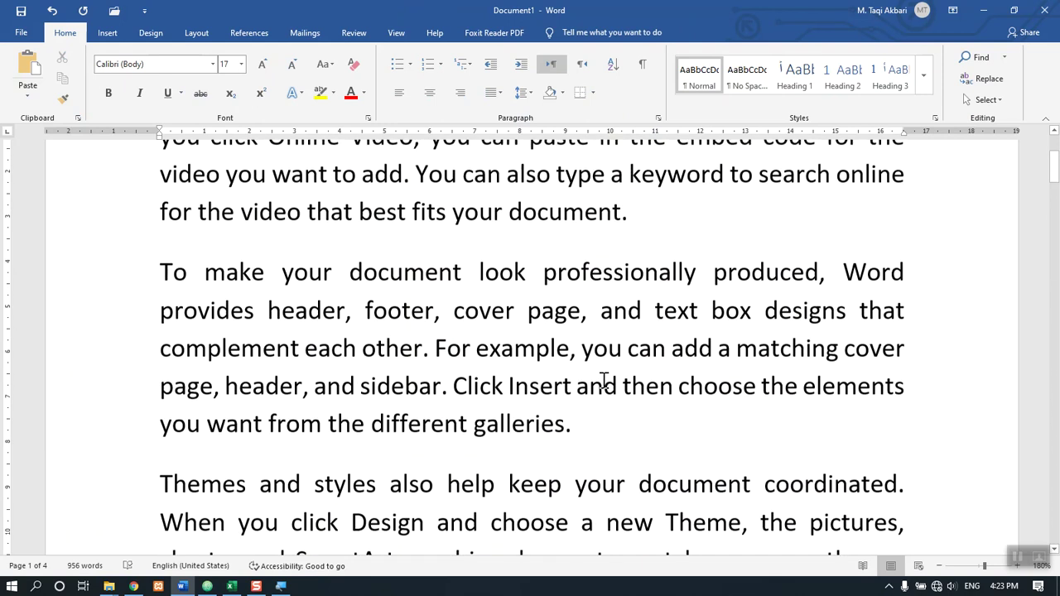
drag(199, 305, 171, 277)
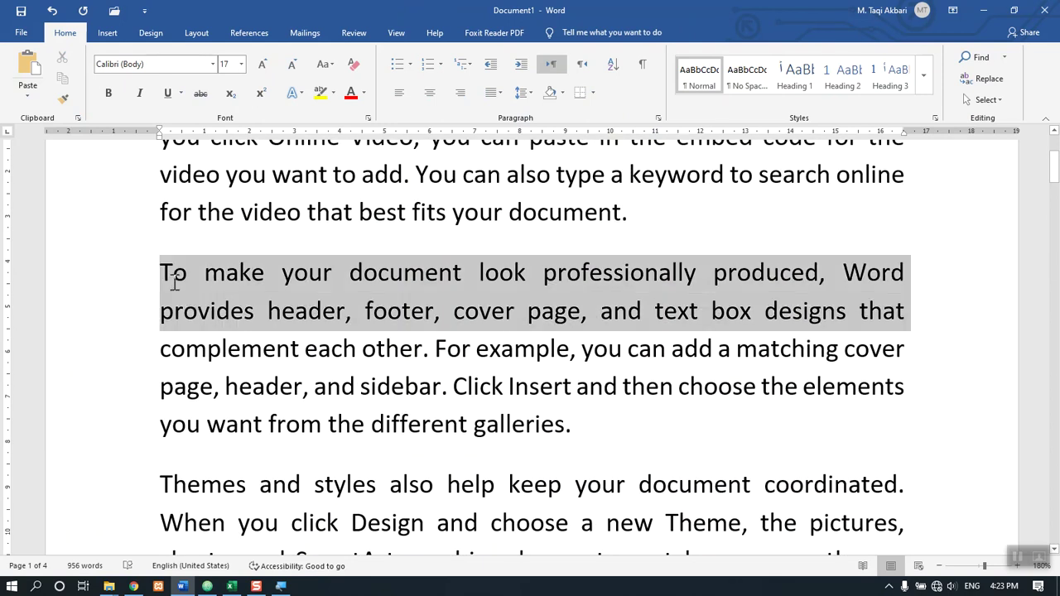
click(438, 469)
scroll(487, 416, down, 2)
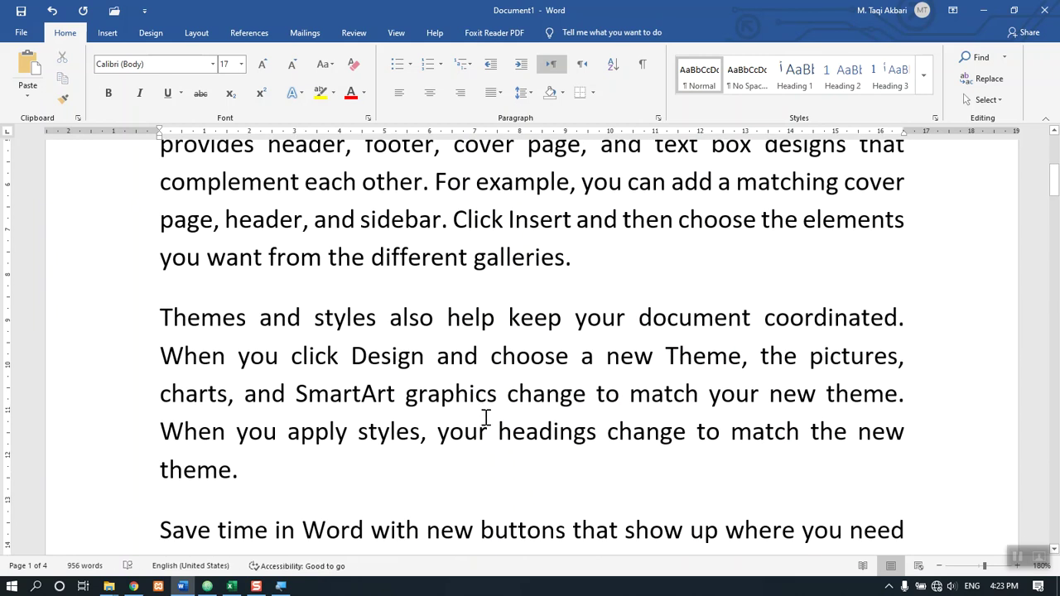
Replace all the text with five sample paragraphs generated by =rand(5).
key(ctrl+a)
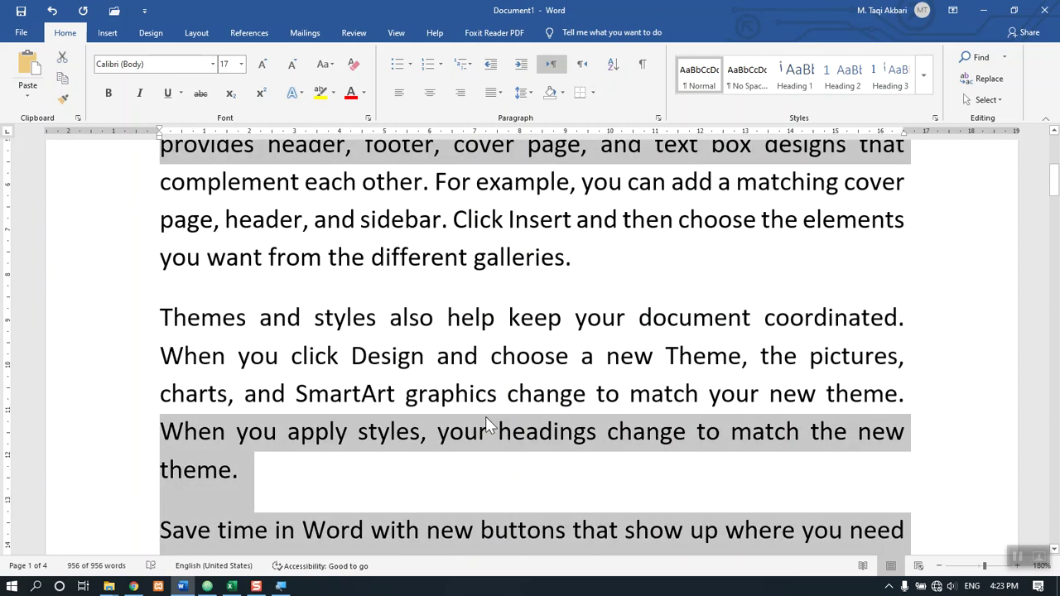
key(Delete)
text(=rand())
key(Left)
text(2)
key(BackSpace)
text(3)
key(BackSpace)
text(5)
key(Right)
key(Return)
key(Page_Up)
key(Page_Up)
scroll(487, 420, down, 2)
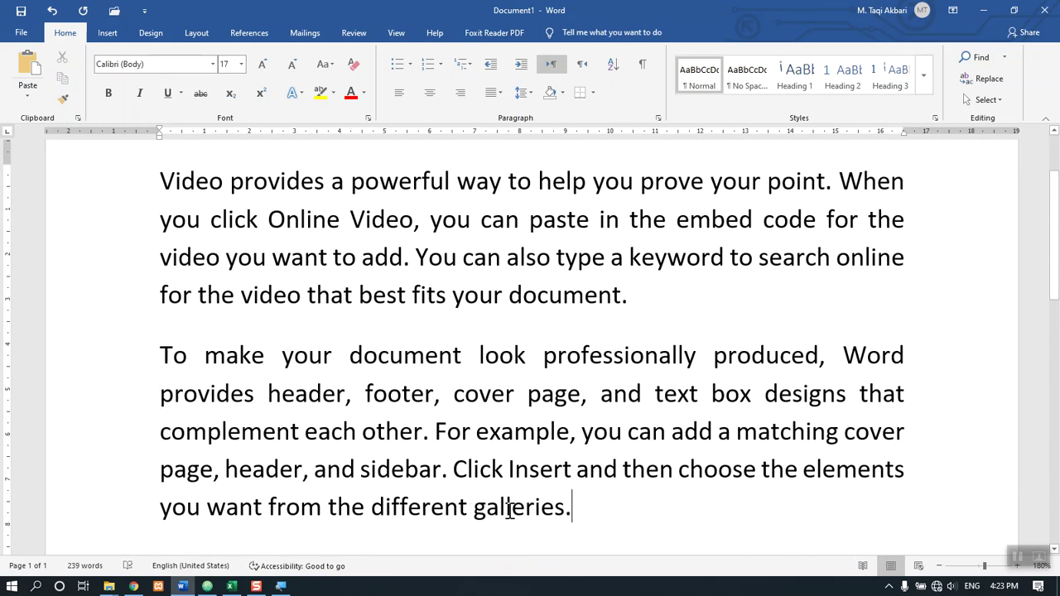
drag(511, 508, 181, 358)
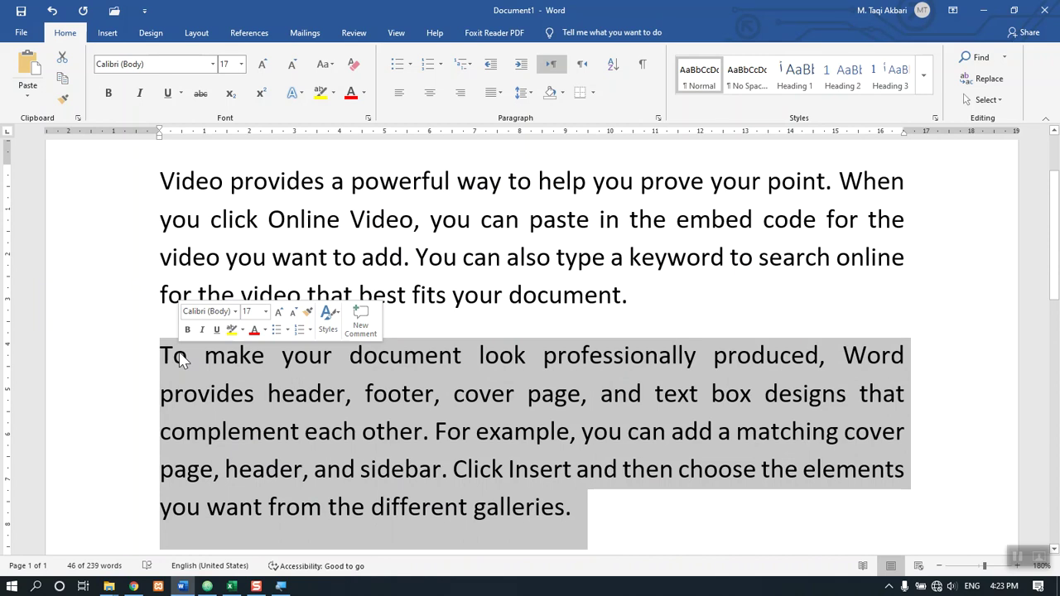
key(Left)
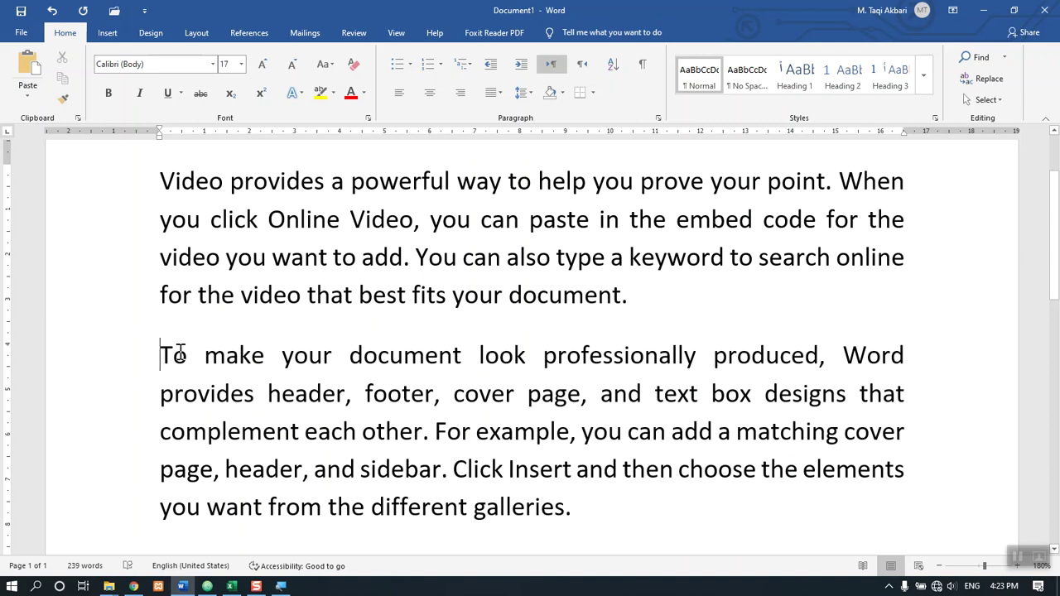
key(Tab)
key(BackSpace)
key(Tab)
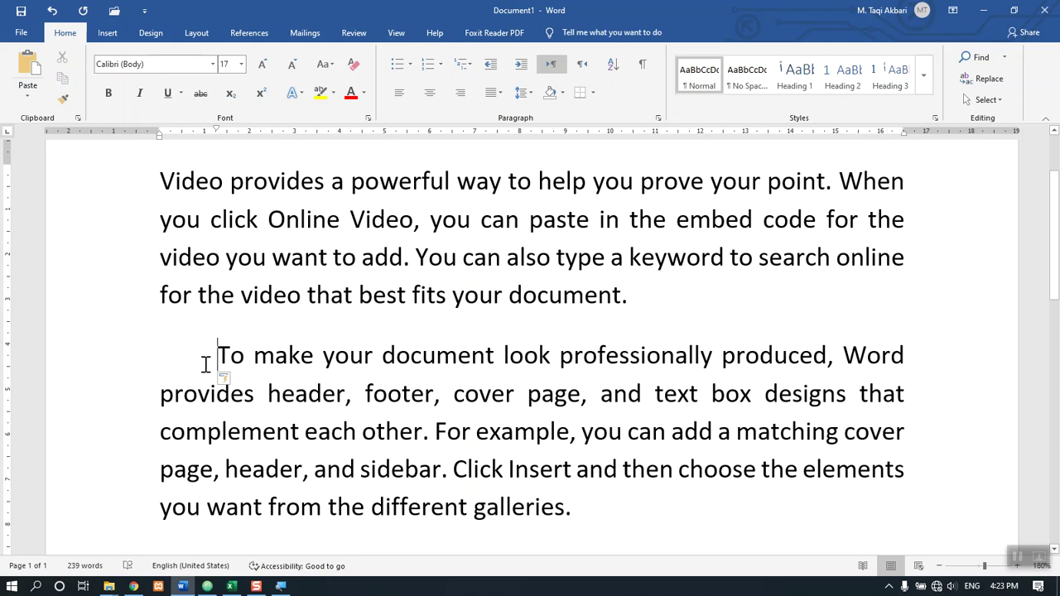
key(BackSpace)
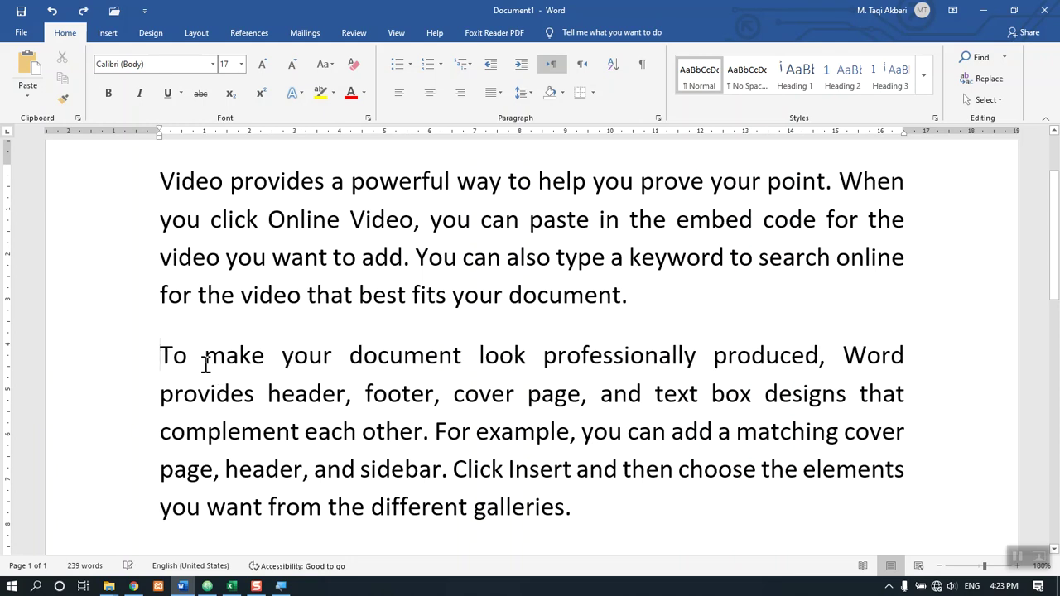
drag(160, 356, 614, 511)
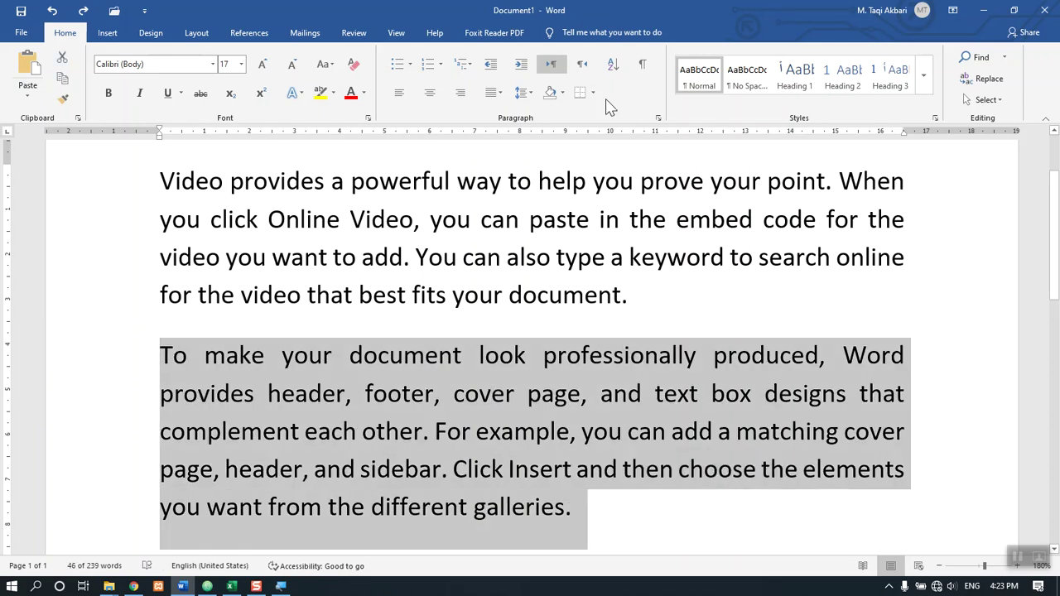
Apply Increase Indent to the selected 'To make your document look professionally produced' paragraph.
click(521, 64)
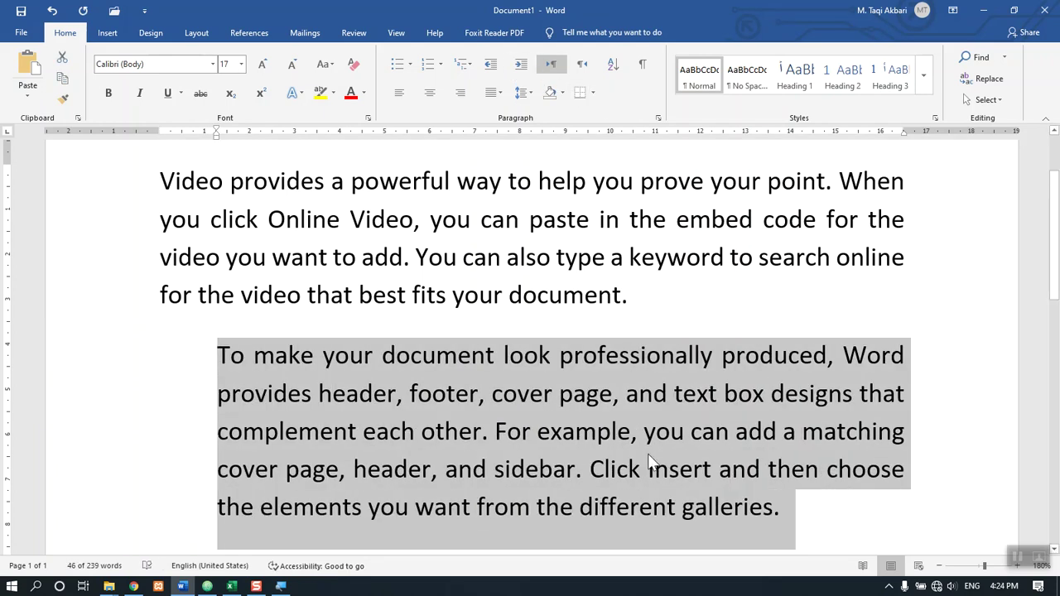
scroll(697, 484, down, 1)
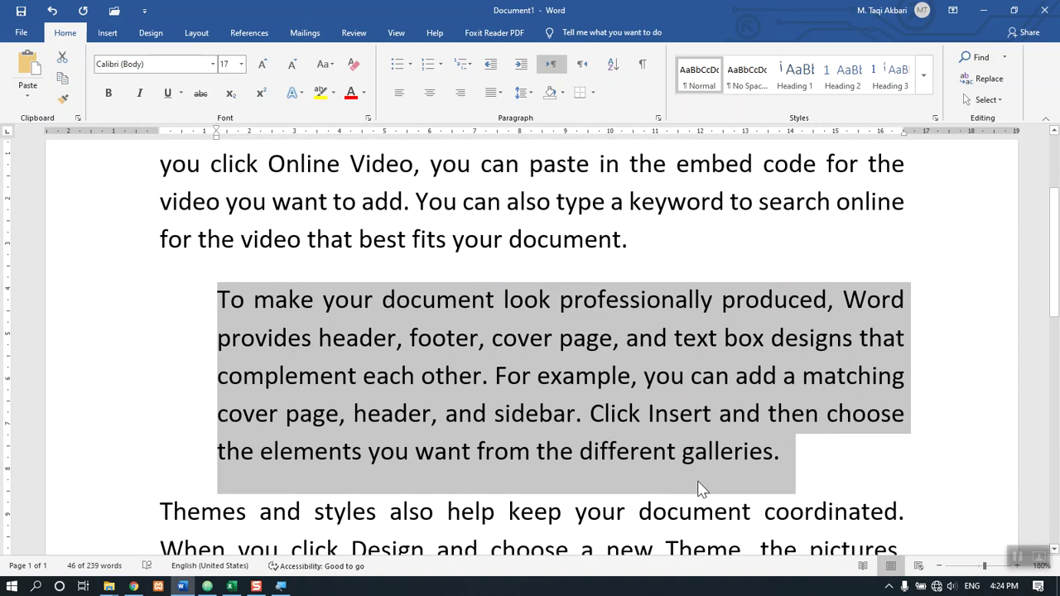
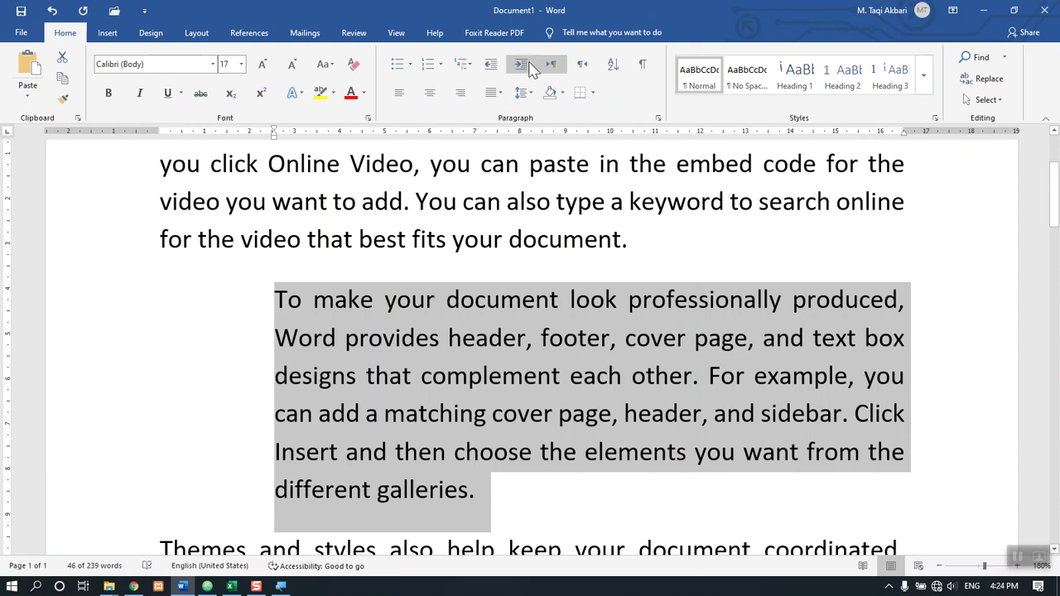
Nudge the 'To make your document look professionally produced' paragraph's indent in and out, leaving it at the left margin.
click(529, 67)
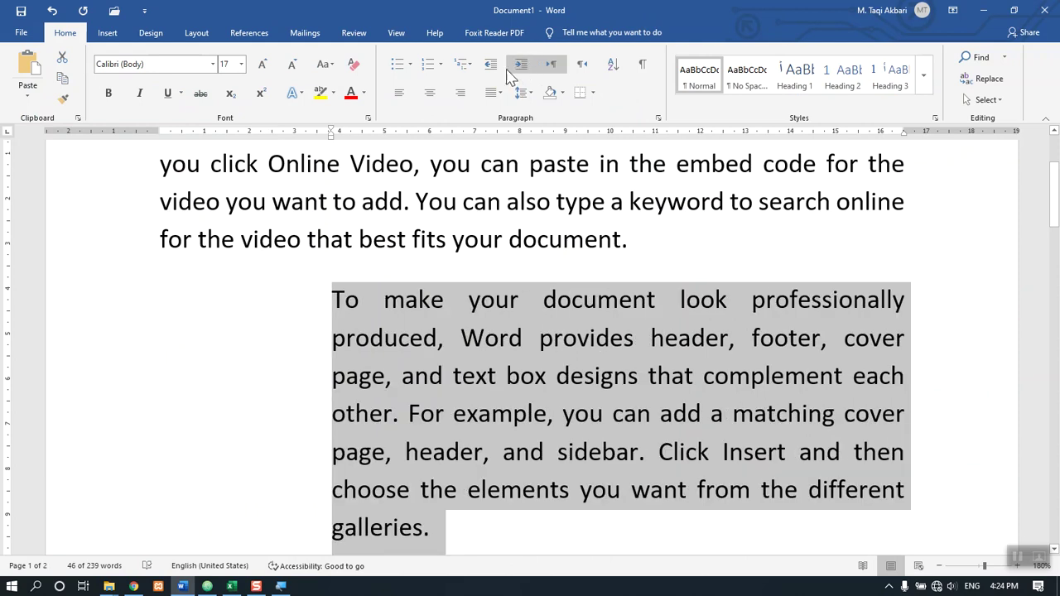
click(495, 68)
click(495, 67)
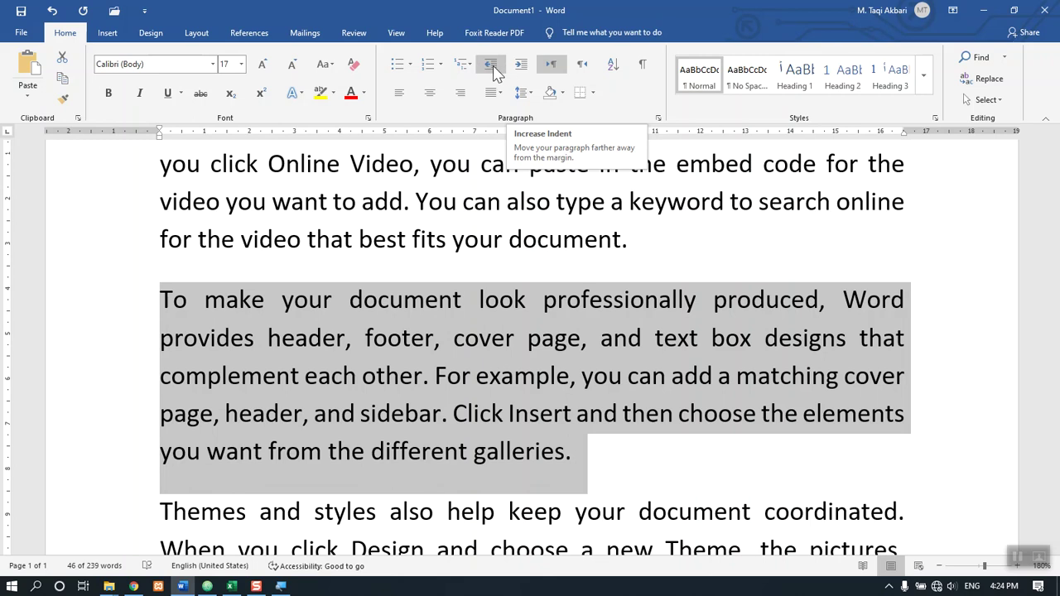
click(516, 68)
click(491, 66)
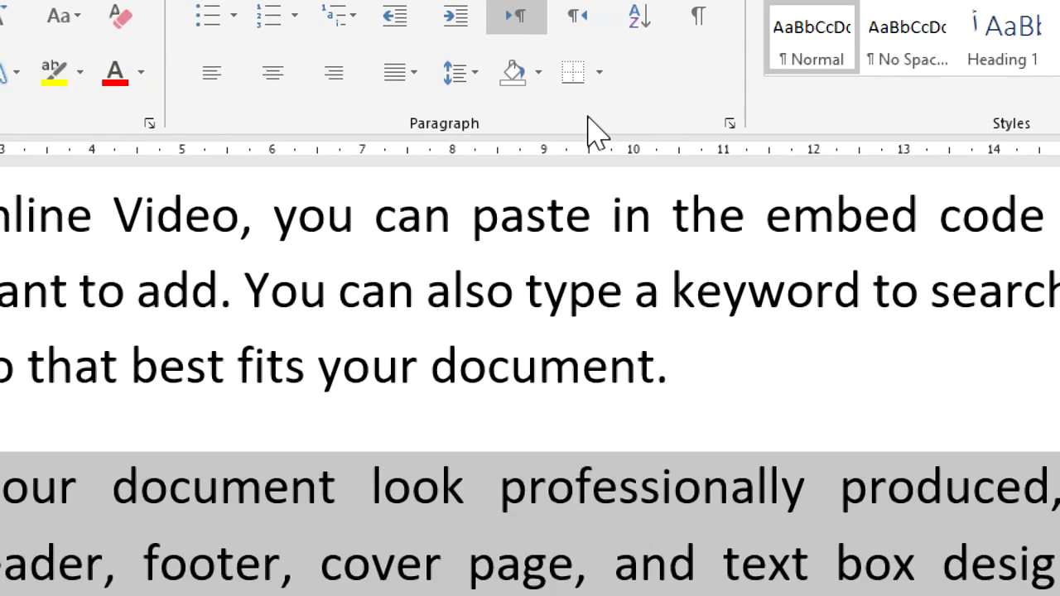
click(469, 79)
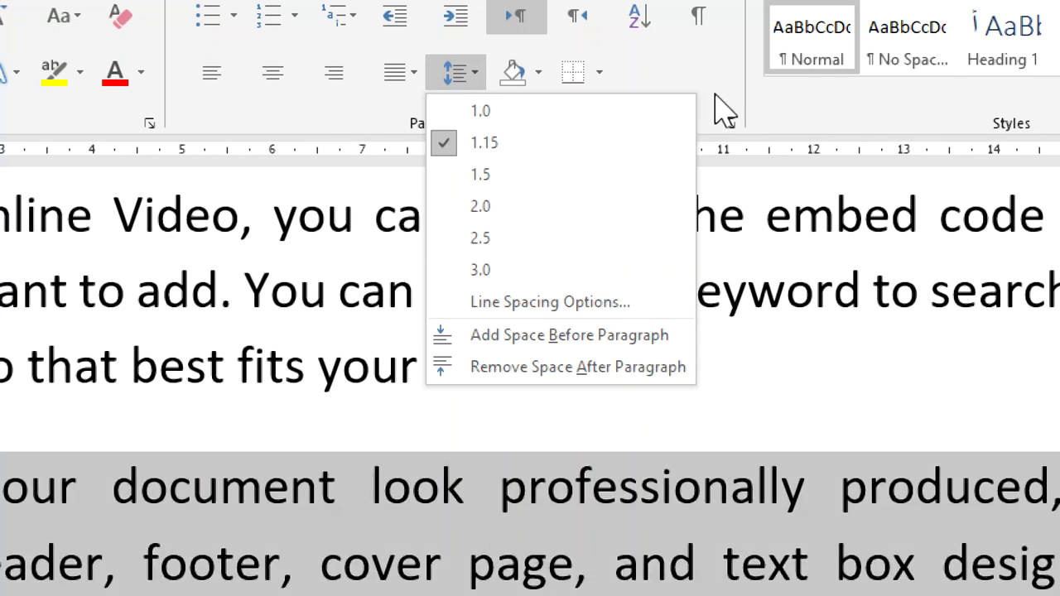
click(717, 110)
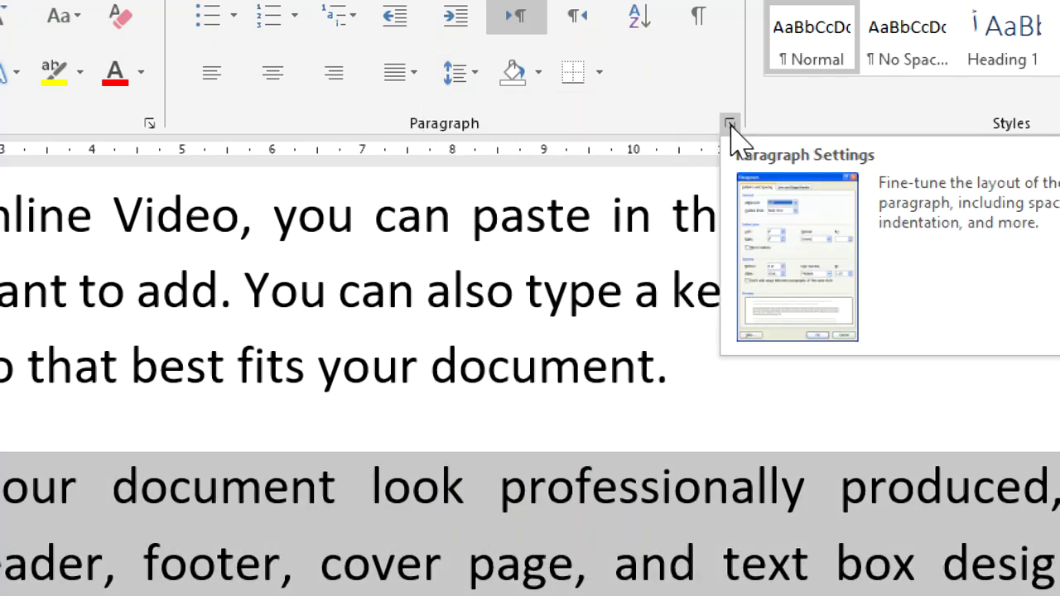
Set the paragraph's Before text and After text indents to 1 cm in the Paragraph dialog.
click(730, 125)
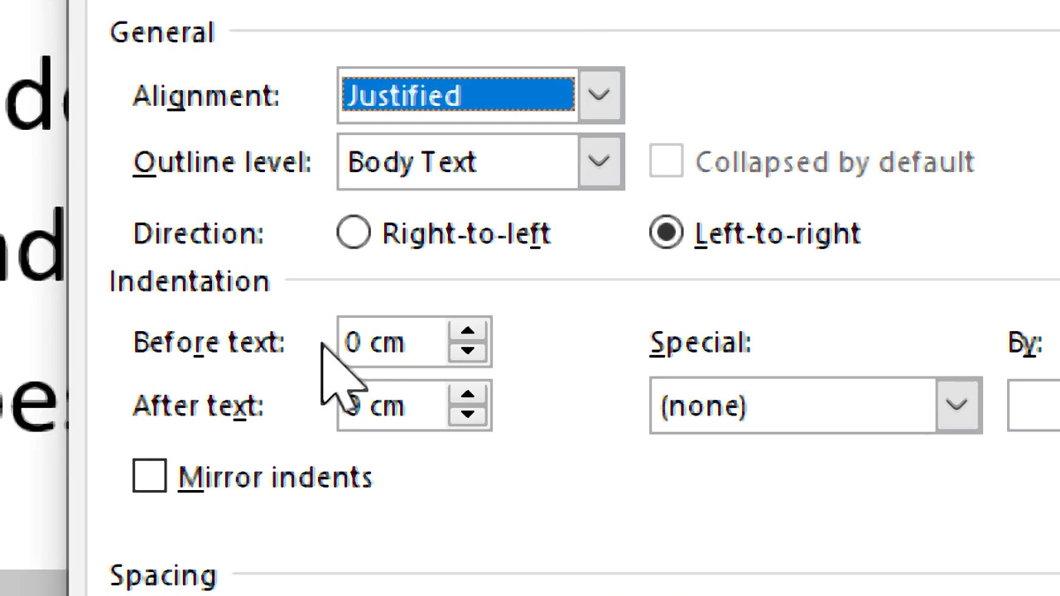
click(368, 344)
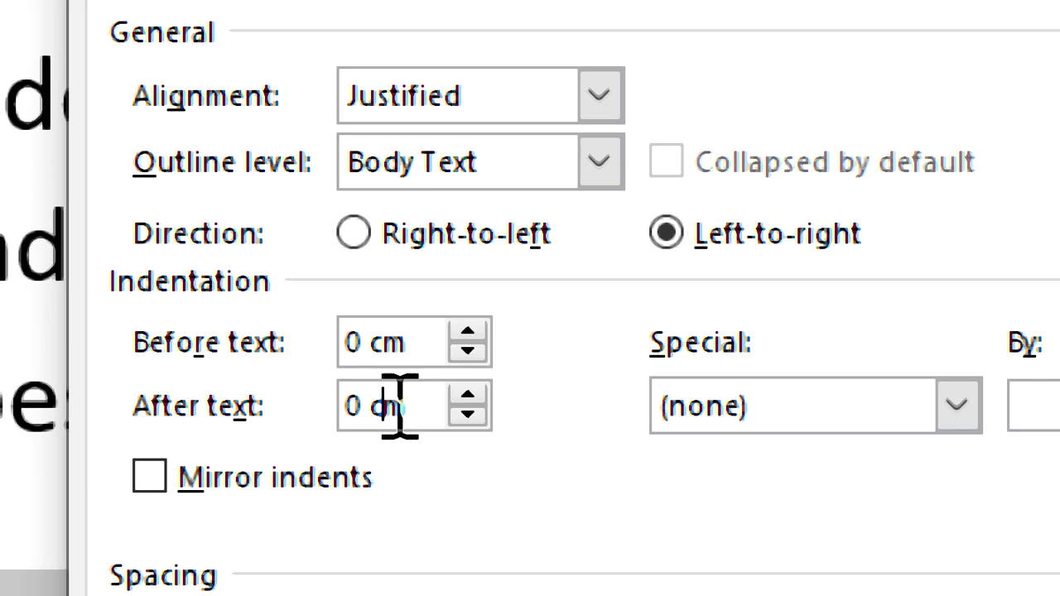
key(BackSpace)
text(1)
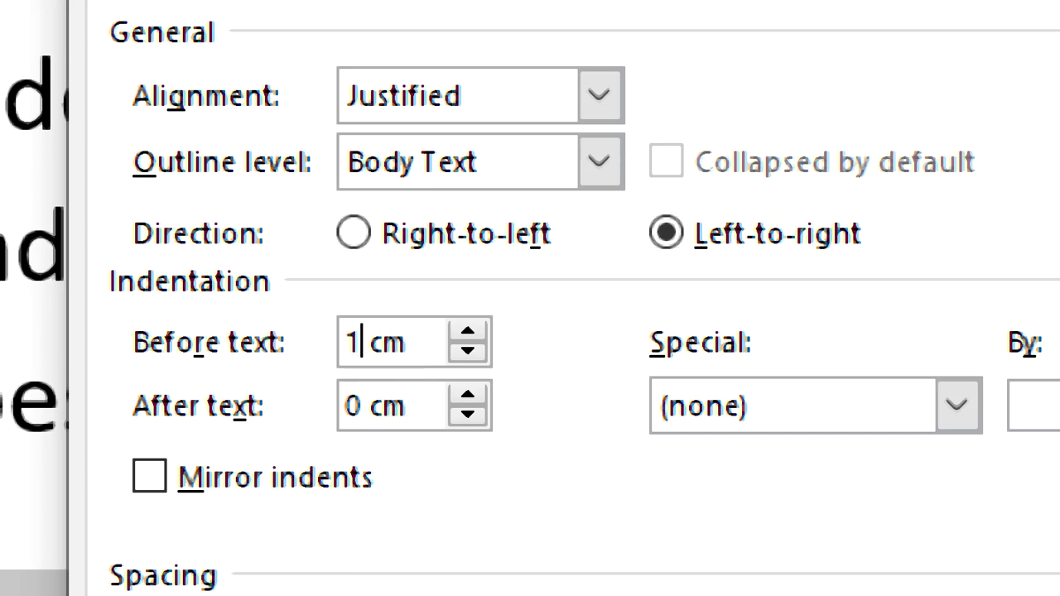
key(Down)
key(Up)
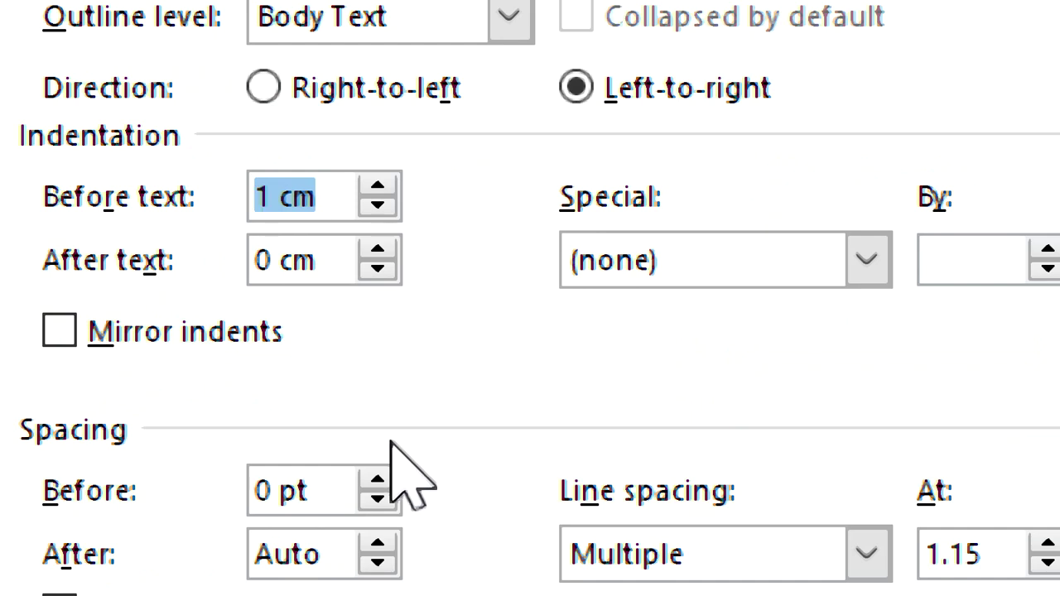
click(283, 261)
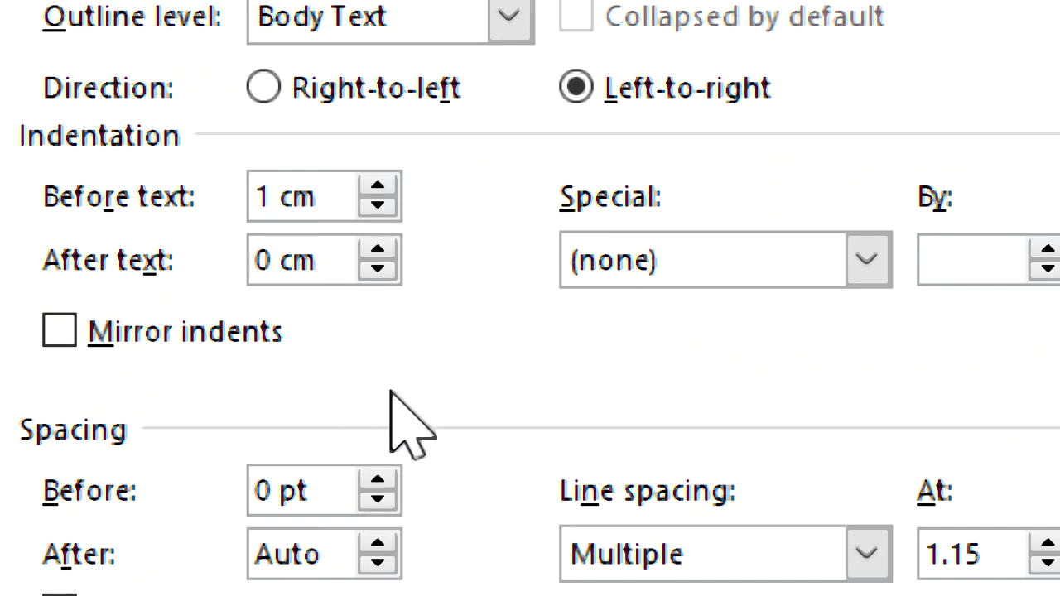
key(BackSpace)
text(1)
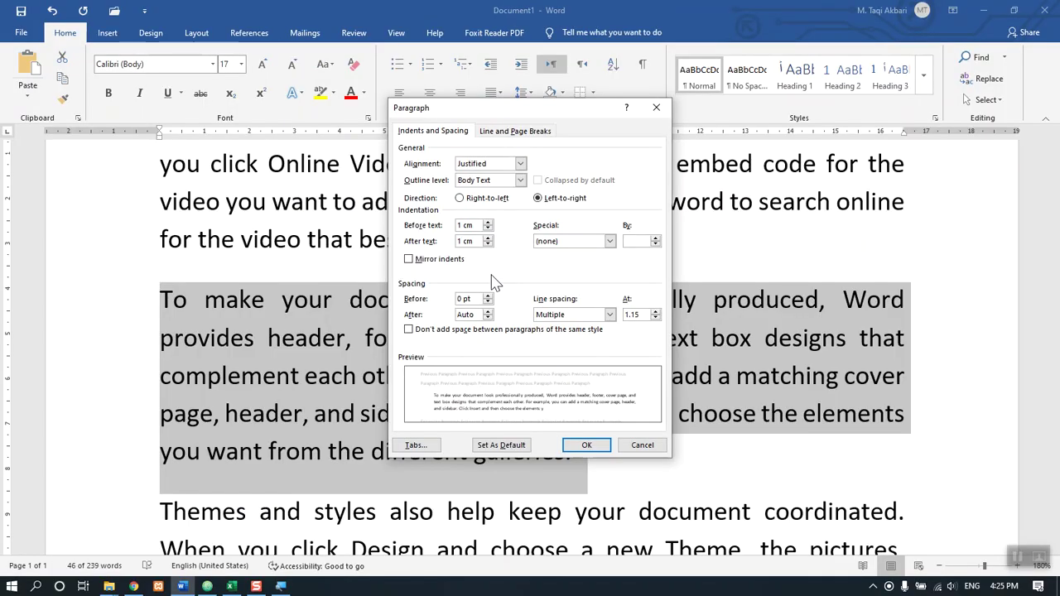
key(Return)
click(419, 386)
click(430, 421)
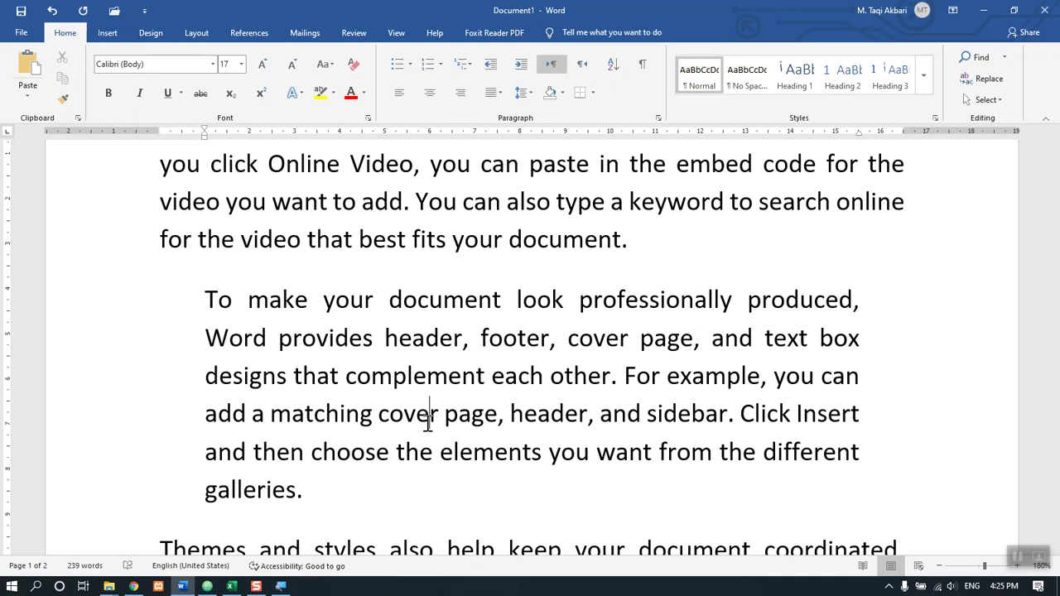
click(407, 369)
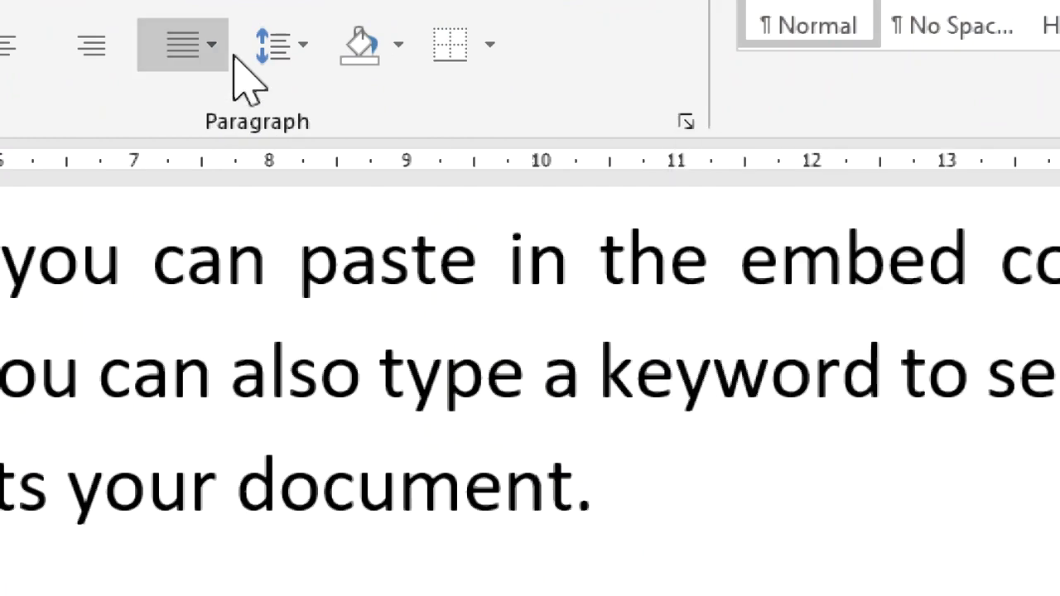
Reset both the Before text and After text indents to 0 in the Paragraph dialog.
click(265, 56)
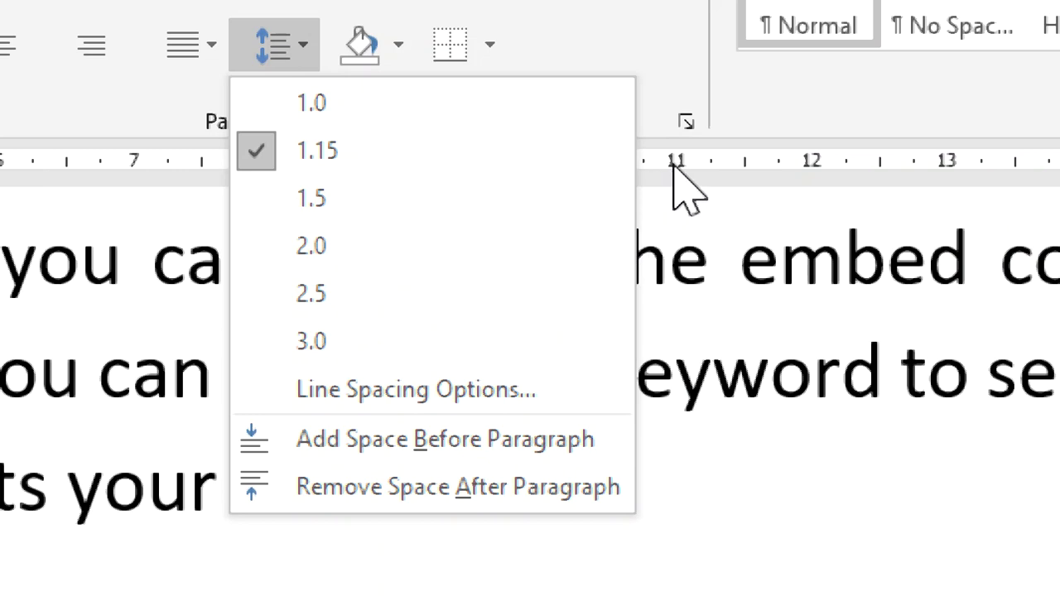
click(681, 122)
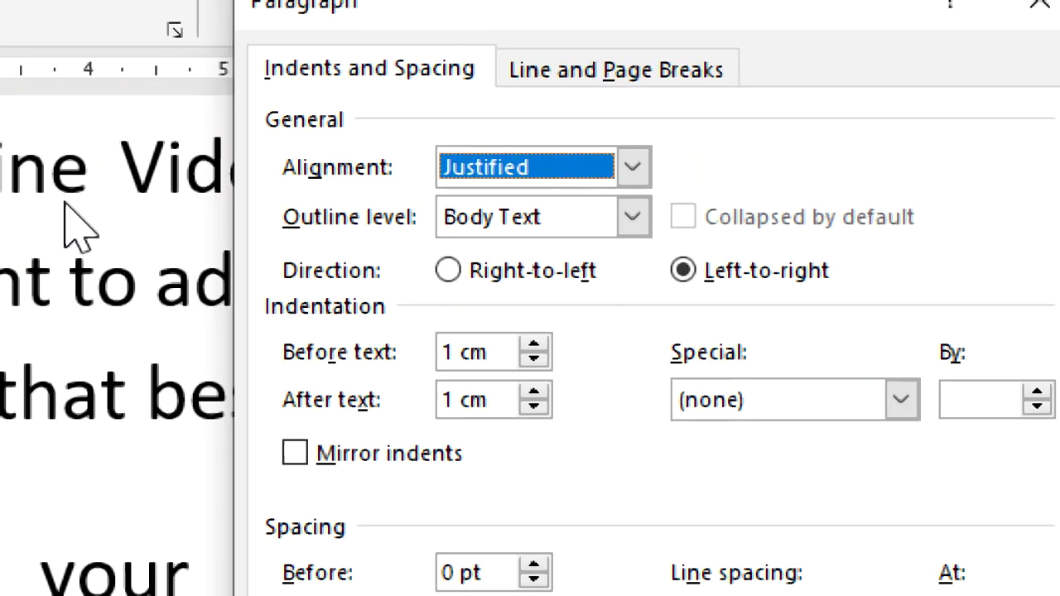
drag(493, 354, 407, 338)
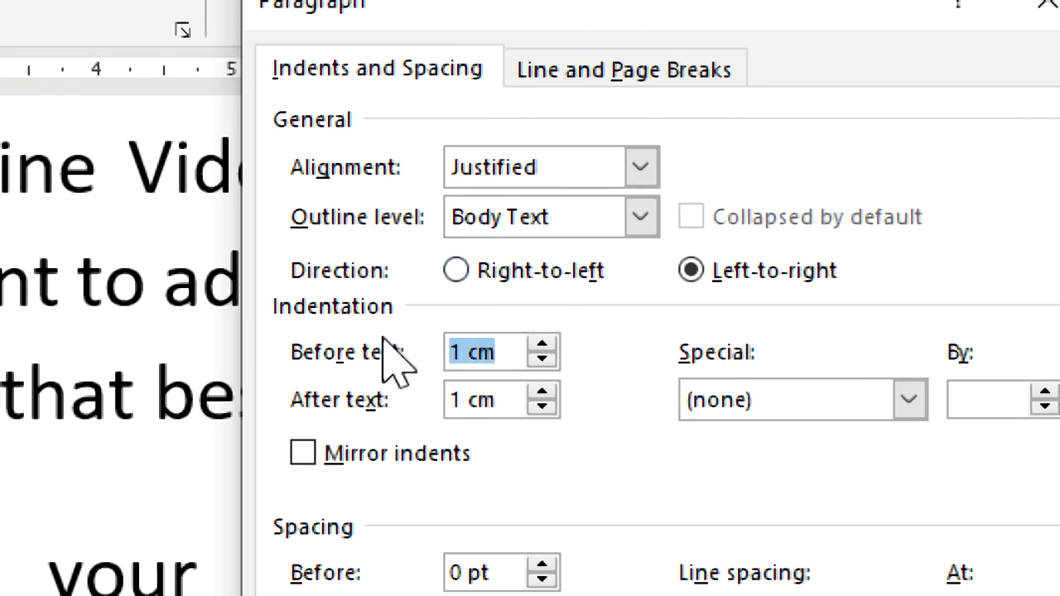
text(0)
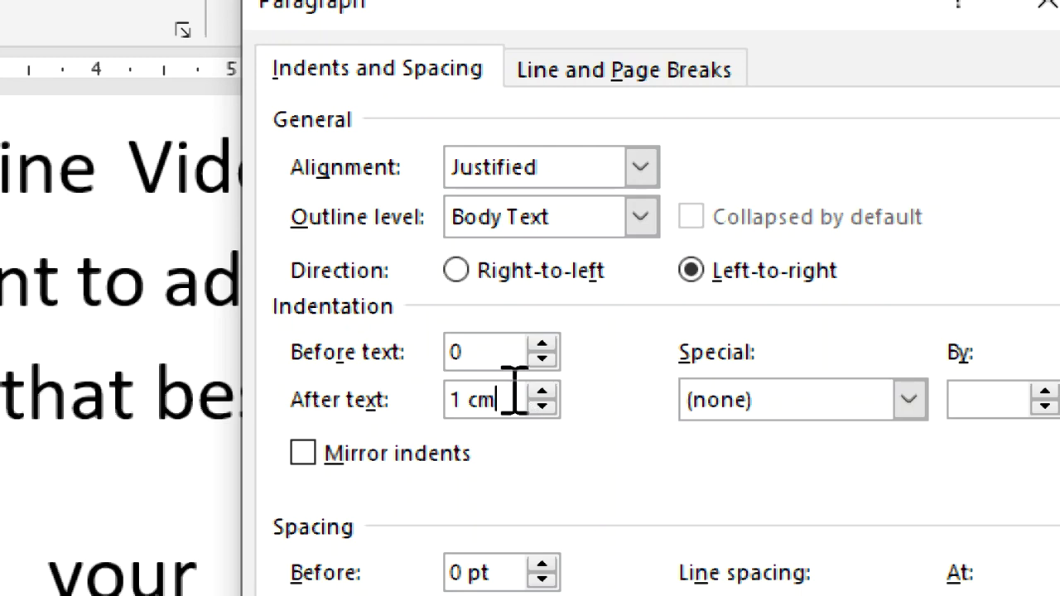
drag(514, 396, 351, 403)
text(0)
key(Return)
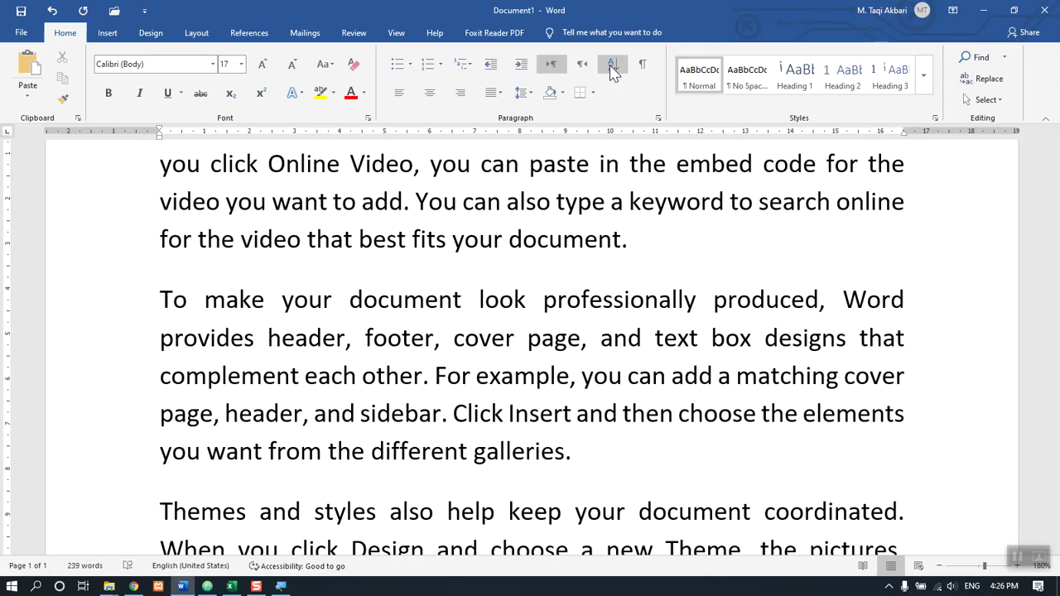
Clear the document and type 112234, 345, 43, 534, 34, 545, 645 on separate lines, fixing the typo.
click(519, 336)
key(ctrl+a)
key(Delete)
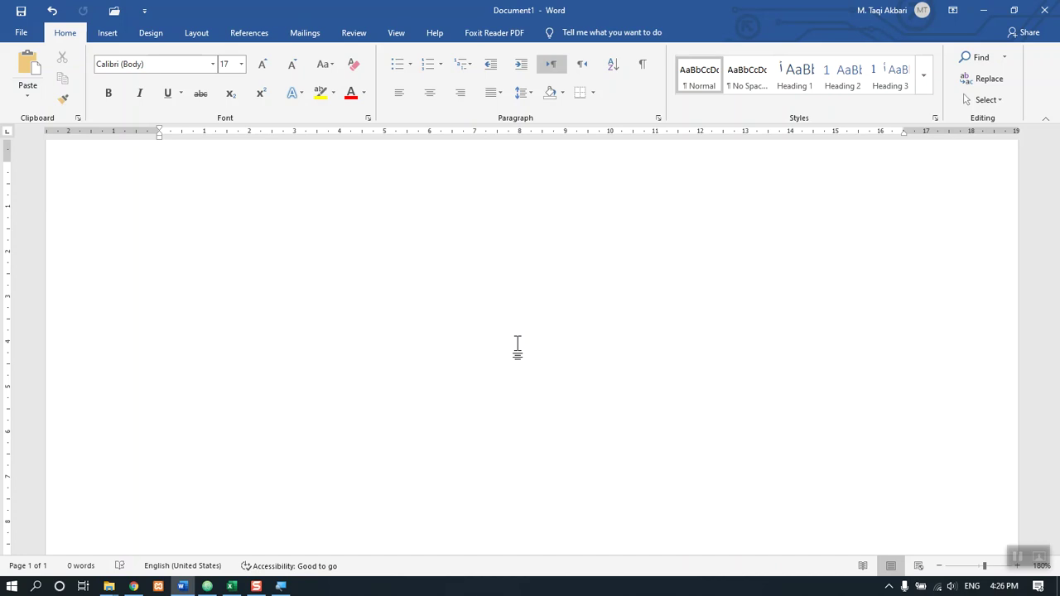
text(1)
key(BackSpace)
text(12234 345 43 534t 34 545 645)
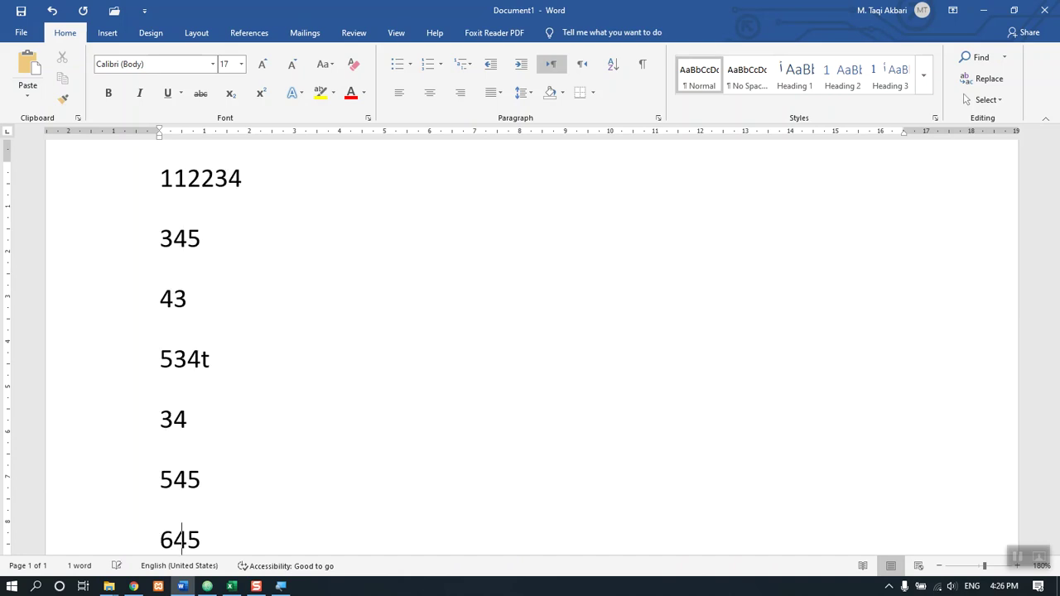
click(297, 358)
key(BackSpace)
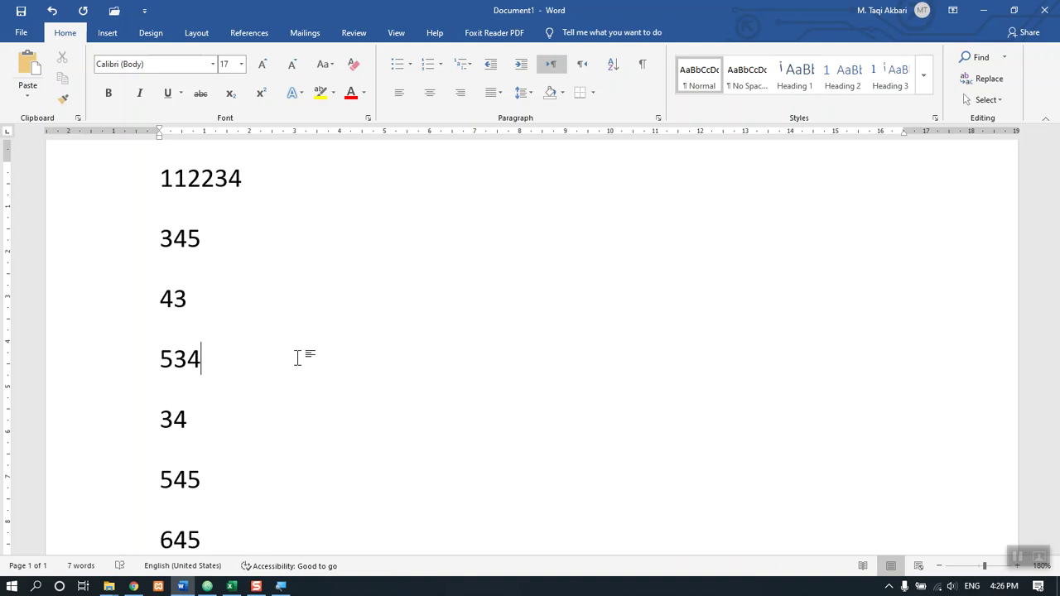
key(ctrl+a)
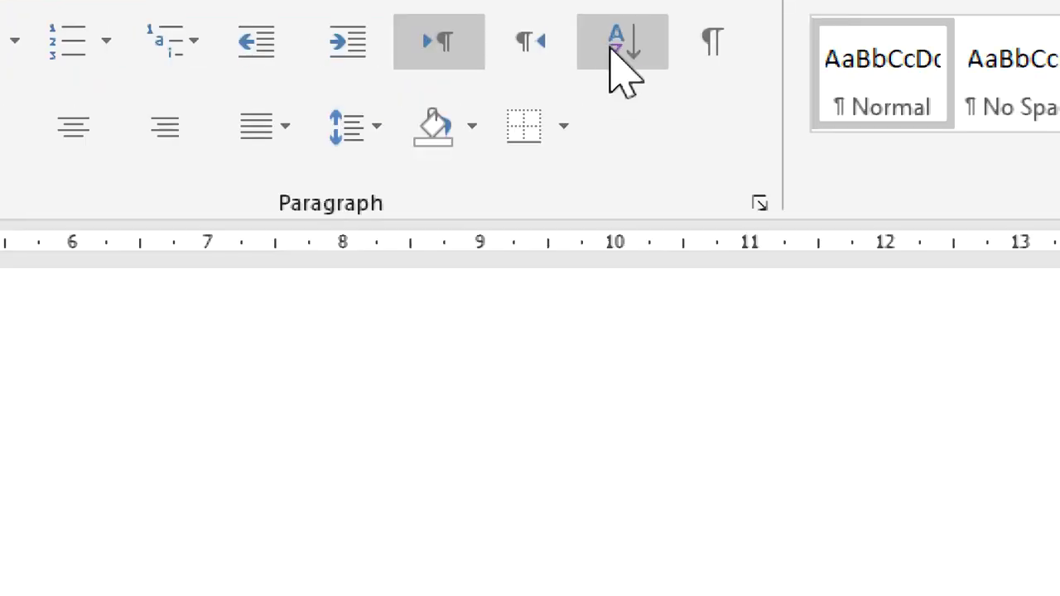
Sort the number list by paragraphs as Number type in descending order.
click(620, 53)
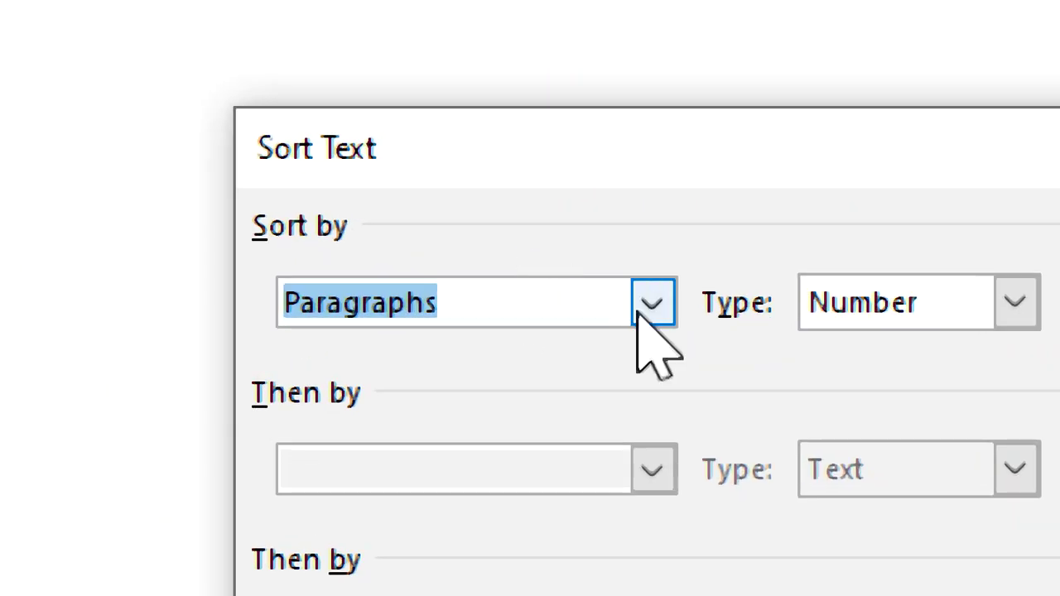
click(640, 315)
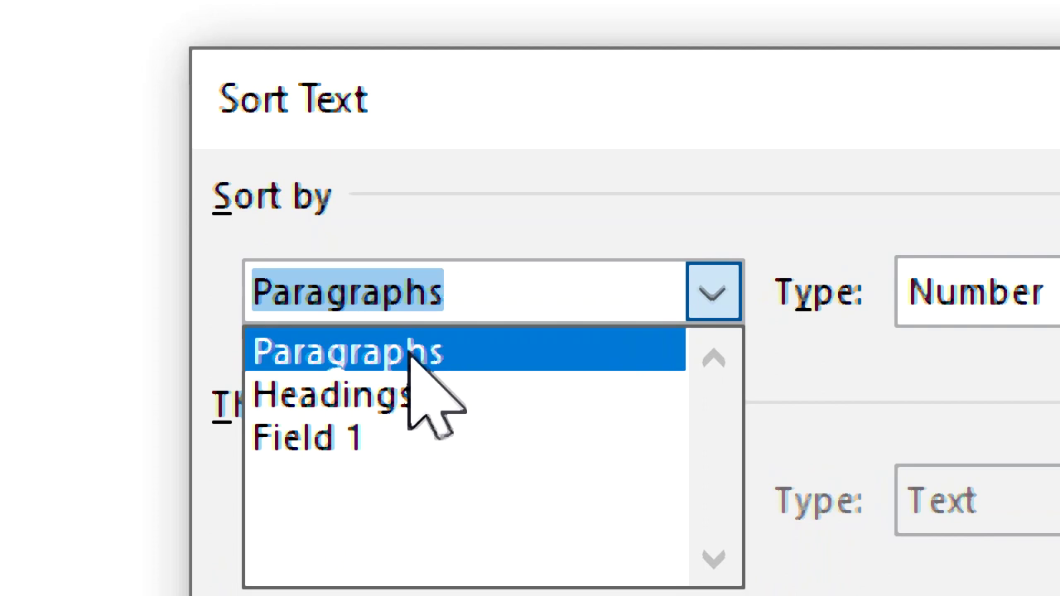
click(410, 355)
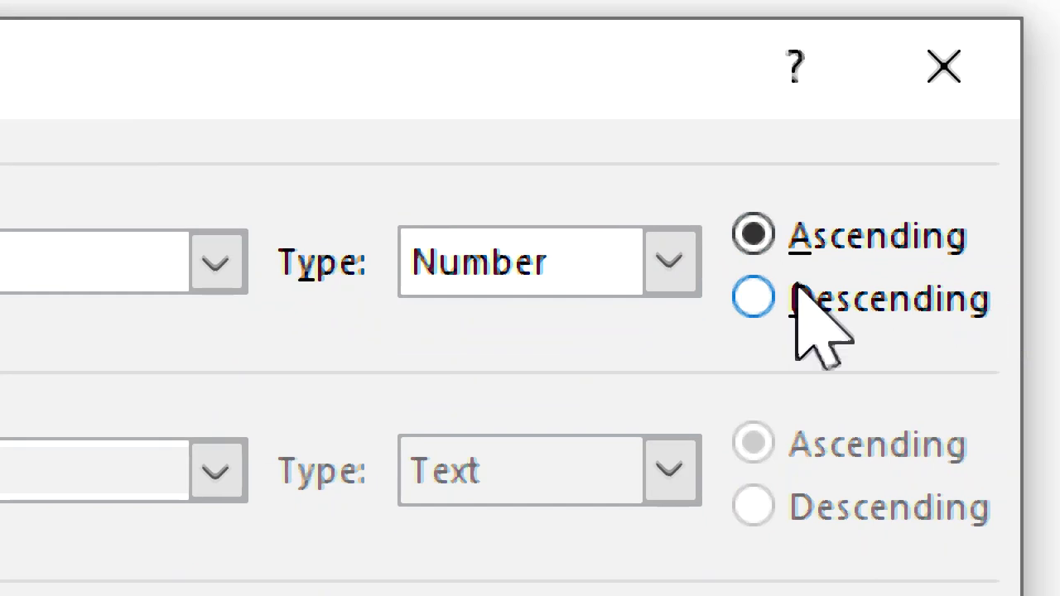
click(583, 263)
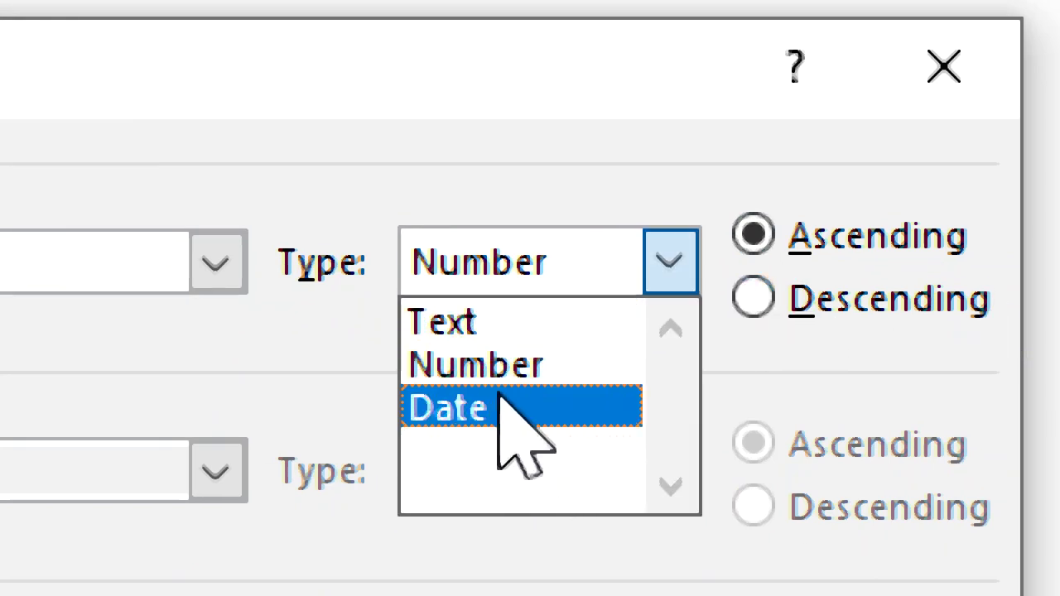
click(523, 372)
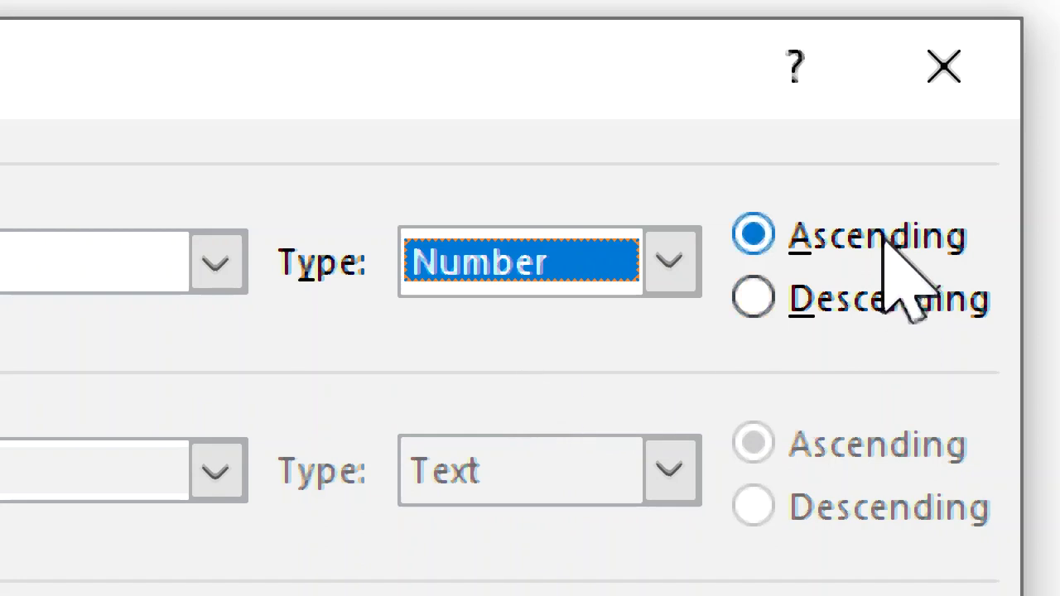
click(874, 302)
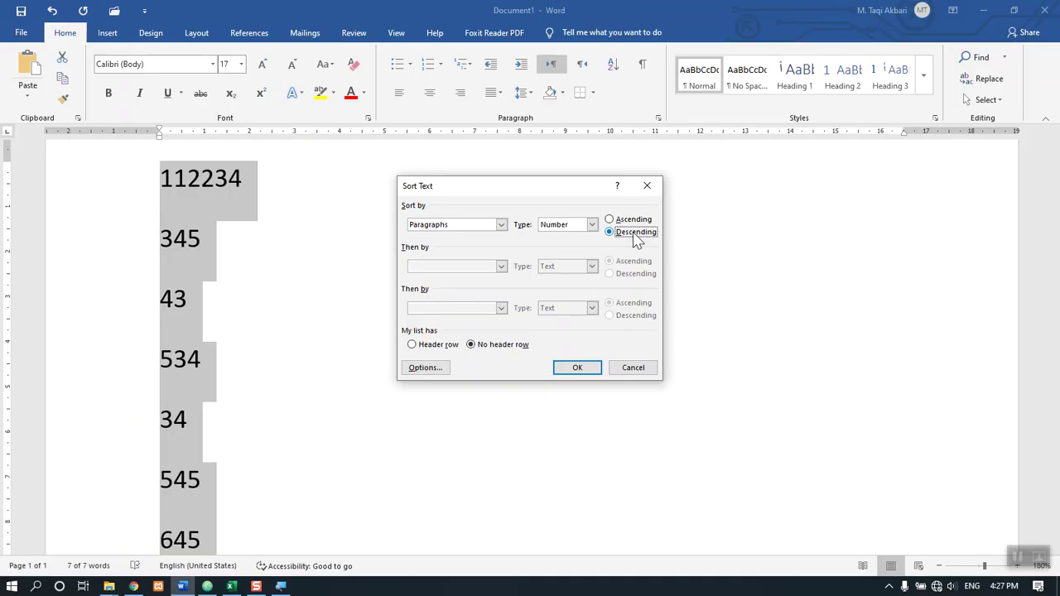
click(572, 370)
click(277, 204)
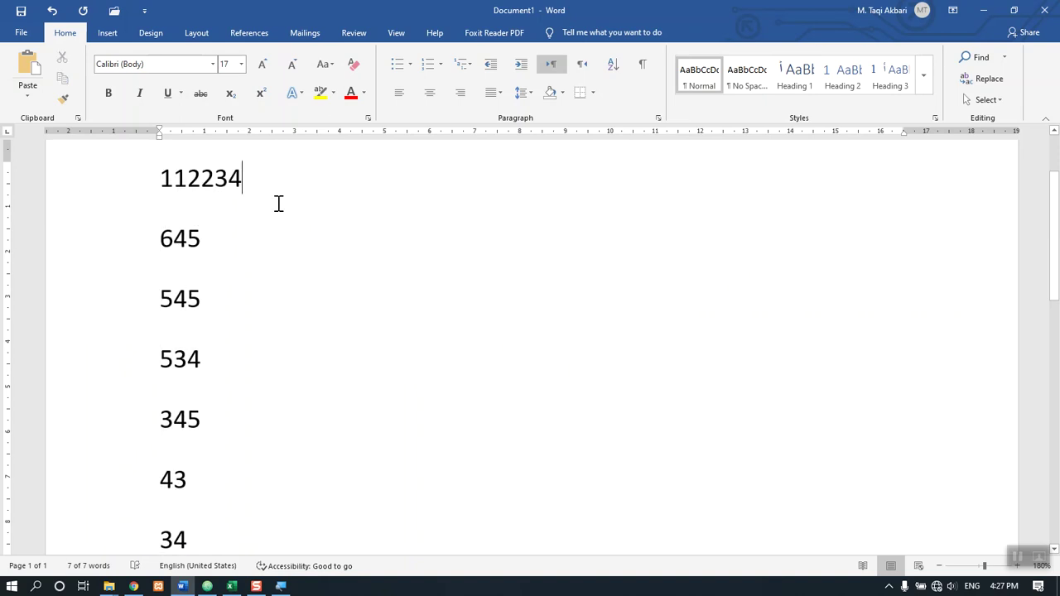
key(Down)
key(Down)
key(Down)
key(Down)
key(Down)
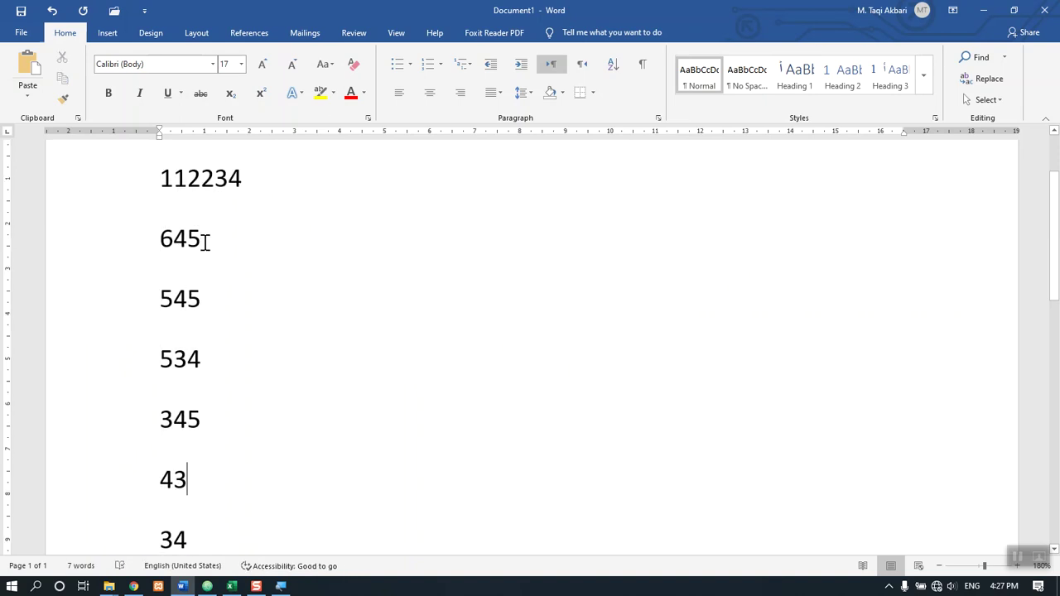
key(Down)
Re-sort the numbers ascending: 34, 43, 345, 534, 545, 645, 112234.
key(ctrl+a)
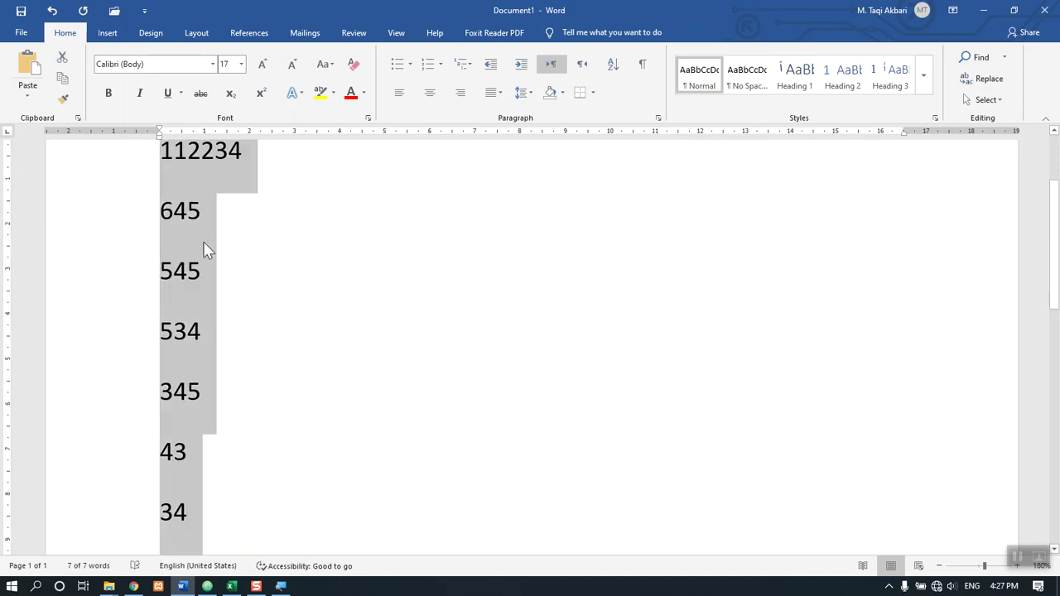
click(613, 66)
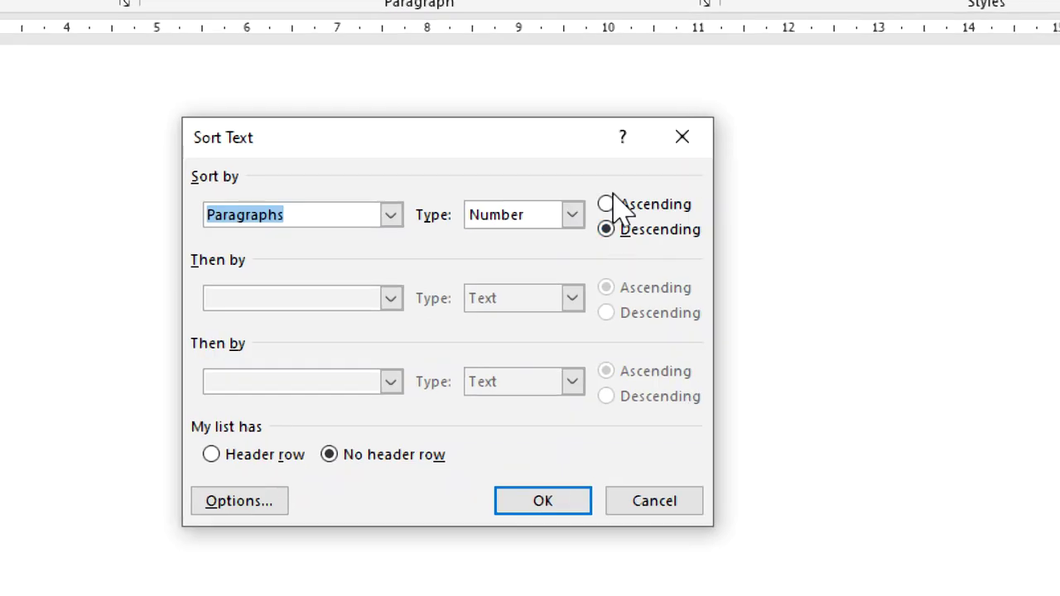
click(609, 204)
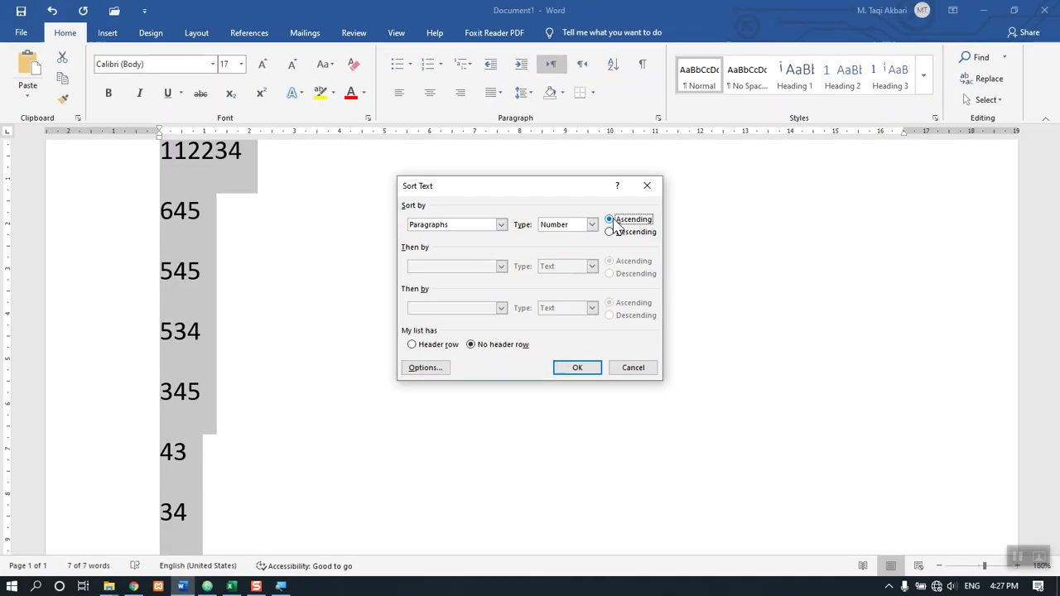
click(578, 370)
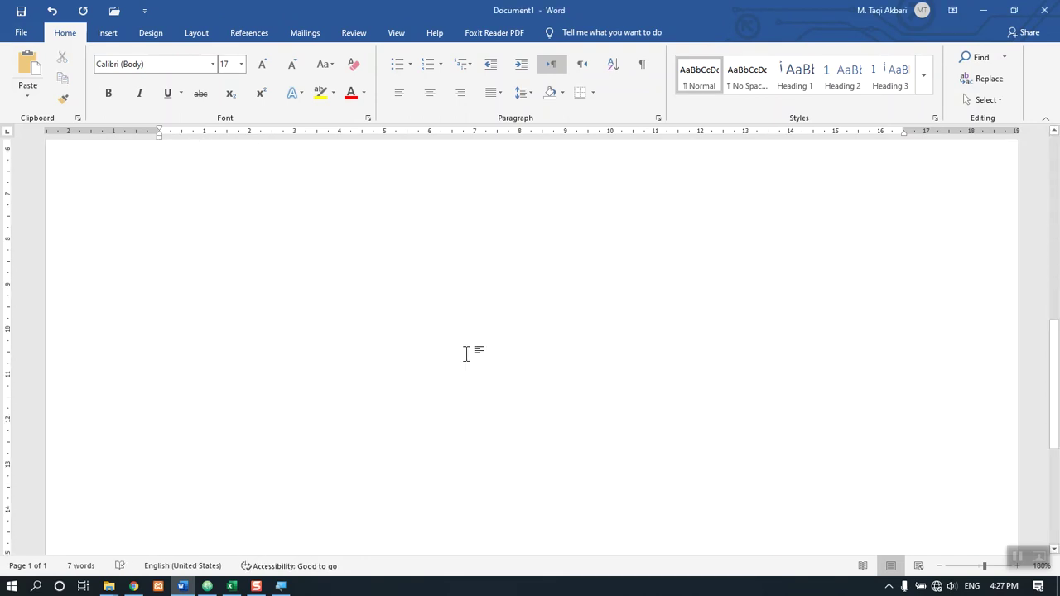
Clear the numbers and type Ahmad, Ali, Mahmod, Ramish, Maryam and Nargis, one per line.
key(ctrl+a)
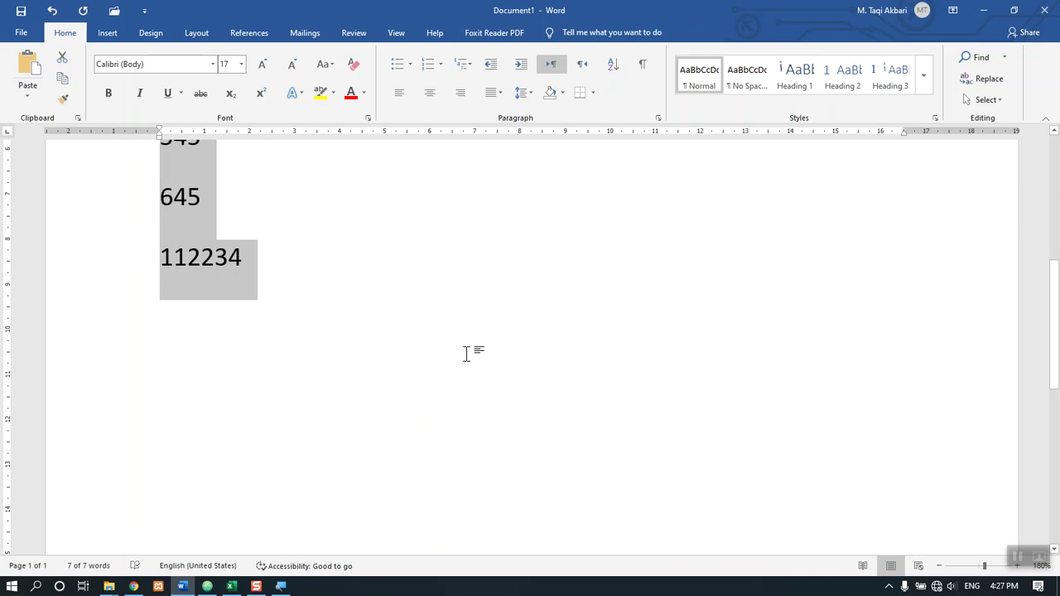
key(Delete)
text(Ah)
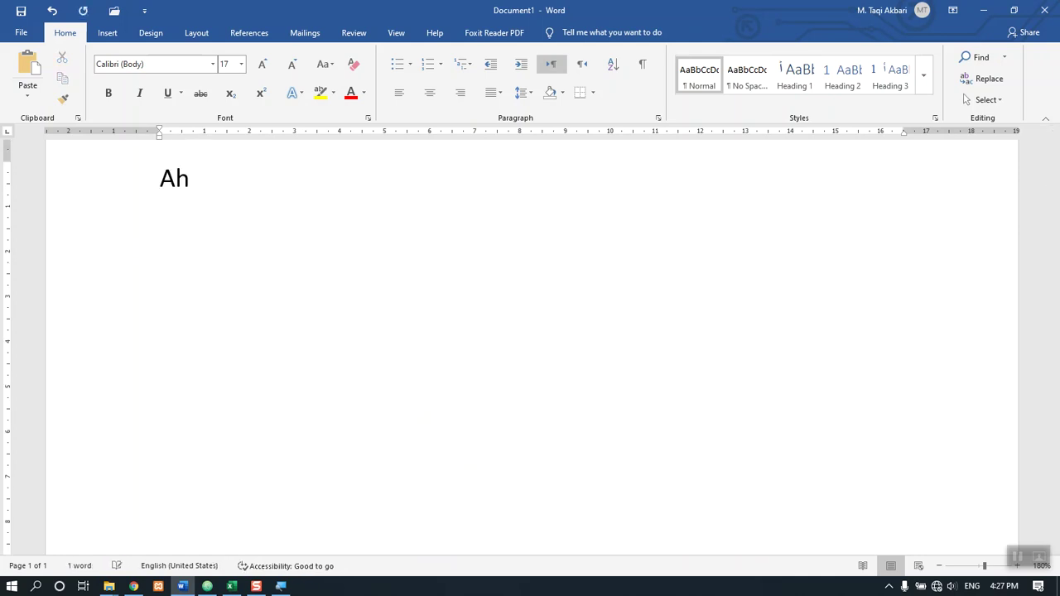
text(mad)
key(Return)
text(Ali)
key(Return)
text(MAh)
key(BackSpace)
key(BackSpace)
text(ahmod)
key(Return)
text(Ramish)
key(Return)
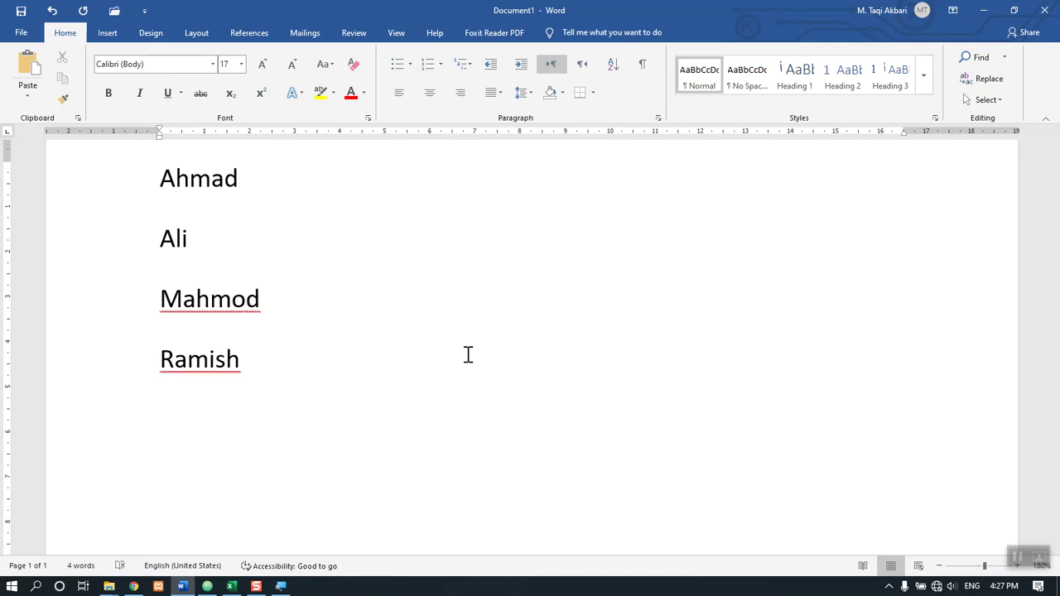
text(Maryam)
key(Return)
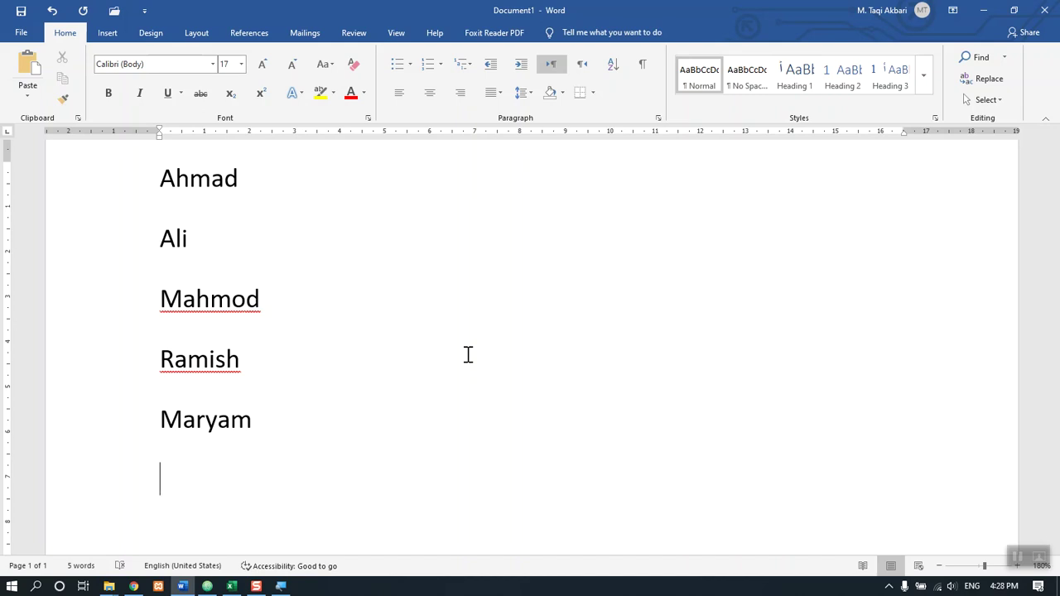
text(Nargis)
key(Return)
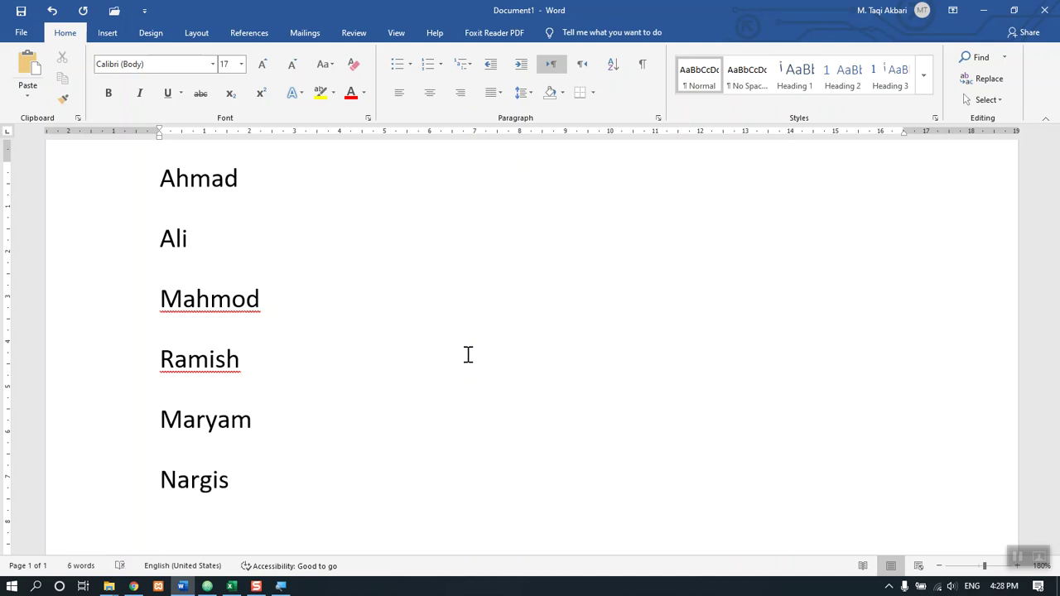
Add Jamila, Zainab and Zarmina on new lines and select the whole list.
text(Jma)
key(BackSpace)
key(BackSpace)
text(amila)
key(ctrl+a)
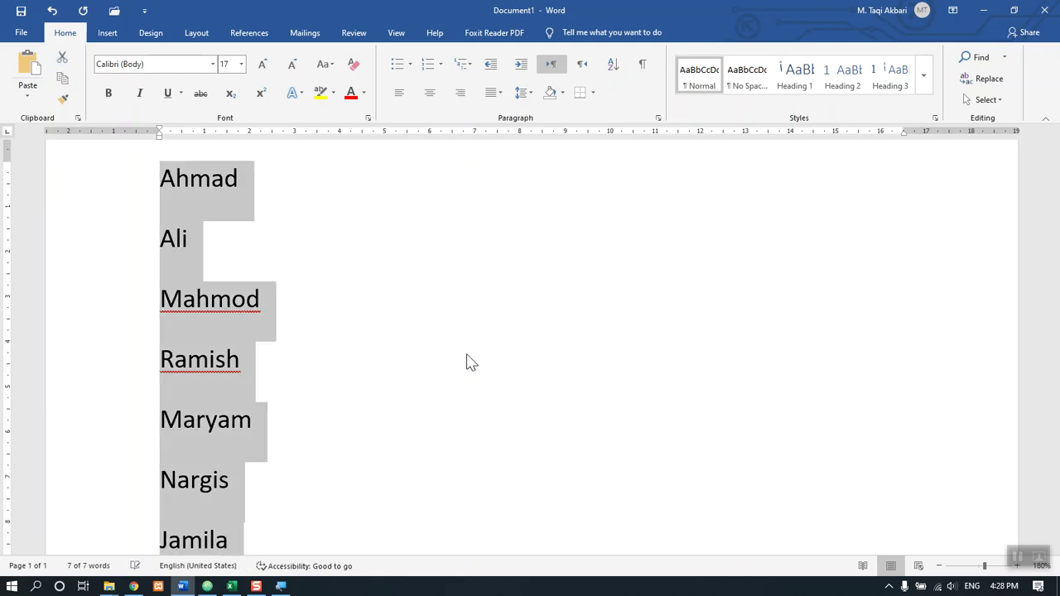
key(ctrl+End)
key(Return)
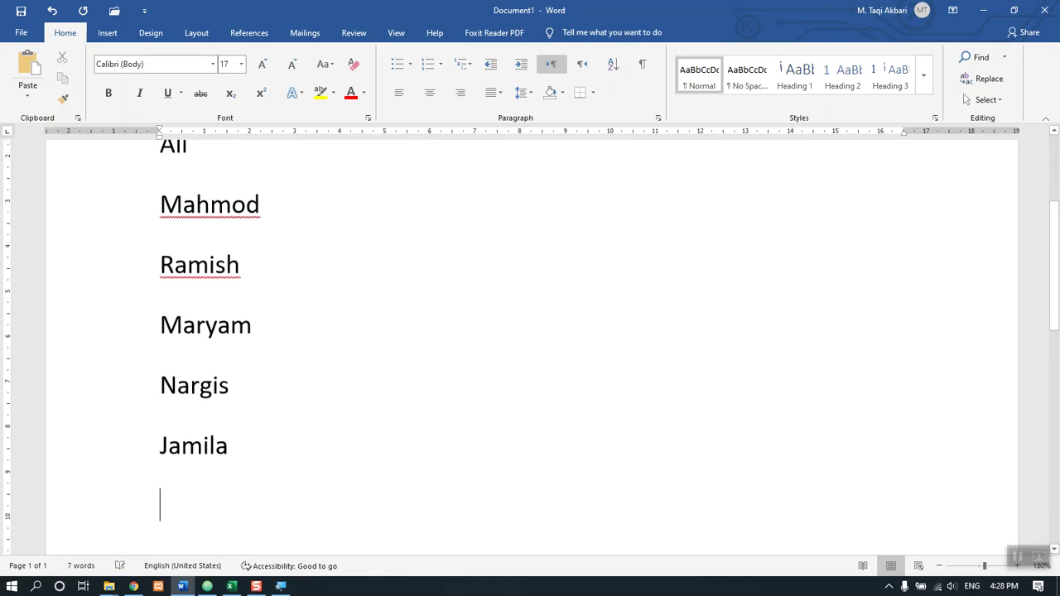
text(Zaib)
key(BackSpace)
text(nab)
key(Return)
text(Zare)
key(BackSpace)
text(miba)
key(BackSpace)
key(BackSpace)
text(na)
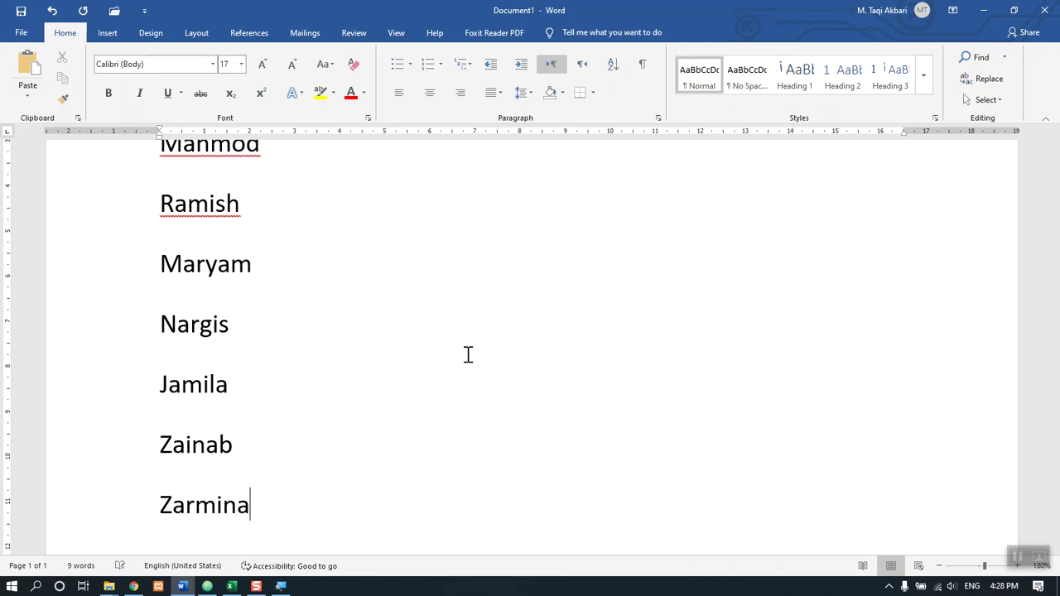
key(ctrl+a)
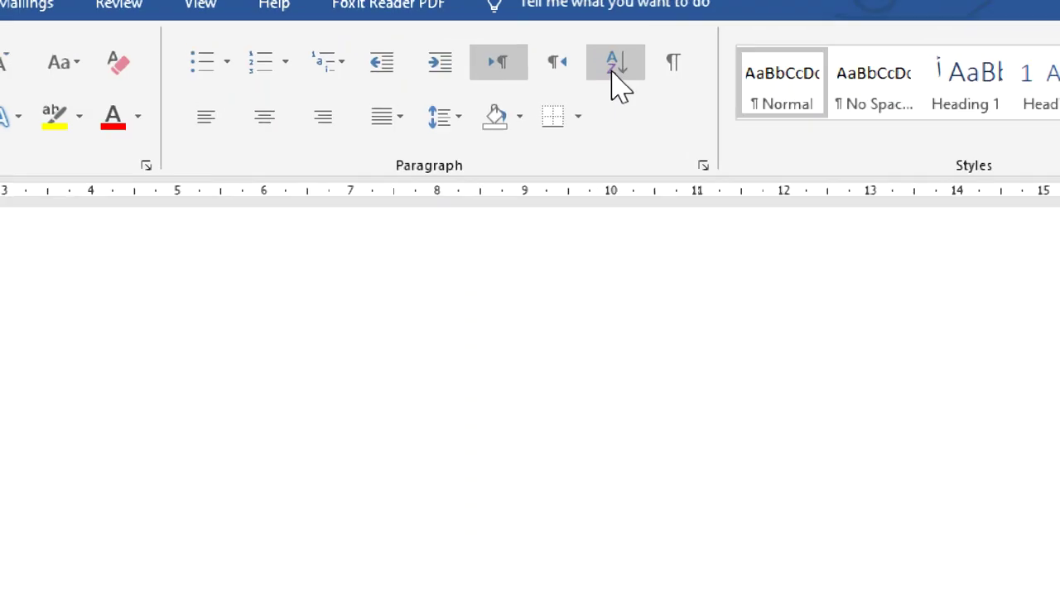
Sort the names as Text in descending order, Z to A.
click(613, 66)
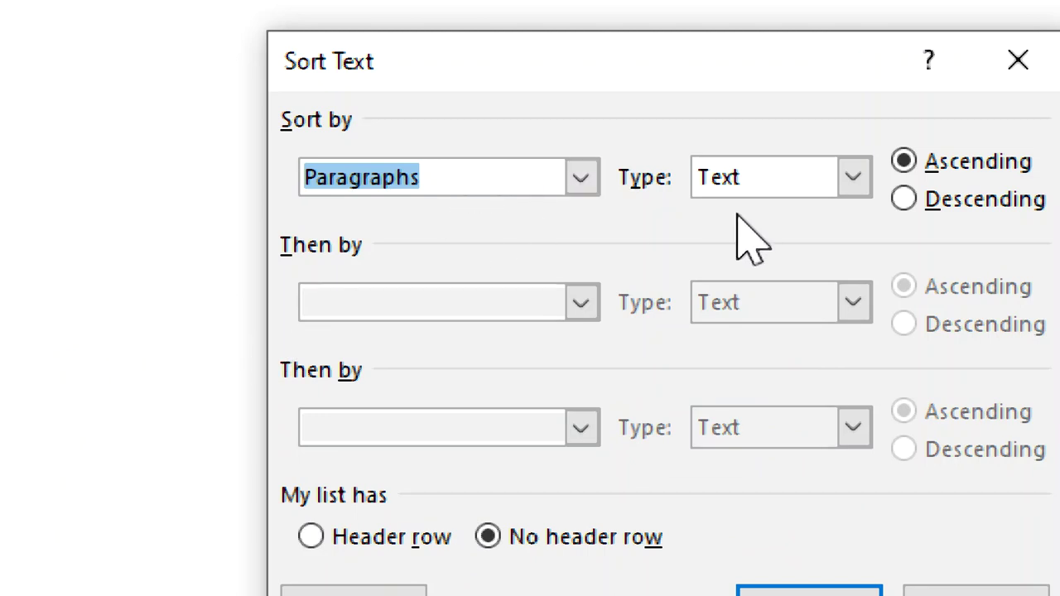
click(770, 177)
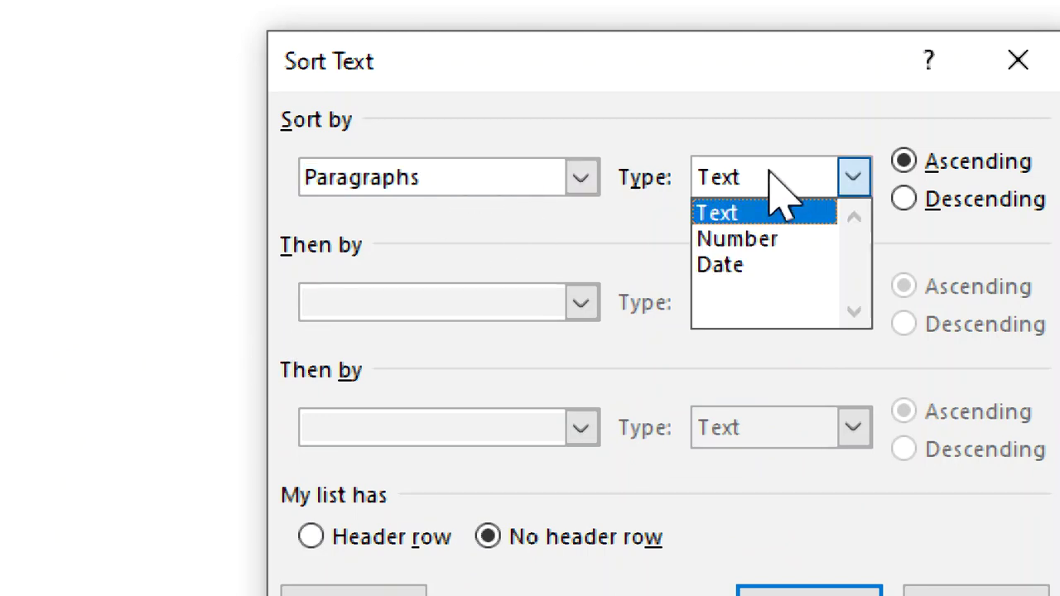
click(743, 217)
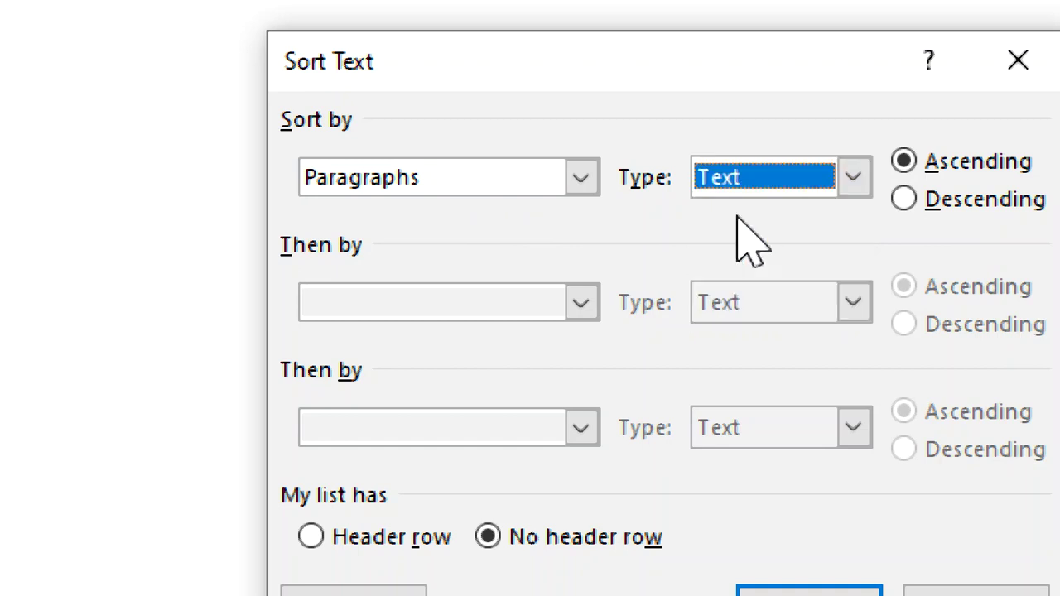
click(975, 174)
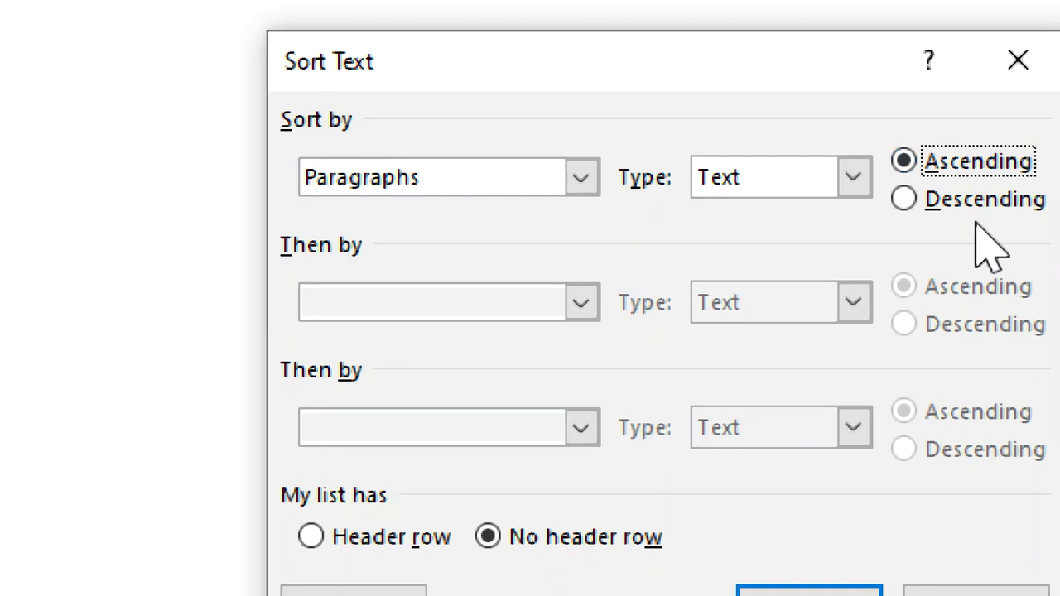
click(970, 203)
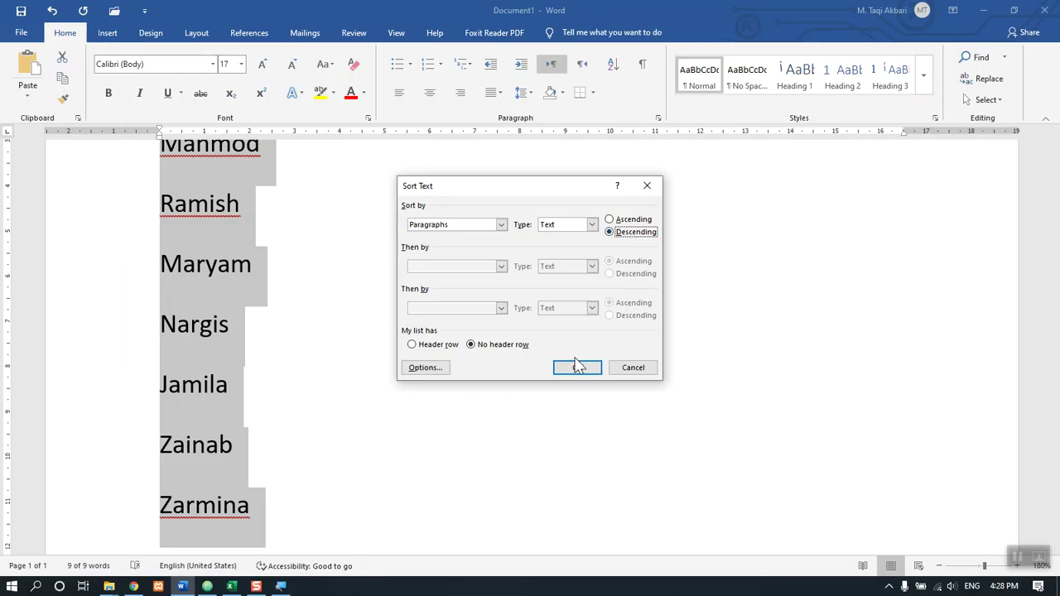
click(578, 371)
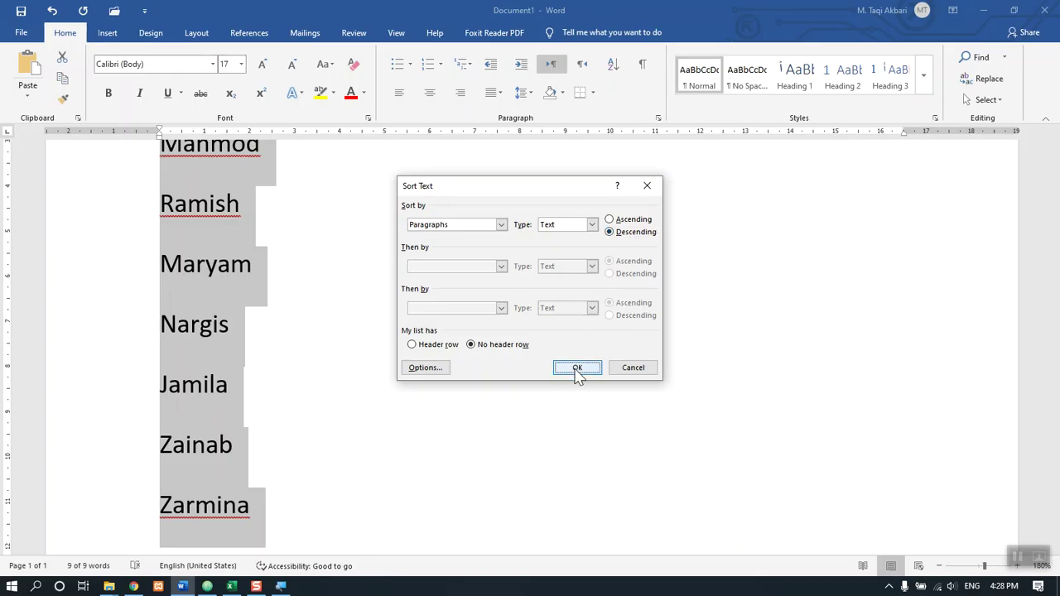
click(490, 372)
key(ctrl+Home)
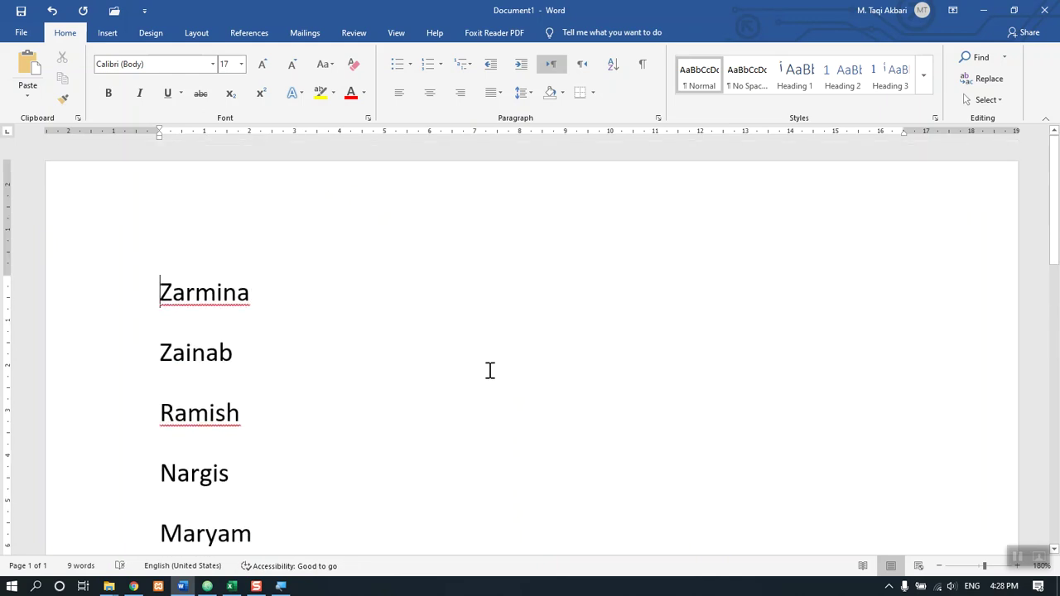
key(Up)
key(Down)
key(Down)
key(Down)
key(Down)
key(Down)
key(Down)
key(Down)
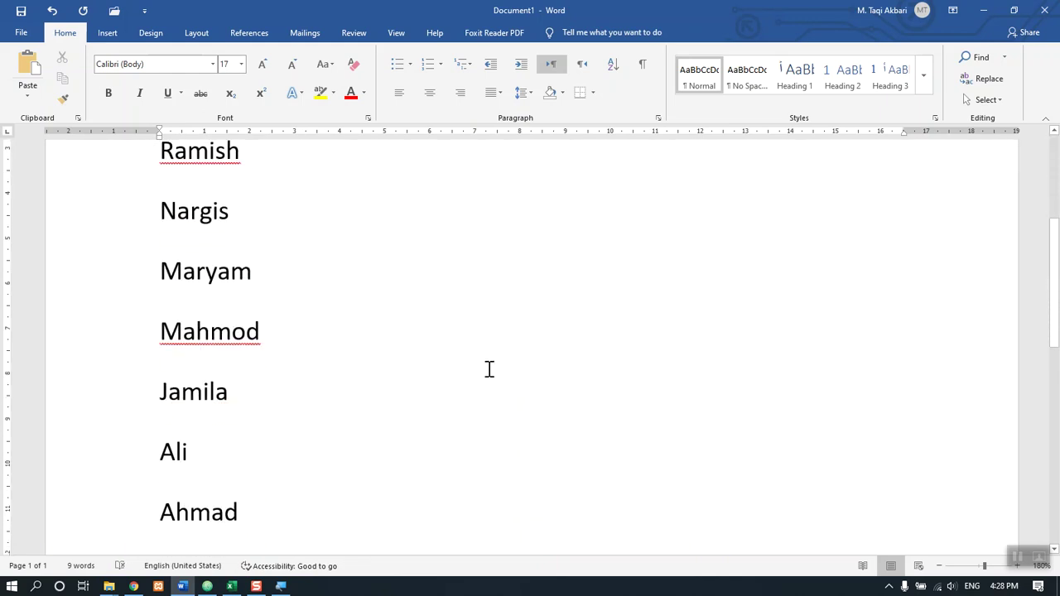
Dismiss the reopened Sort dialog without changes and delete the entire names list.
click(613, 63)
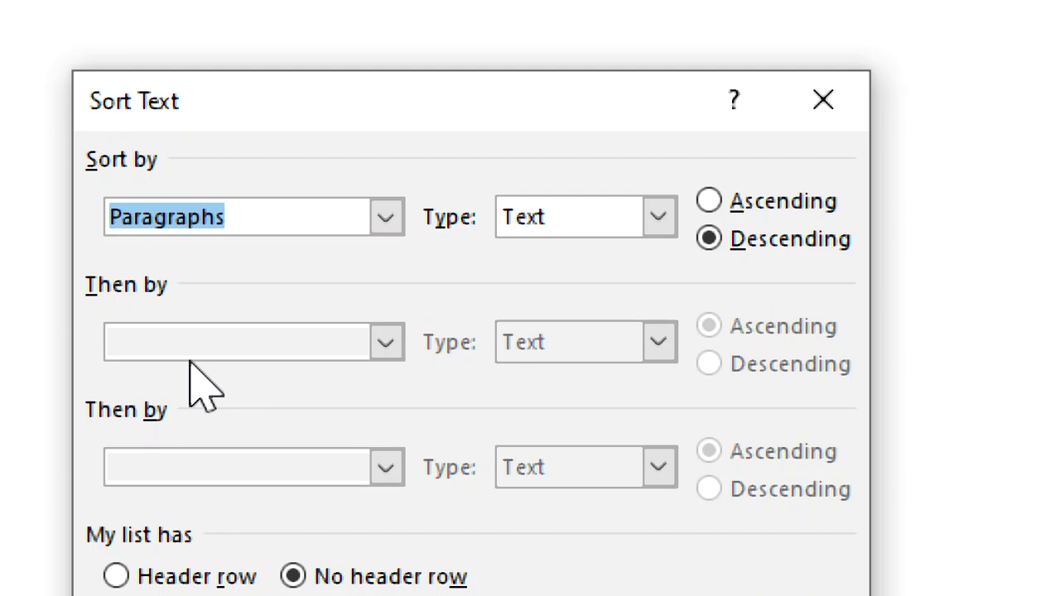
key(Return)
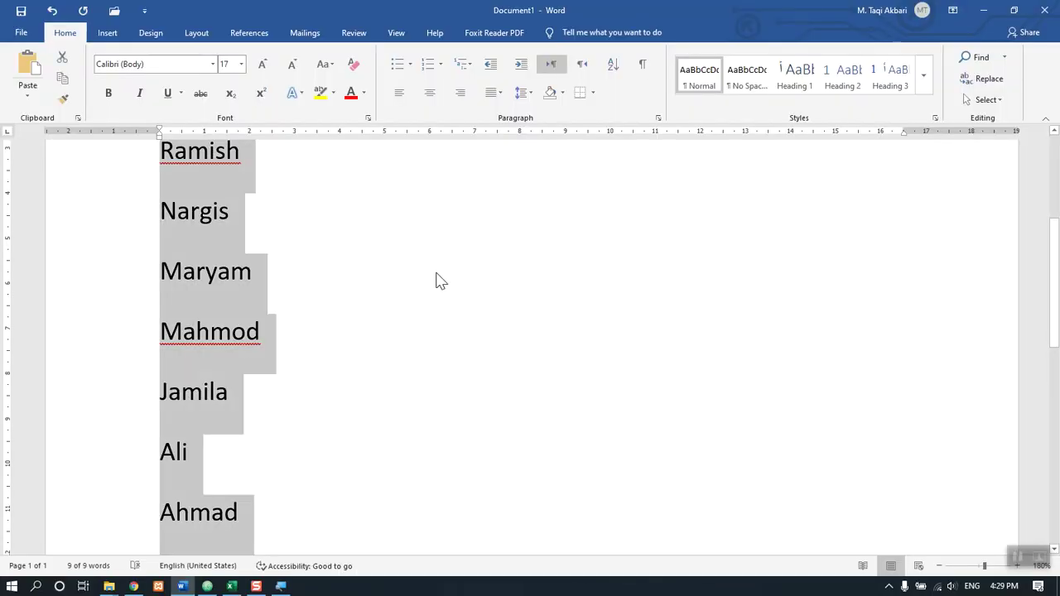
key(Delete)
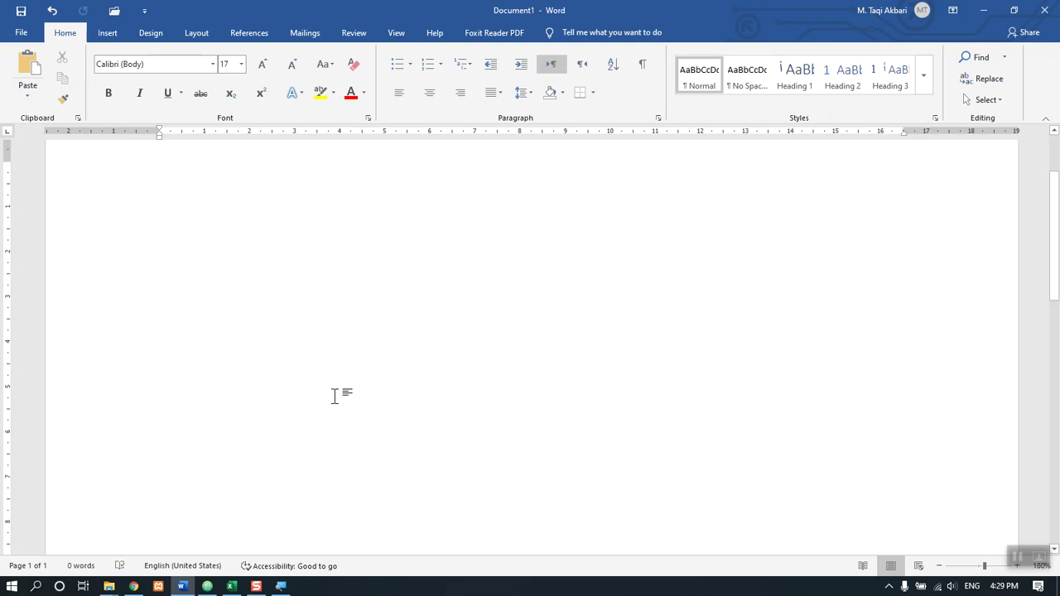
Fill the empty document with sample paragraphs using =rand().
key(ctrl+a)
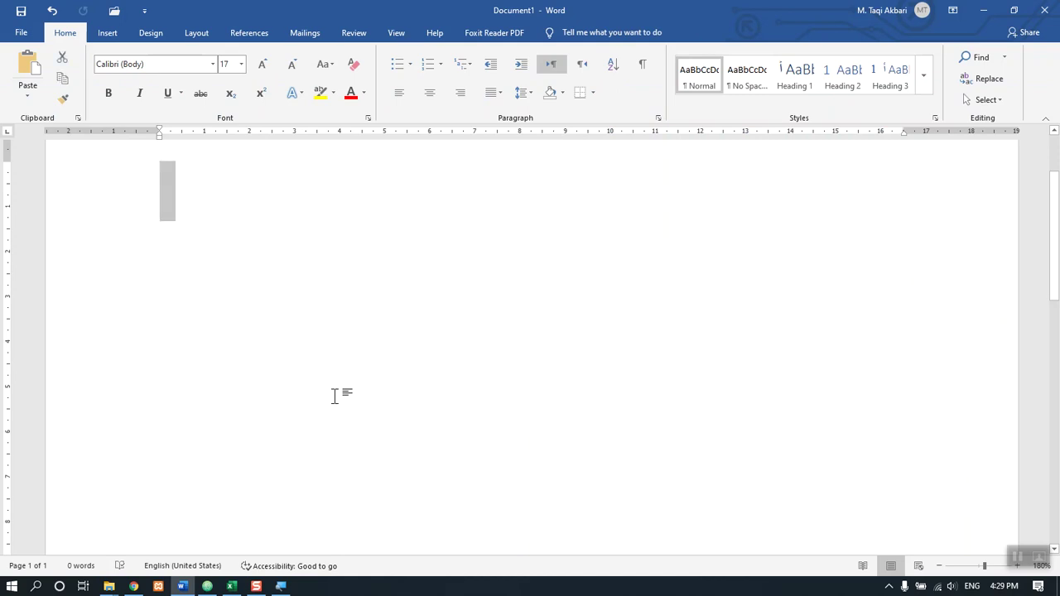
text(=rand())
key(Return)
key(ctrl+Home)
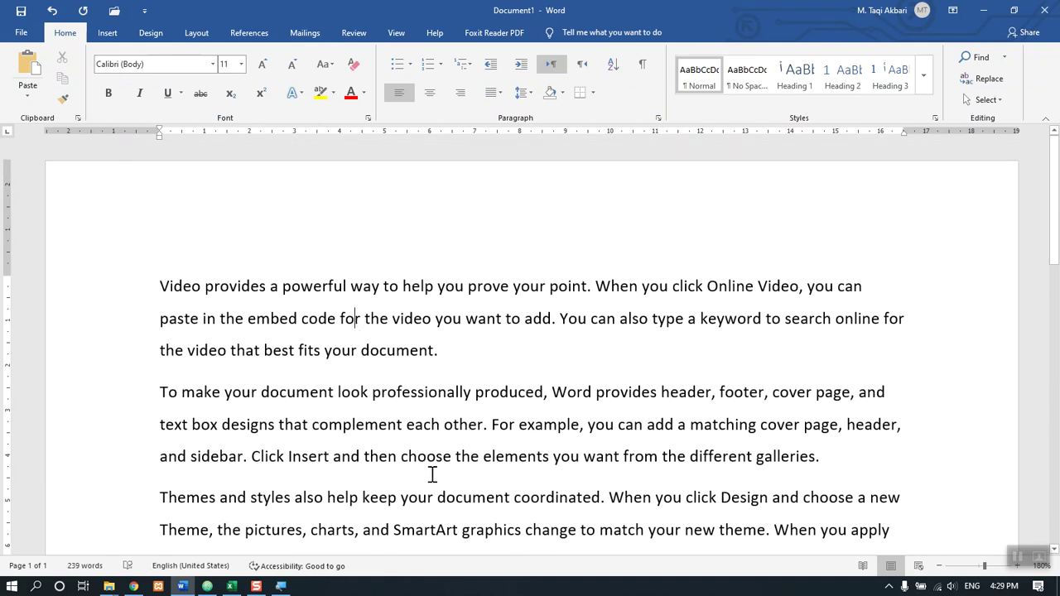
Give the second paragraph an orange background shading.
click(462, 455)
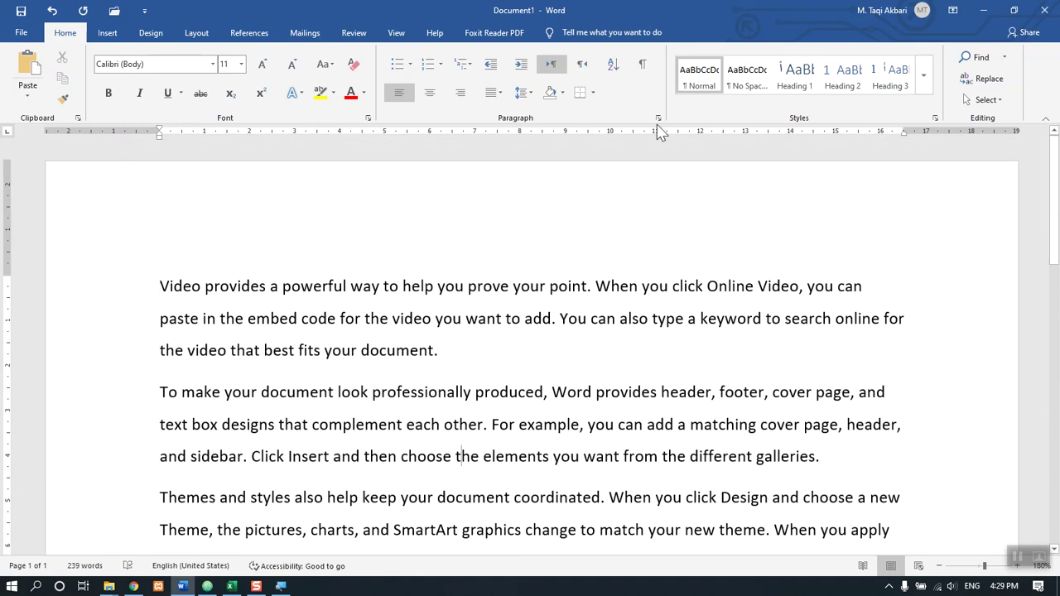
click(562, 93)
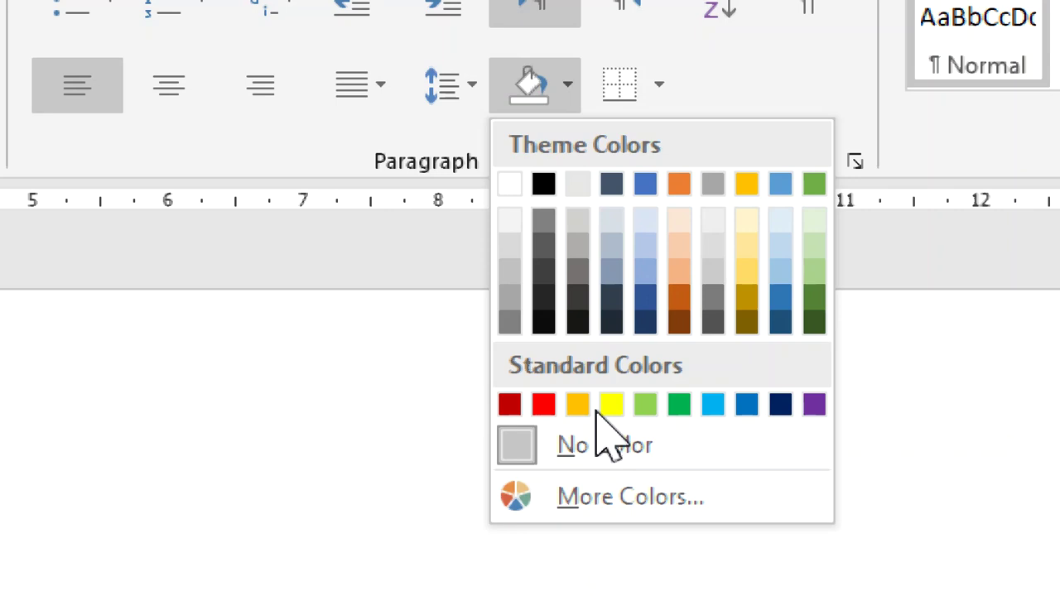
click(585, 406)
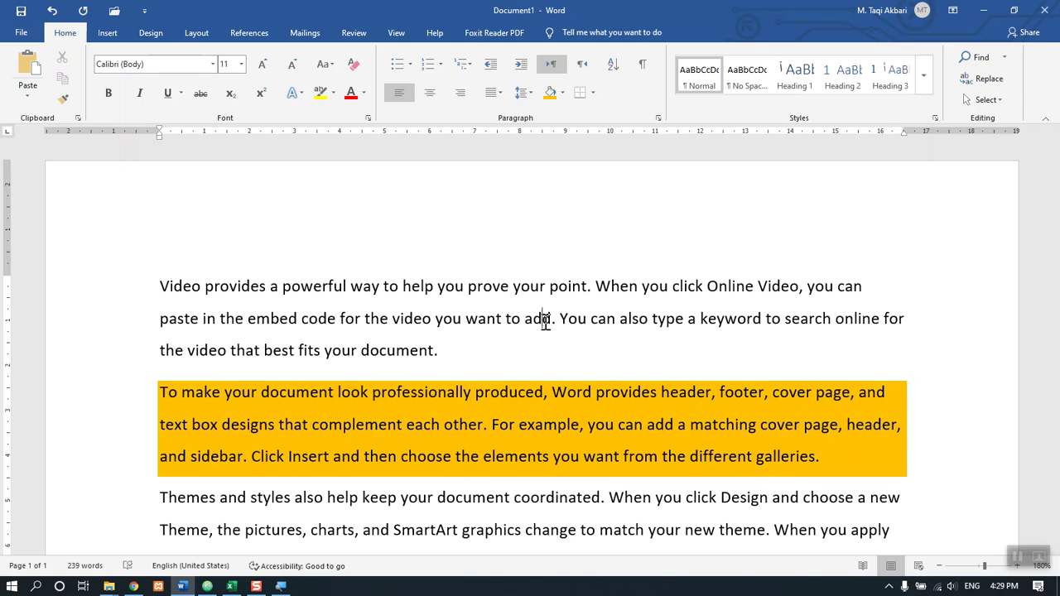
key(ctrl+End)
key(ctrl+Home)
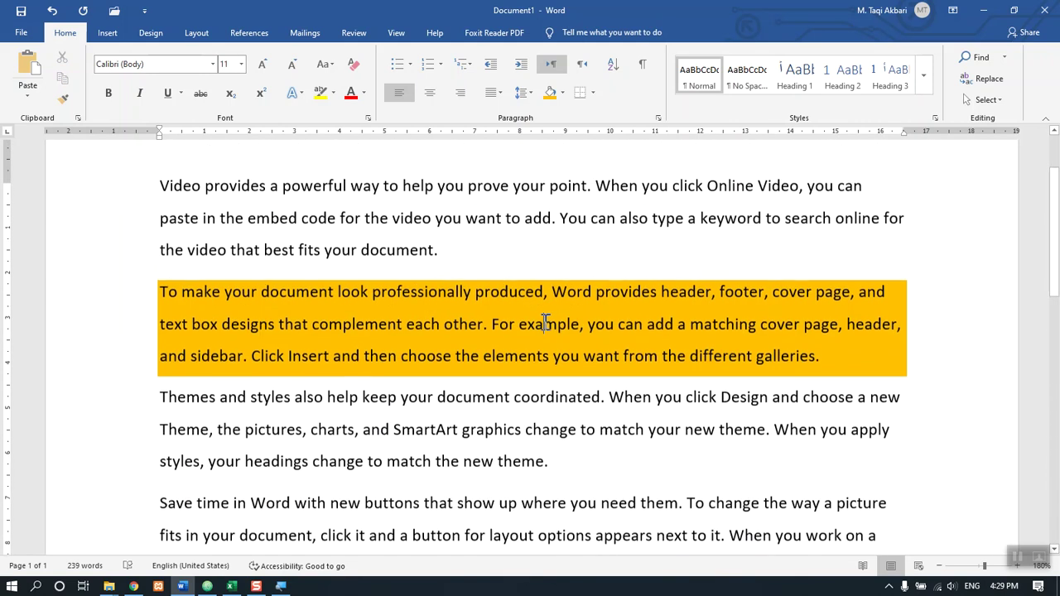
Shade the last paragraph orange.
key(ctrl+End)
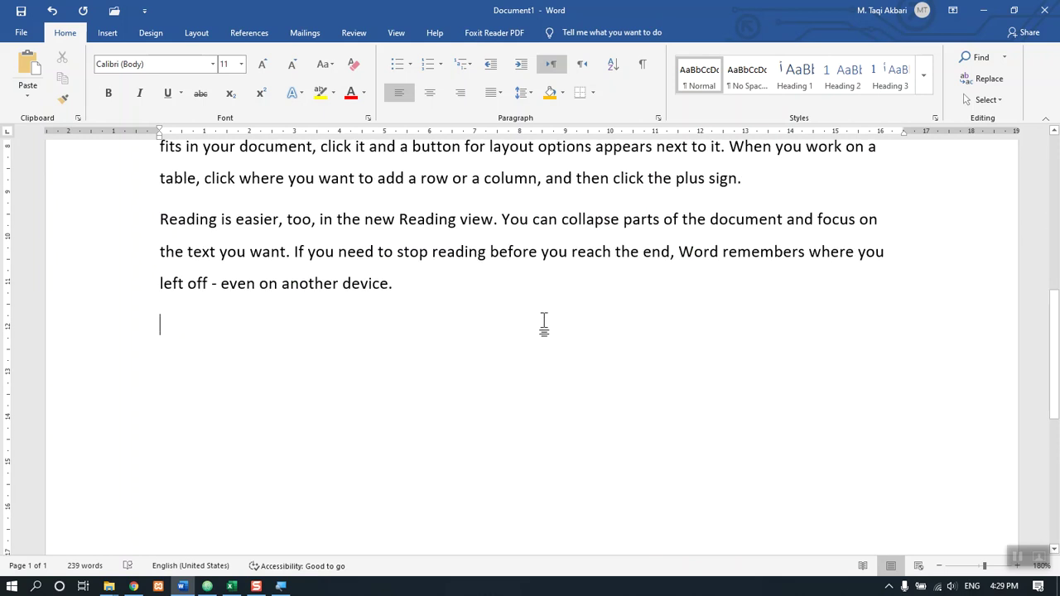
click(550, 93)
click(504, 222)
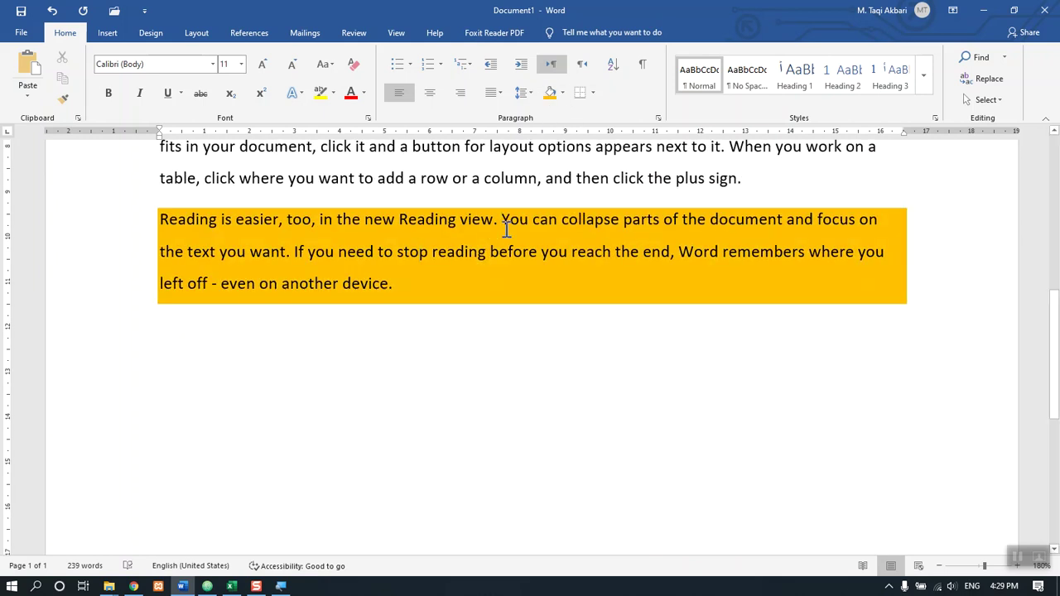
scroll(535, 176, up, 3)
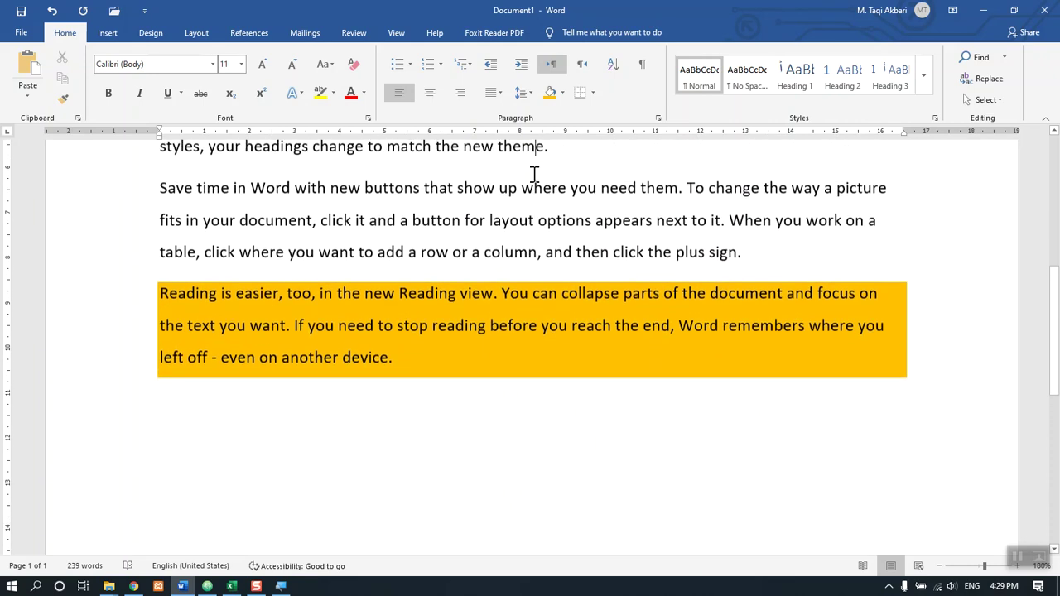
Shade the 'Save time' paragraph light green.
click(504, 249)
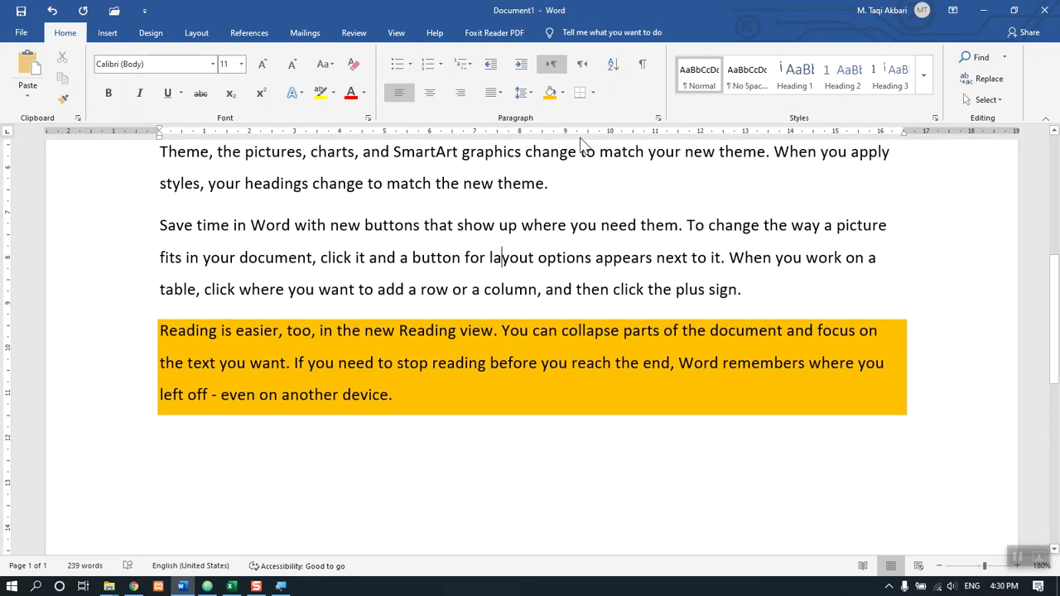
click(562, 92)
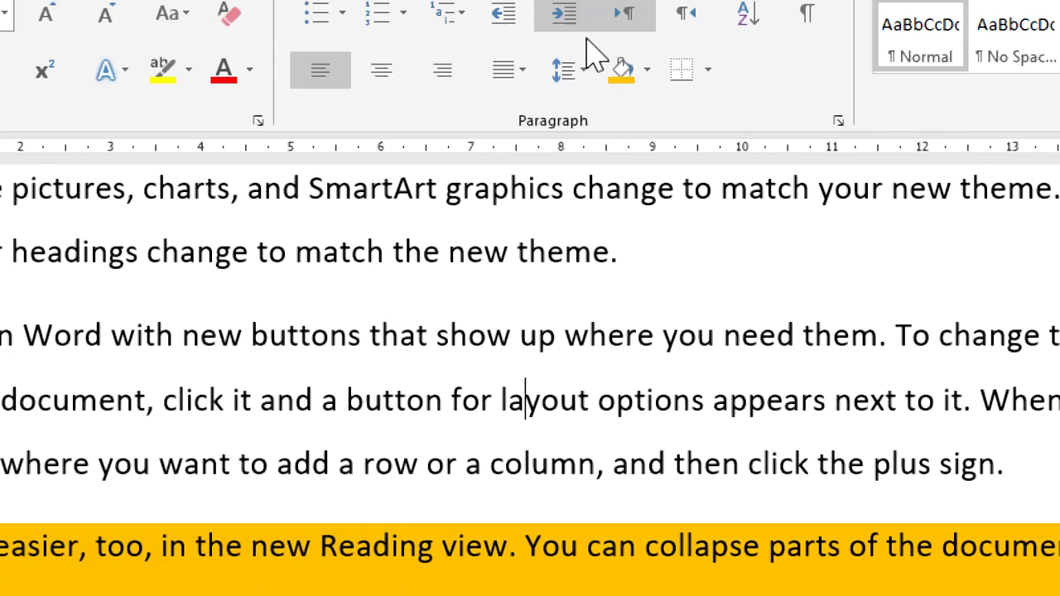
click(647, 71)
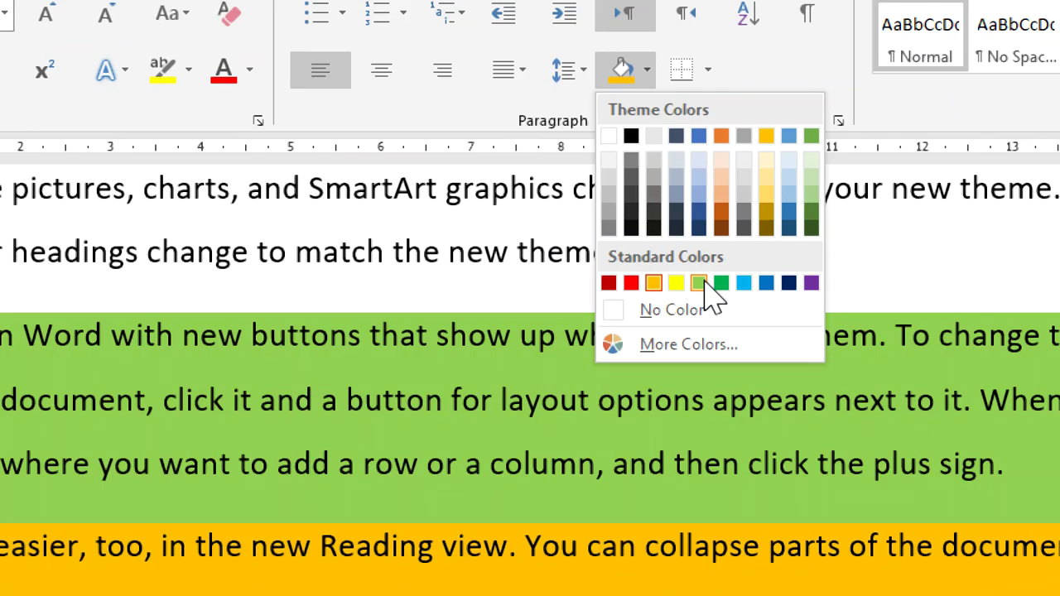
click(700, 283)
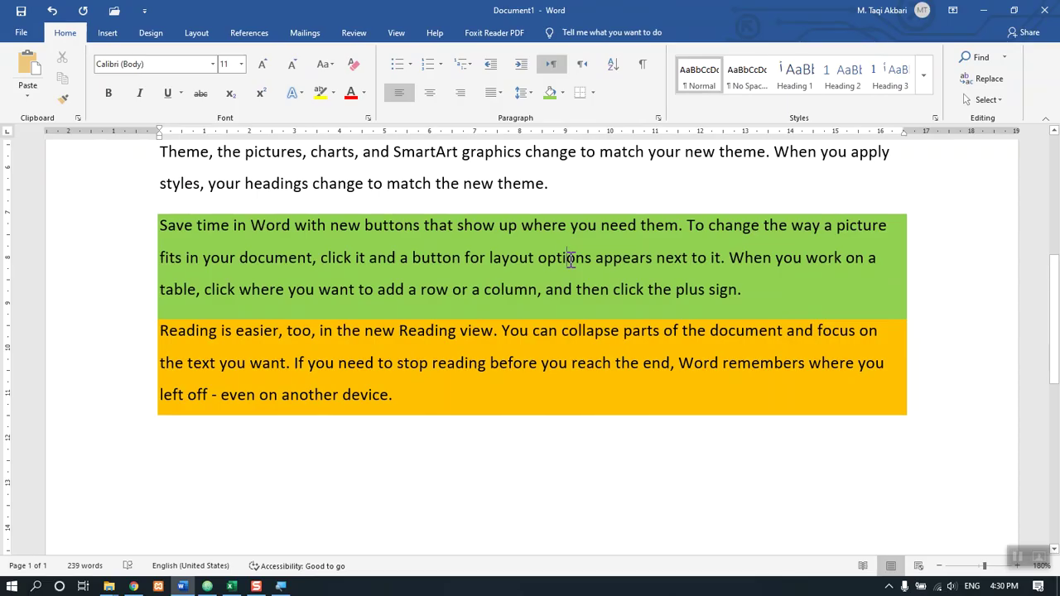
Select the whole document and apply blue shading to every paragraph.
key(ctrl+a)
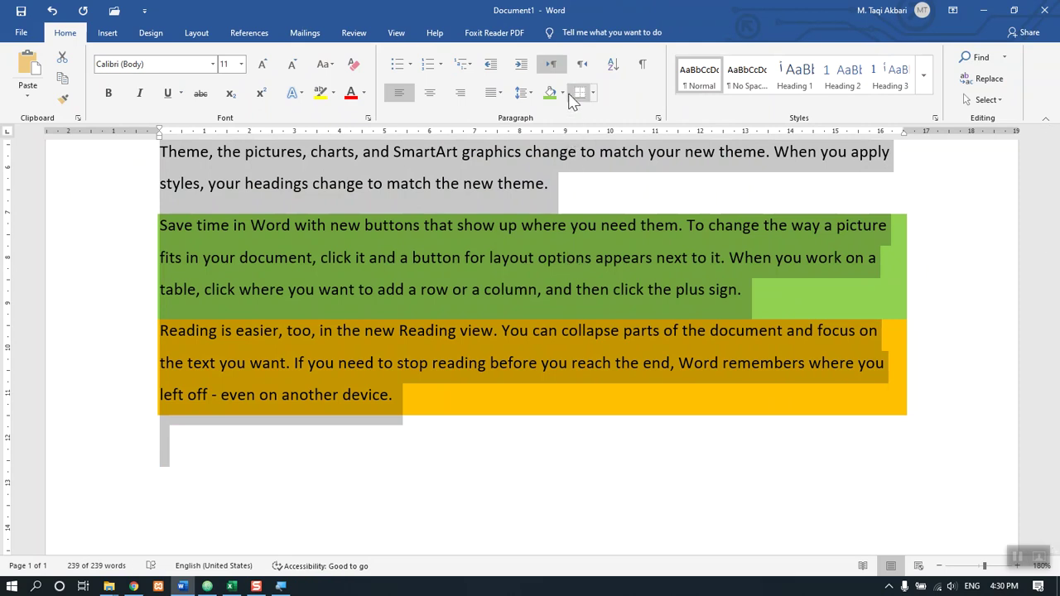
click(563, 93)
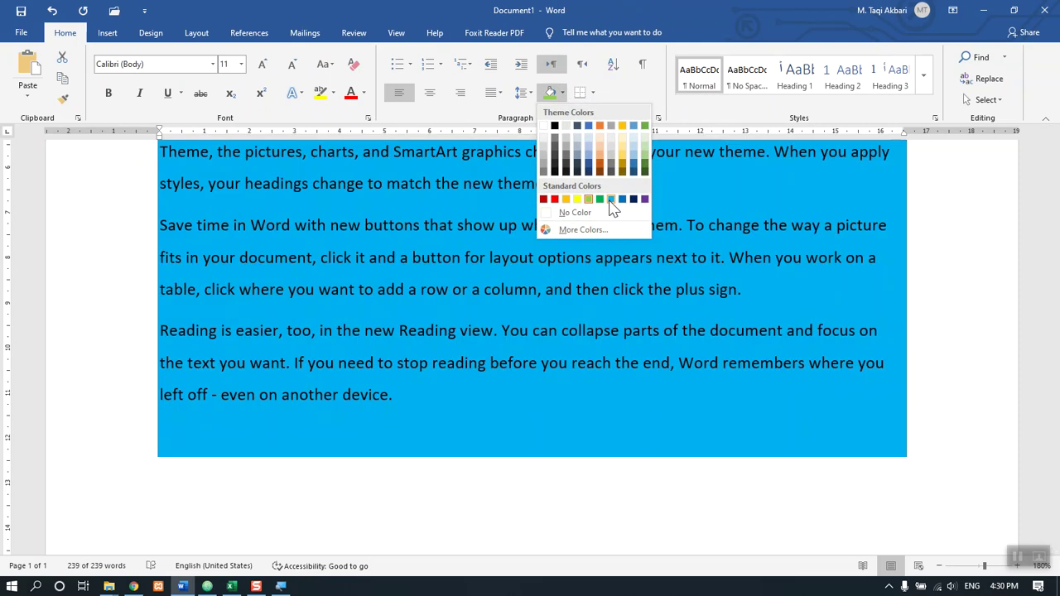
click(612, 201)
click(580, 295)
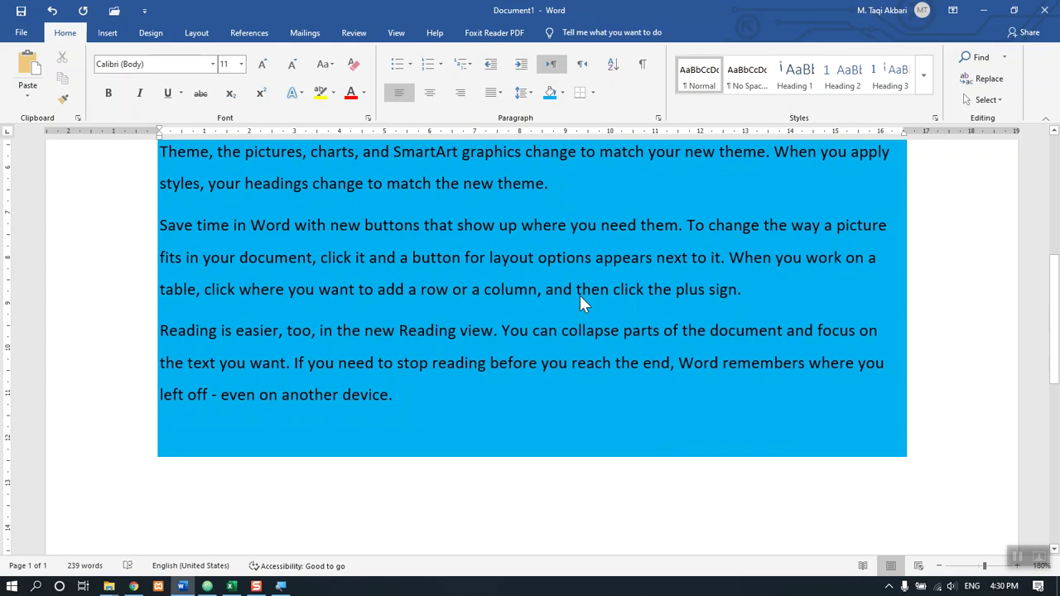
scroll(580, 295, up, 5)
key(ctrl+a)
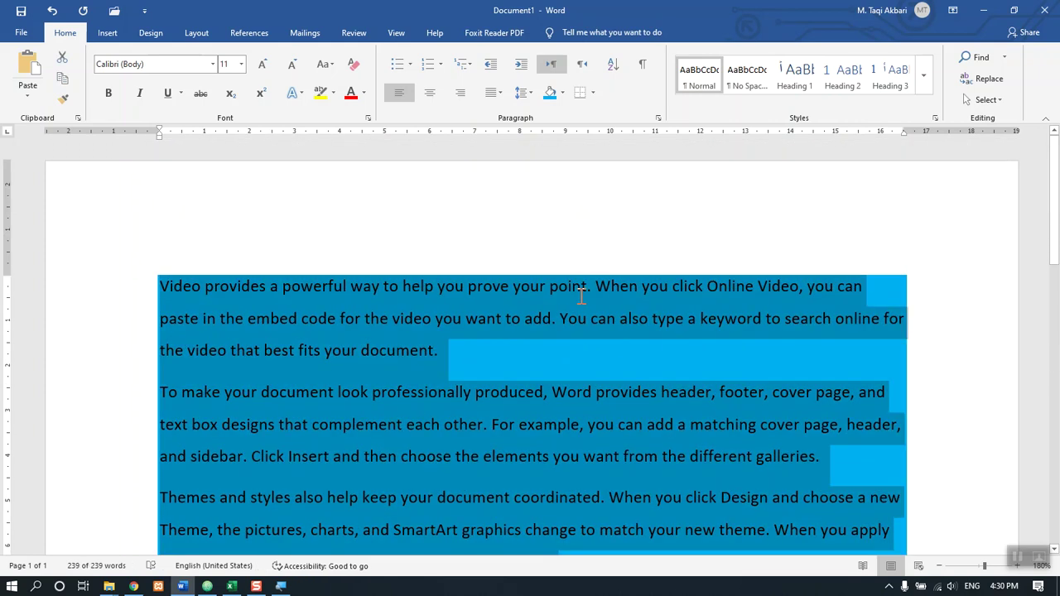
Set the selected document's shading to No Color, removing the blue fill.
click(563, 92)
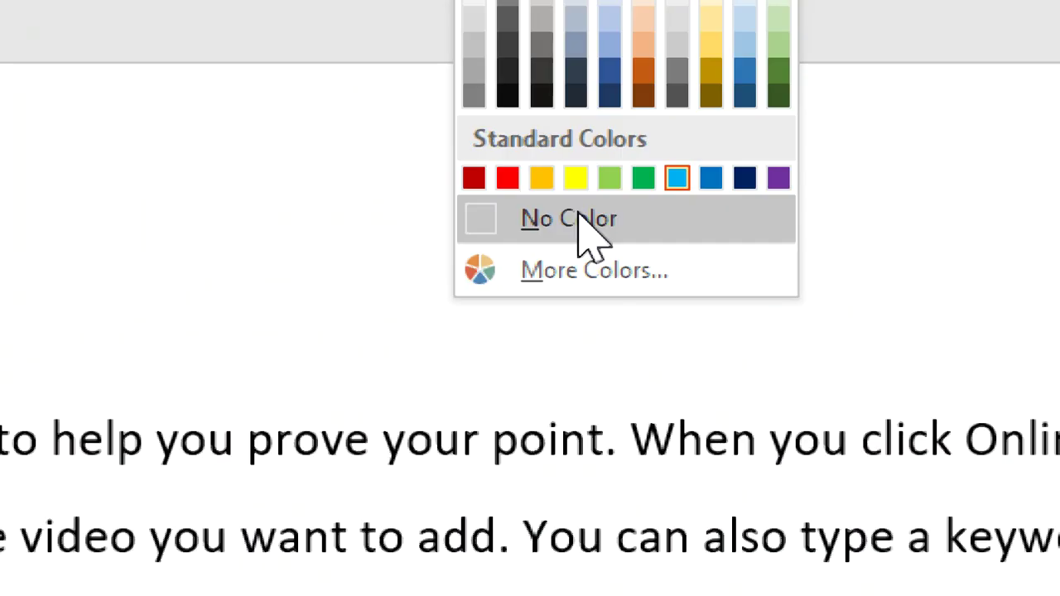
click(578, 212)
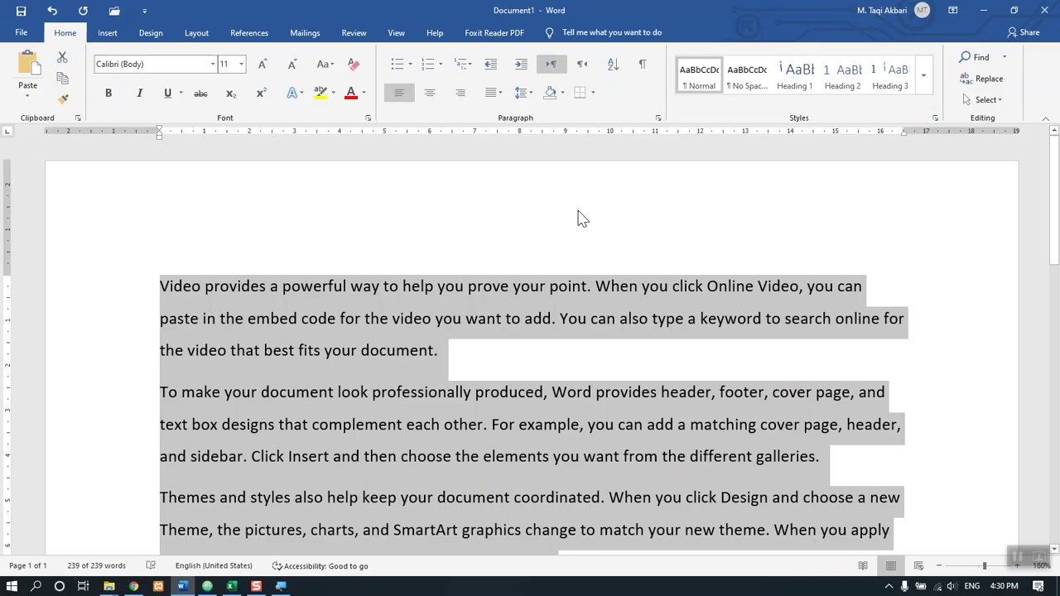
click(579, 211)
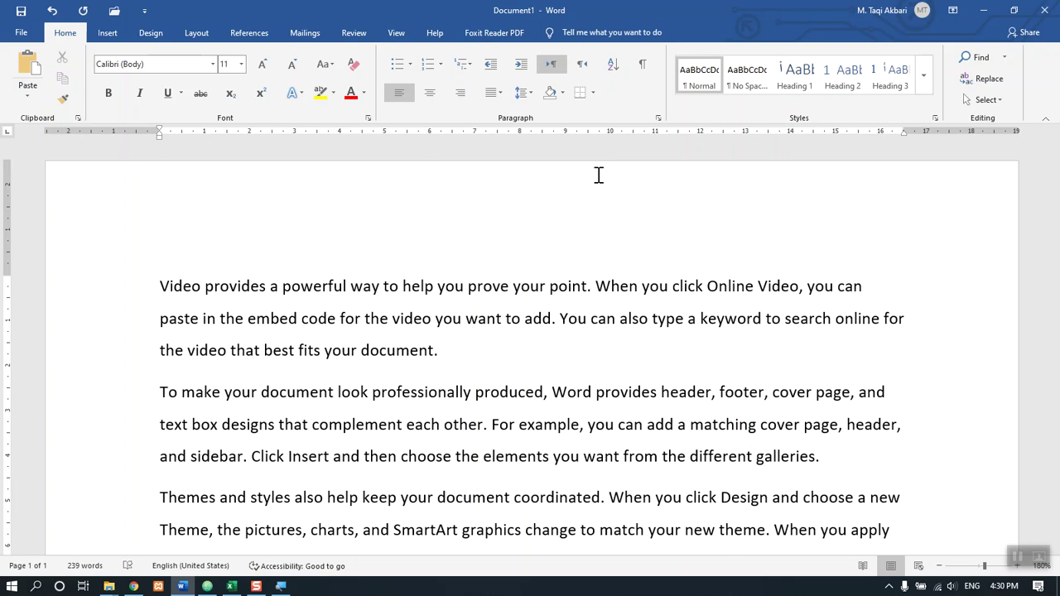
click(599, 174)
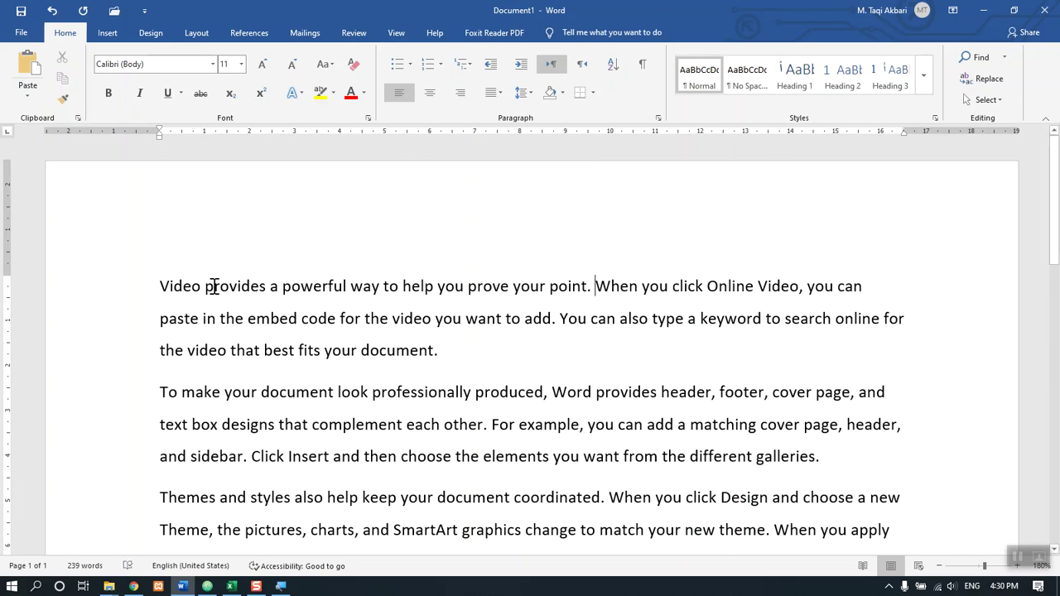
Break 'Video' onto its own line and format it bold, 28 pt and centred.
key(Left)
key(Return)
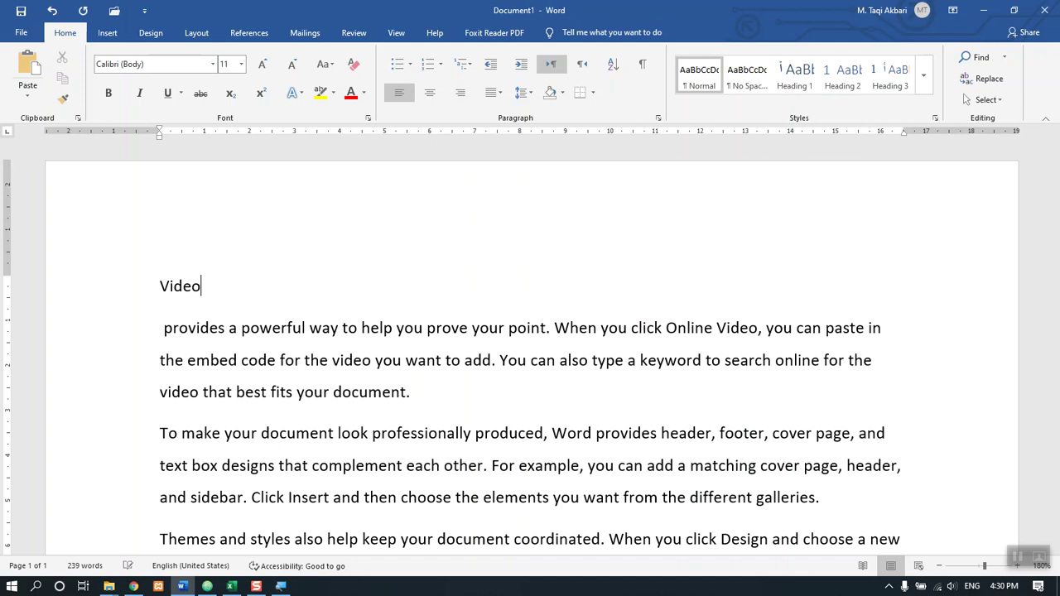
key(shift+Up)
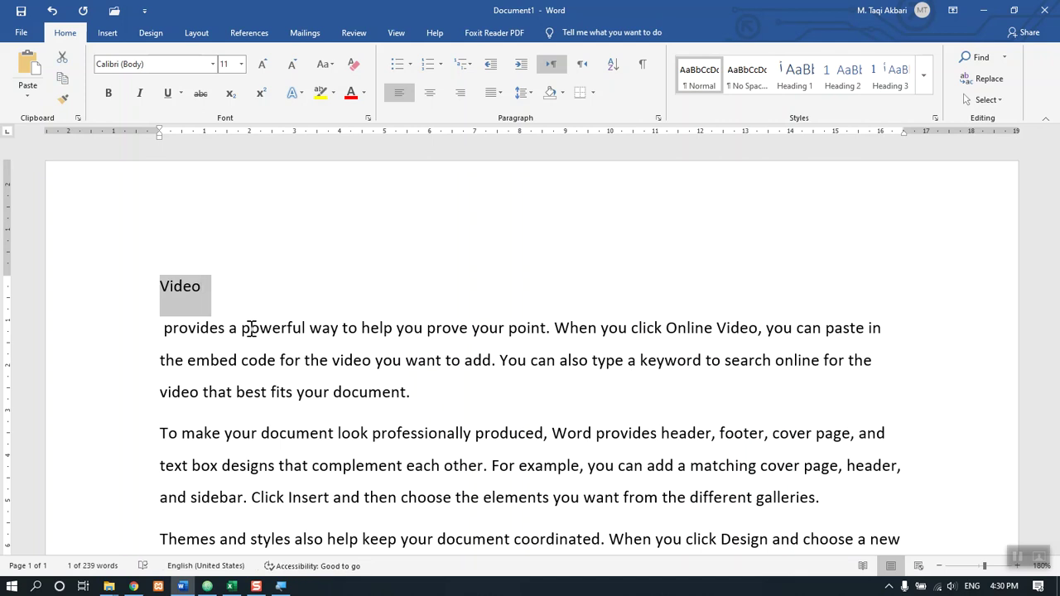
key(ctrl+shift+period)
key(ctrl+shift+period)
key(ctrl+shift+period)
key(ctrl+shift+period)
key(ctrl+shift+period)
key(ctrl+shift+period)
key(ctrl+b)
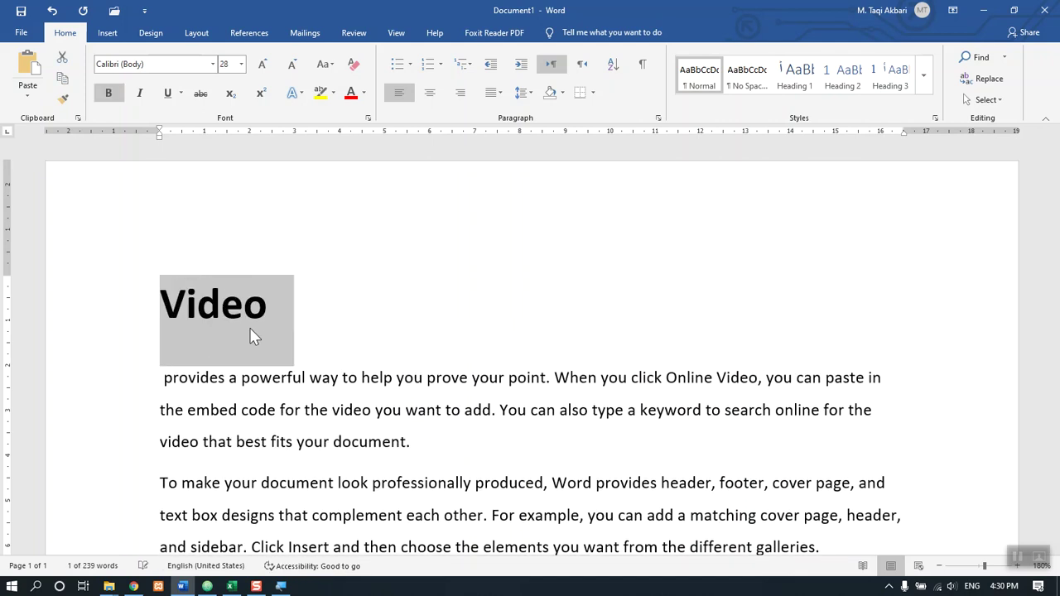
key(ctrl+e)
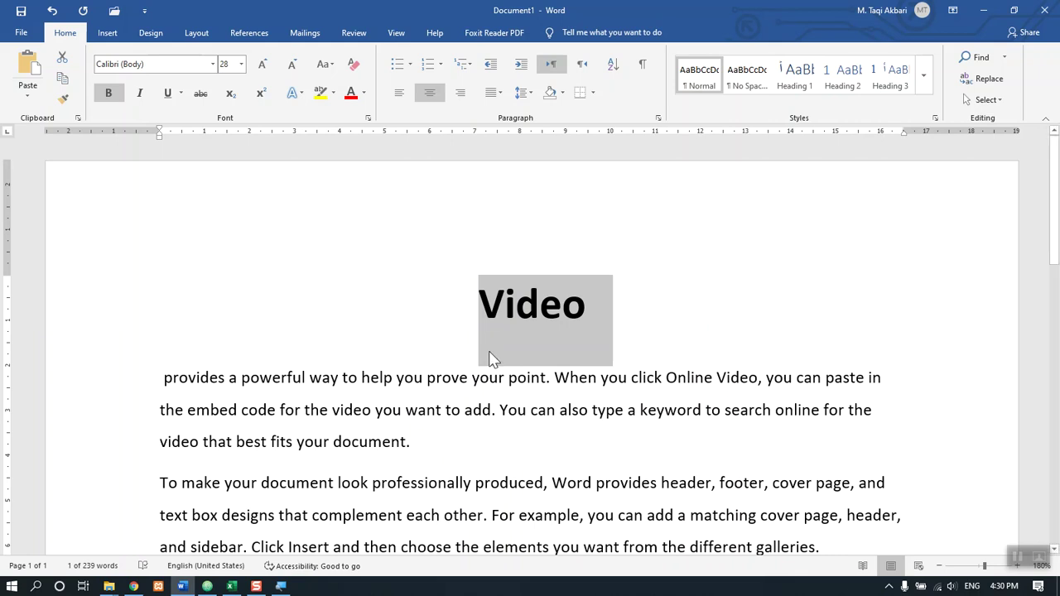
click(516, 348)
click(588, 344)
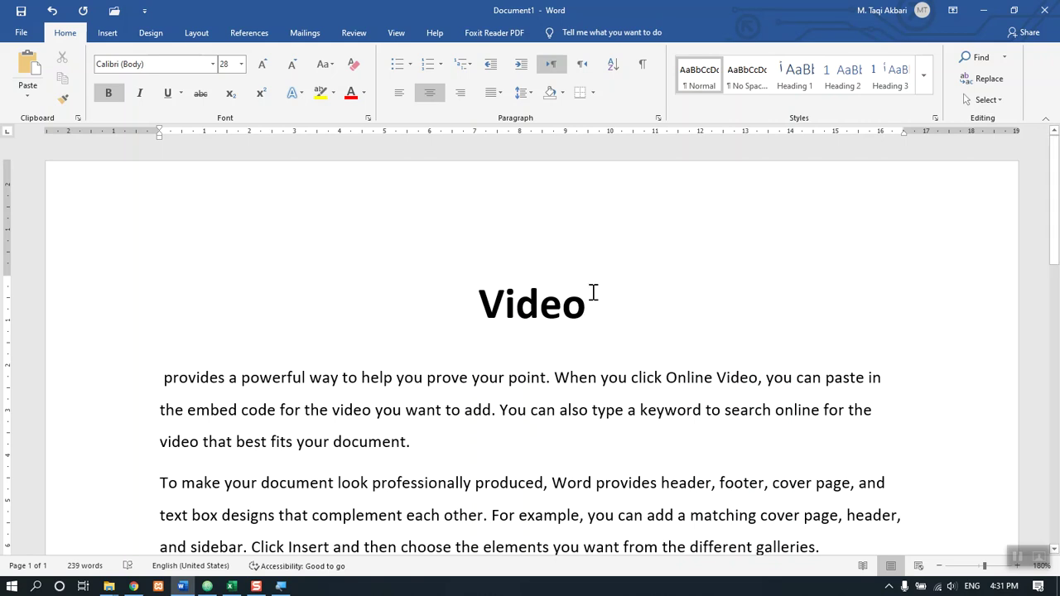
triple_click(550, 332)
click(539, 305)
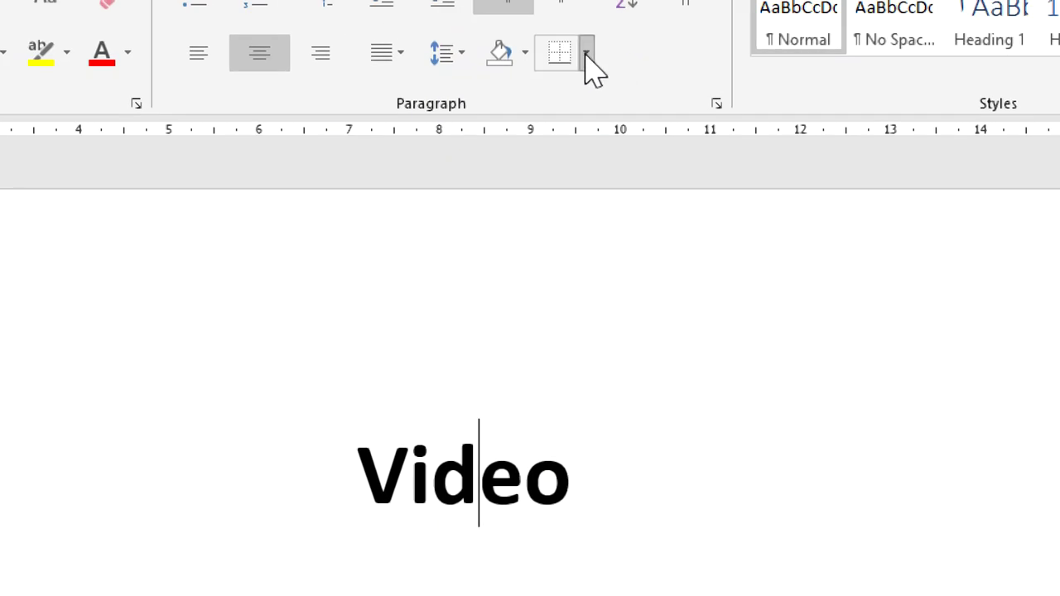
Try adding a right border to the Video heading.
click(587, 56)
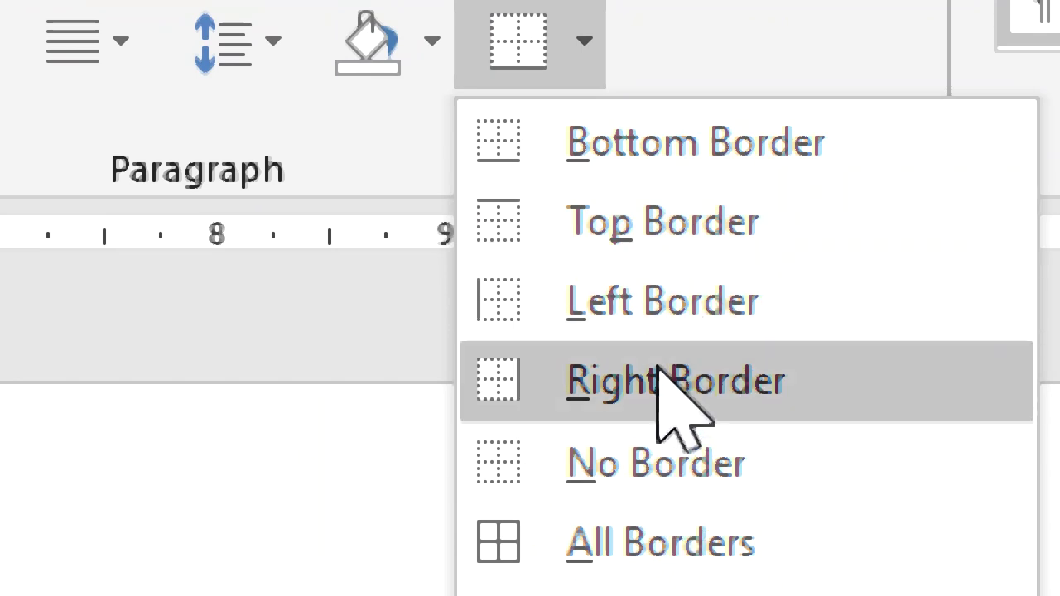
click(661, 380)
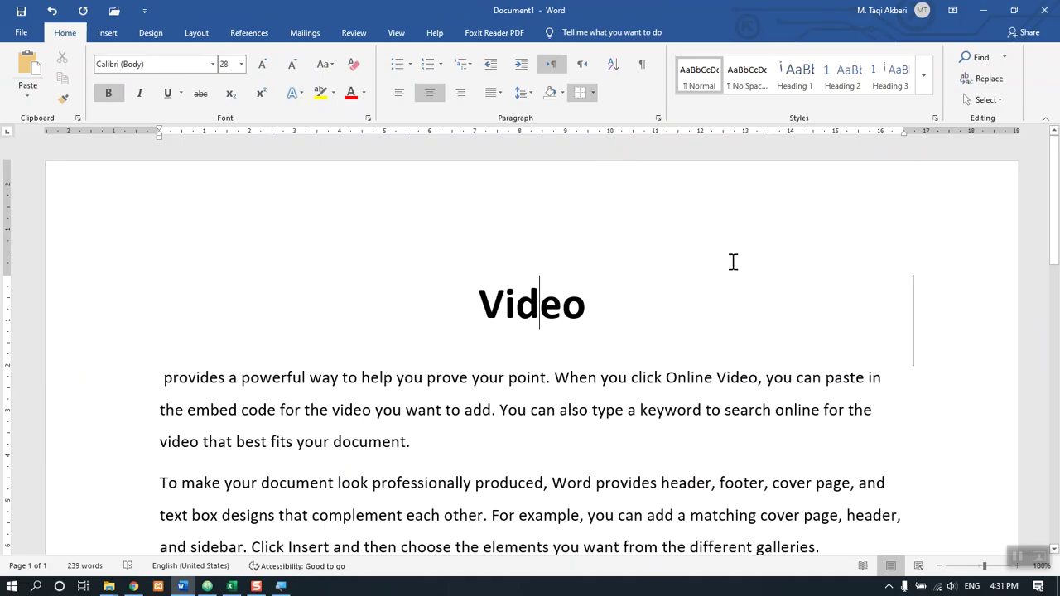
double_click(540, 302)
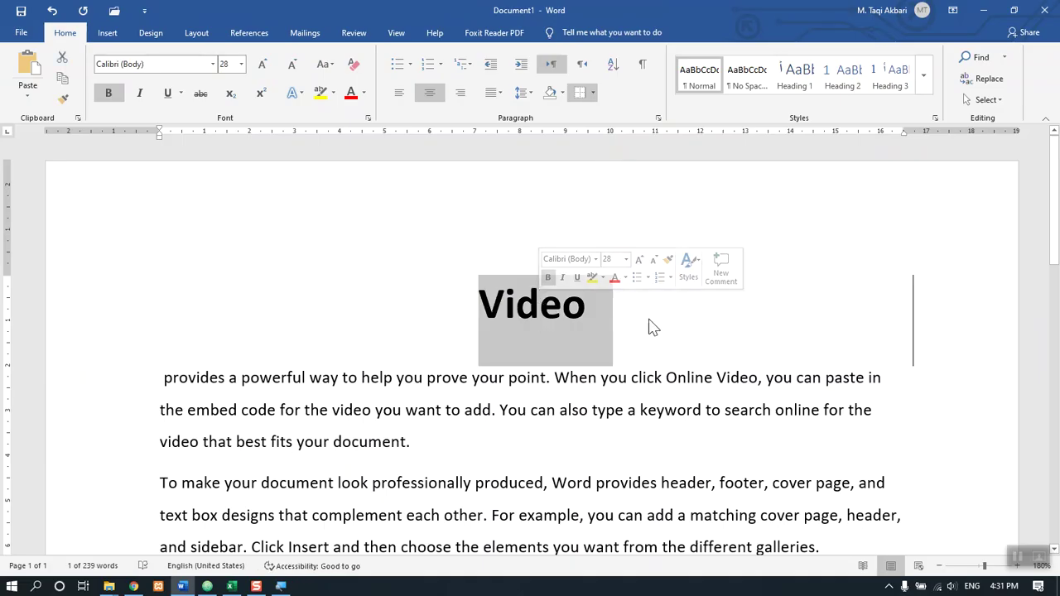
click(937, 318)
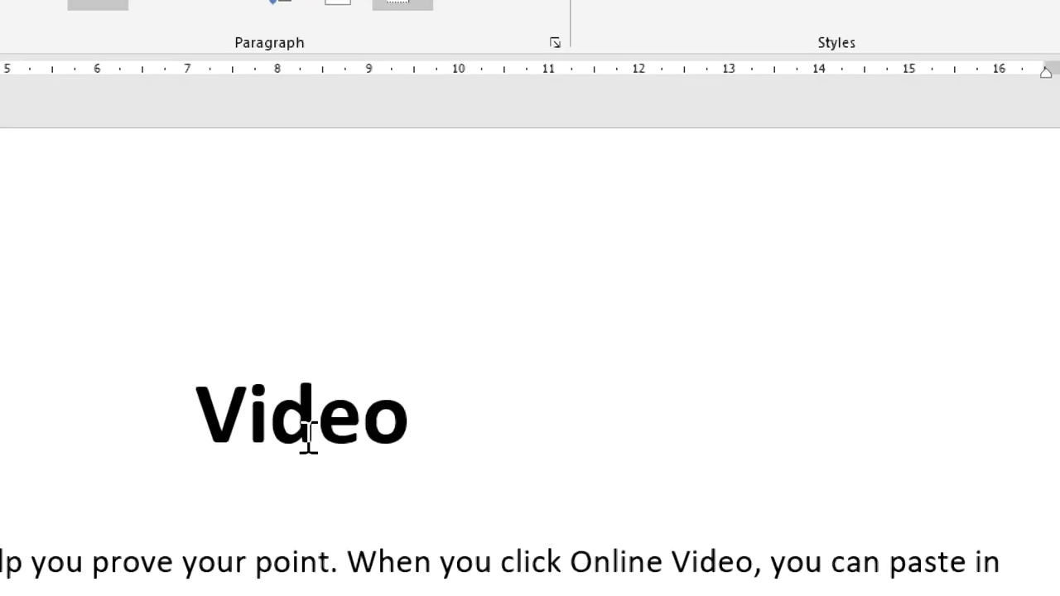
double_click(308, 435)
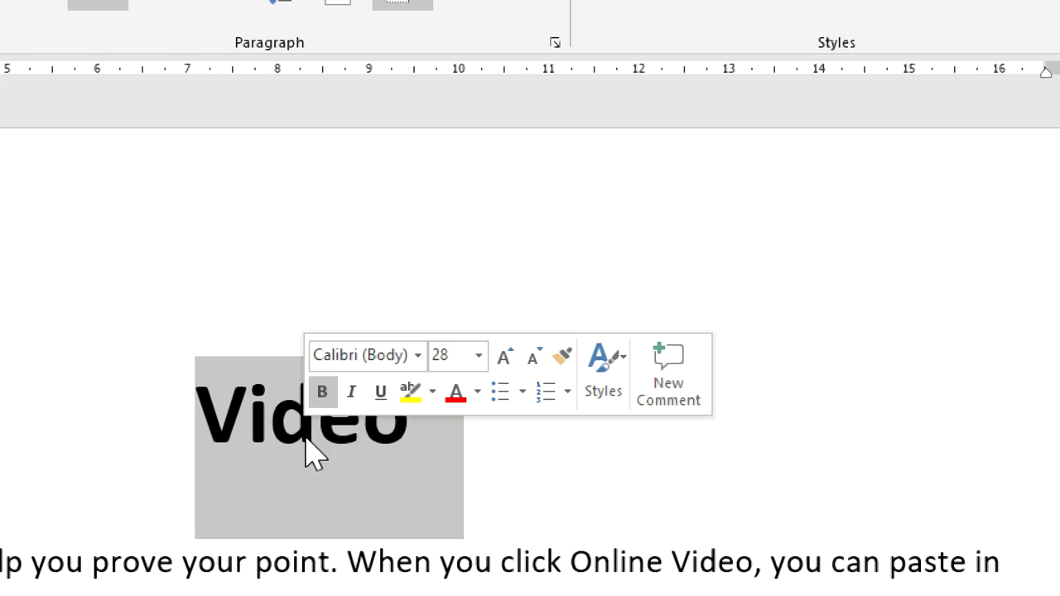
click(369, 465)
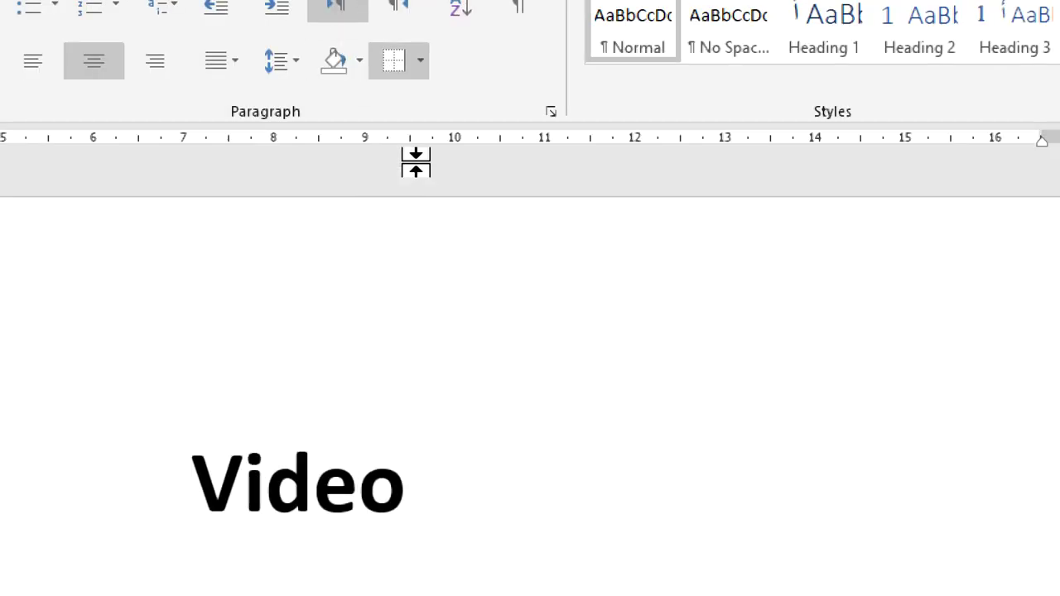
Add and then remove top and box borders on the Video heading.
click(421, 61)
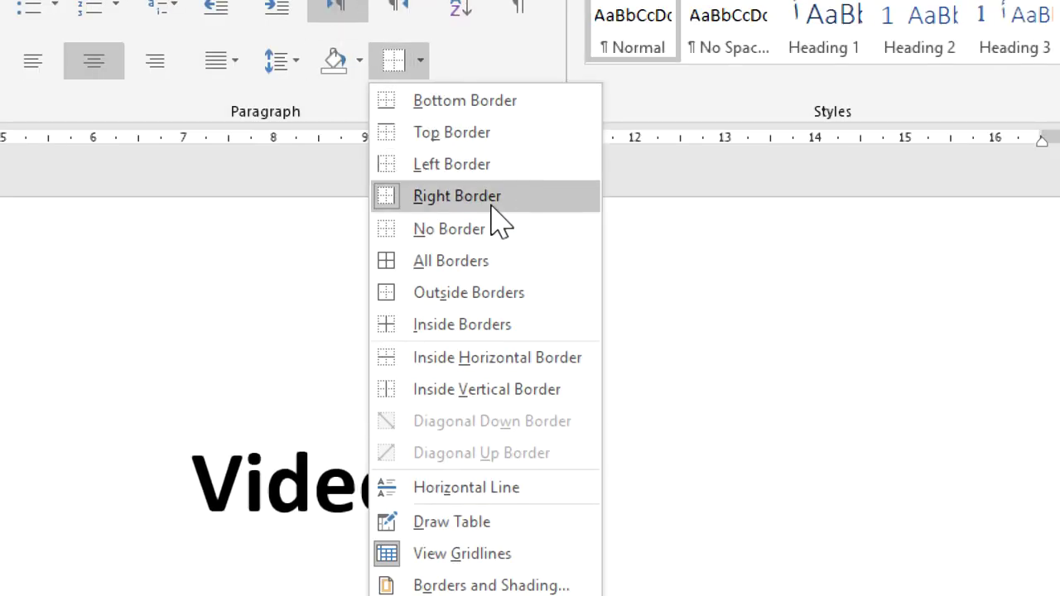
click(454, 137)
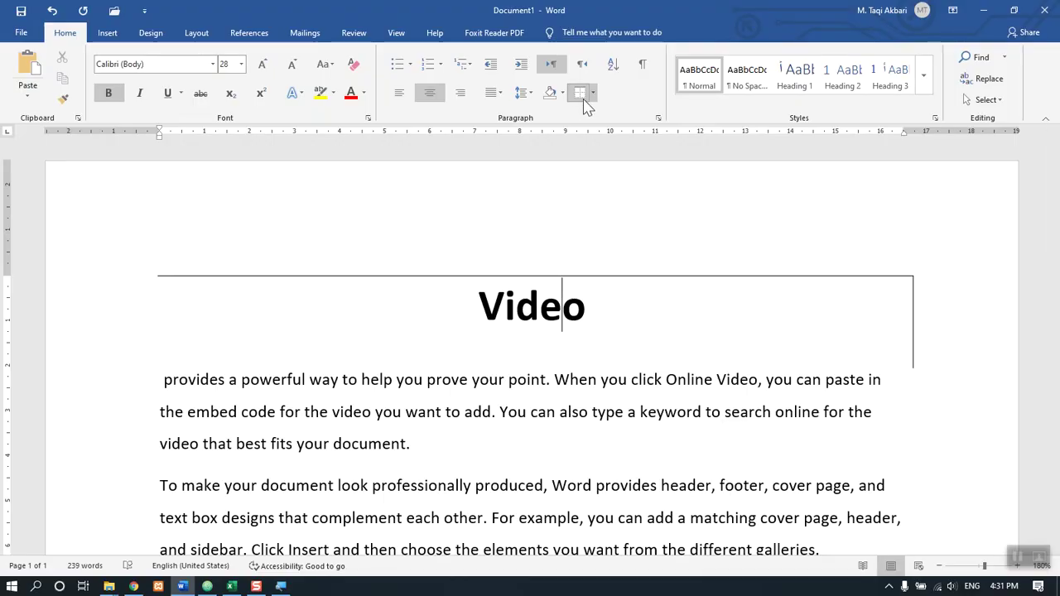
click(594, 92)
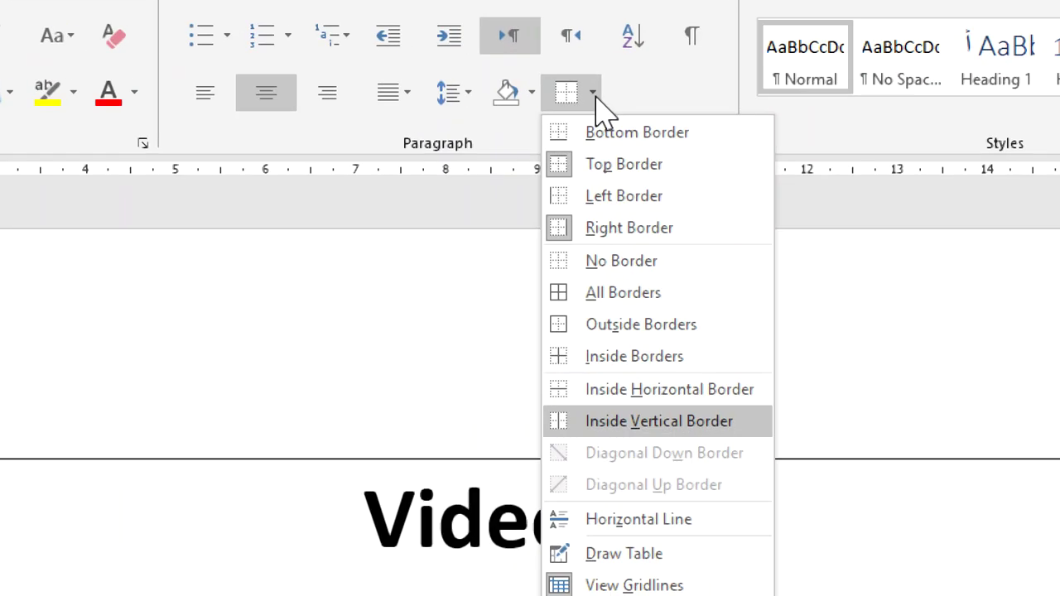
click(636, 300)
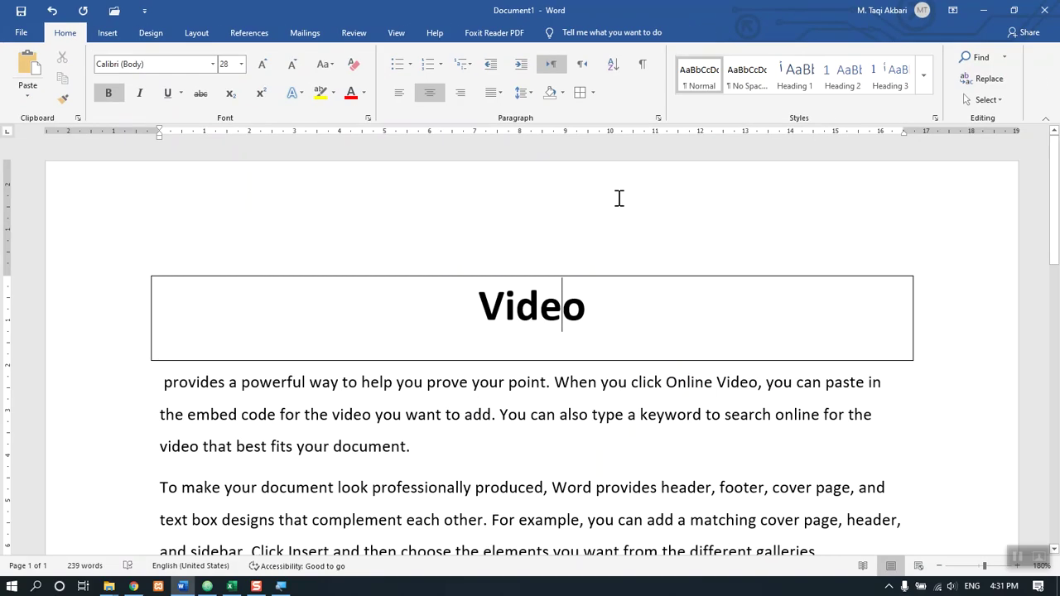
click(594, 93)
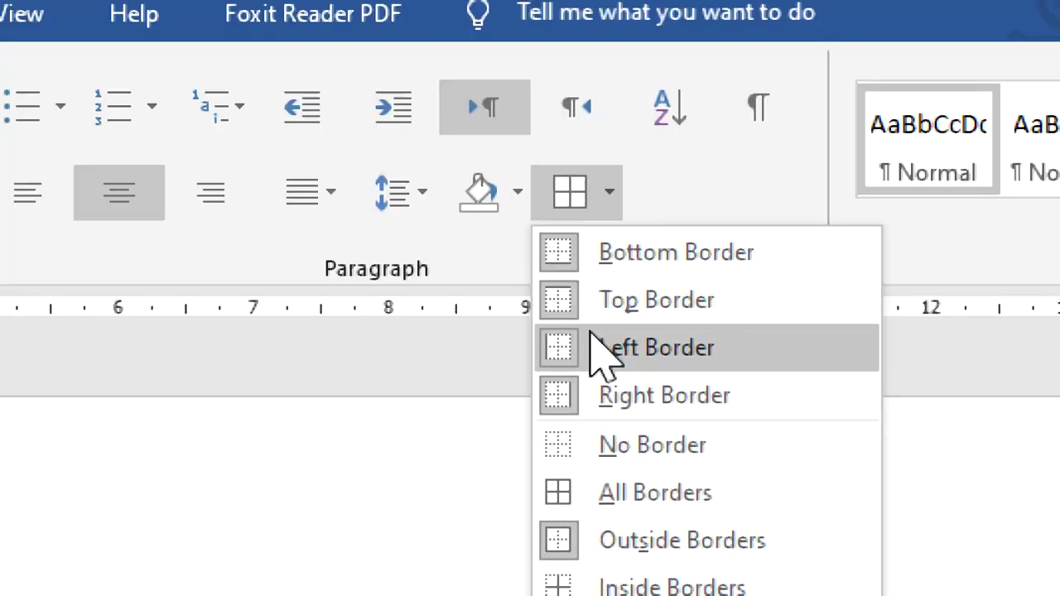
click(651, 439)
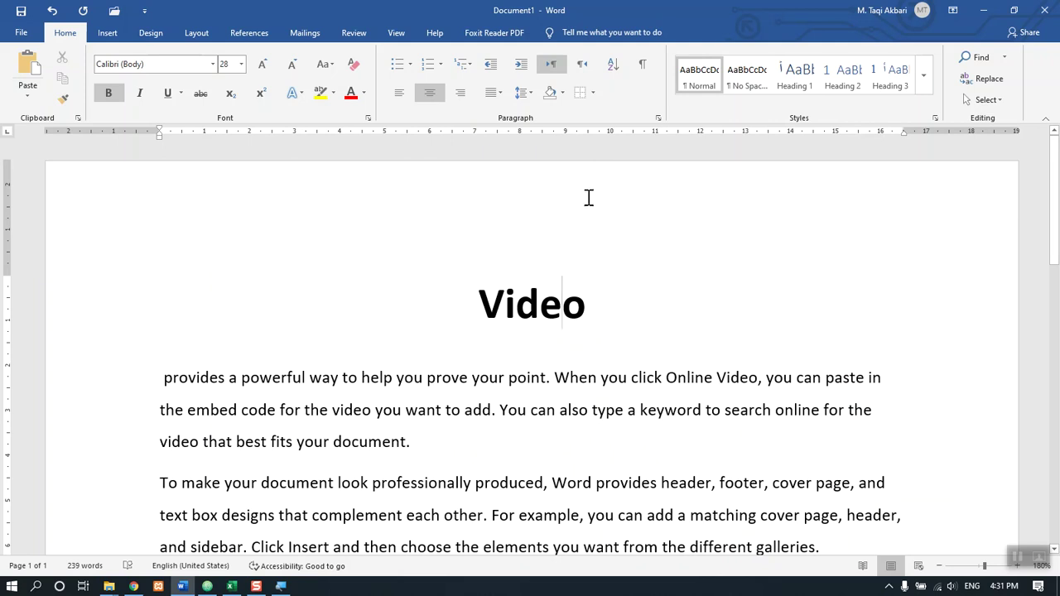
Look through the Insert table options, then return to Home without inserting anything.
double_click(561, 308)
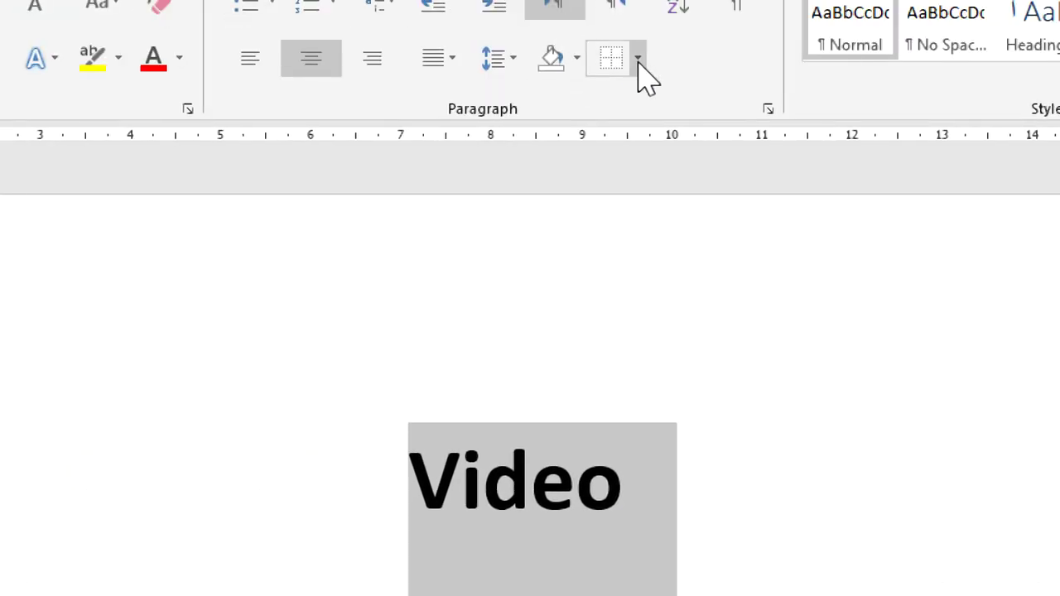
click(638, 63)
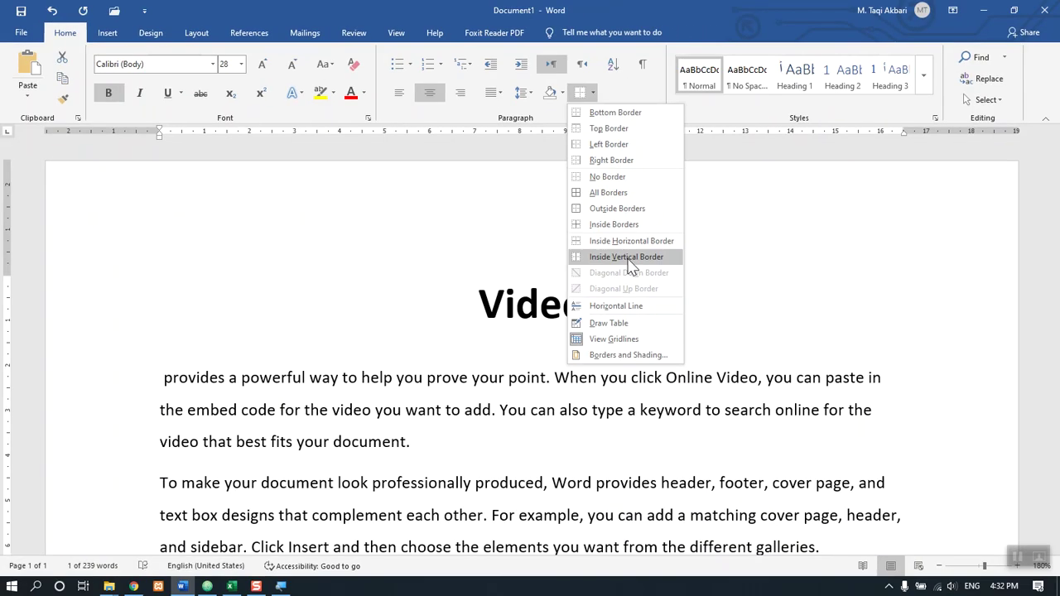
click(107, 37)
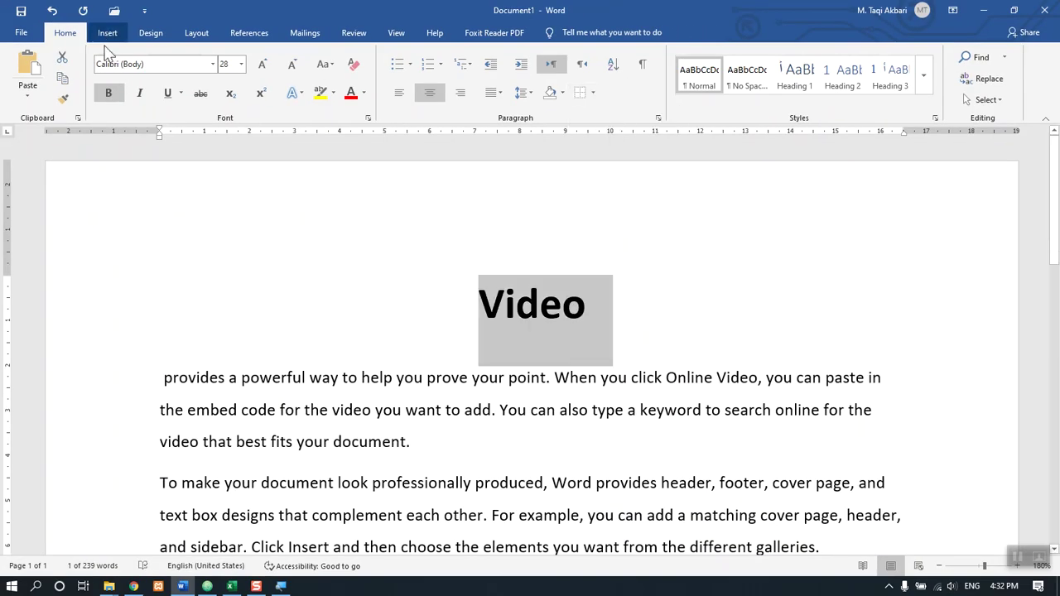
click(107, 35)
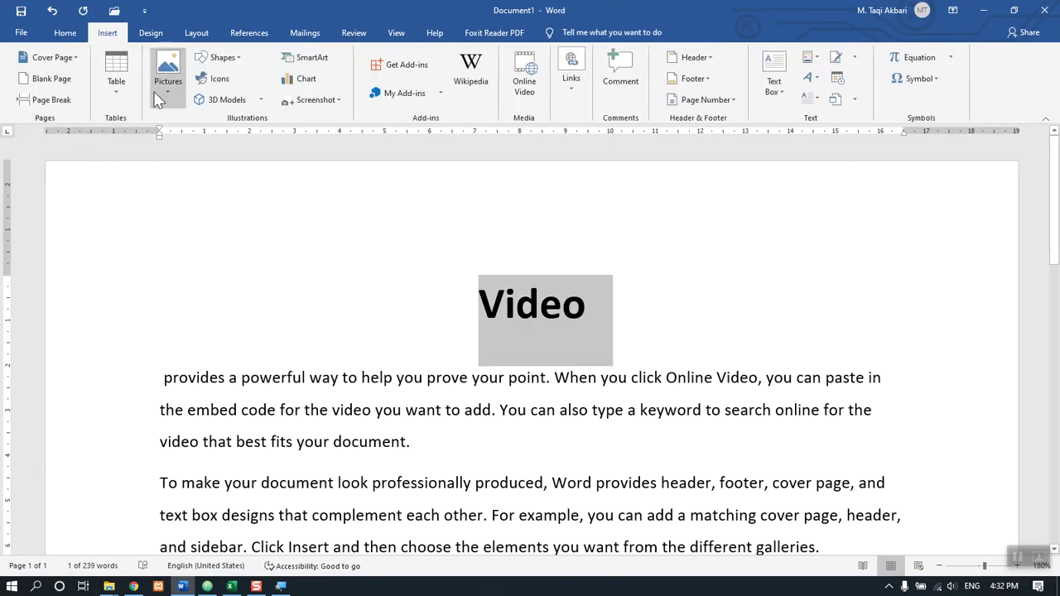
click(113, 99)
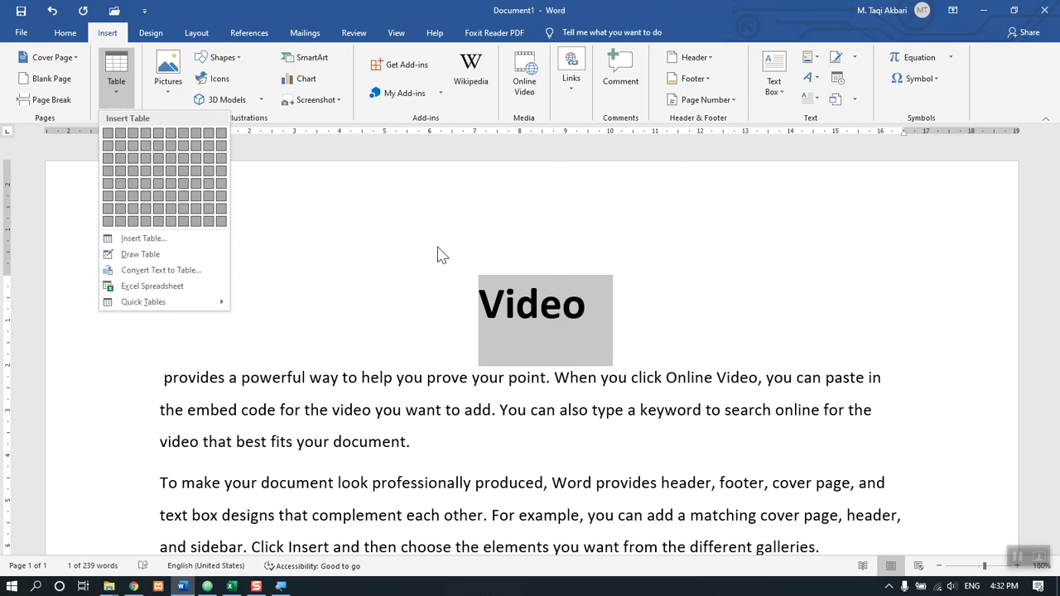
click(545, 329)
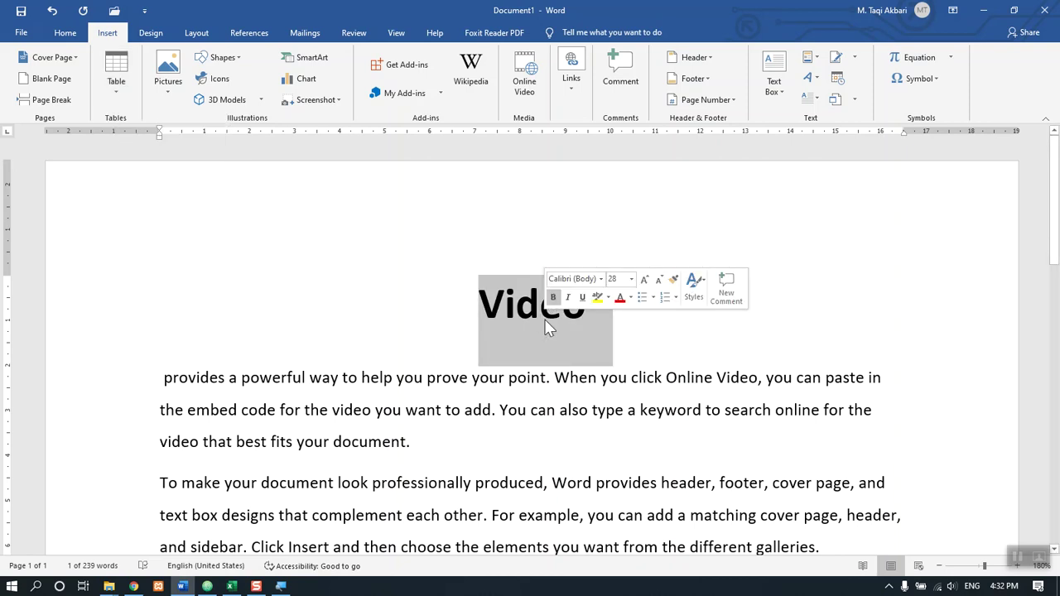
click(64, 32)
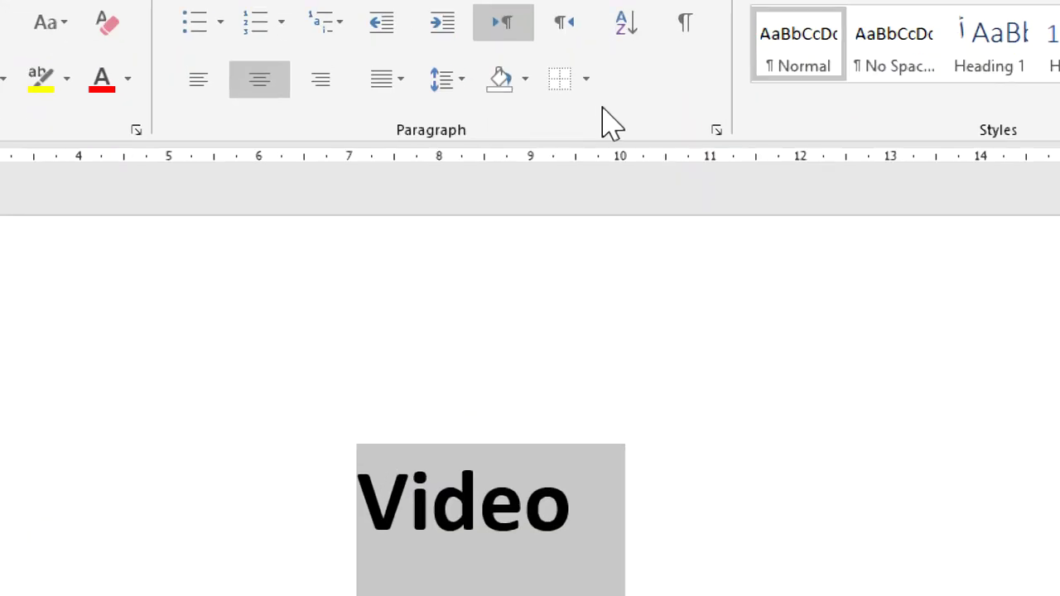
Give the Video heading outside borders with the top edge removed, then select everything.
click(588, 82)
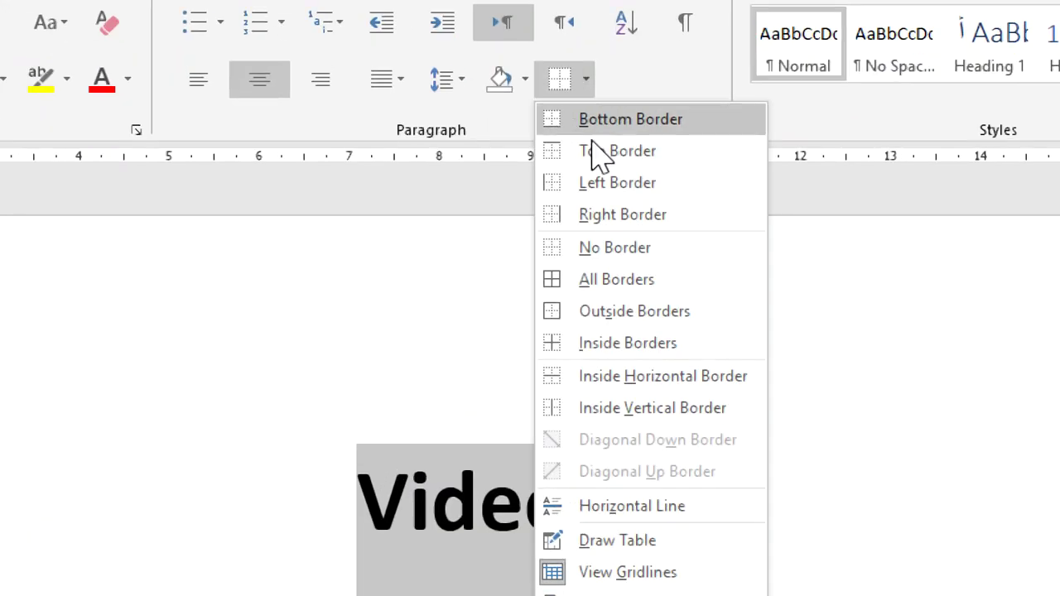
click(592, 320)
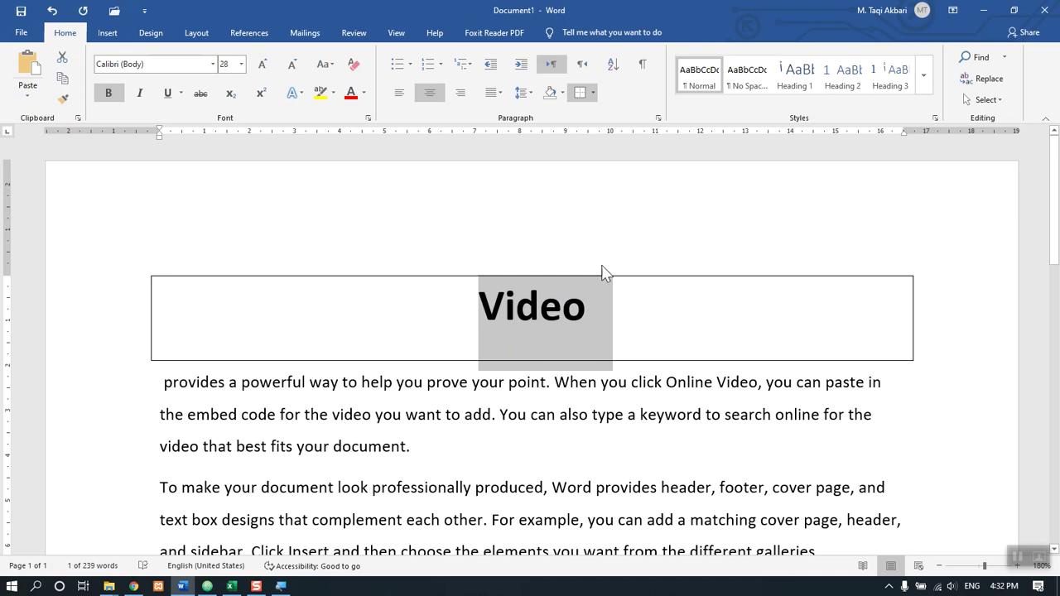
click(593, 92)
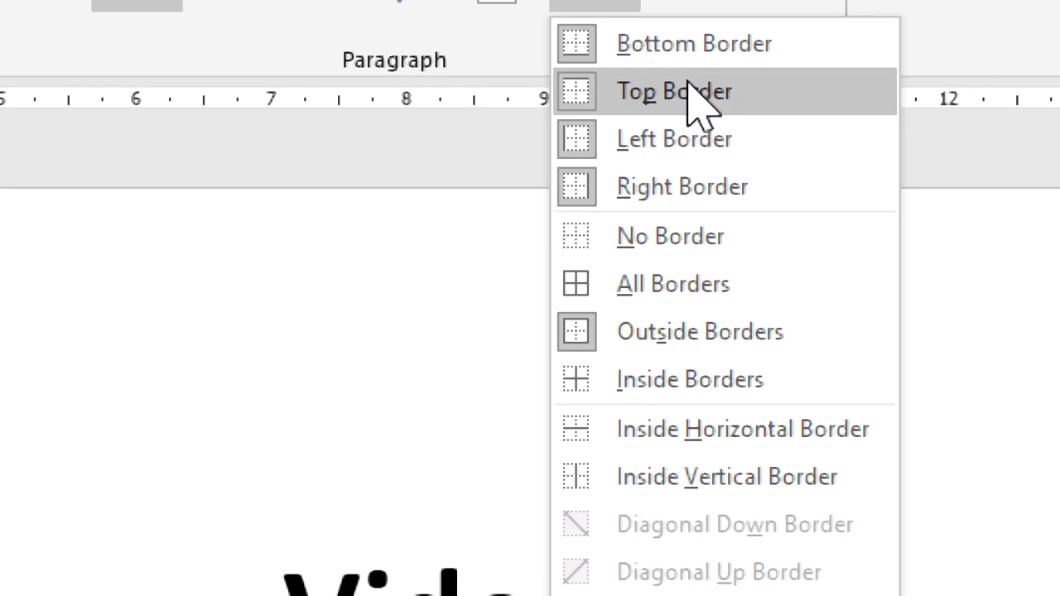
click(692, 93)
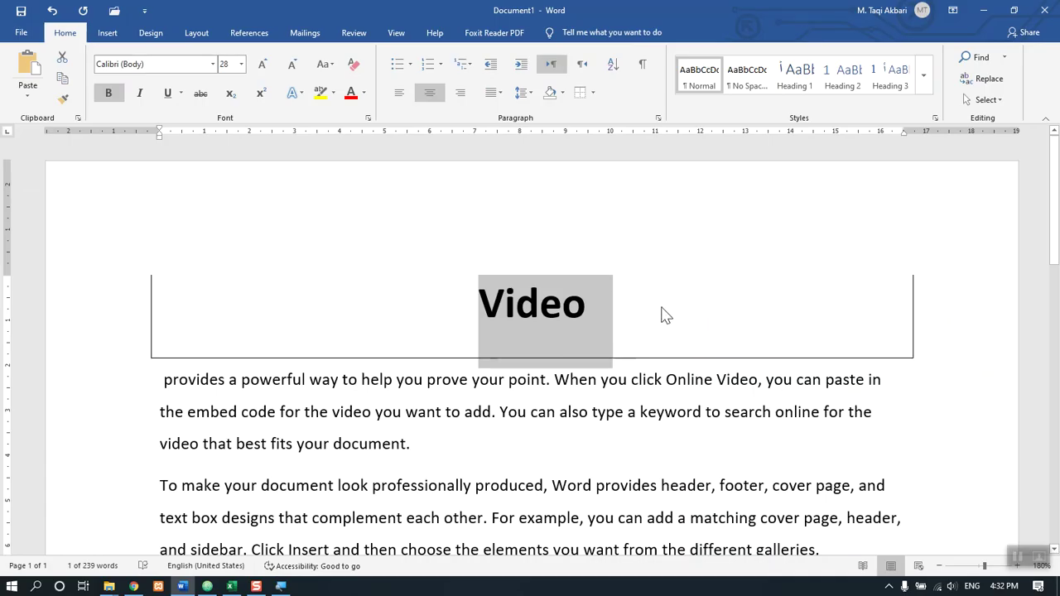
click(662, 313)
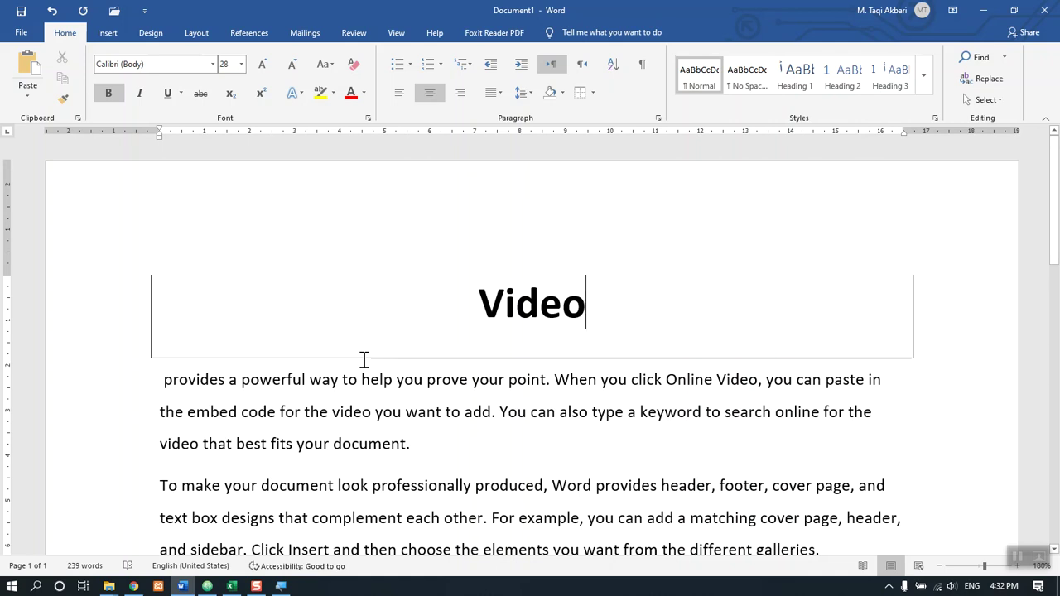
click(593, 93)
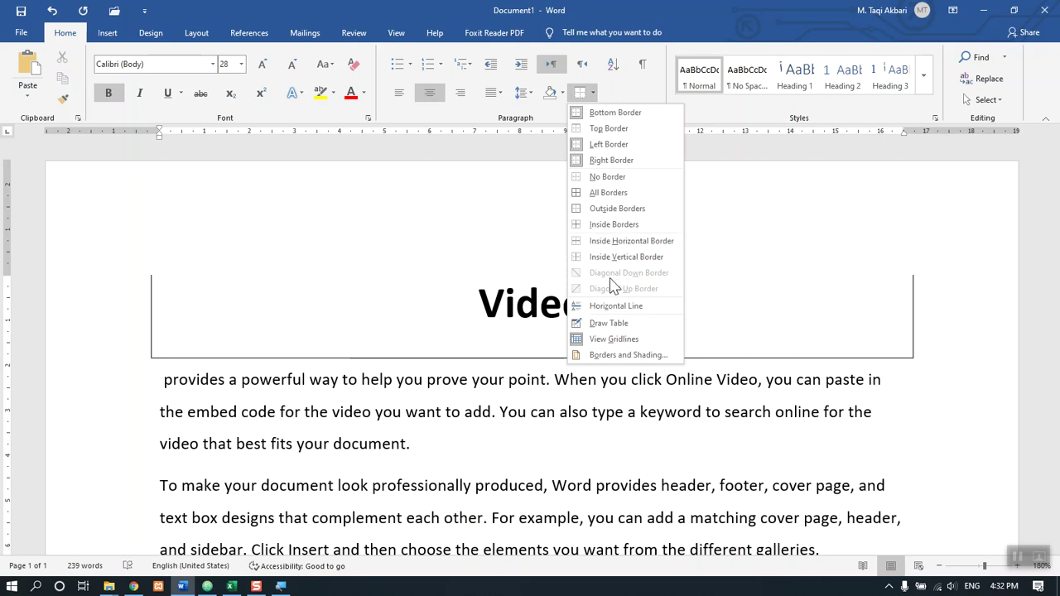
key(Escape)
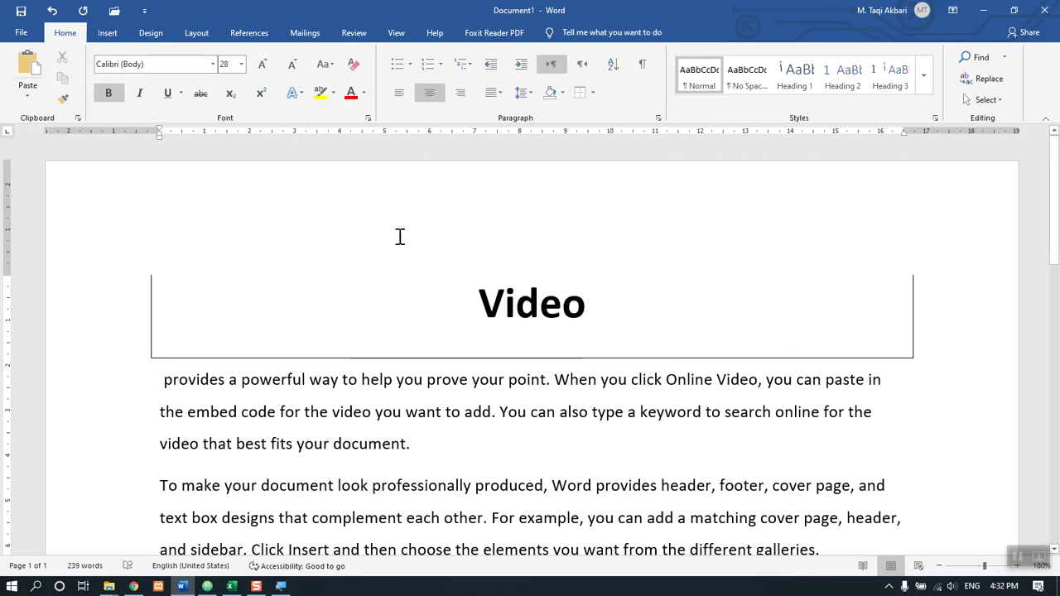
key(ctrl+a)
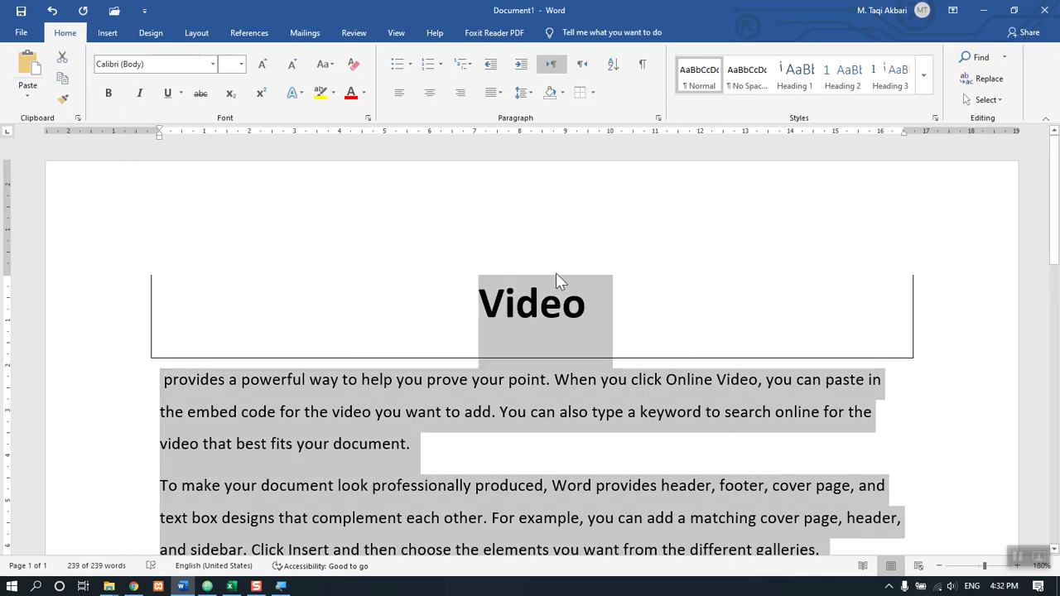
Turn on Show/Hide so paragraph marks and spacing dots are visible.
click(590, 281)
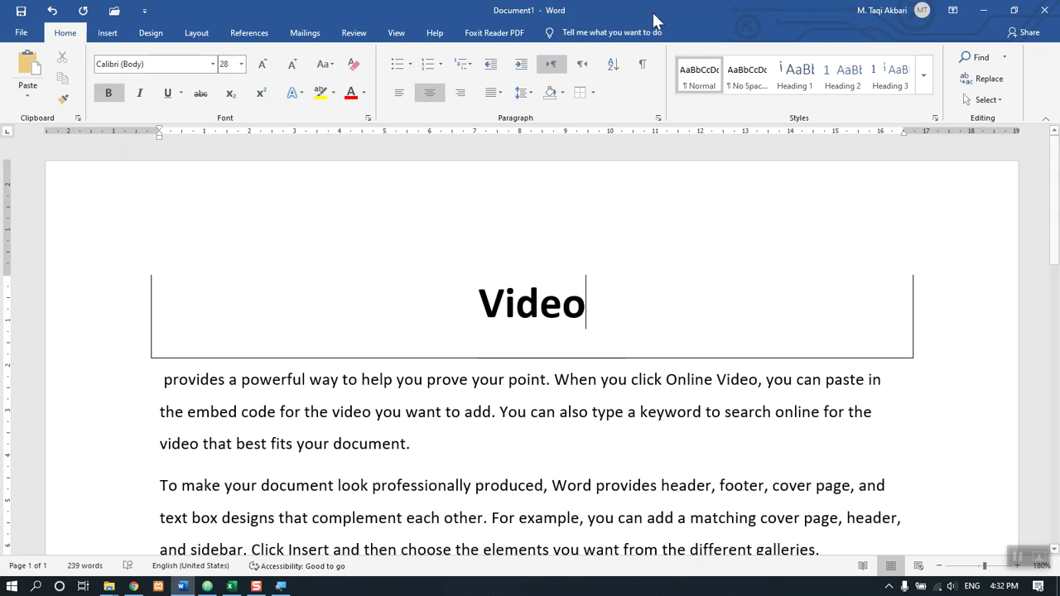
click(642, 73)
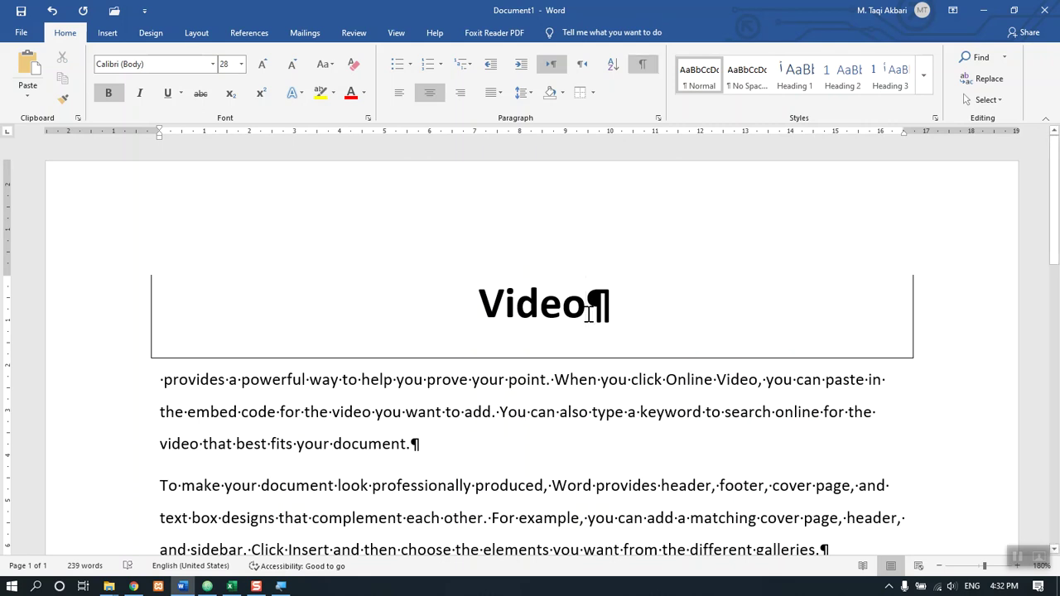
drag(589, 302, 617, 328)
click(617, 320)
click(610, 384)
Type test lines 'flksdjf', 's', 'df' and 'd' at the end of the document.
scroll(611, 384, down, 10)
scroll(610, 383, up, 3)
click(611, 385)
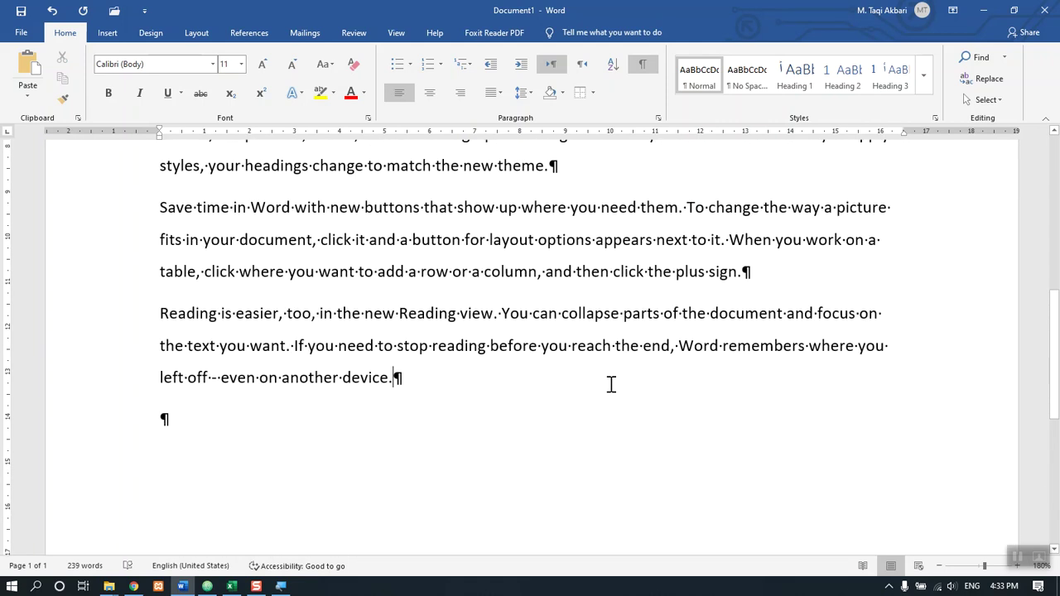
click(409, 472)
text(flksdjf)
key(Return)
text(s)
key(Return)
text(df)
key(Return)
text(d)
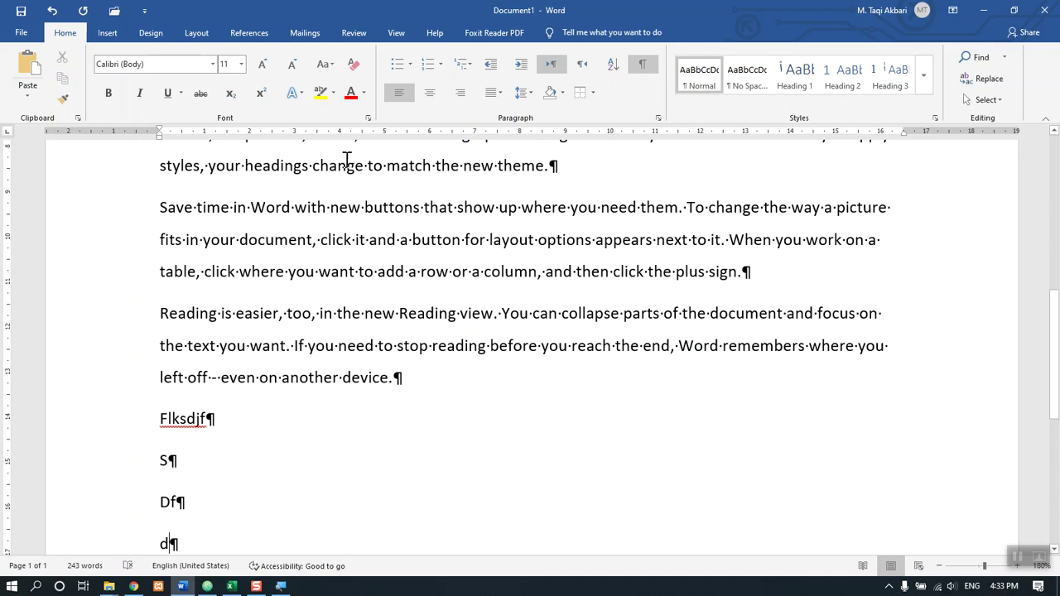
Delete the extra test lines and the empty last paragraph, keeping only Flksdjf.
click(646, 64)
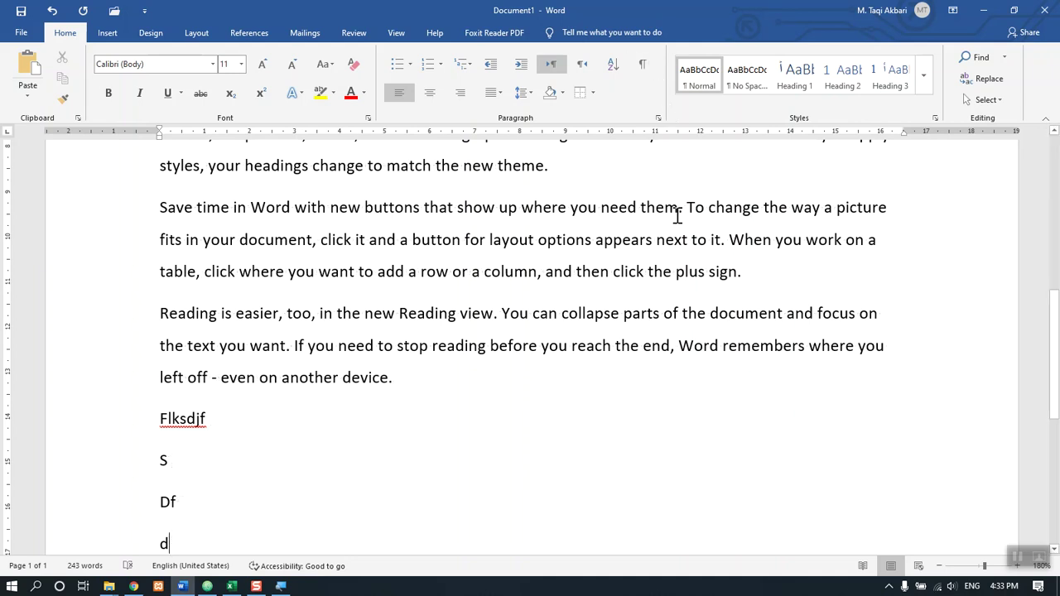
click(643, 64)
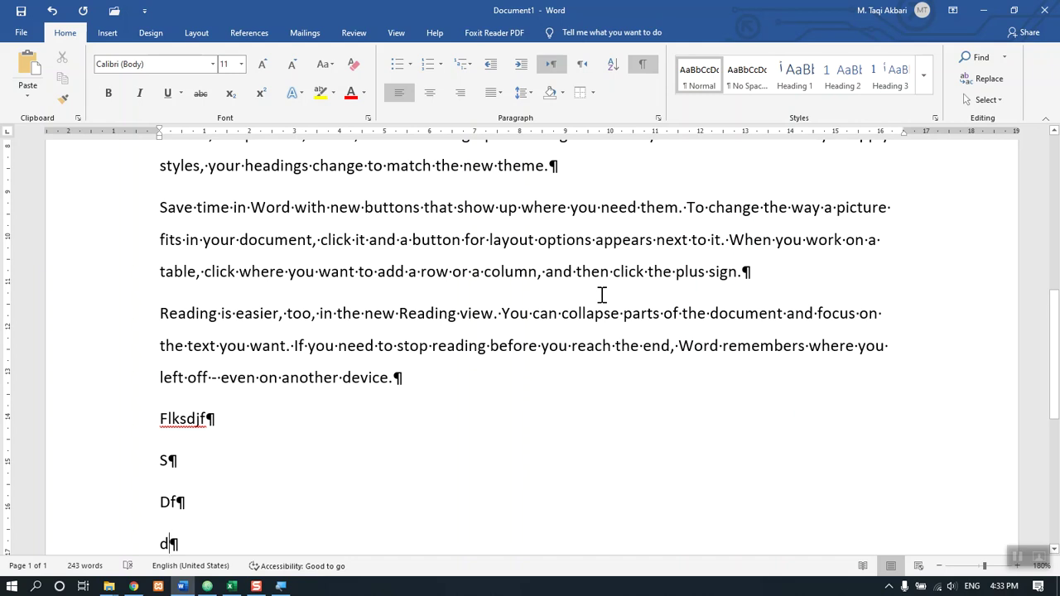
key(BackSpace)
key(BackSpace)
key(BackSpace)
key(BackSpace)
key(BackSpace)
key(BackSpace)
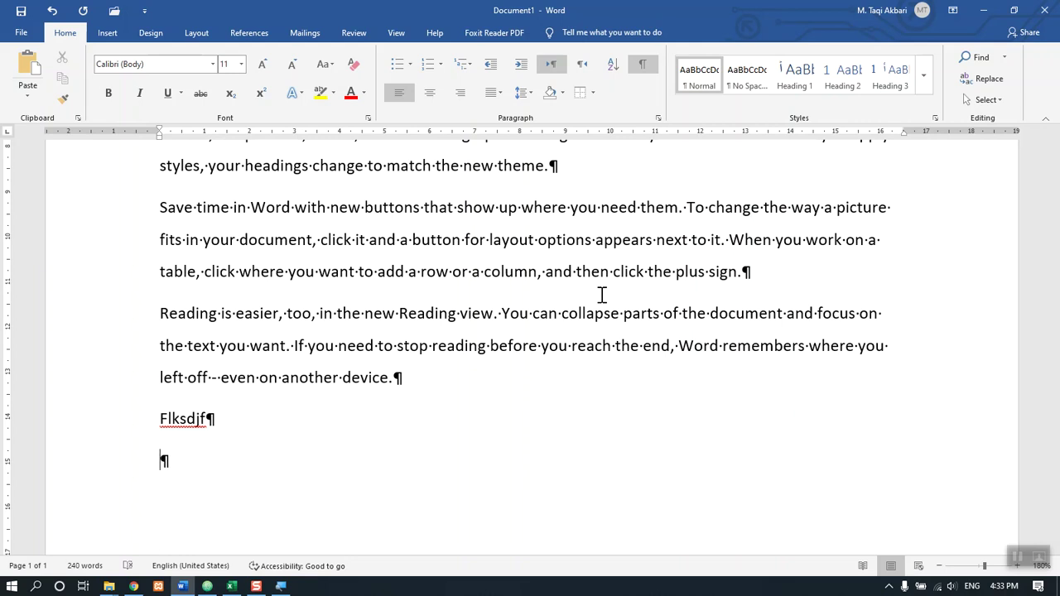
click(644, 66)
click(646, 68)
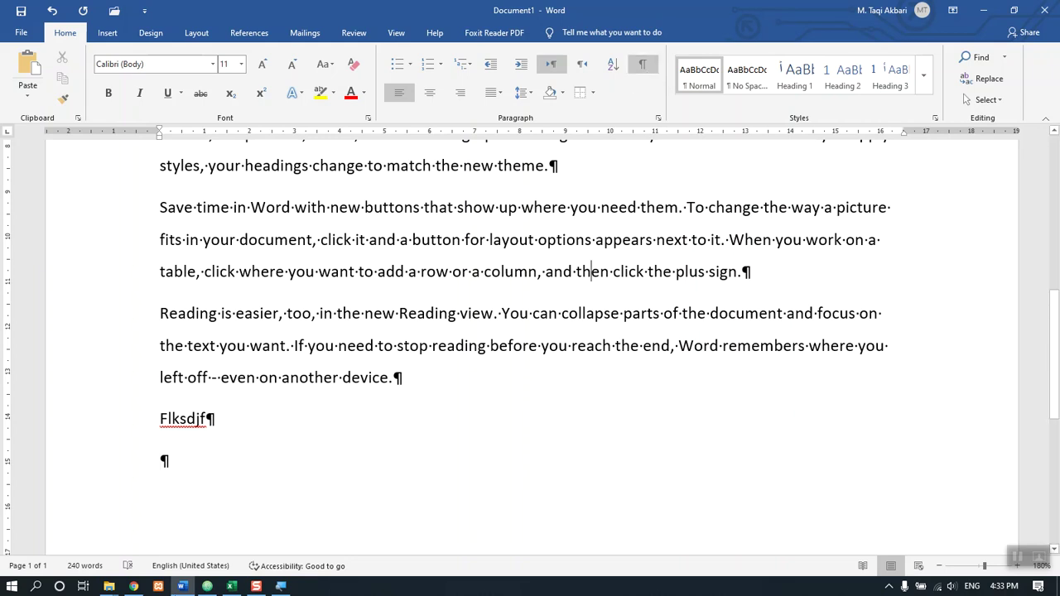
click(177, 484)
key(BackSpace)
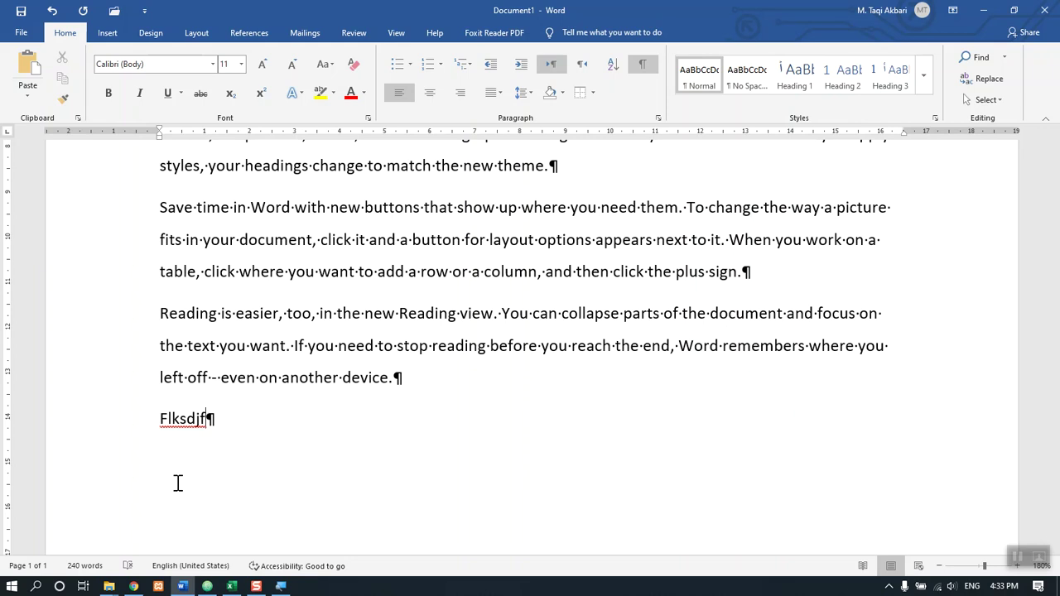
Browse the Review and References tabs, then turn off Show/Hide formatting marks.
click(352, 37)
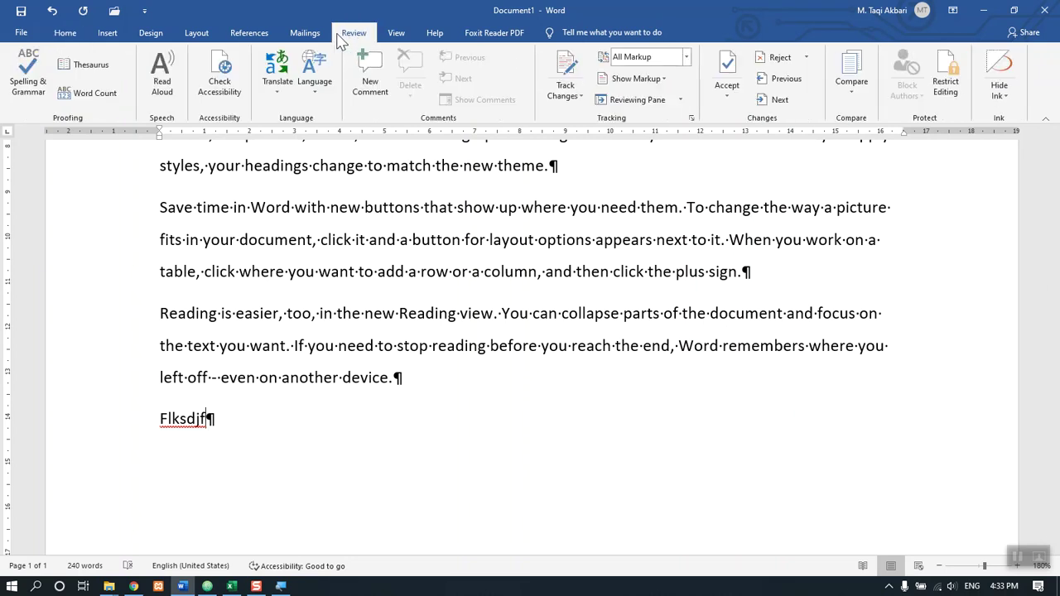
click(253, 33)
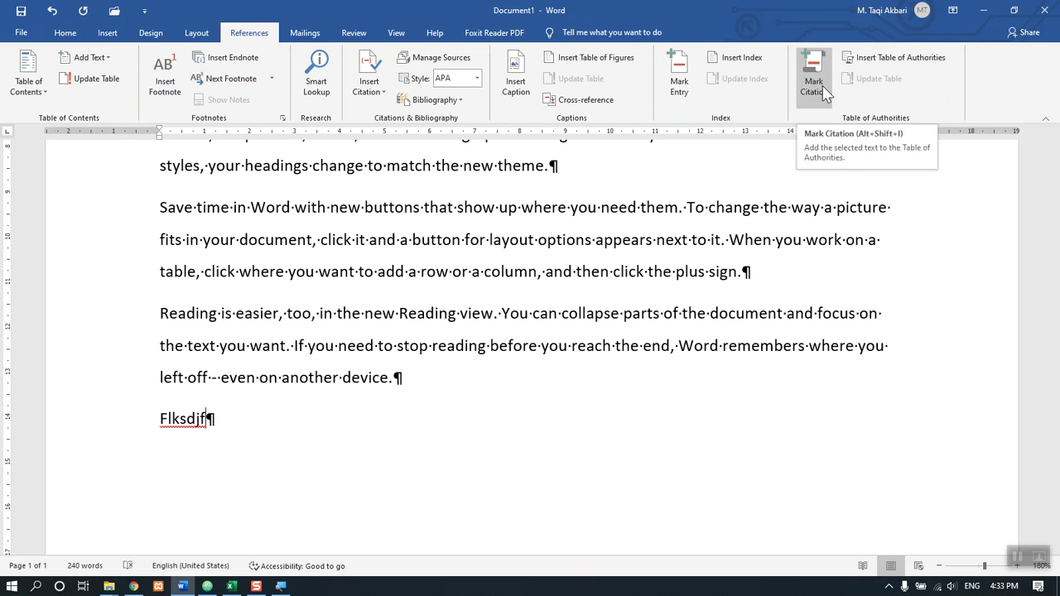
click(74, 36)
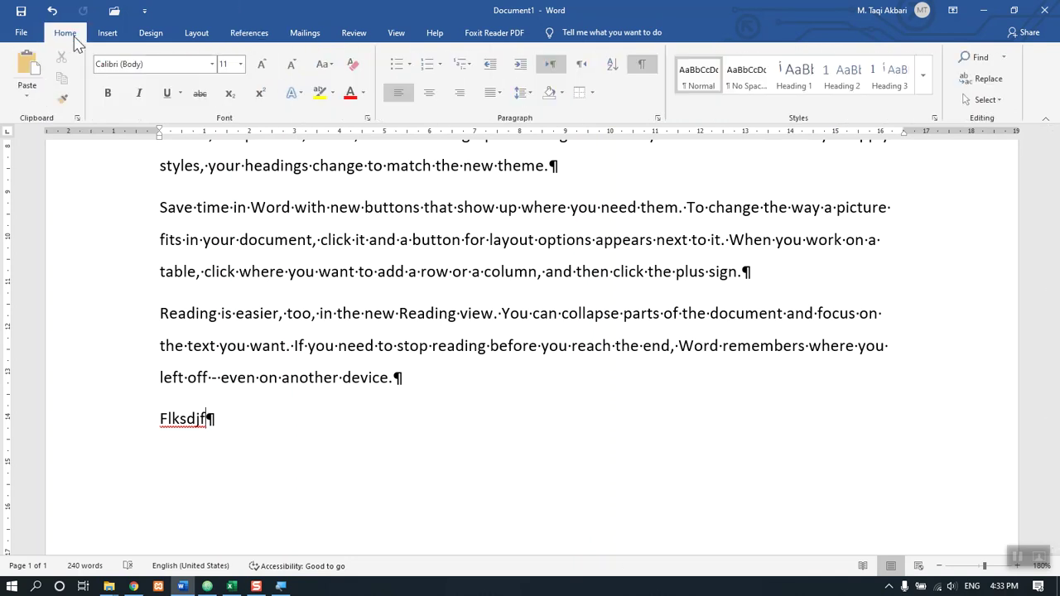
click(643, 69)
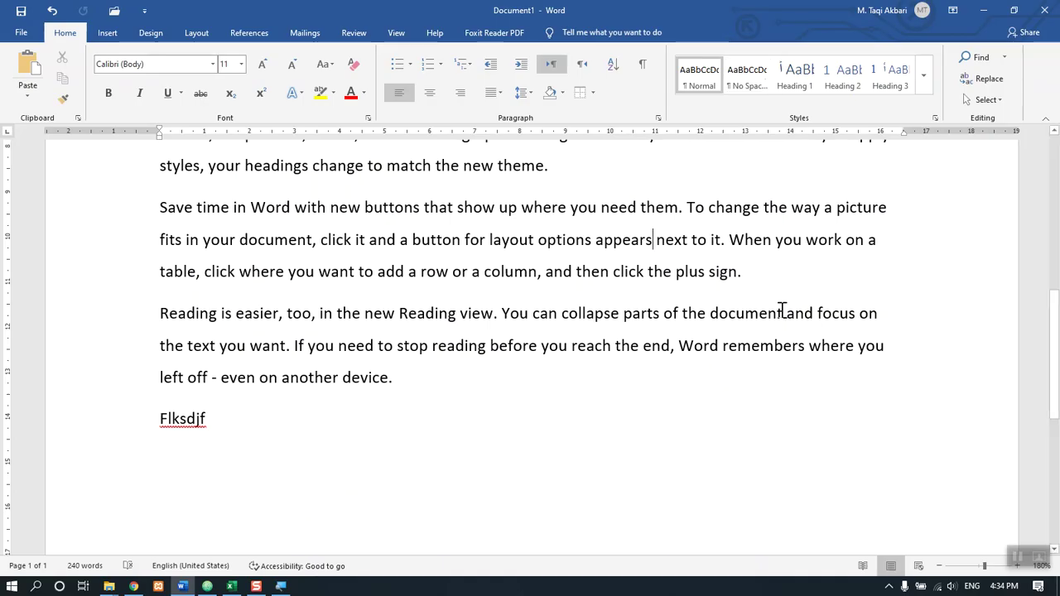
Delete all the document text and type the =rand(20) sample-text formula.
key(ctrl+a)
key(ctrl+Home)
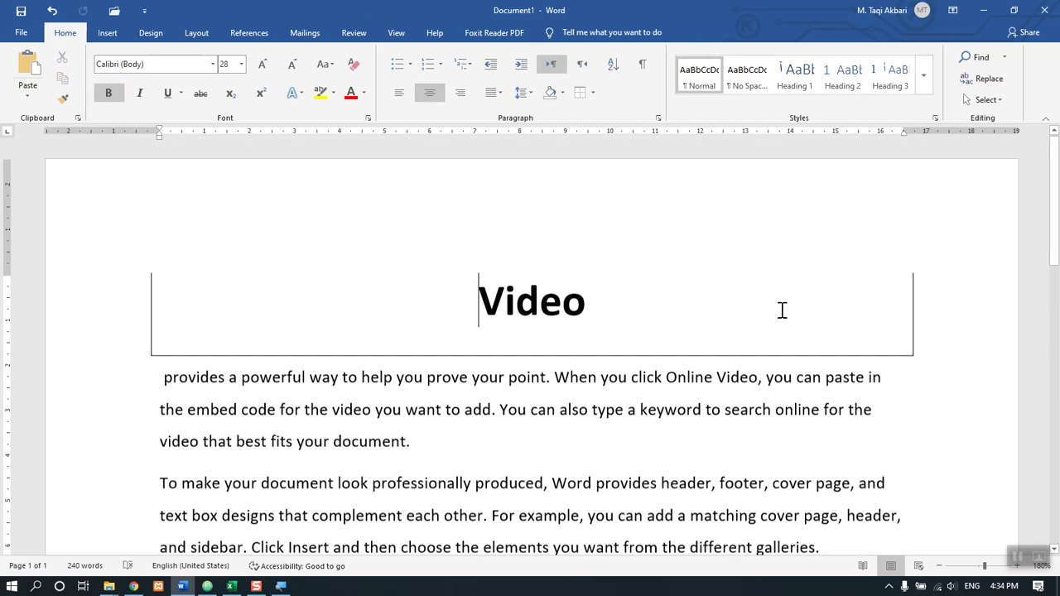
key(ctrl+a)
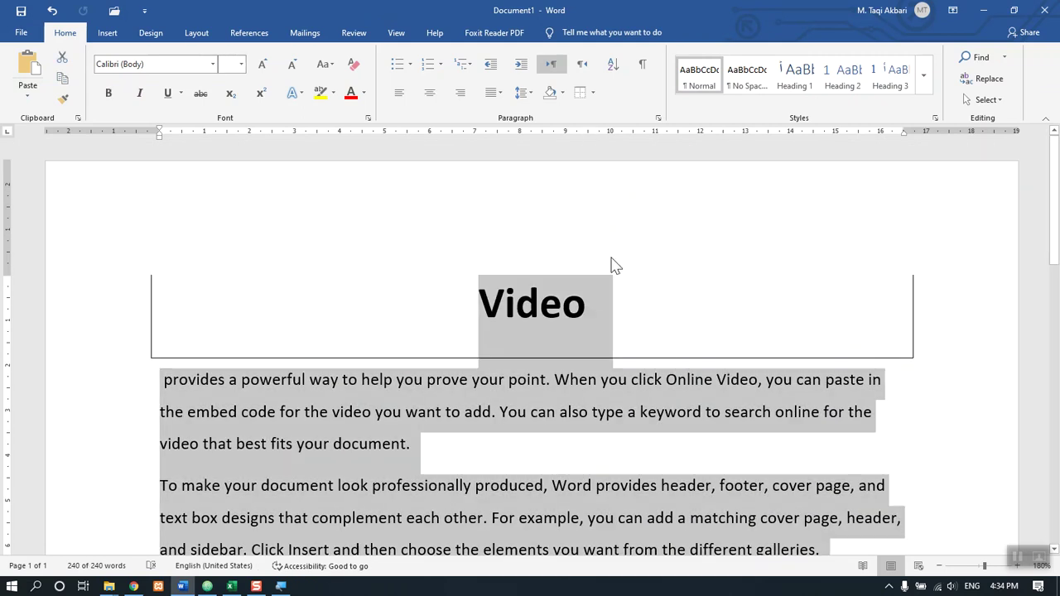
key(BackSpace)
text(=rabn)
key(BackSpace)
key(BackSpace)
key(BackSpace)
key(BackSpace)
key(BackSpace)
text(=rand())
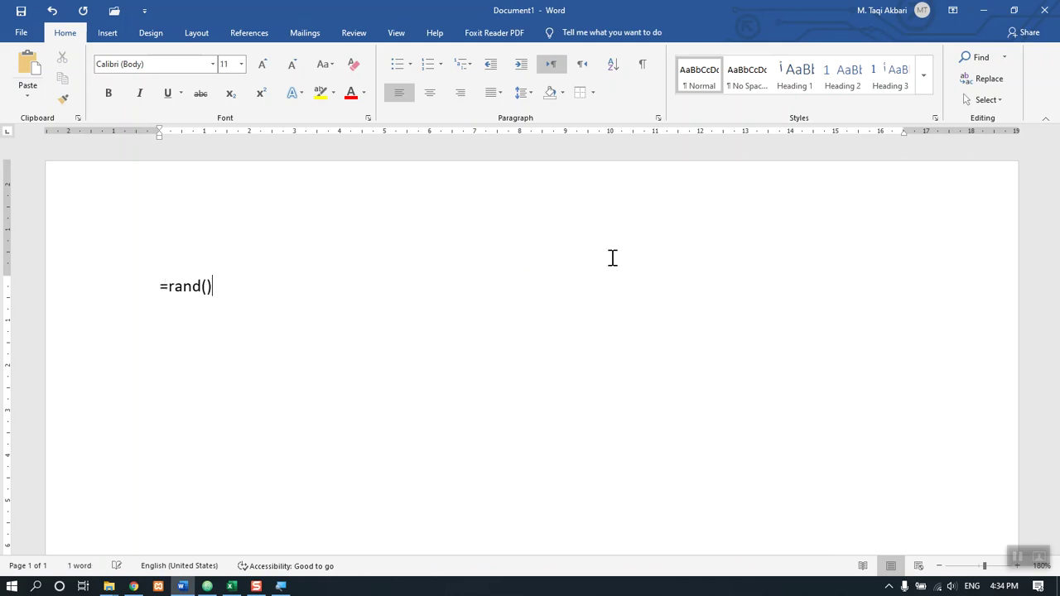
text(20)
Set the formula to 14 pt and run it to generate the sample paragraphs.
key(ctrl+a)
key(ctrl+bracketright)
key(ctrl+bracketright)
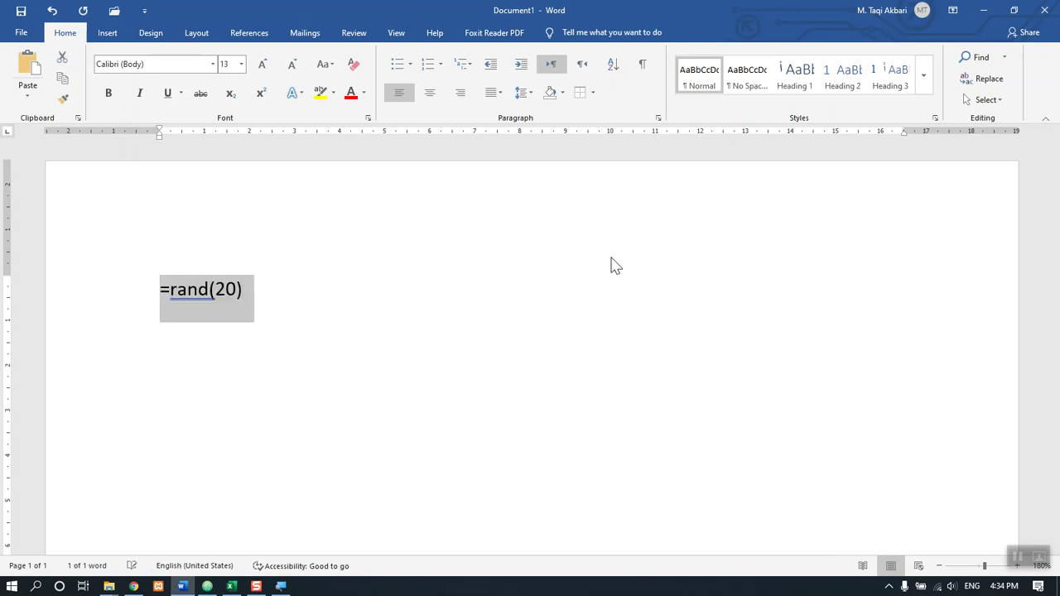
key(ctrl+bracketright)
key(End)
key(Return)
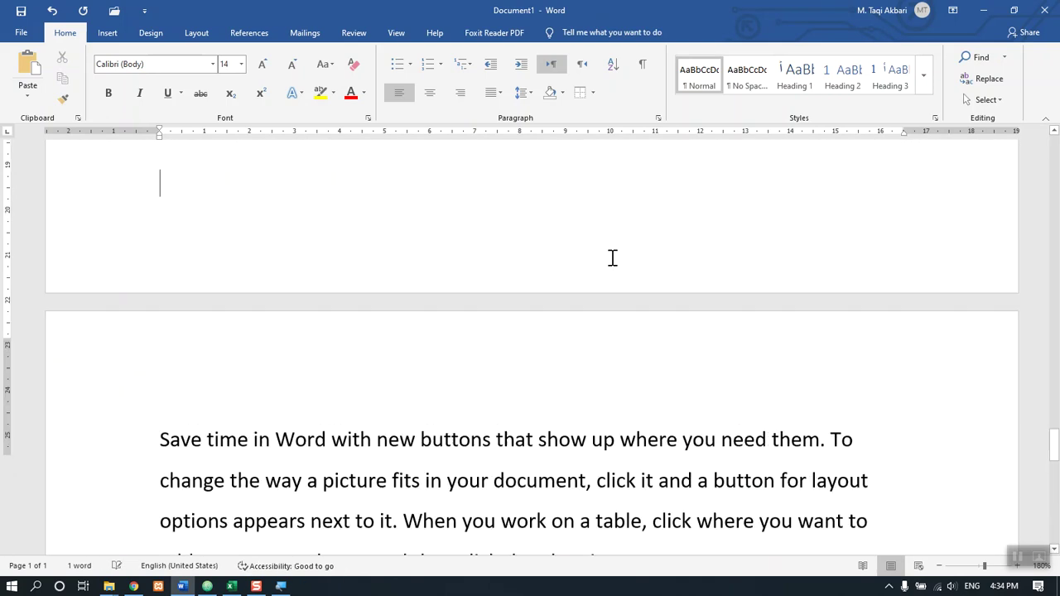
key(ctrl+Home)
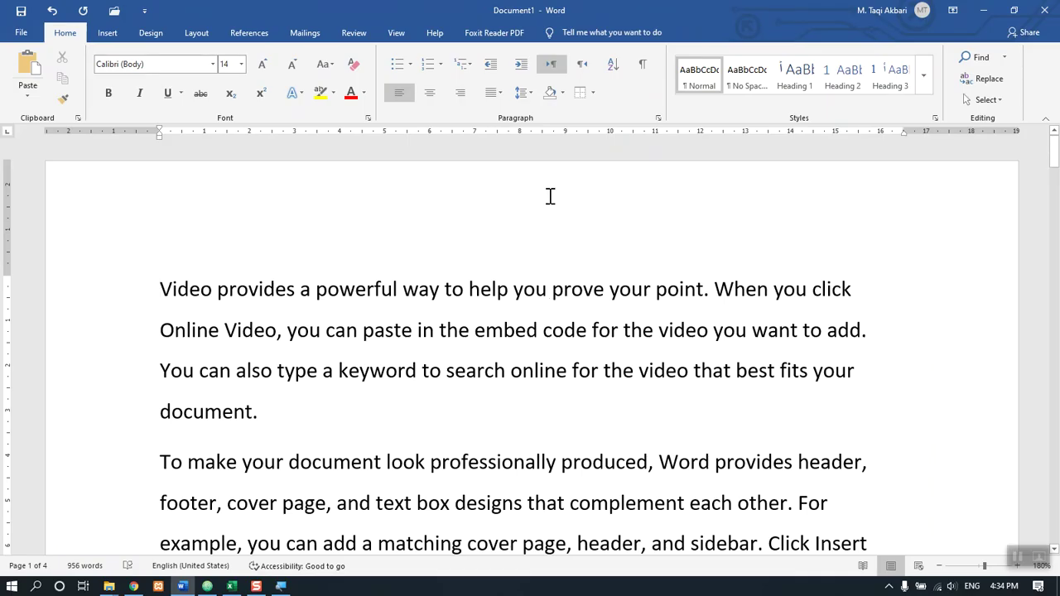
Split 'Video provides a powerful' onto its own line and style it Heading 1.
key(ctrl+a)
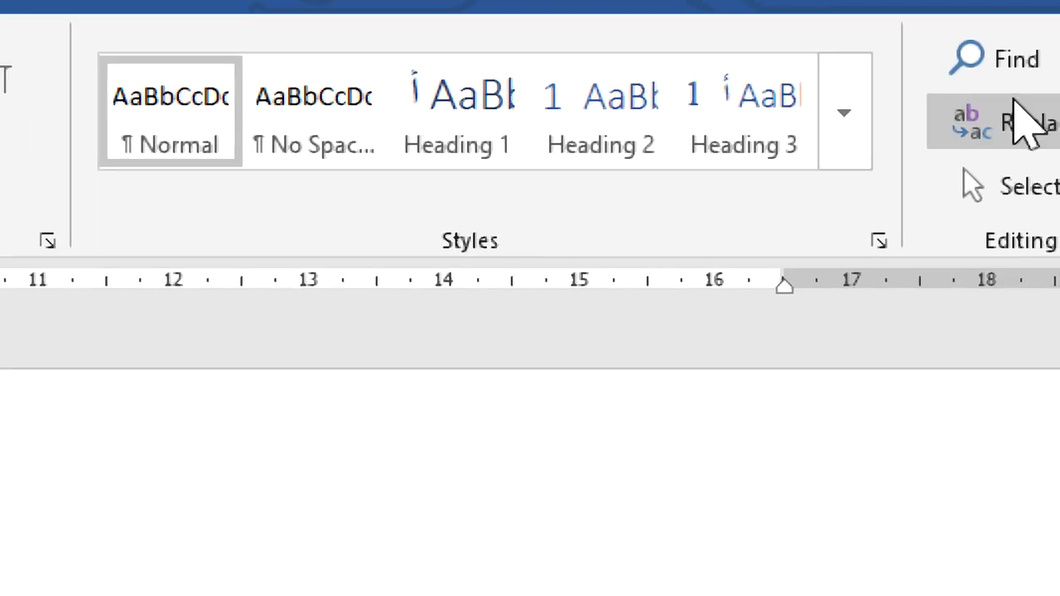
click(842, 122)
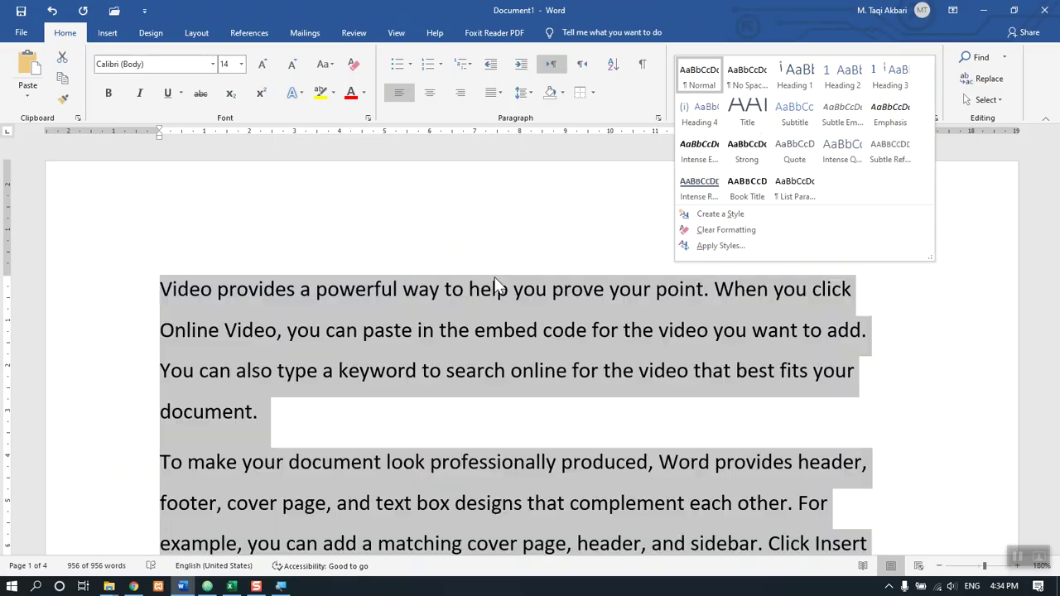
key(Escape)
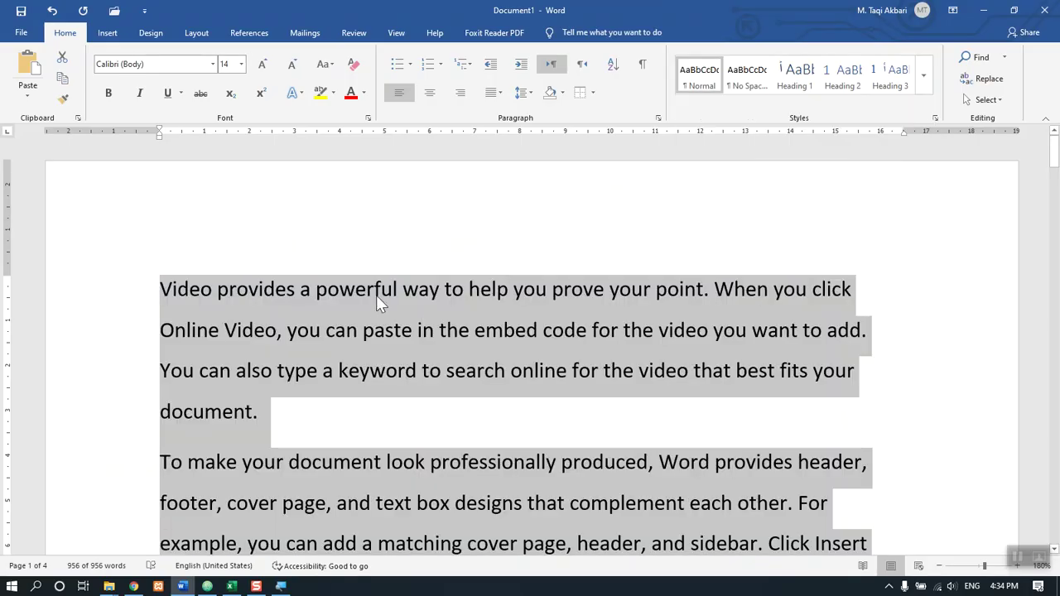
click(398, 290)
key(Return)
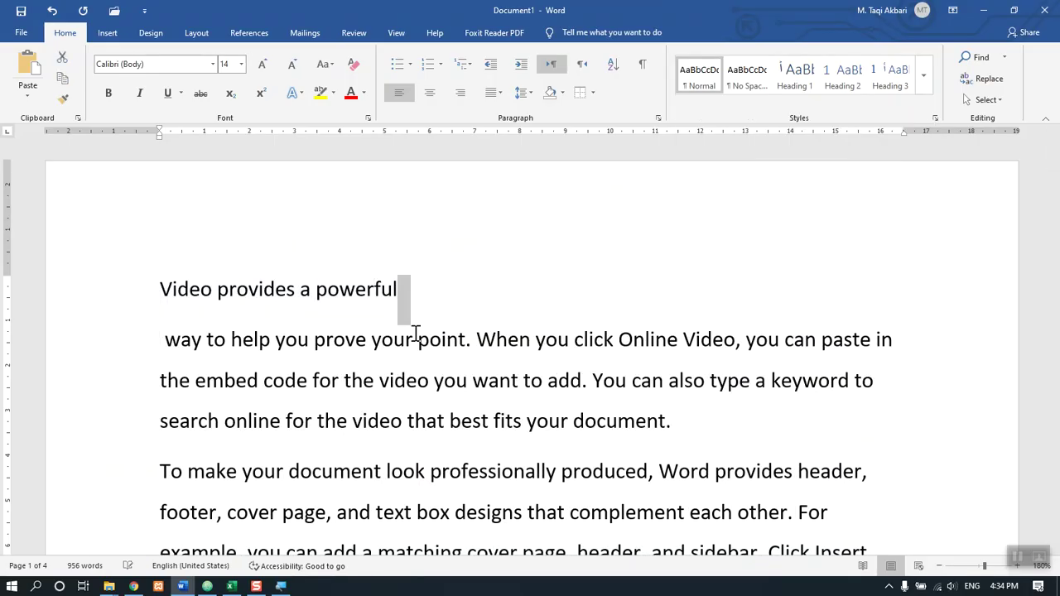
key(Left)
key(ctrl+shift+Left)
key(ctrl+shift+Left)
key(ctrl+shift+Left)
key(ctrl+shift+Left)
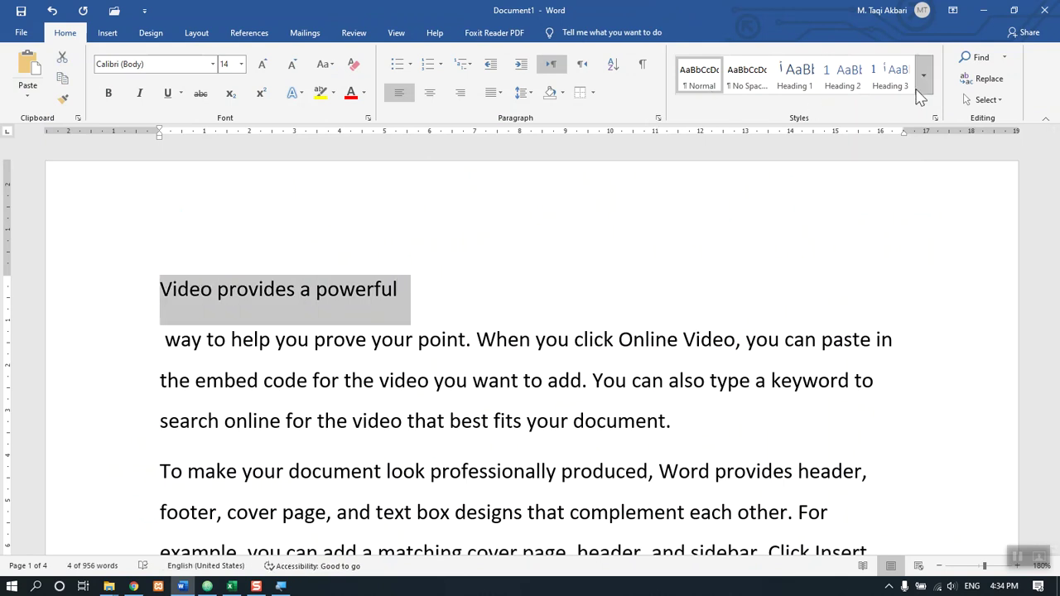
click(800, 80)
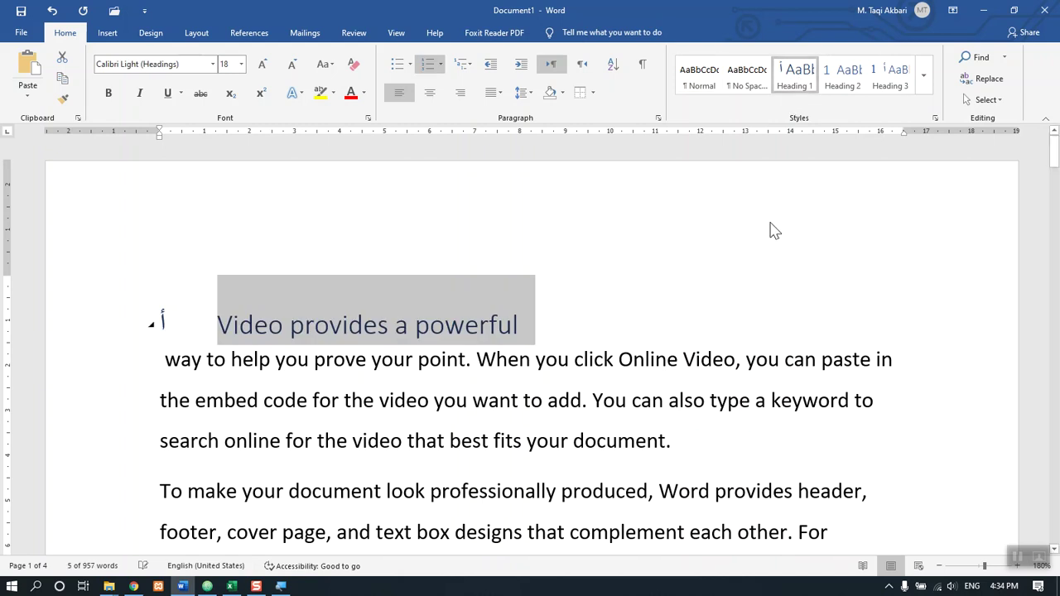
click(620, 359)
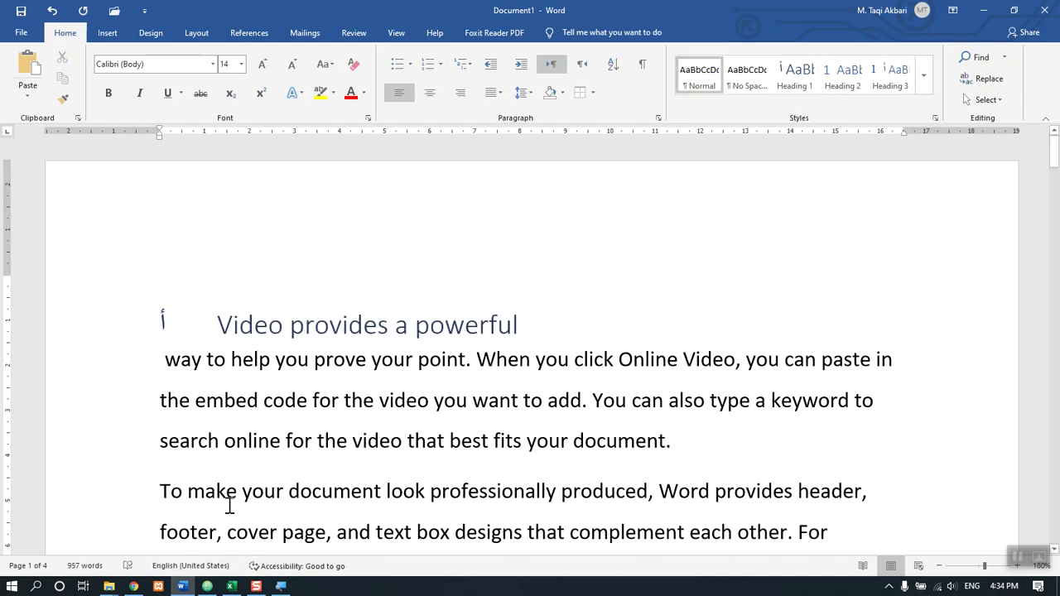
Split 'To make' off before 'your' and apply the Title style.
click(229, 506)
scroll(230, 506, down, 1)
scroll(229, 506, up, 1)
key(ctrl+Home)
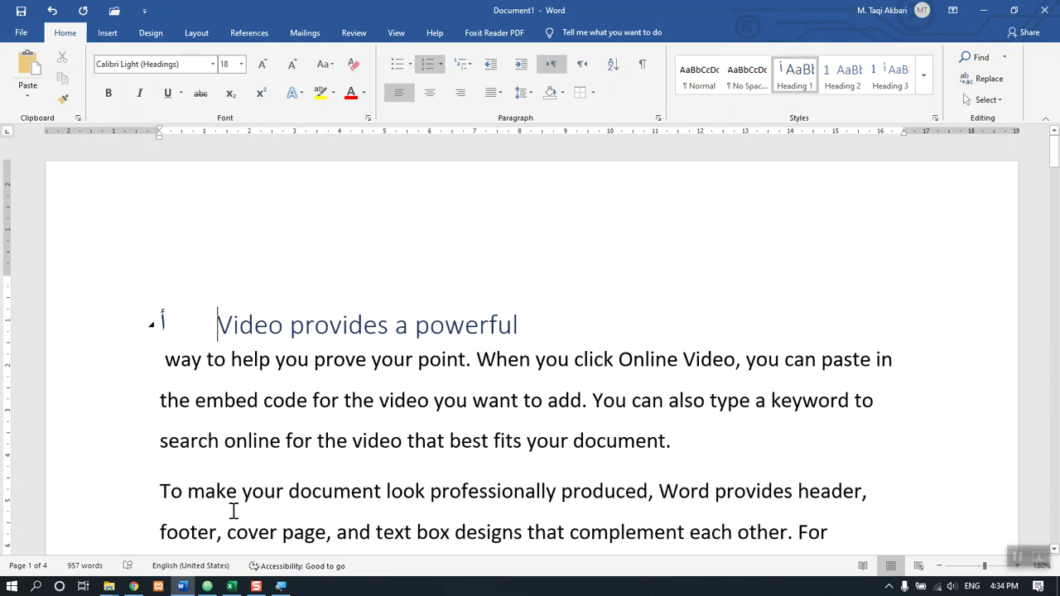
click(240, 491)
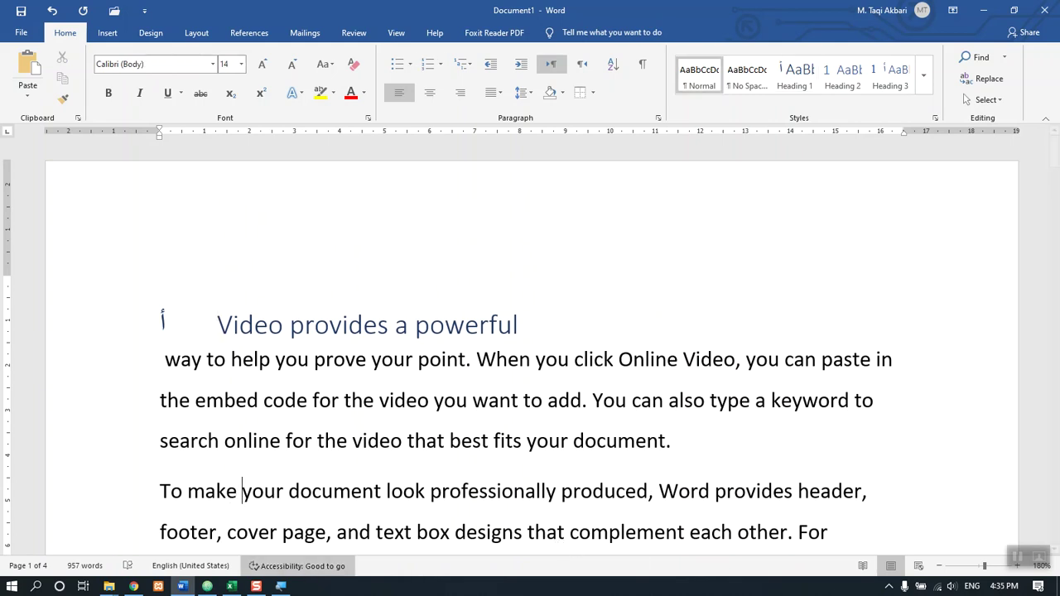
key(Return)
drag(242, 491, 160, 492)
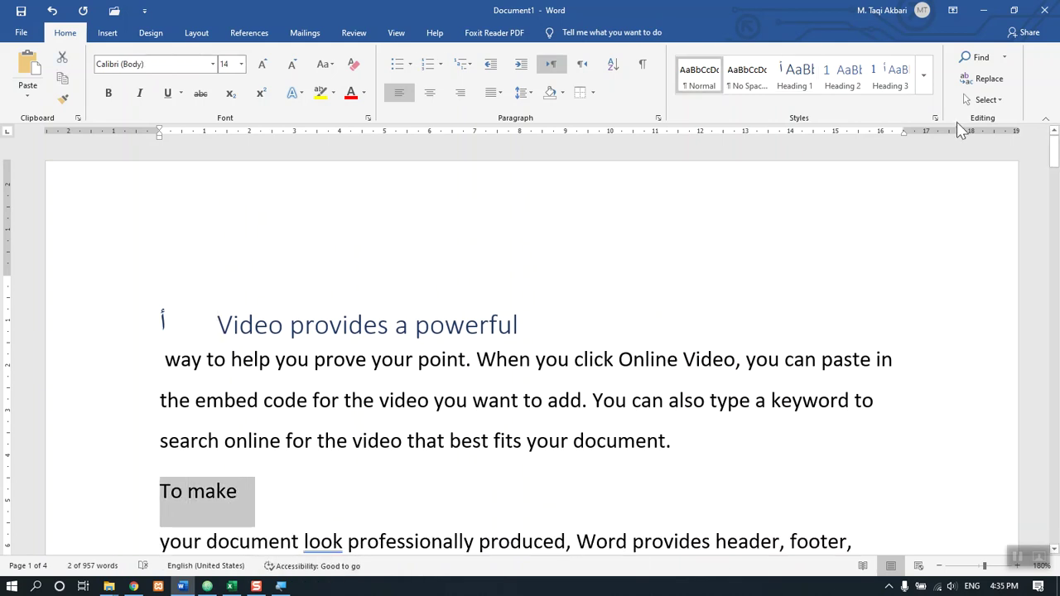
click(925, 93)
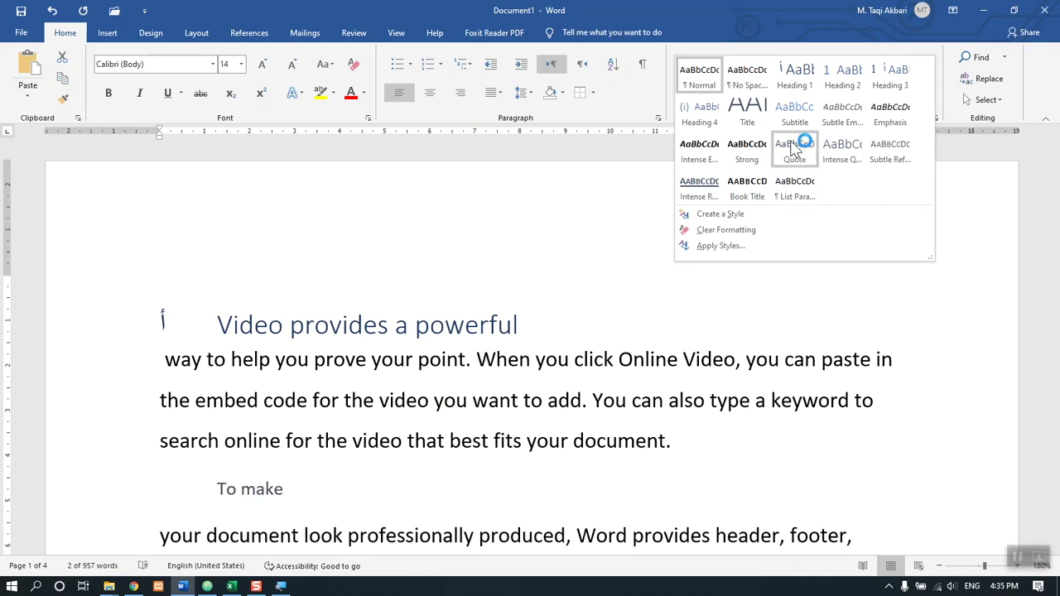
click(749, 110)
click(675, 469)
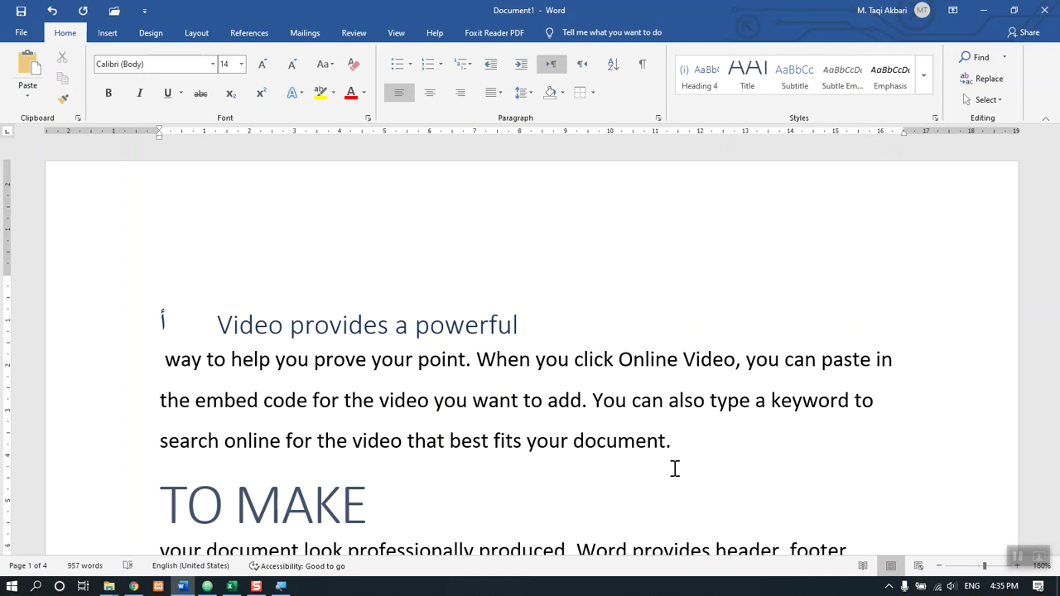
scroll(676, 469, down, 10)
scroll(675, 469, down, 1)
Apply Intense Emphasis to the 'Reading is easier' paragraph.
drag(162, 276, 939, 372)
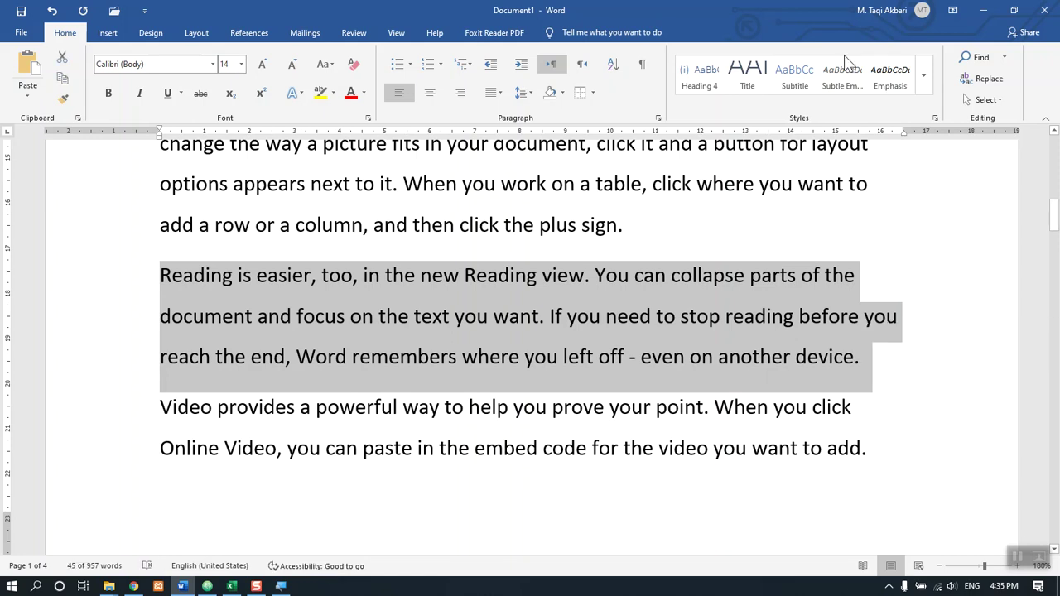
click(924, 83)
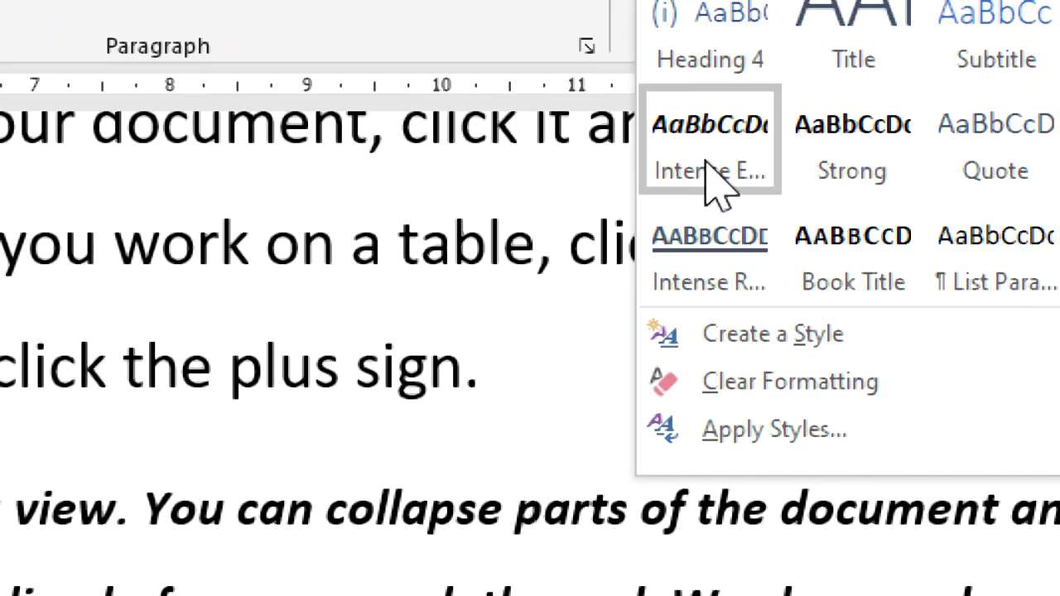
click(713, 169)
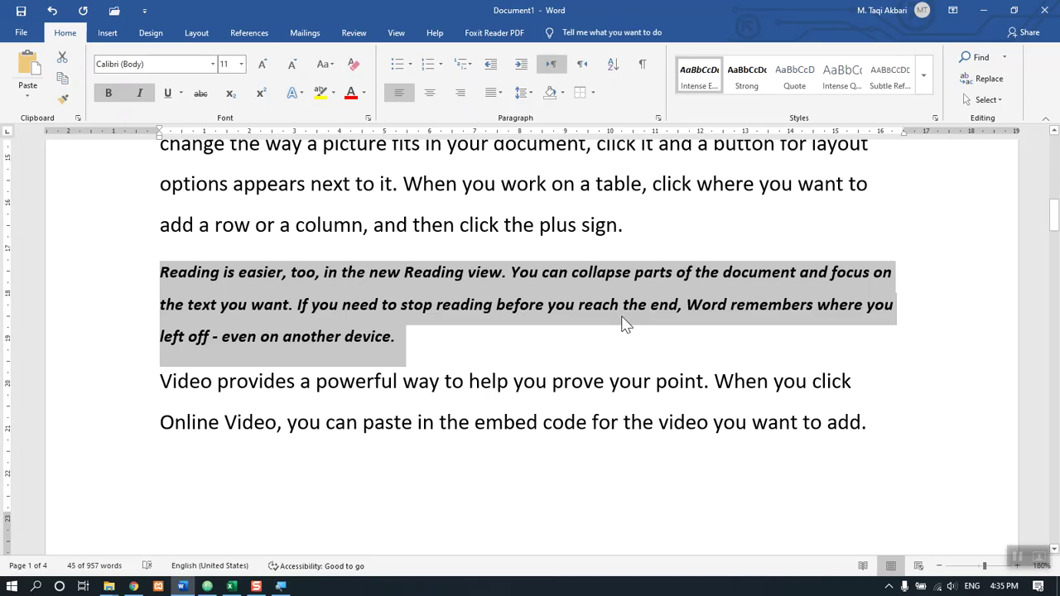
click(621, 305)
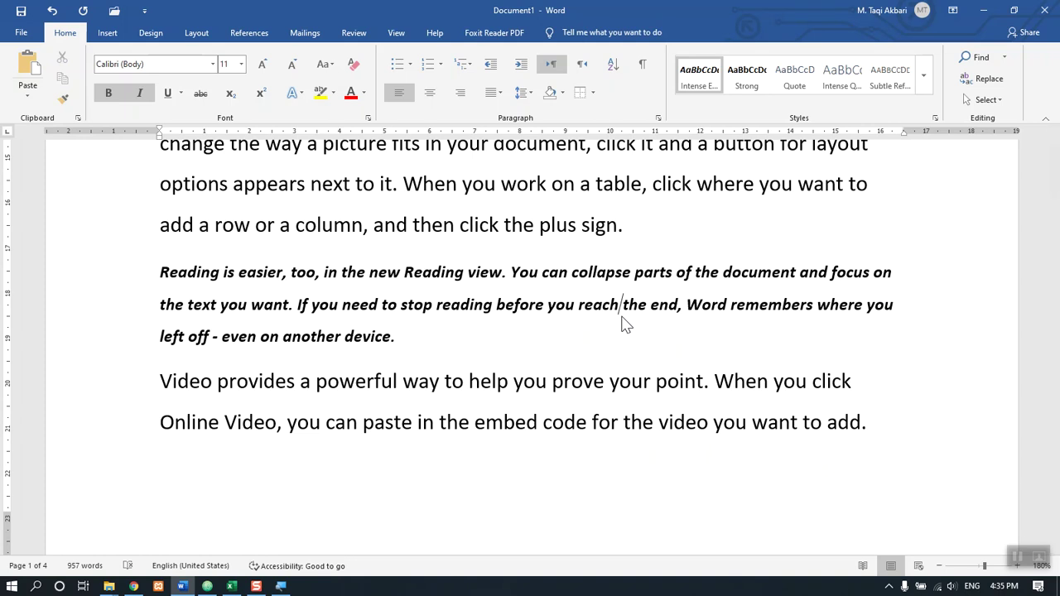
Apply Subtle Reference to the 'Save time' paragraph and start a new blank document.
drag(644, 226, 156, 207)
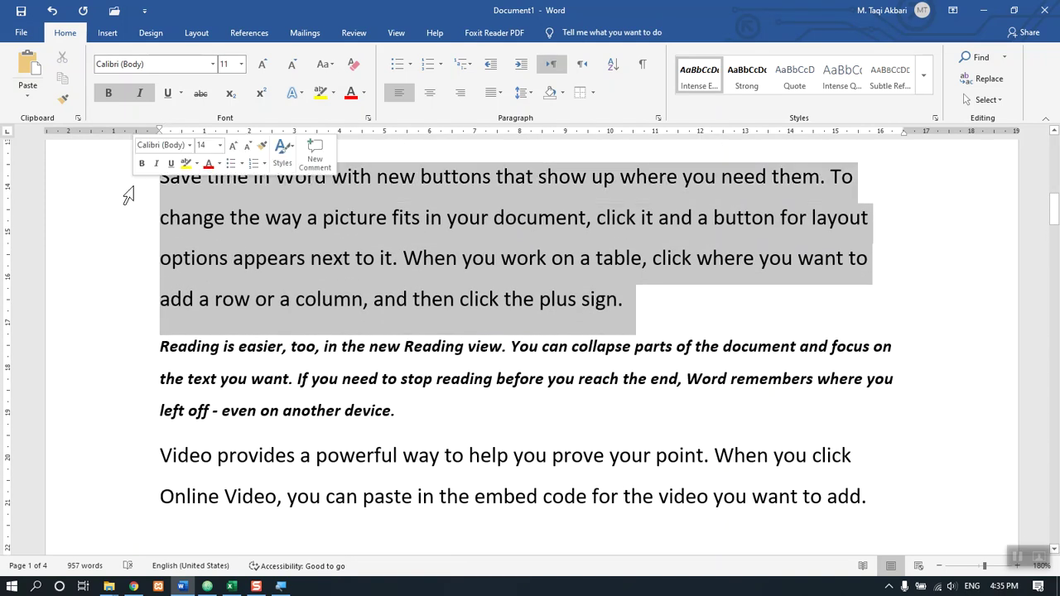
click(924, 87)
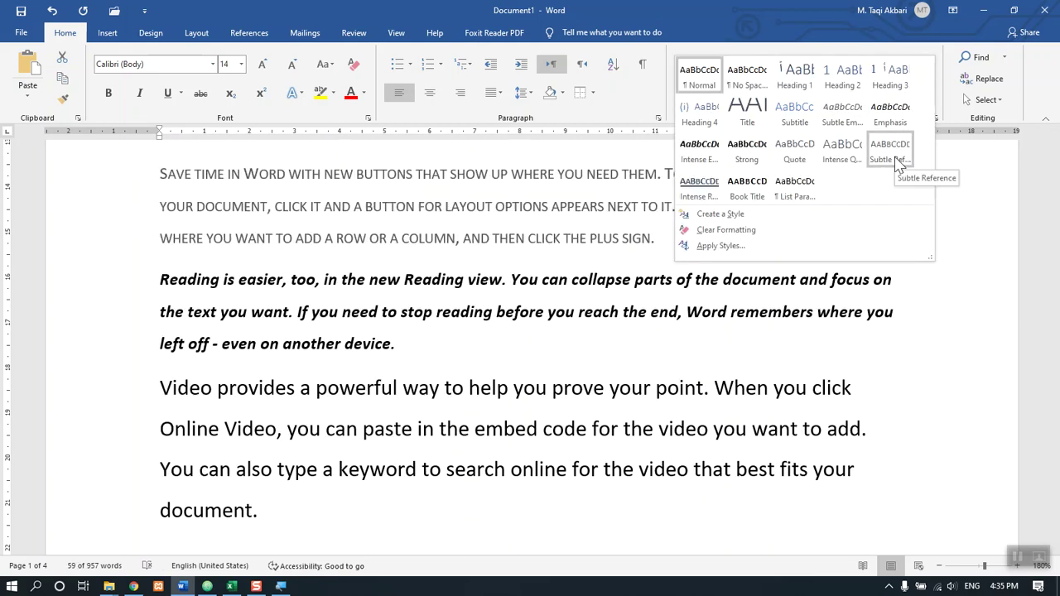
click(899, 166)
click(673, 253)
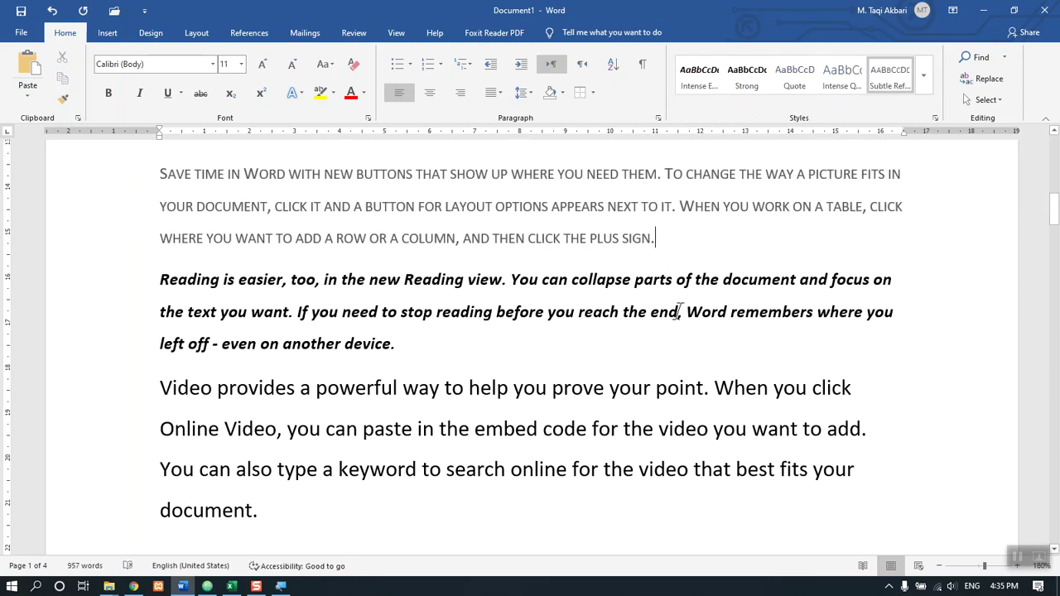
click(679, 205)
scroll(679, 311, up, 2)
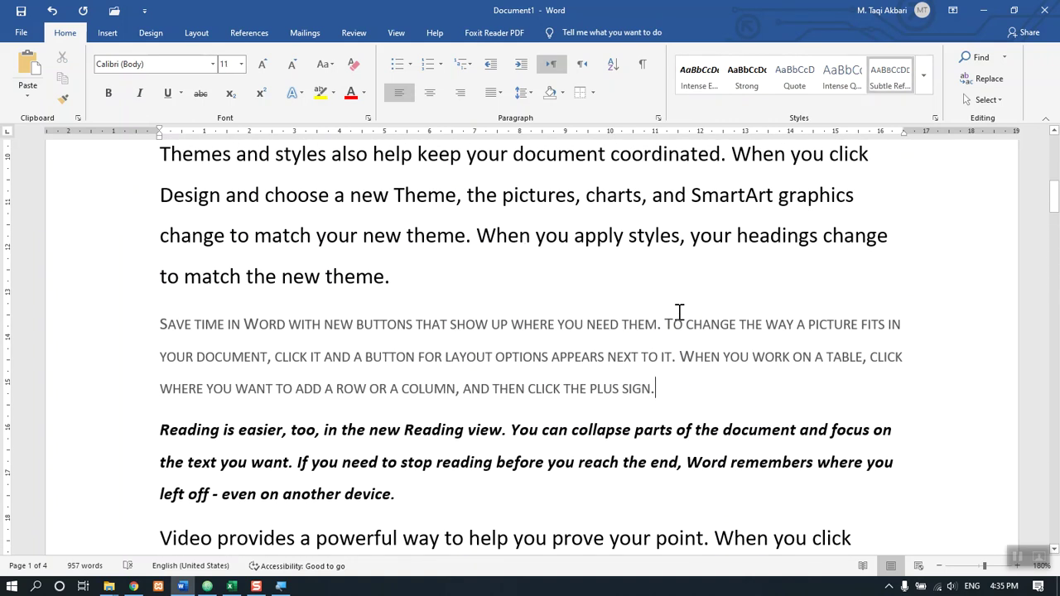
key(ctrl+n)
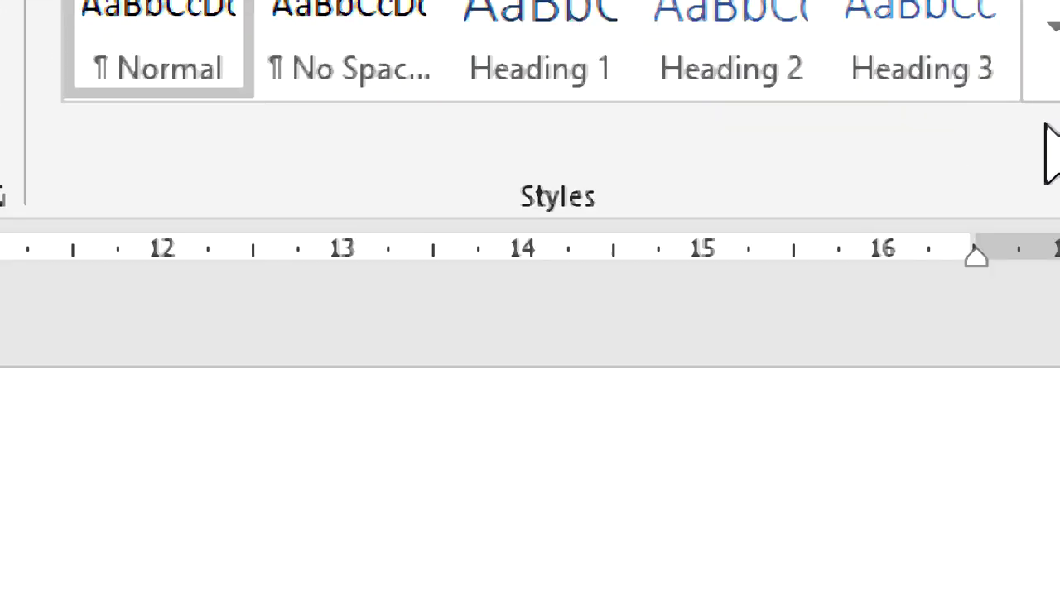
click(1056, 83)
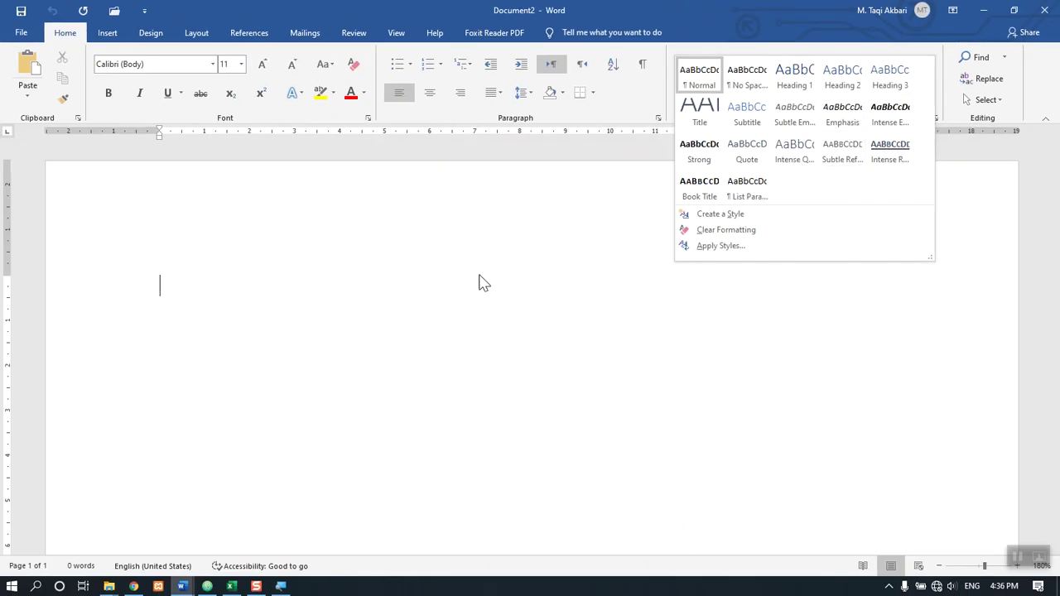
Enter the =d()300 sample-text formula and leave a blank paragraph at the top.
click(479, 276)
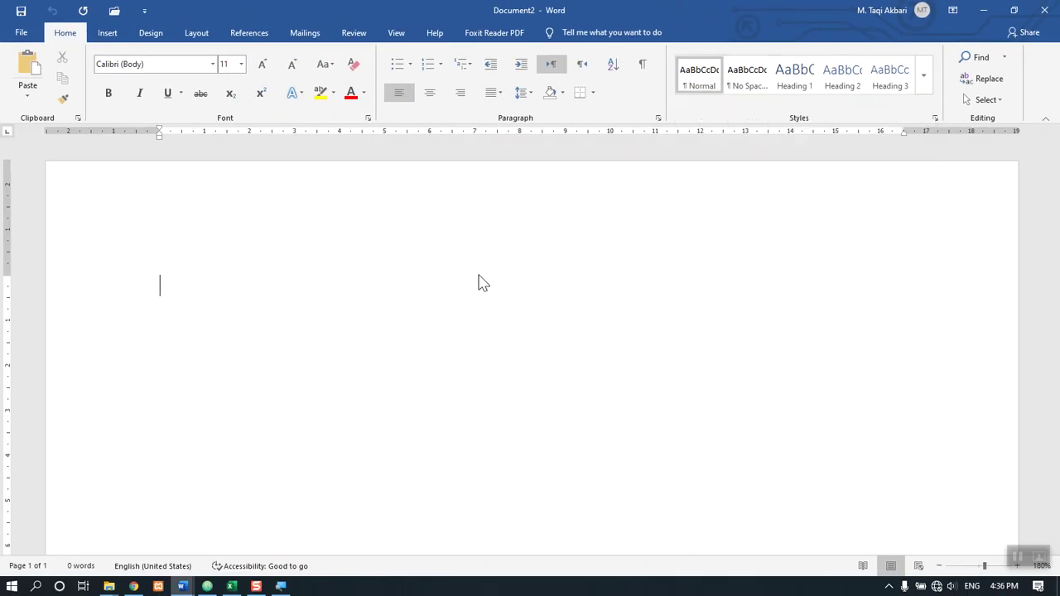
text(=d()300)
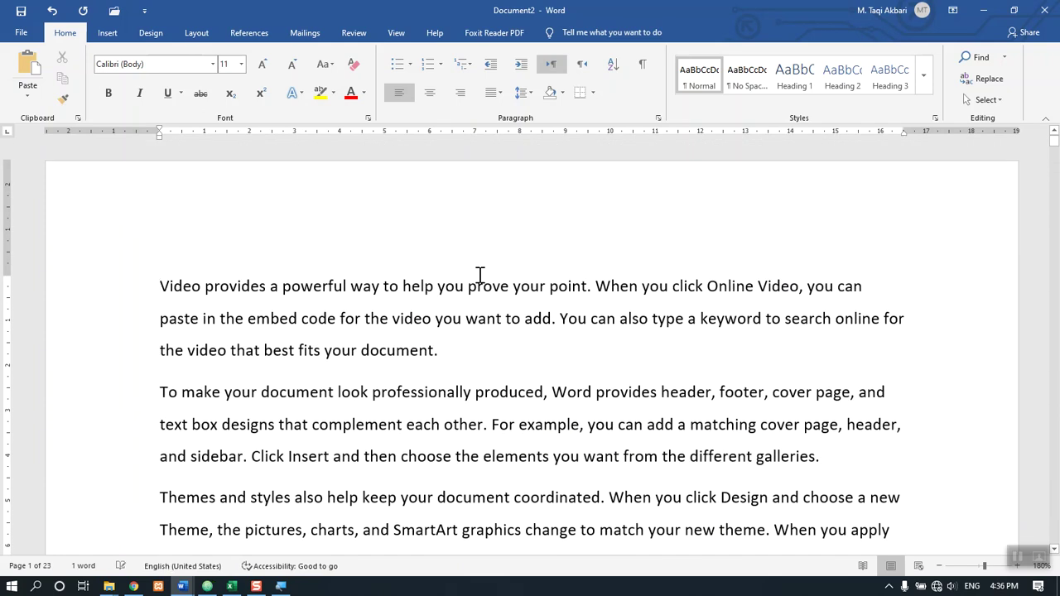
key(Return)
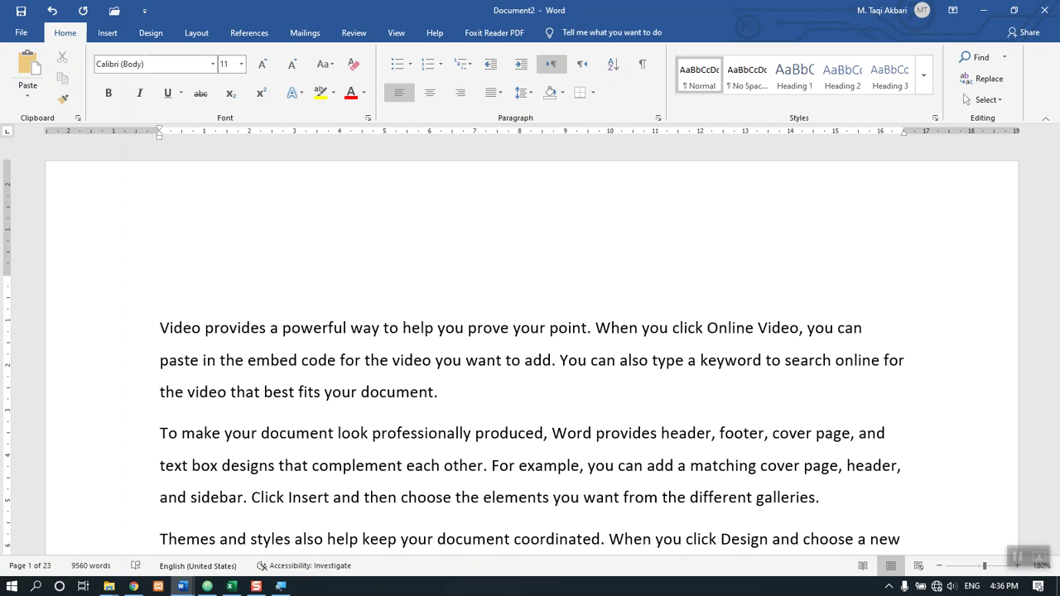
scroll(480, 275, down, 5)
scroll(480, 275, up, 4)
scroll(479, 275, up, 2)
Make the Title 1 line bold at 18 pt.
triple_click(480, 275)
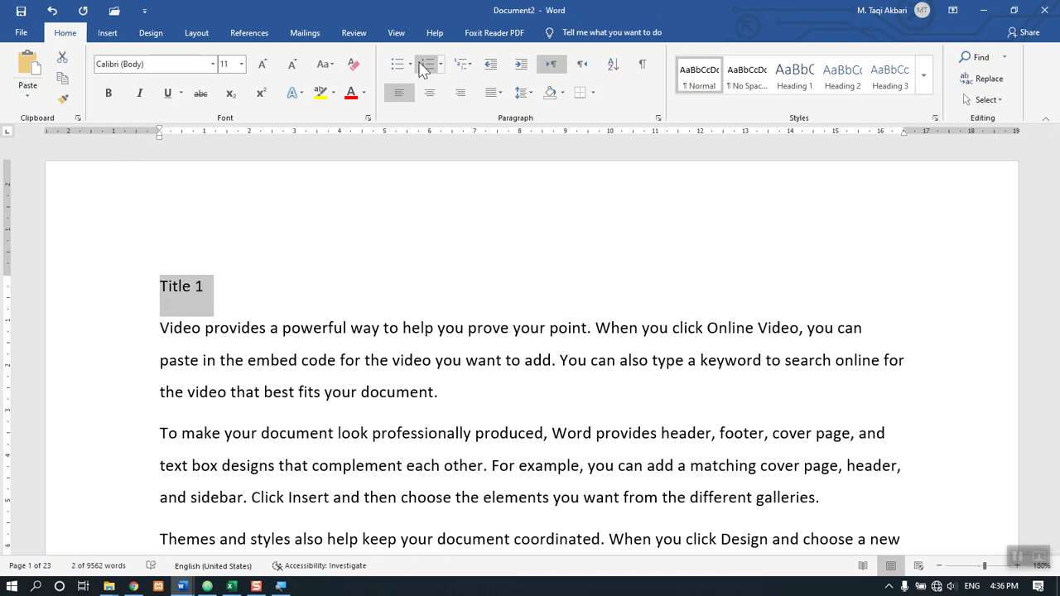
key(ctrl+shift+period)
key(ctrl+shift+period)
key(ctrl+shift+period)
key(ctrl+shift+period)
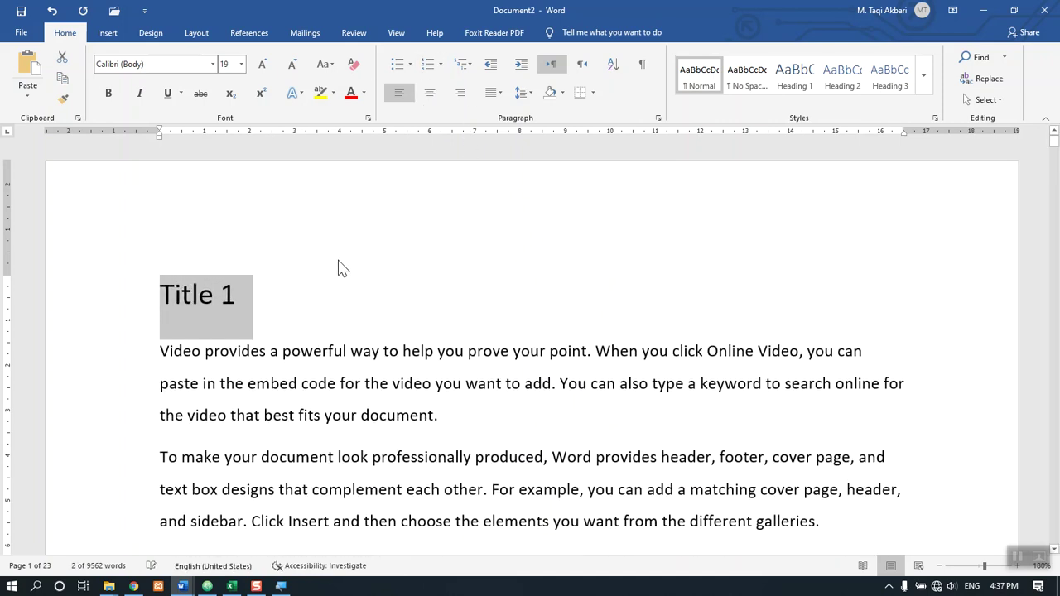
key(ctrl+bracketleft)
key(ctrl+b)
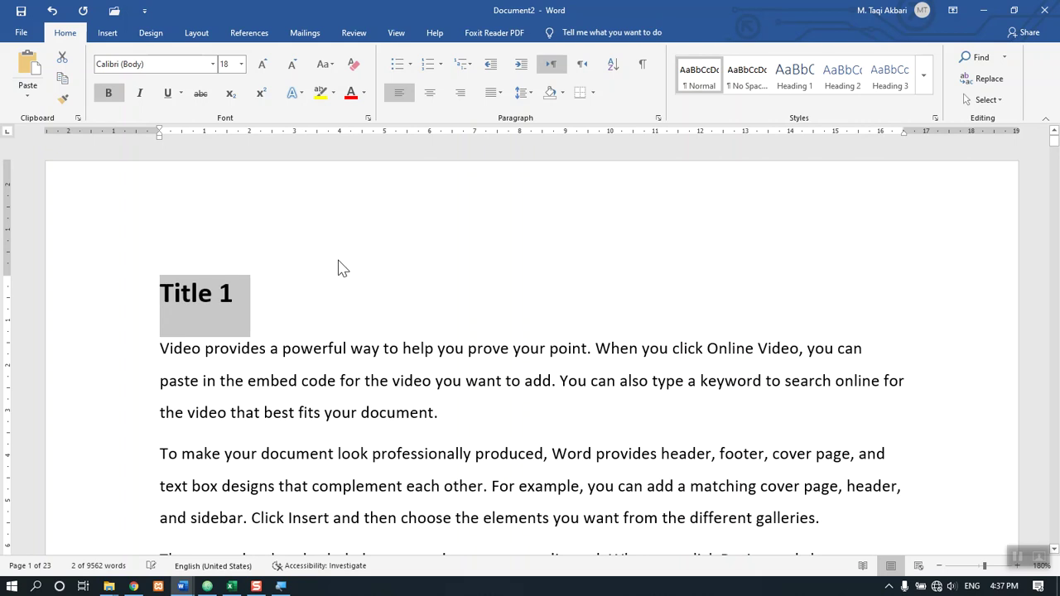
click(315, 284)
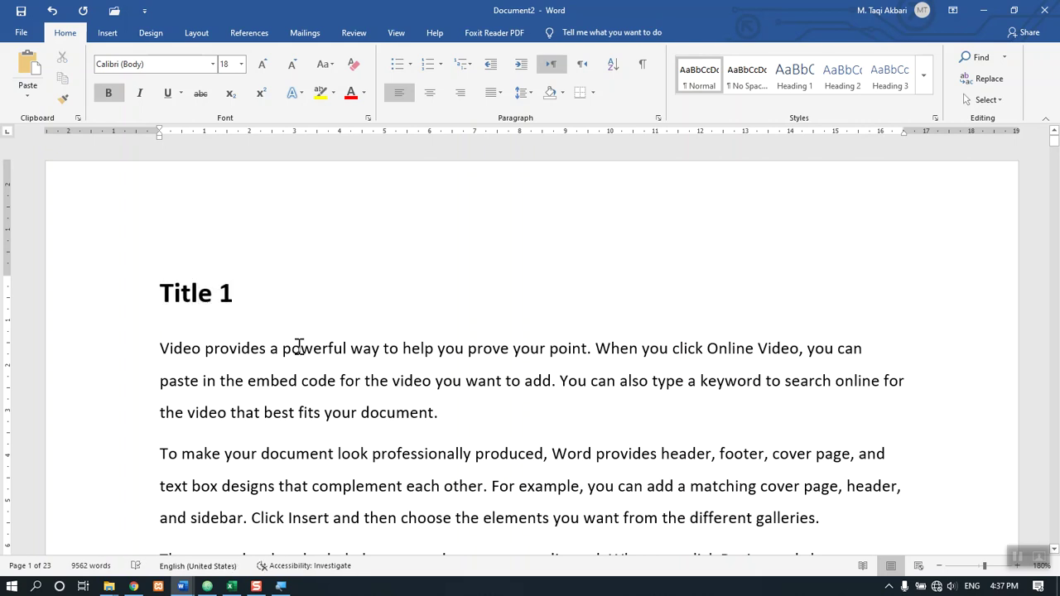
Apply the Heading 1 style to Title 1 and check the result.
click(124, 300)
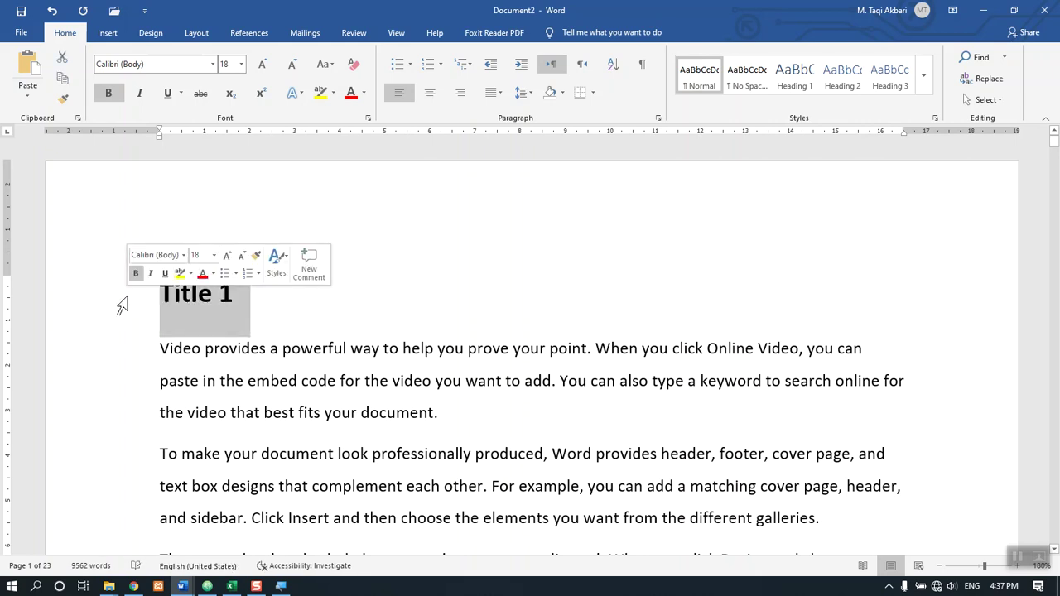
click(264, 354)
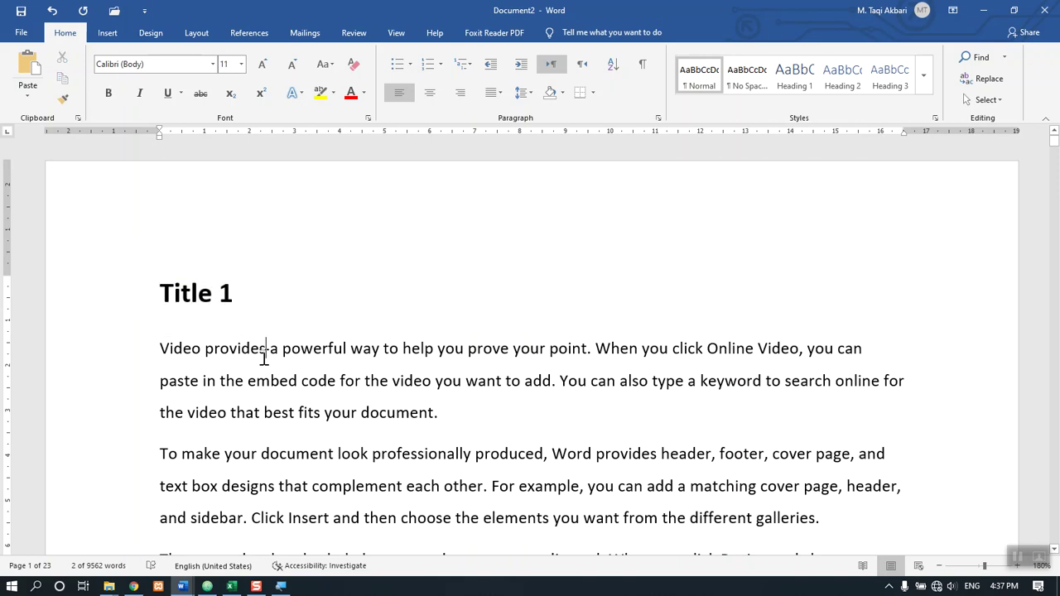
click(69, 264)
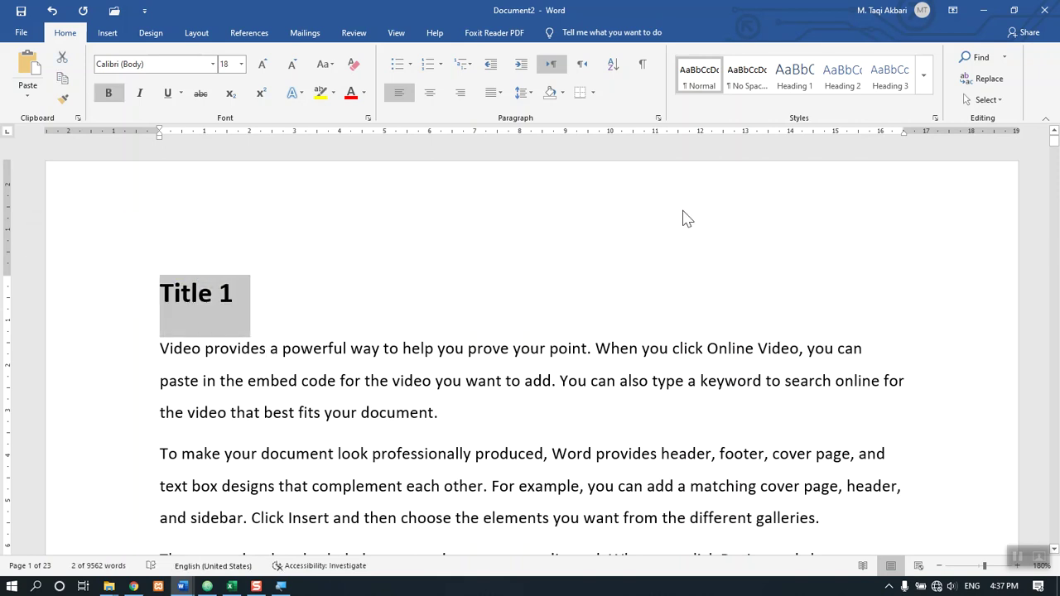
click(797, 88)
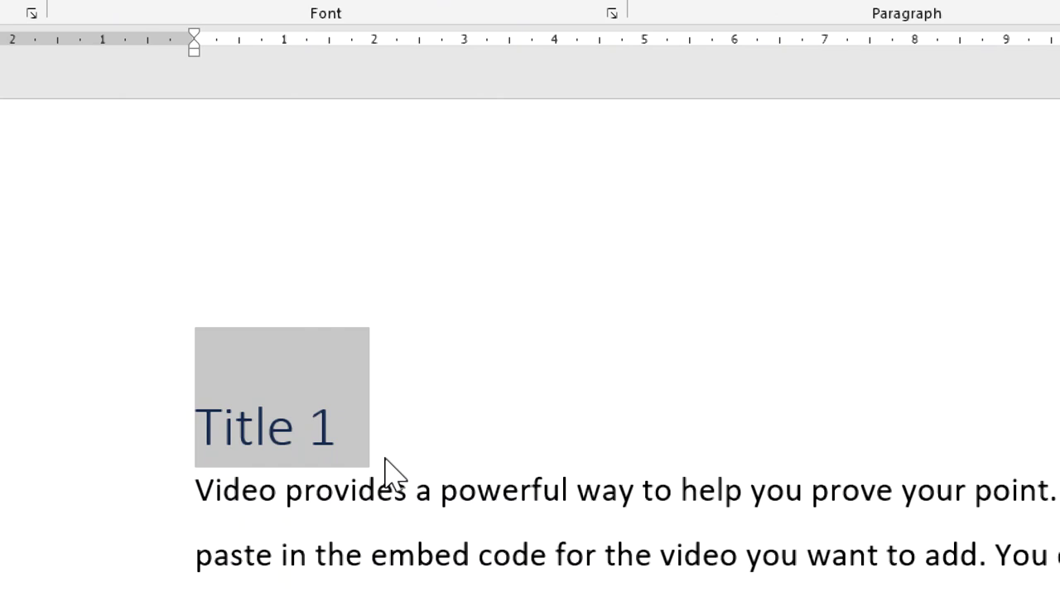
click(412, 442)
mouse_move(436, 431)
mouse_down()
mouse_move(243, 372)
mouse_move(109, 373)
mouse_up()
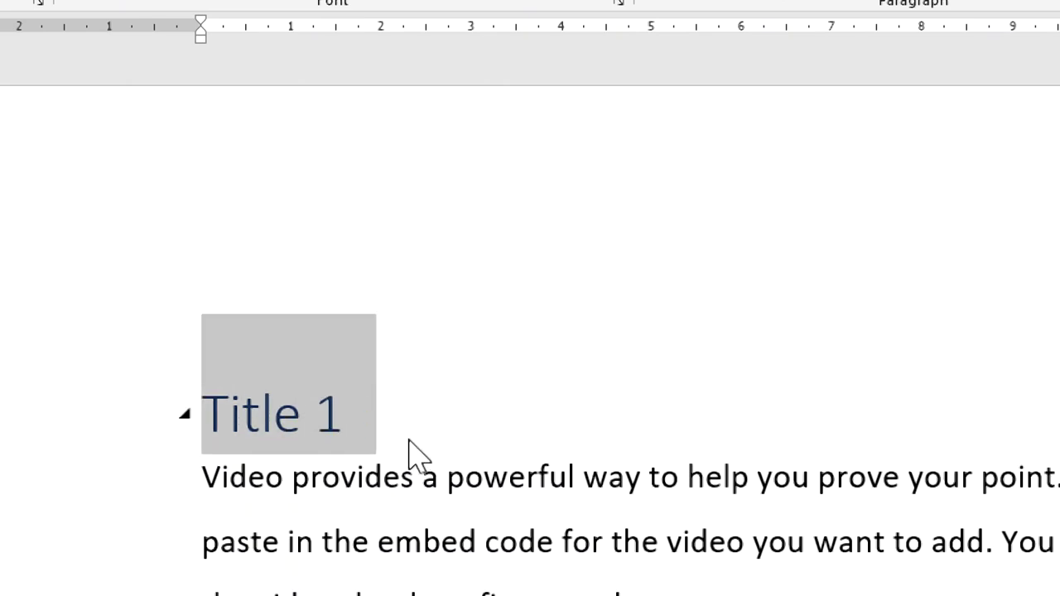
click(410, 442)
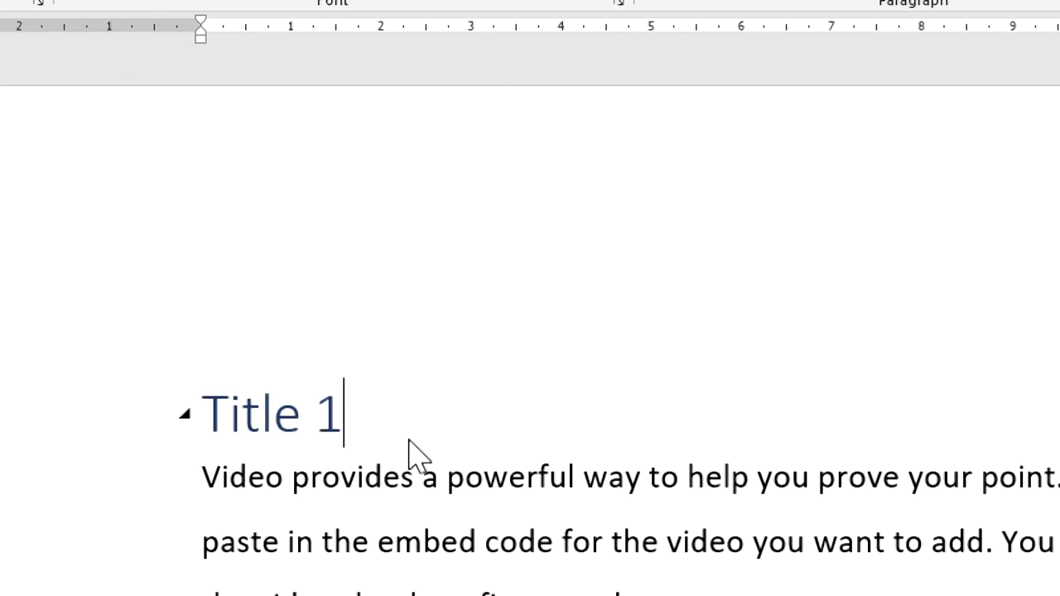
key(ctrl+shift+Left)
key(ctrl+shift+Left)
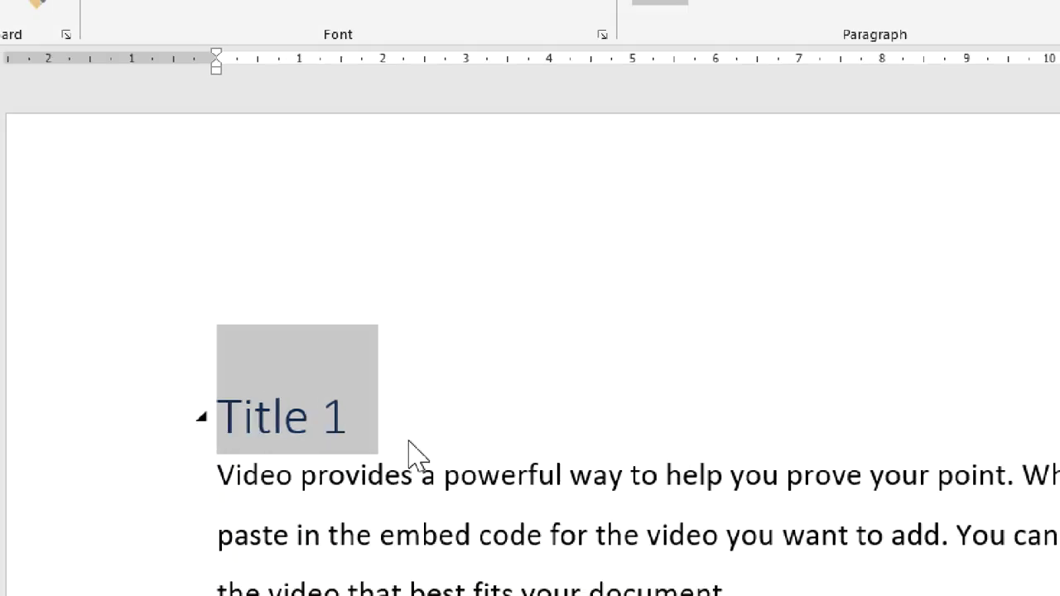
click(266, 344)
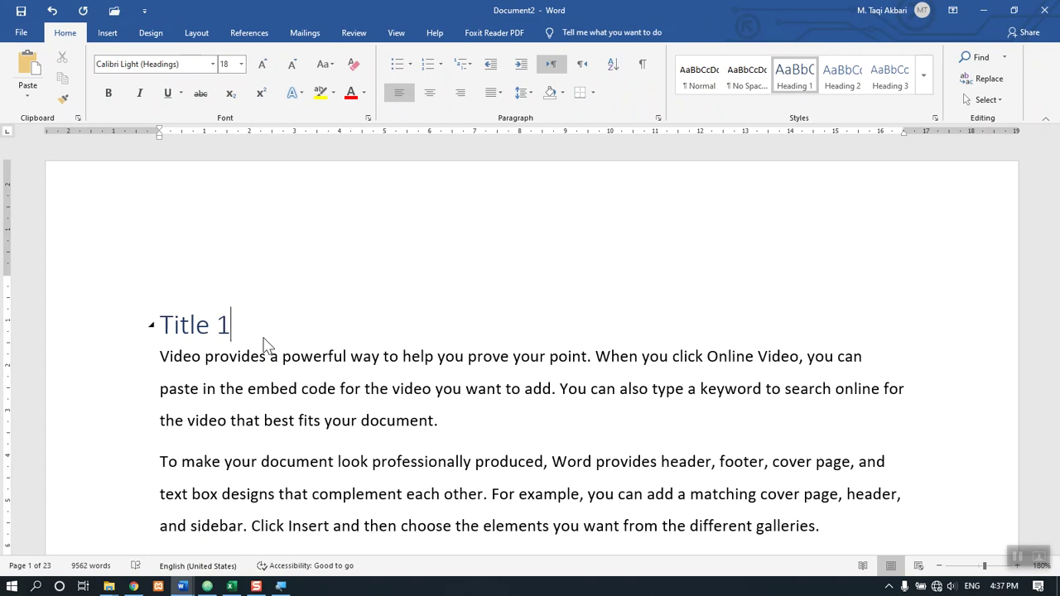
key(Down)
key(Down)
key(Down)
key(Down)
key(Down)
key(Down)
key(Down)
key(Down)
key(Down)
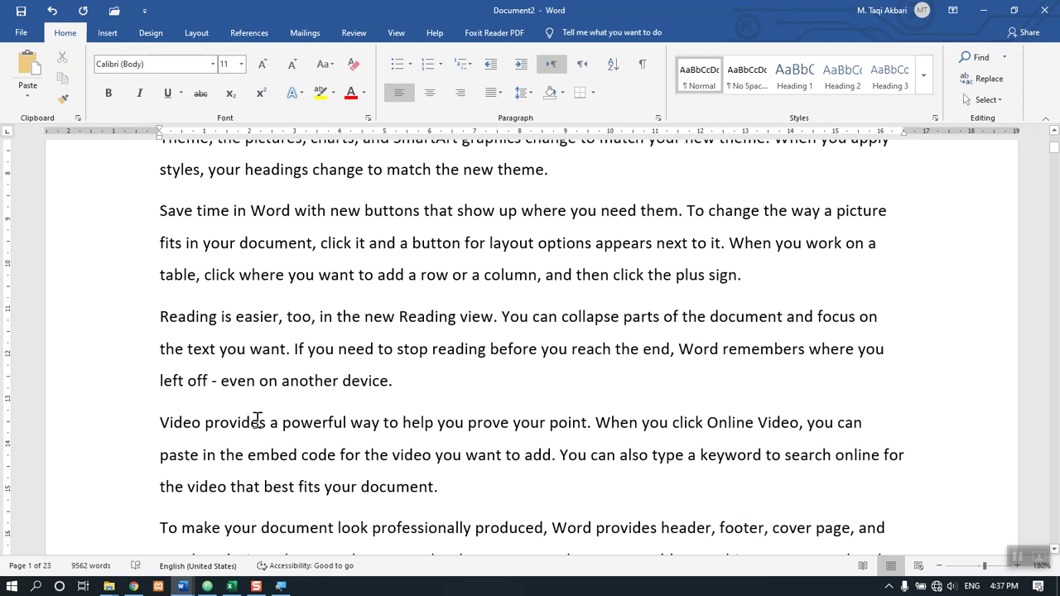
key(Return)
key(Left)
key(shift+Home)
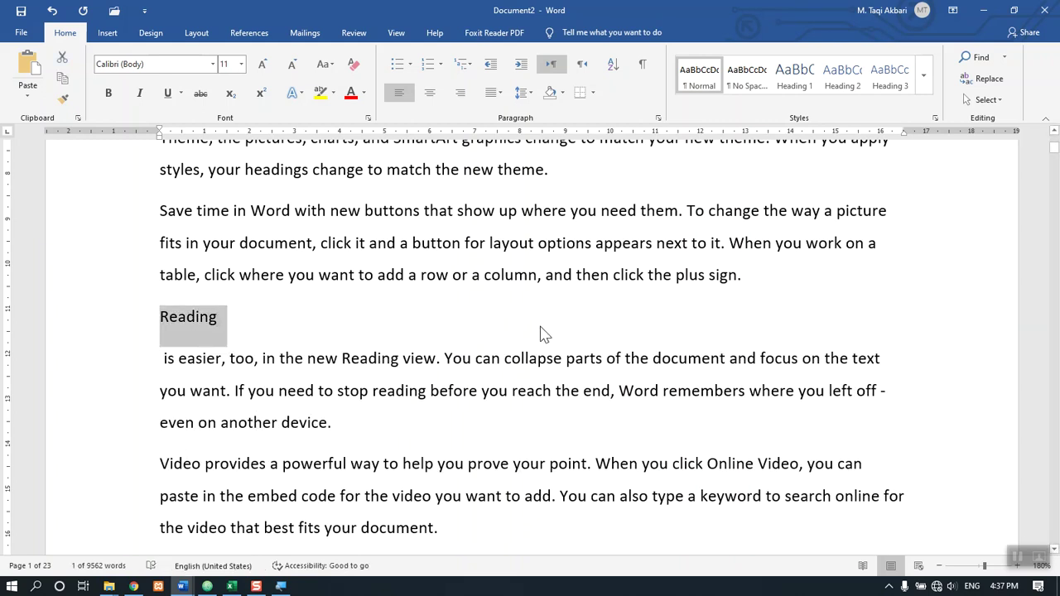
click(843, 75)
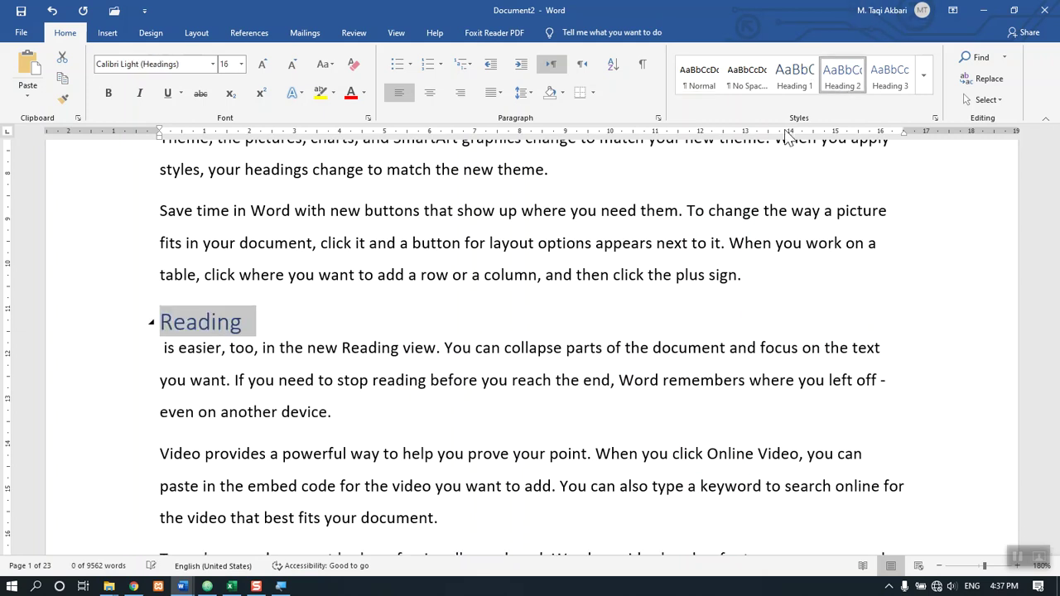
click(404, 400)
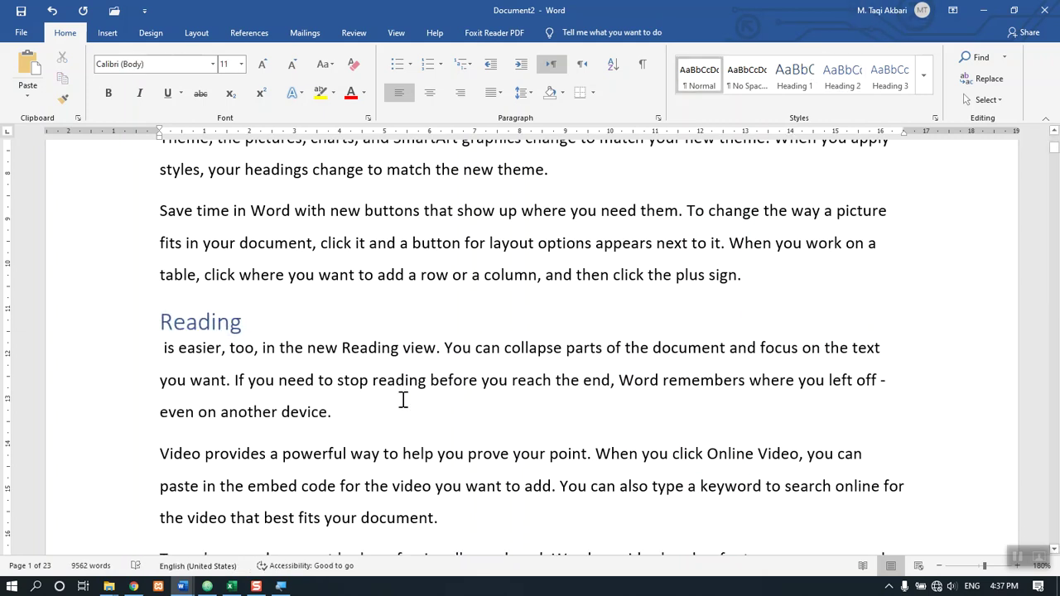
key(ctrl+z)
key(ctrl+z)
key(ctrl+z)
click(196, 334)
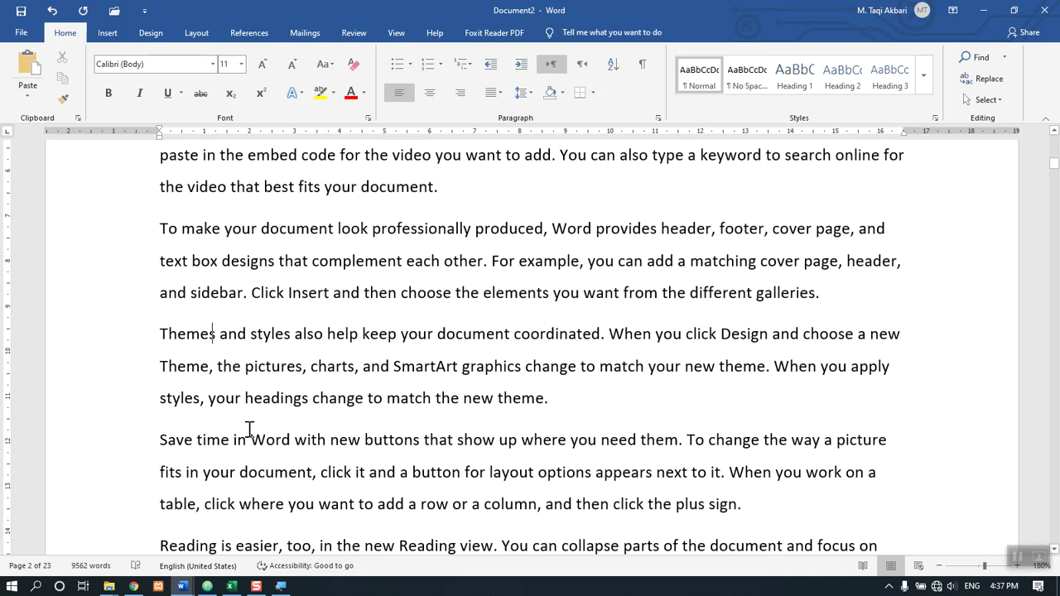
key(Return)
key(shift+Up)
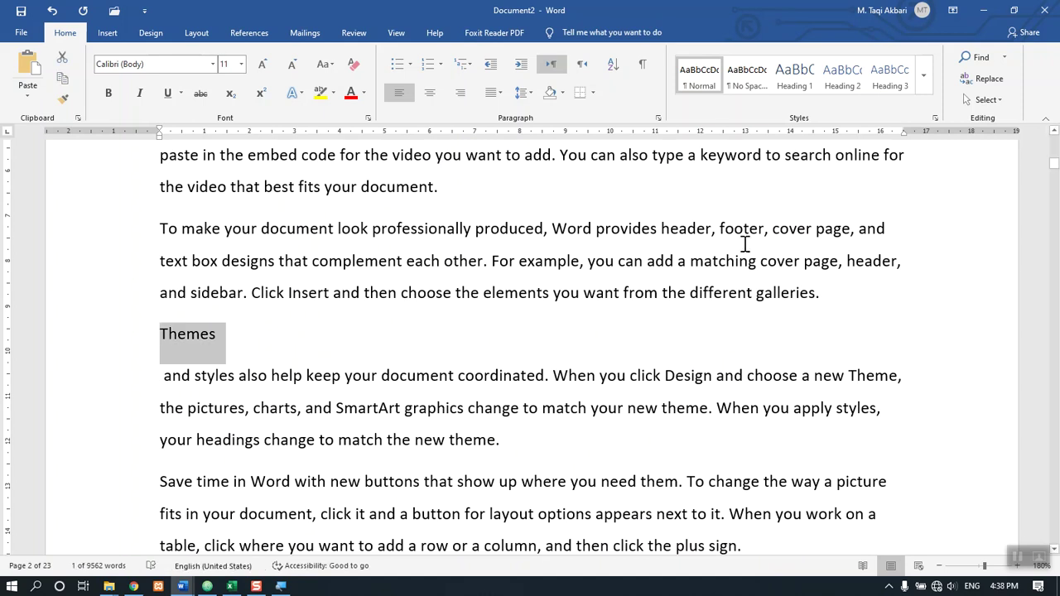
click(840, 79)
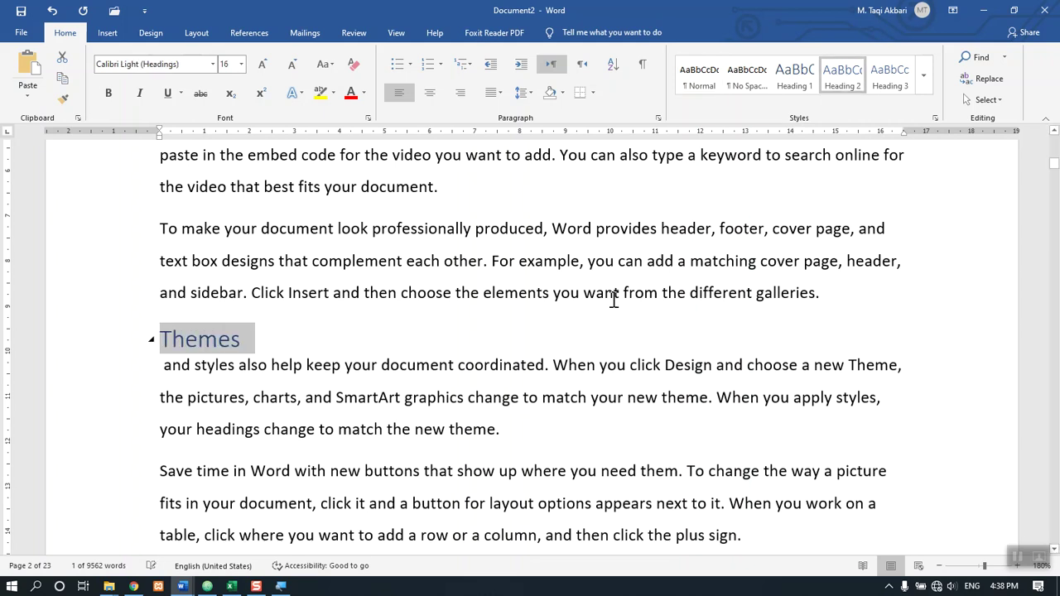
key(ctrl+z)
key(ctrl+z)
scroll(618, 290, up, 2)
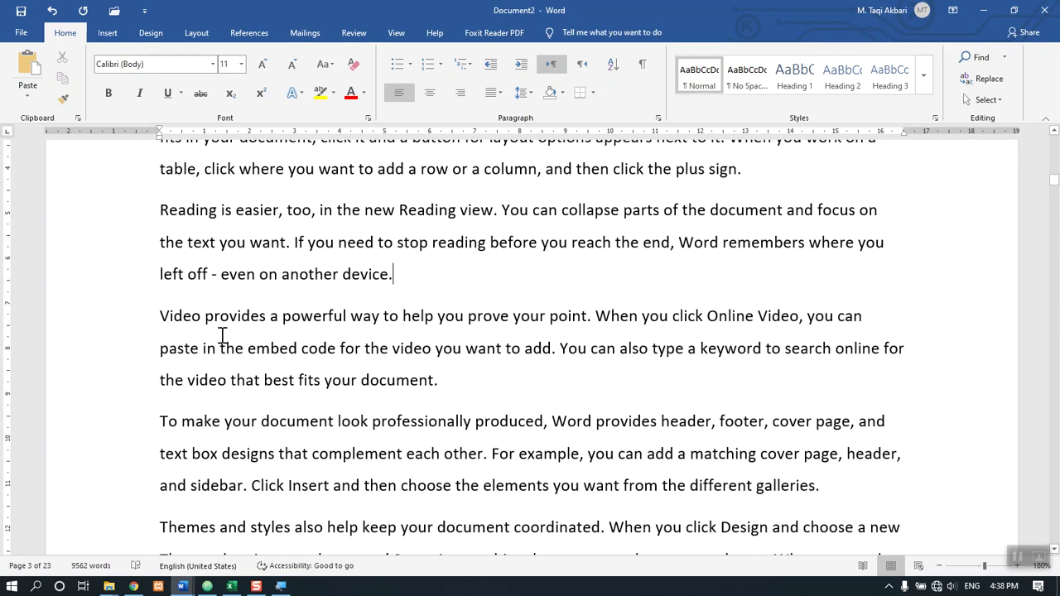
Try splitting off 'Reading is easier' as a Heading 2, then undo it.
click(280, 209)
key(Return)
key(ctrl+shift+Left)
key(ctrl+shift+Left)
key(ctrl+shift+Left)
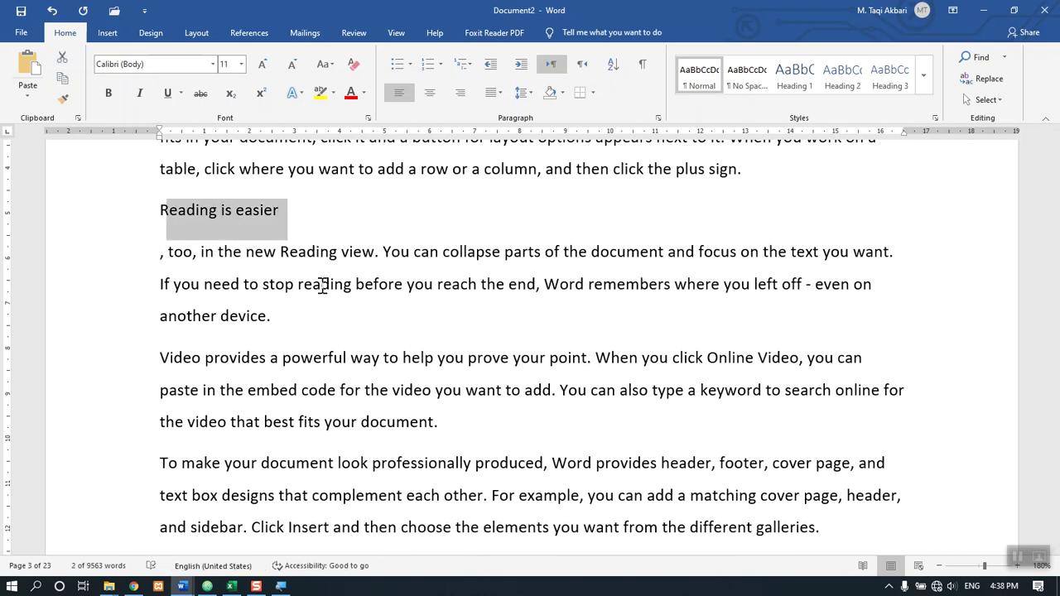
click(853, 79)
click(508, 456)
Try breaking 'Save time' onto its own line as Heading 3, then undo.
scroll(215, 237, down, 2)
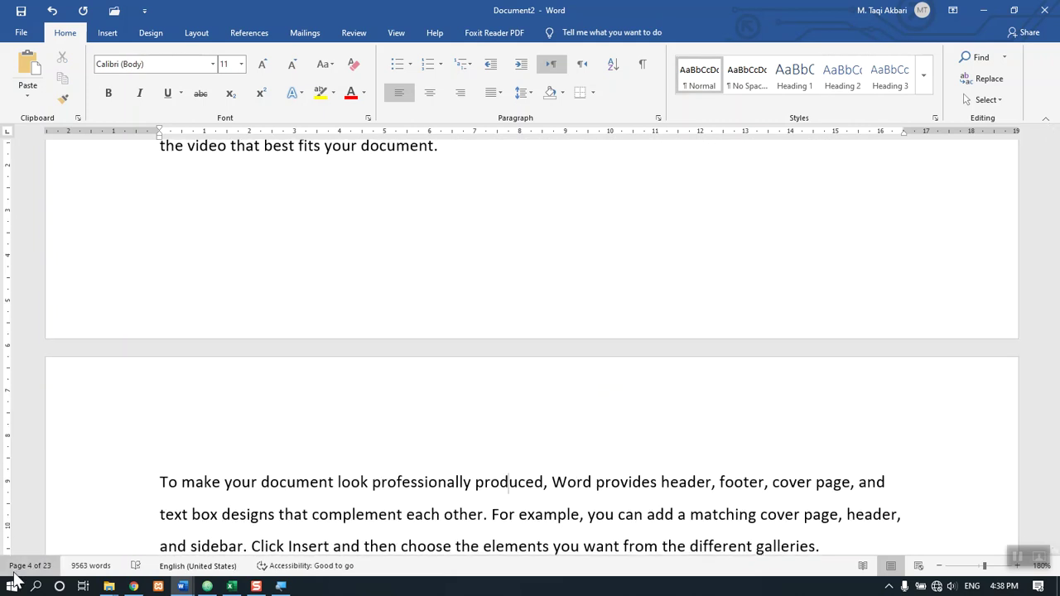
scroll(111, 462, down, 4)
click(197, 302)
click(235, 304)
key(Return)
key(Left)
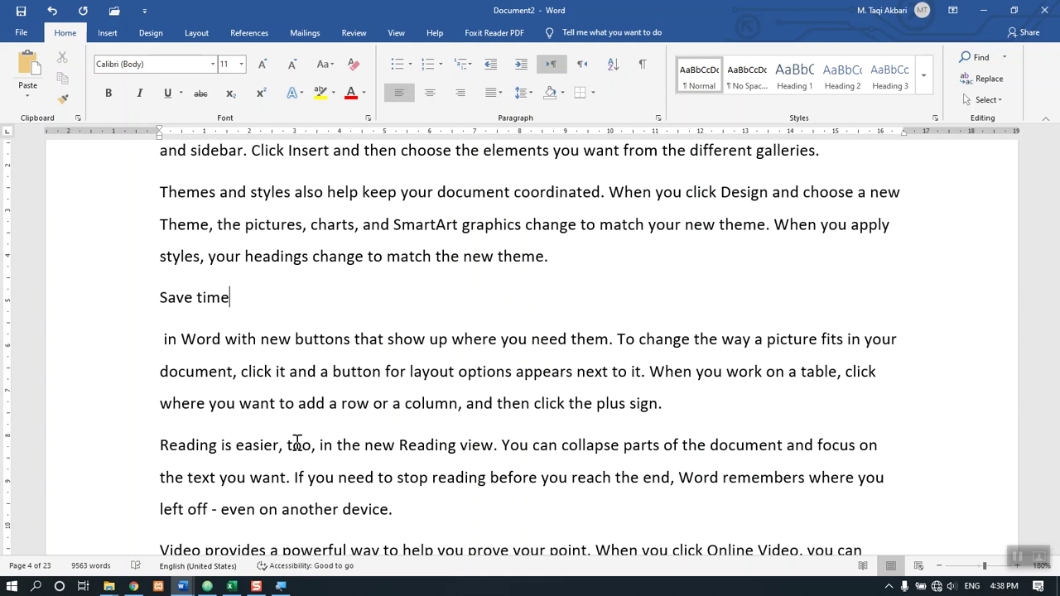
key(shift+Home)
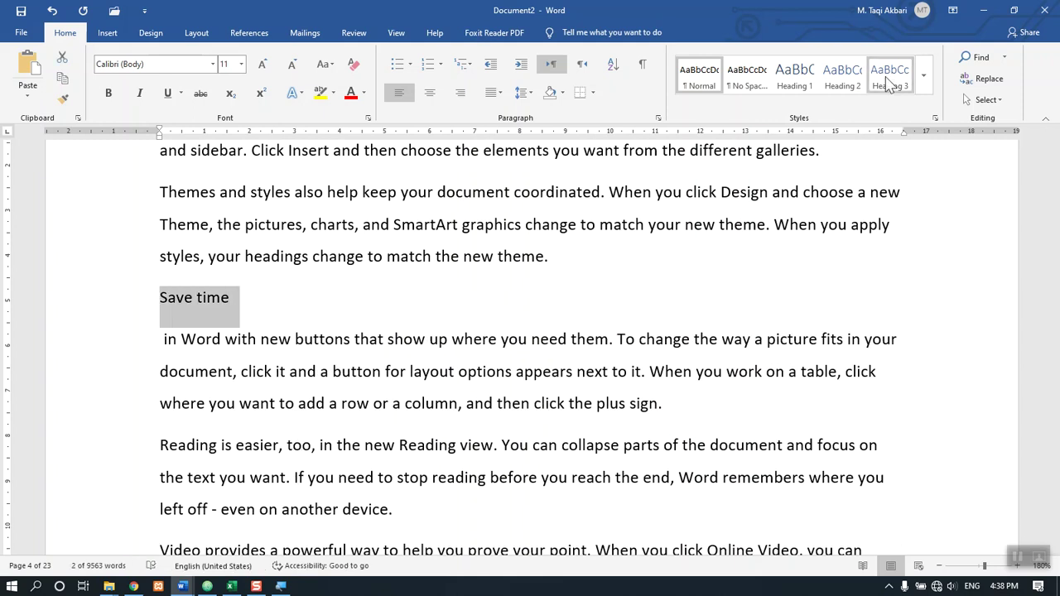
click(890, 74)
click(418, 329)
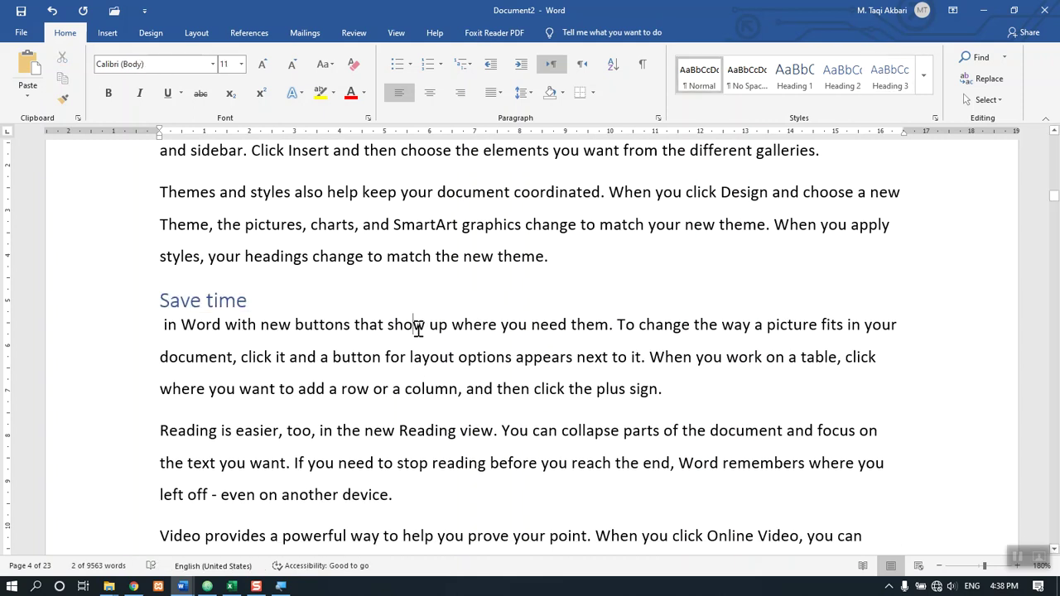
click(924, 75)
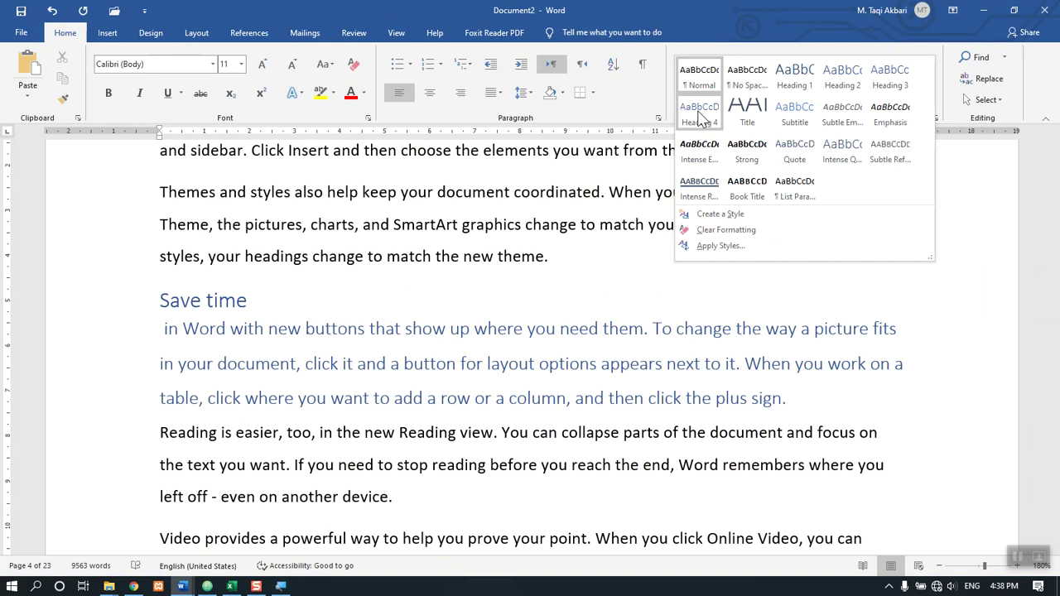
click(370, 390)
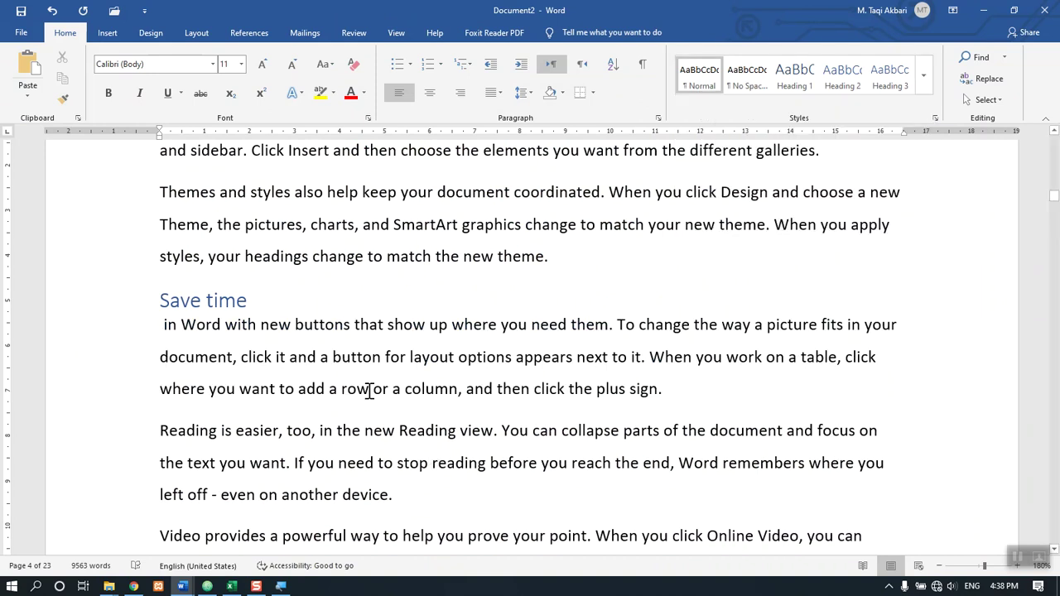
key(ctrl+z)
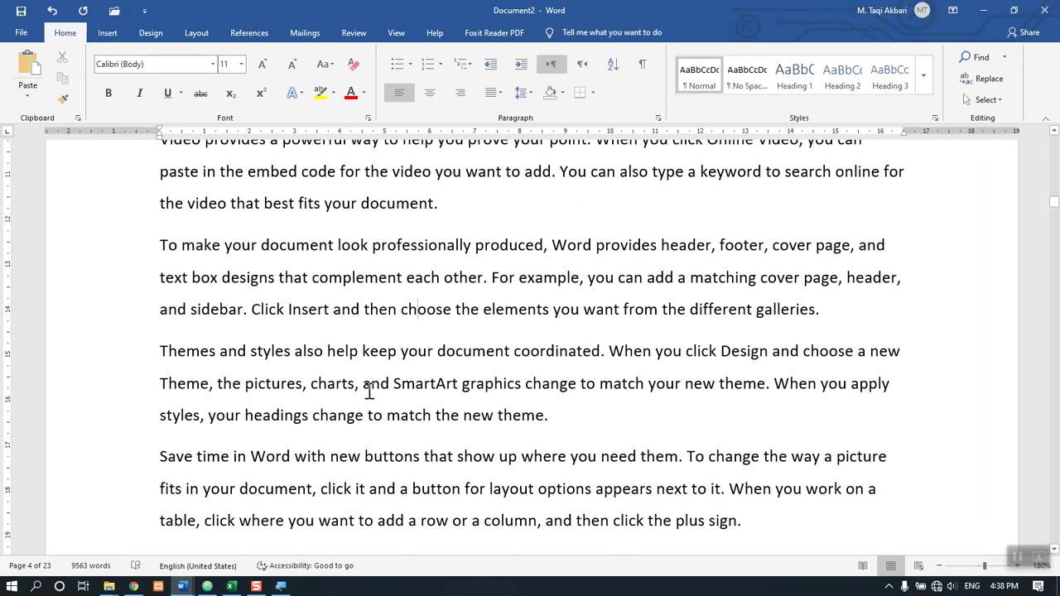
Split 'Save time' onto its own line and style it Heading 1.
scroll(369, 391, down, 5)
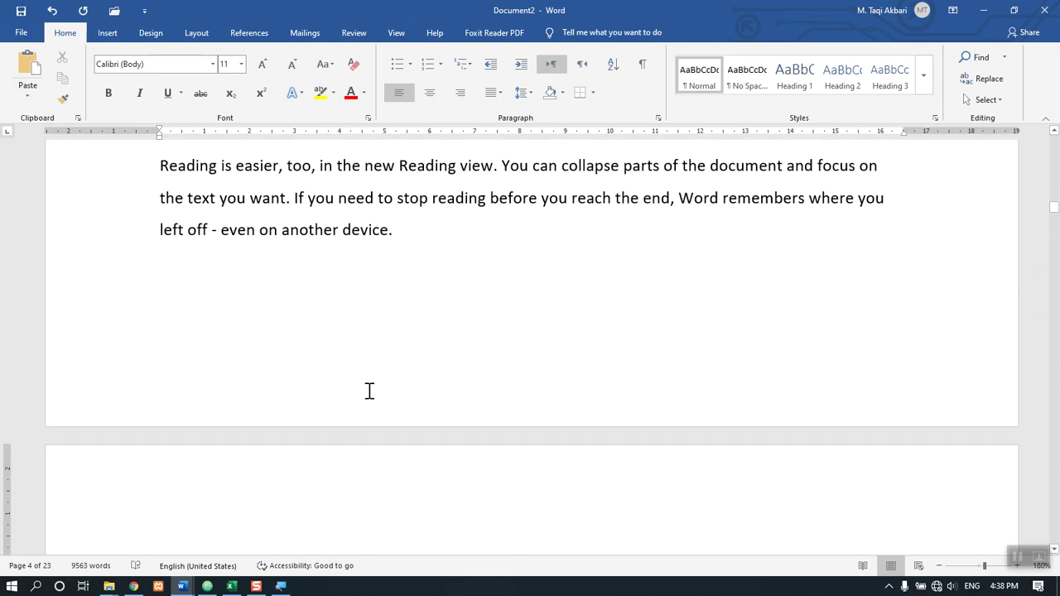
scroll(369, 391, up, 5)
scroll(369, 391, up, 3)
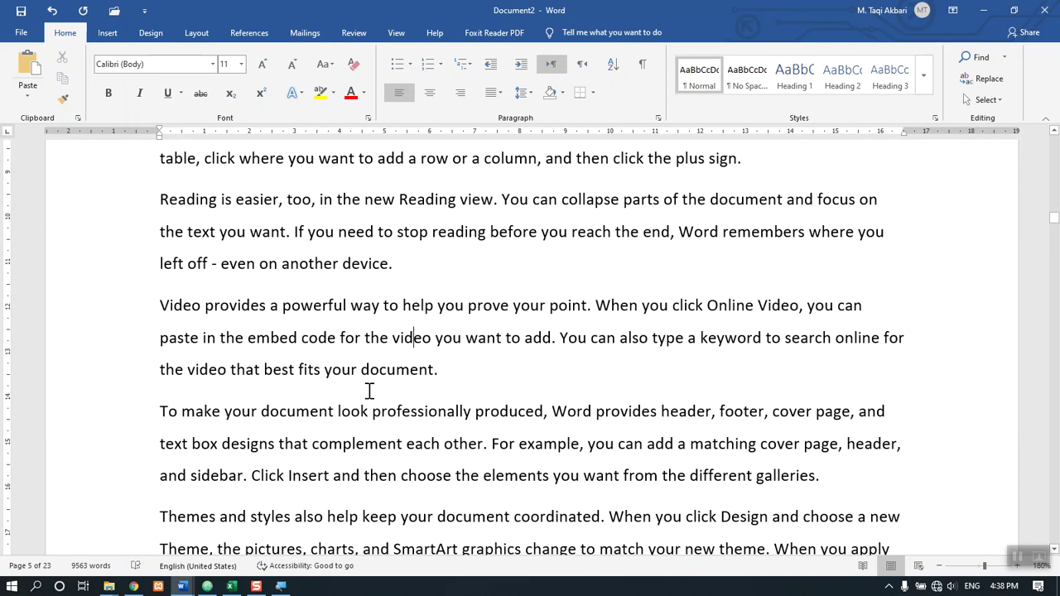
scroll(370, 391, down, 7)
scroll(367, 390, down, 2)
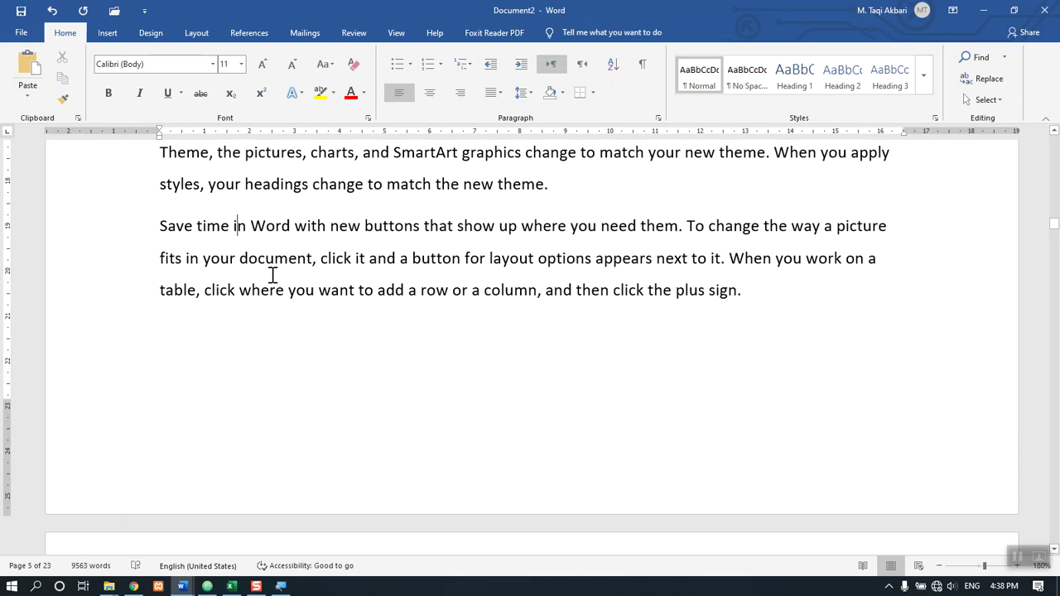
key(Return)
key(Left)
key(ctrl+shift+Left)
key(ctrl+shift+Left)
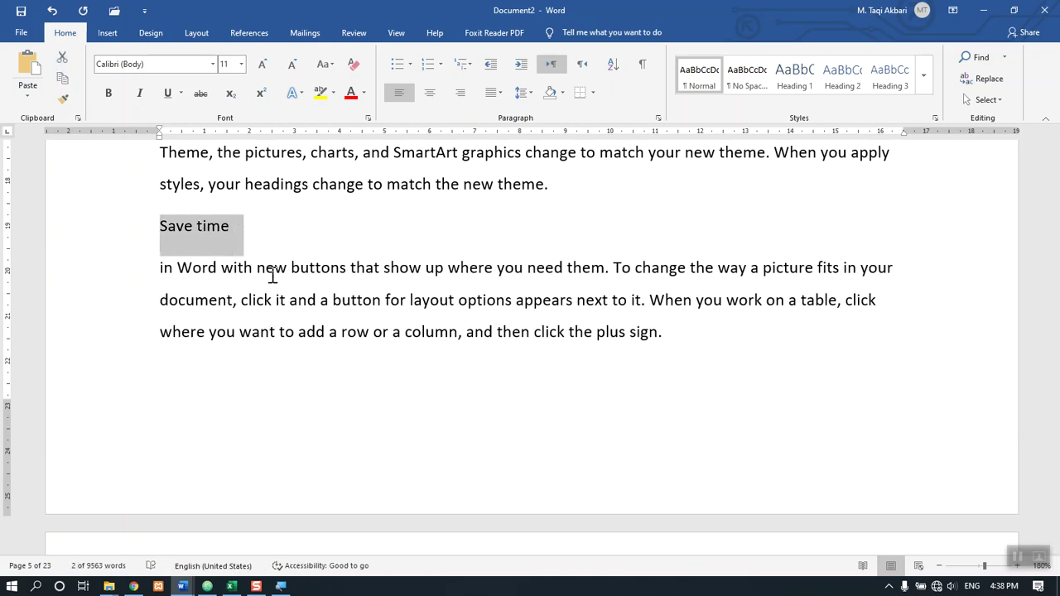
click(800, 81)
click(544, 282)
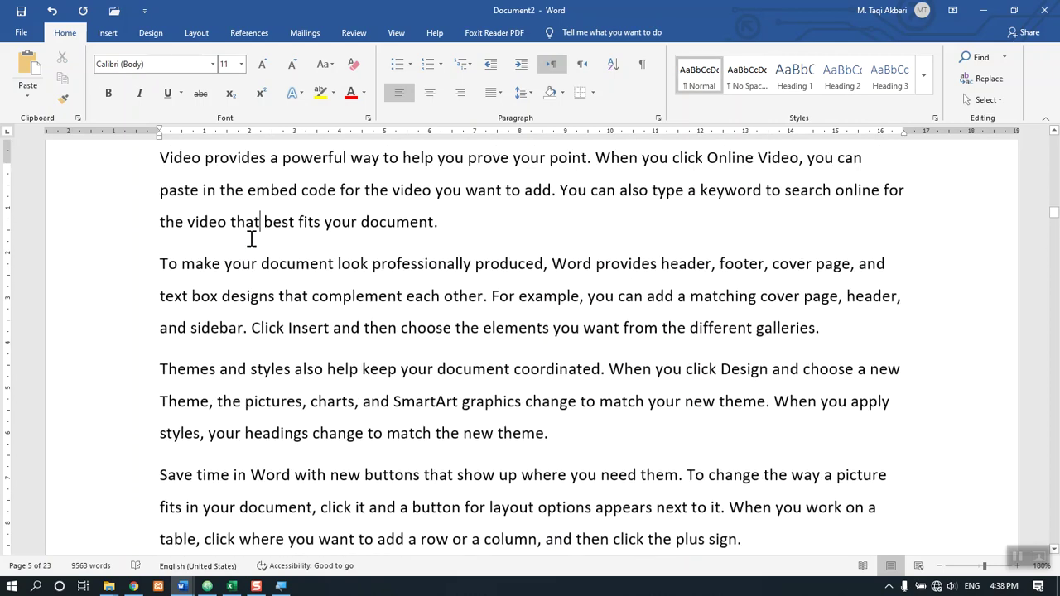
Scroll back up and place the caret in the body text.
scroll(252, 238, up, 5)
scroll(251, 239, up, 5)
scroll(252, 239, up, 5)
scroll(252, 239, up, 5)
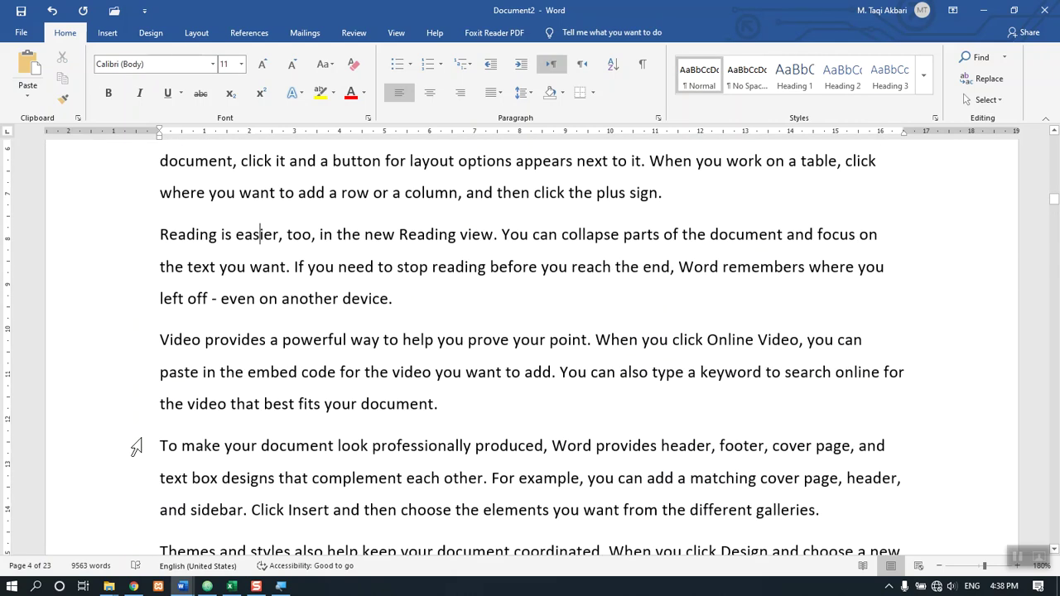
scroll(245, 287, up, 2)
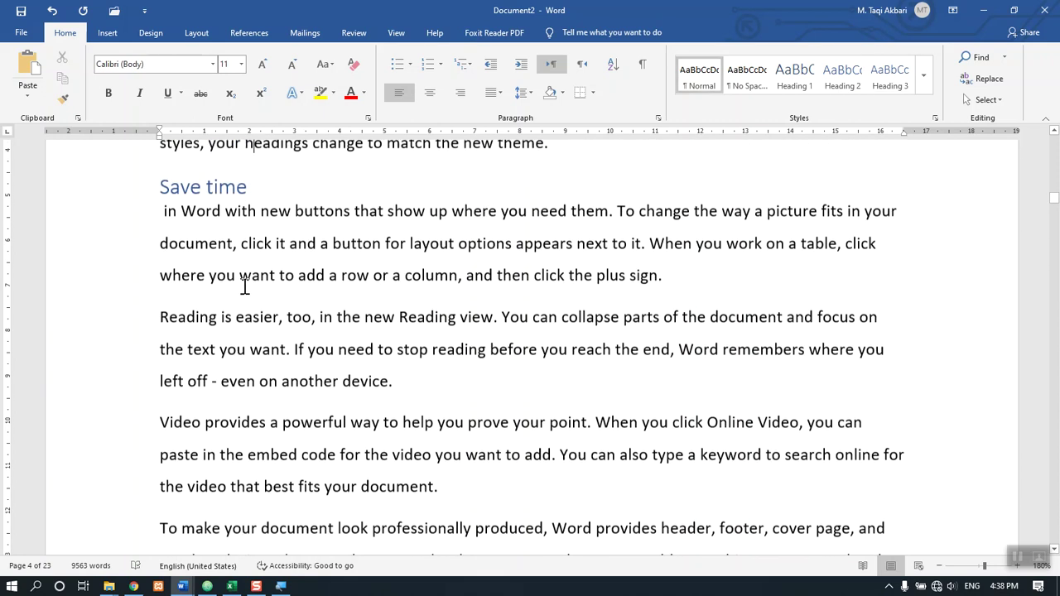
scroll(245, 287, up, 1)
click(206, 185)
Collapse and re-expand the two 'Save time' heading sections.
click(206, 236)
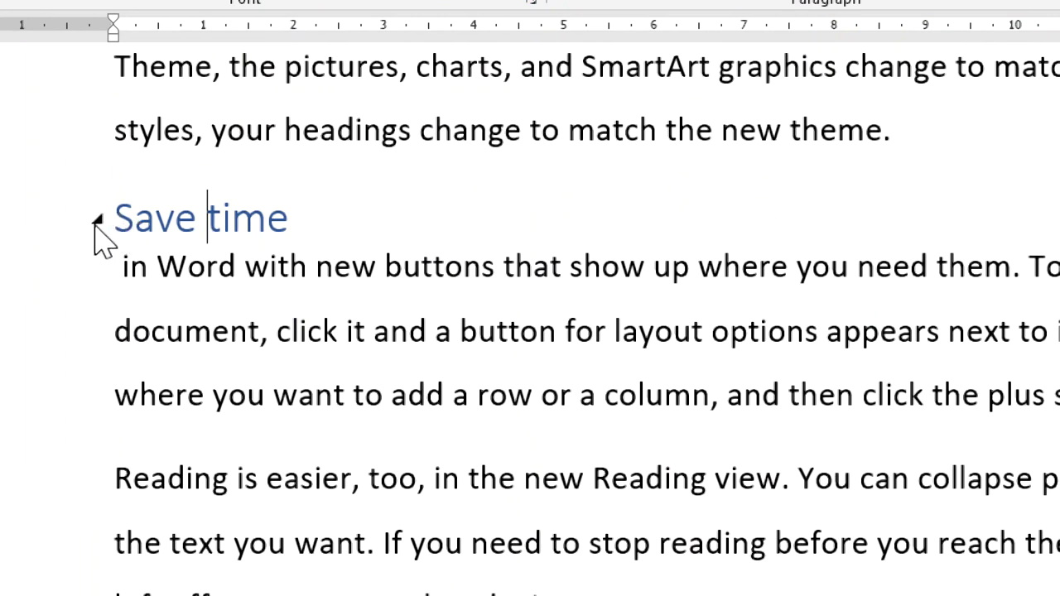
click(96, 218)
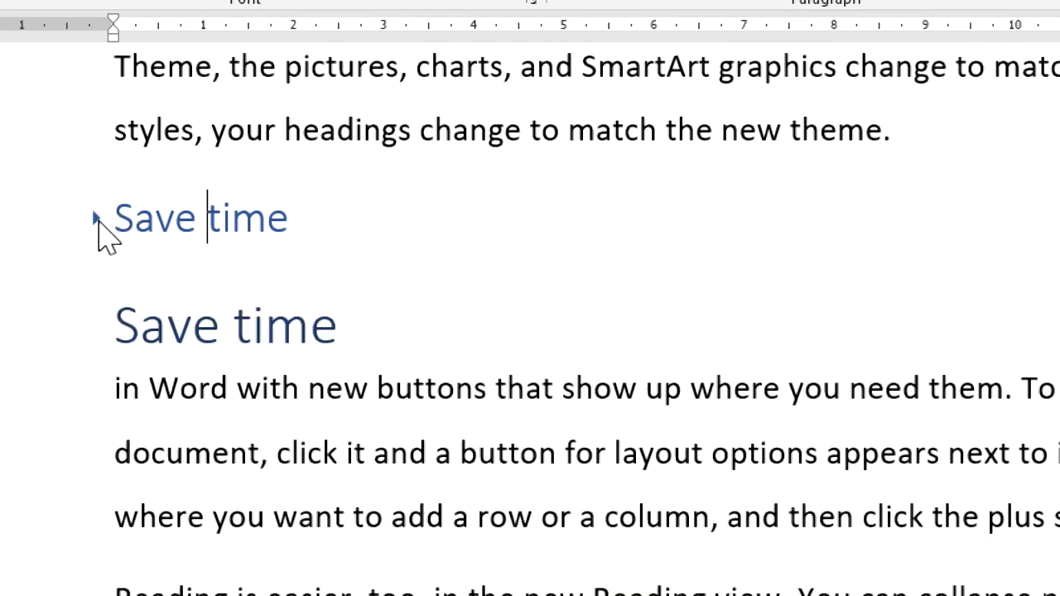
click(187, 228)
click(97, 219)
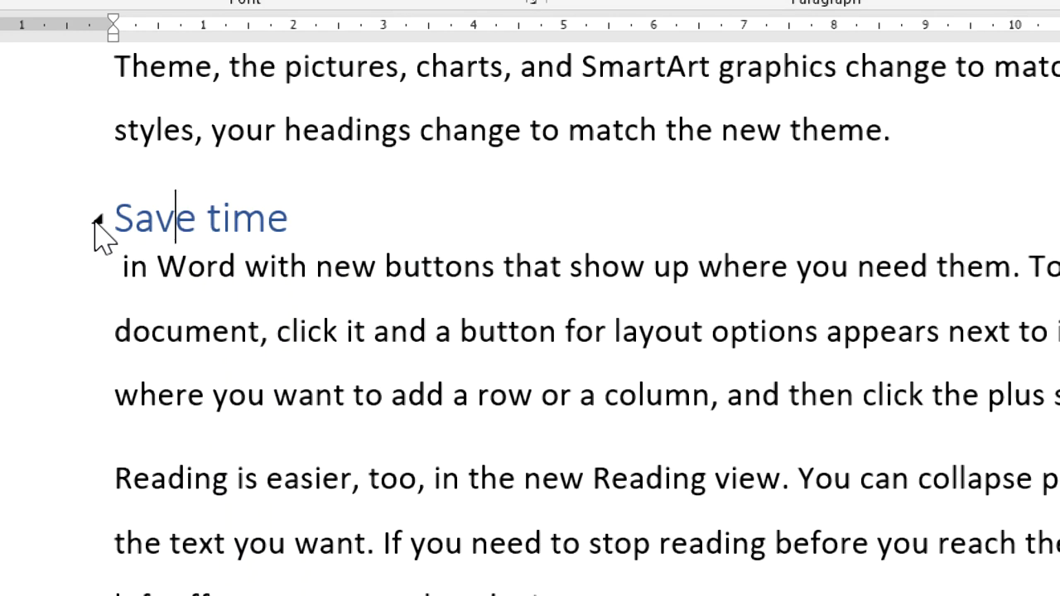
click(96, 220)
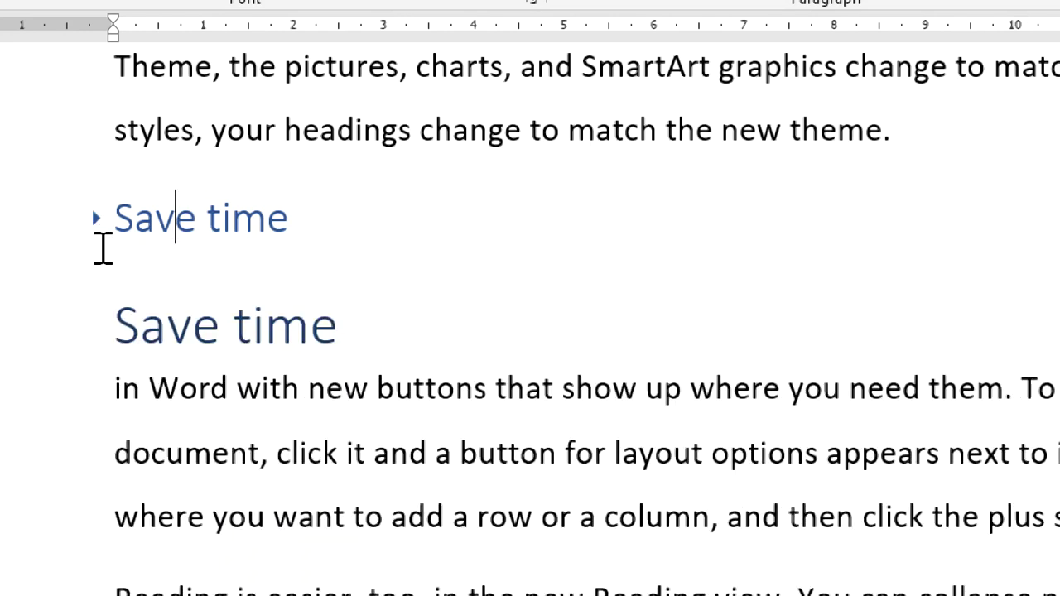
mouse_move(225, 326)
click(98, 328)
click(160, 170)
key(Up)
key(Up)
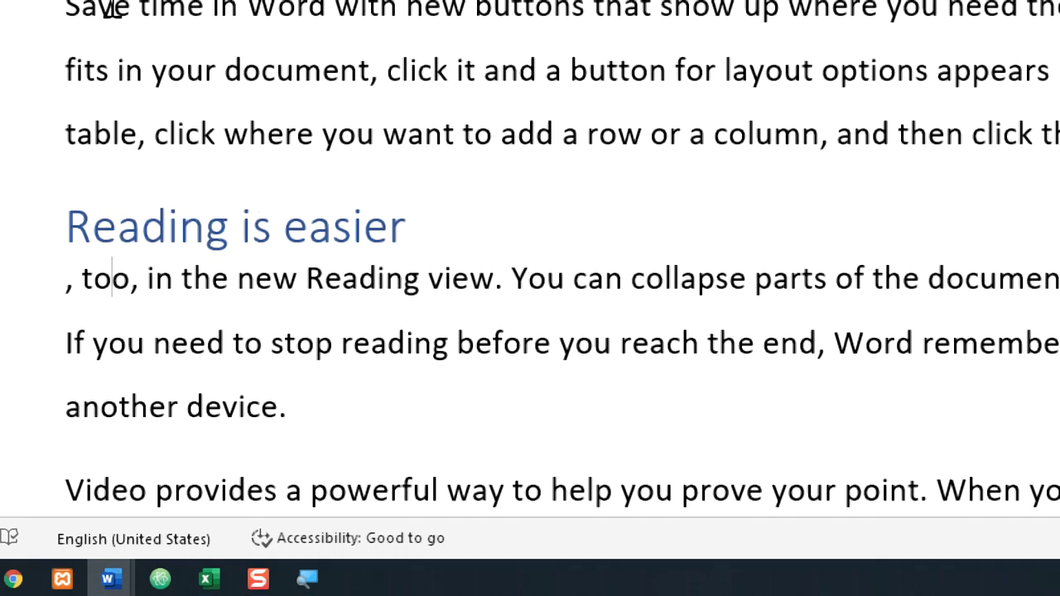
Collapse the 'Reading is easier' and 'Title 1' sections, then expand 'Title 1' again.
click(173, 226)
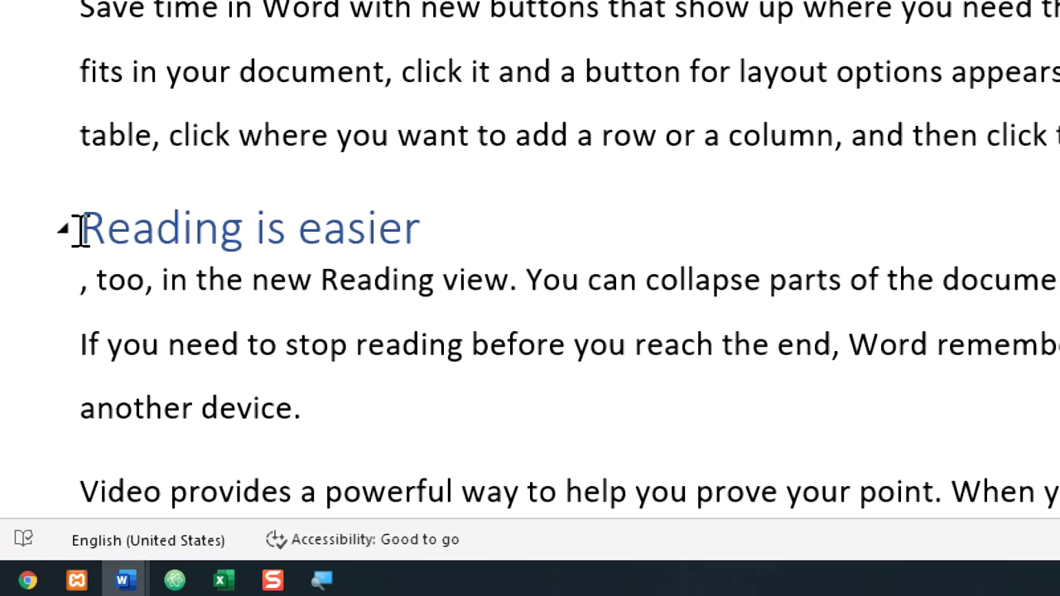
click(64, 229)
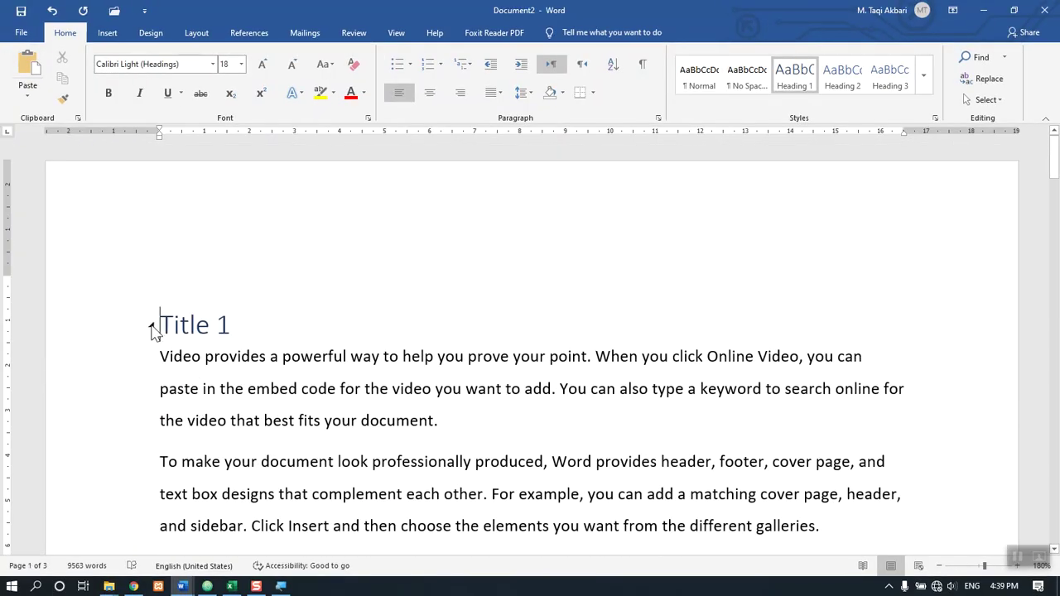
click(151, 325)
click(201, 386)
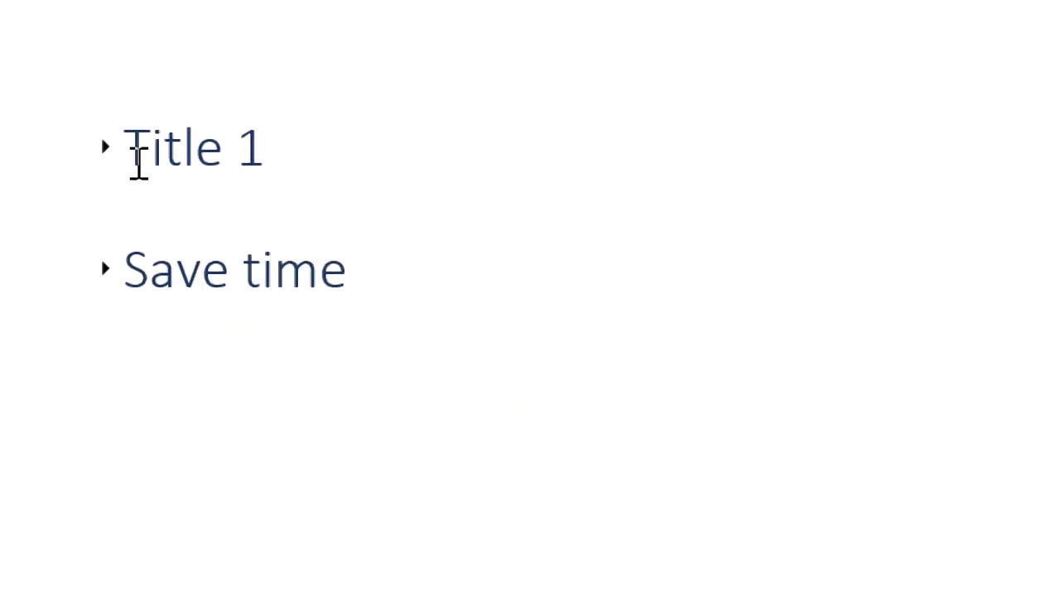
click(104, 148)
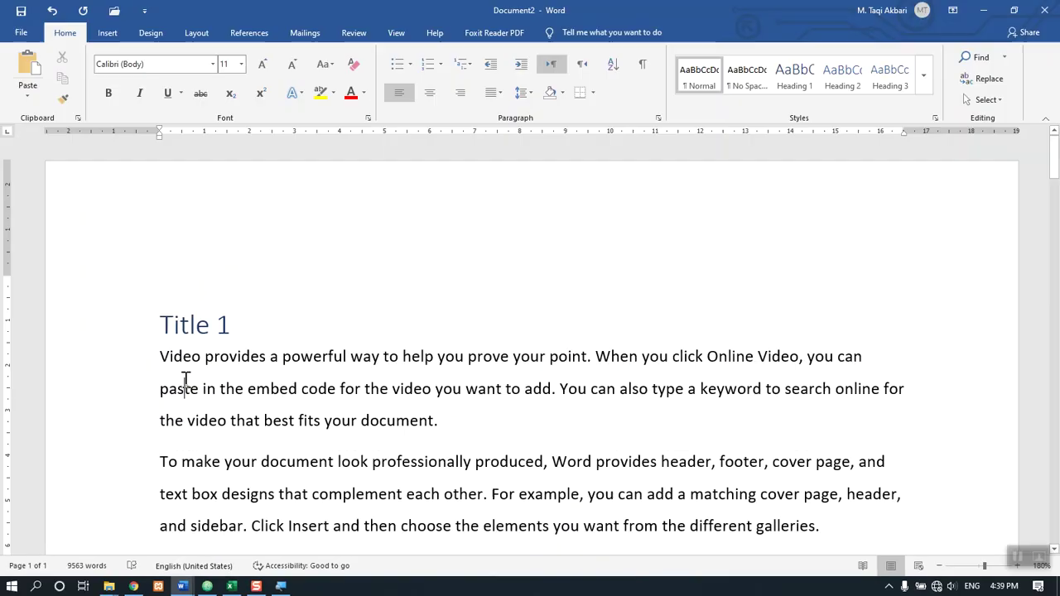
scroll(185, 381, down, 3)
scroll(186, 381, down, 2)
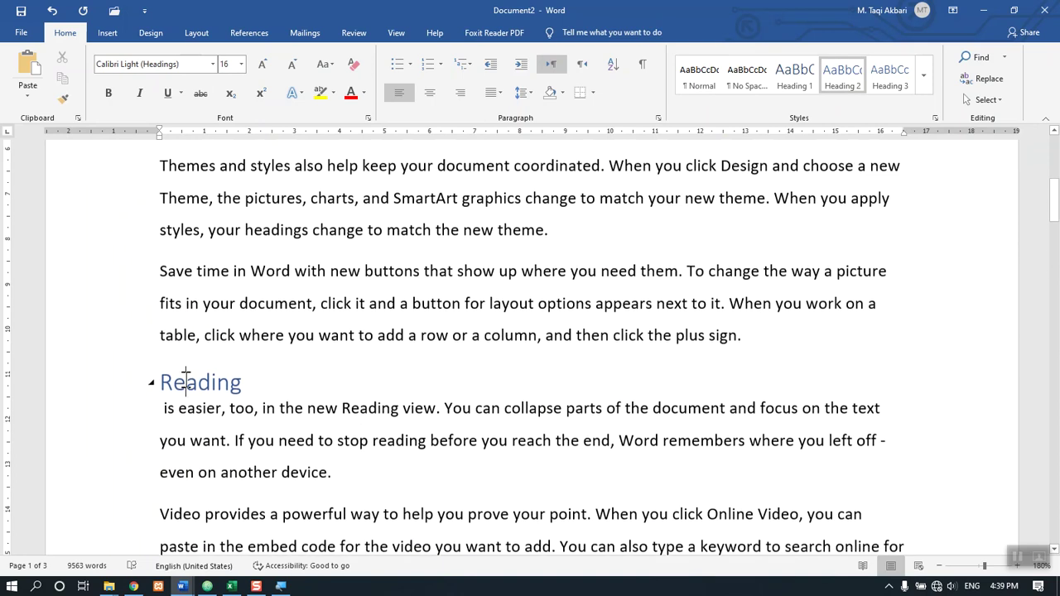
Collapse 'Reading' and 'Themes', expand 'Reading is easier', and return above 'Title 1'.
click(187, 388)
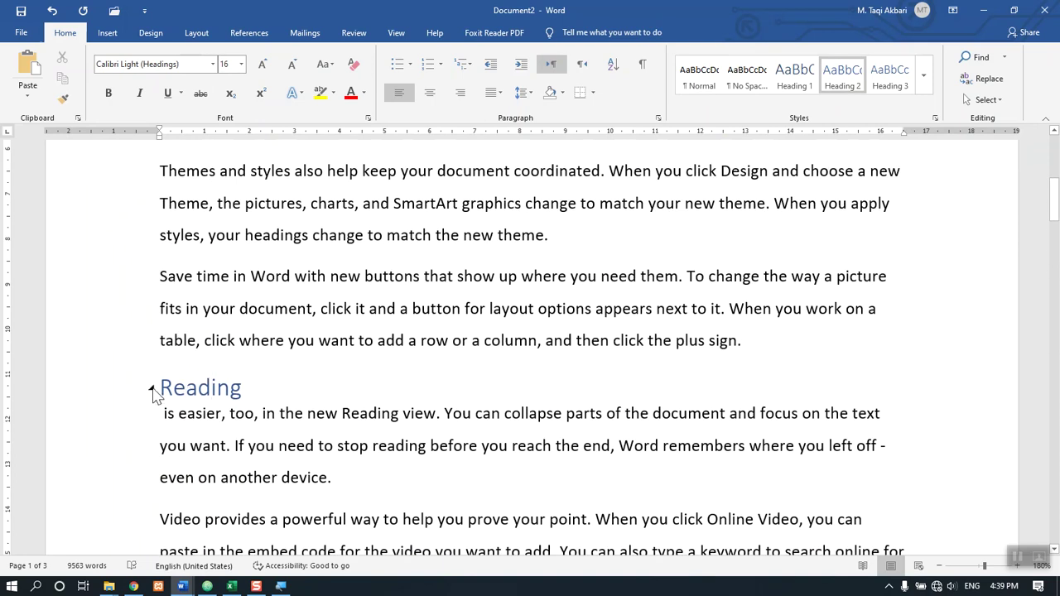
click(151, 388)
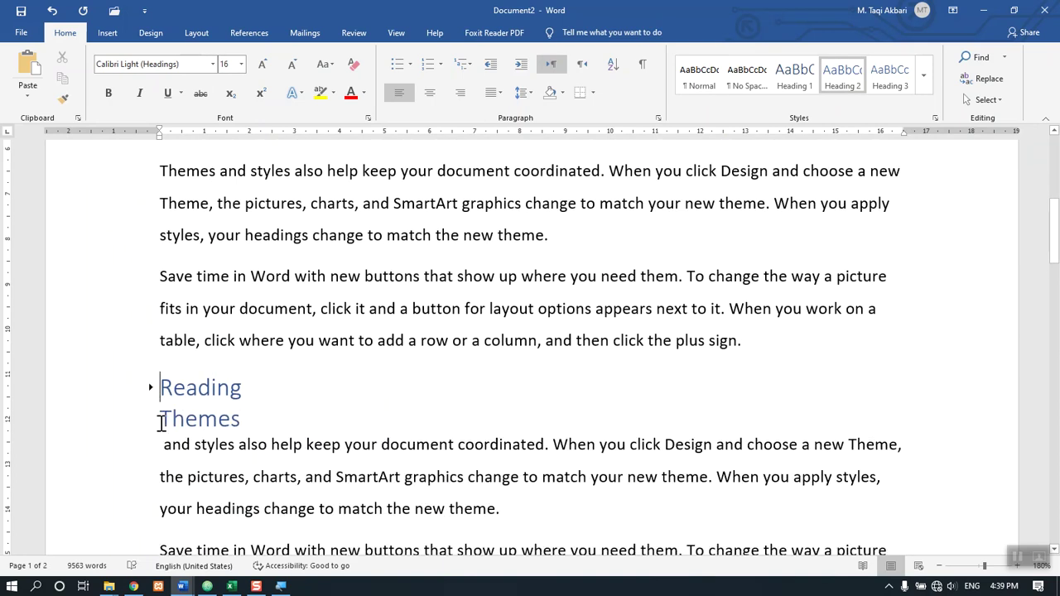
click(152, 419)
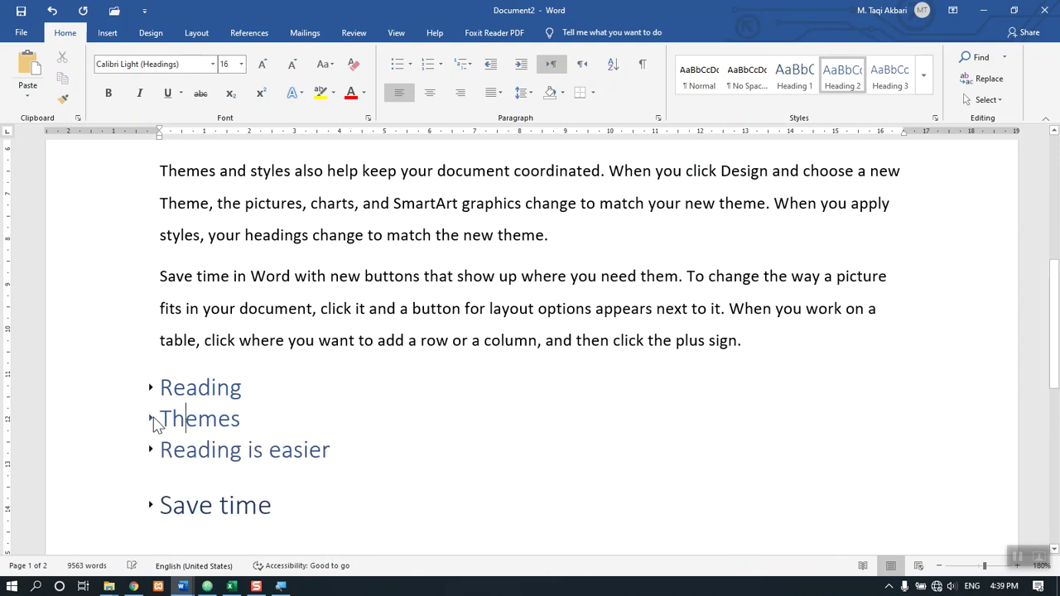
click(232, 451)
drag(362, 459, 158, 387)
click(172, 389)
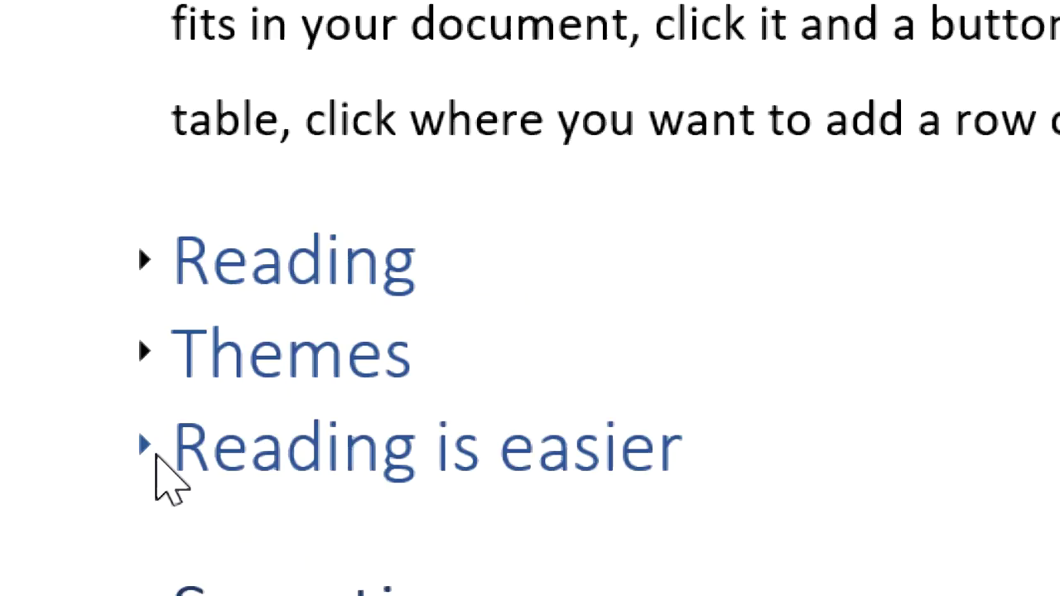
click(154, 451)
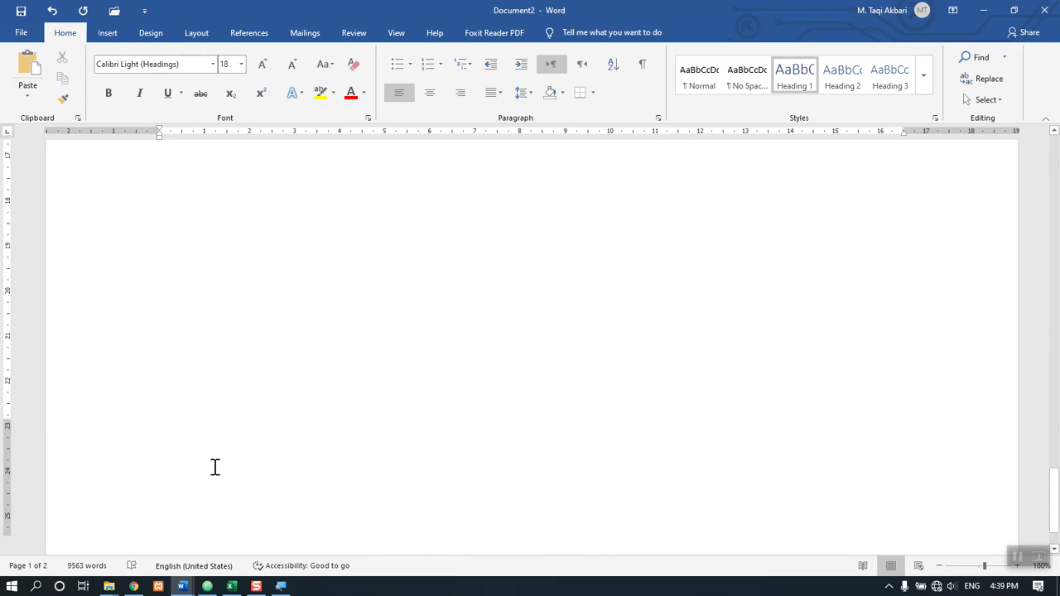
key(Page_Down)
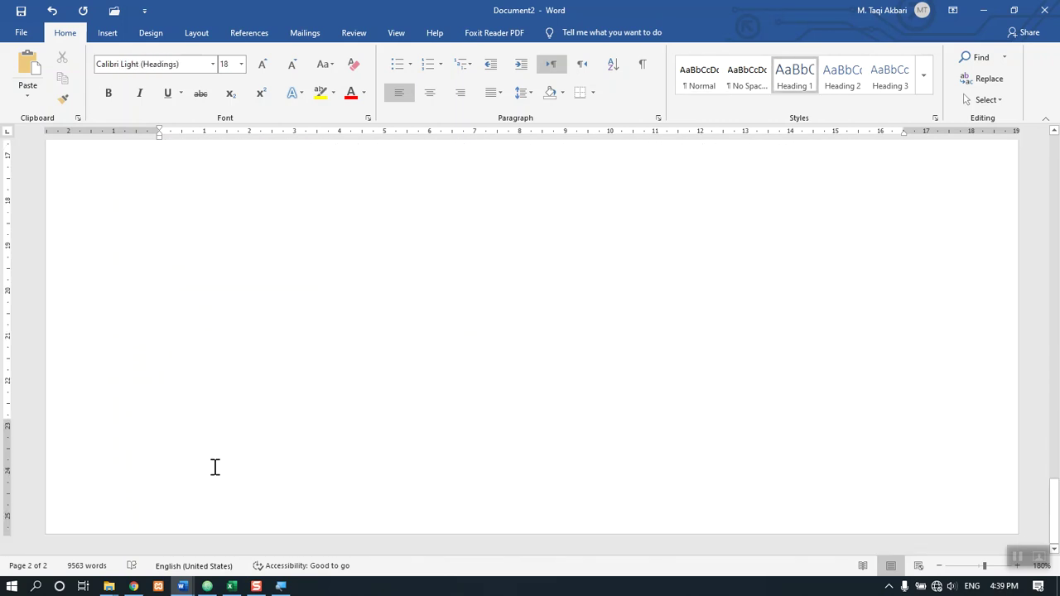
key(Page_Up)
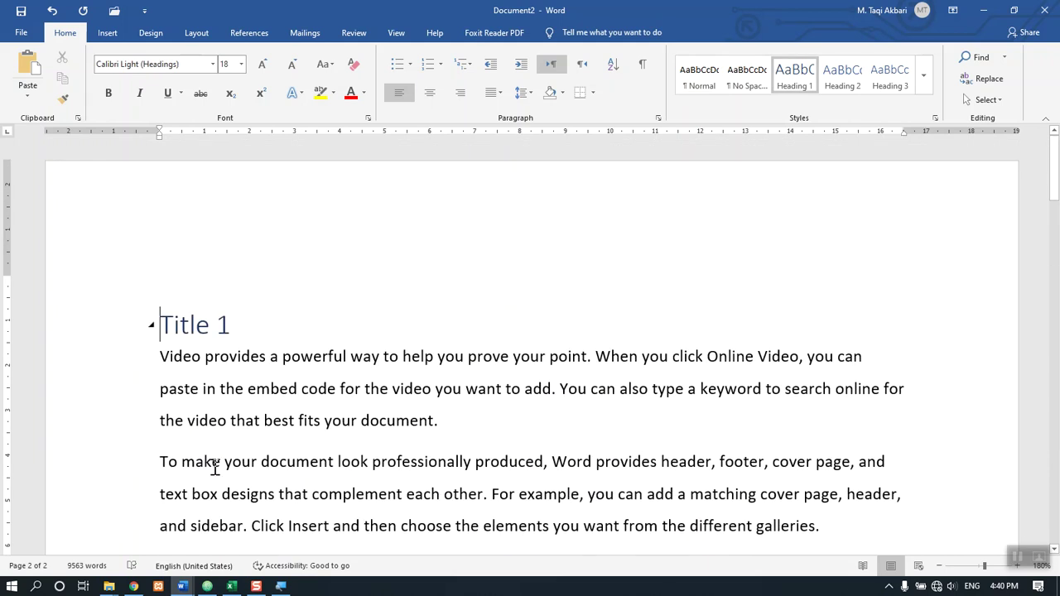
Insert an automatic table of contents from References at the start of the document.
key(Page_Up)
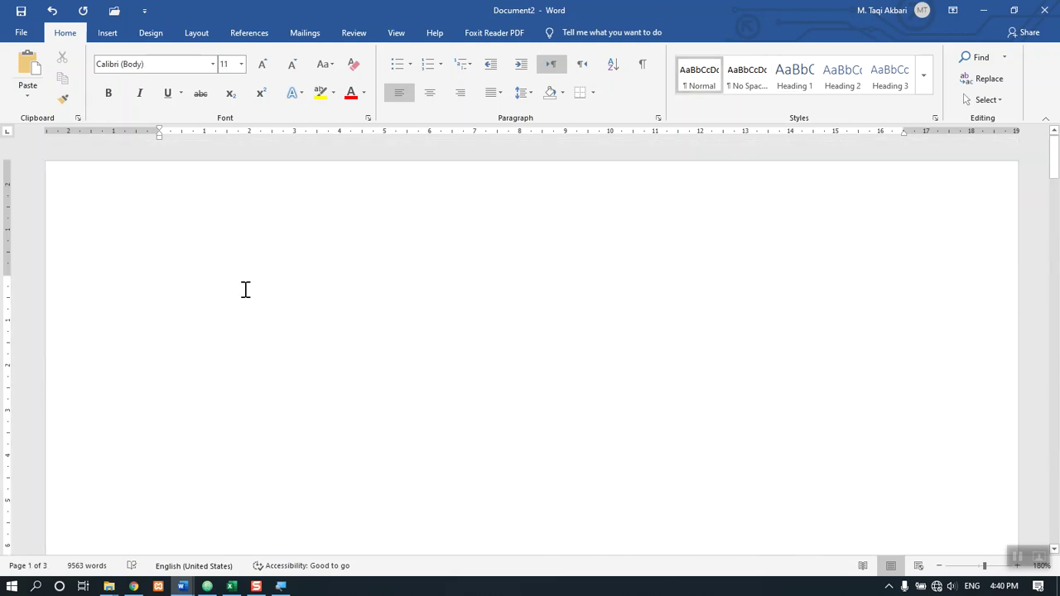
click(251, 35)
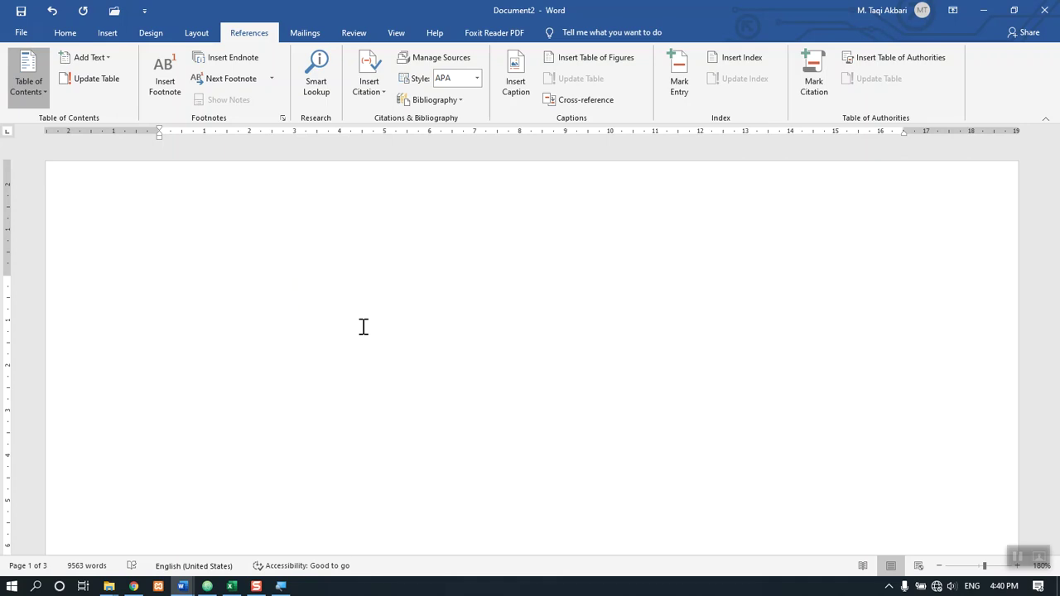
click(62, 293)
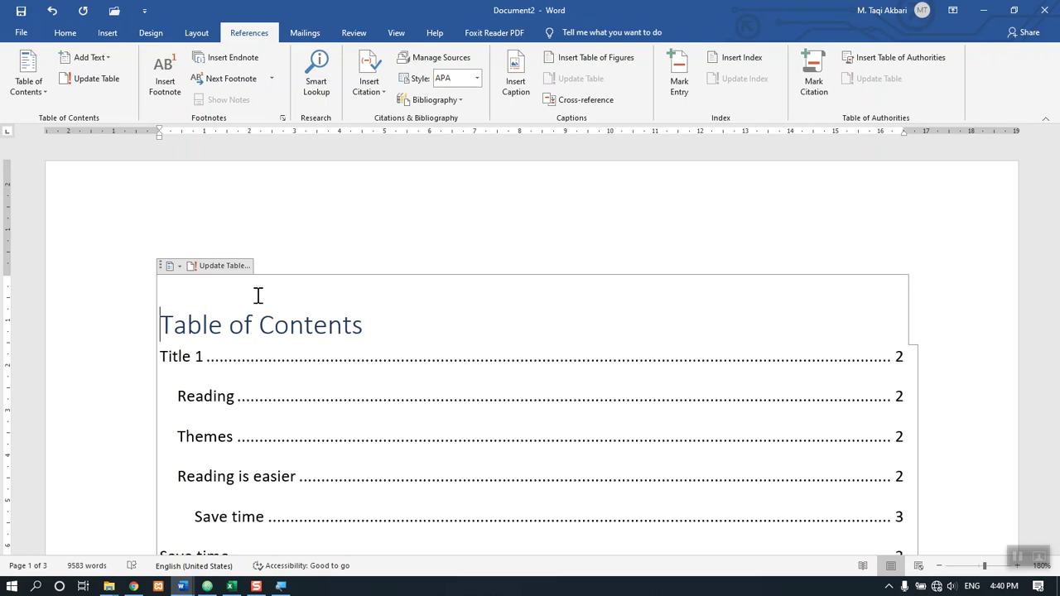
key(F9)
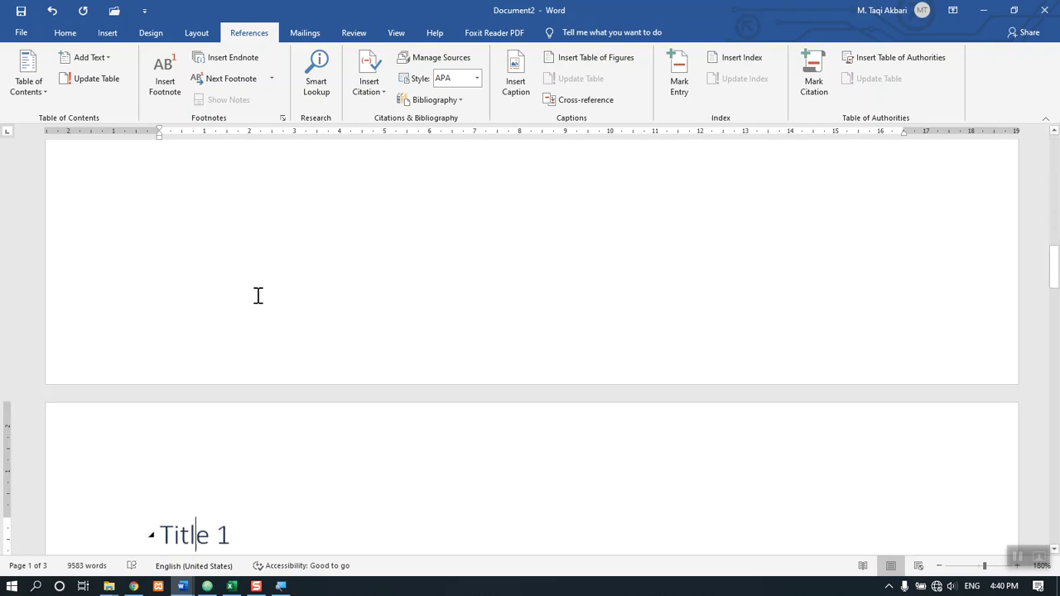
Review the TOC entries, then delete the table of contents and its blank page.
scroll(258, 296, up, 3)
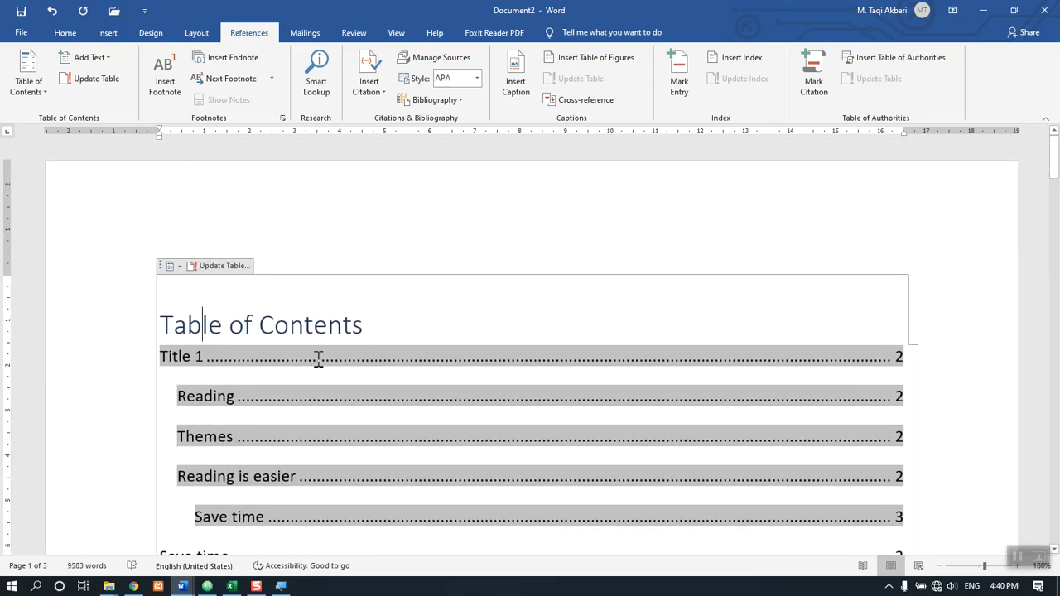
click(386, 396)
click(395, 522)
scroll(885, 517, down, 1)
scroll(885, 519, down, 3)
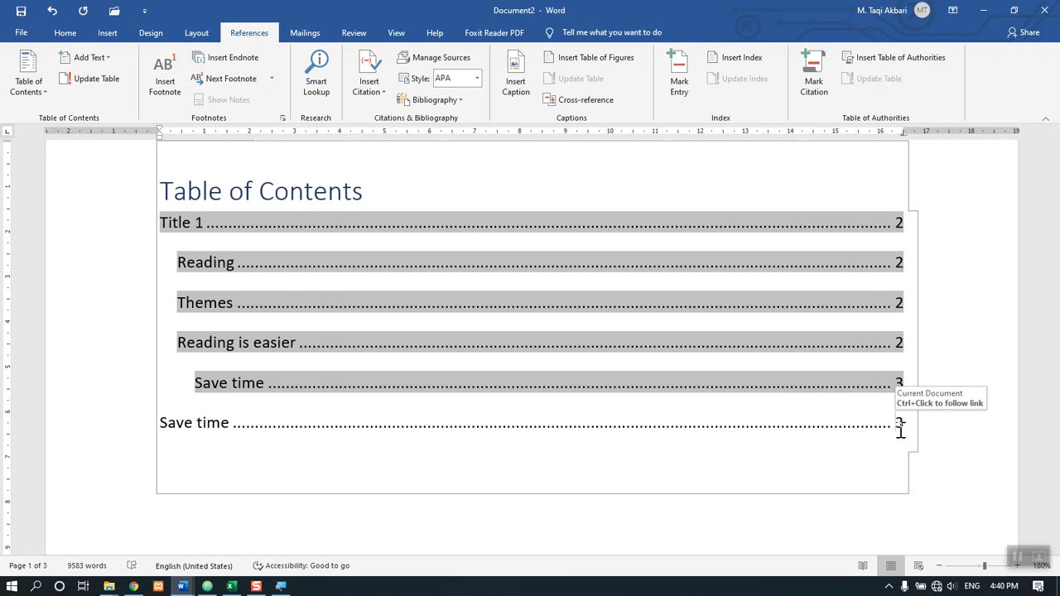
key(ctrl+a)
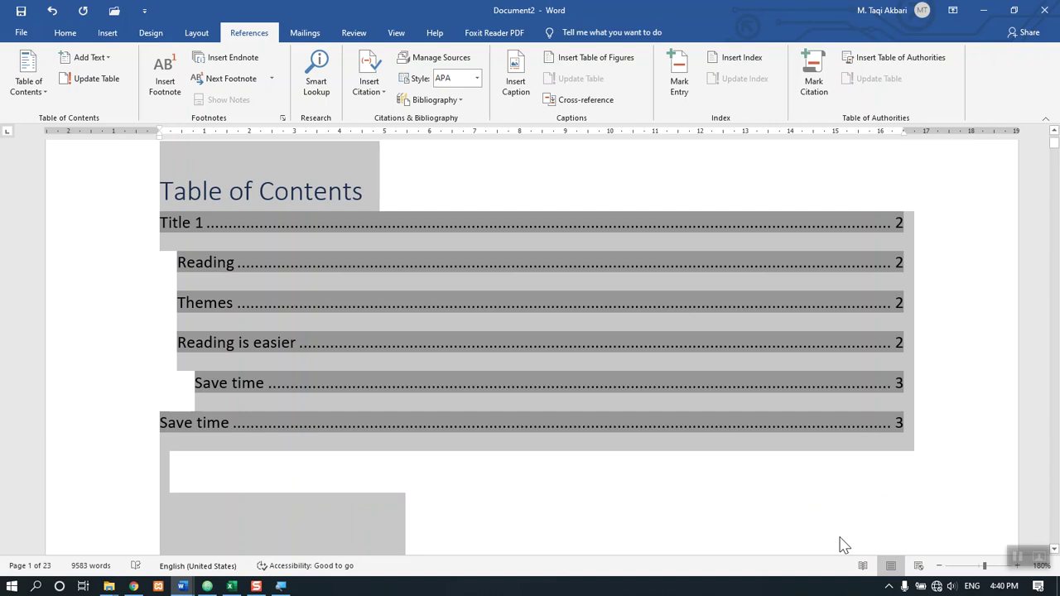
key(Delete)
key(BackSpace)
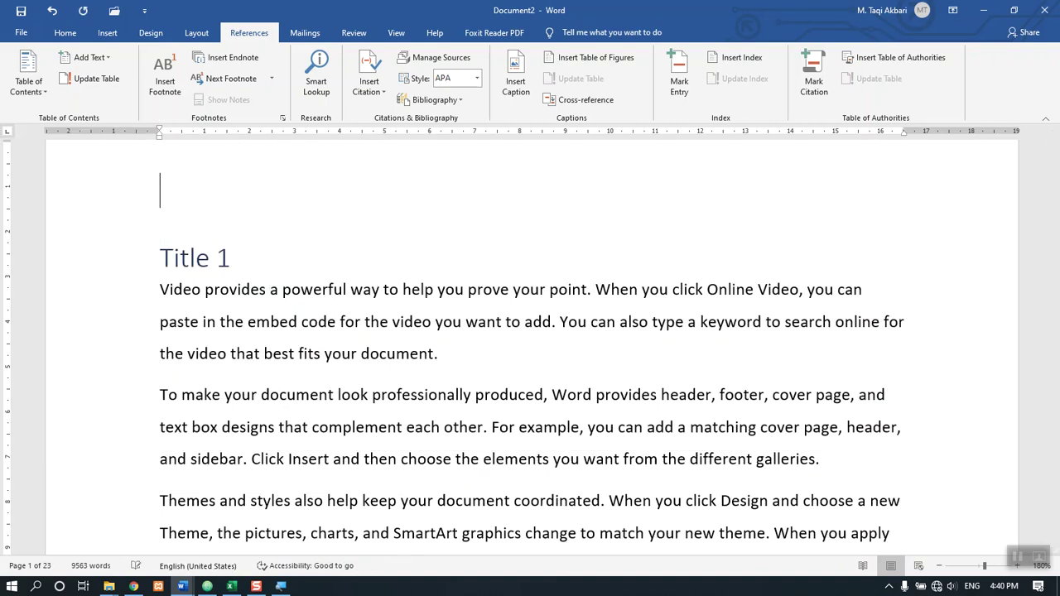
Return to the Home tab and start a new blank document.
click(64, 33)
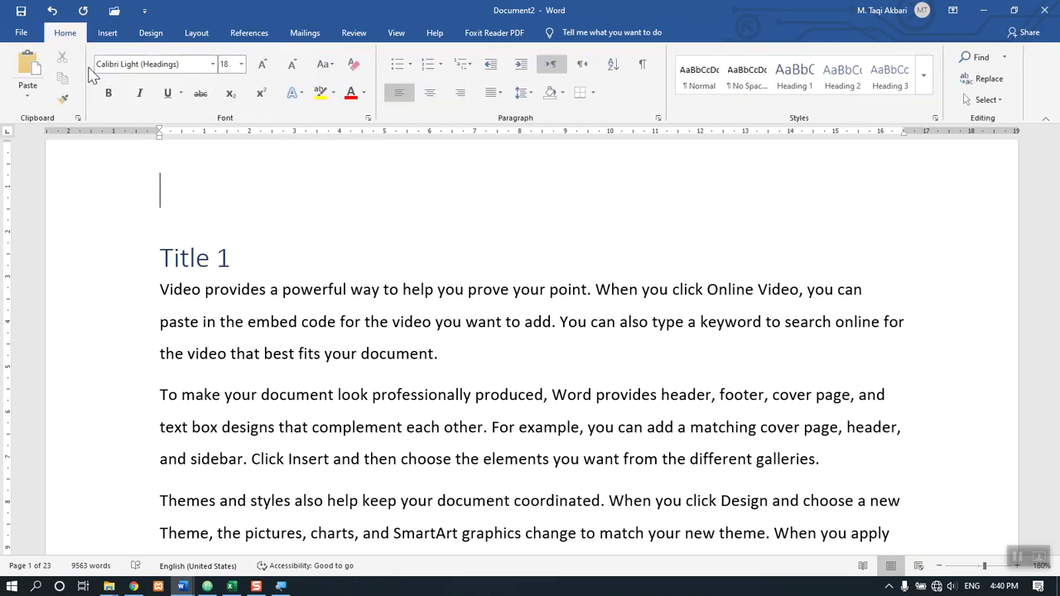
click(404, 298)
key(ctrl+n)
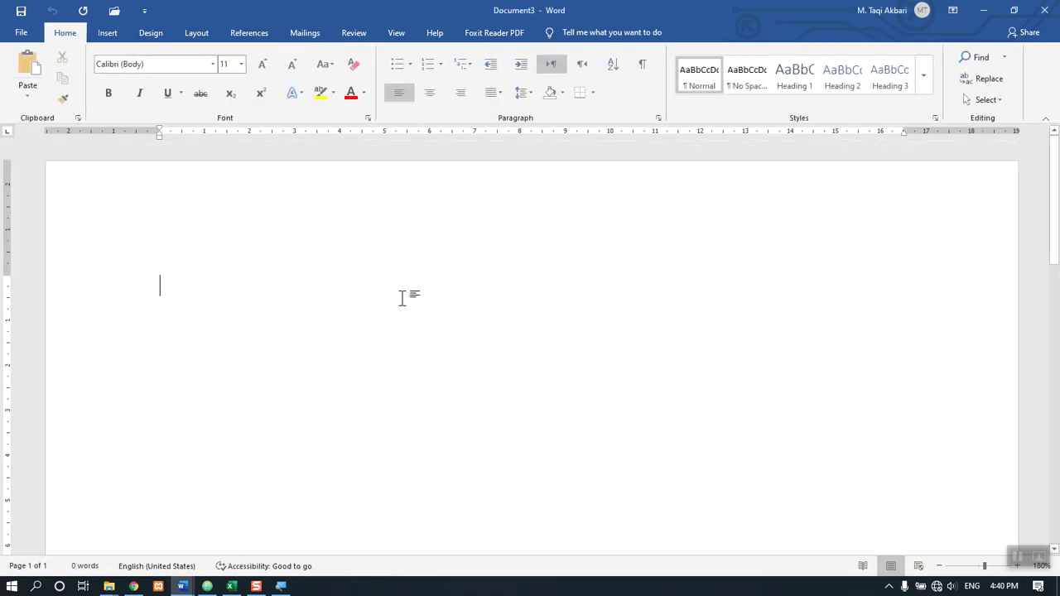
Generate sample text with =rand(300) and place the caret in the 'To make your document' paragraph.
text(=r)
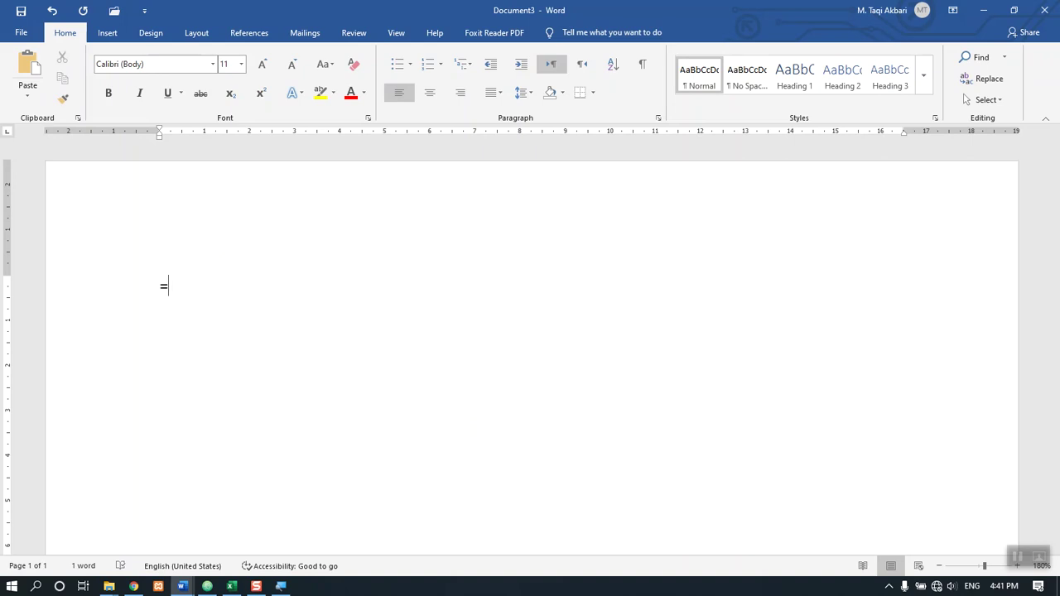
text(nd(300)
key(Return)
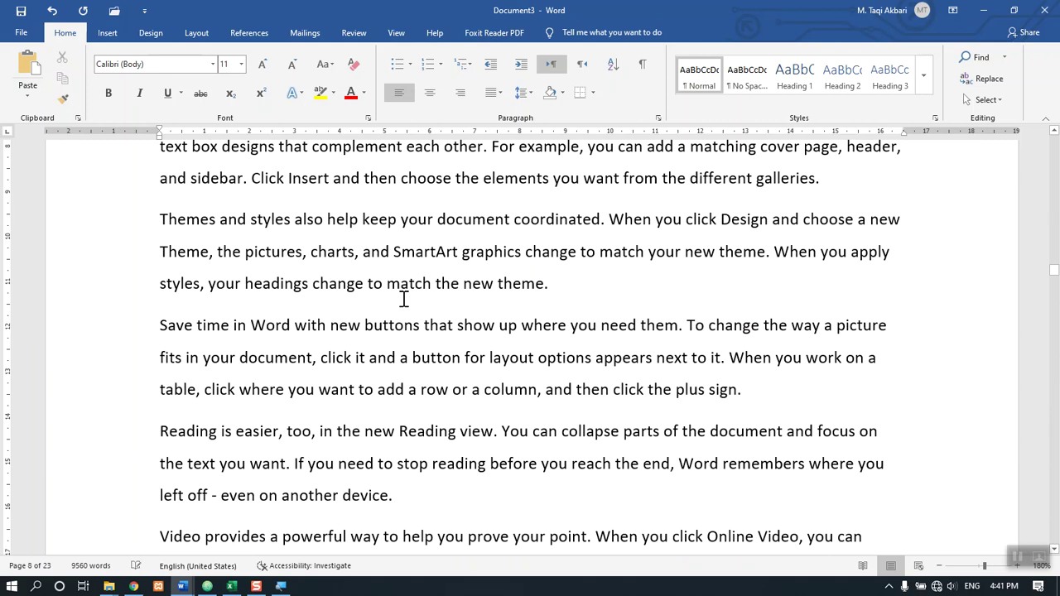
scroll(403, 298, down, 5)
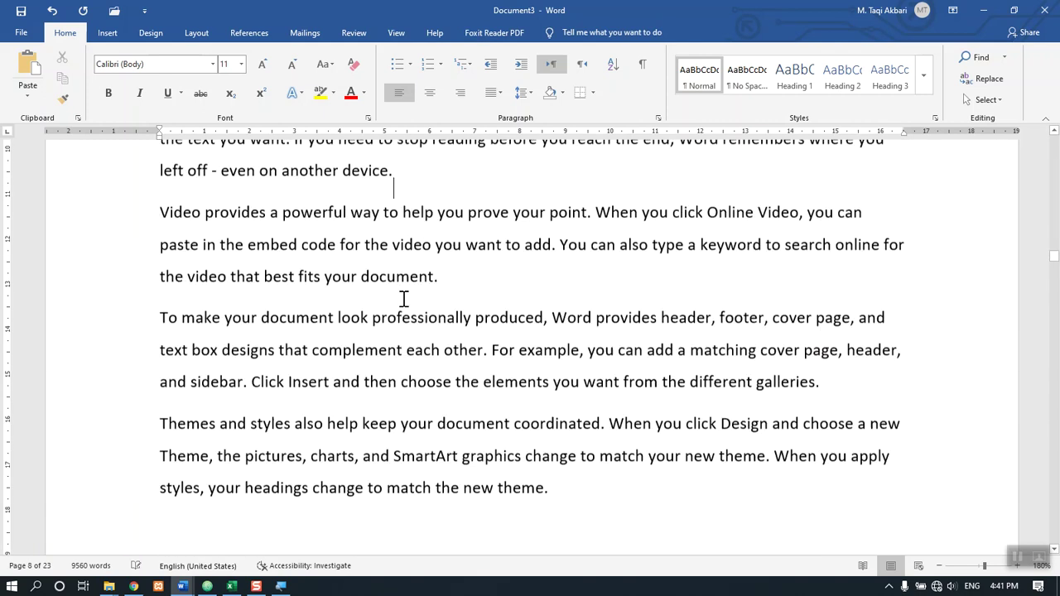
click(403, 298)
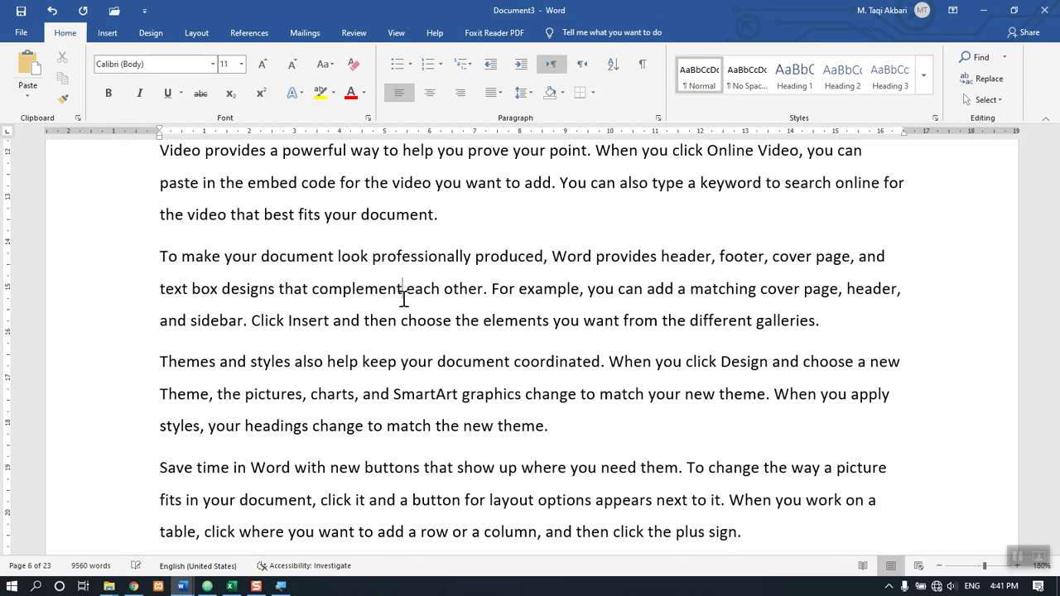
click(925, 91)
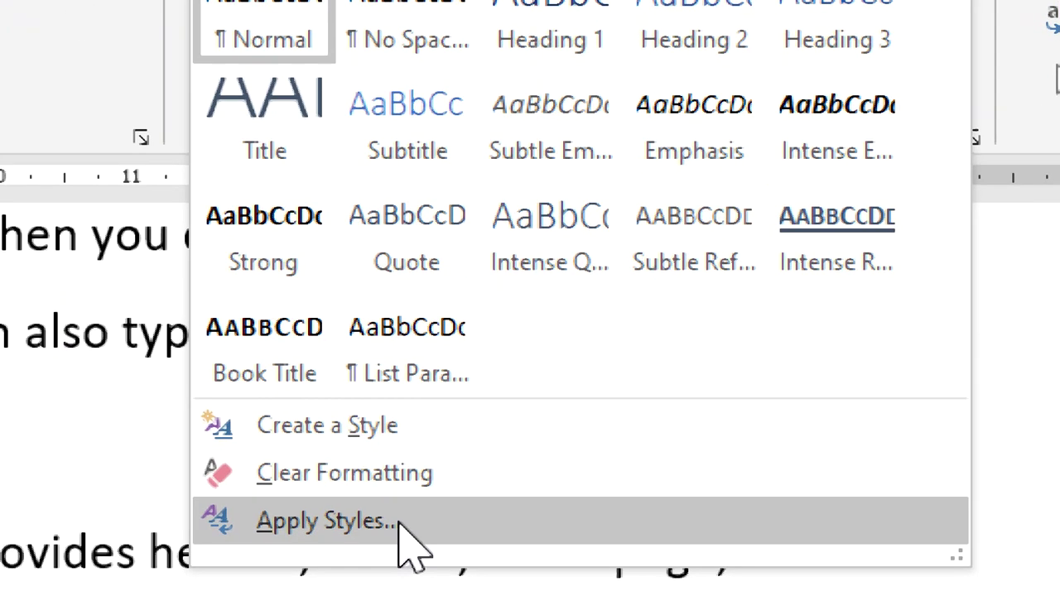
In Create a Style, replace the default name Style1 with MyStyle.
click(348, 426)
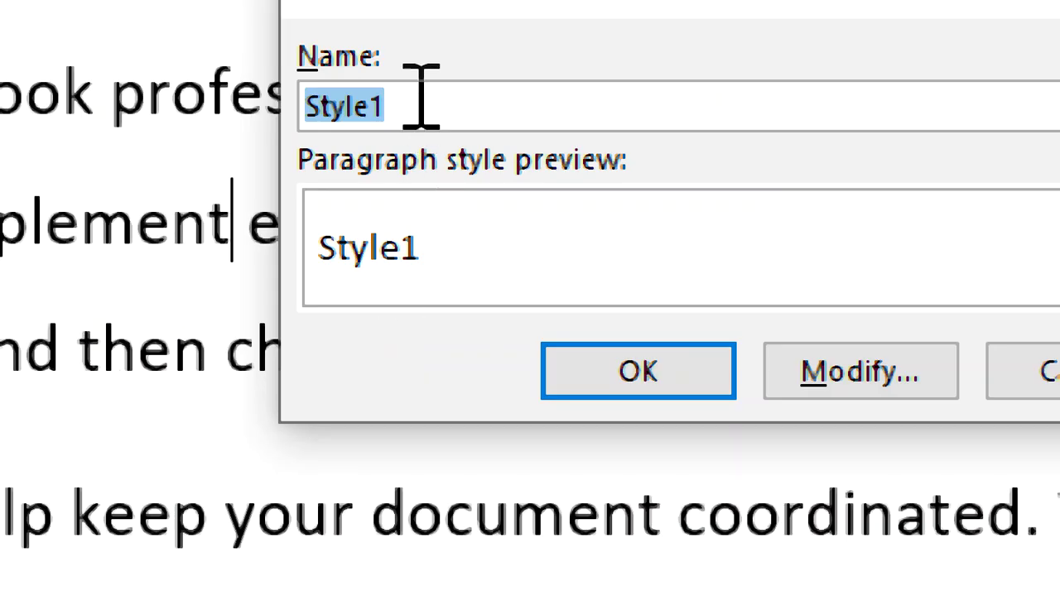
click(422, 101)
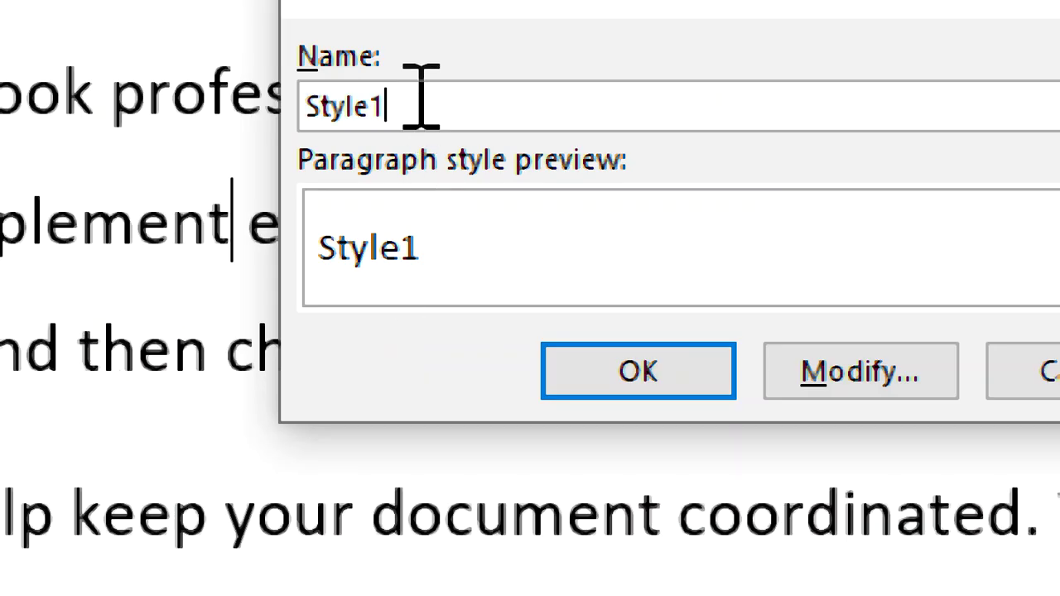
key(BackSpace)
key(BackSpace)
key(BackSpace)
key(BackSpace)
key(BackSpace)
key(BackSpace)
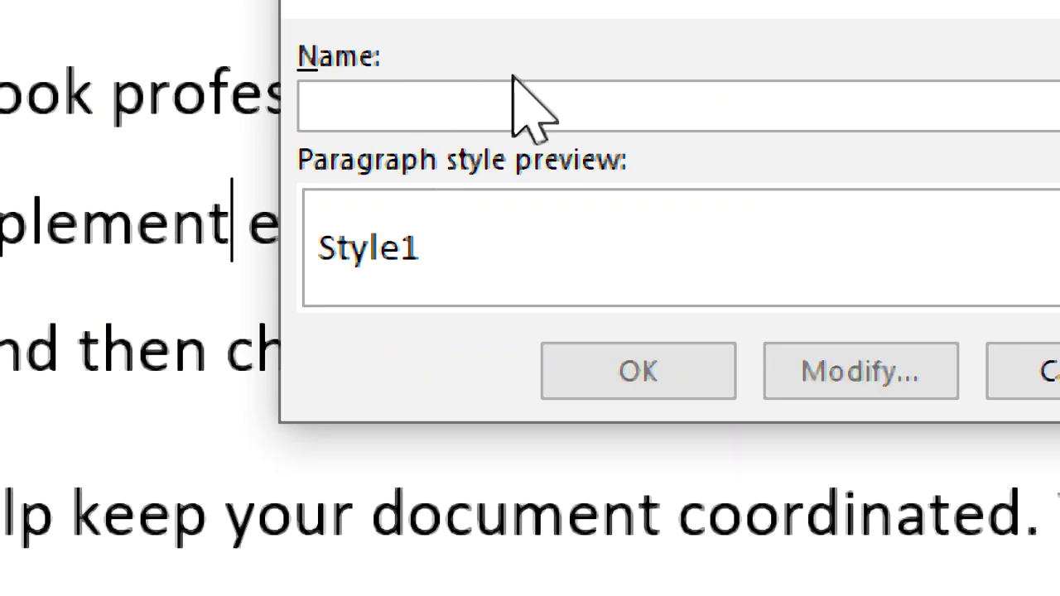
text(MySti)
key(BackSpace)
text(uy)
key(BackSpace)
key(BackSpace)
text(yle)
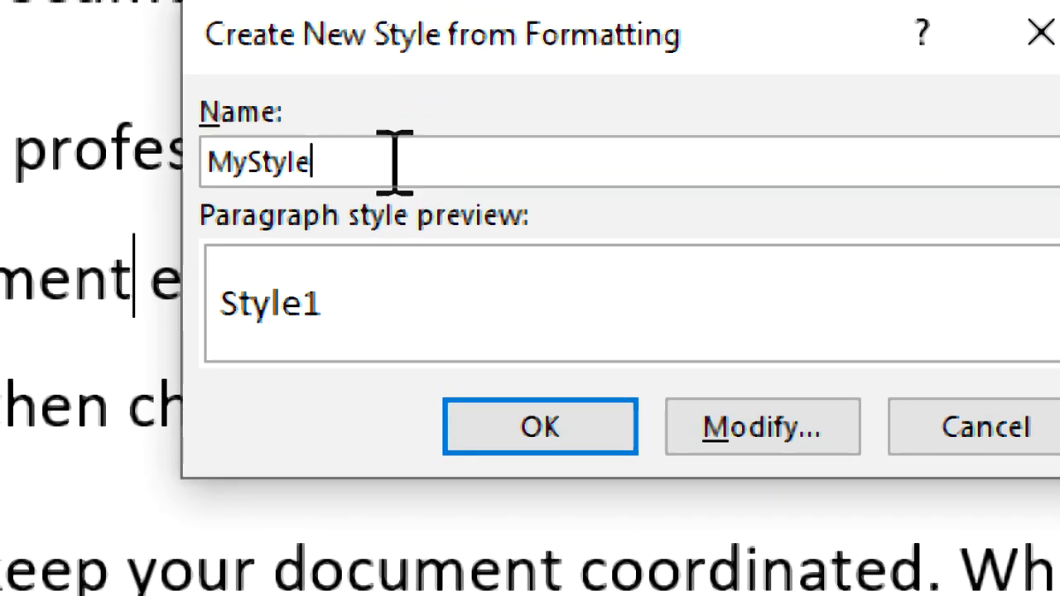
Modify MyStyle to bold 16 pt Gadugi in Dark Red and save it.
click(766, 424)
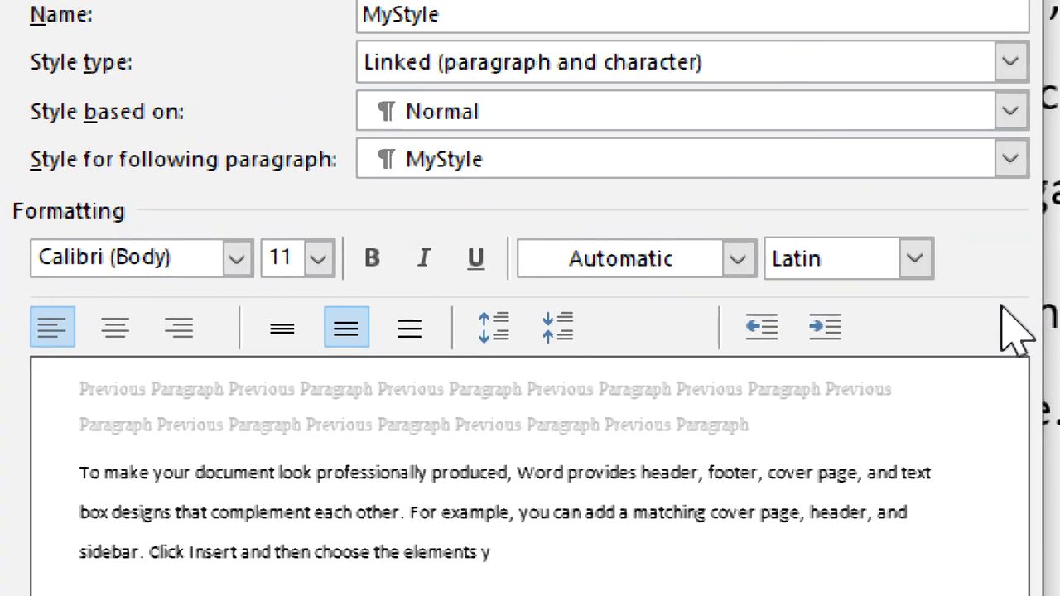
click(377, 267)
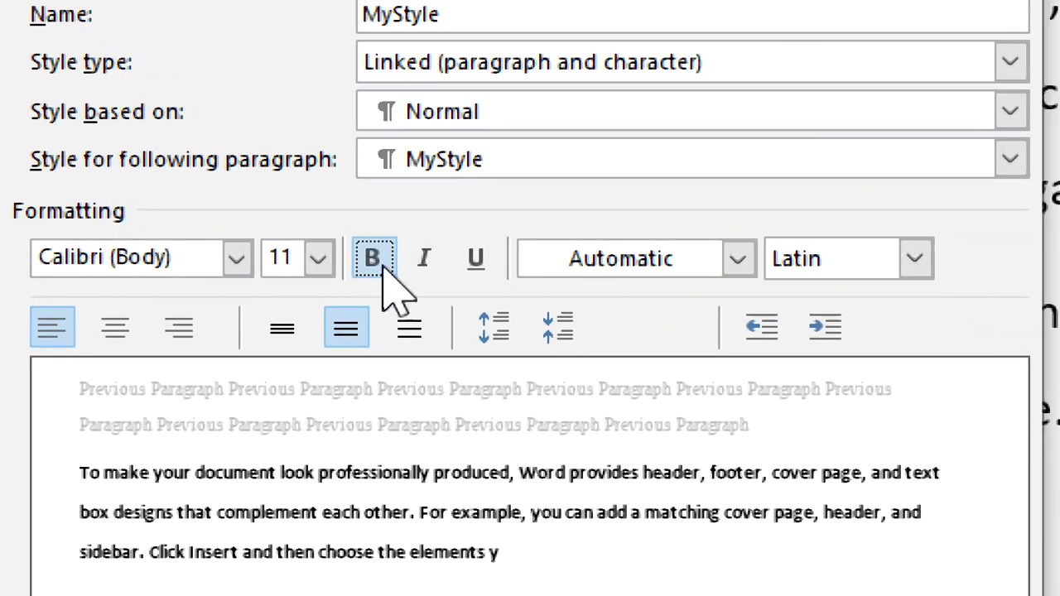
click(319, 258)
click(282, 449)
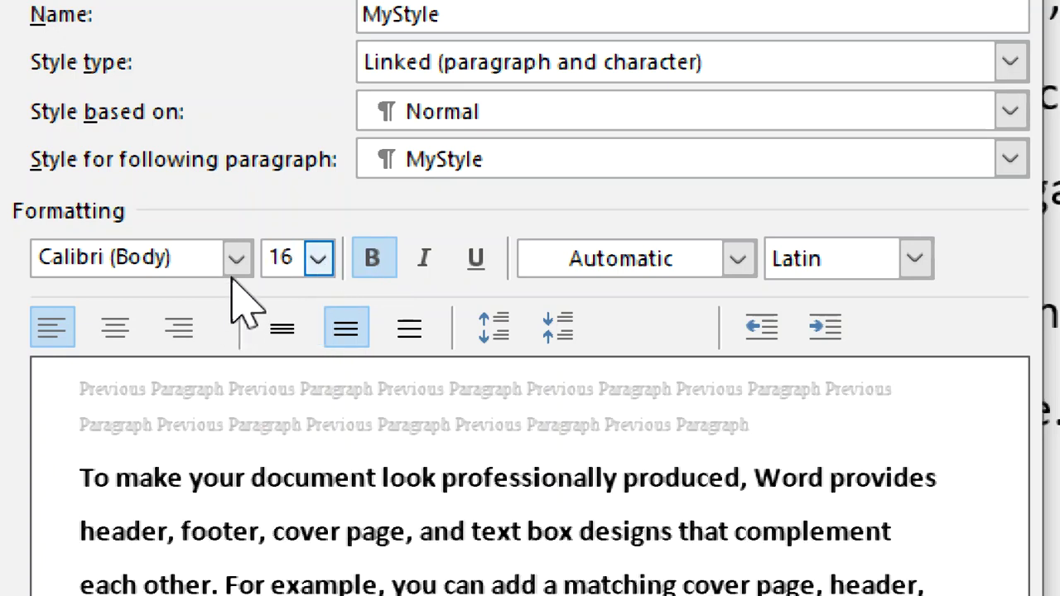
click(236, 259)
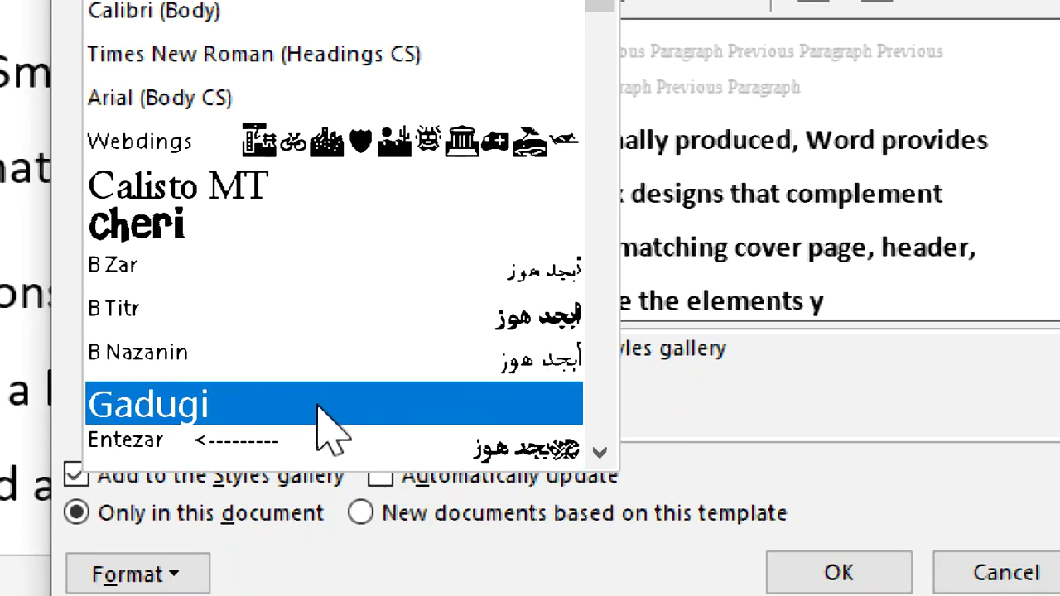
click(300, 407)
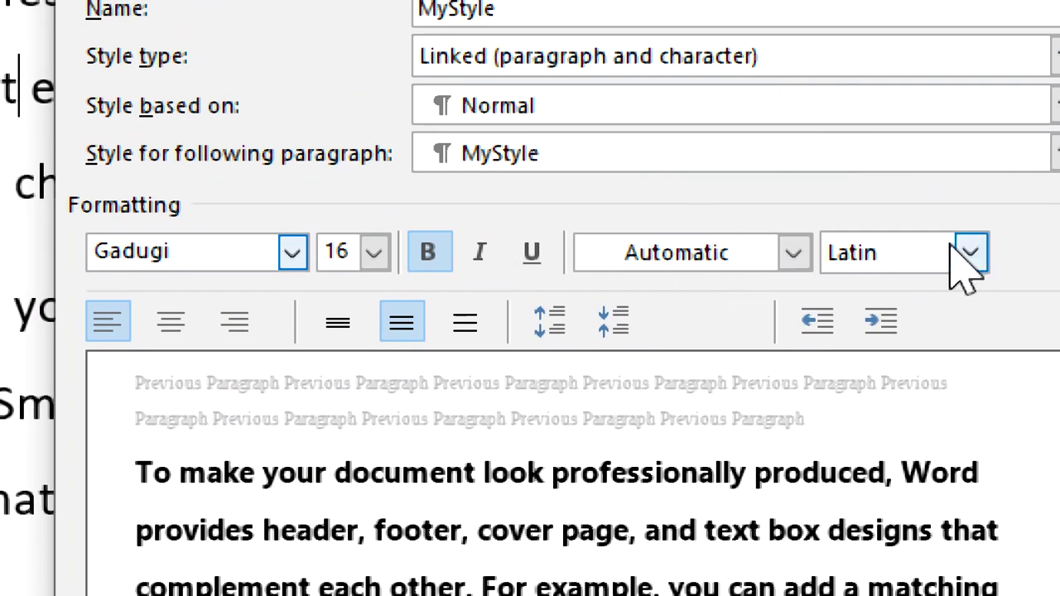
click(971, 252)
click(971, 252)
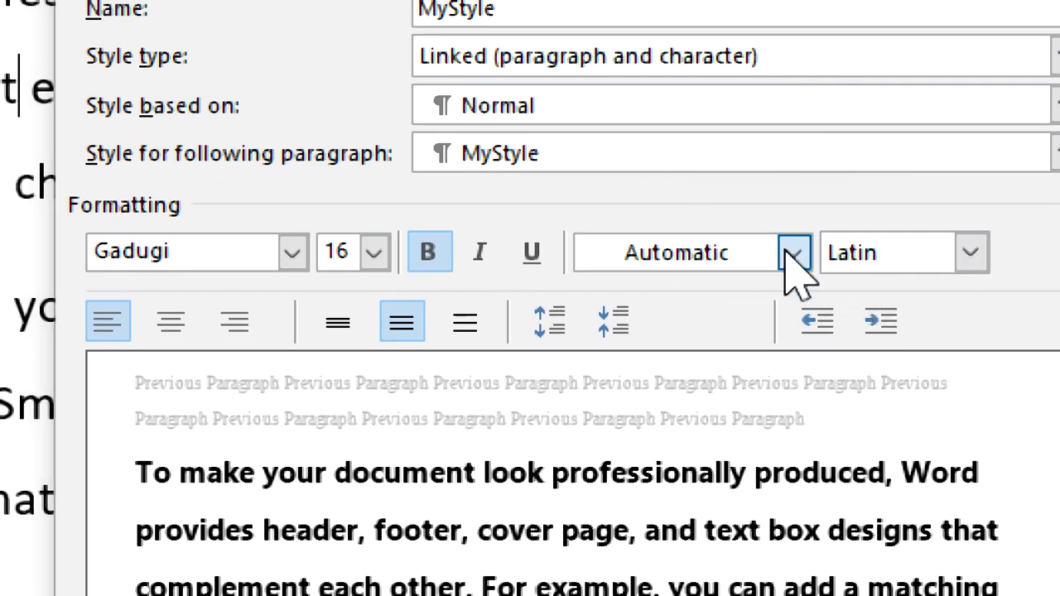
click(793, 254)
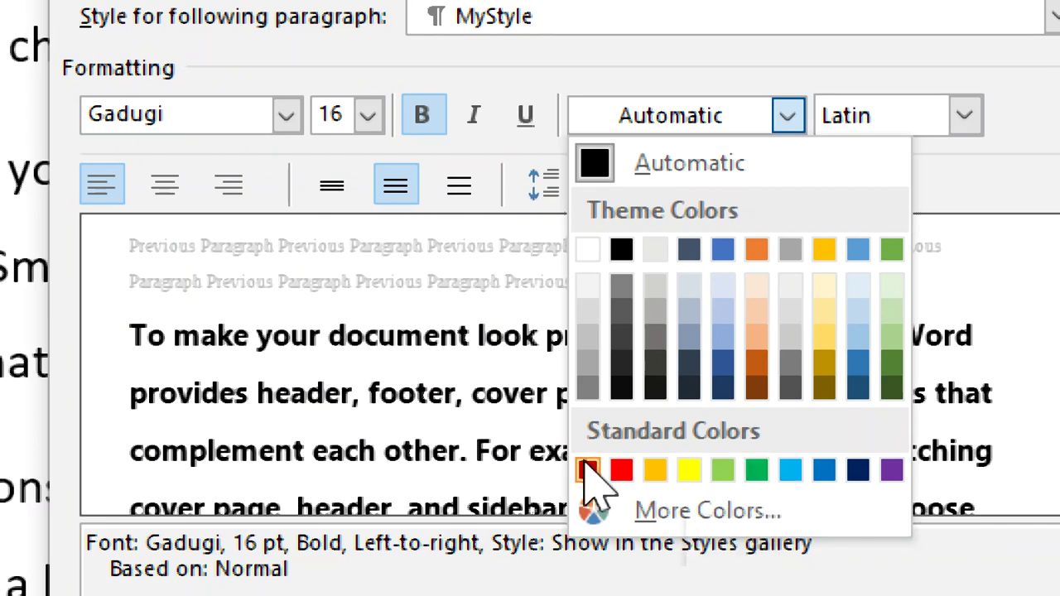
click(588, 470)
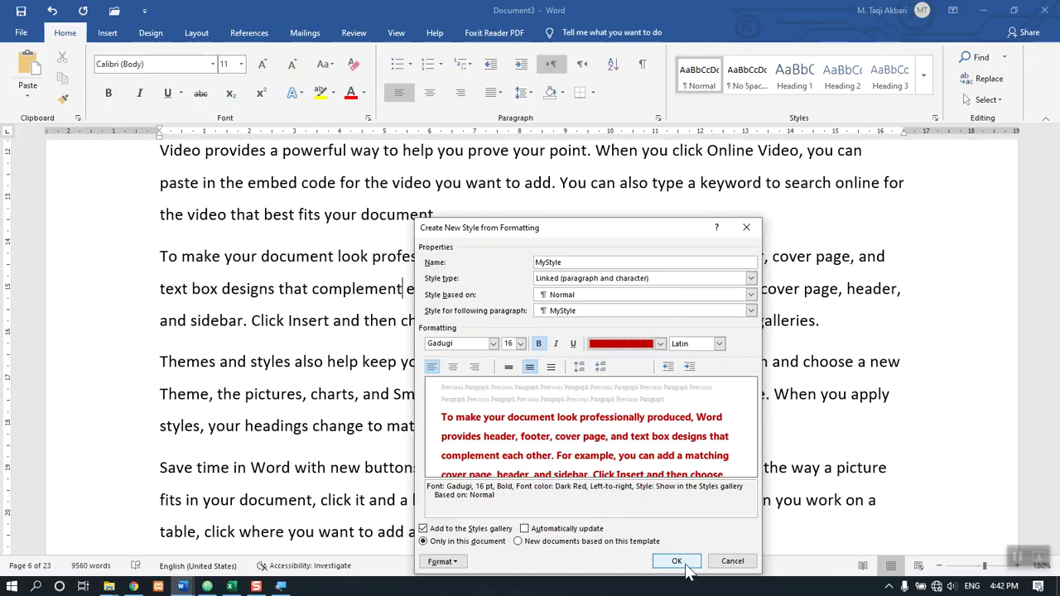
click(683, 561)
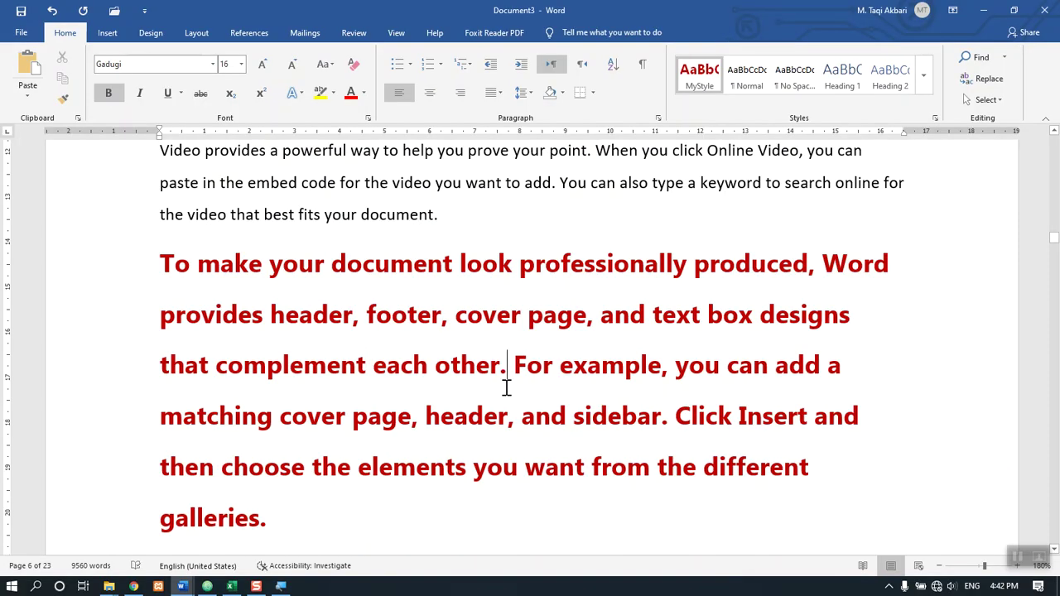
Undo MyStyle on 'To make your document' and apply it to a 'Save time in Word' paragraph.
key(ctrl+z)
scroll(507, 388, down, 2)
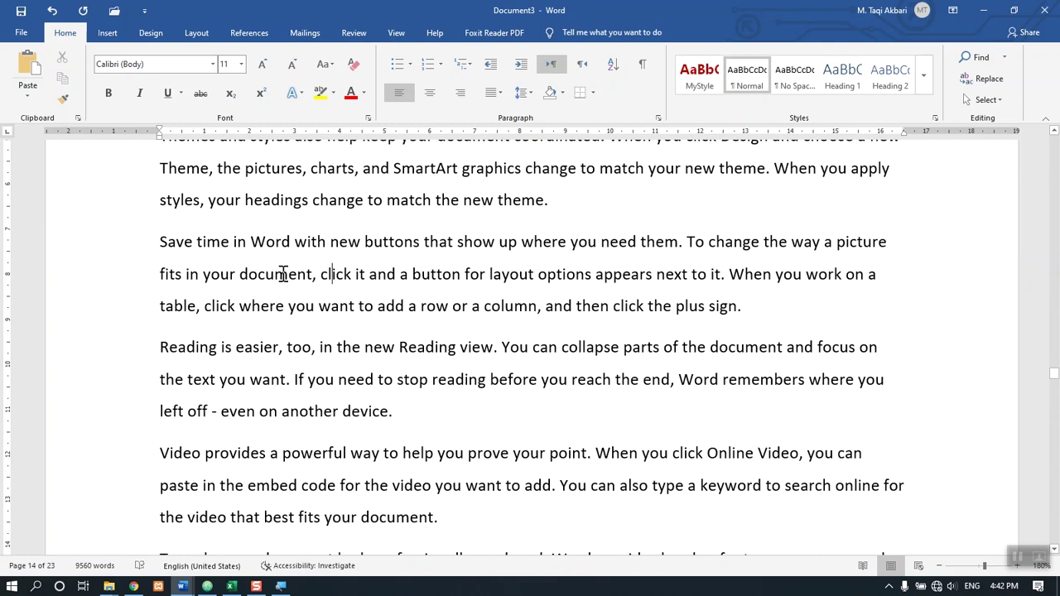
drag(161, 241, 700, 308)
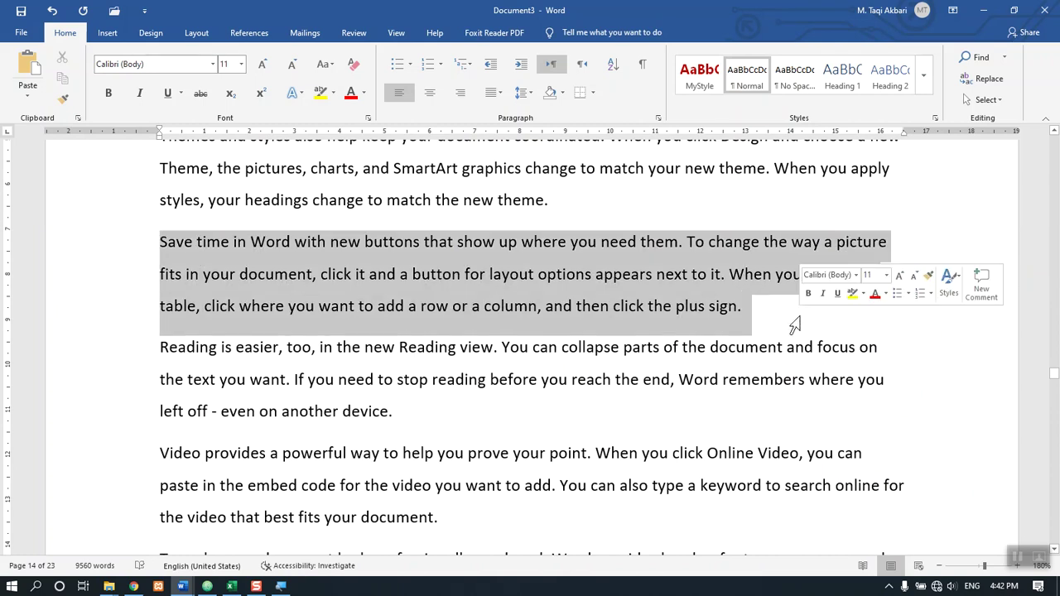
click(636, 305)
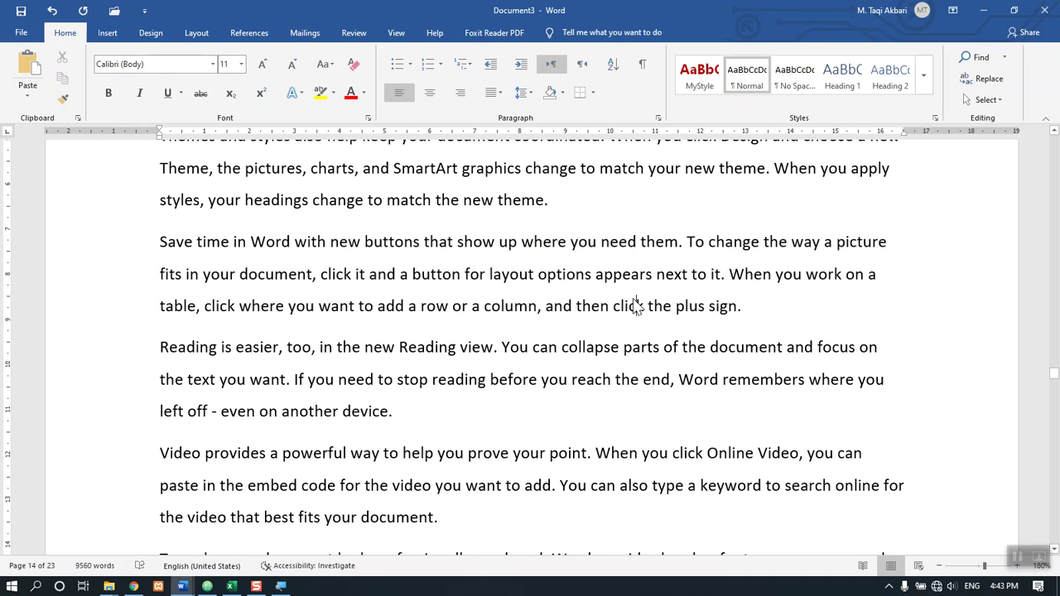
triple_click(628, 277)
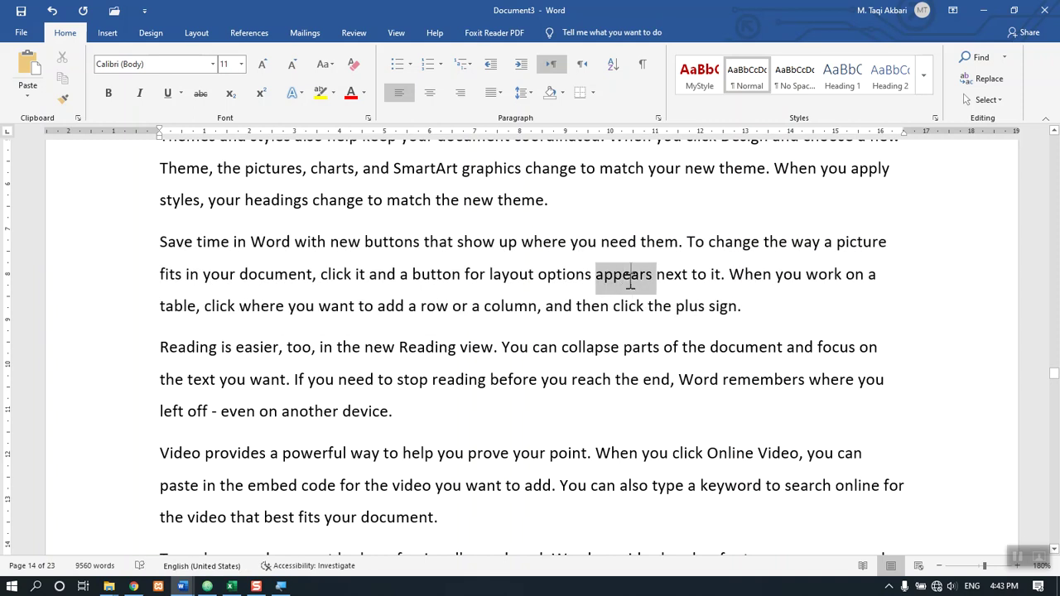
click(699, 75)
Move further down and select another 'Save time in Word' paragraph.
click(580, 329)
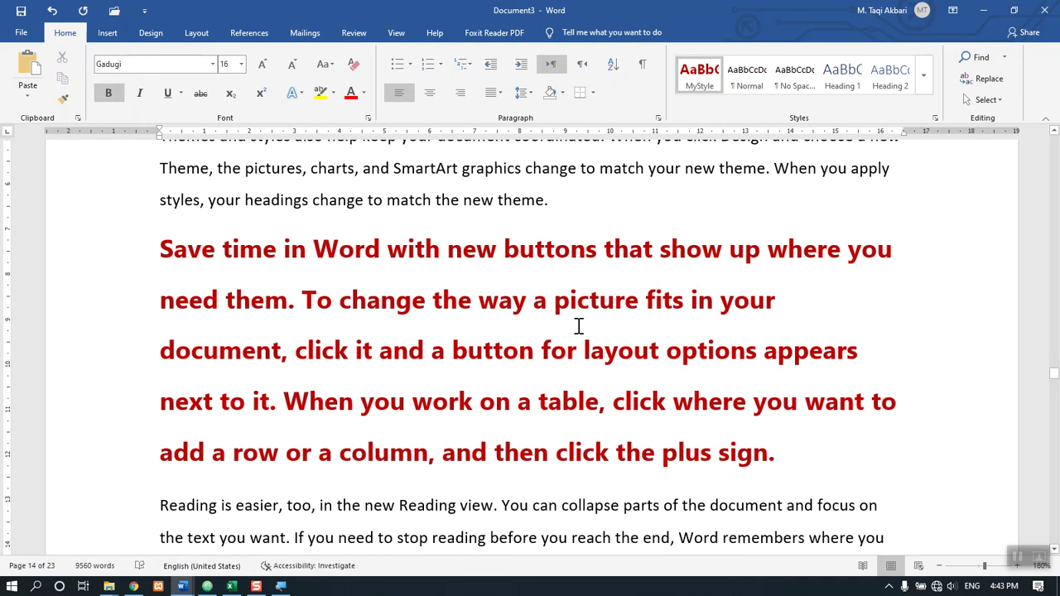
key(Down)
key(Down)
key(Down)
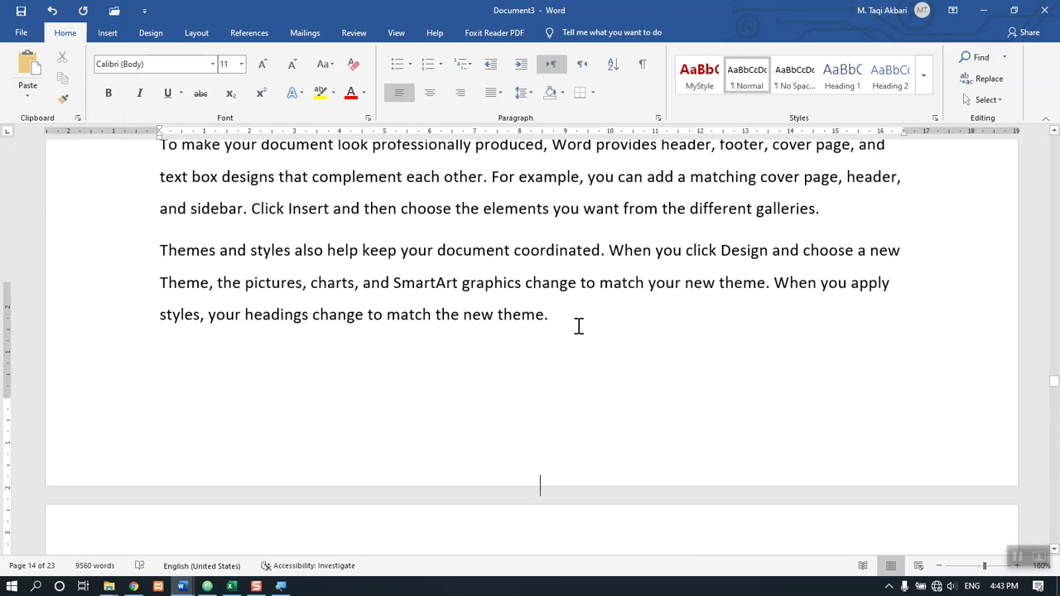
key(Down)
key(Down)
key(Down)
key(Down)
key(Down)
mouse_move(780, 267)
mouse_down()
mouse_move(218, 171)
mouse_move(135, 198)
mouse_up()
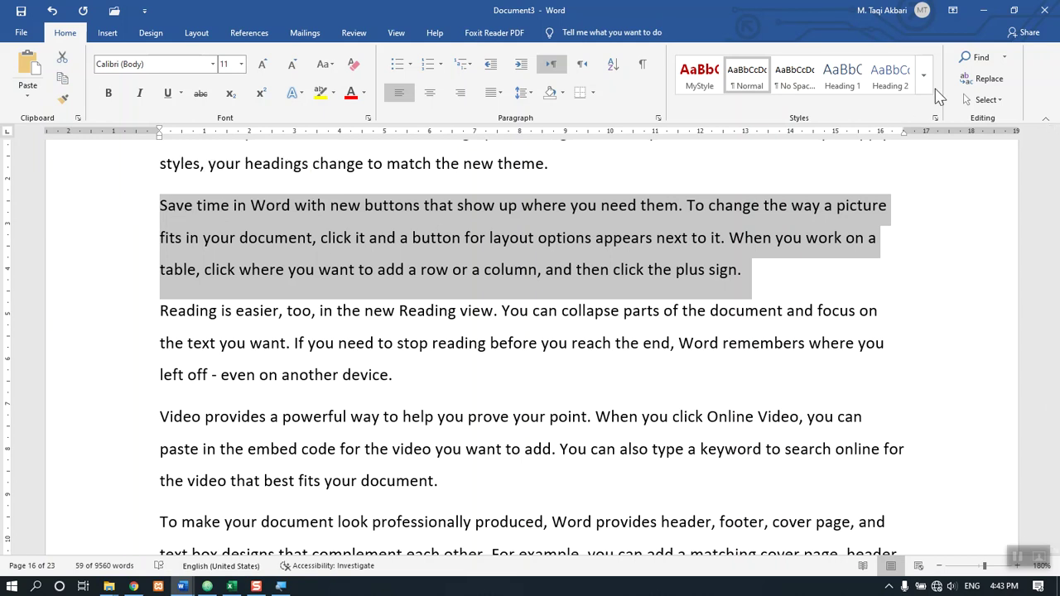
Make the 'Save time in Word' paragraph italic Monotype Corsiva.
click(139, 95)
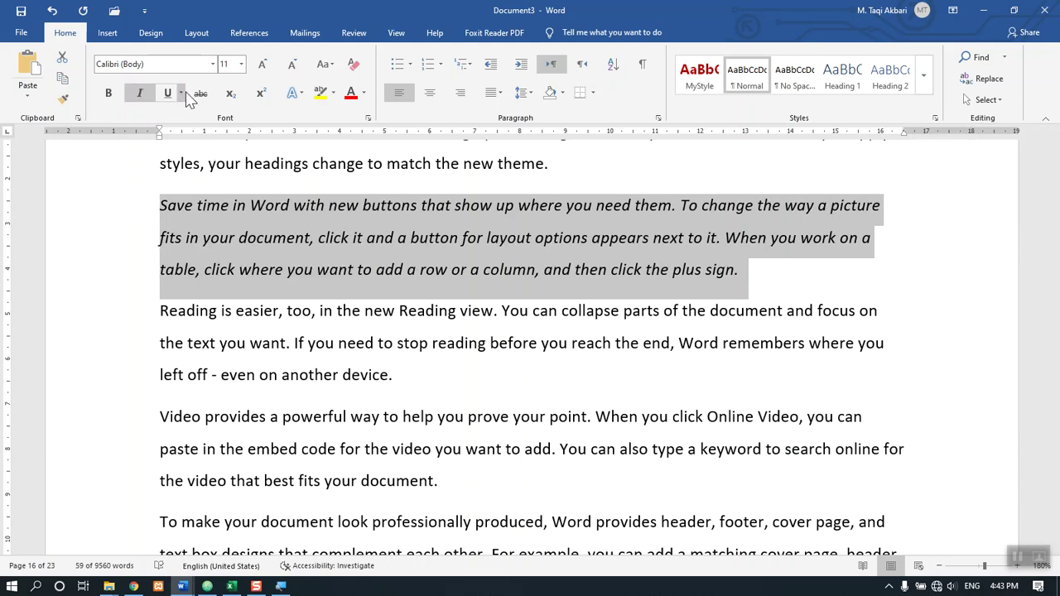
click(187, 63)
text(Monotype Corsiva)
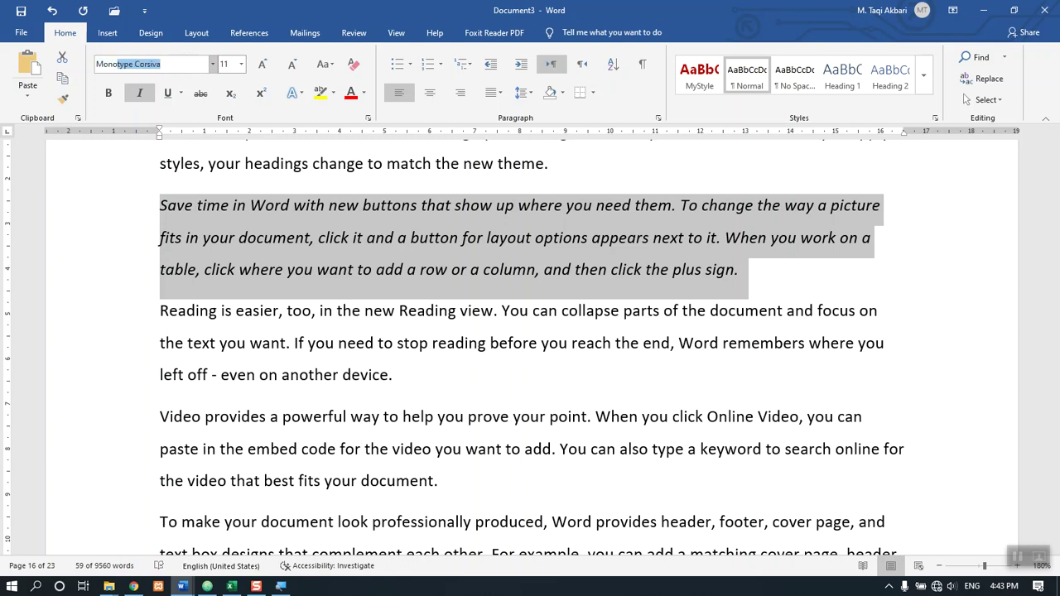
text(s)
key(BackSpace)
text(o)
key(Return)
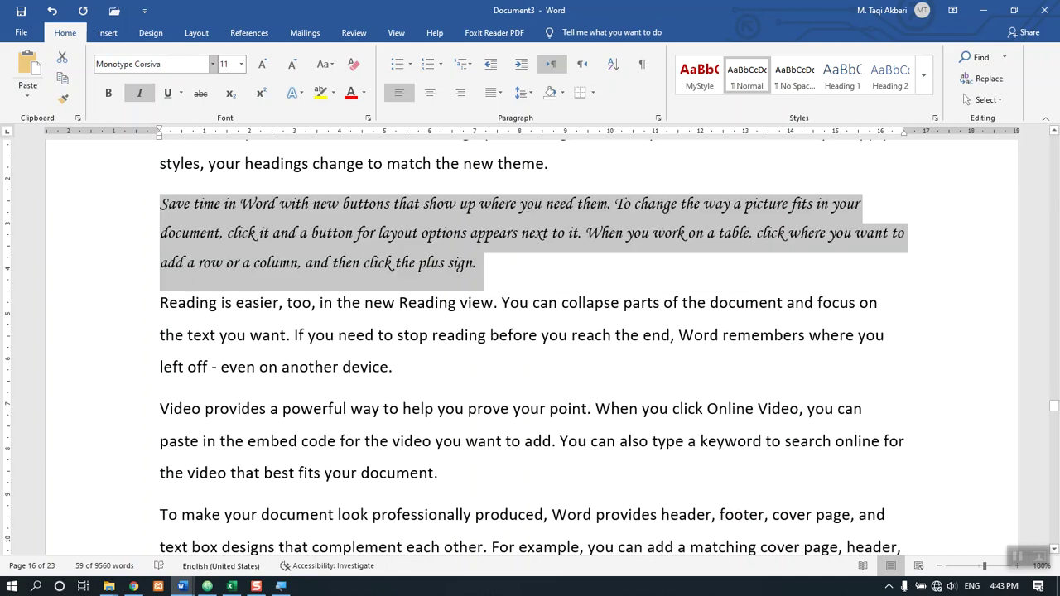
Colour the paragraph blue, indent it, and start a new style from its formatting.
click(363, 93)
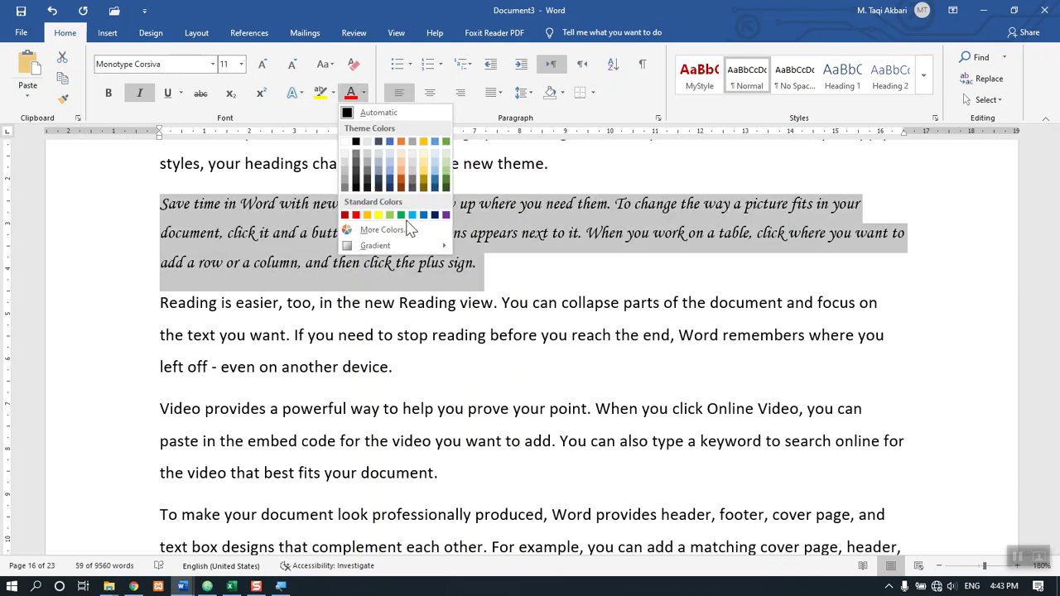
click(424, 215)
click(511, 267)
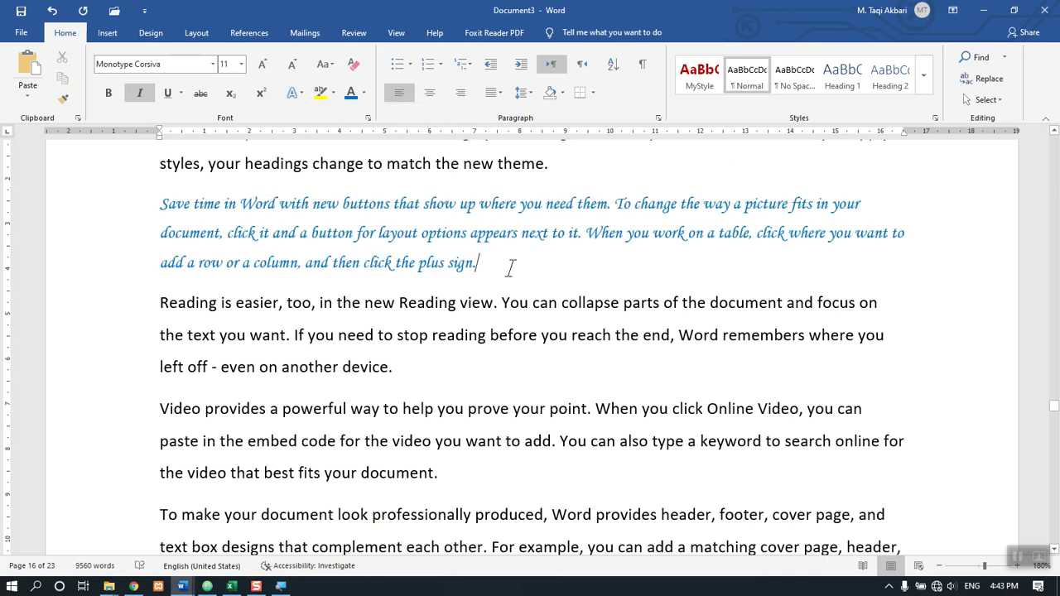
drag(515, 276, 162, 204)
click(259, 233)
click(522, 65)
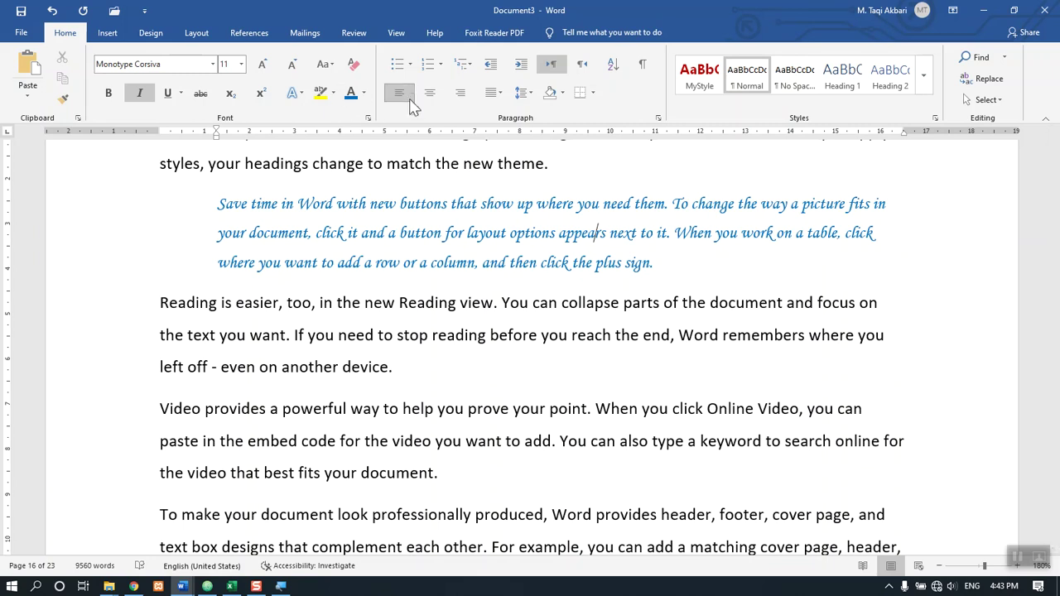
click(610, 237)
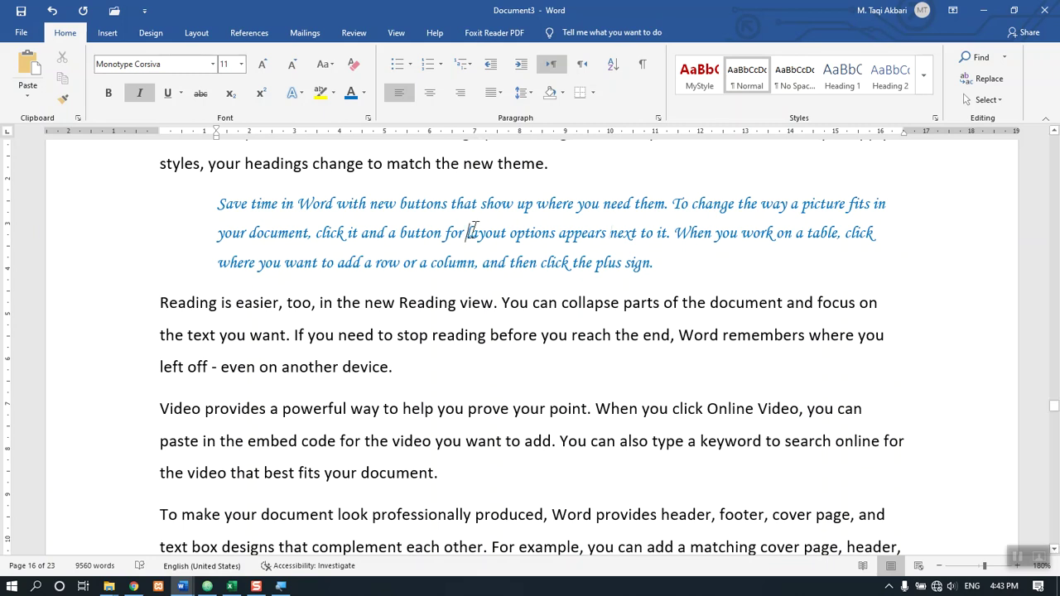
click(925, 74)
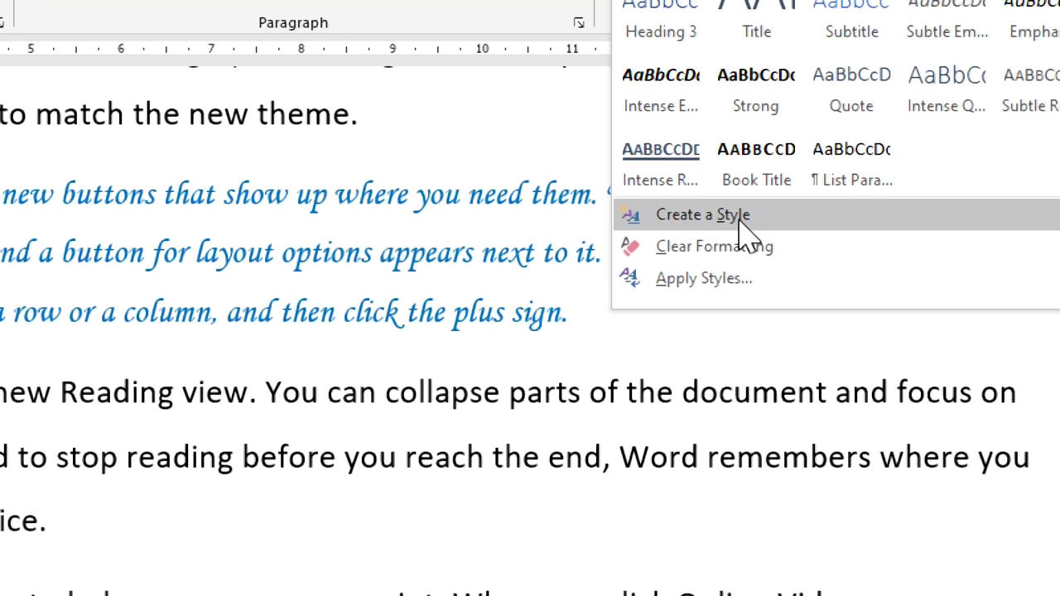
click(721, 214)
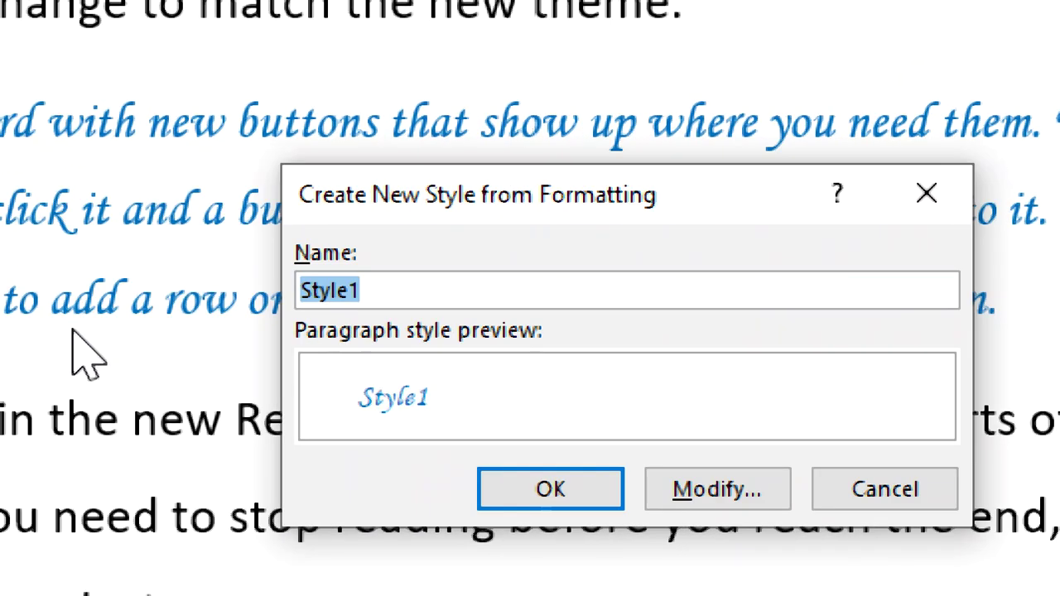
Name the new style from the blue script paragraph 'SecondStyle', fixing typos, and confirm it.
text(Sesc)
key(BackSpace)
key(BackSpace)
text(condStyule)
key(BackSpace)
key(BackSpace)
key(BackSpace)
text(le)
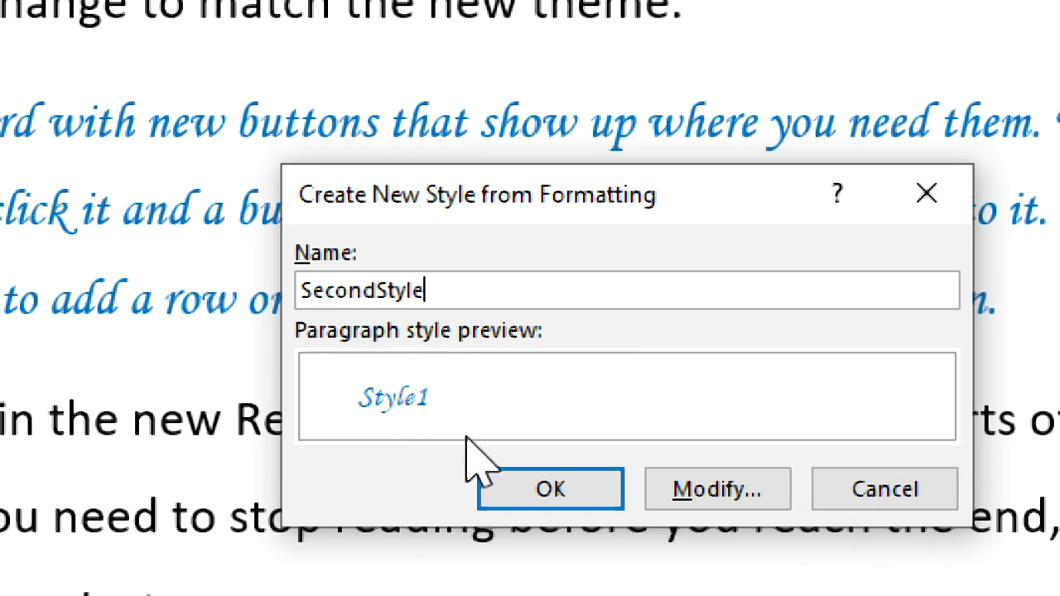
click(530, 489)
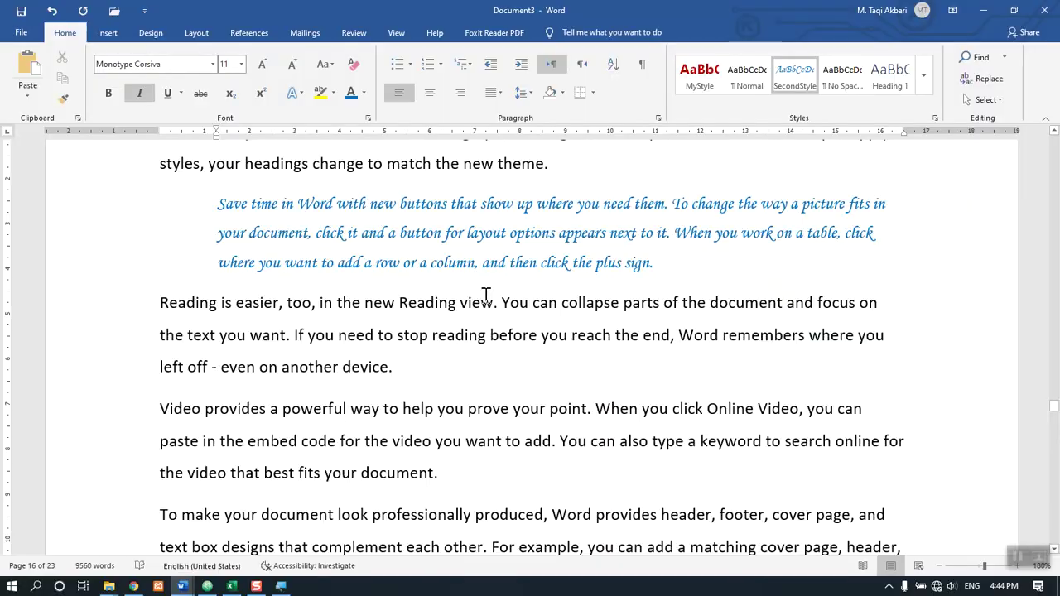
key(ctrl+z)
key(ctrl+z)
key(ctrl+z)
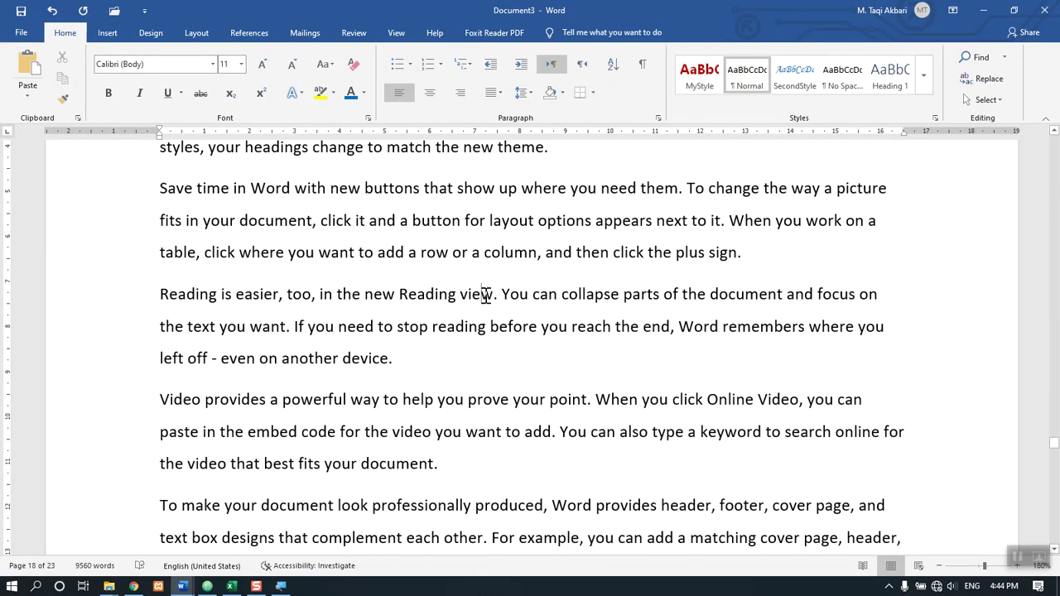
Apply SecondStyle from the Styles gallery to the 'Reading is easier' paragraph.
mouse_move(456, 365)
mouse_down()
mouse_move(237, 290)
mouse_move(153, 290)
mouse_up()
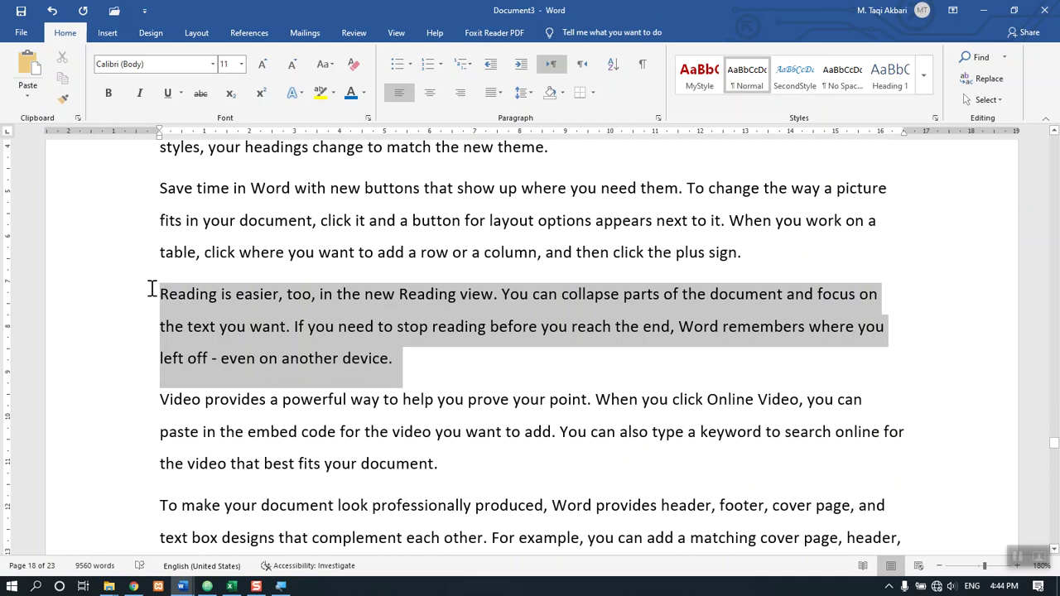
click(924, 75)
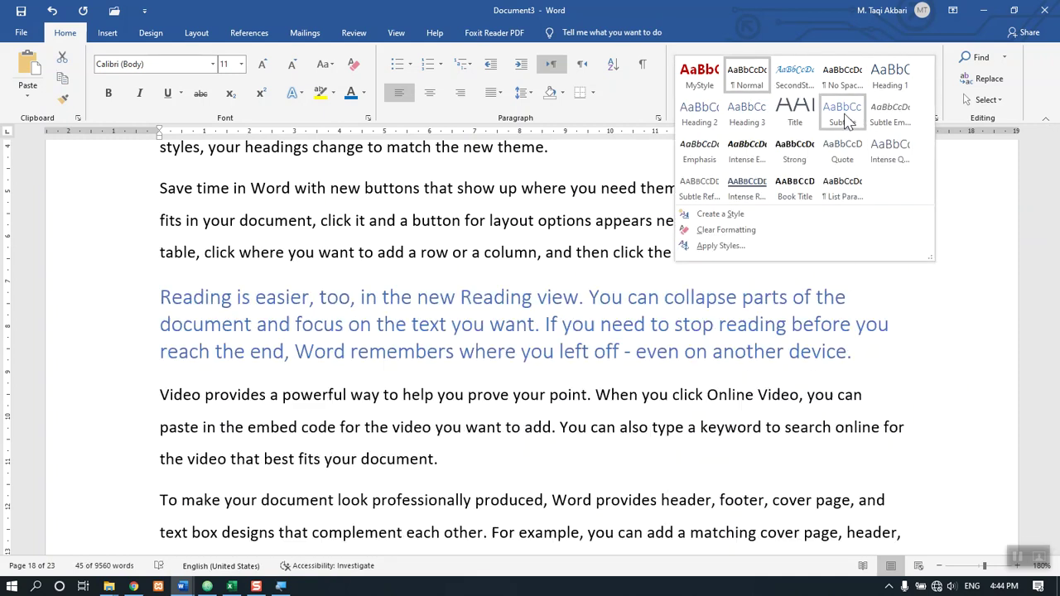
click(810, 88)
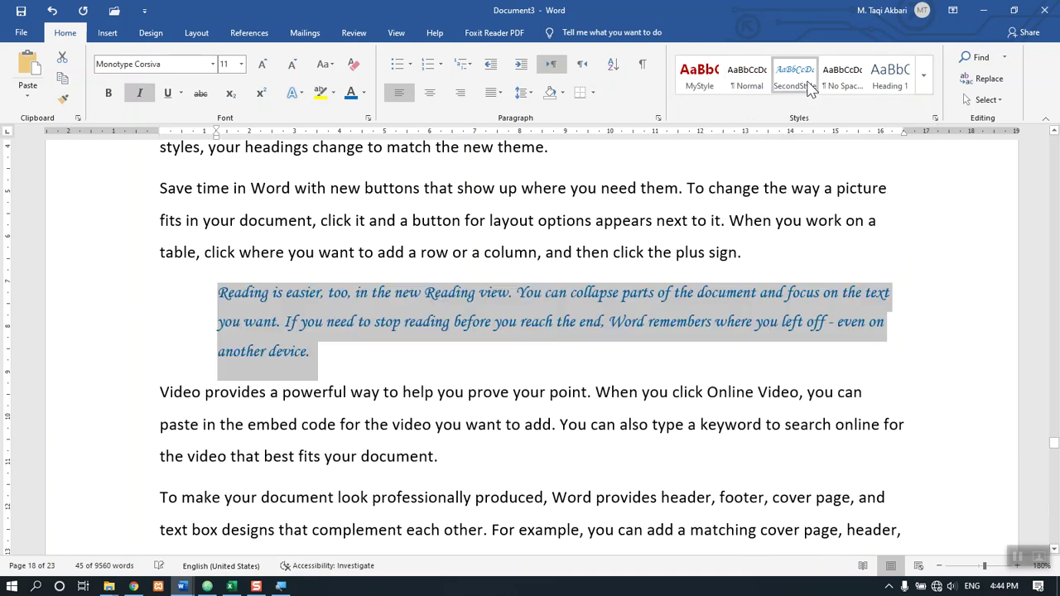
click(462, 292)
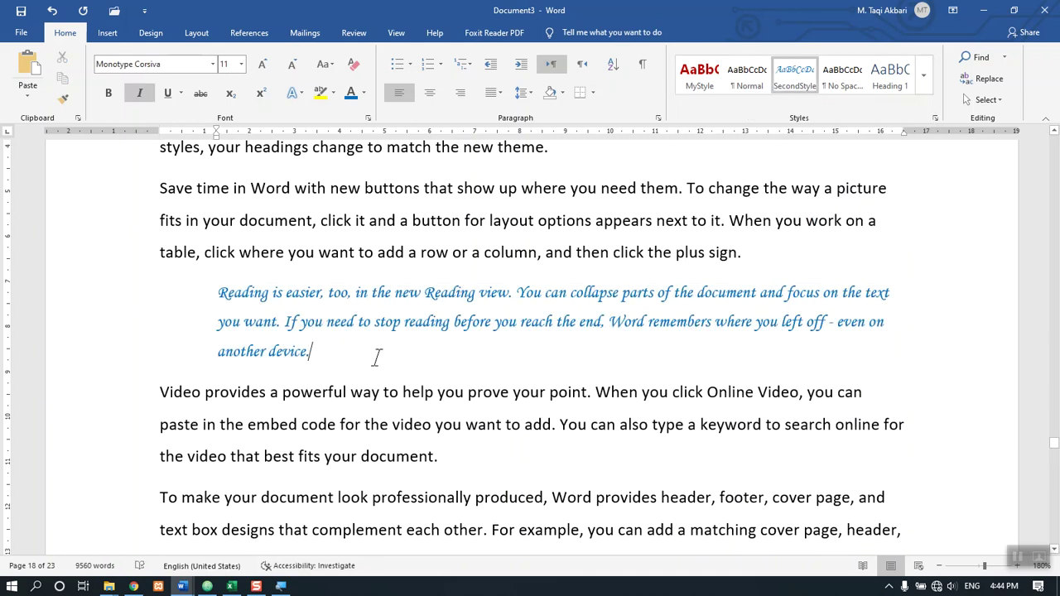
Move further down the document past the restyled paragraph, briefly checking the styles list.
key(Down)
key(Down)
key(Down)
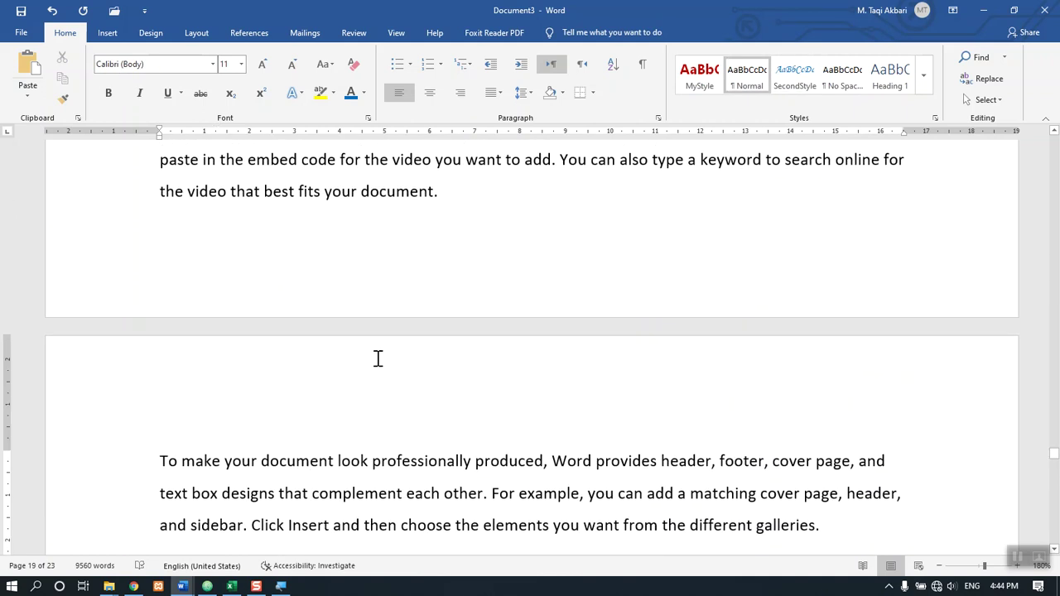
key(Down)
key(Down)
key(Down)
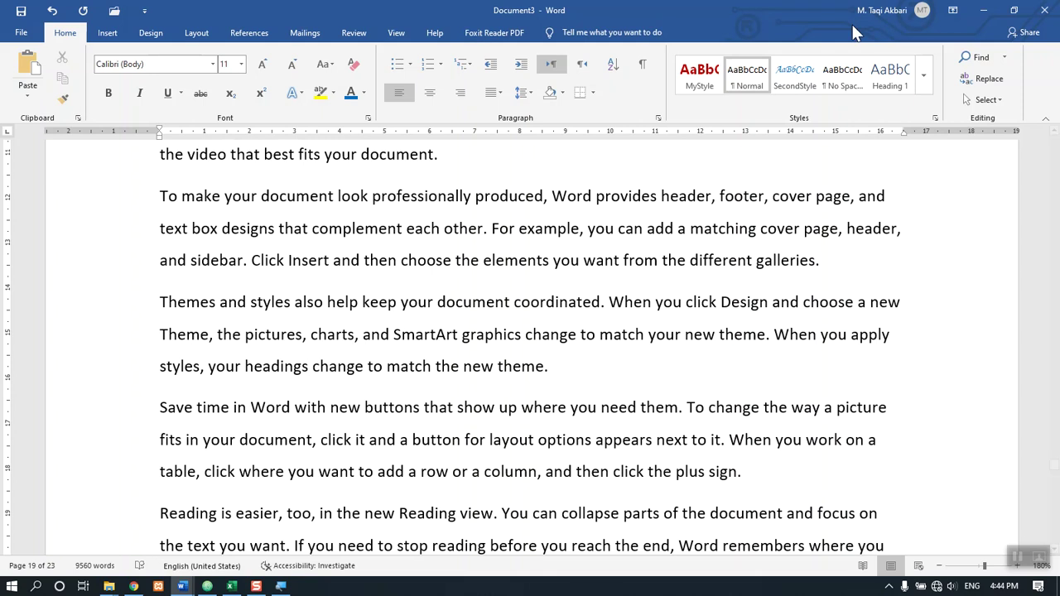
key(End)
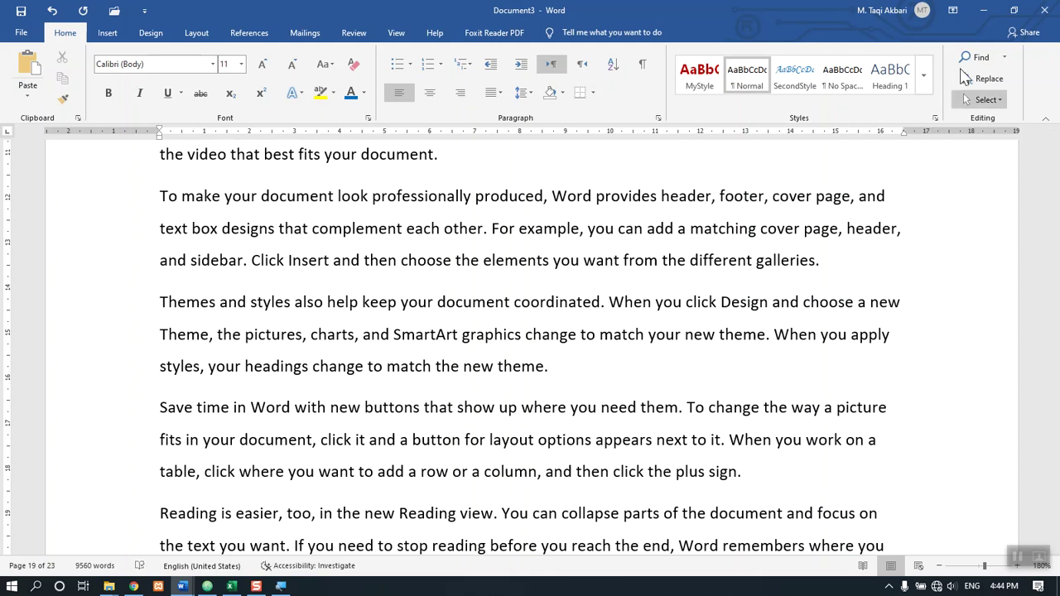
click(924, 74)
key(Escape)
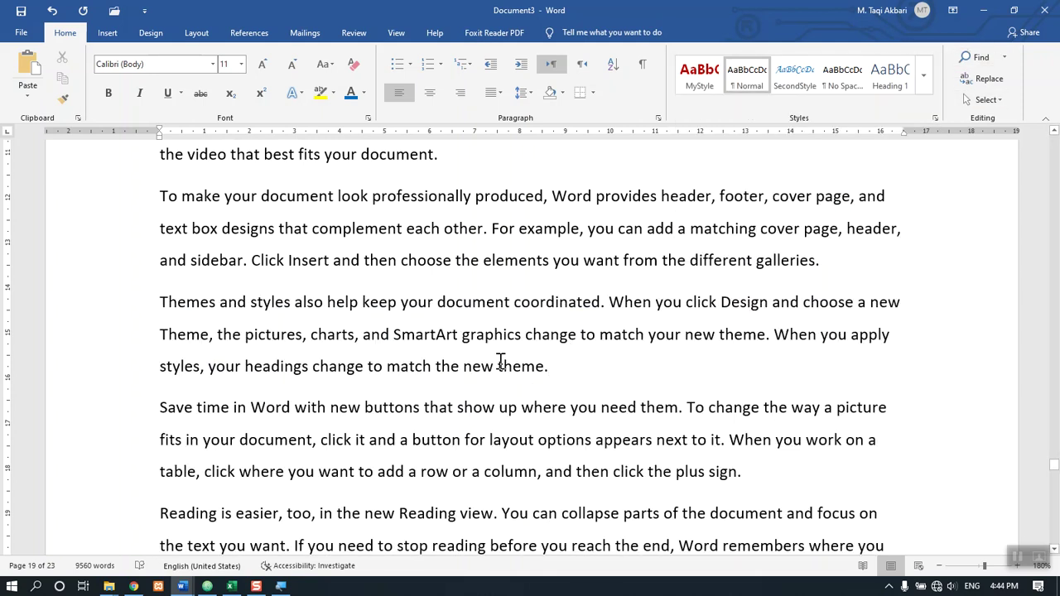
scroll(501, 362, down, 1)
scroll(500, 362, down, 2)
scroll(500, 362, down, 4)
scroll(500, 362, down, 1)
scroll(501, 362, down, 3)
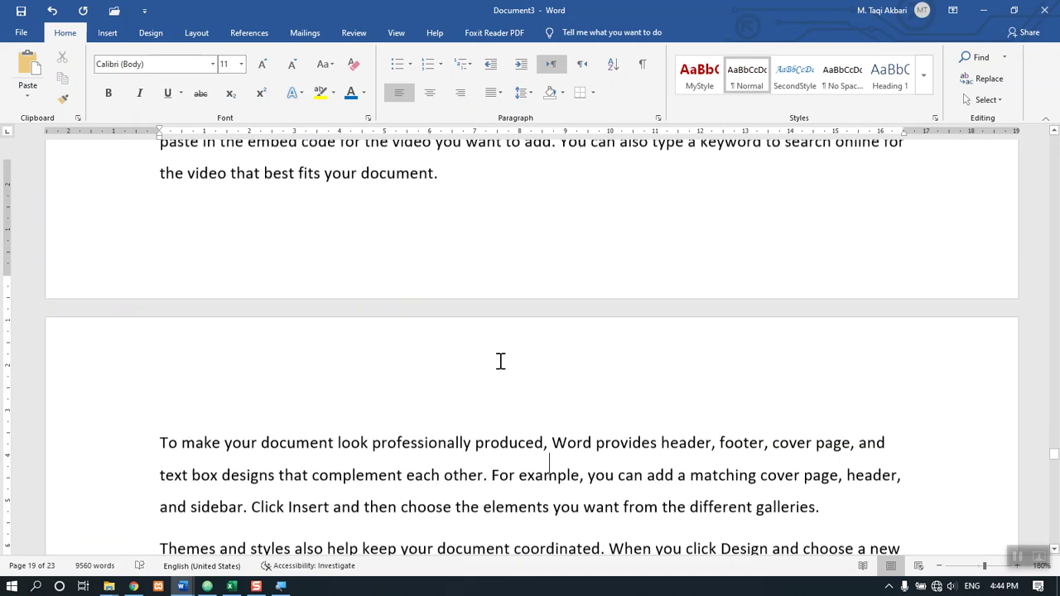
scroll(501, 363, down, 2)
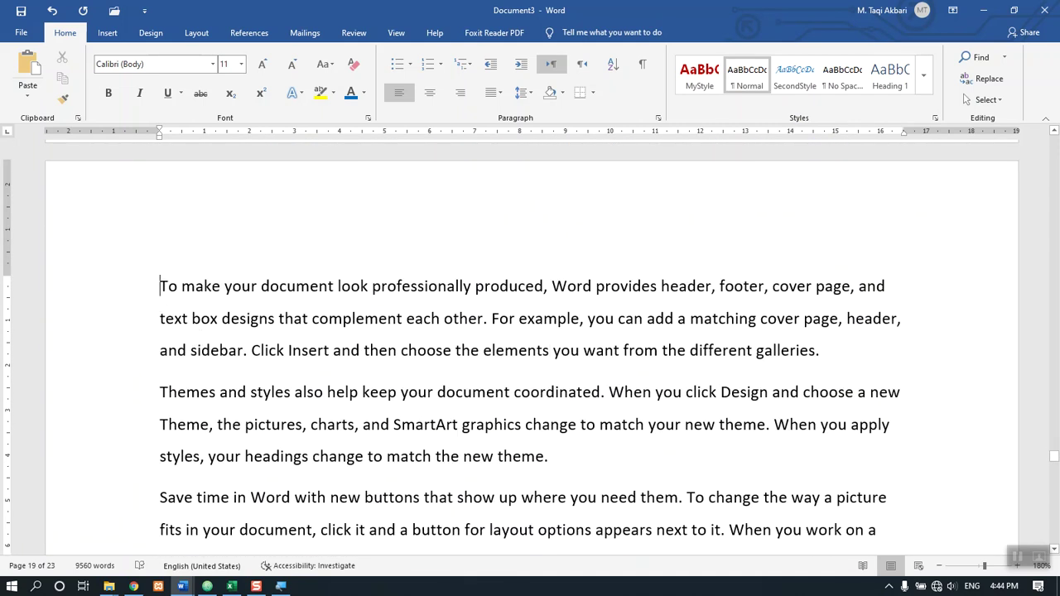
Insert a 'Title 3' line above the paragraph styled No Spacing then Heading 1, then press Ctrl+O.
key(Return)
key(Up)
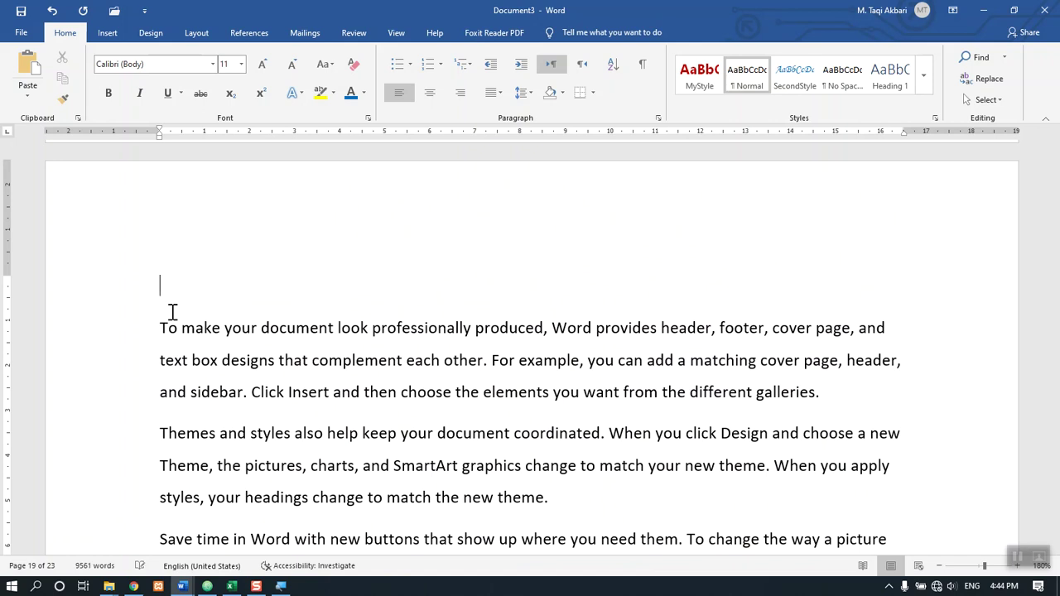
text(Title 3)
triple_click(171, 311)
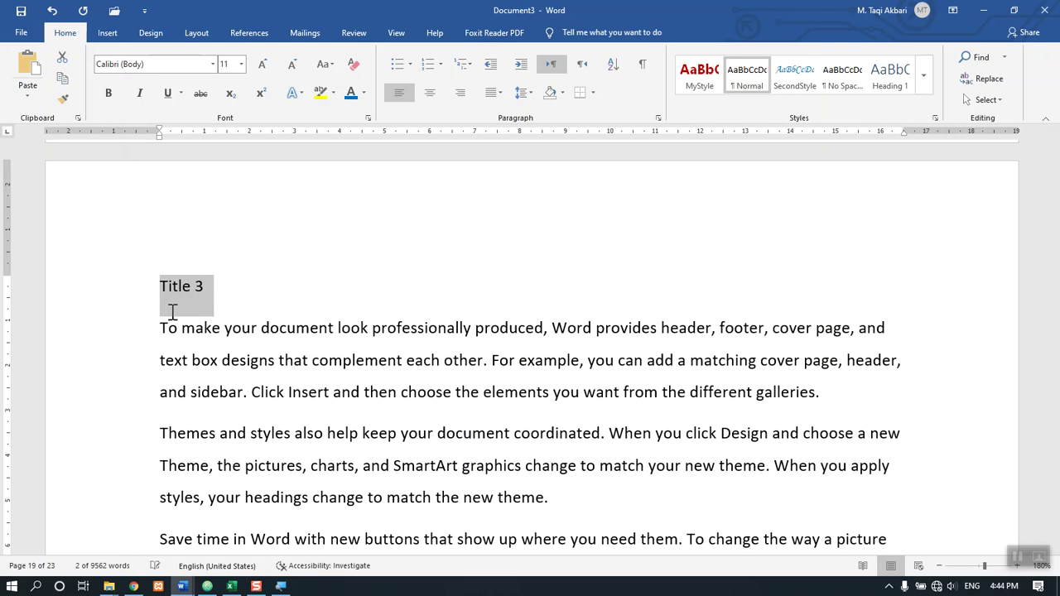
click(850, 86)
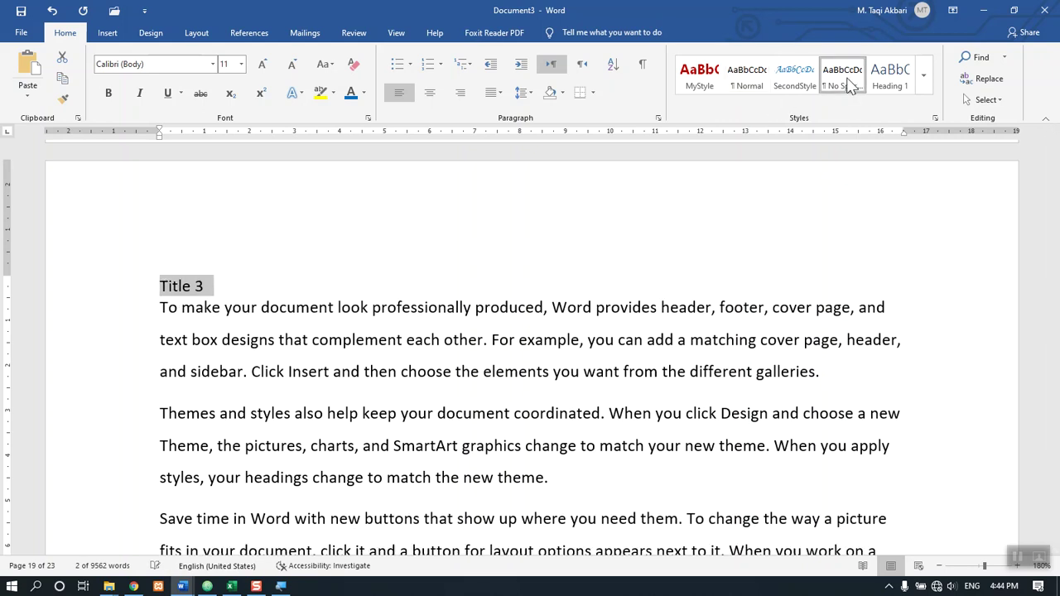
click(890, 75)
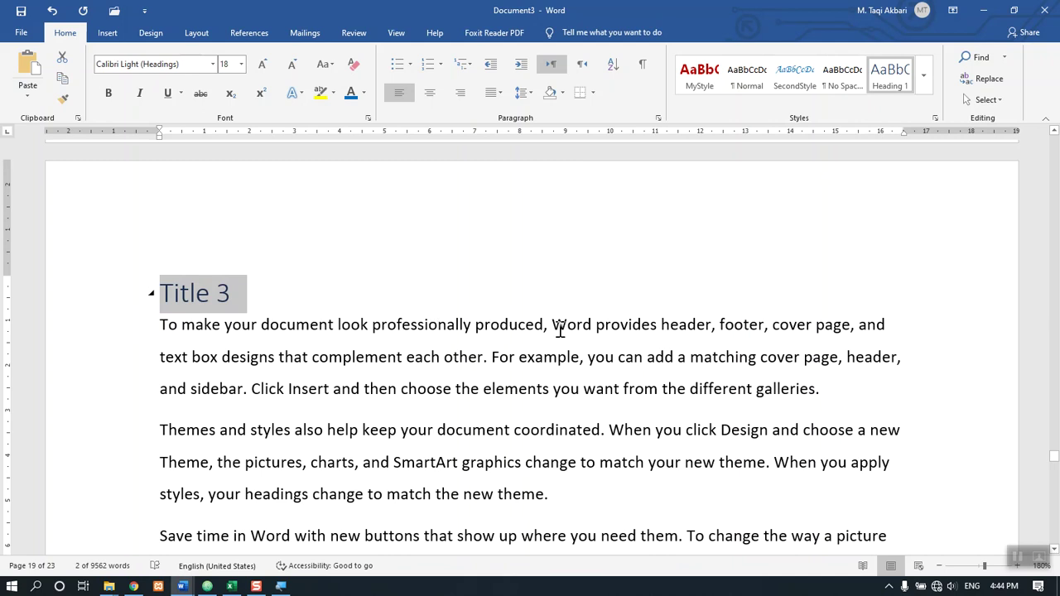
key(ctrl+o)
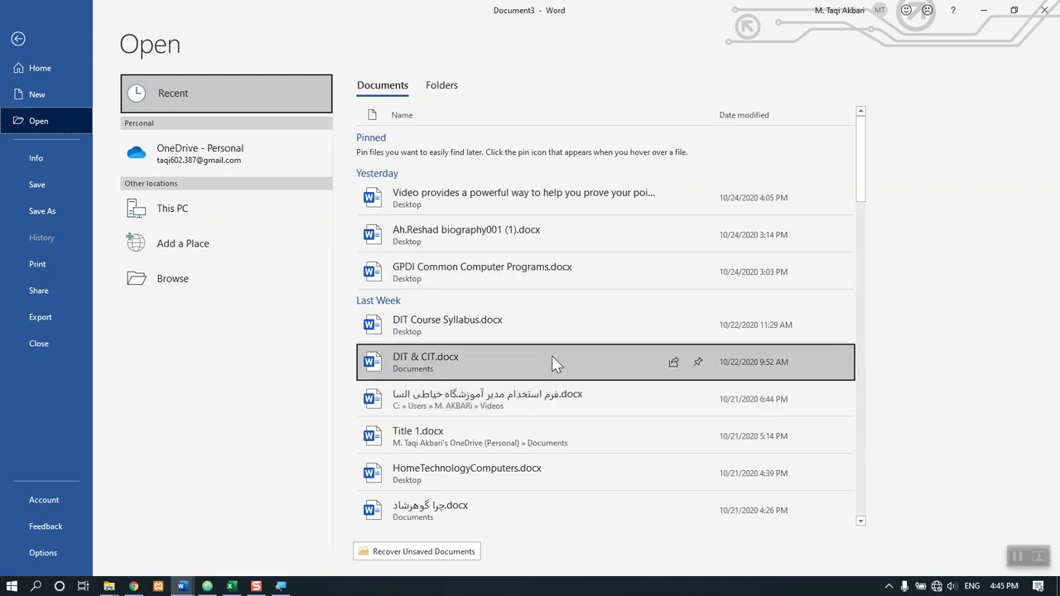
Open چرا گوهرشاد.docx from Recent and place the caret in its سفرهای علمی heading.
click(490, 522)
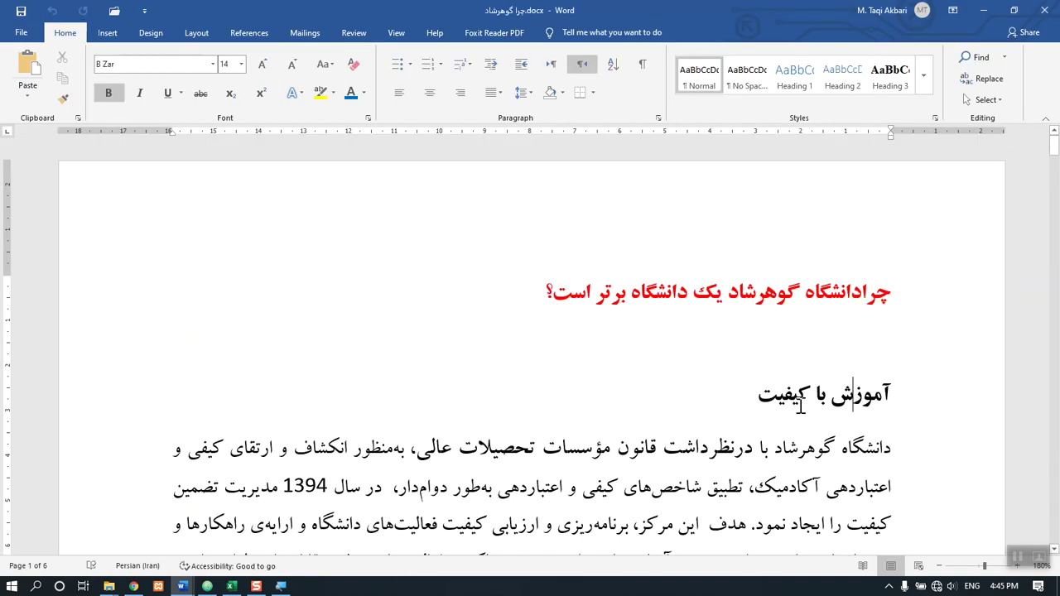
click(897, 393)
scroll(897, 393, down, 5)
scroll(897, 394, down, 5)
scroll(897, 394, down, 5)
scroll(897, 393, down, 5)
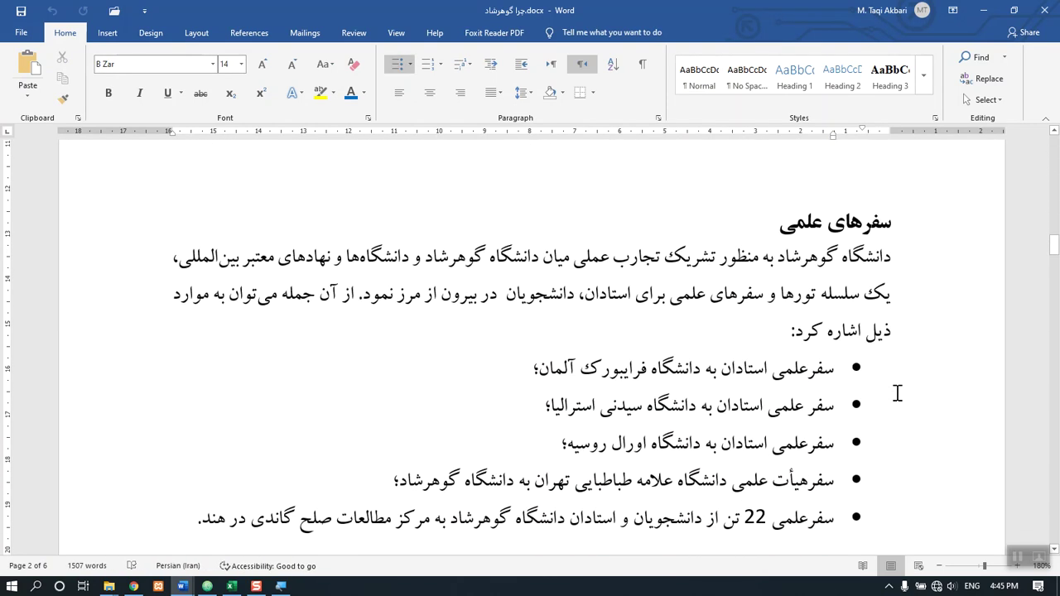
scroll(897, 393, down, 5)
scroll(897, 394, up, 5)
click(834, 214)
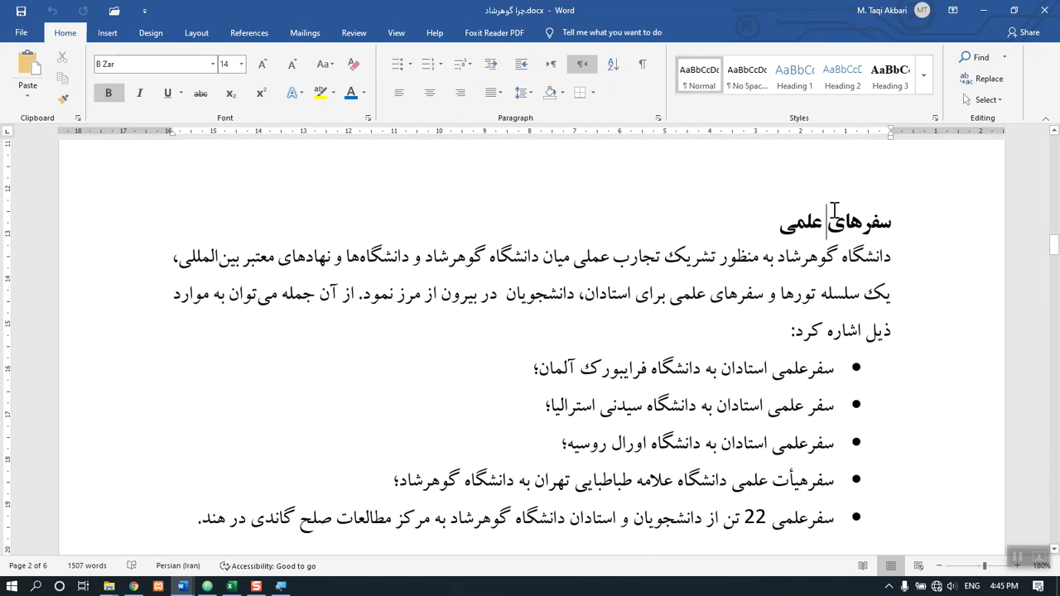
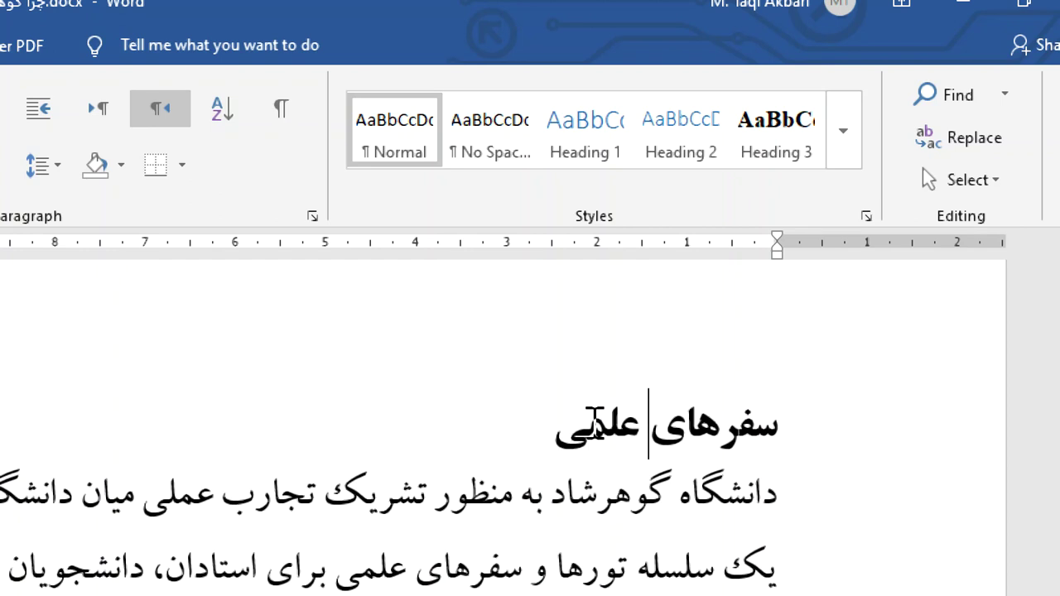
Select the heading سفرهای علمی and apply the Heading 1 style to it.
triple_click(692, 429)
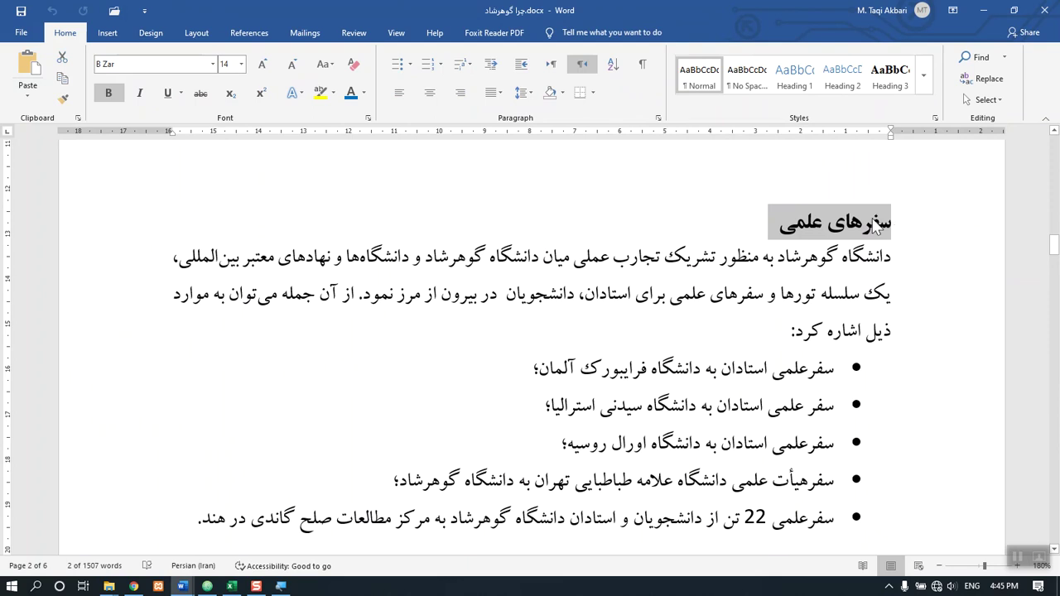
click(874, 224)
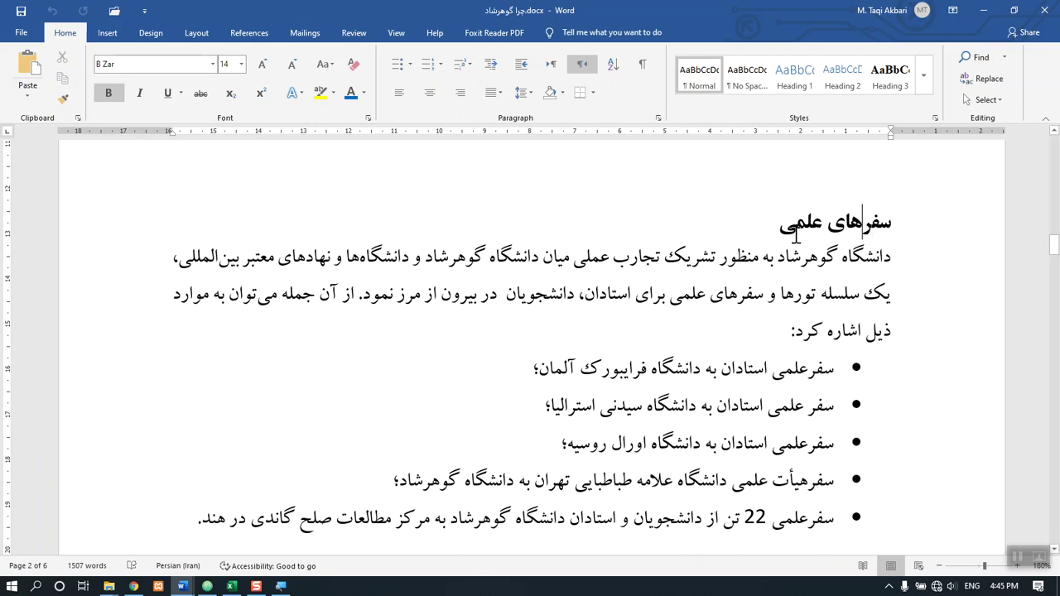
drag(778, 227, 895, 222)
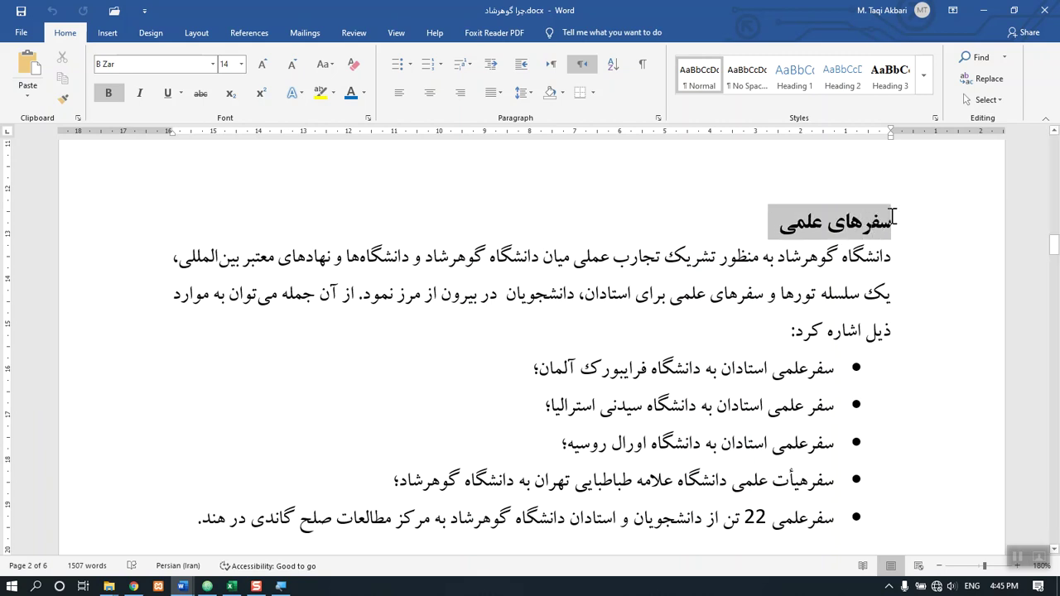
click(797, 93)
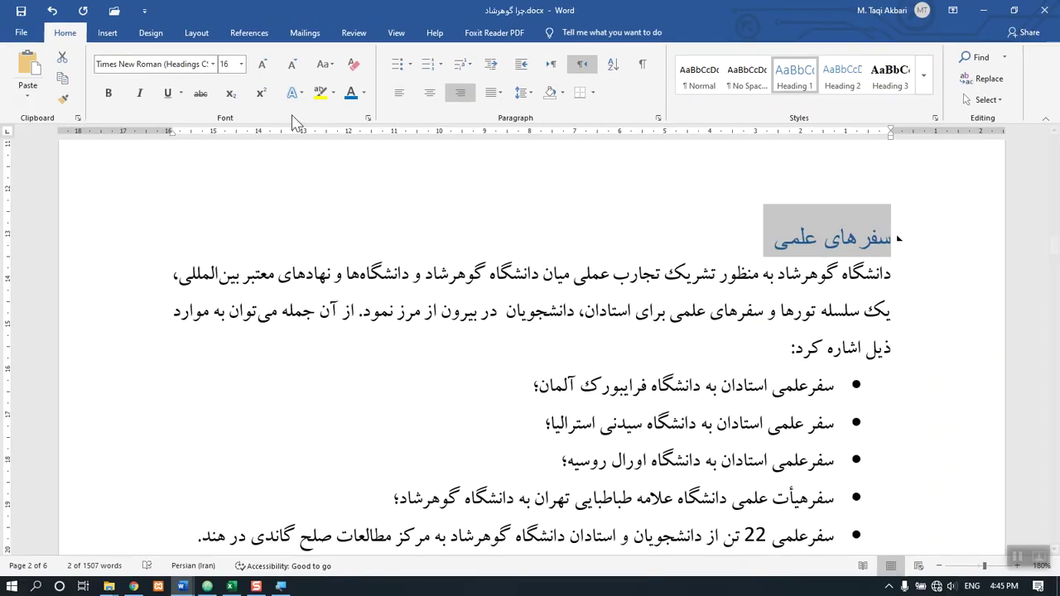
Make the heading dark red, bold, and set in the B Titr font.
click(364, 93)
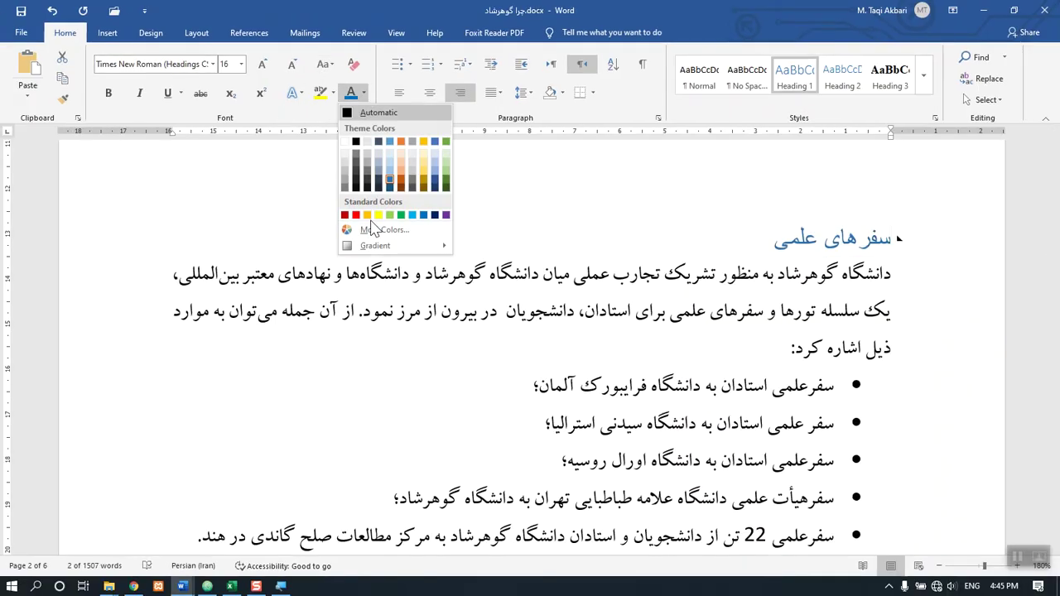
click(346, 215)
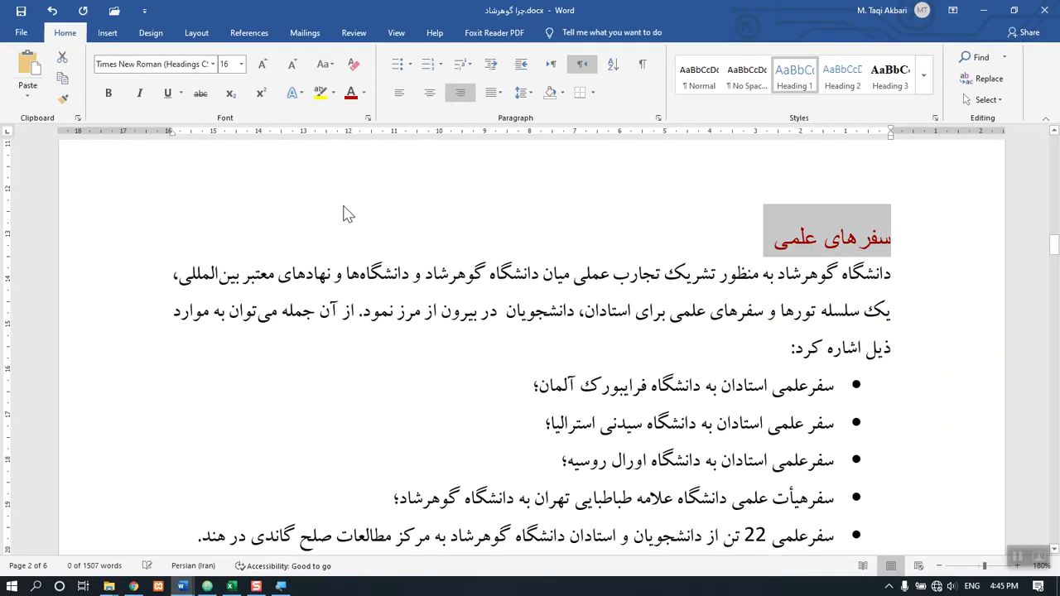
click(108, 95)
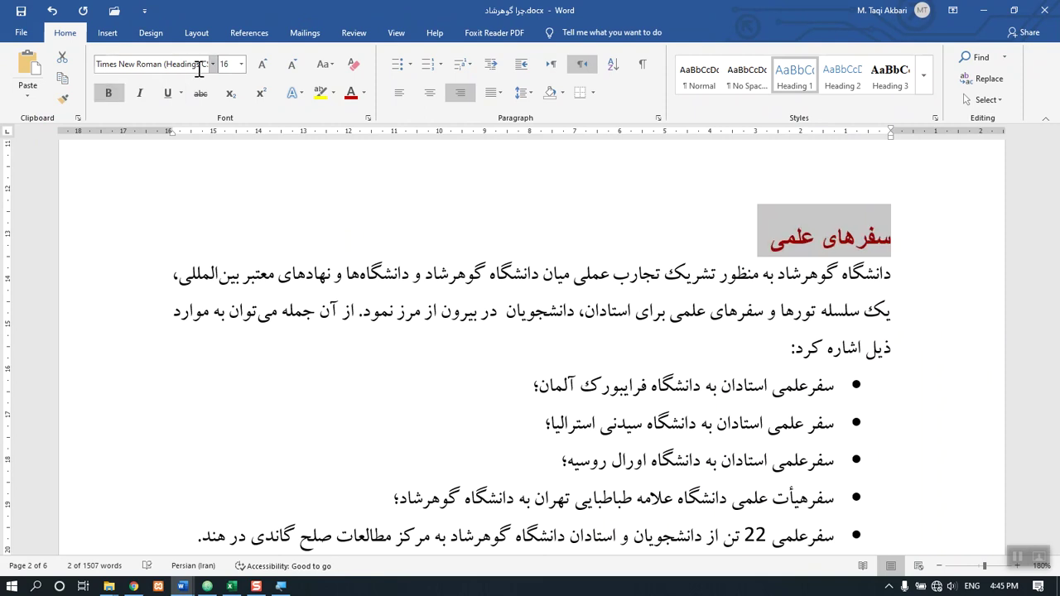
click(213, 64)
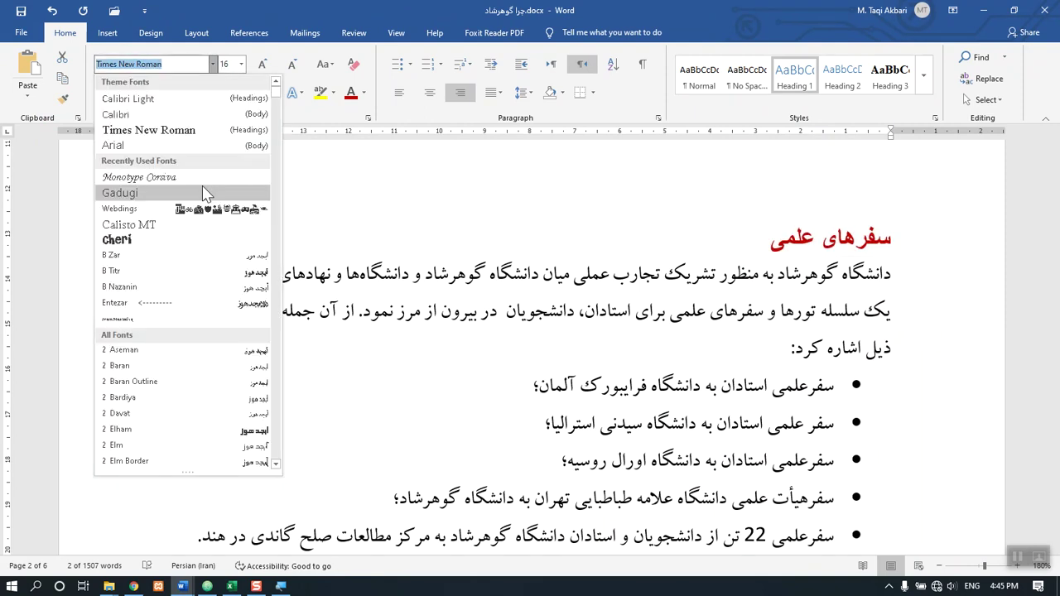
click(141, 271)
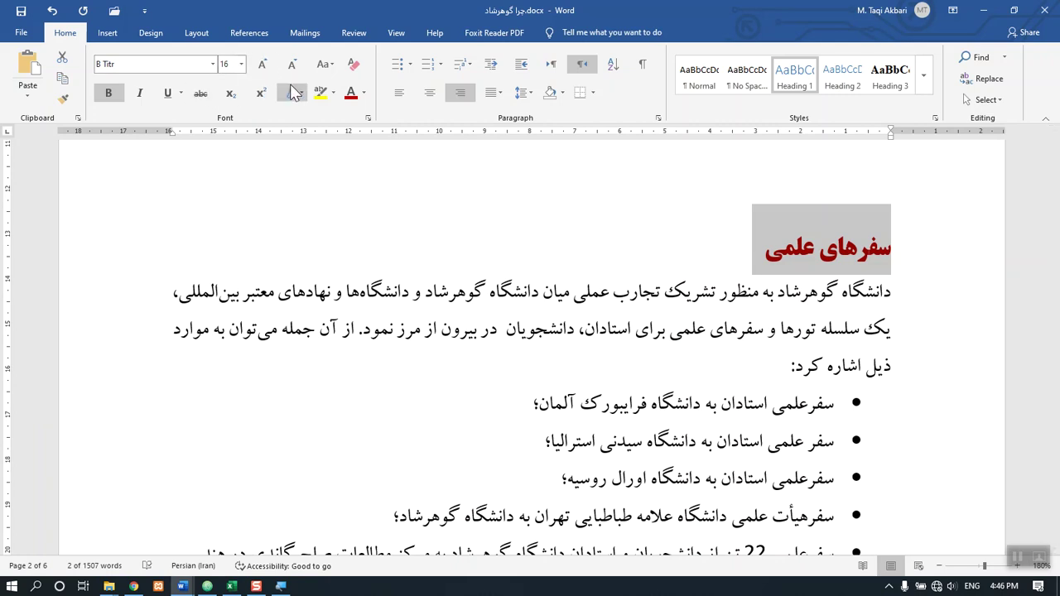
click(848, 249)
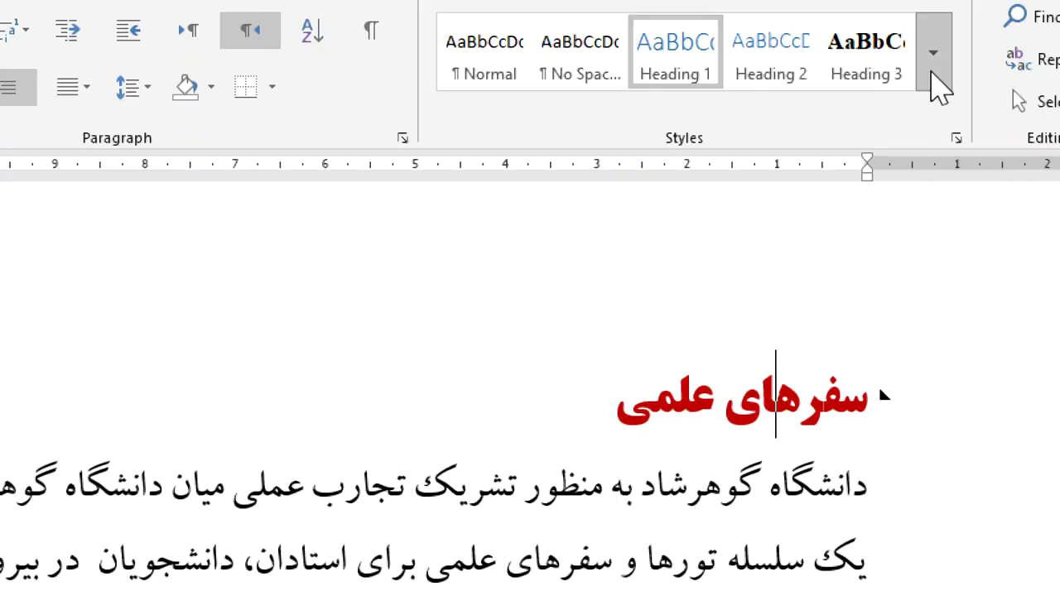
click(924, 75)
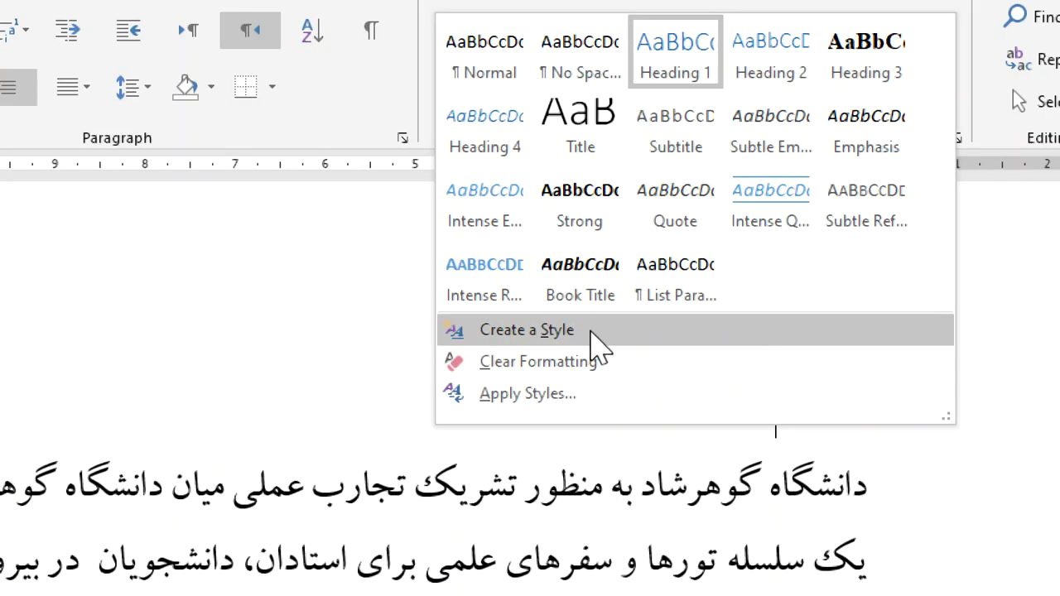
Create a new style named title 1 from the heading's formatting.
click(593, 332)
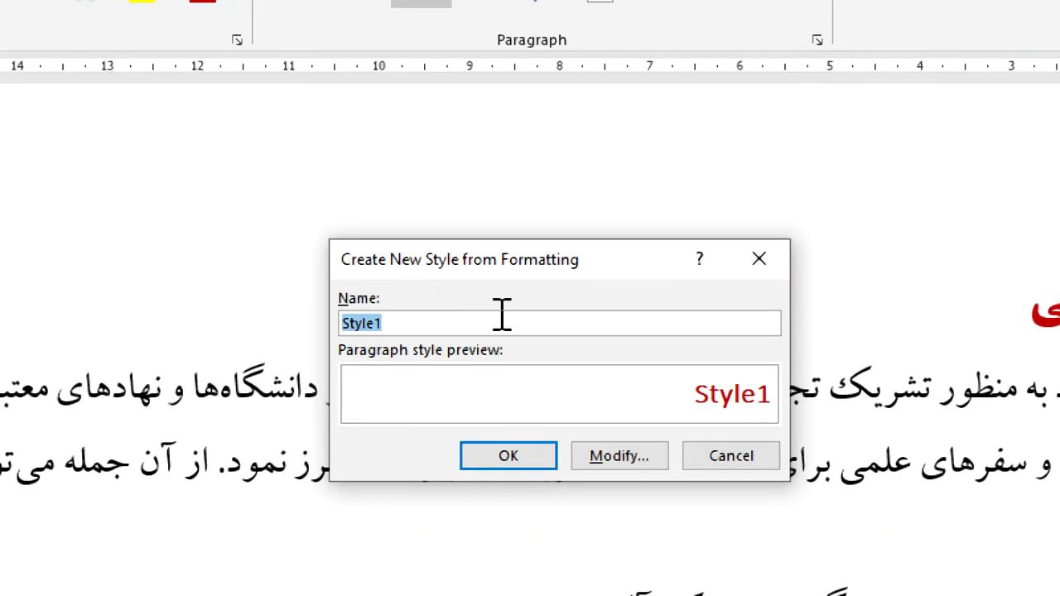
click(469, 323)
key(BackSpace)
key(BackSpace)
key(BackSpace)
text(tle)
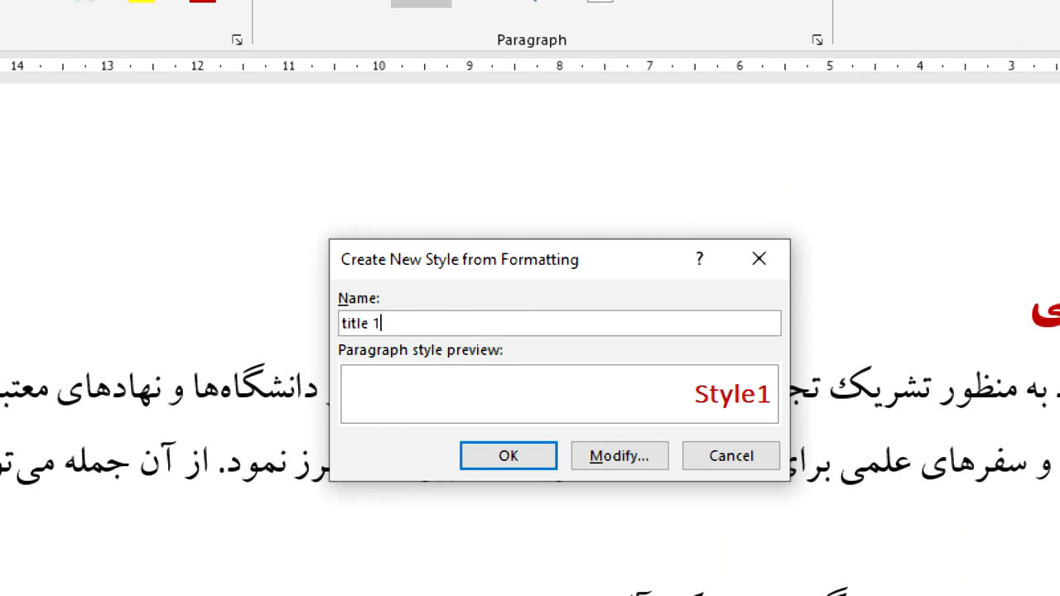
key(Return)
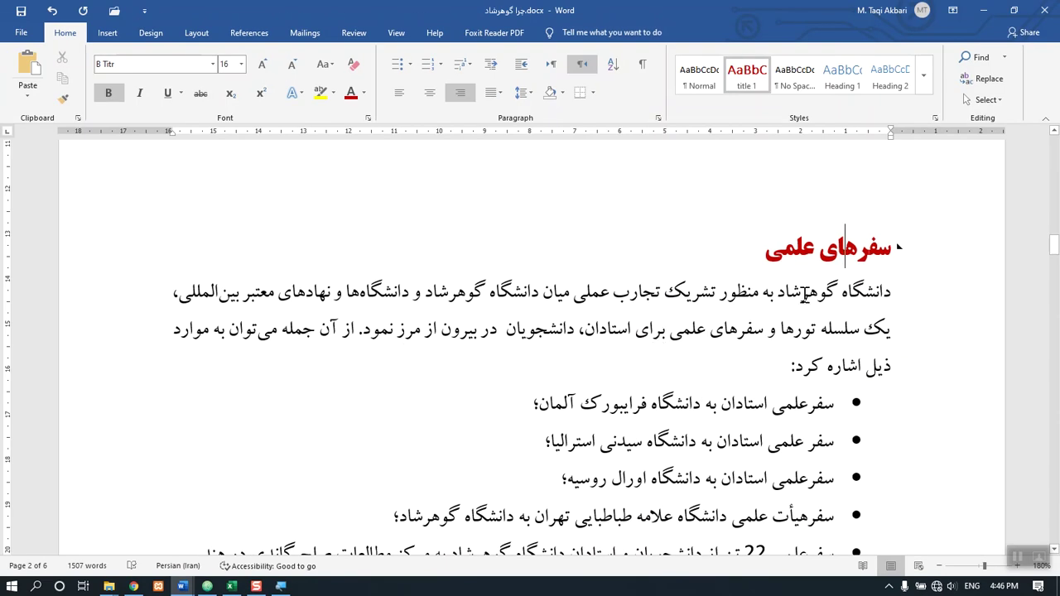
Scroll down through the body text to page 4.
click(818, 274)
scroll(818, 274, down, 5)
scroll(817, 272, down, 5)
scroll(817, 273, down, 1)
scroll(816, 273, down, 1)
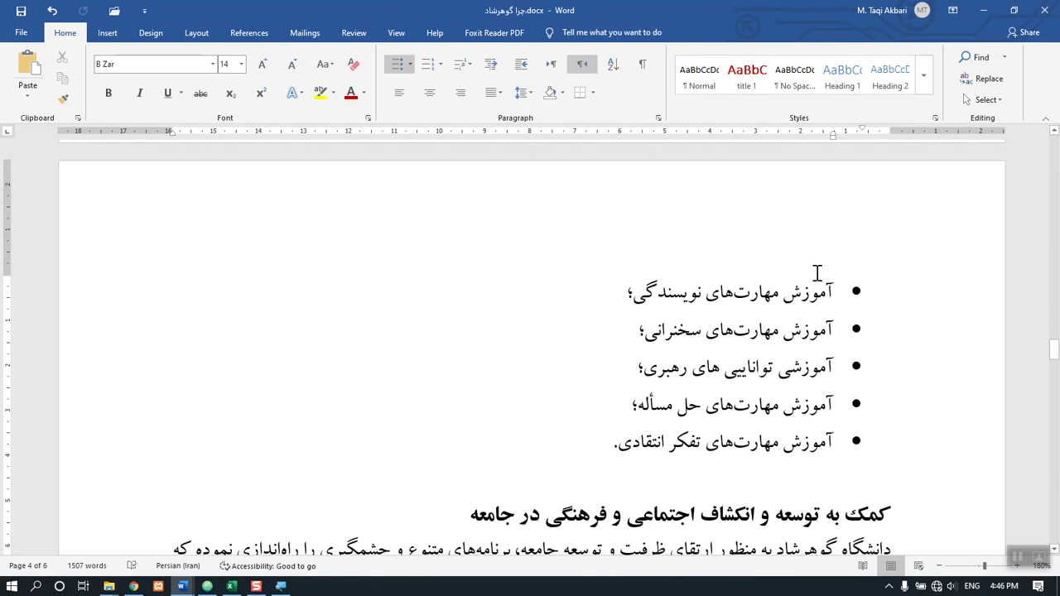
scroll(812, 274, down, 4)
key(Up)
key(Up)
key(Up)
key(Up)
key(Up)
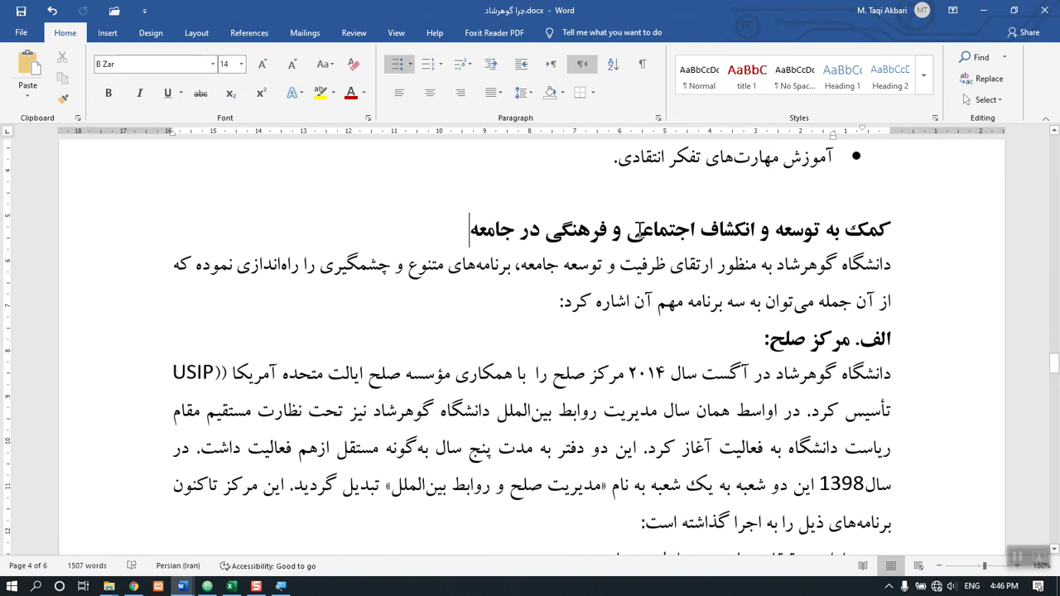
Apply Heading 1, then the title 1 style, to the social and cultural development heading.
drag(461, 230, 912, 236)
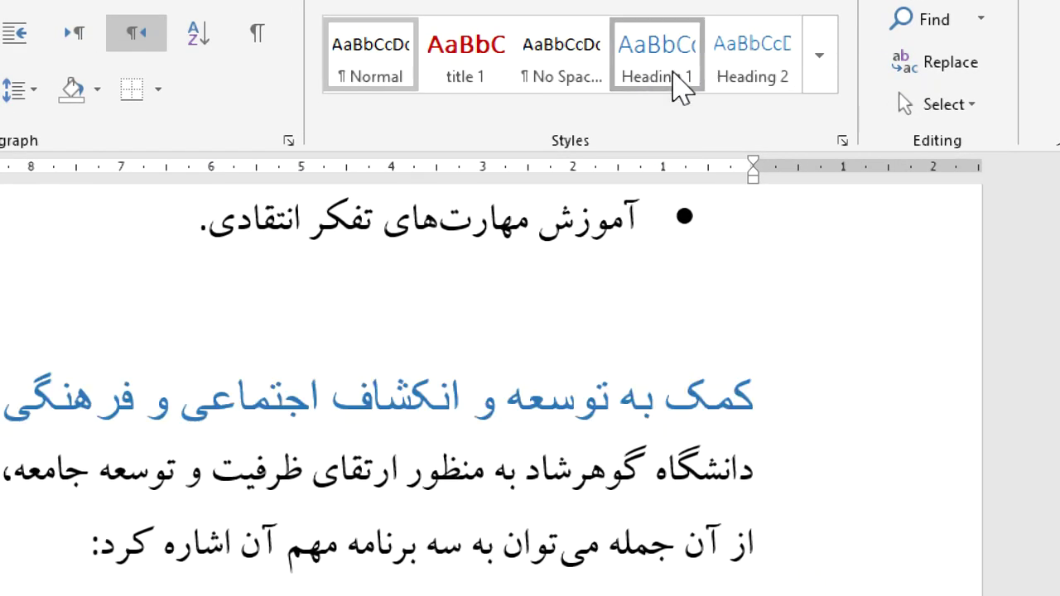
click(673, 72)
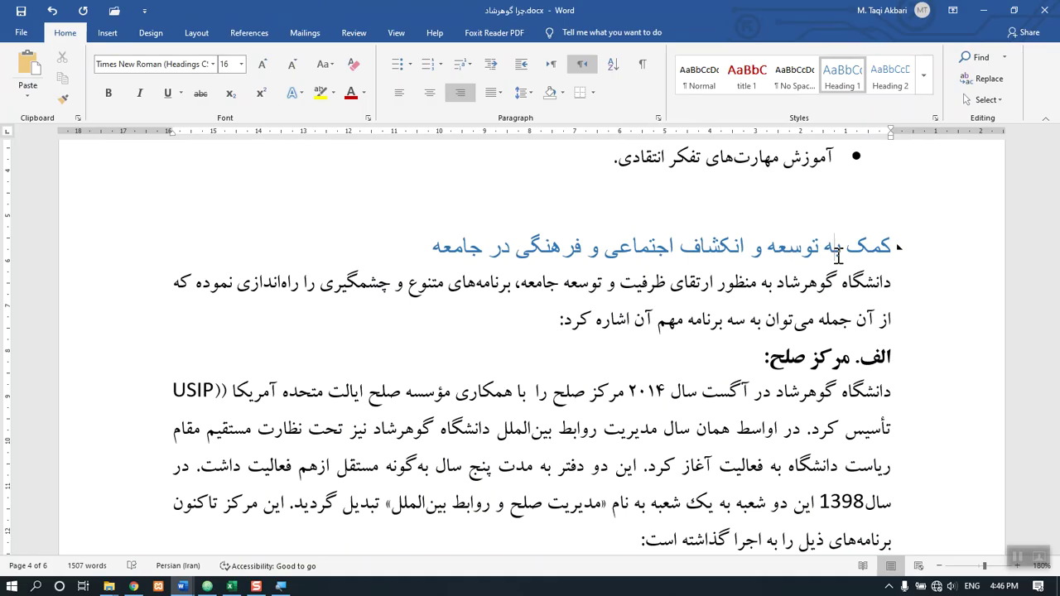
key(ctrl+a)
click(827, 234)
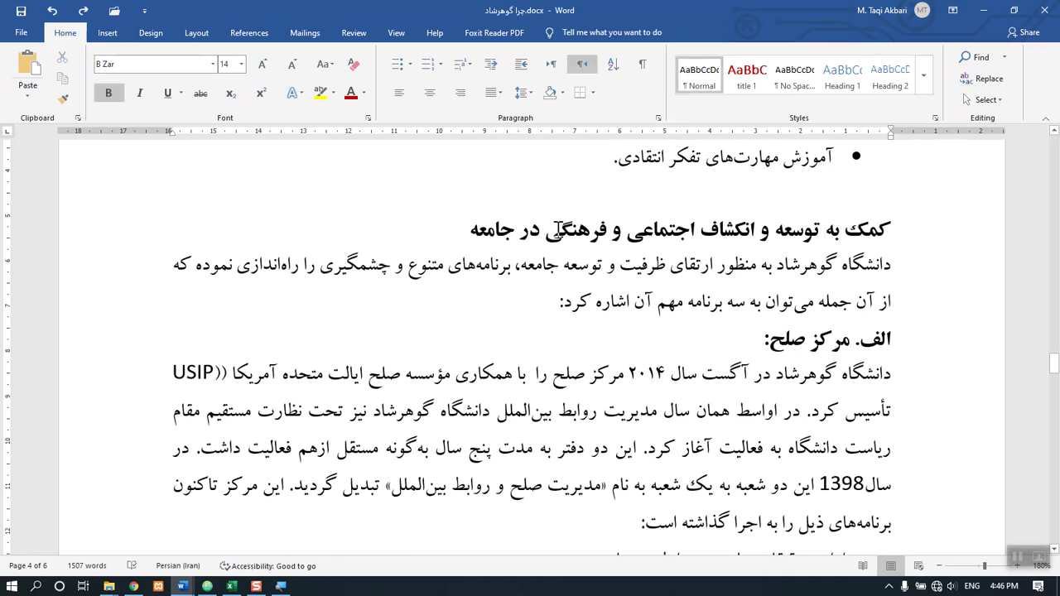
drag(437, 231, 944, 236)
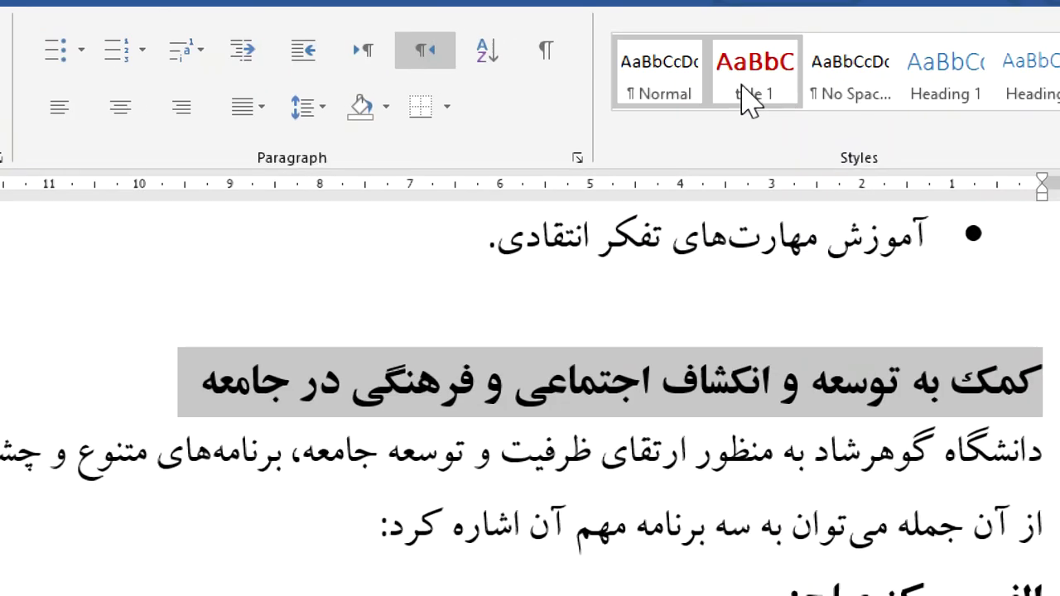
click(750, 98)
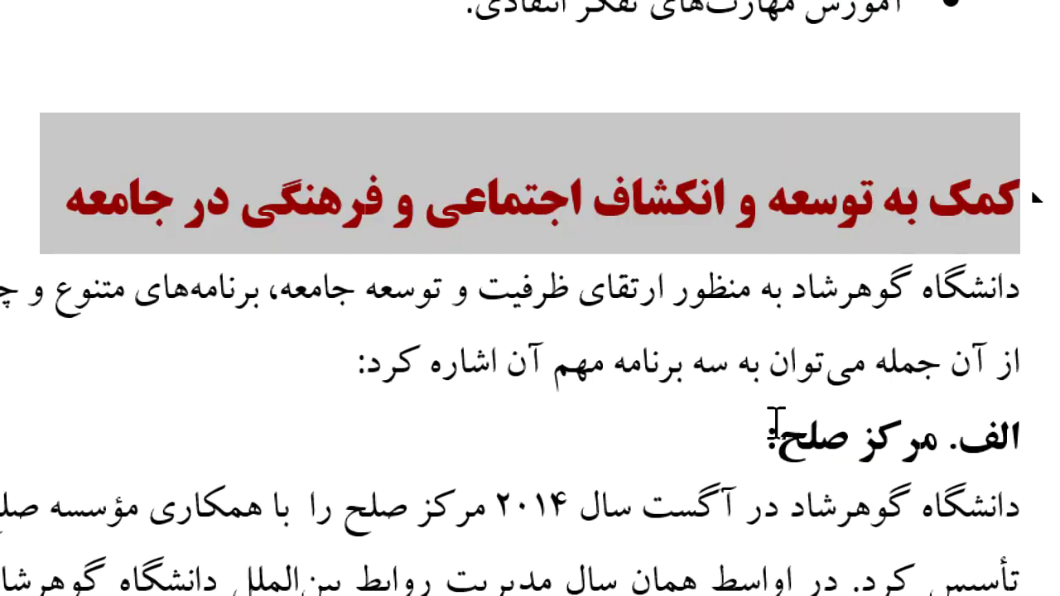
click(719, 235)
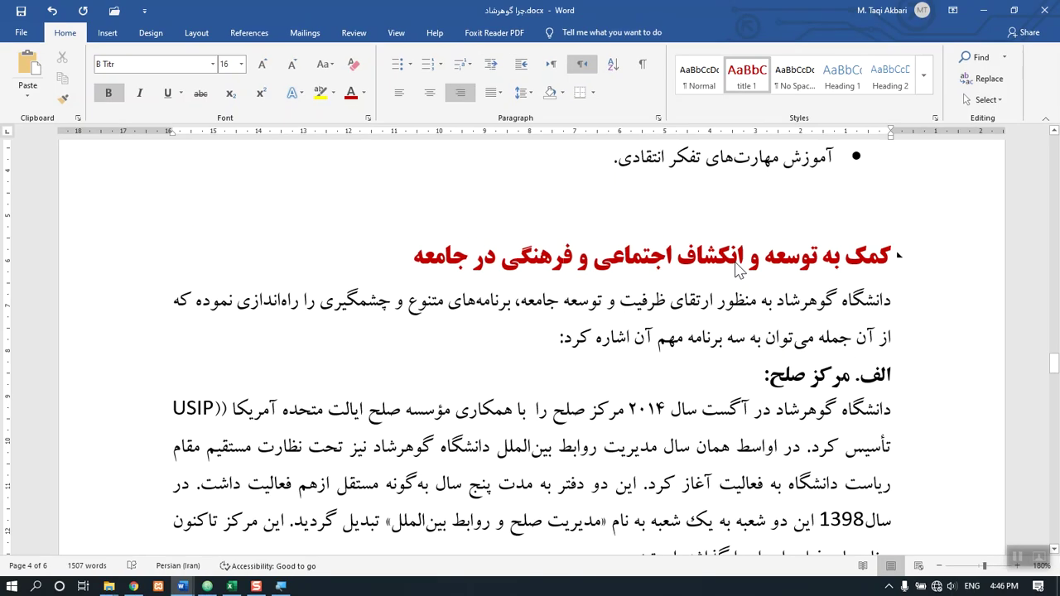
click(694, 254)
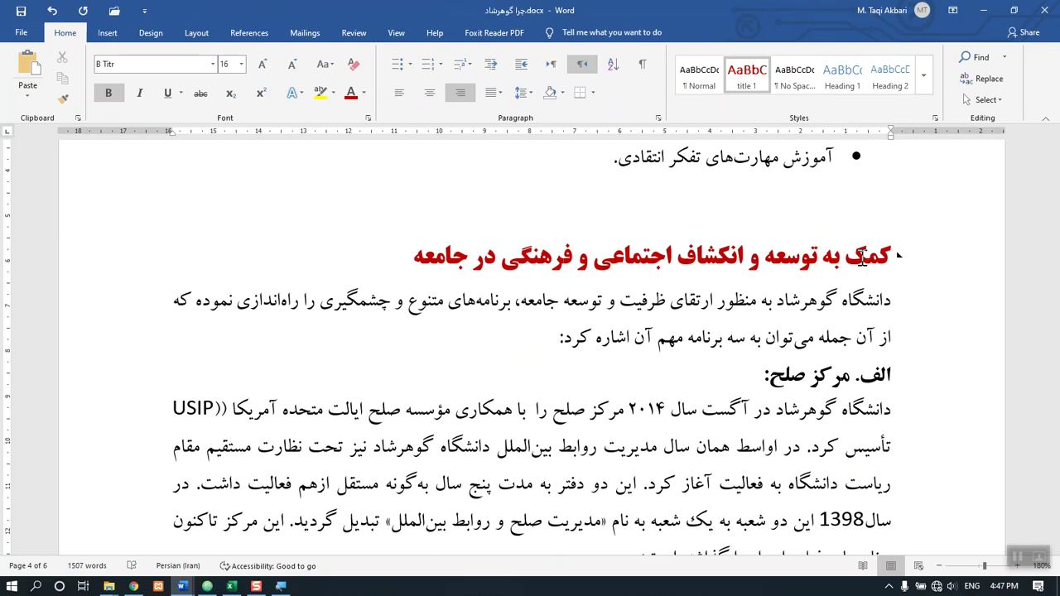
Expand the Home tab's Styles gallery to show every style.
click(926, 75)
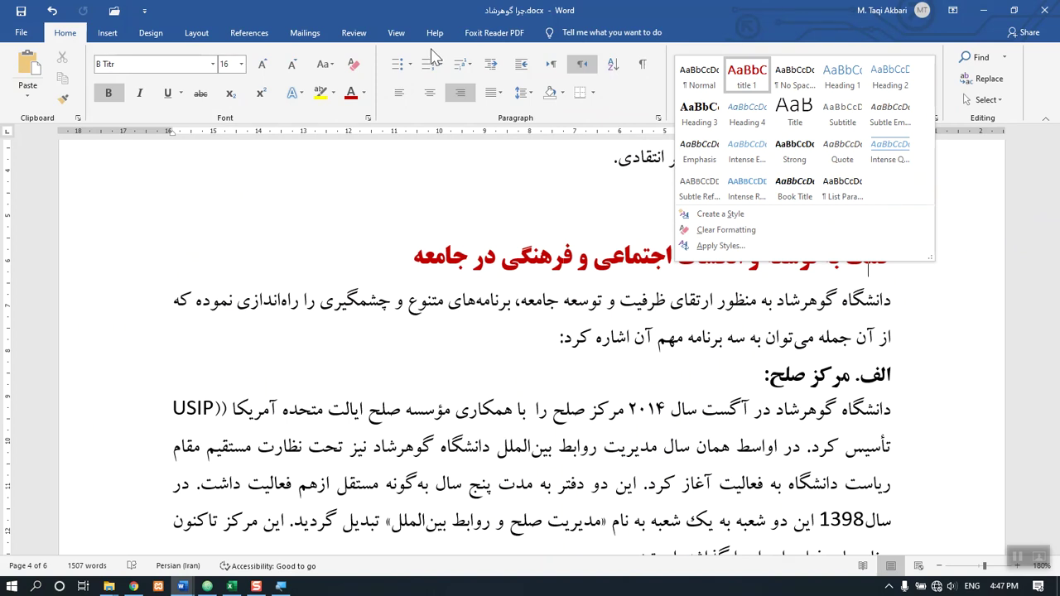
Clear all formatting from the red heading line.
click(523, 310)
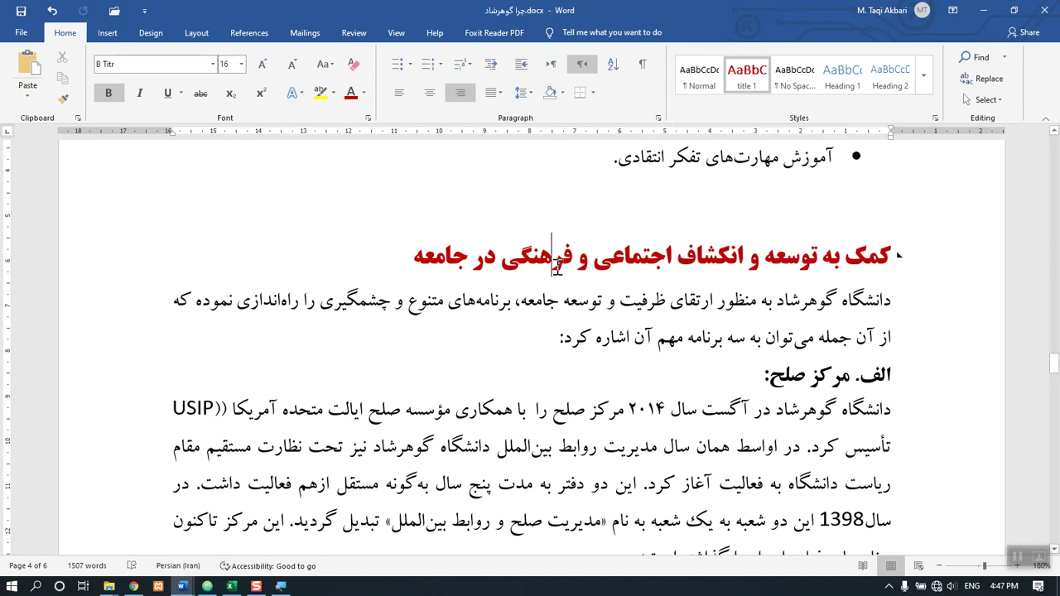
drag(560, 259, 911, 252)
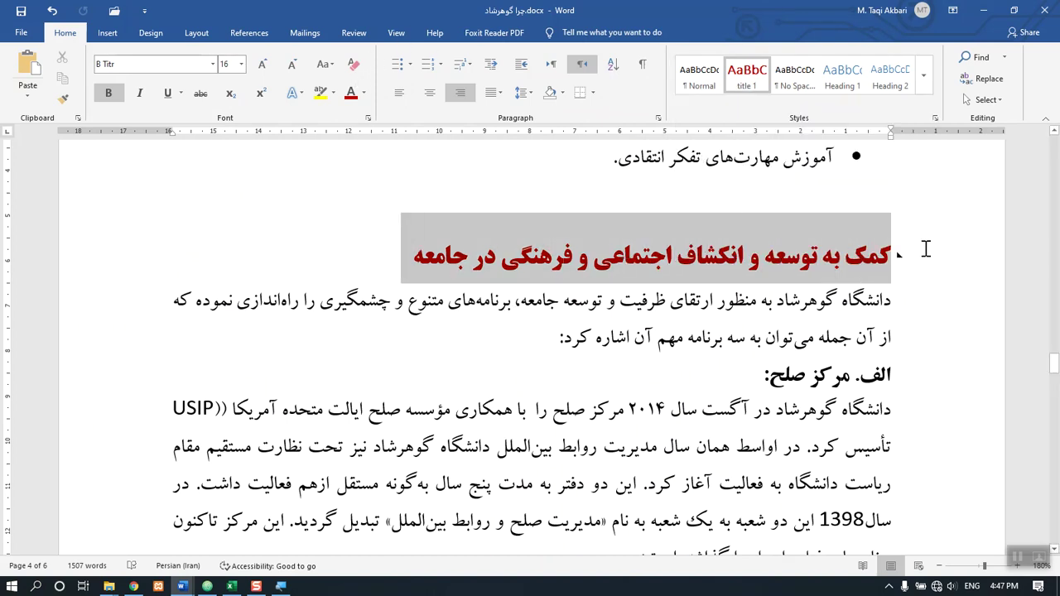
click(924, 93)
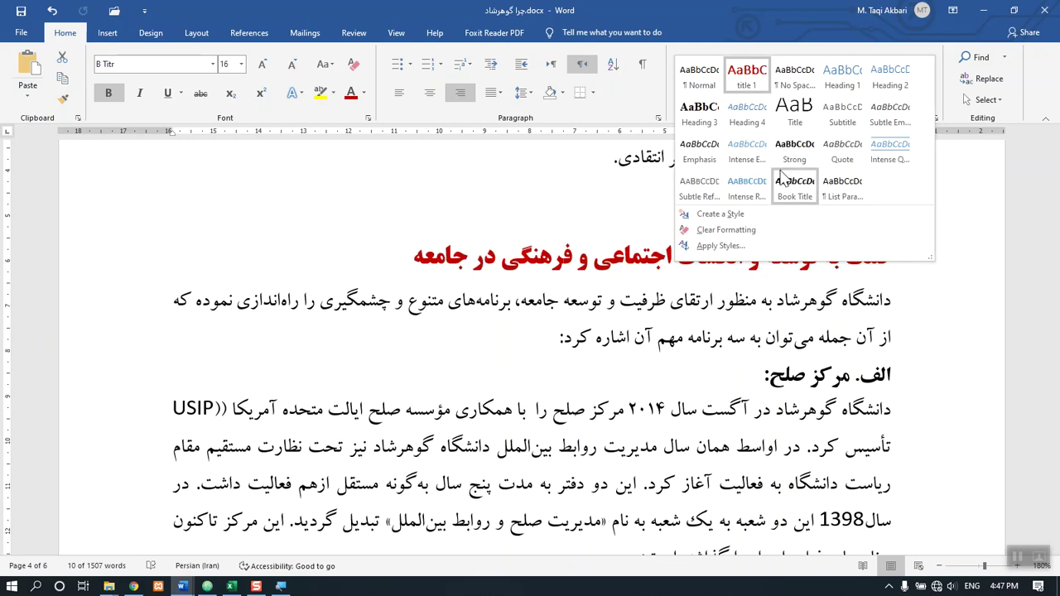
click(740, 232)
click(622, 224)
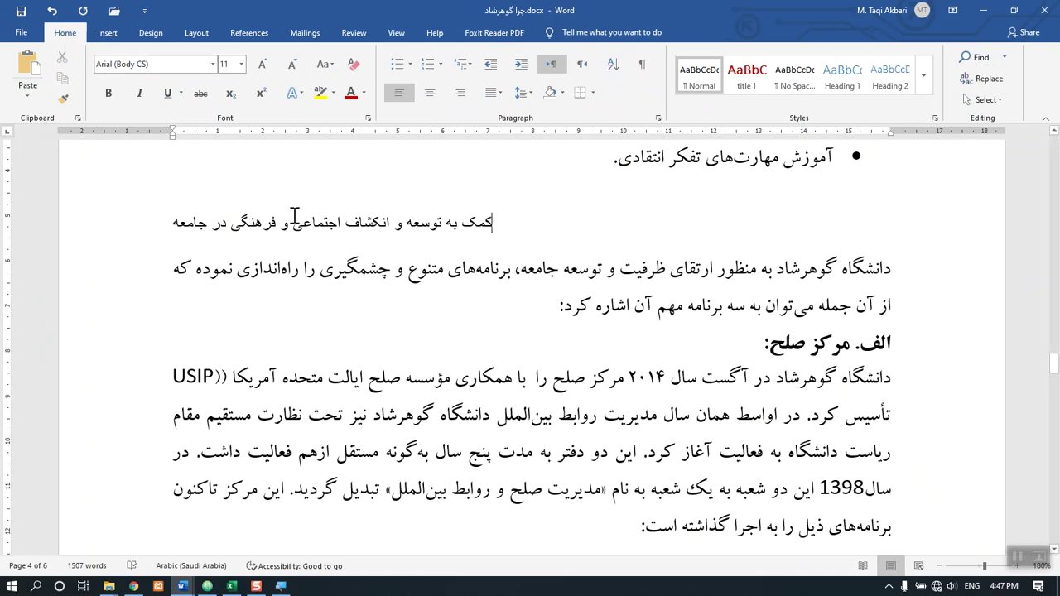
Restore the heading's red title 1 look and scroll on toward page 5.
drag(392, 232, 820, 231)
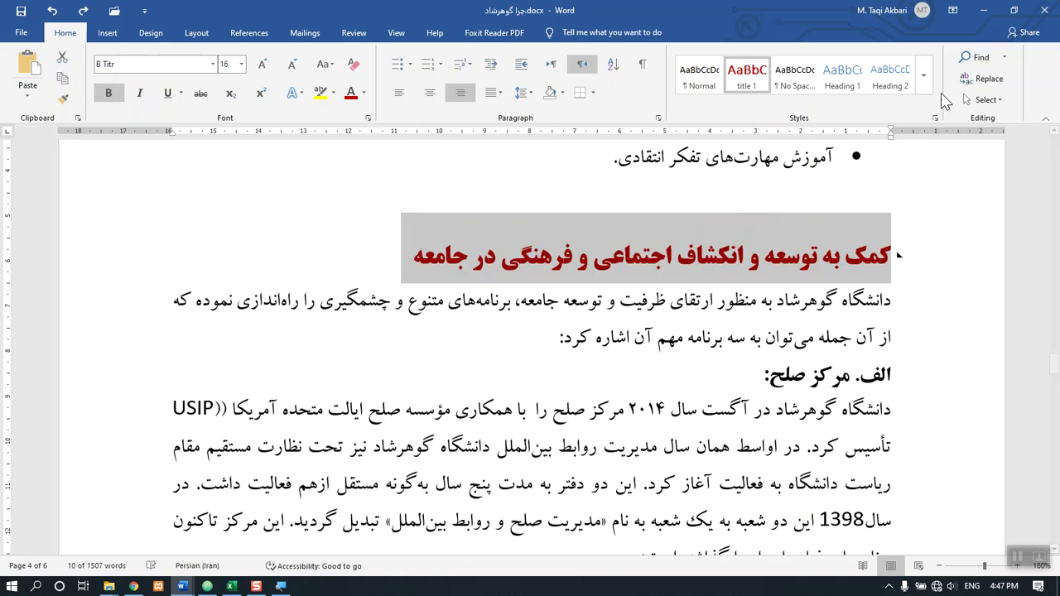
click(924, 75)
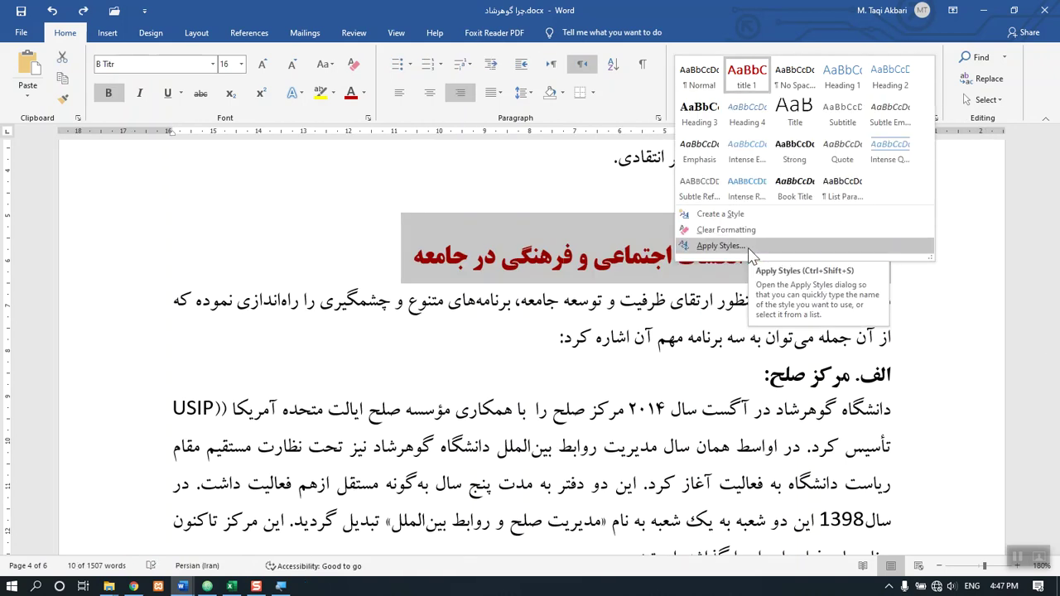
click(671, 306)
click(671, 307)
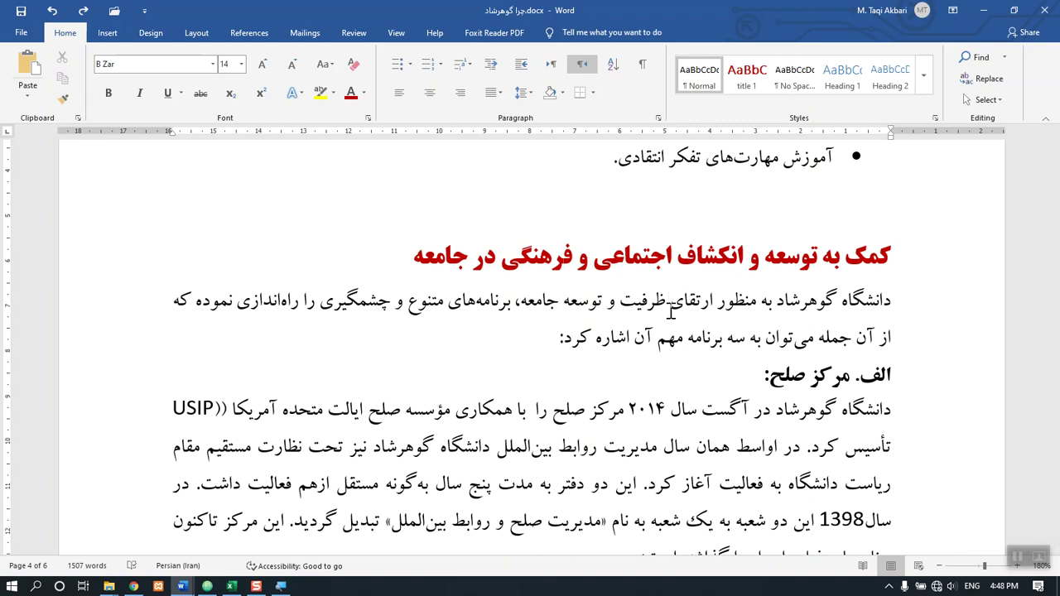
scroll(671, 311, down, 5)
Apply the title 1 style to the مرکز کاریابی heading via the Apply Styles panel.
scroll(671, 310, down, 5)
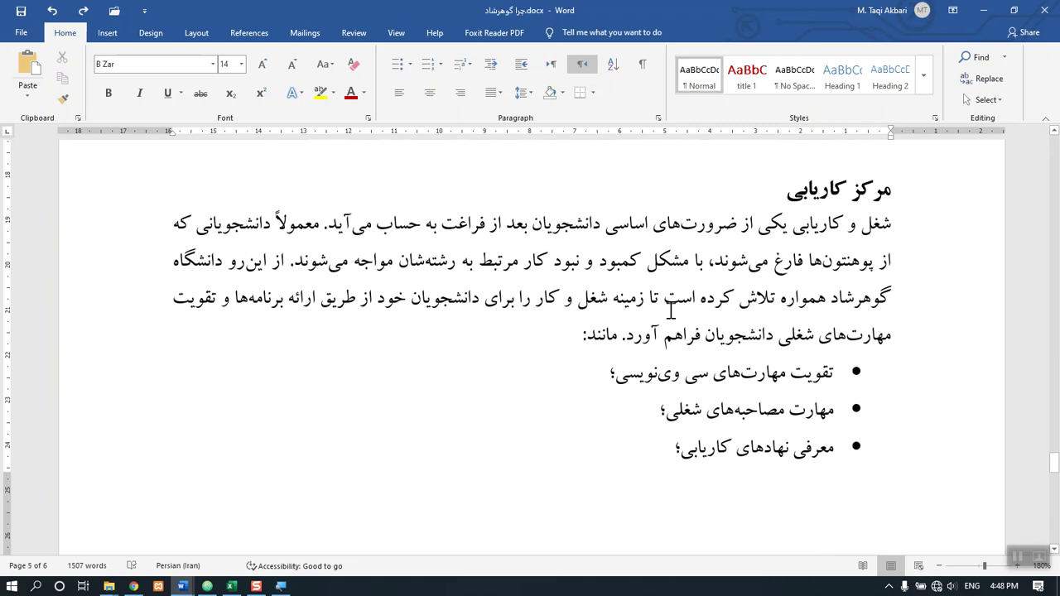
click(847, 189)
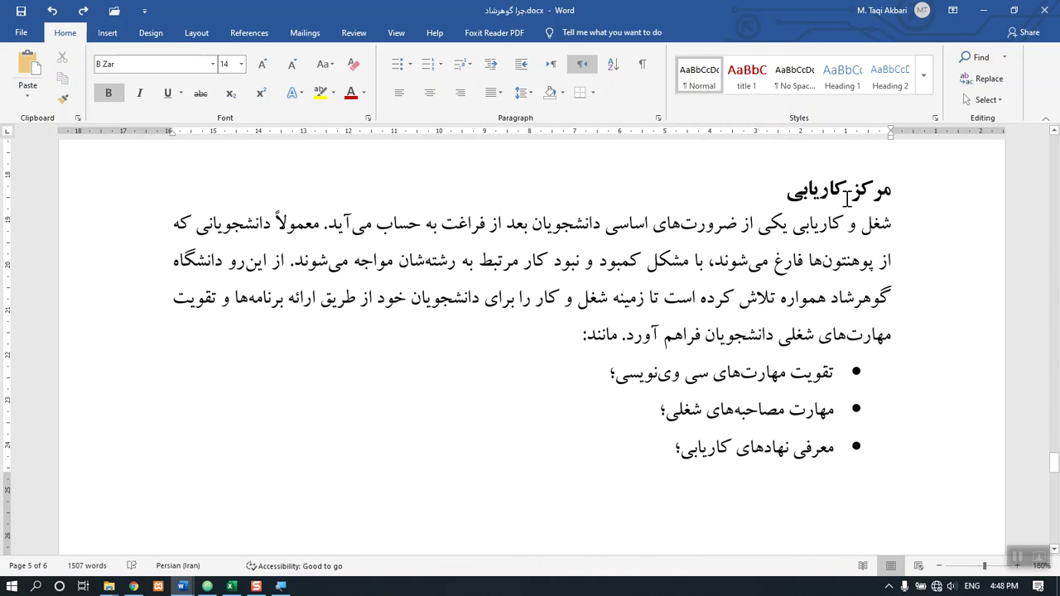
click(927, 83)
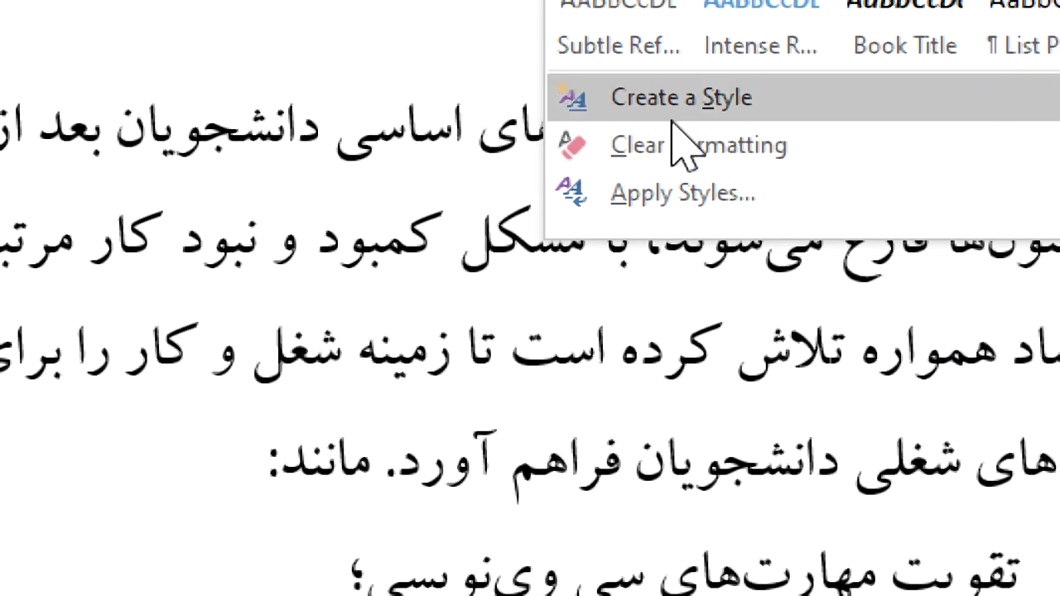
click(721, 196)
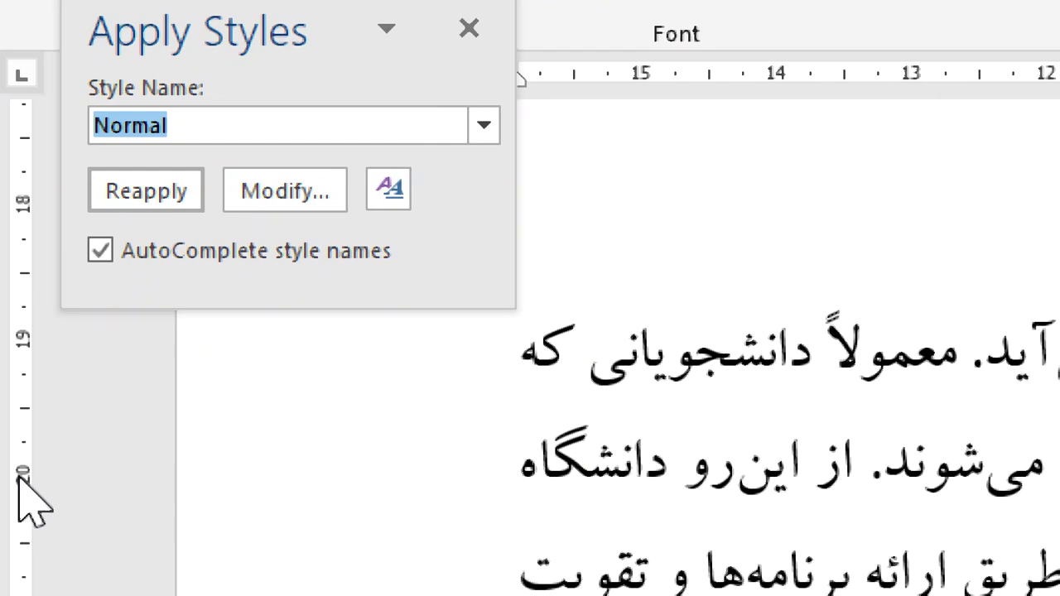
click(494, 131)
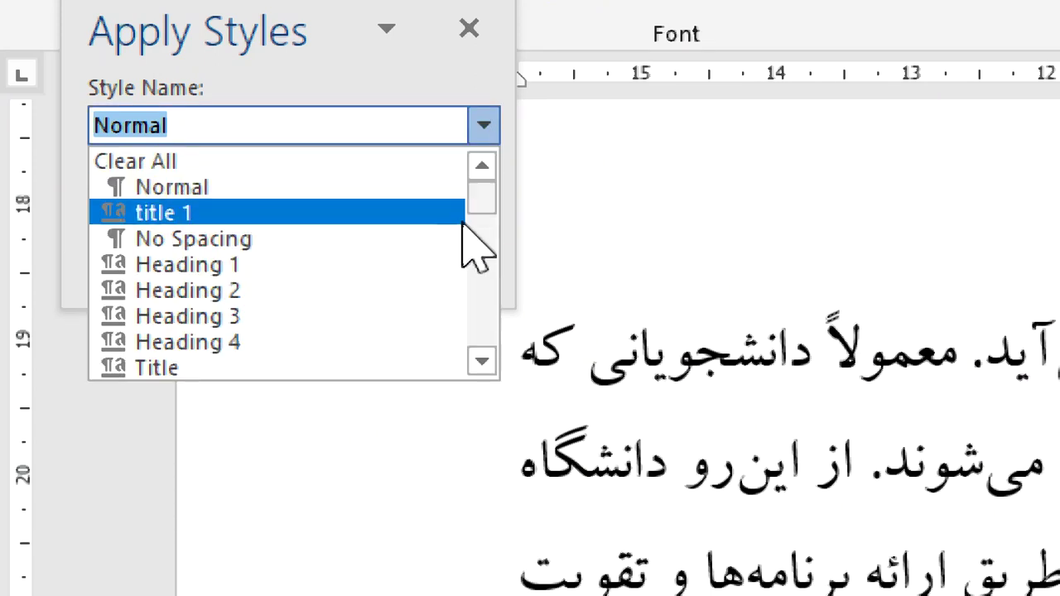
mouse_move(482, 196)
mouse_down()
mouse_move(478, 298)
mouse_move(478, 211)
mouse_up()
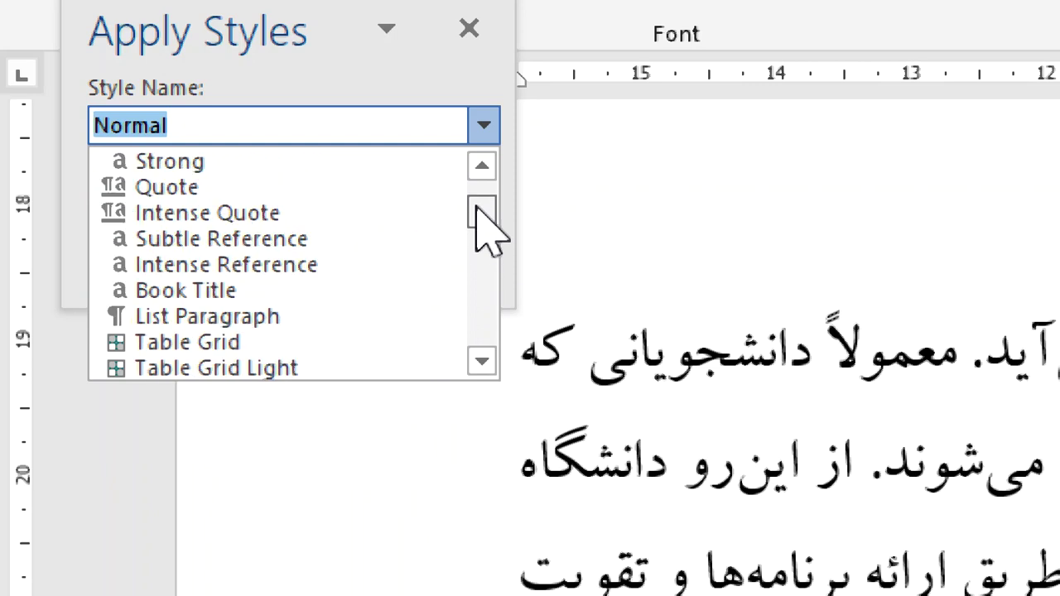
mouse_move(477, 207)
mouse_down()
mouse_move(470, 222)
mouse_move(473, 194)
mouse_move(478, 343)
mouse_move(483, 184)
mouse_up()
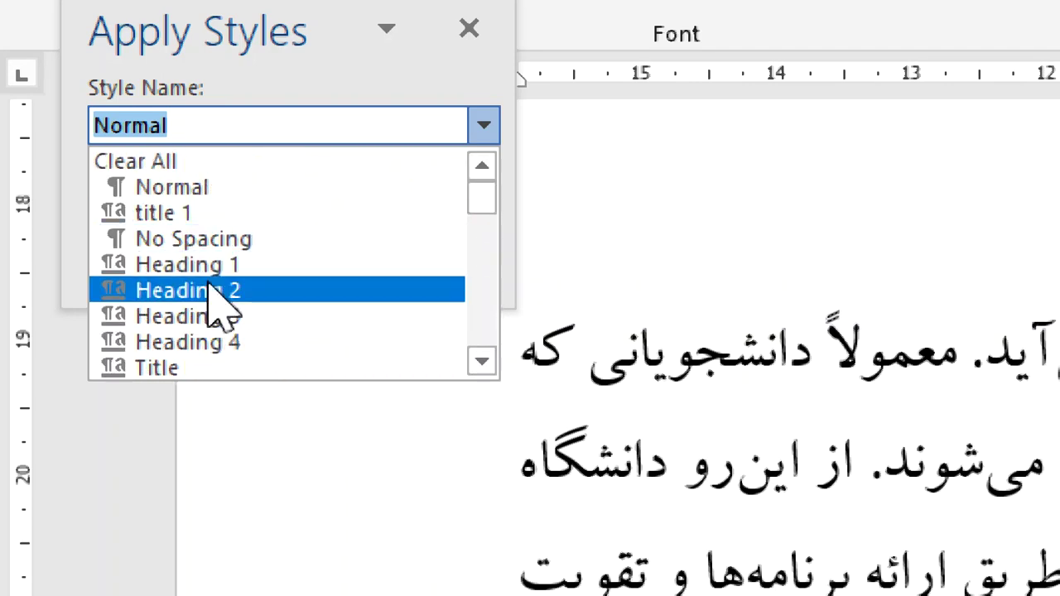
click(207, 373)
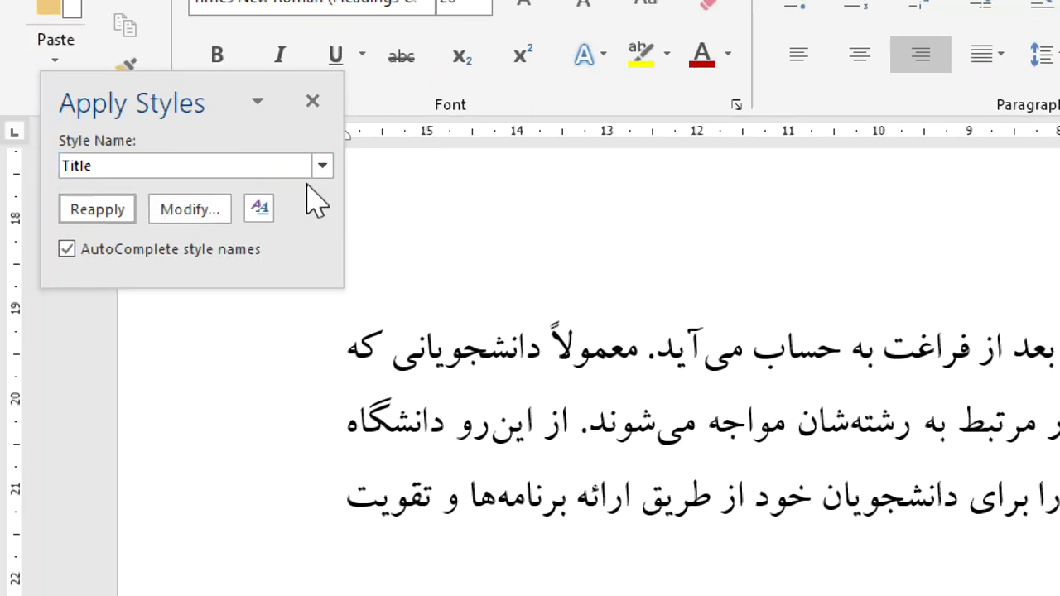
click(322, 166)
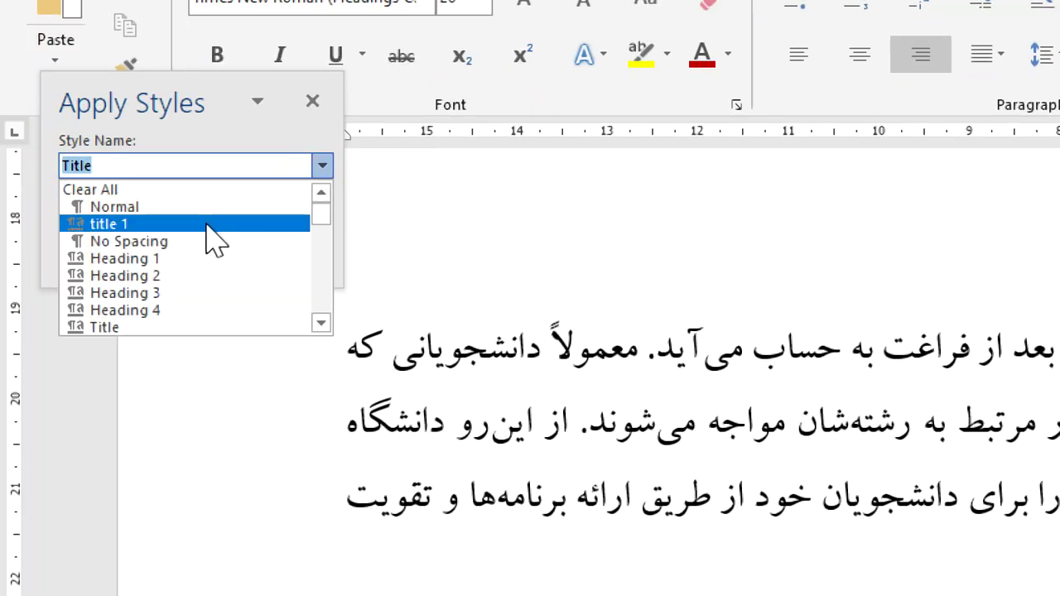
click(207, 224)
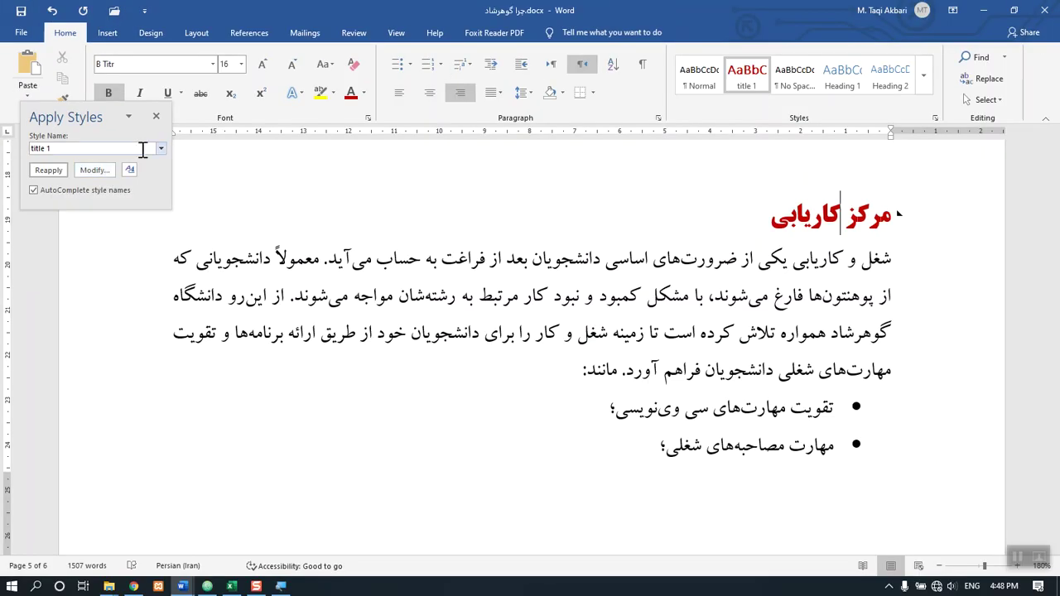
Apply the Plain Table 3 style to the heading.
click(161, 148)
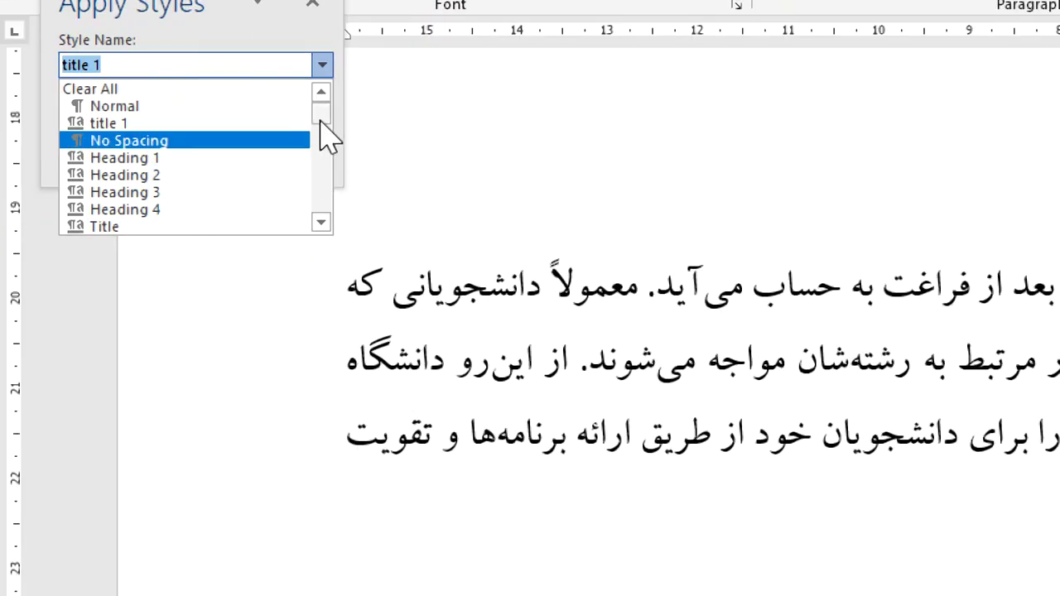
click(322, 137)
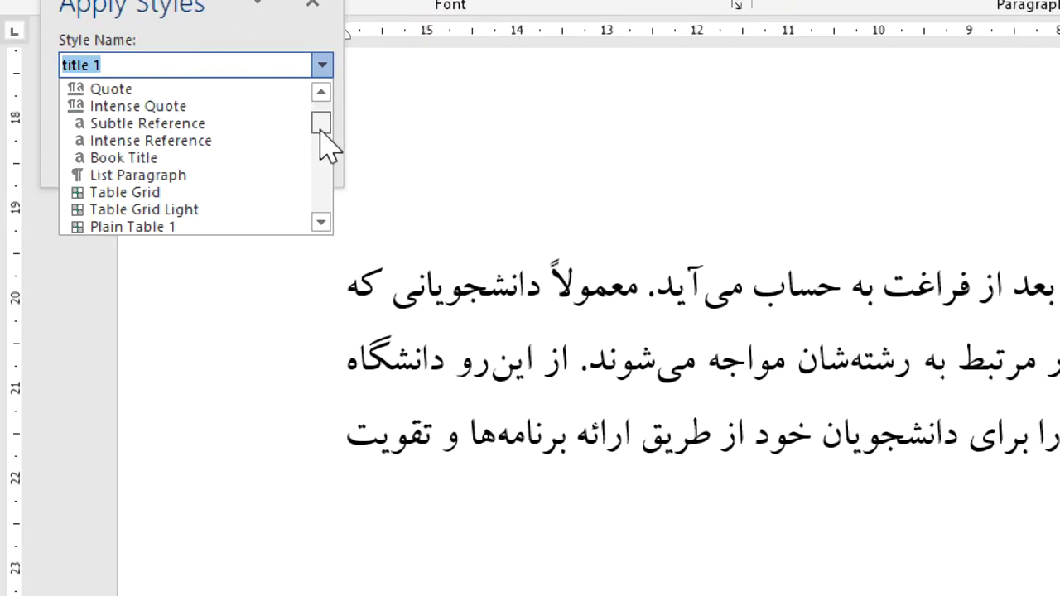
drag(322, 137, 323, 147)
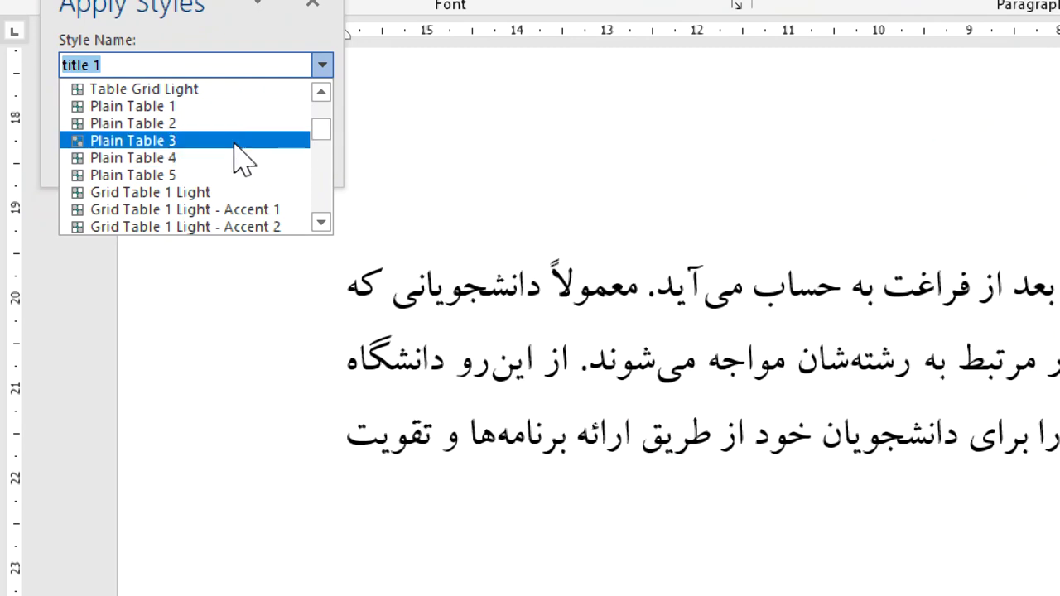
key(Escape)
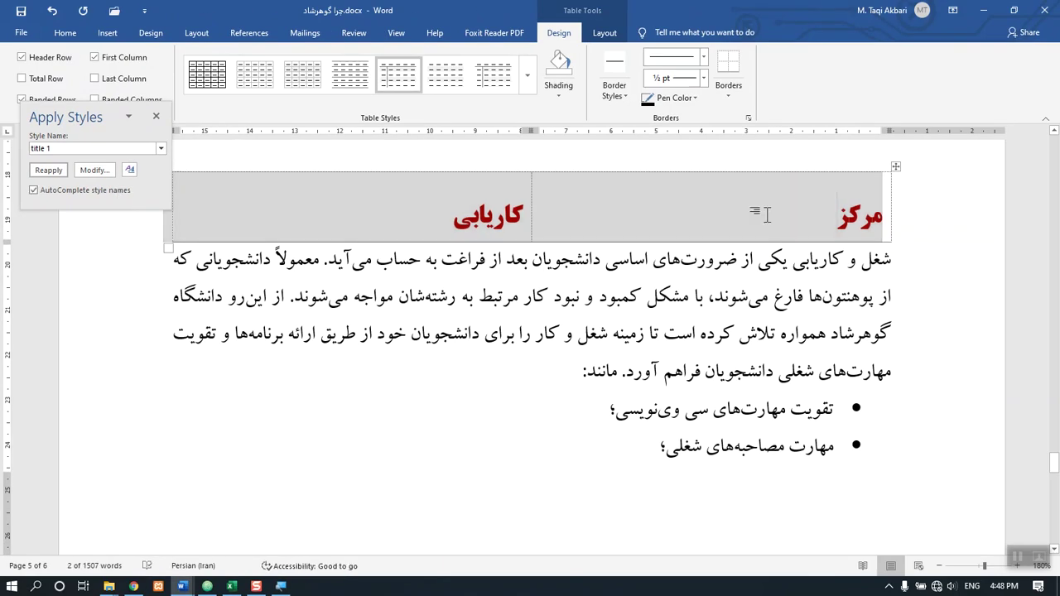
Close the Apply Styles panel and undo the Plain Table 3 conversion of مرکز کاریابی.
click(766, 215)
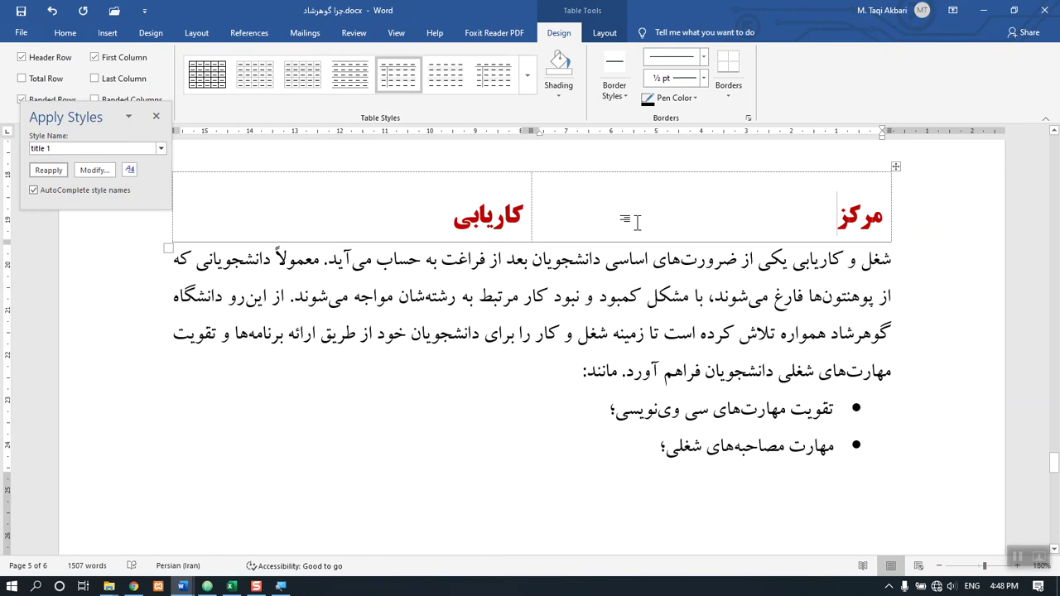
click(471, 222)
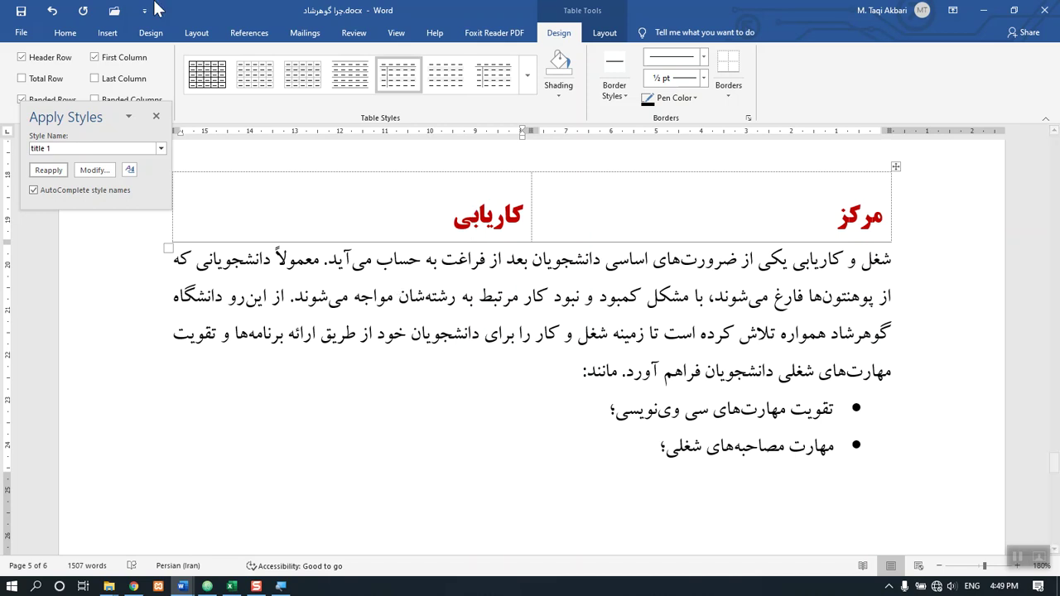
click(155, 116)
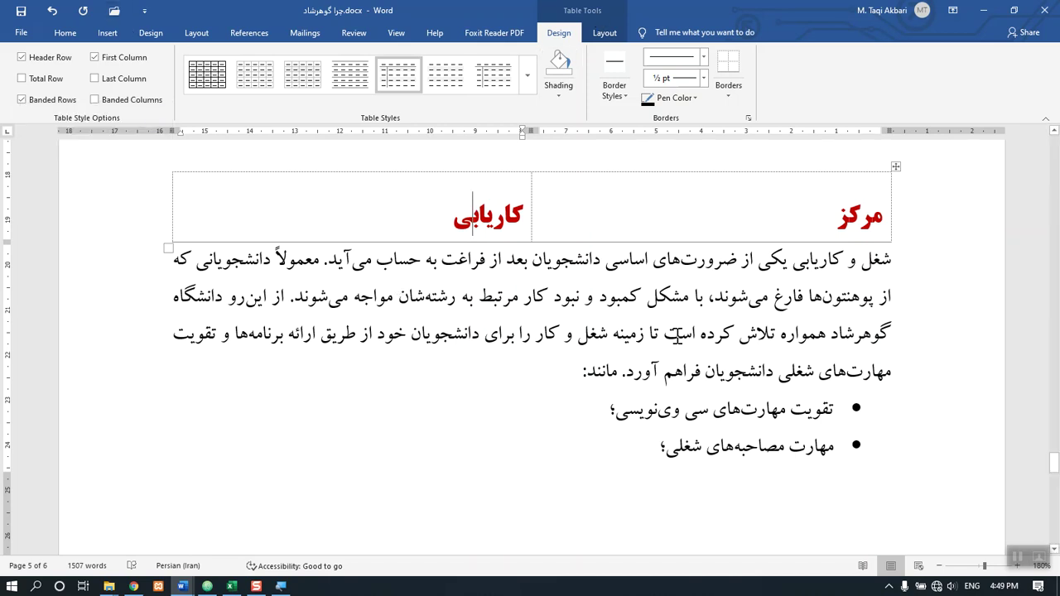
key(ctrl+z)
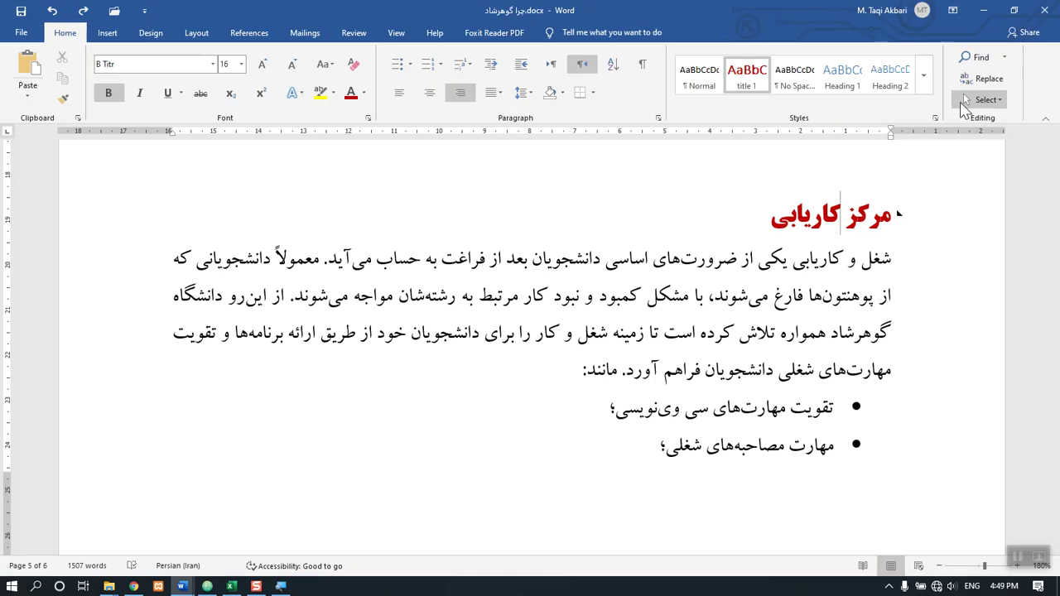
Jump to the top of the document with Ctrl+Page Up and open the Navigation search pane.
scroll(826, 296, up, 5)
click(820, 309)
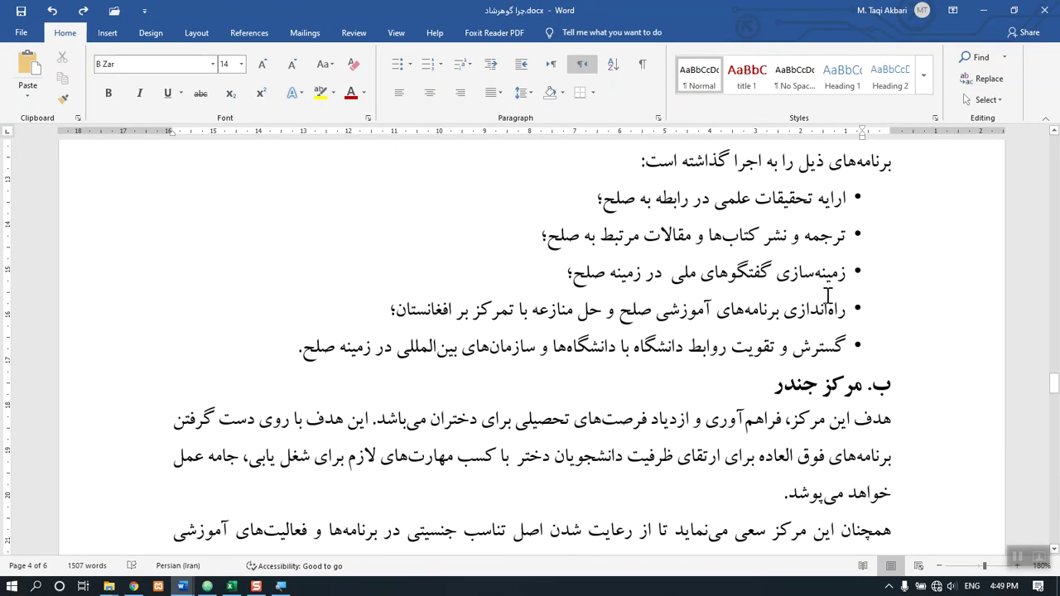
key(ctrl+Page_Up)
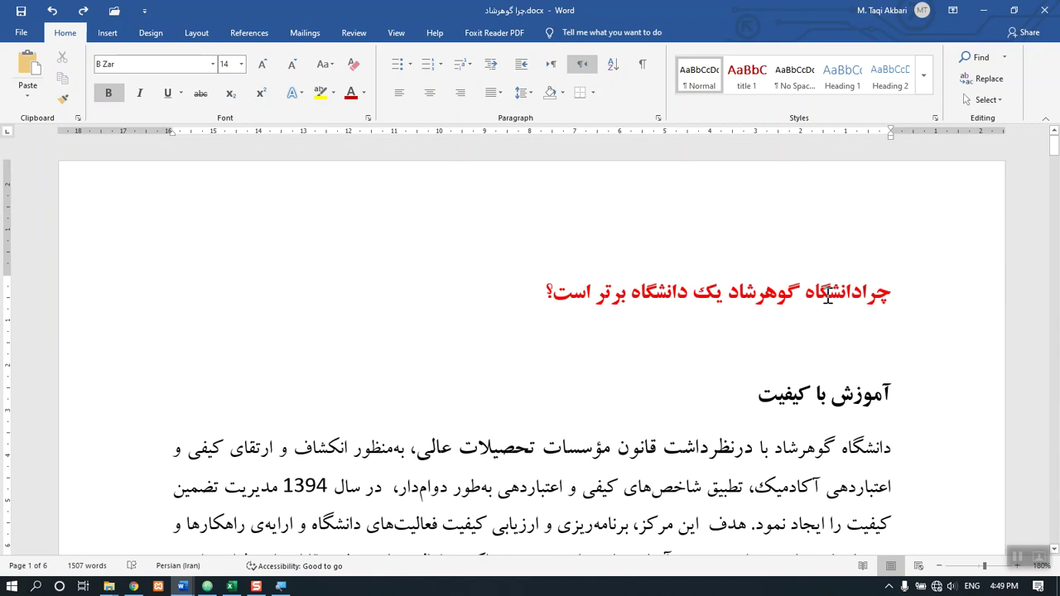
click(854, 447)
scroll(853, 448, down, 5)
click(853, 444)
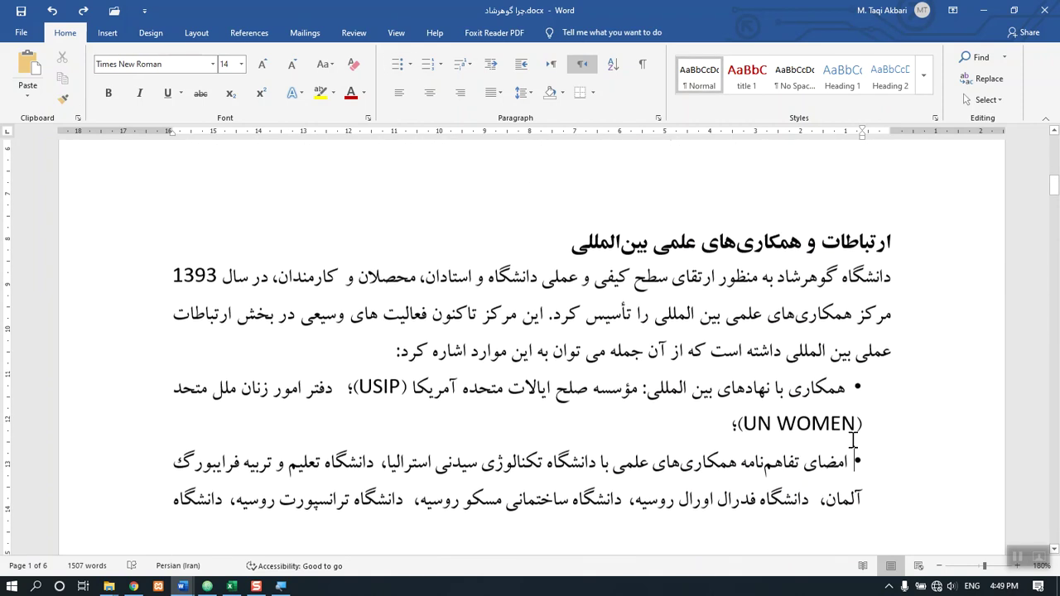
key(ctrl+Page_Up)
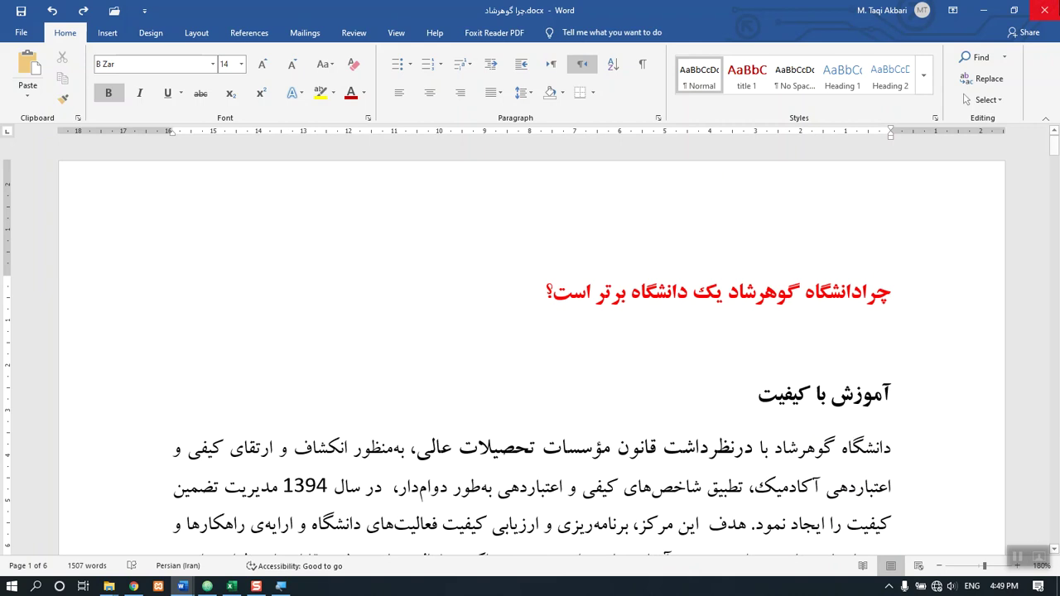
click(981, 60)
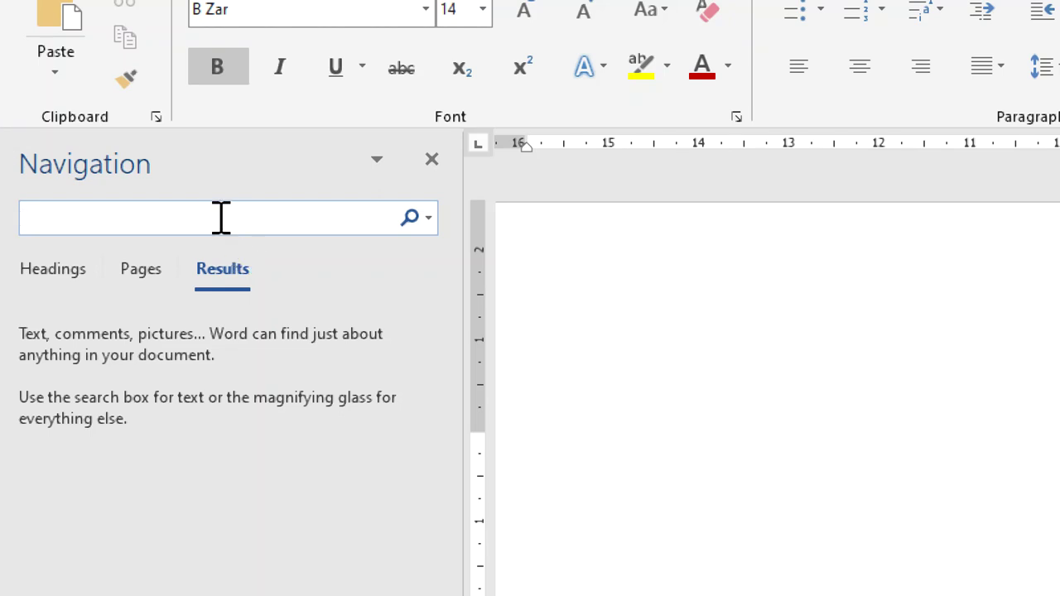
Search for the Persian term '،هرشاد' and jump to its first results.
text(،)
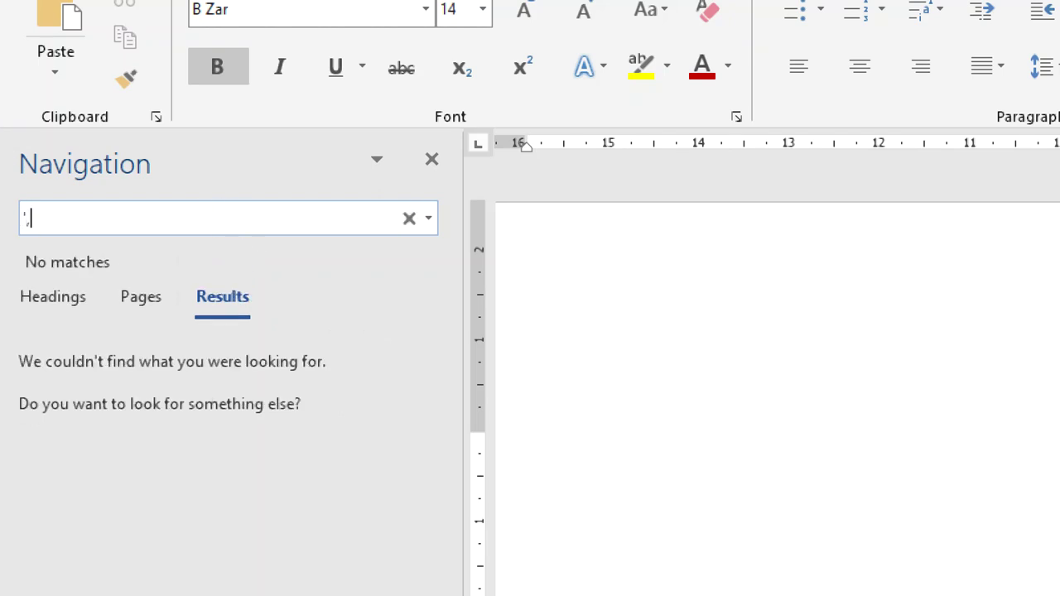
text(هرشاد)
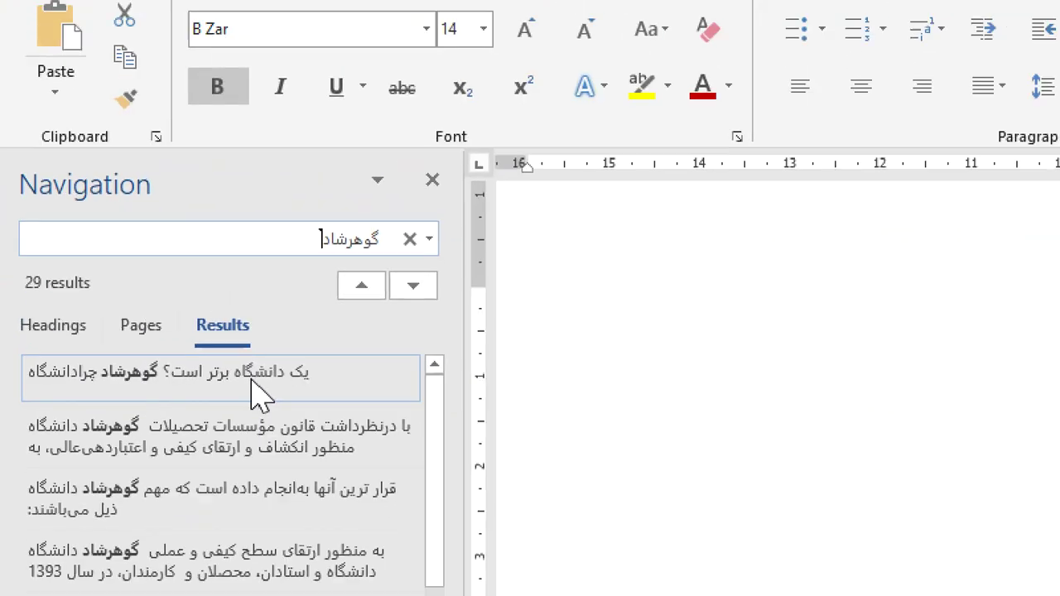
click(127, 241)
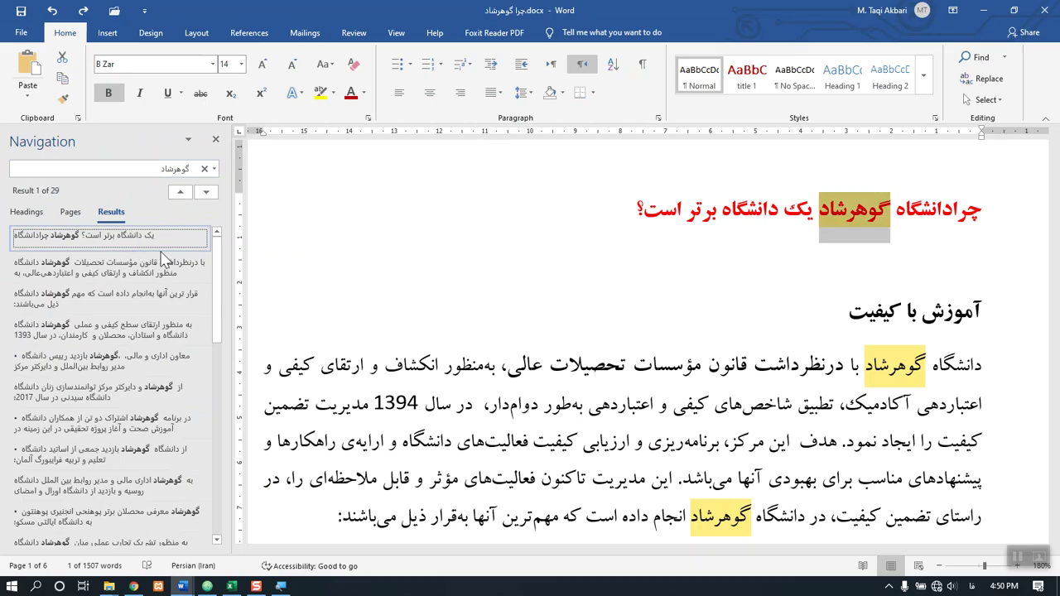
click(166, 264)
click(133, 357)
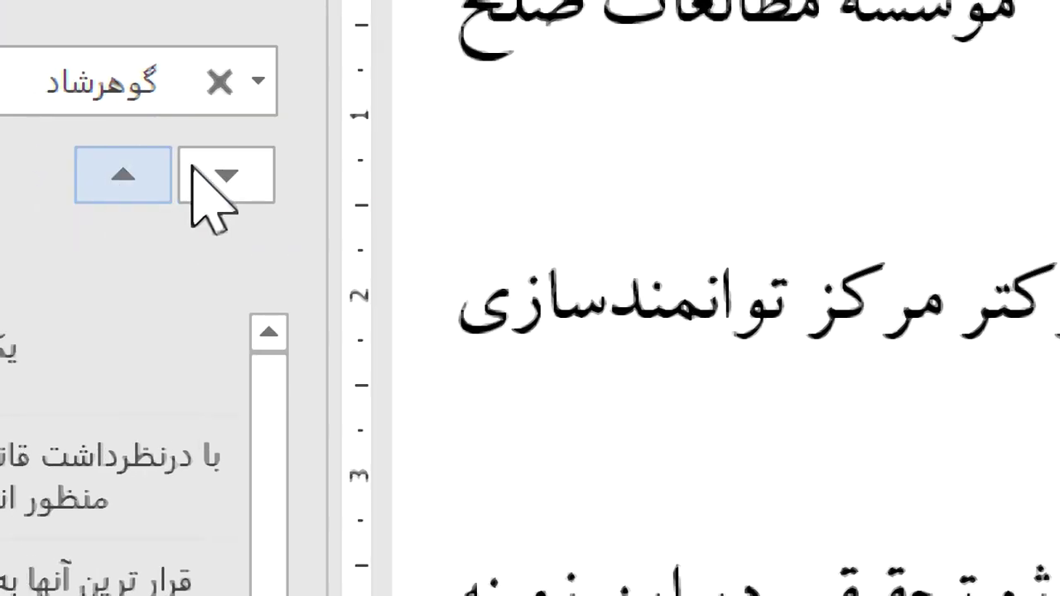
Step forward through the remaining matches of the search term.
click(123, 175)
click(229, 177)
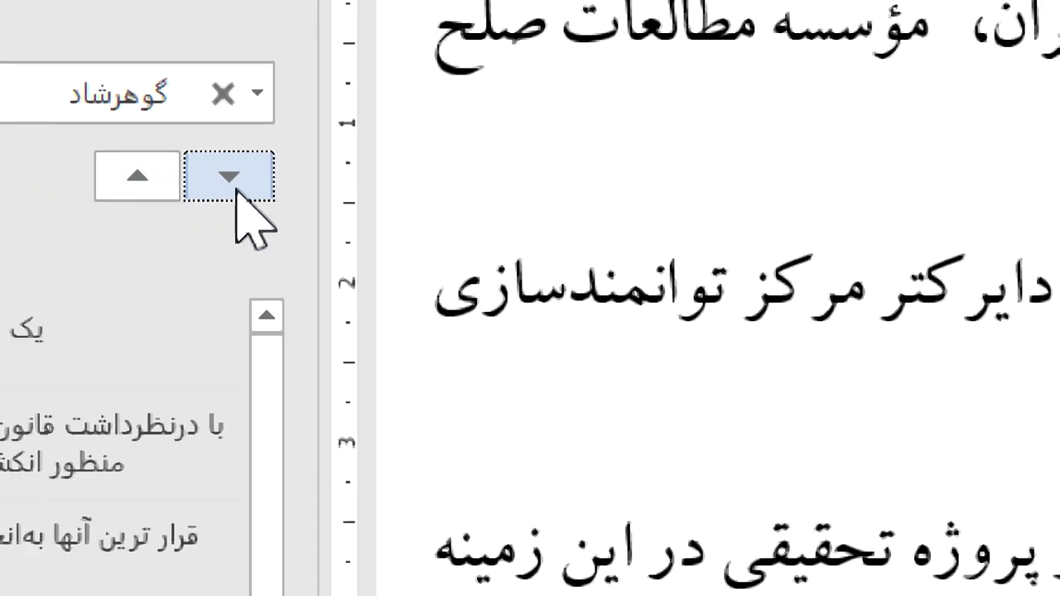
click(238, 193)
click(207, 193)
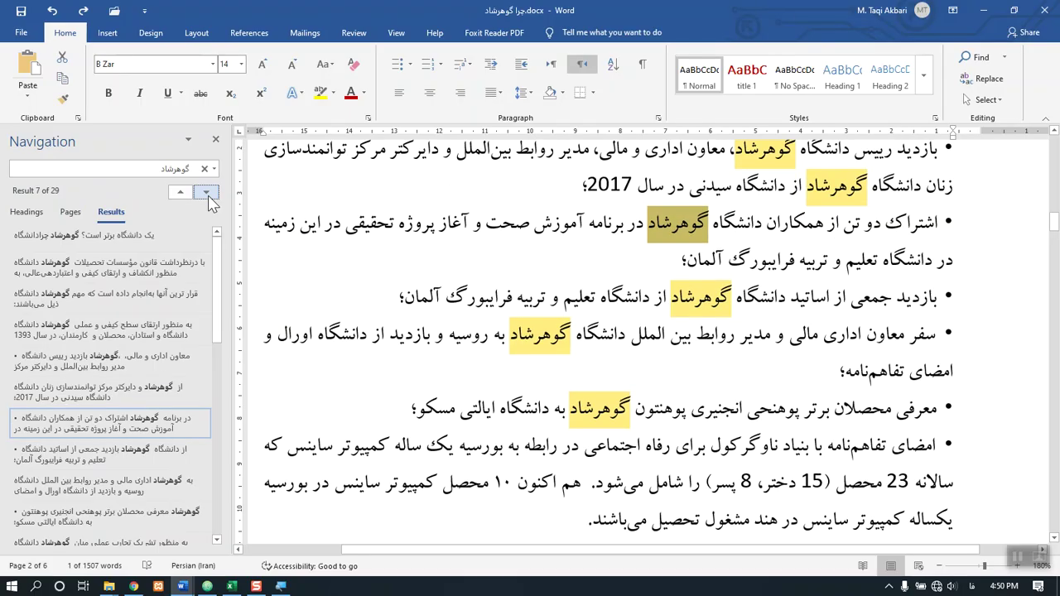
click(207, 193)
click(207, 193)
click(207, 193)
click(207, 193)
click(207, 193)
click(207, 193)
click(207, 193)
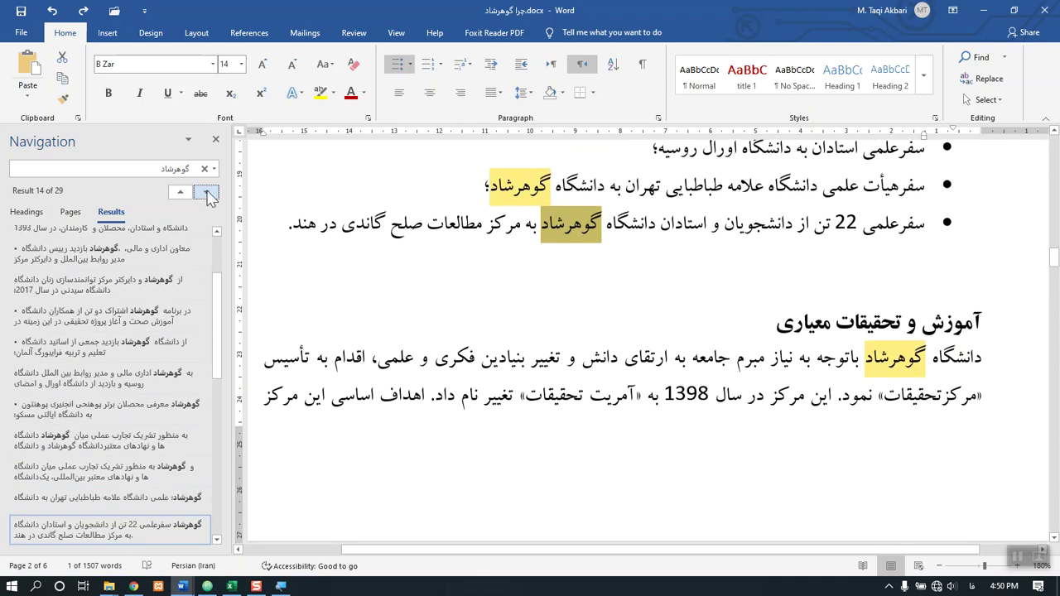
Close the search pane and switch to the Document3 window.
click(214, 142)
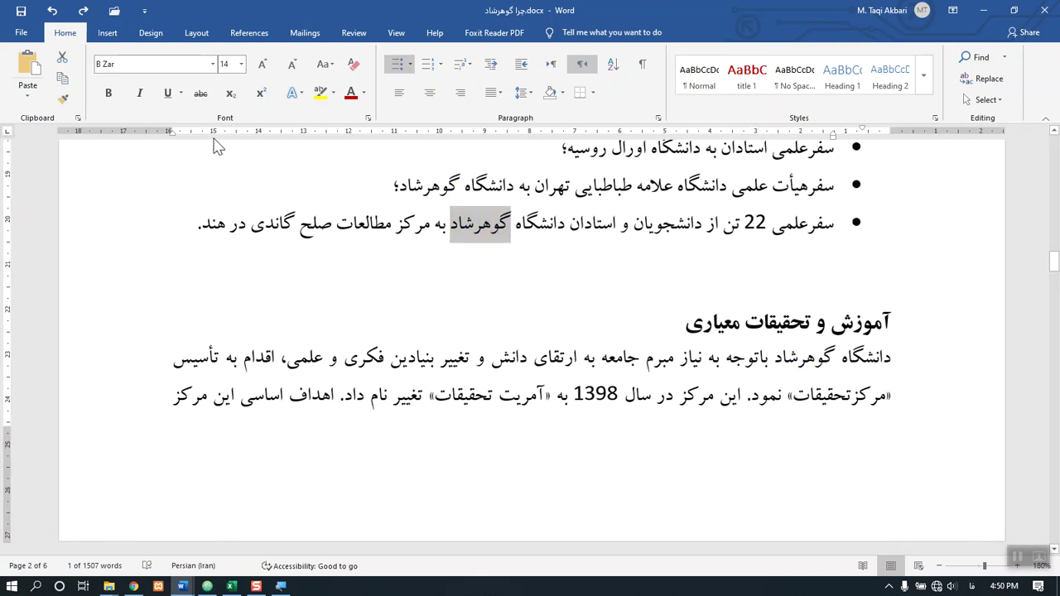
click(257, 217)
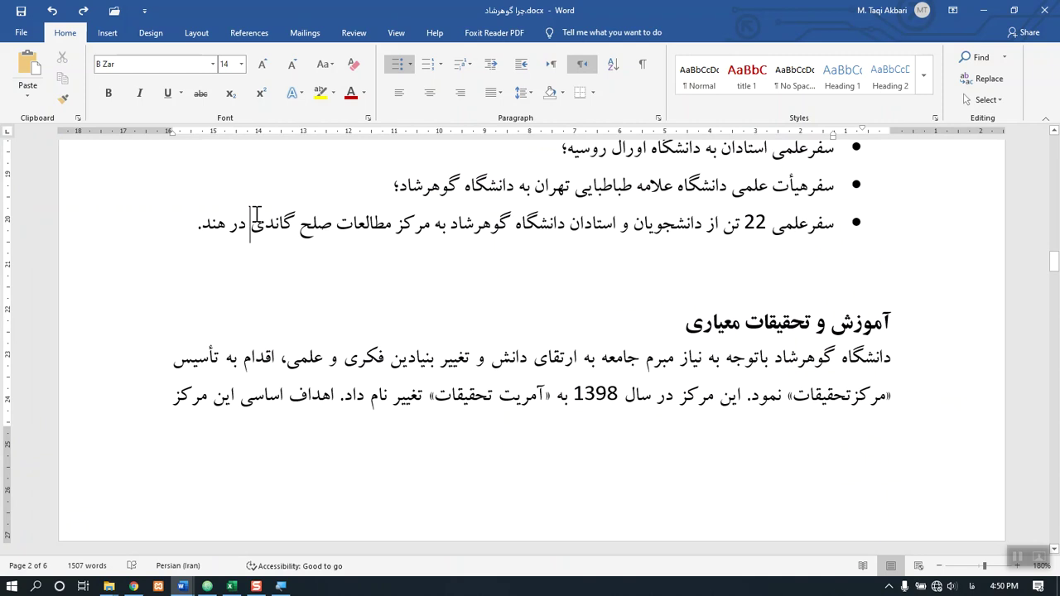
key(alt+Tab)
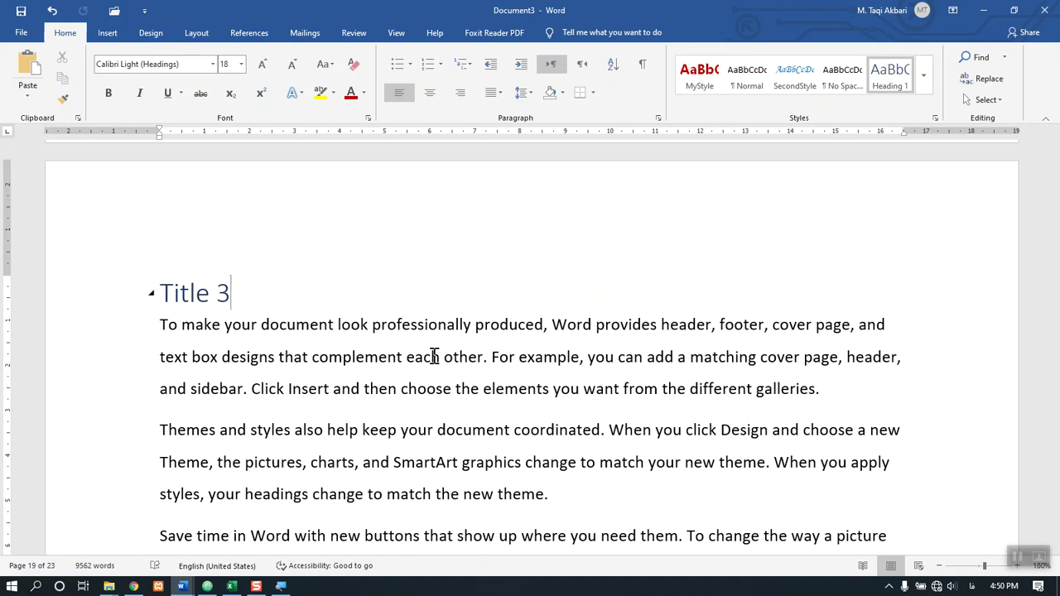
Open Advanced Find, replace the Persian term with 'document', and expand the search options.
click(1007, 57)
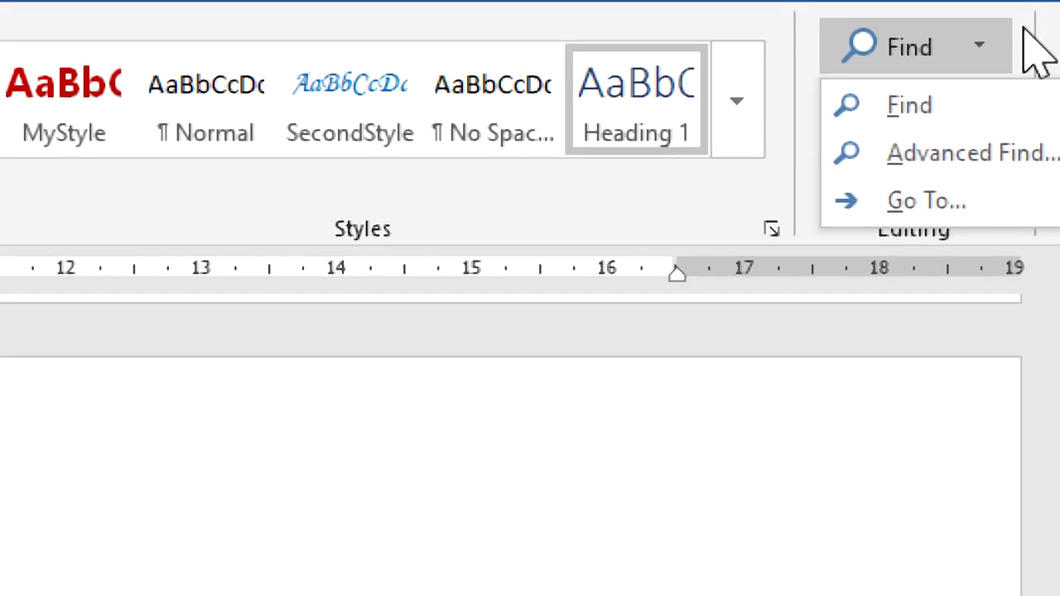
click(986, 48)
click(987, 58)
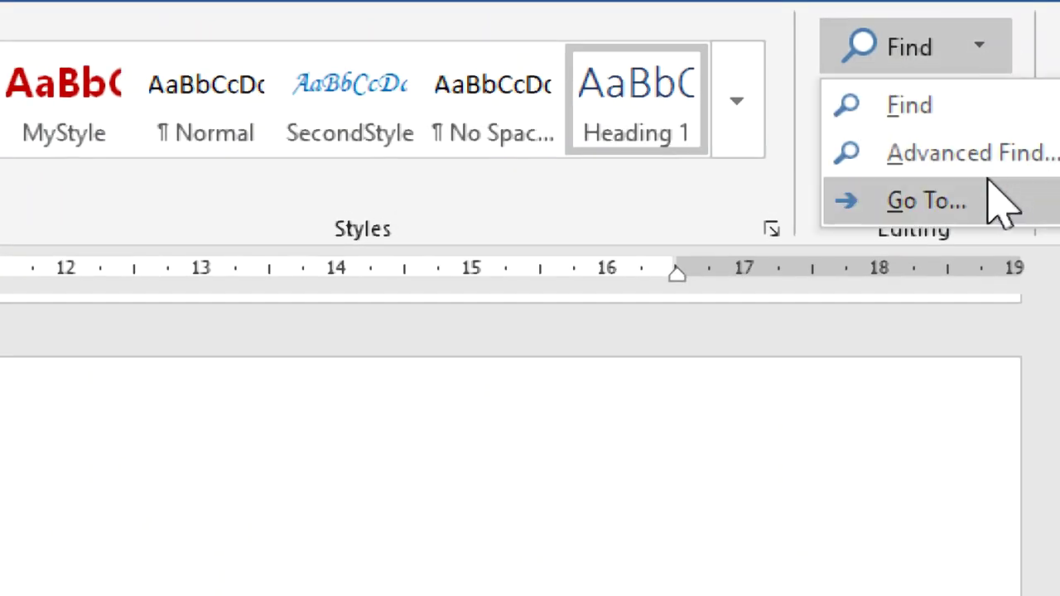
click(985, 158)
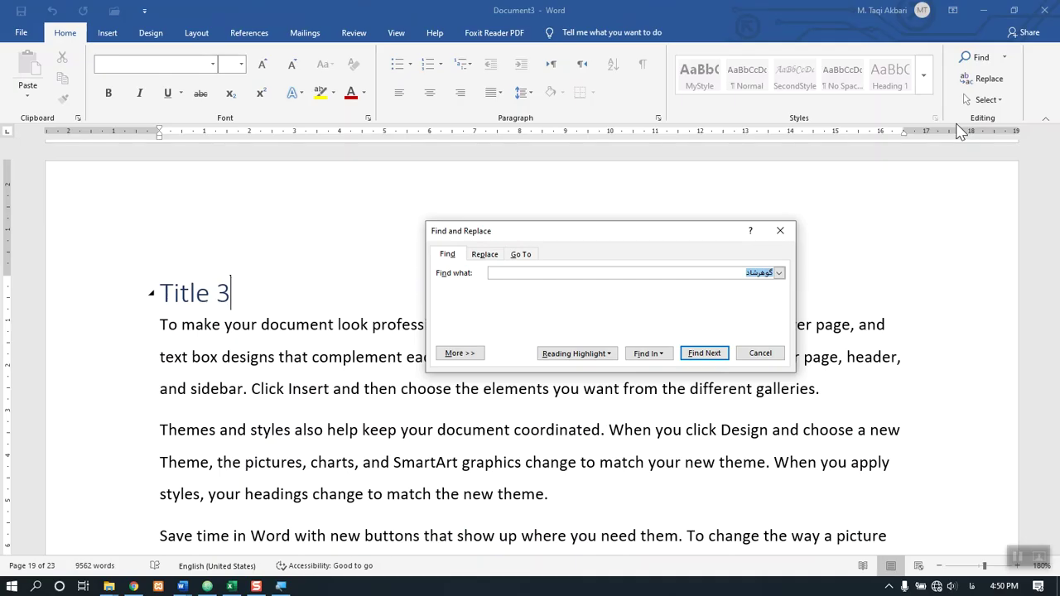
key(BackSpace)
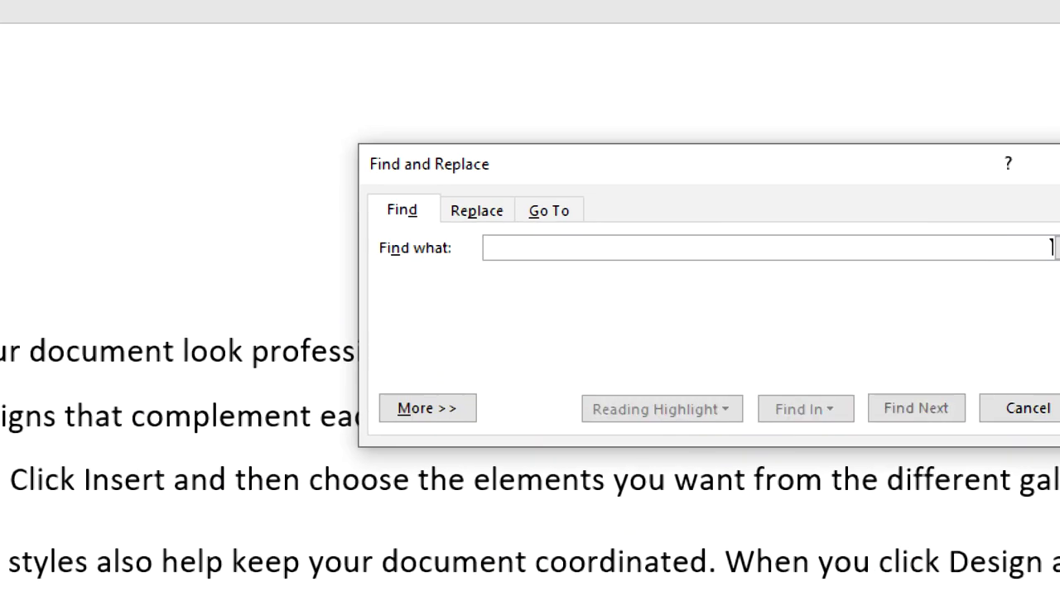
text(ی)
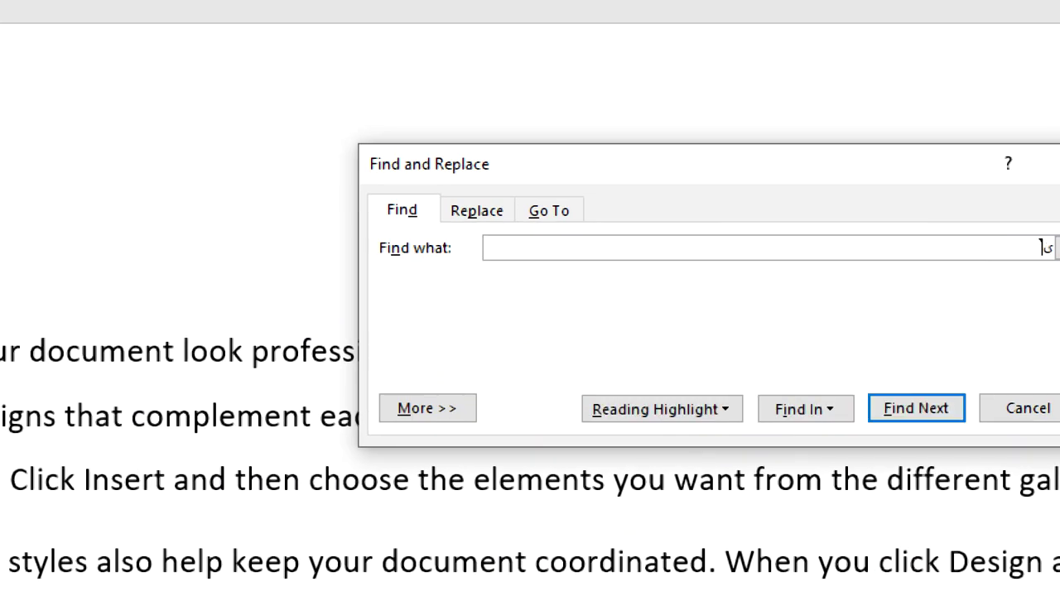
key(BackSpace)
key(BackSpace)
key(BackSpace)
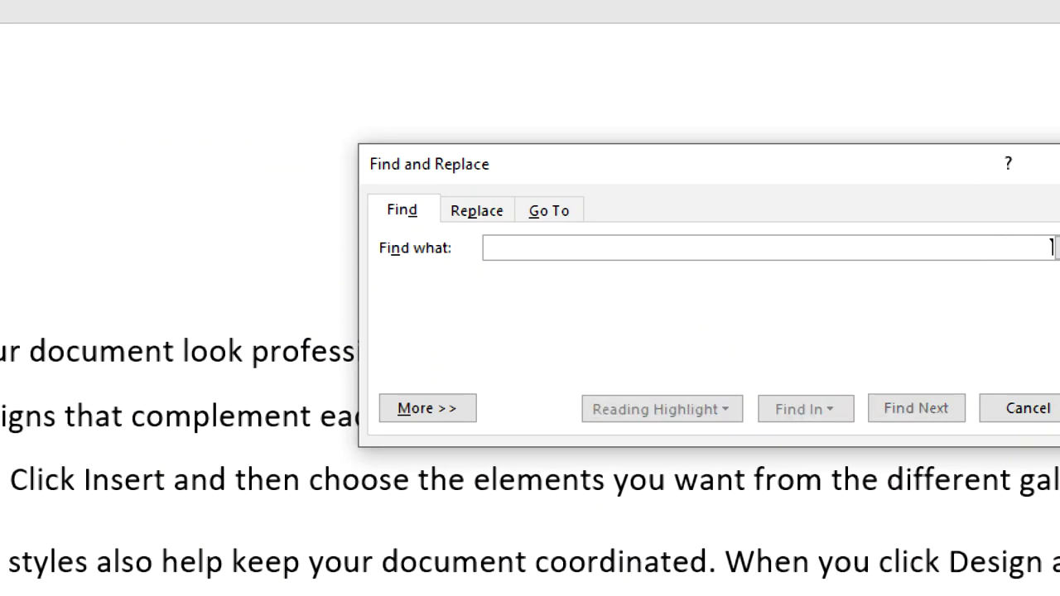
text(document)
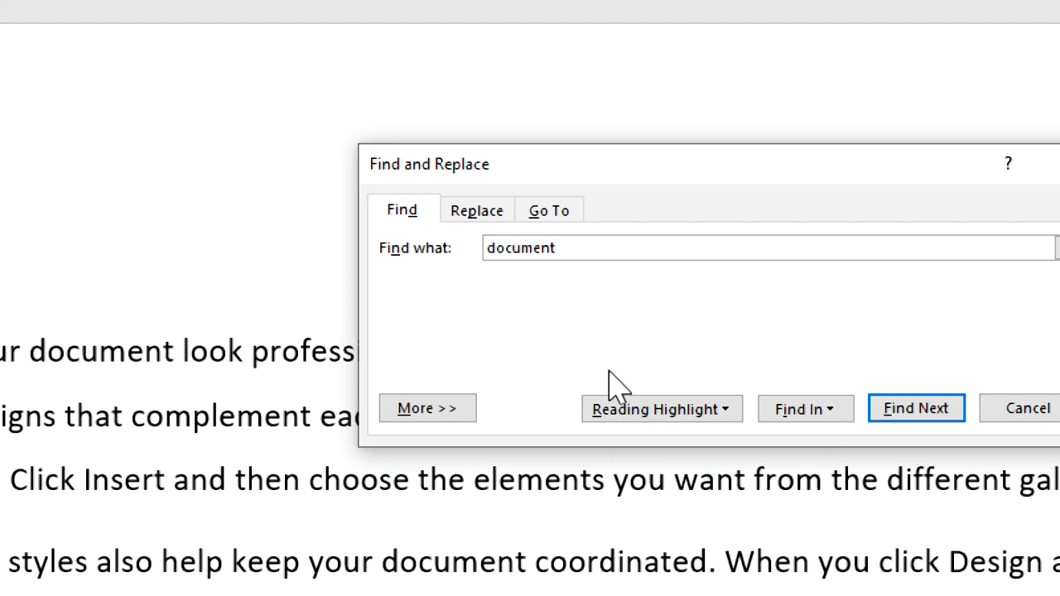
click(469, 413)
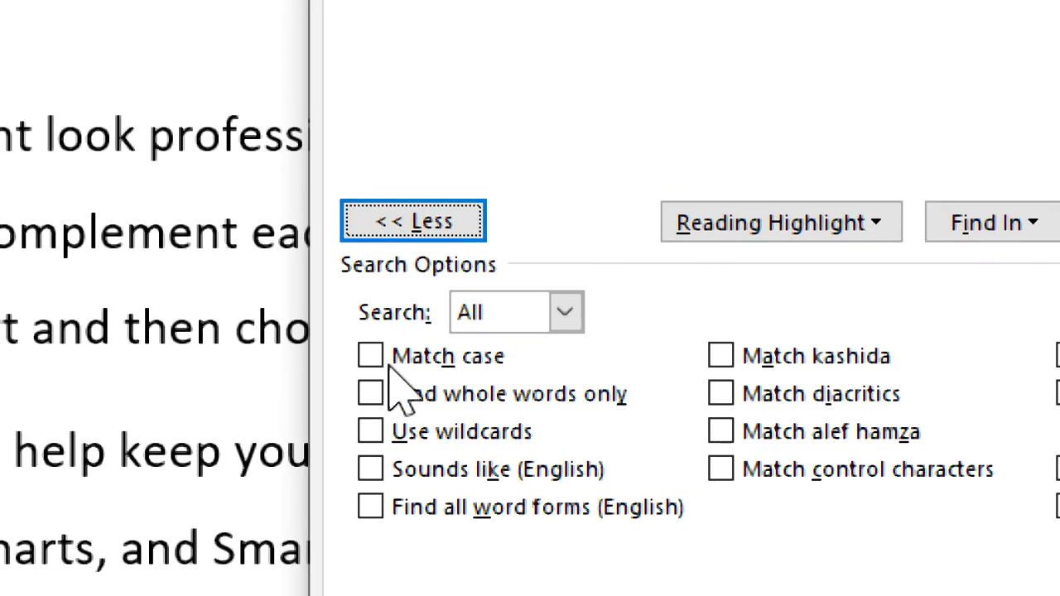
Turn on Match case and step through the case-sensitive matches of 'document'.
click(388, 370)
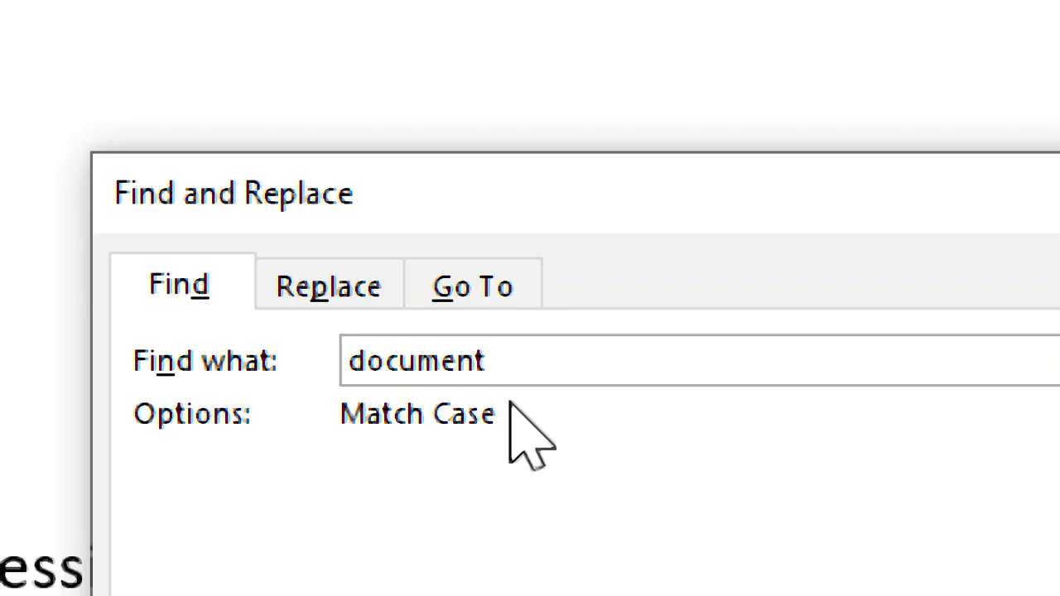
click(505, 372)
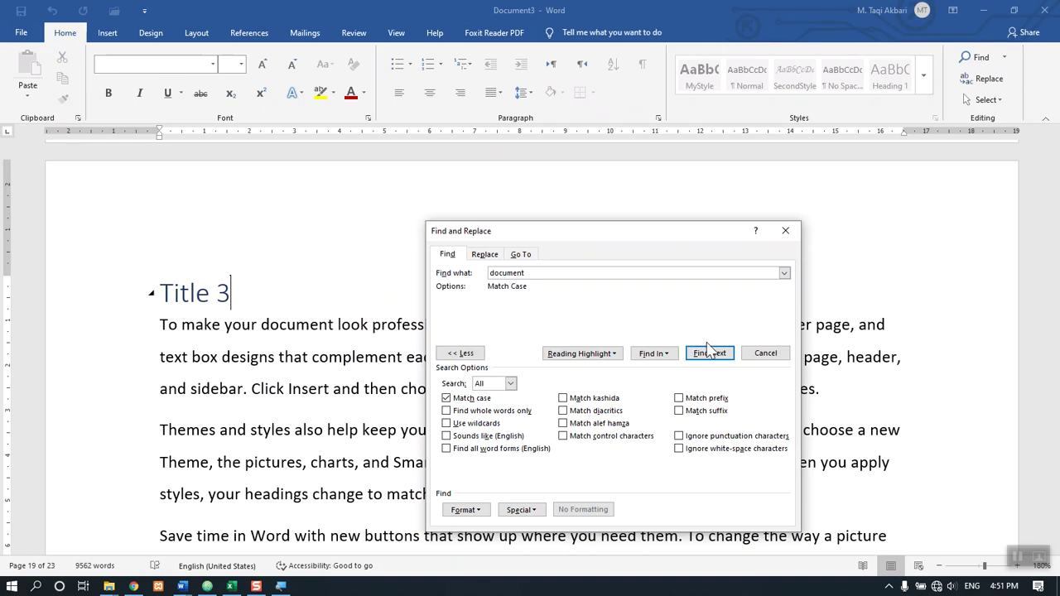
click(701, 357)
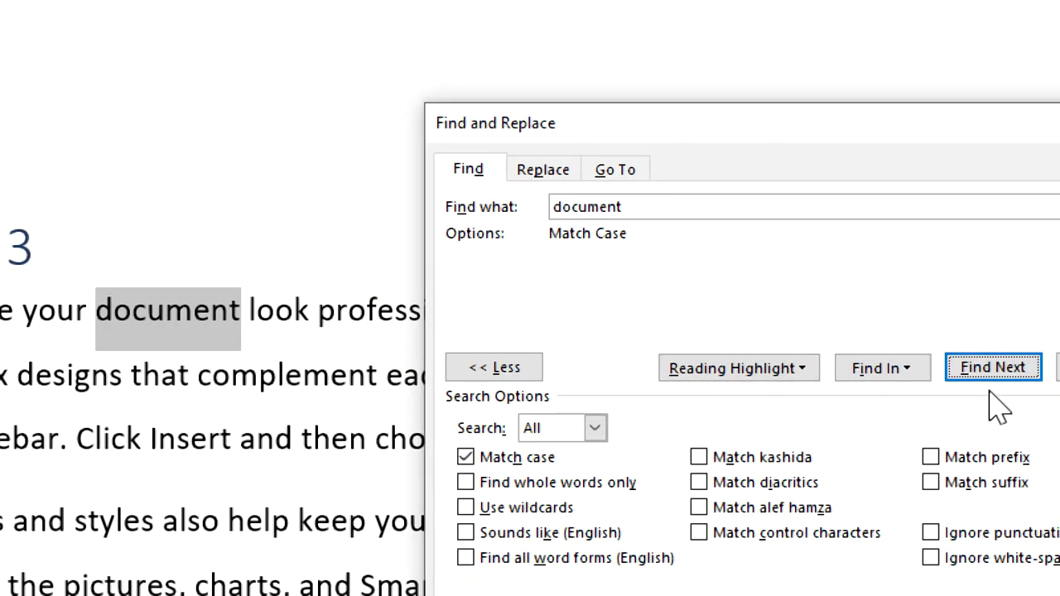
key(Return)
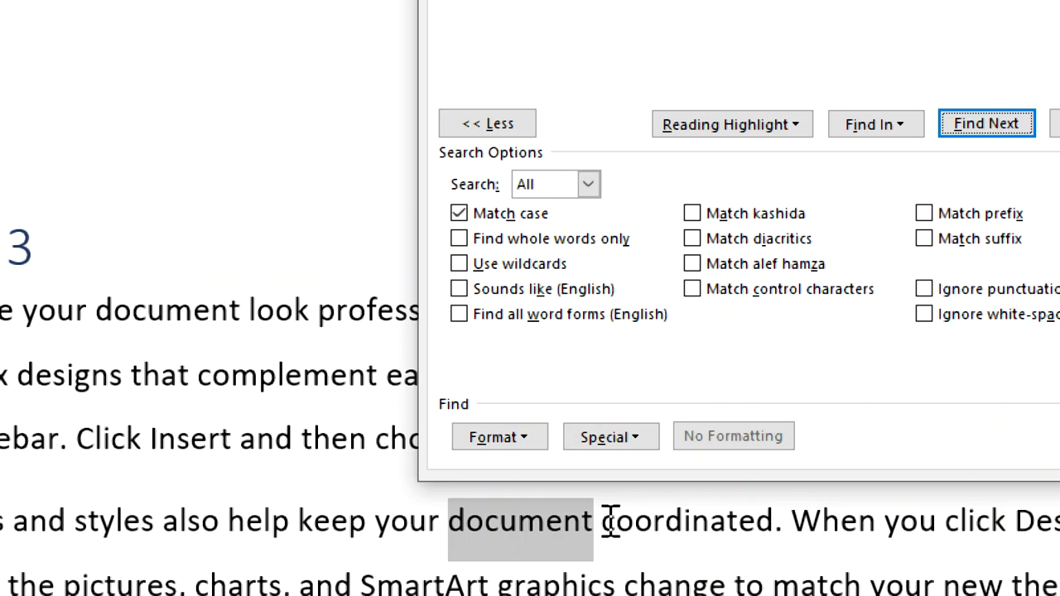
click(971, 171)
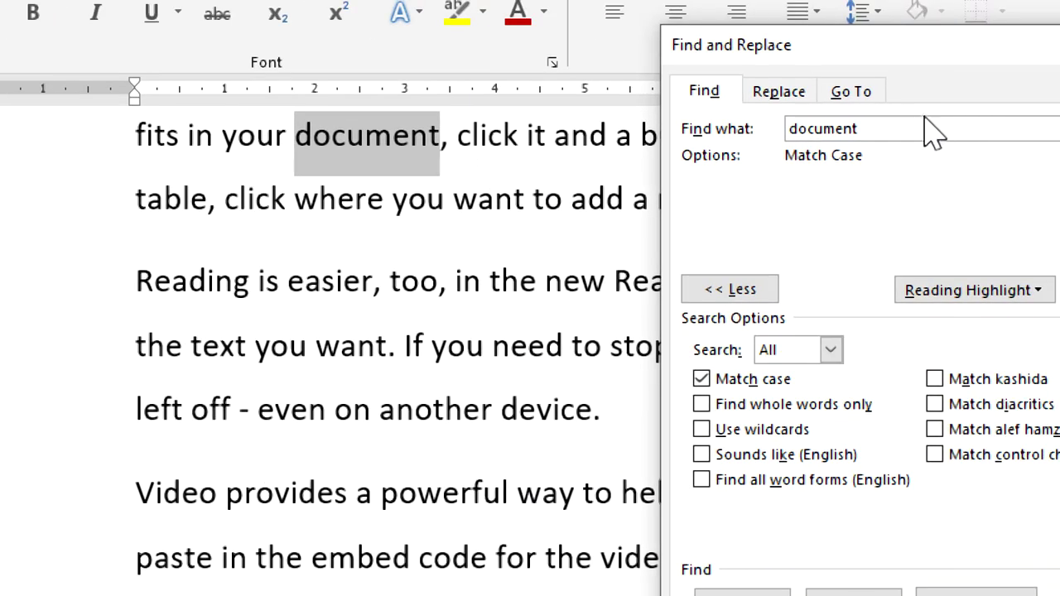
Change the search term to 'Reading', step through its matches, and tick Find whole words only.
double_click(927, 122)
text(reqa)
key(Return)
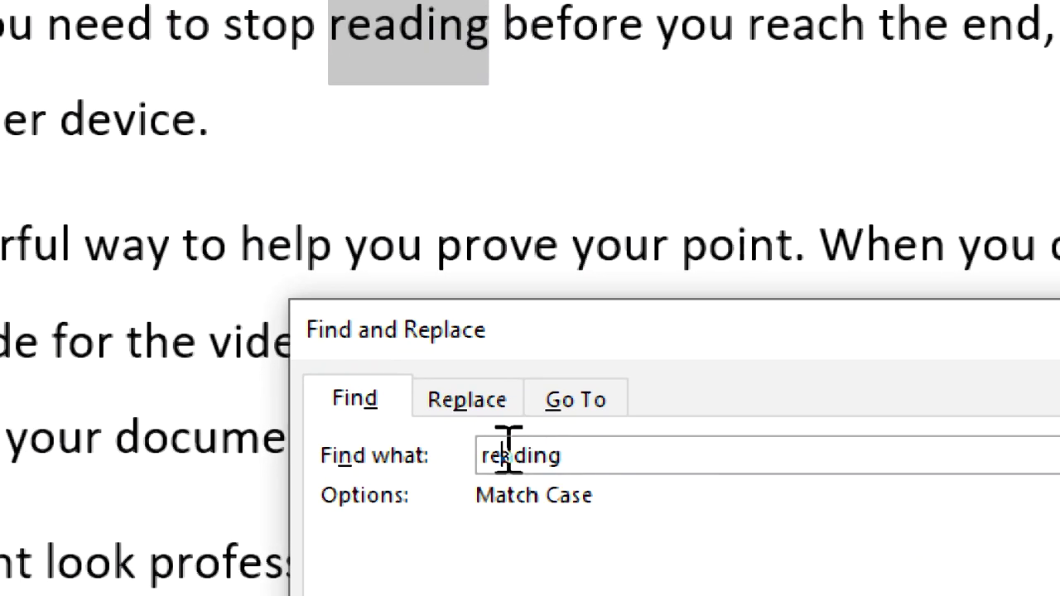
key(BackSpace)
text(R)
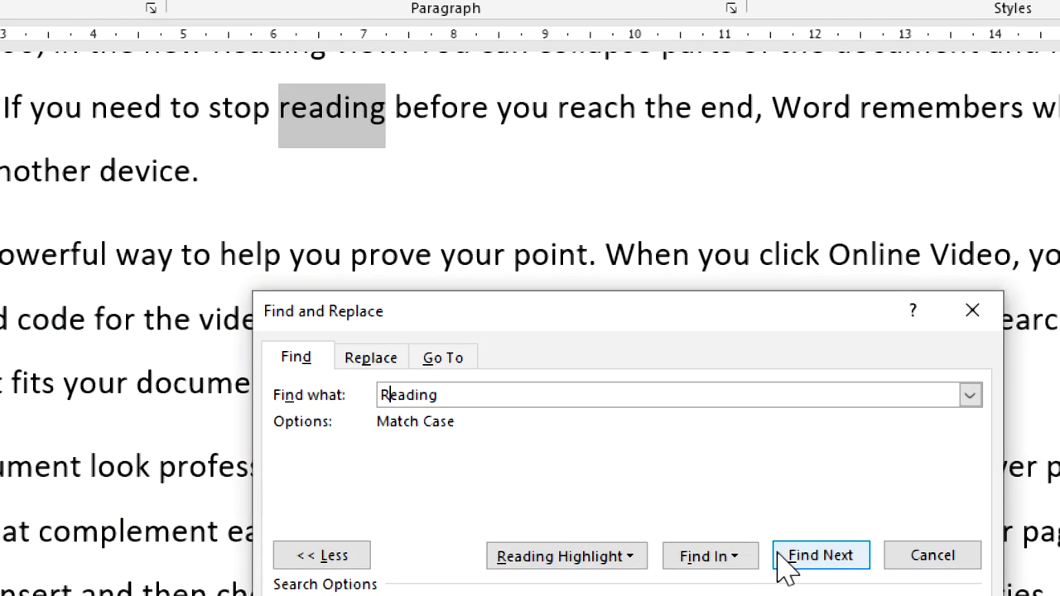
click(861, 570)
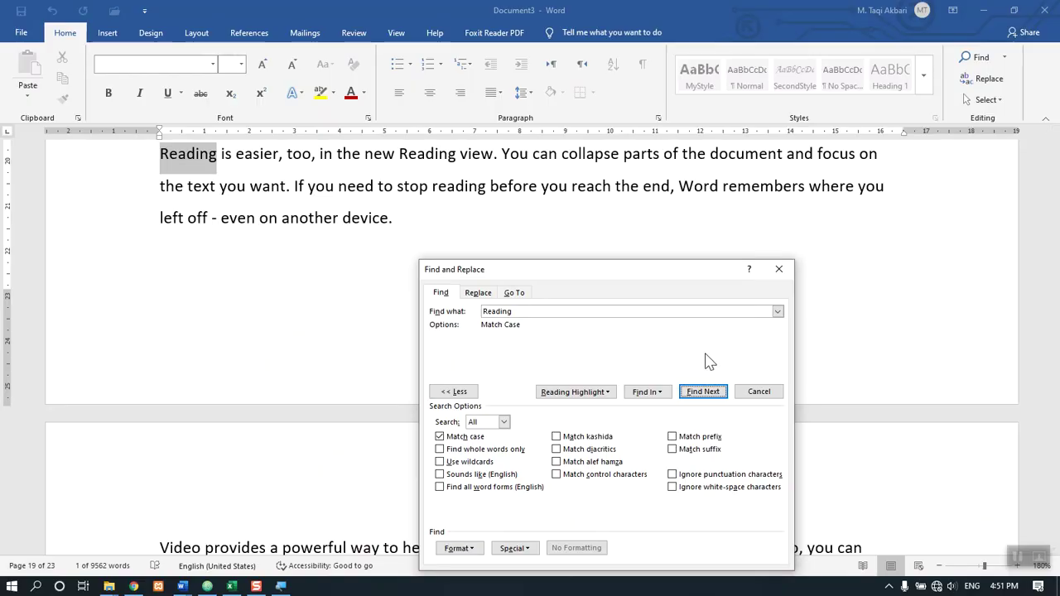
click(710, 392)
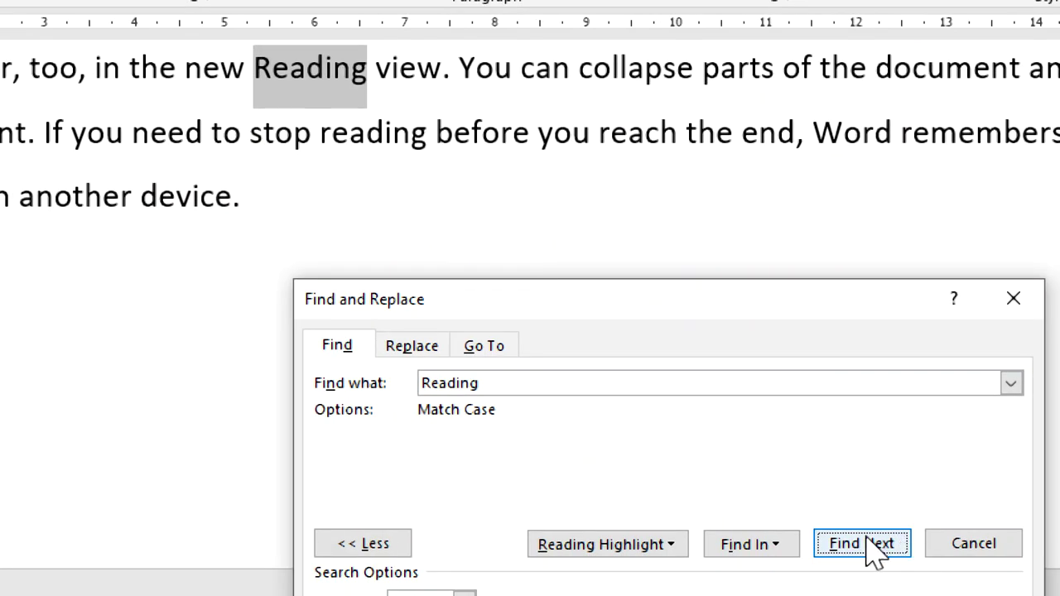
click(870, 551)
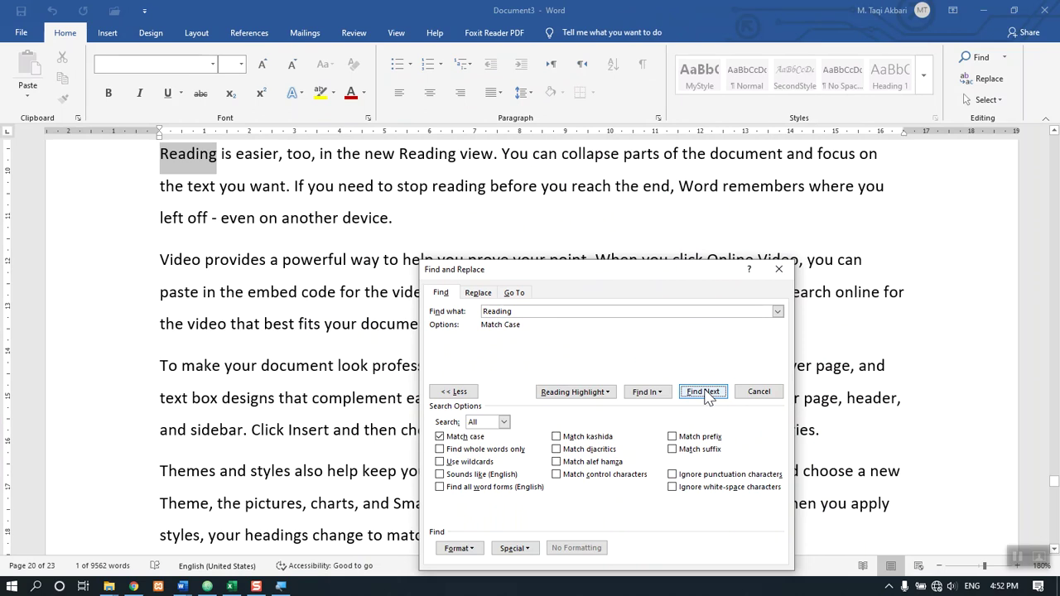
click(703, 392)
click(703, 392)
click(703, 392)
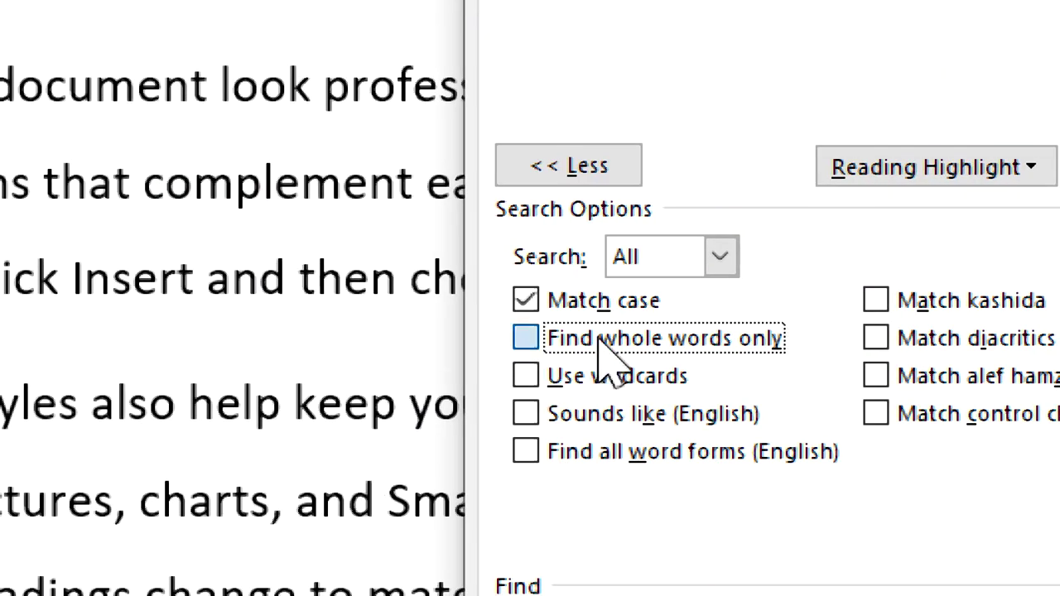
click(602, 340)
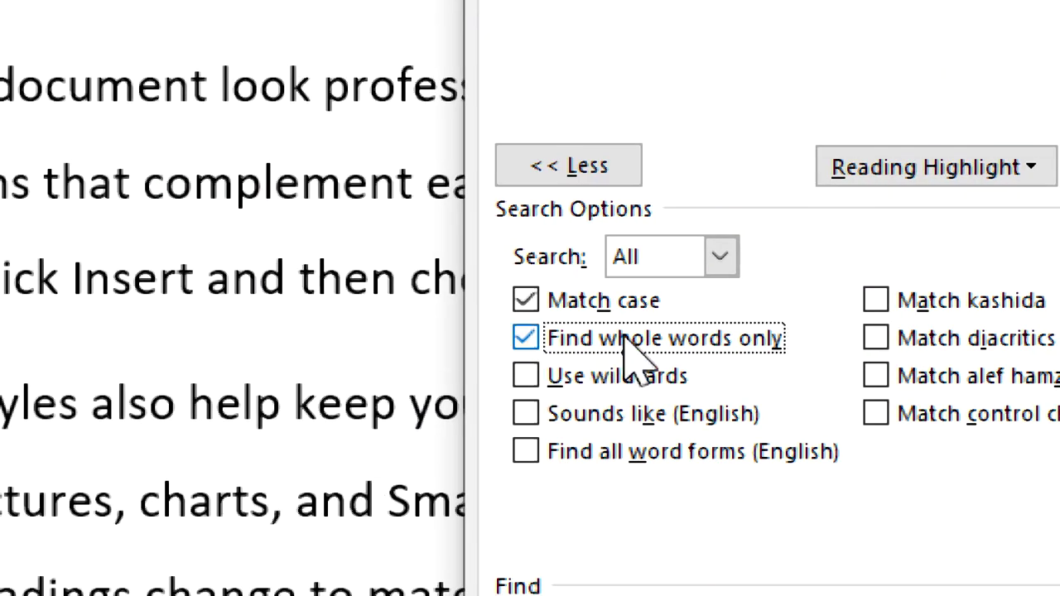
Untick Match case, keep whole-word matching, and reposition the Find and Replace dialog.
click(591, 303)
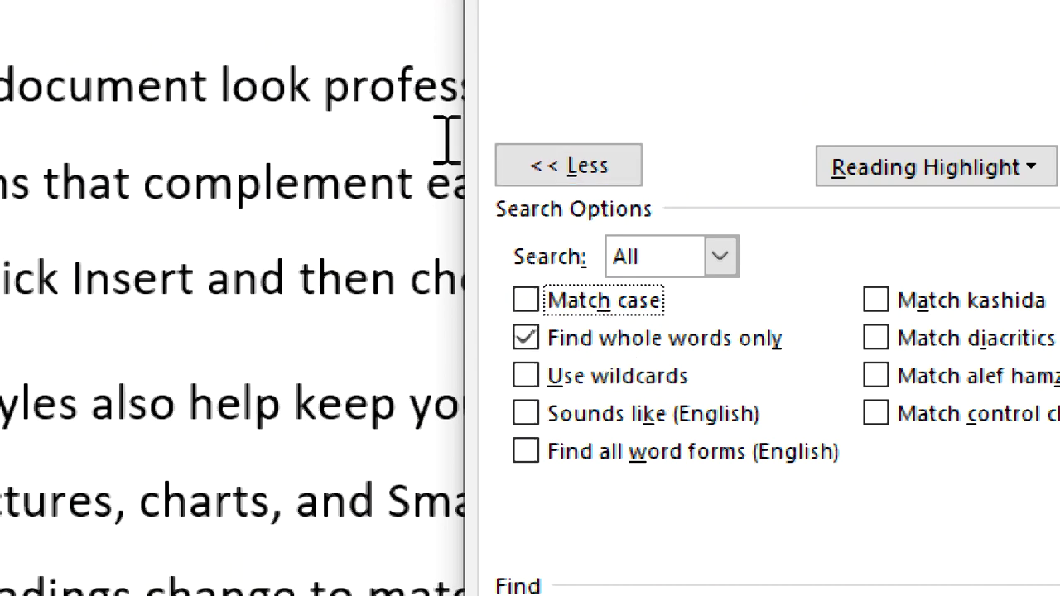
click(233, 187)
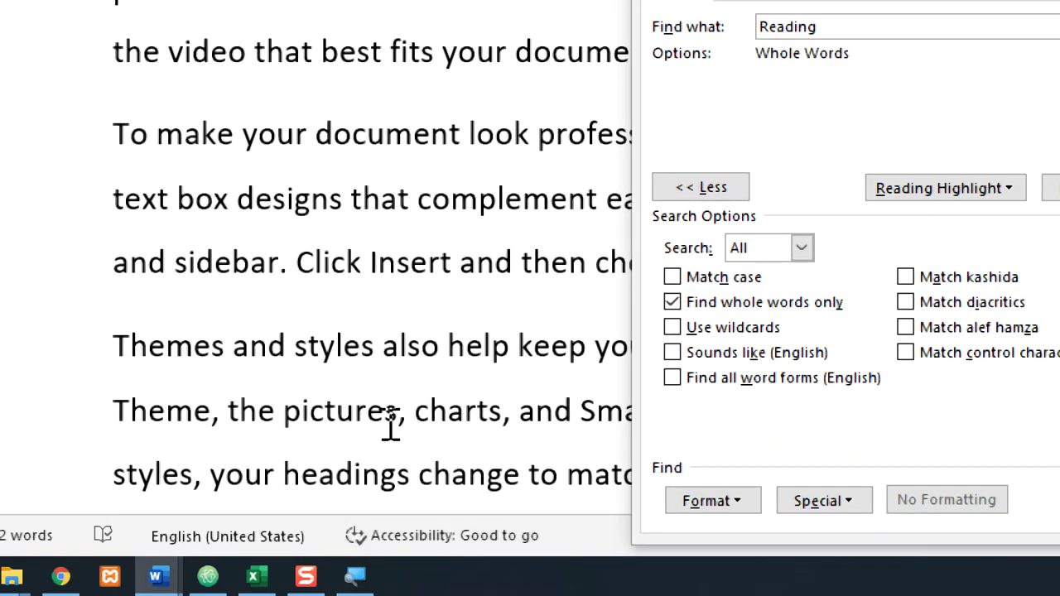
click(386, 414)
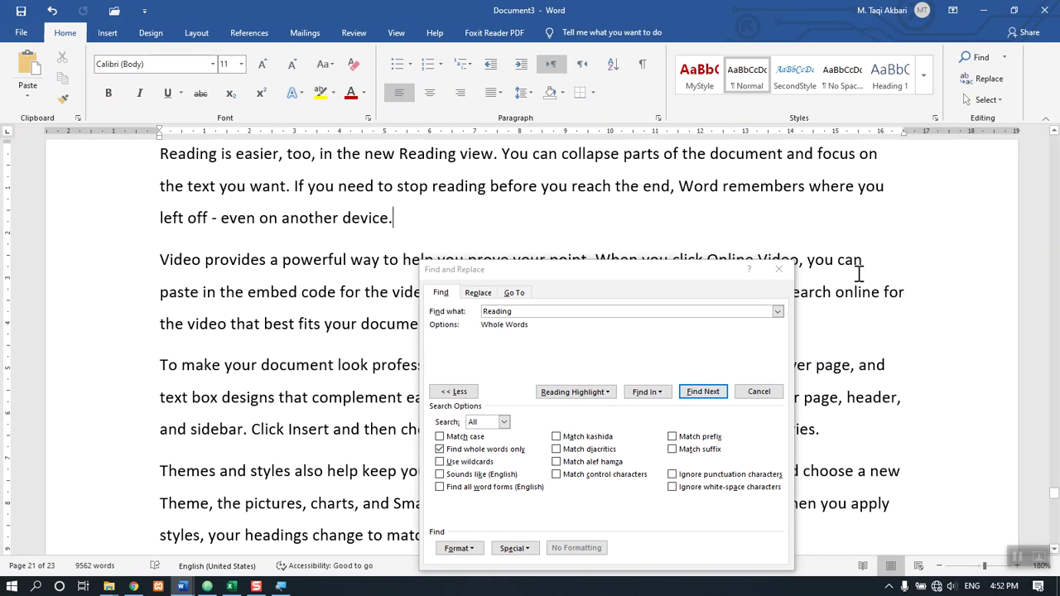
mouse_move(715, 280)
mouse_down()
mouse_move(408, 139)
mouse_move(627, 108)
mouse_up()
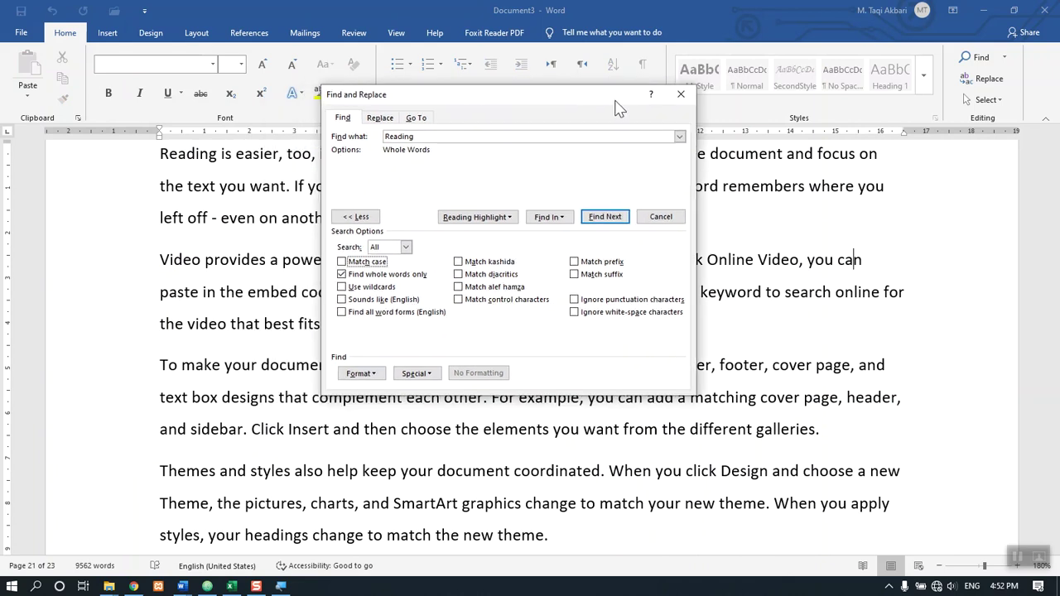
drag(628, 108, 718, 147)
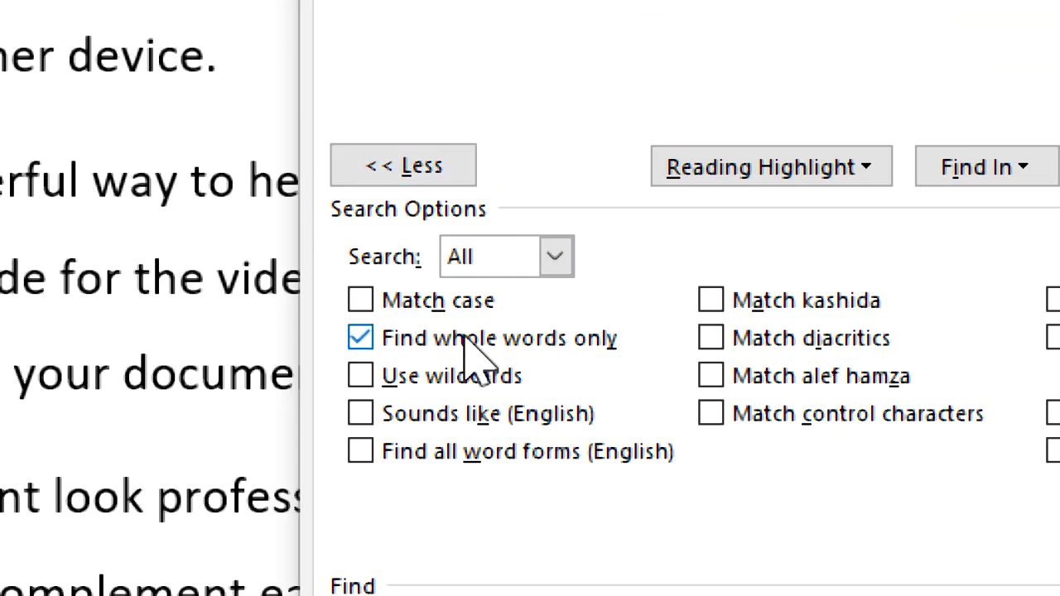
Turn off whole-word matching and step through the matches of 'smart'.
click(463, 338)
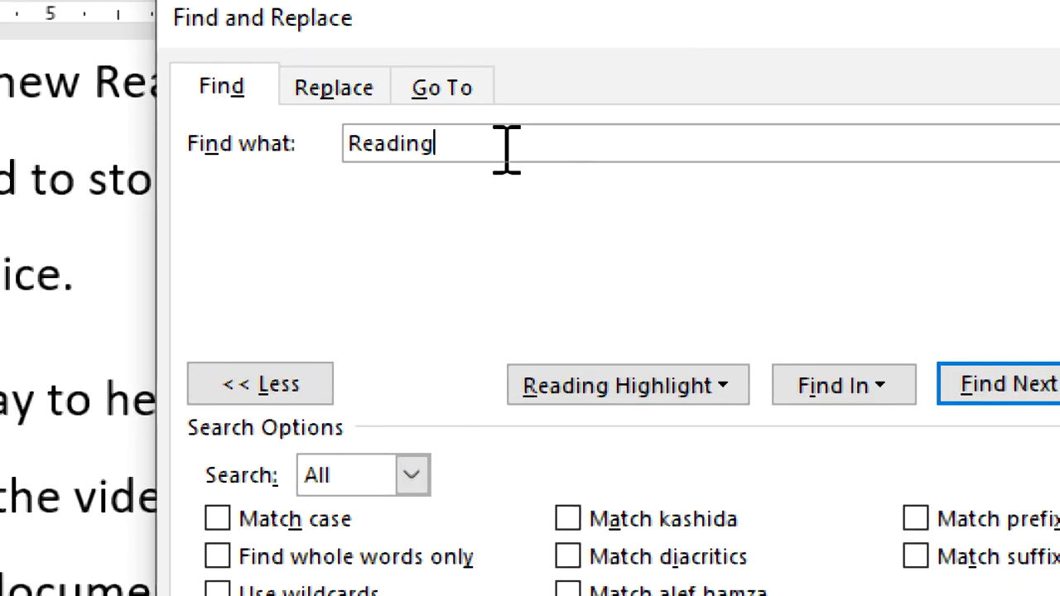
drag(506, 141, 302, 157)
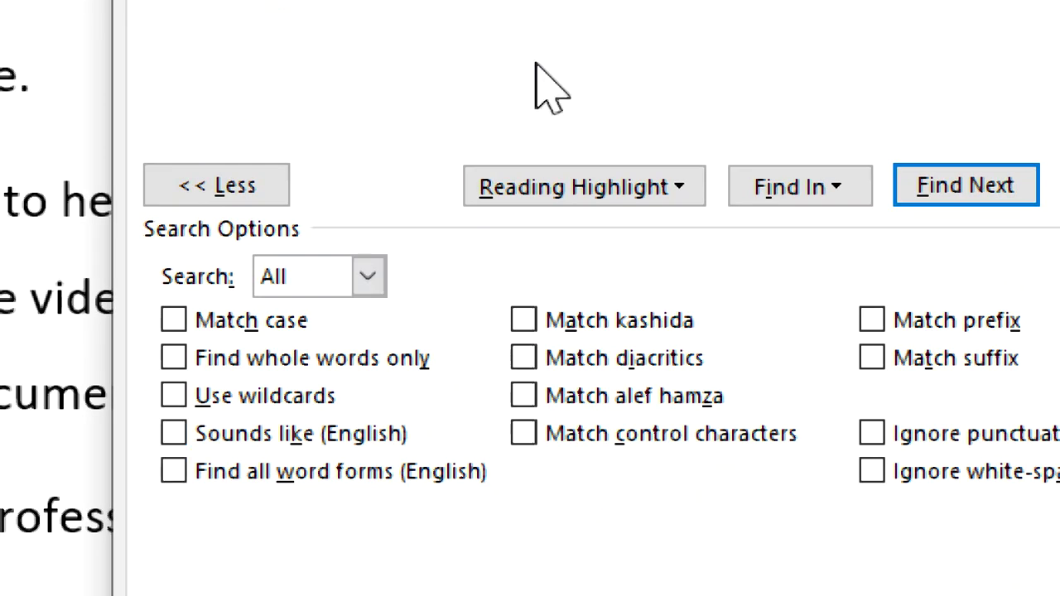
key(BackSpace)
text(smart)
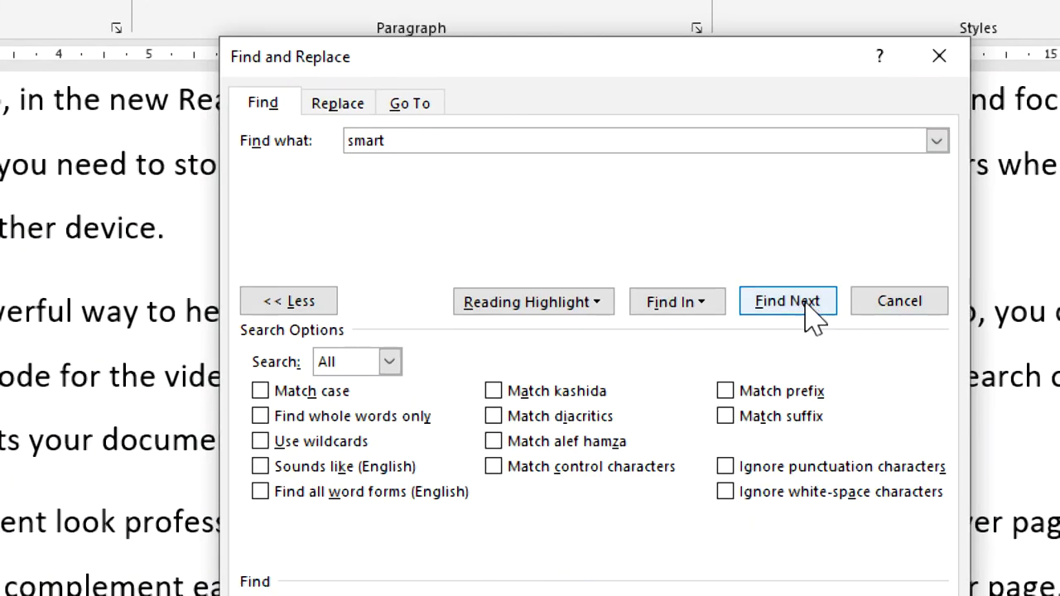
click(793, 310)
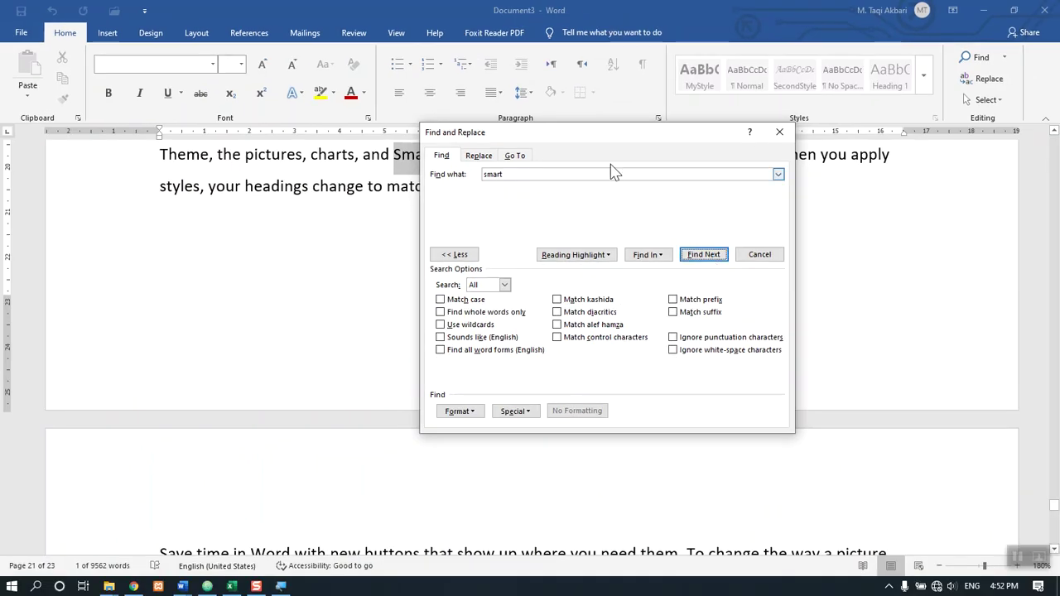
drag(594, 134, 580, 211)
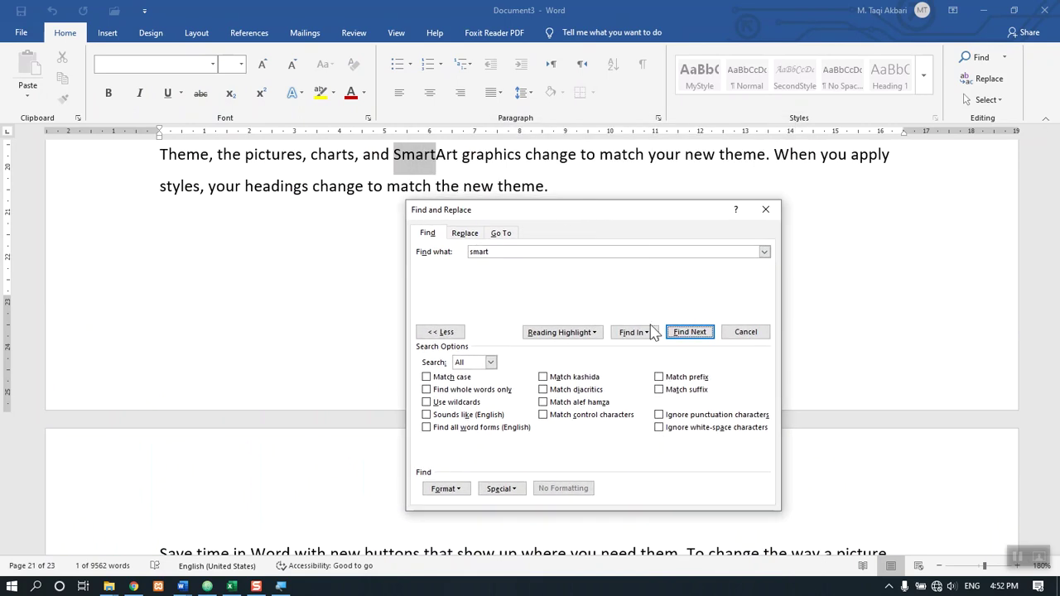
click(681, 340)
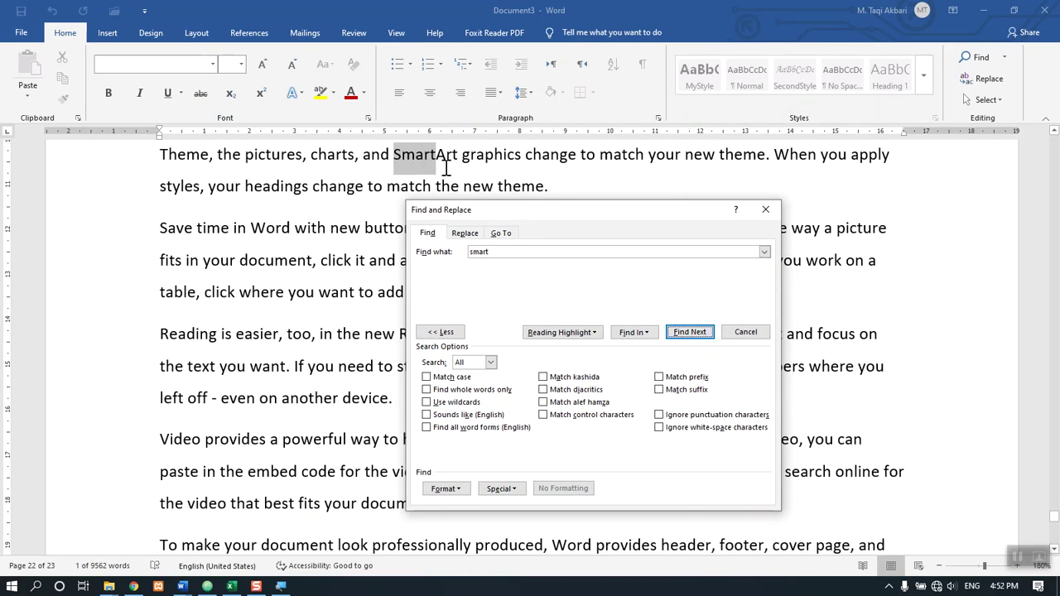
Search the whole document for 'art' as a whole word only and dismiss the end message.
double_click(518, 251)
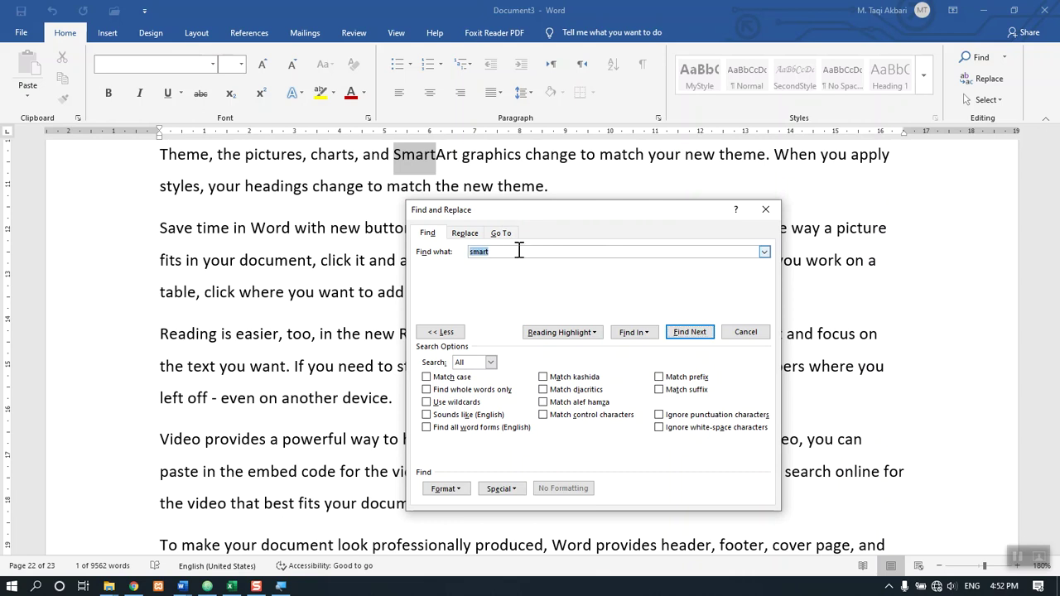
text(art)
key(Return)
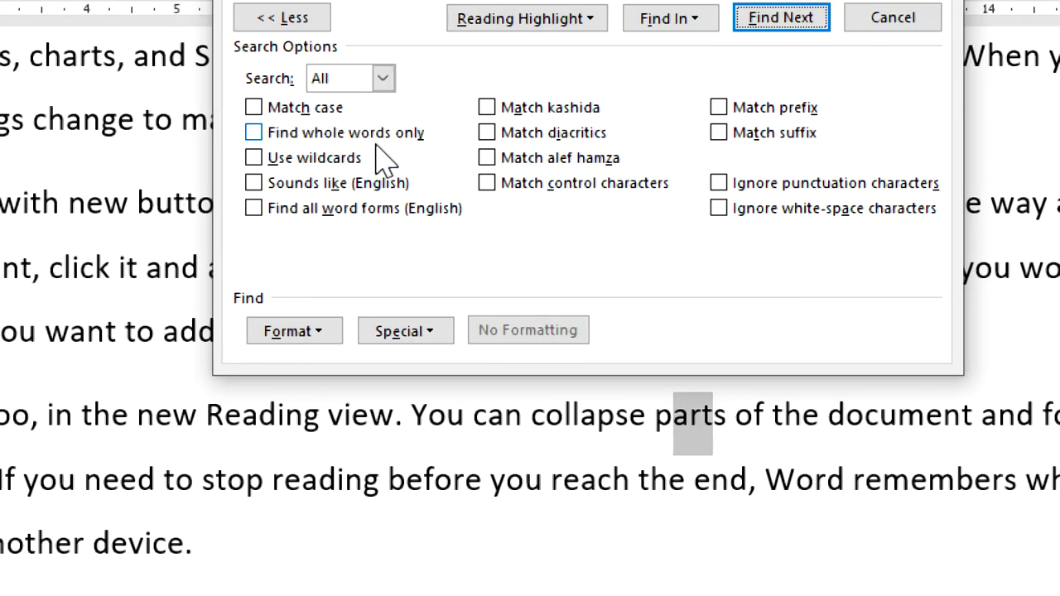
click(352, 142)
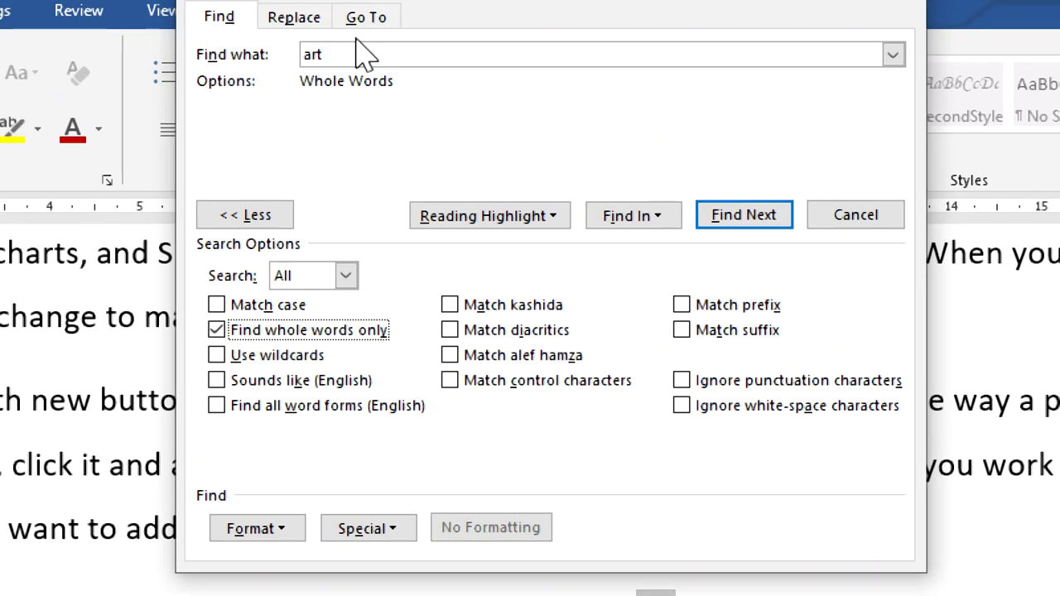
click(352, 55)
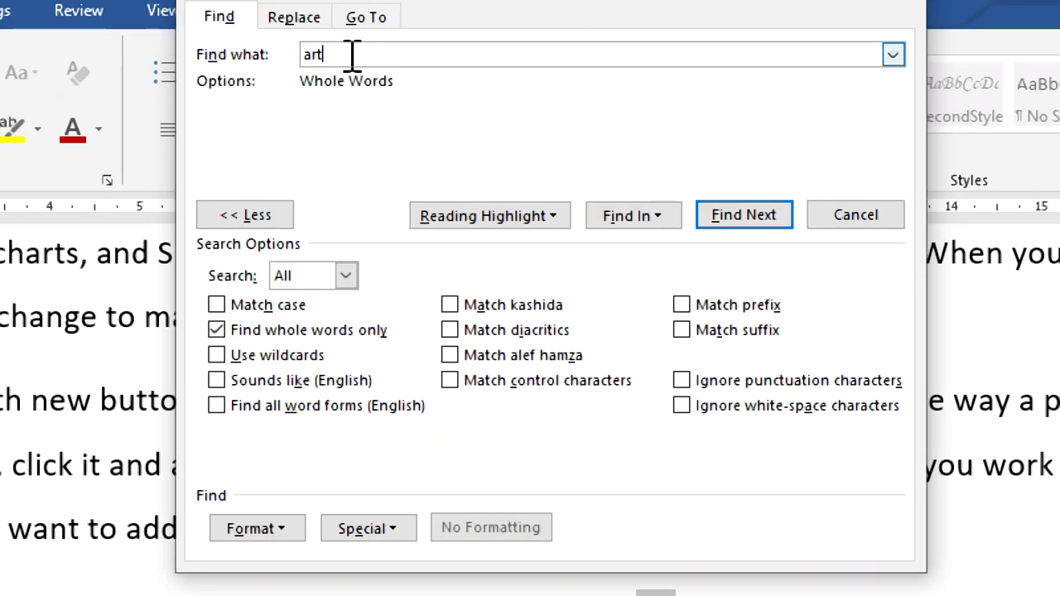
click(727, 229)
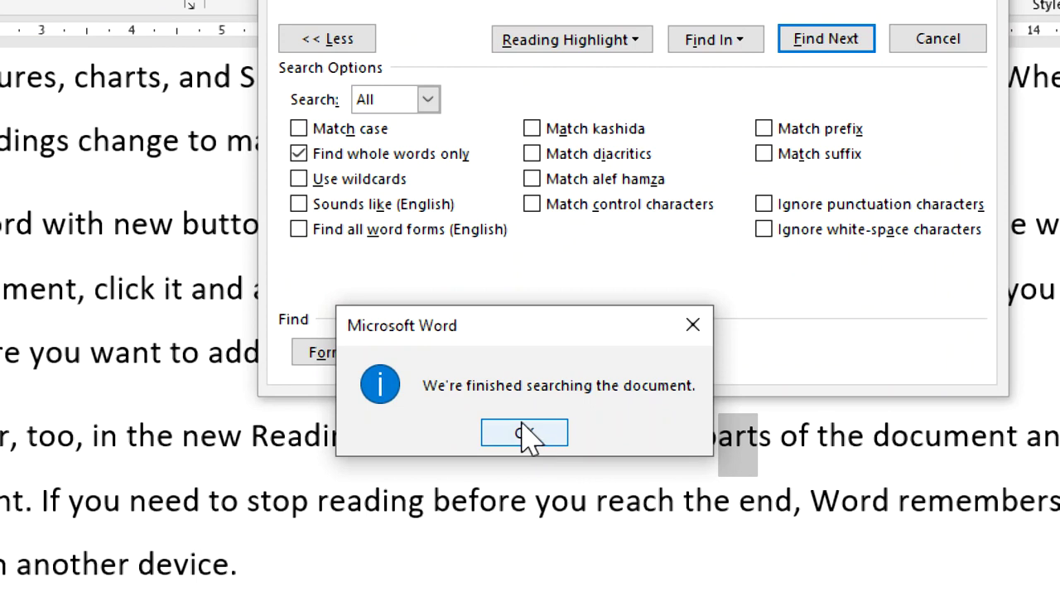
click(526, 435)
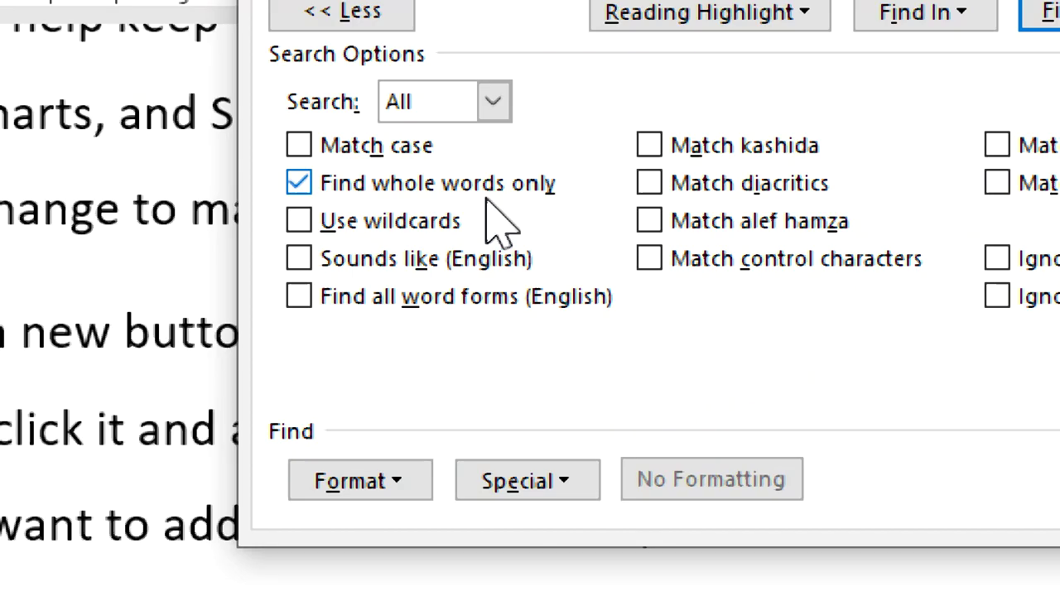
Tick Use wildcards, then switch to Sounds like (English) matching.
click(383, 222)
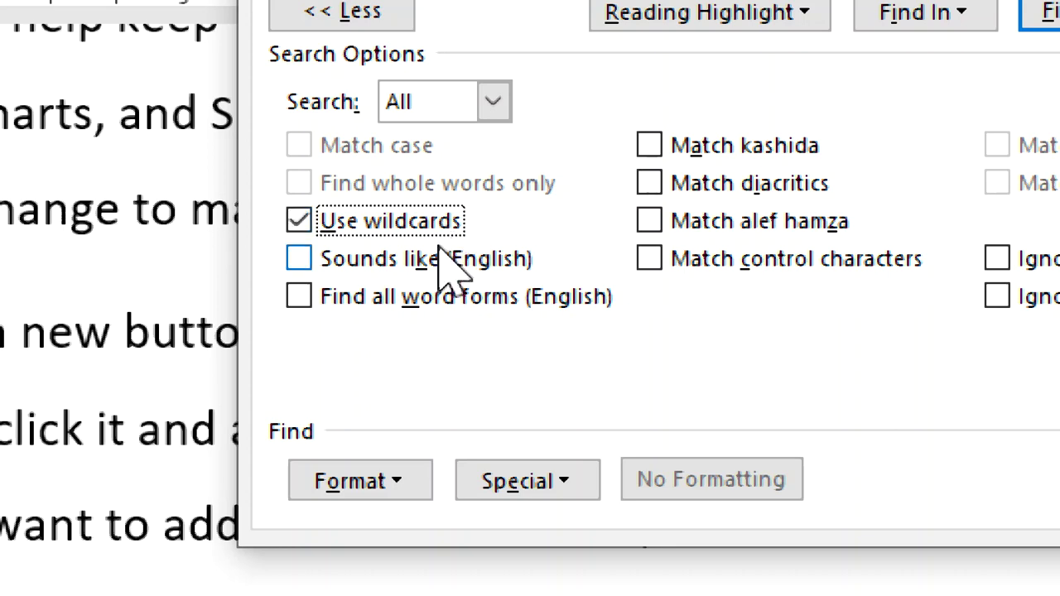
click(435, 259)
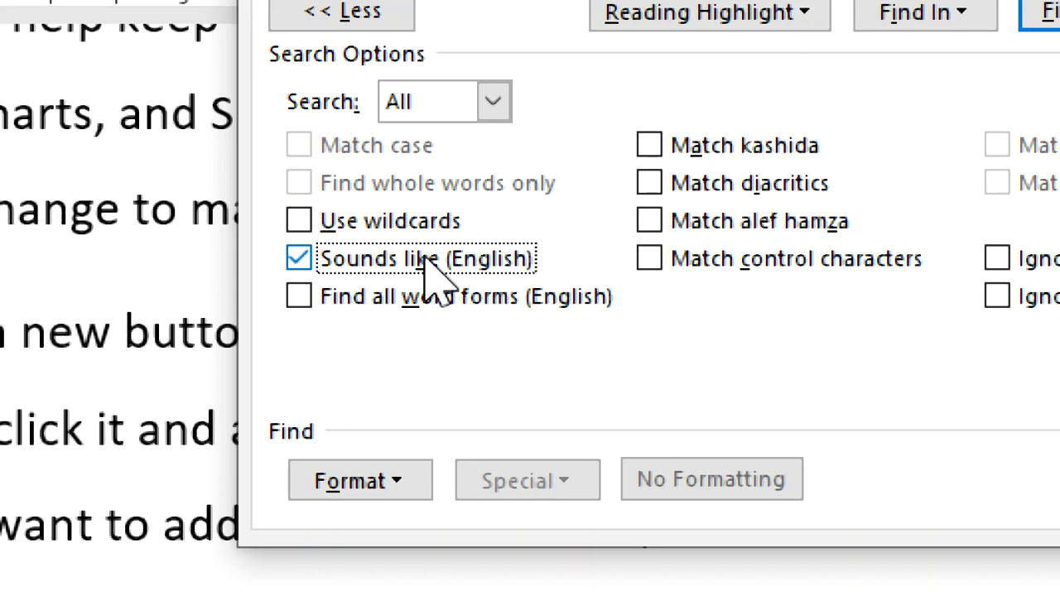
Use Find all word forms (English) in place of sound-alike matching.
click(387, 298)
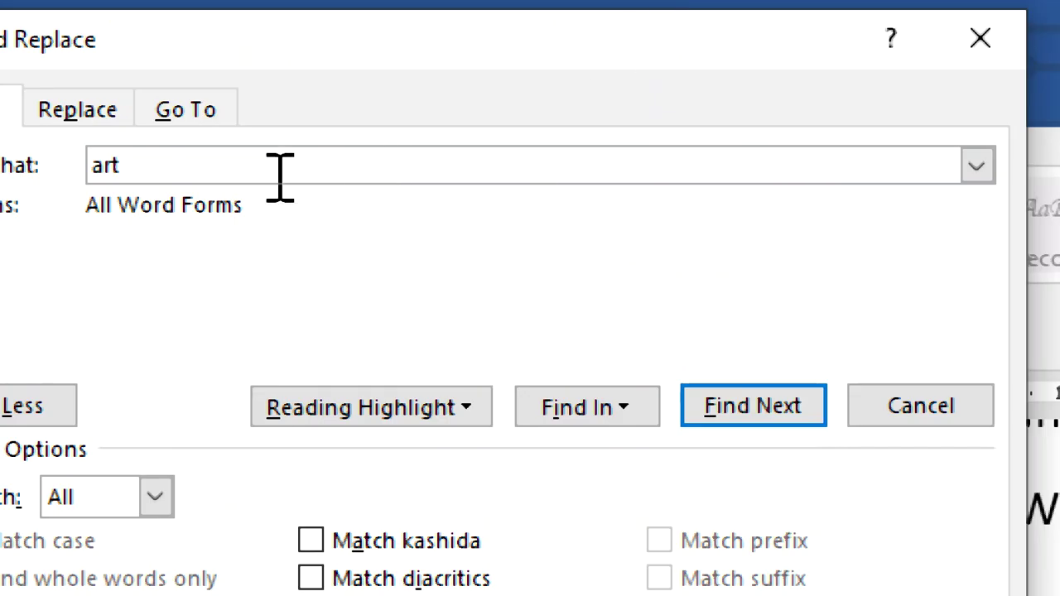
Replace 'art' with 'play' as the search term and untick Find all word forms (English).
click(253, 161)
key(BackSpace)
key(BackSpace)
key(BackSpace)
text(w)
key(BackSpace)
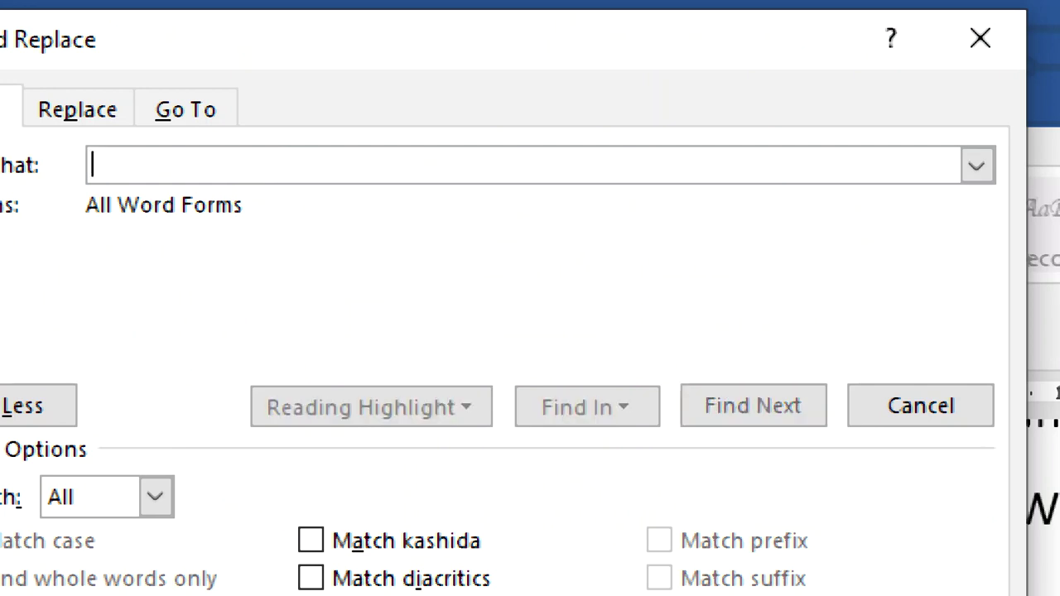
text(ki)
key(BackSpace)
key(BackSpace)
text(pl;a)
key(BackSpace)
key(BackSpace)
text(ay)
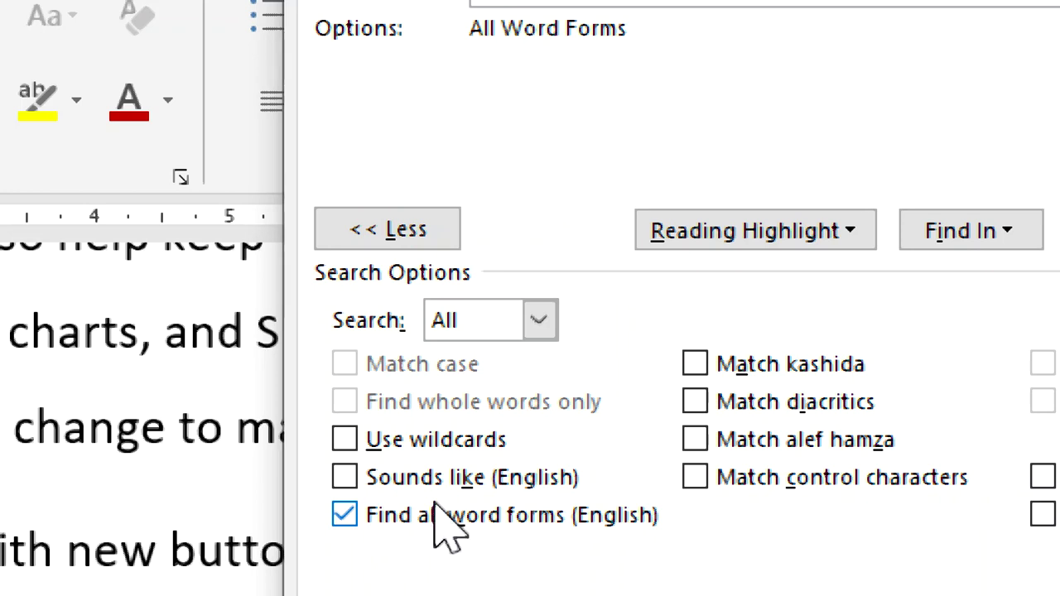
click(406, 517)
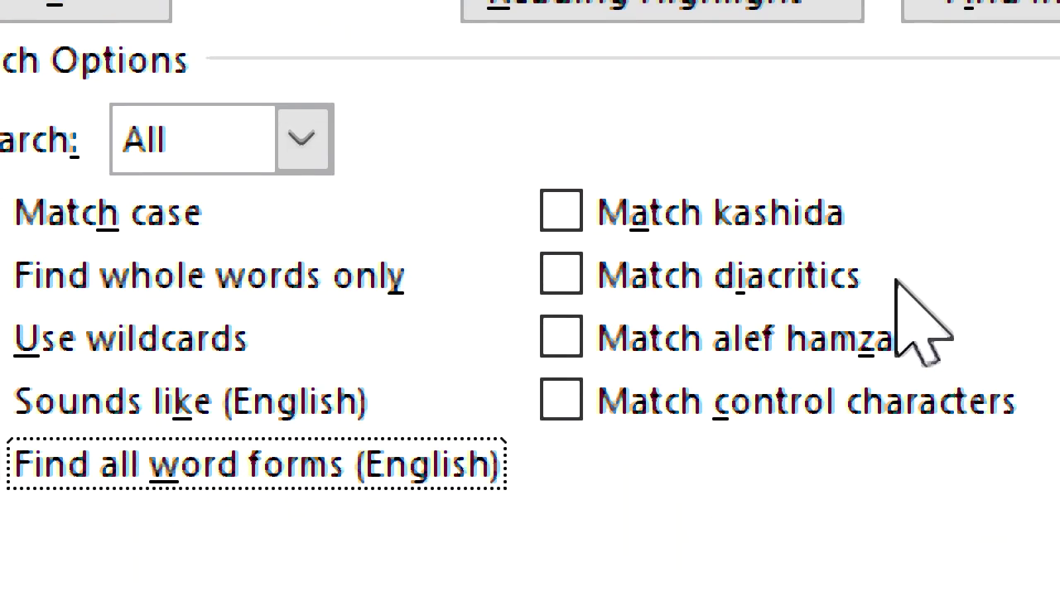
Toggle Match kashida on, off and on, then replace 'play' with the term آمد.
click(754, 211)
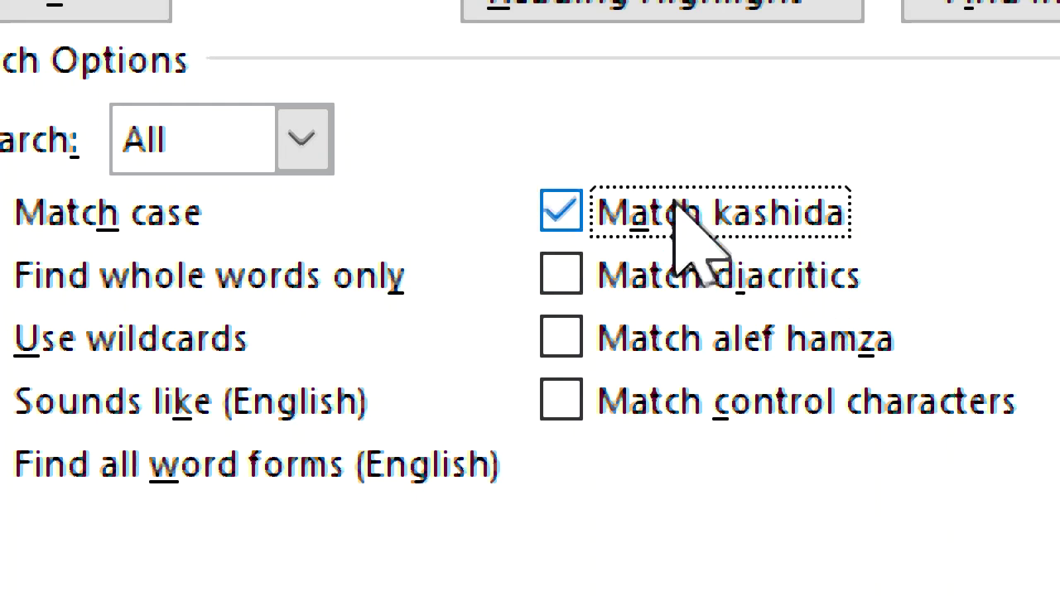
click(626, 207)
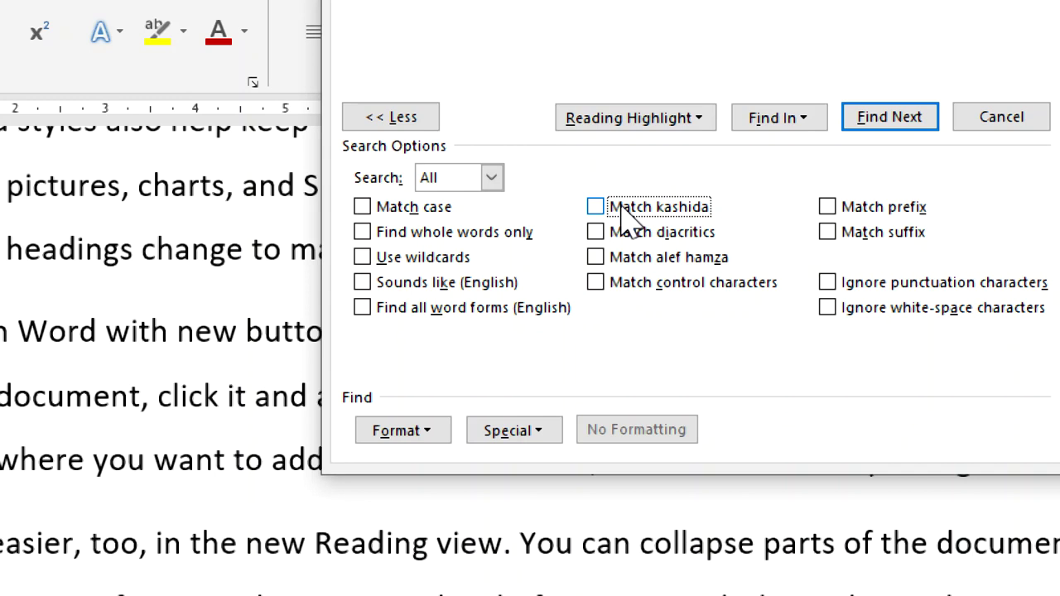
click(626, 211)
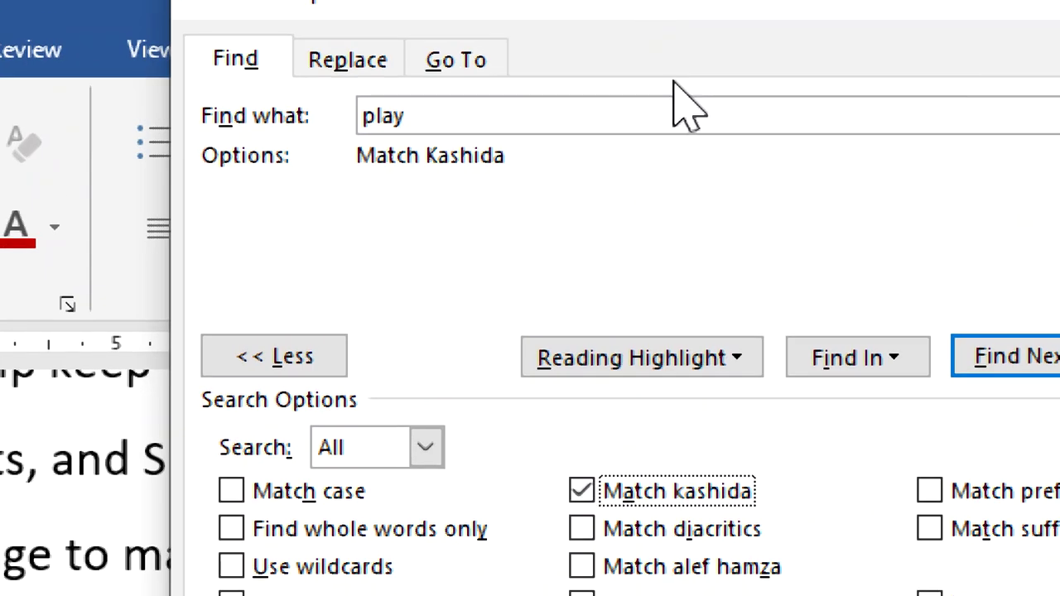
click(629, 111)
key(BackSpace)
key(BackSpace)
key(BackSpace)
key(BackSpace)
text(Hi)
key(BackSpace)
key(BackSpace)
text(آمد)
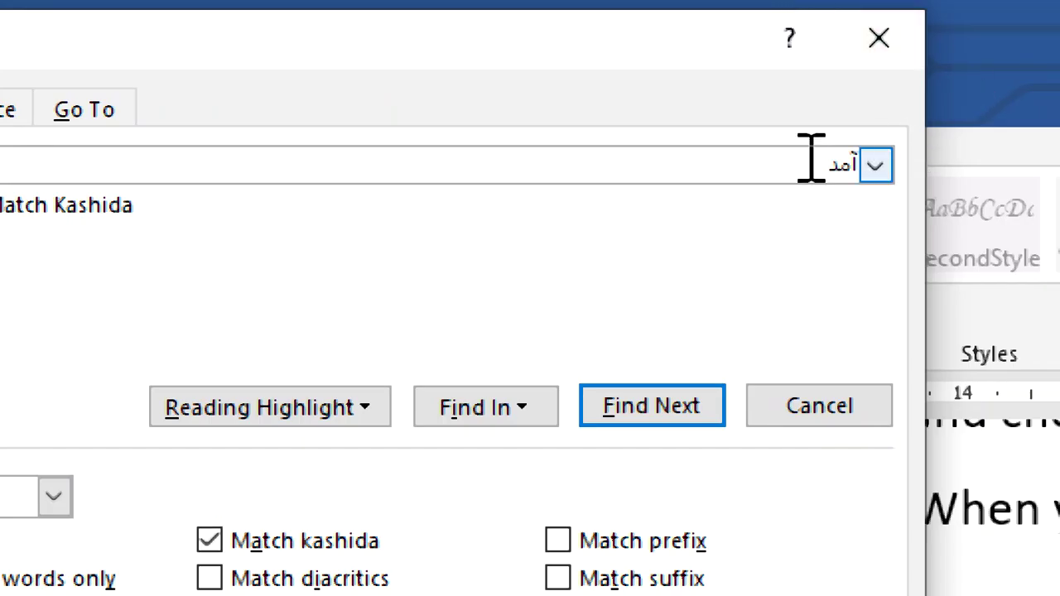
Correct the search term to امد and turn Match kashida off.
drag(812, 157, 854, 155)
click(788, 161)
key(BackSpace)
key(BackSpace)
key(BackSpace)
text(امد)
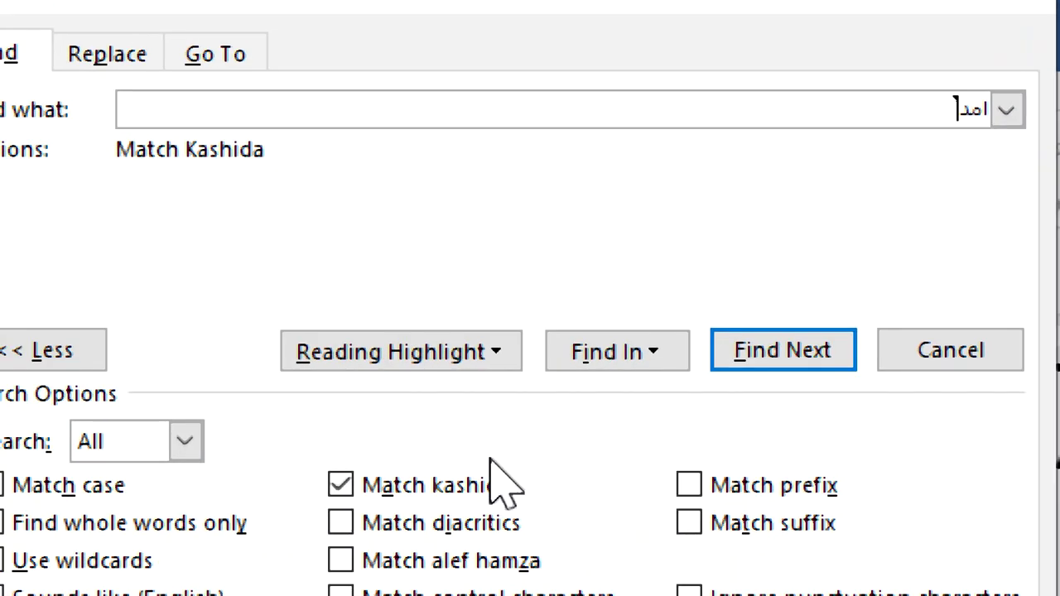
click(477, 487)
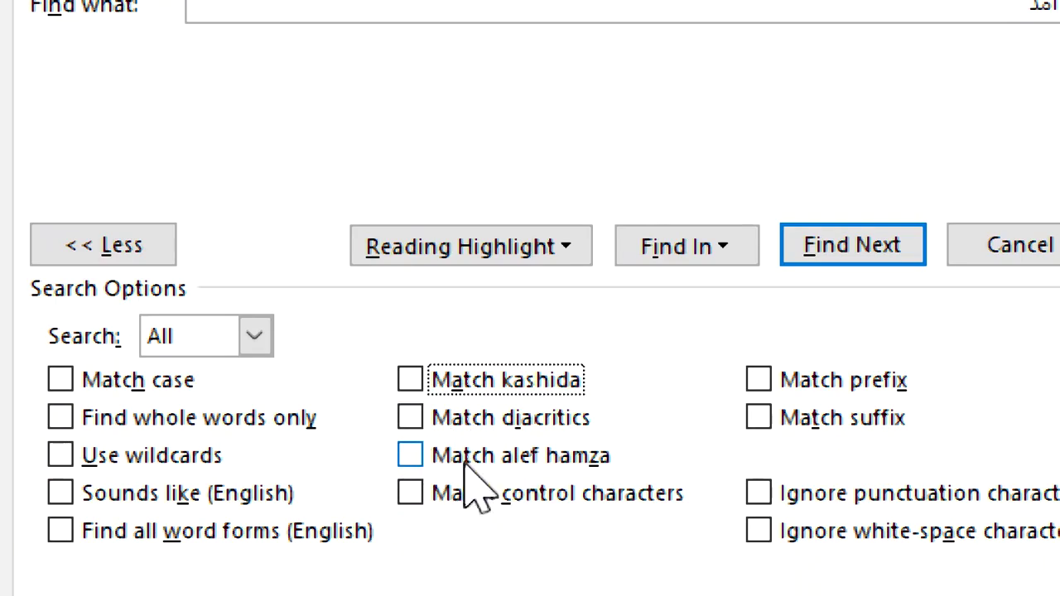
Enable Match alef hamza, diacritics and control characters, then reopen the dialog on Replace.
click(456, 457)
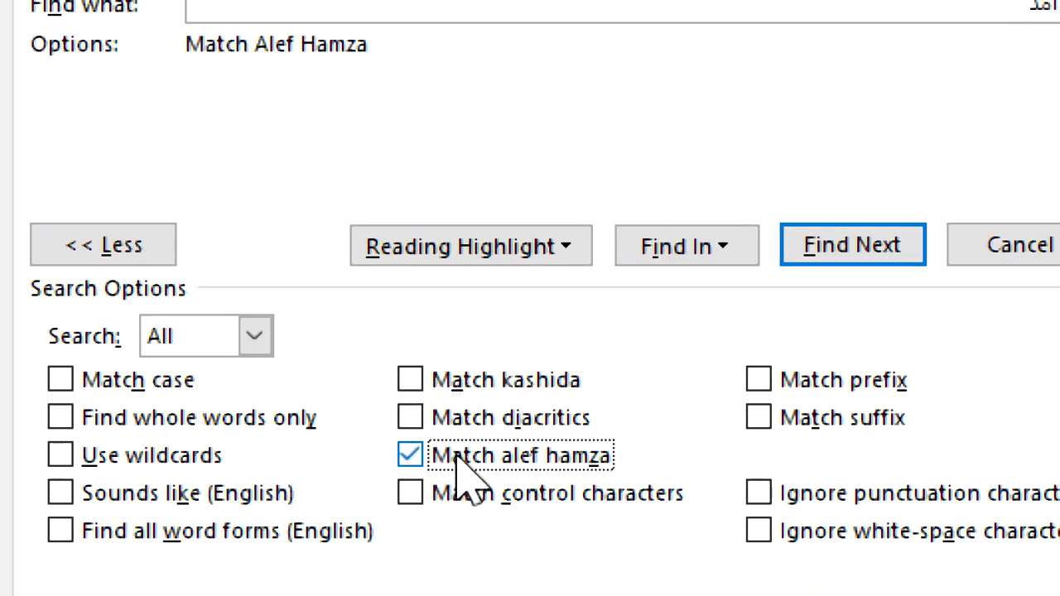
click(447, 424)
click(500, 501)
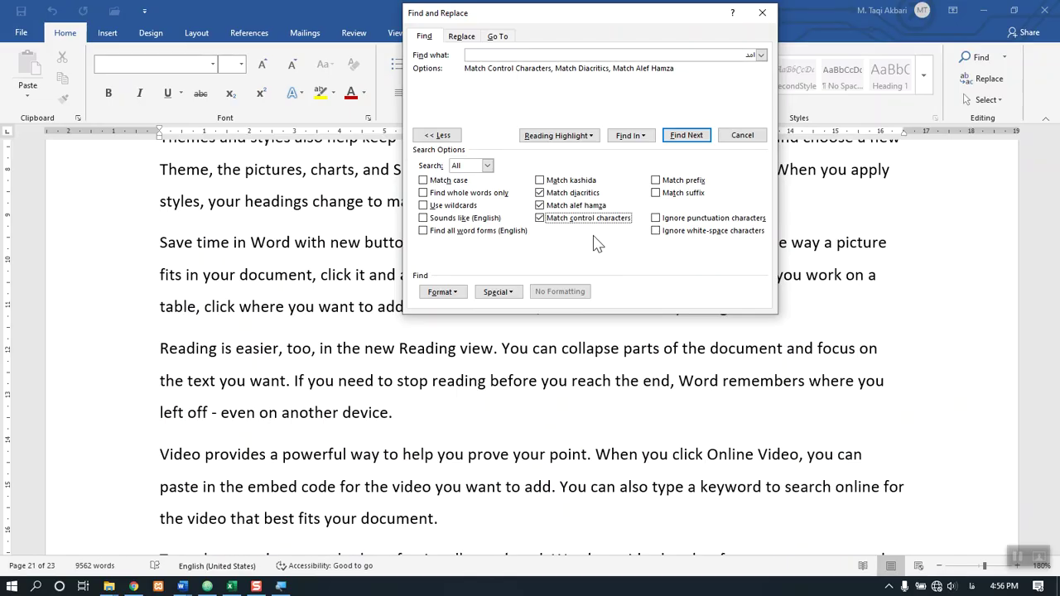
key(Escape)
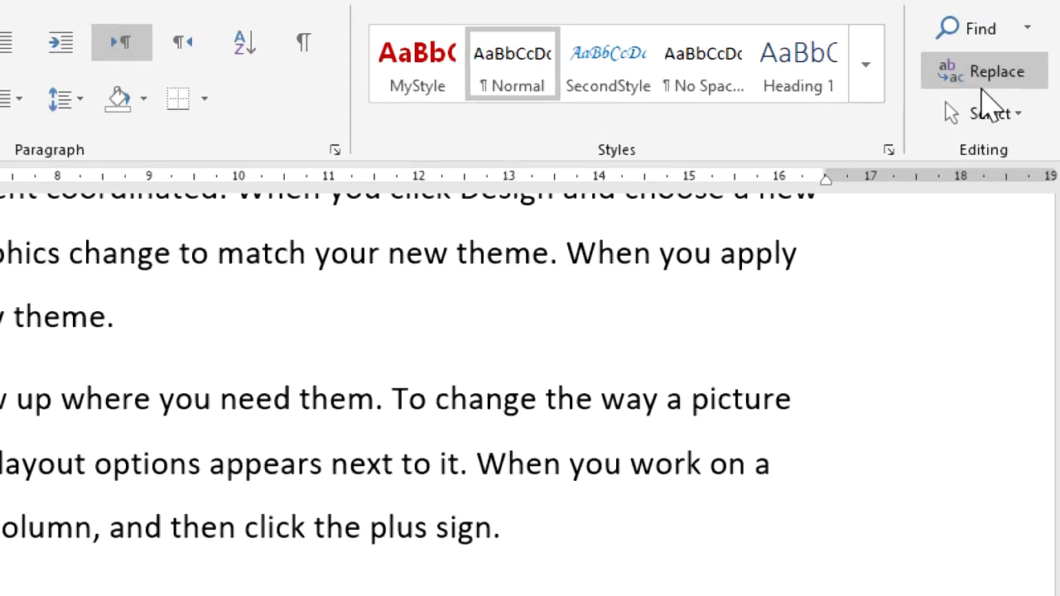
click(982, 85)
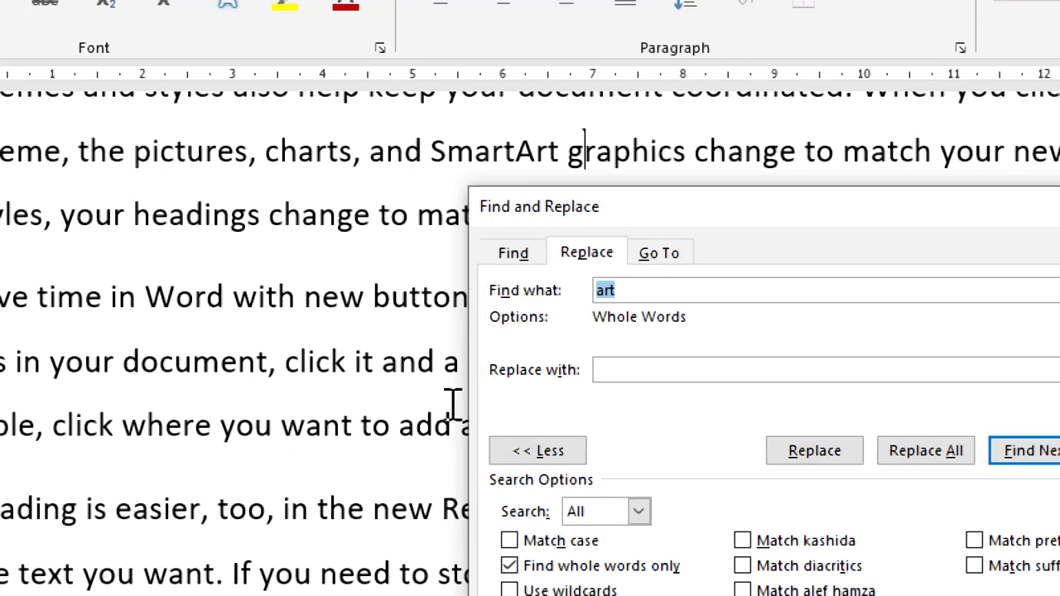
Enter 'we' as the search term and 'you' as the replacement.
text(پ)
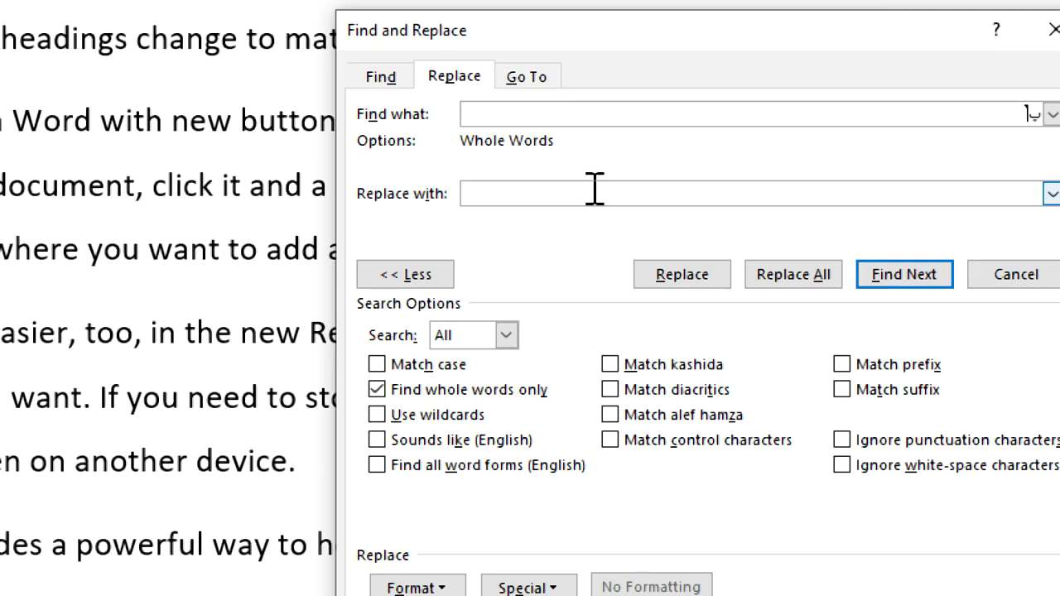
key(BackSpace)
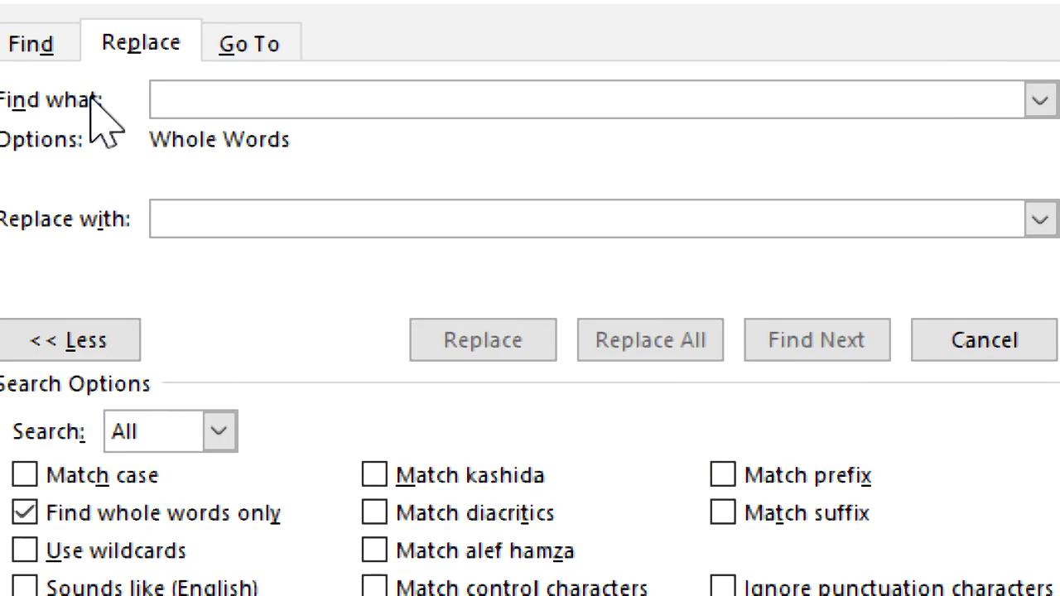
text(سی)
key(BackSpace)
key(BackSpace)
text(we)
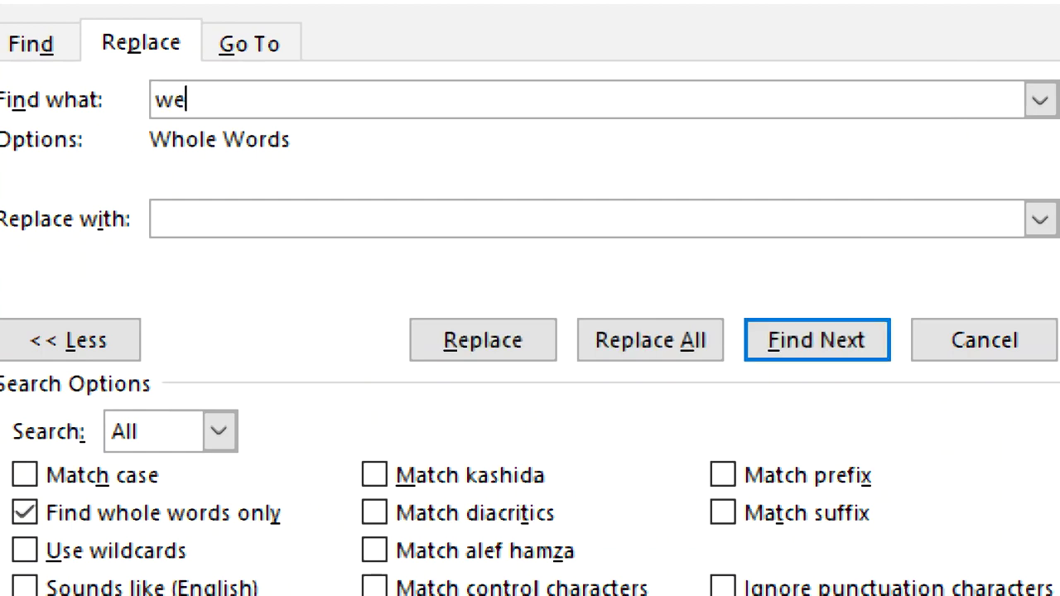
click(183, 217)
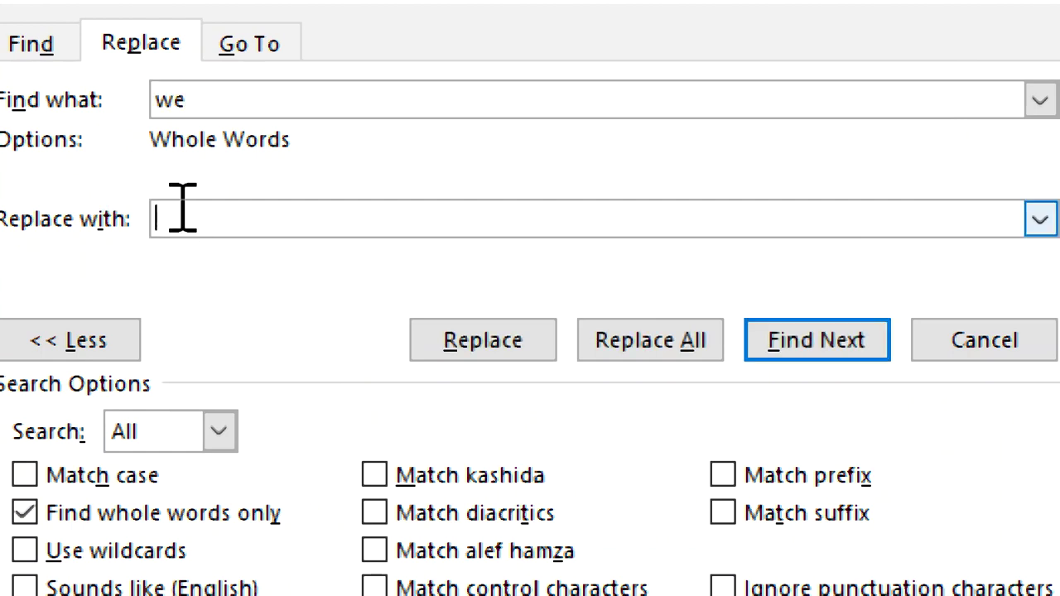
text(yoiu)
key(BackSpace)
key(BackSpace)
key(BackSpace)
text(u)
key(BackSpace)
text(ou)
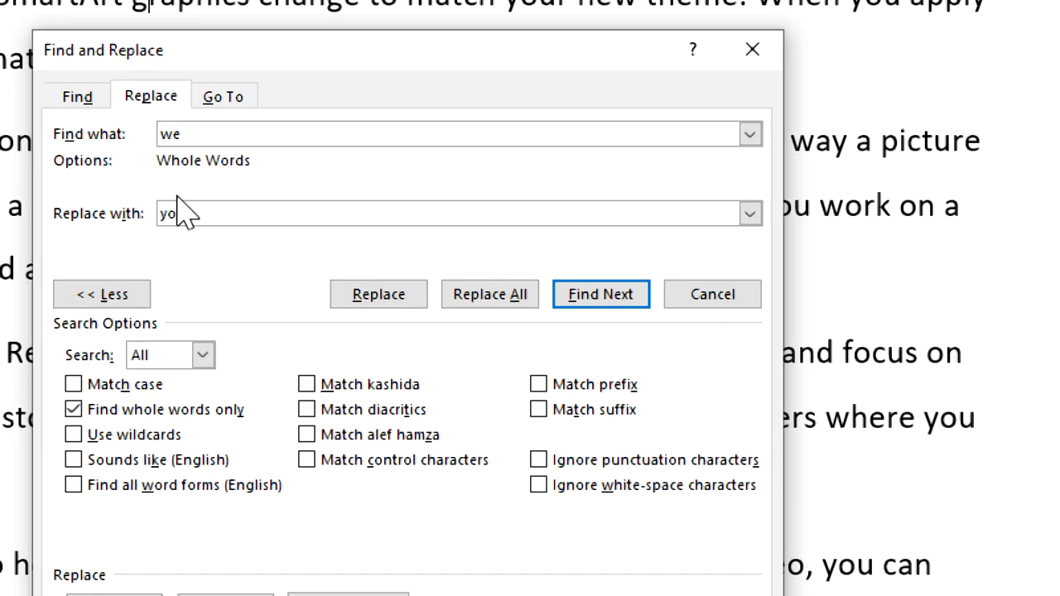
Search for the whole word 'we' and dismiss the no-results message.
key(shift+Tab)
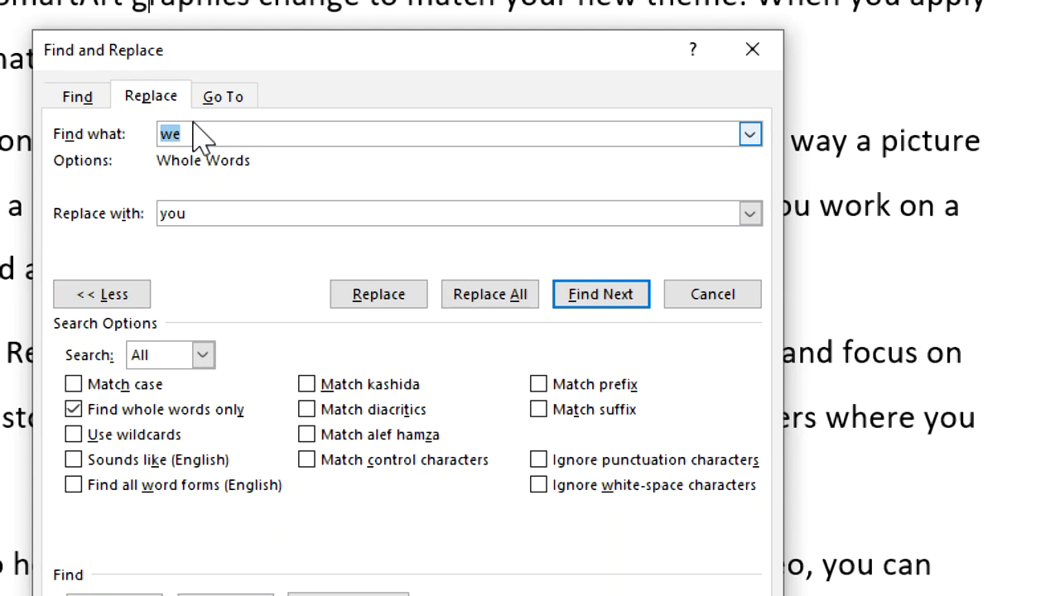
click(215, 212)
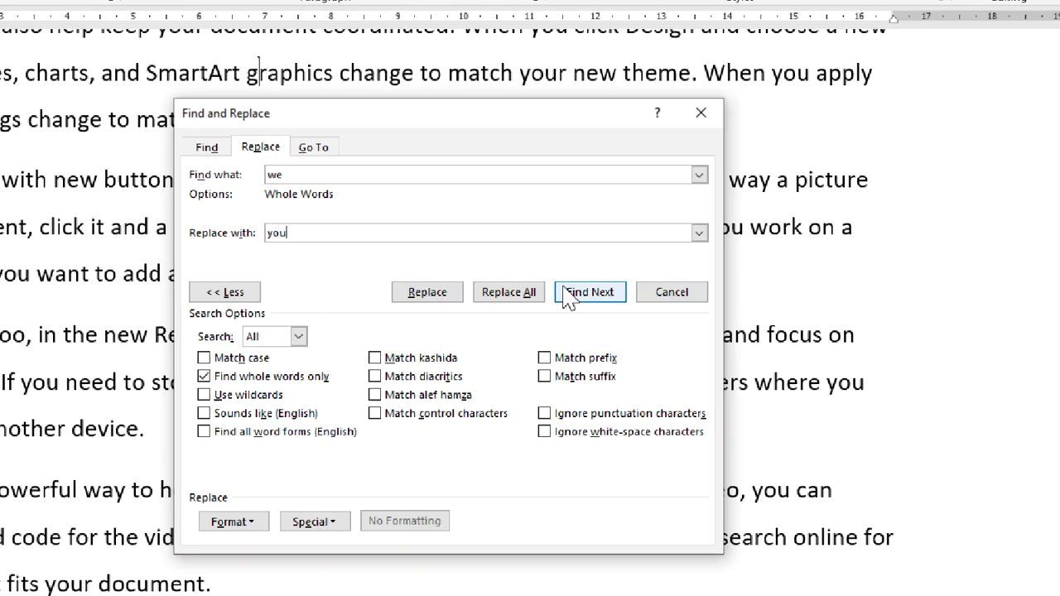
click(567, 296)
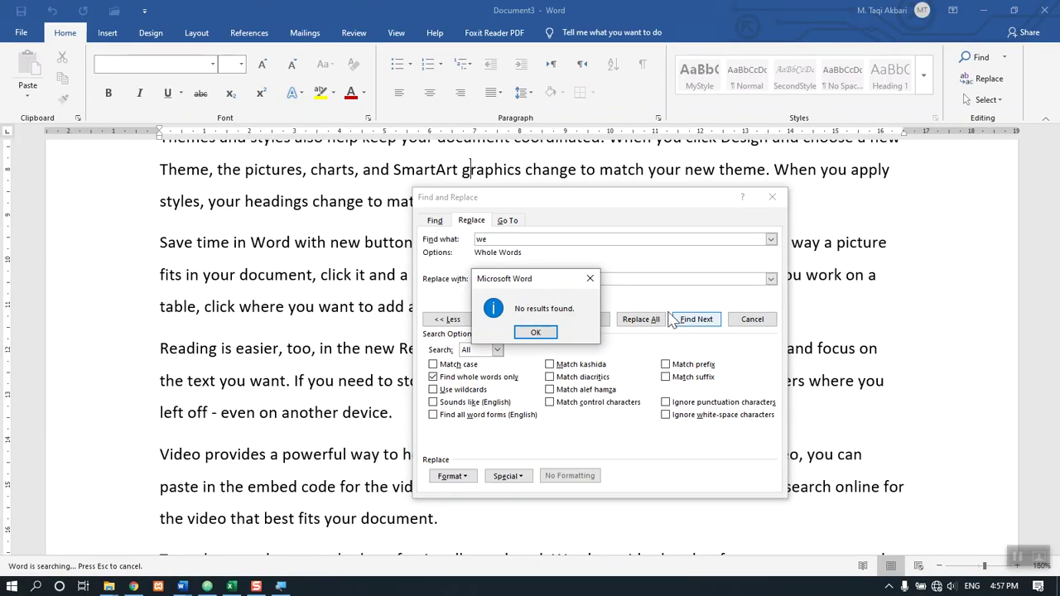
click(536, 333)
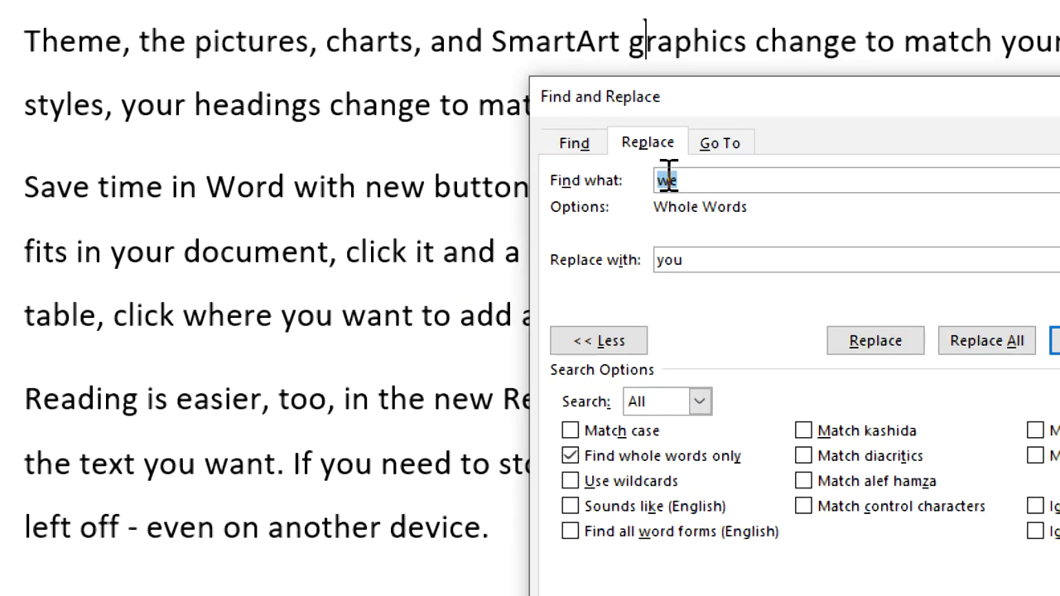
Set Find what to 'you' and Replace with to 'we', then step through the first matches.
click(688, 173)
key(BackSpace)
key(BackSpace)
text(you)
key(BackSpace)
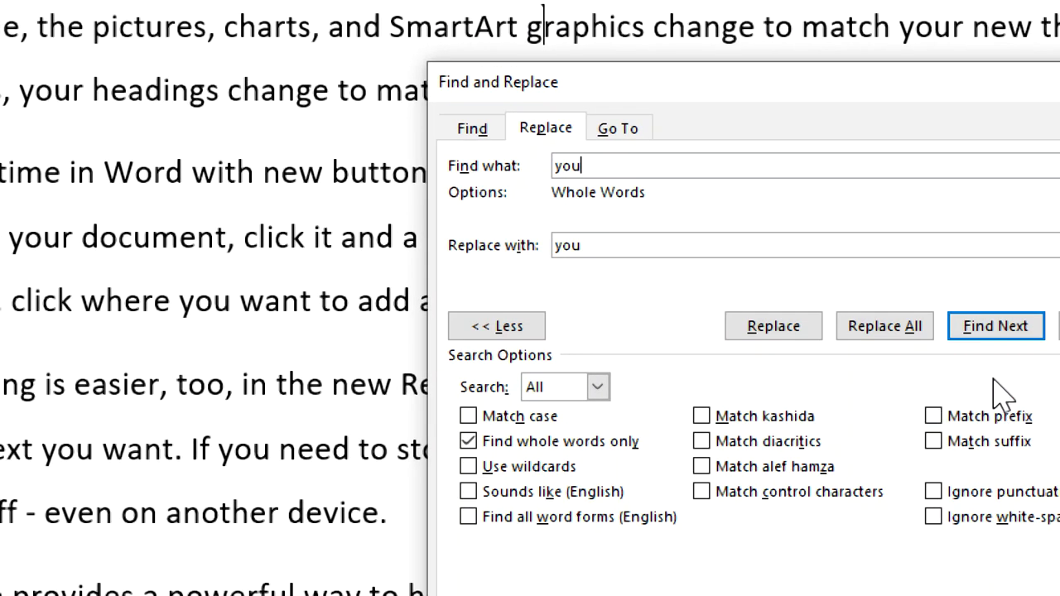
click(605, 243)
key(BackSpace)
key(BackSpace)
key(BackSpace)
text(w)
click(967, 322)
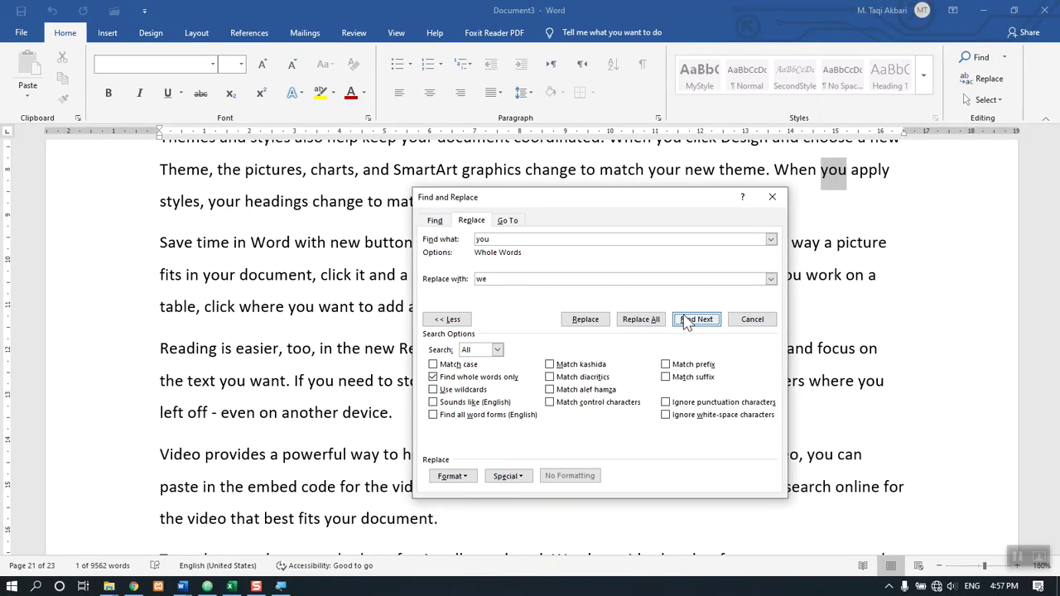
click(696, 320)
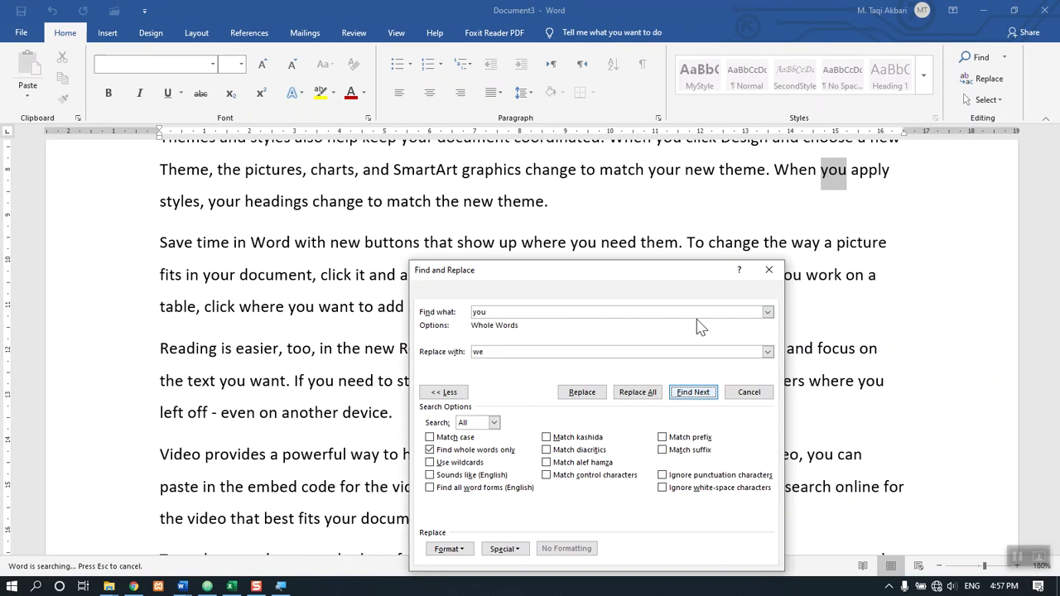
click(696, 394)
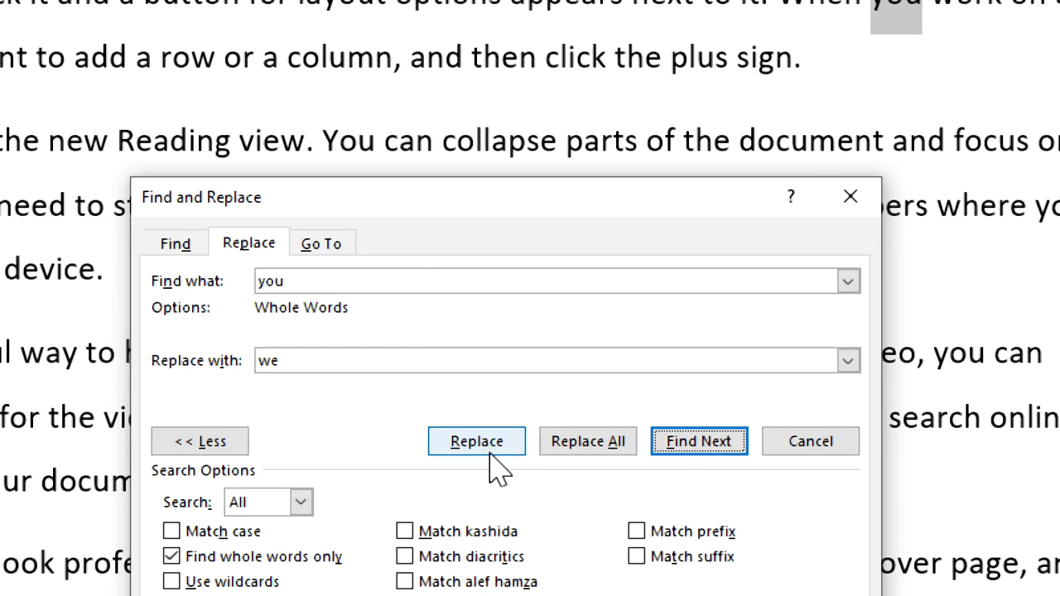
Replace two matches individually, then Replace All for 678 replacements and dismiss the message.
click(400, 561)
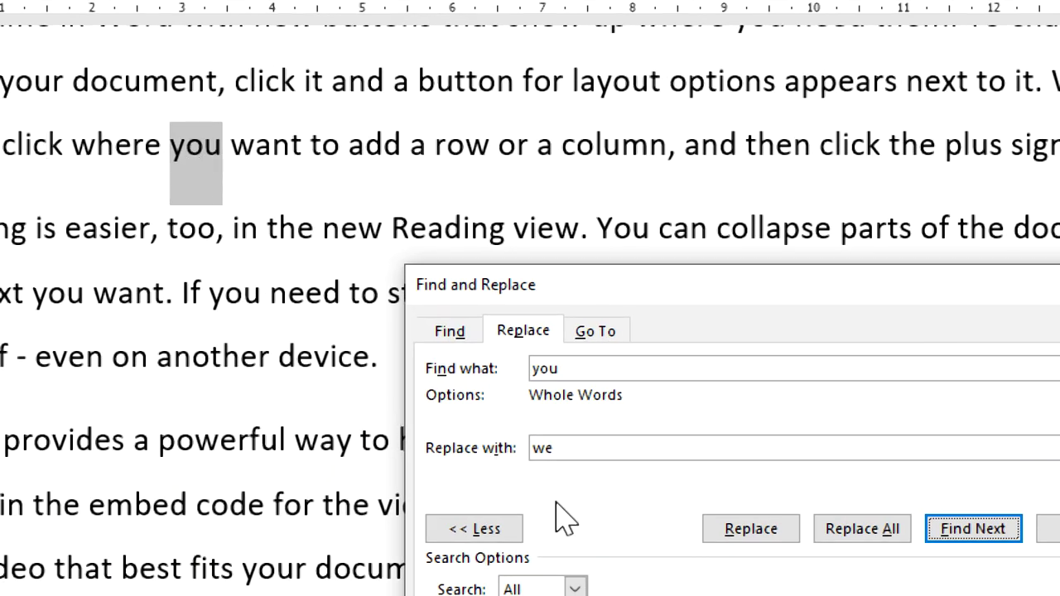
click(736, 534)
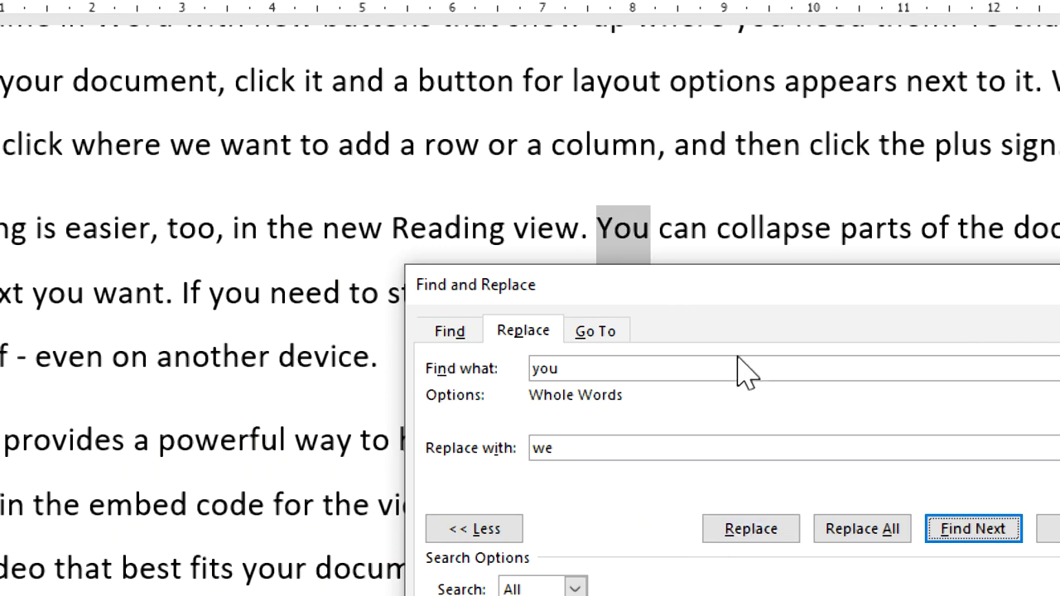
click(867, 539)
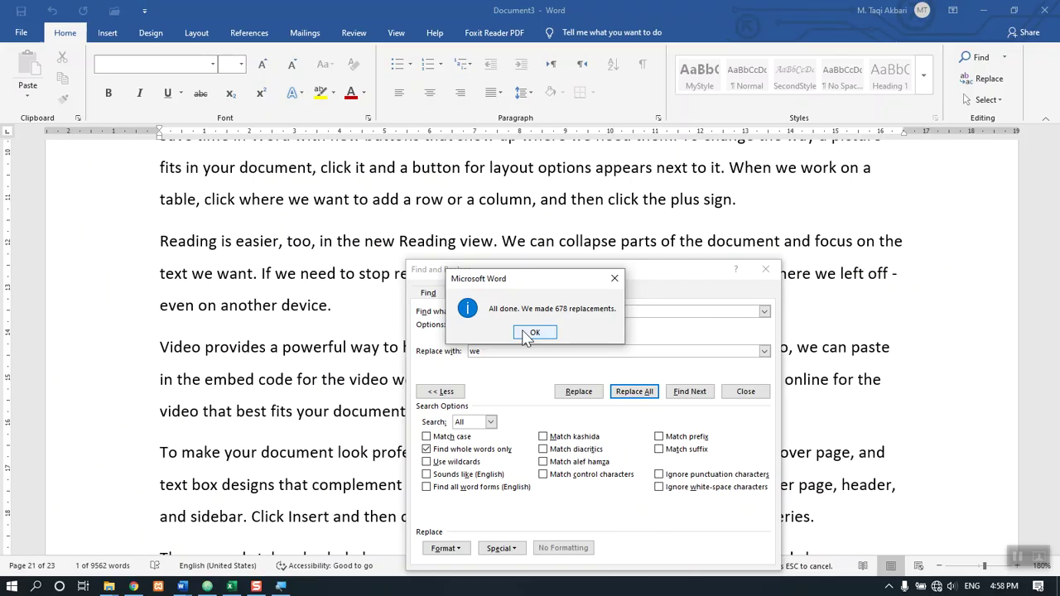
click(534, 335)
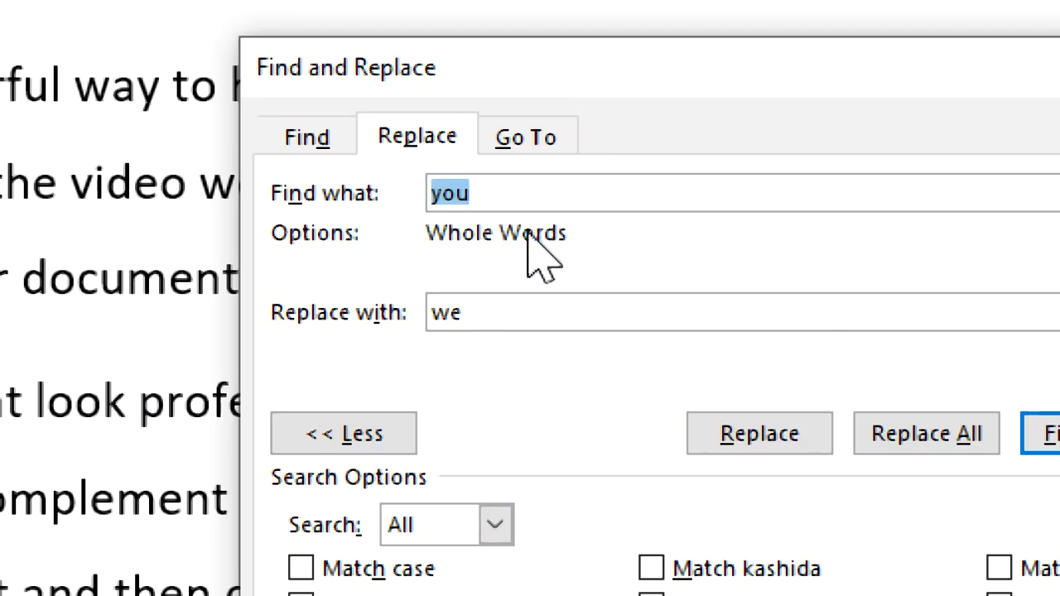
Set the search text to 'you', turn off whole-word matching, and find the next match.
click(506, 193)
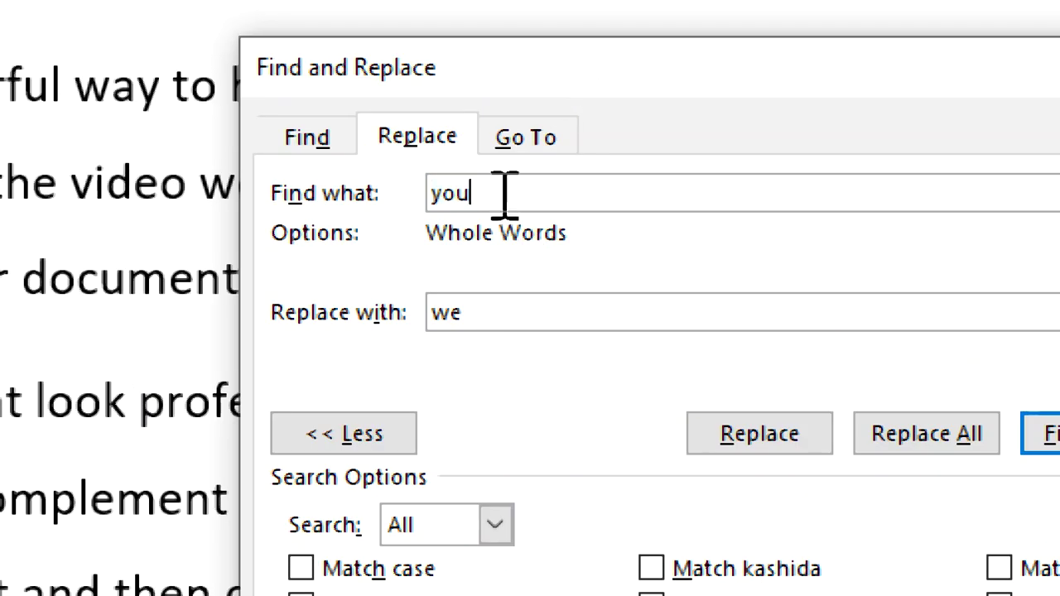
key(BackSpace)
key(BackSpace)
key(BackSpace)
text(yuou)
key(BackSpace)
key(BackSpace)
key(BackSpace)
key(BackSpace)
text(ou)
key(BackSpace)
key(BackSpace)
text(you)
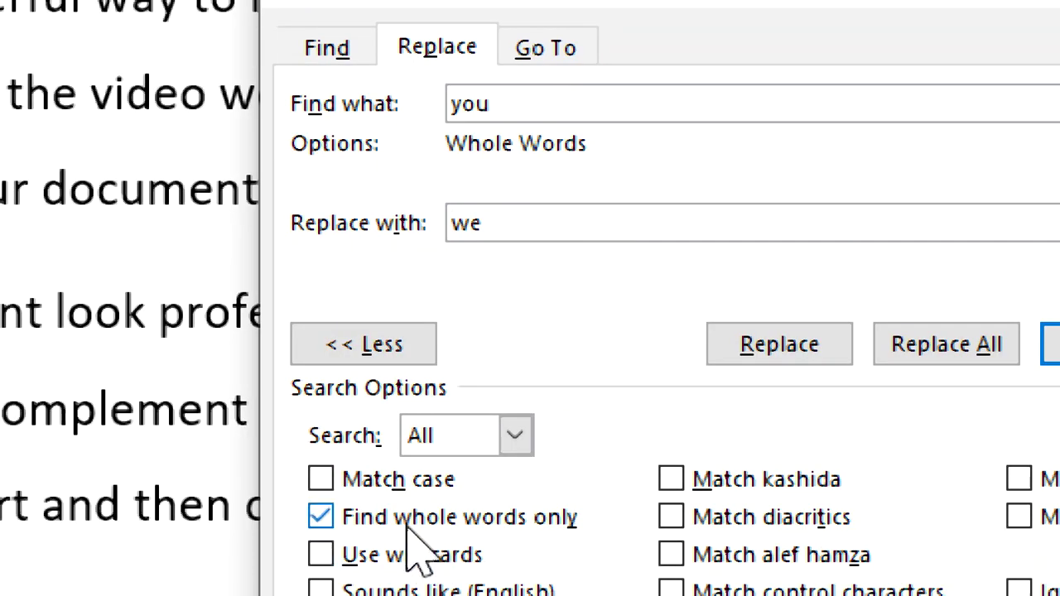
click(407, 524)
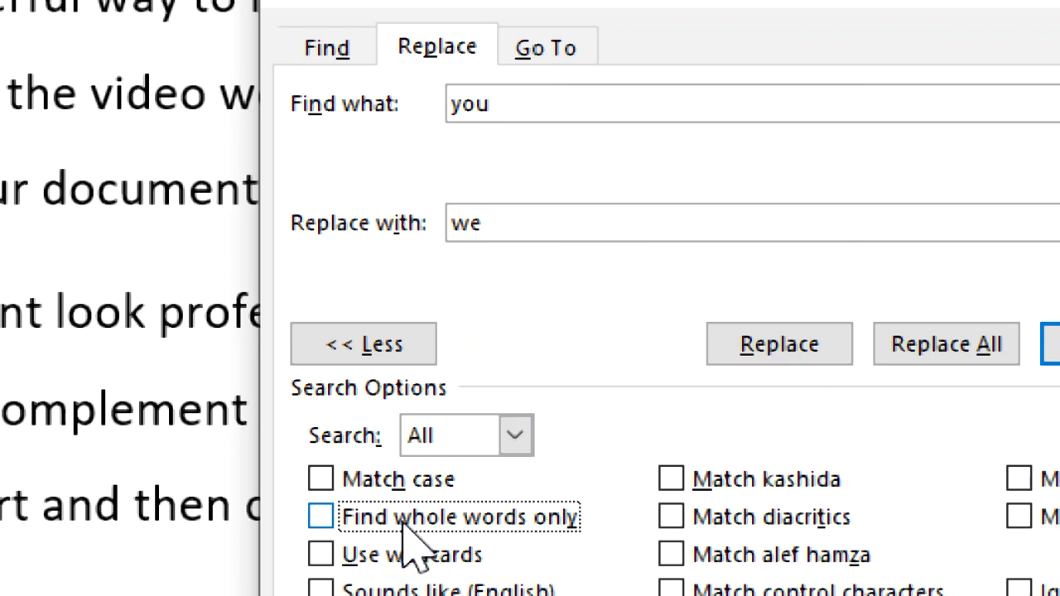
click(998, 387)
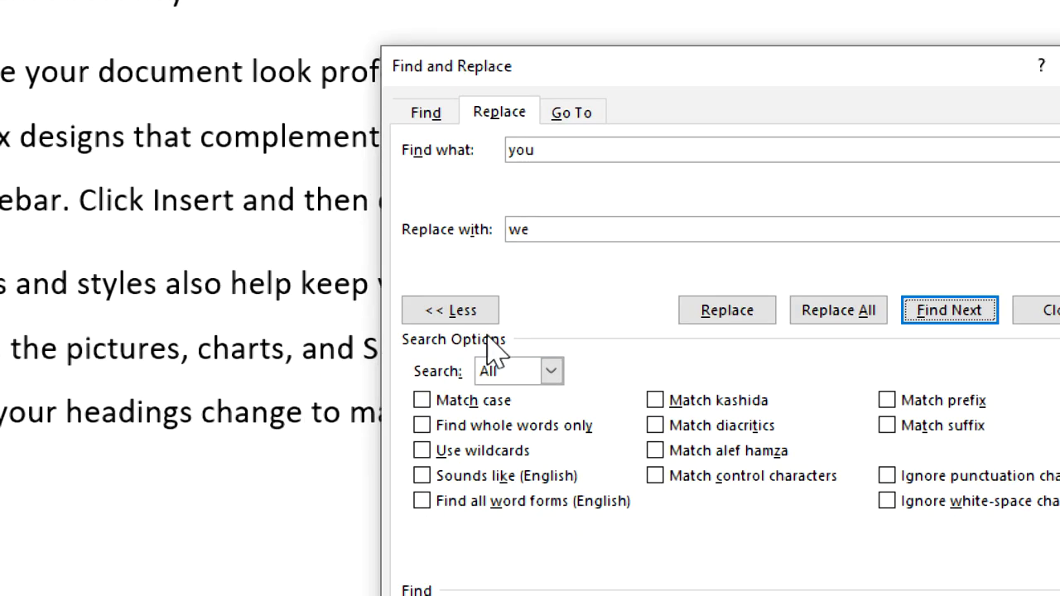
Replace all 'you' with 'we' without whole-word matching, continuing from the start (320 replacements).
click(464, 431)
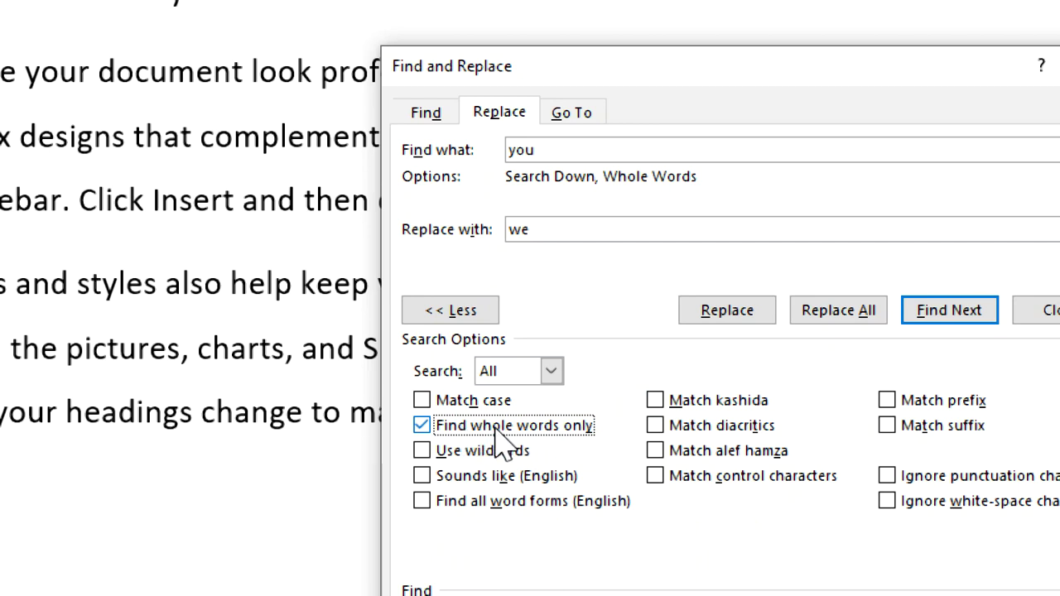
click(496, 428)
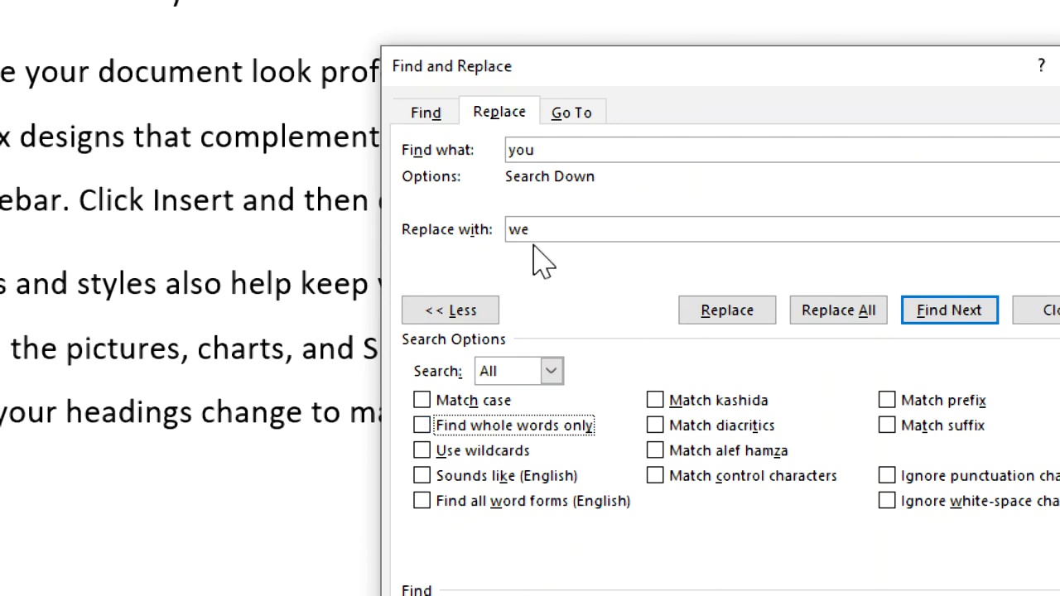
click(838, 313)
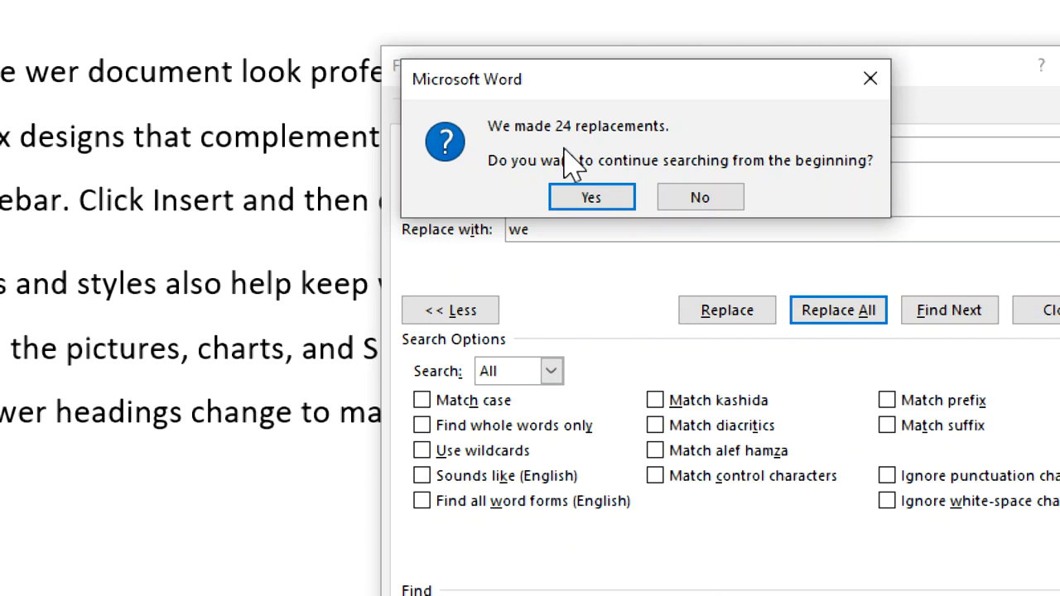
click(576, 201)
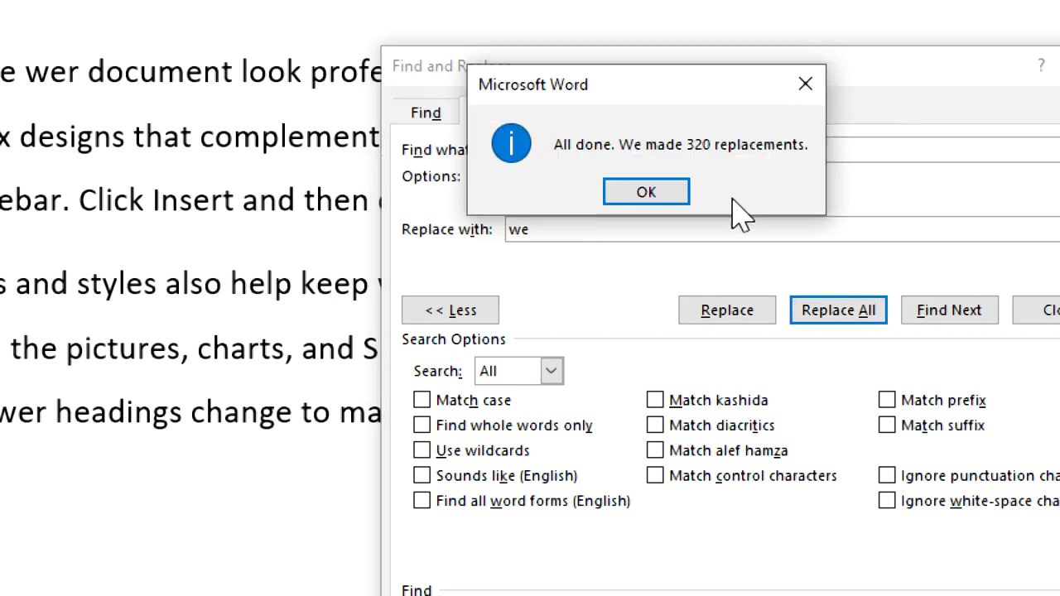
click(664, 204)
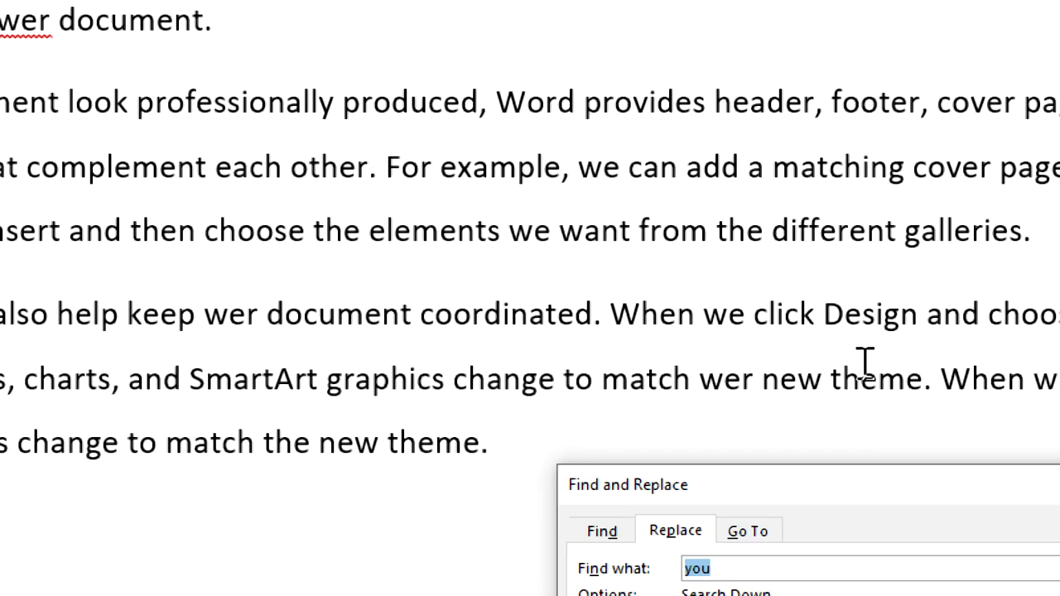
click(937, 207)
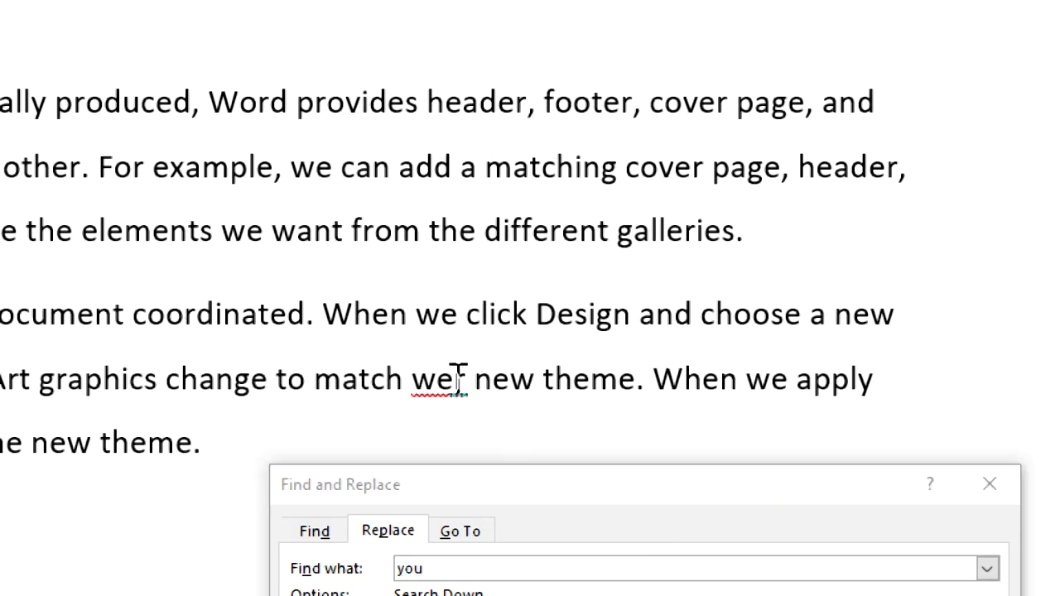
drag(414, 386, 459, 385)
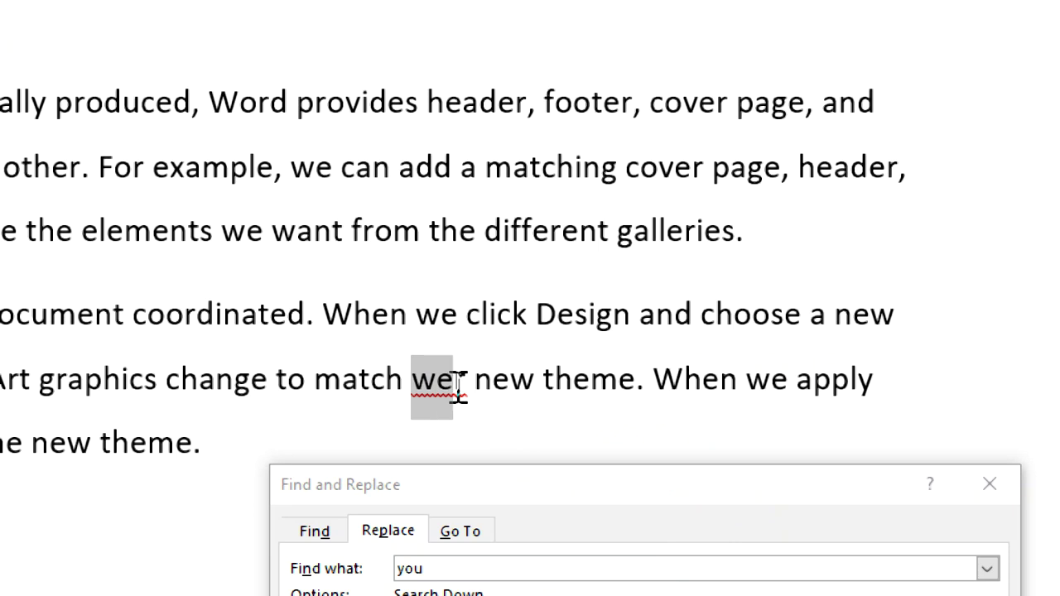
click(460, 385)
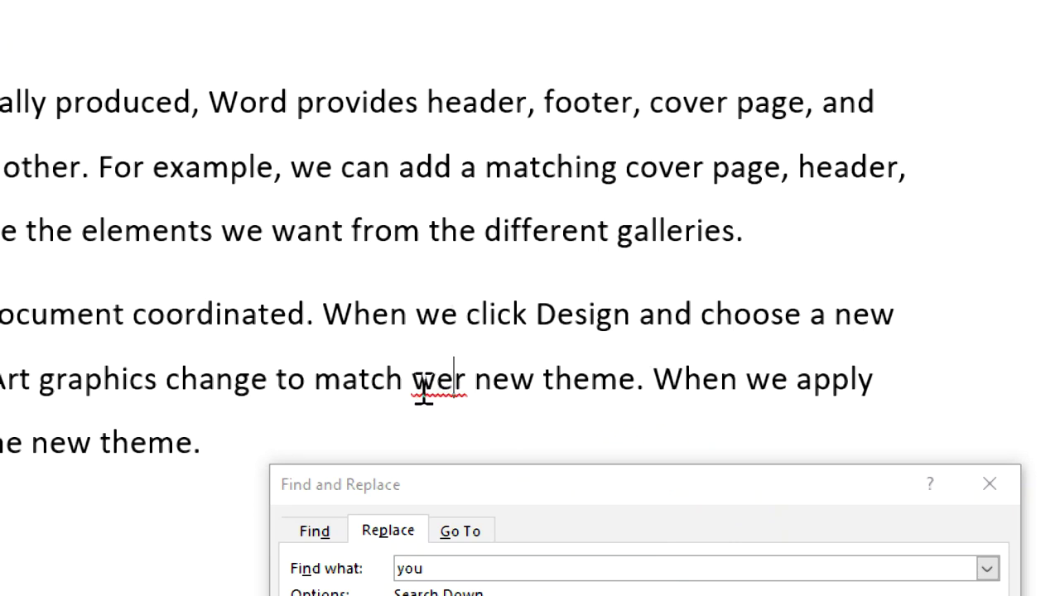
click(420, 388)
click(465, 381)
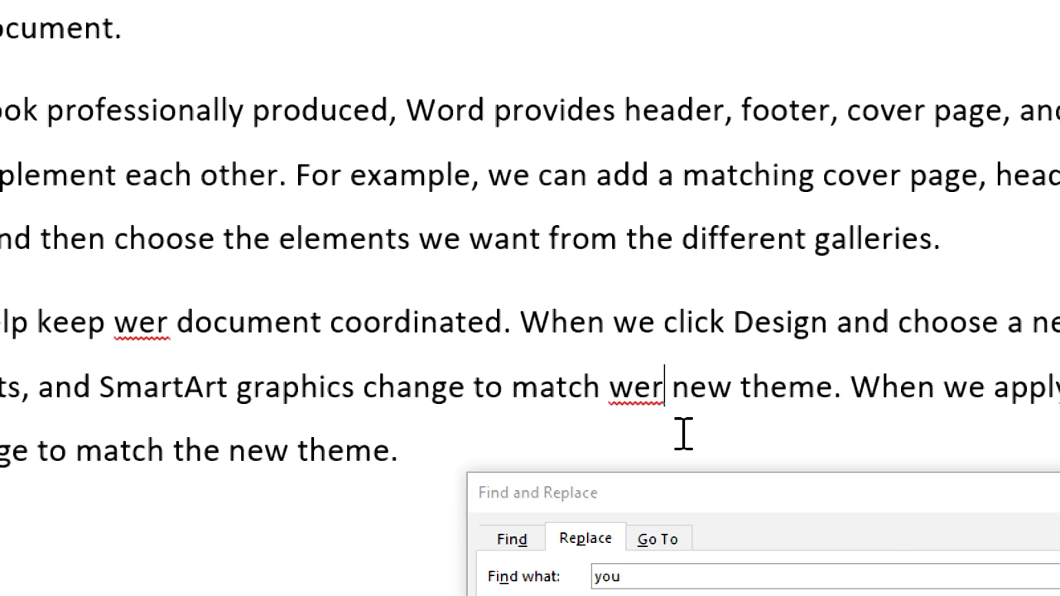
drag(489, 500, 448, 423)
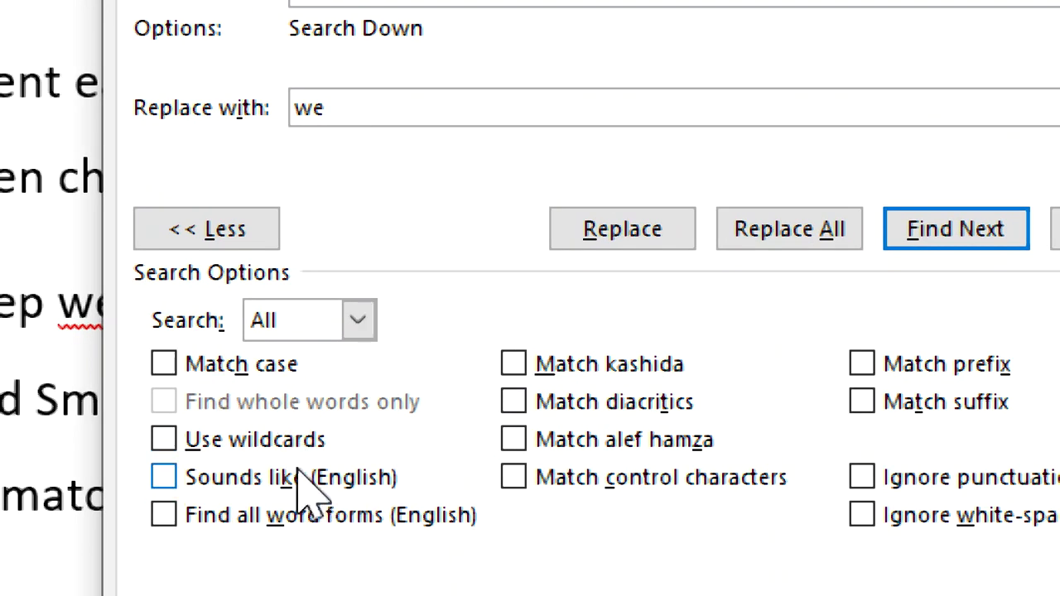
Clear the Find what text, enable Find whole words only and Match case, then close the dialog.
text(f)
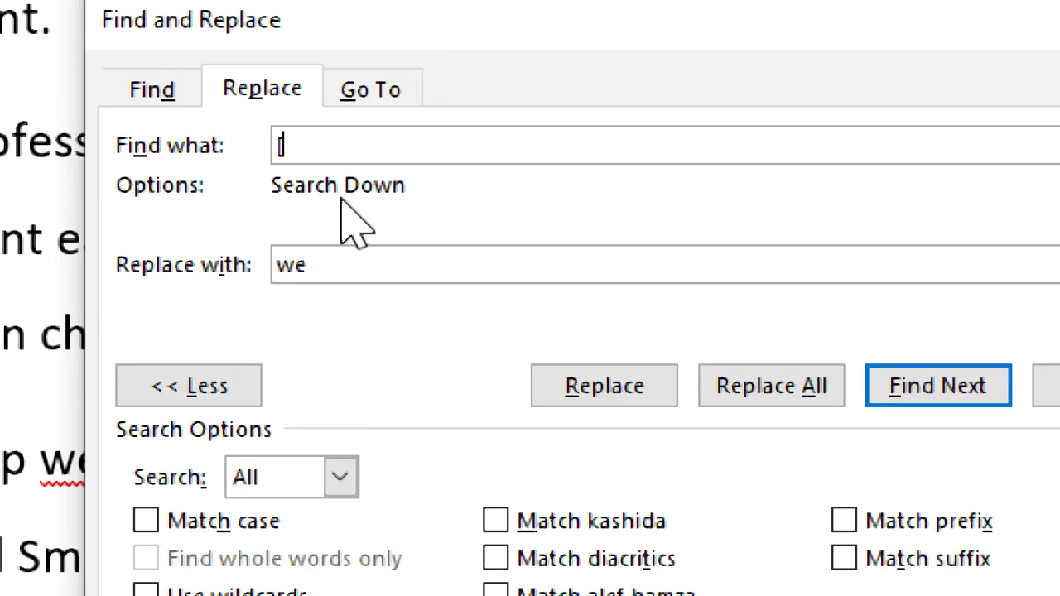
key(BackSpace)
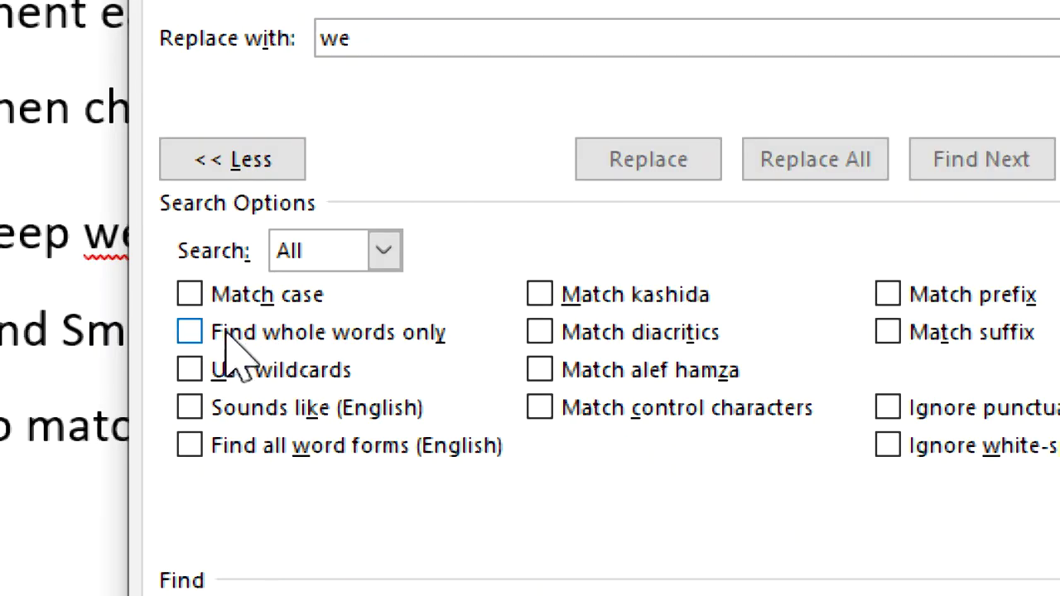
click(226, 334)
click(230, 295)
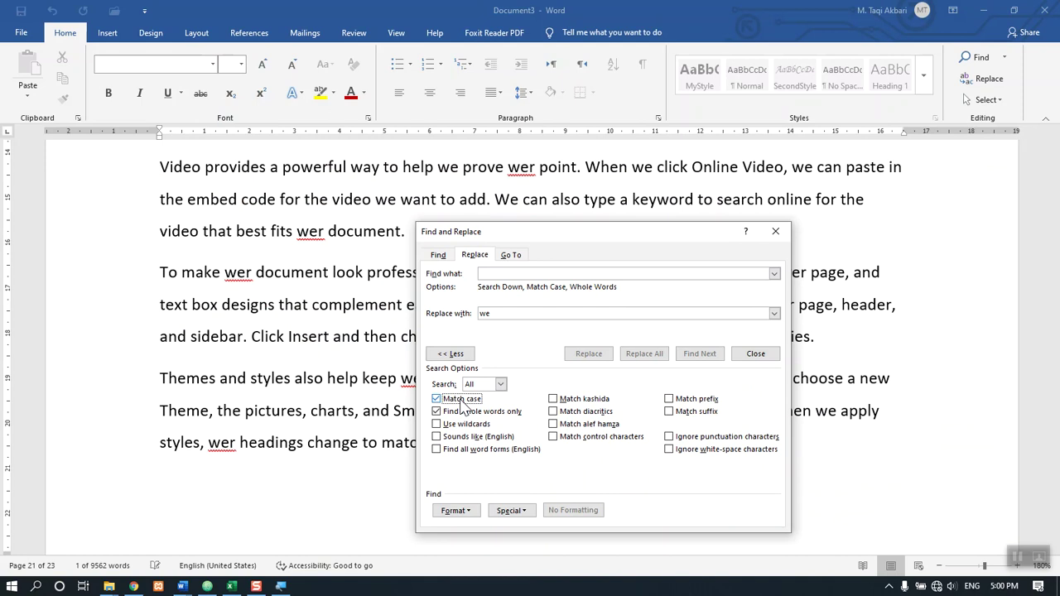
key(Escape)
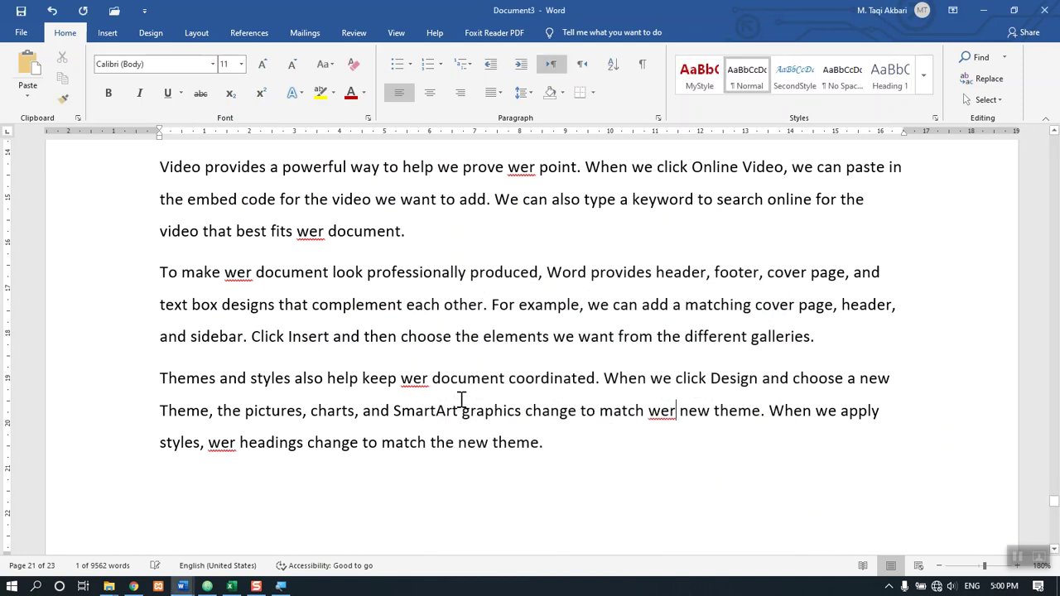